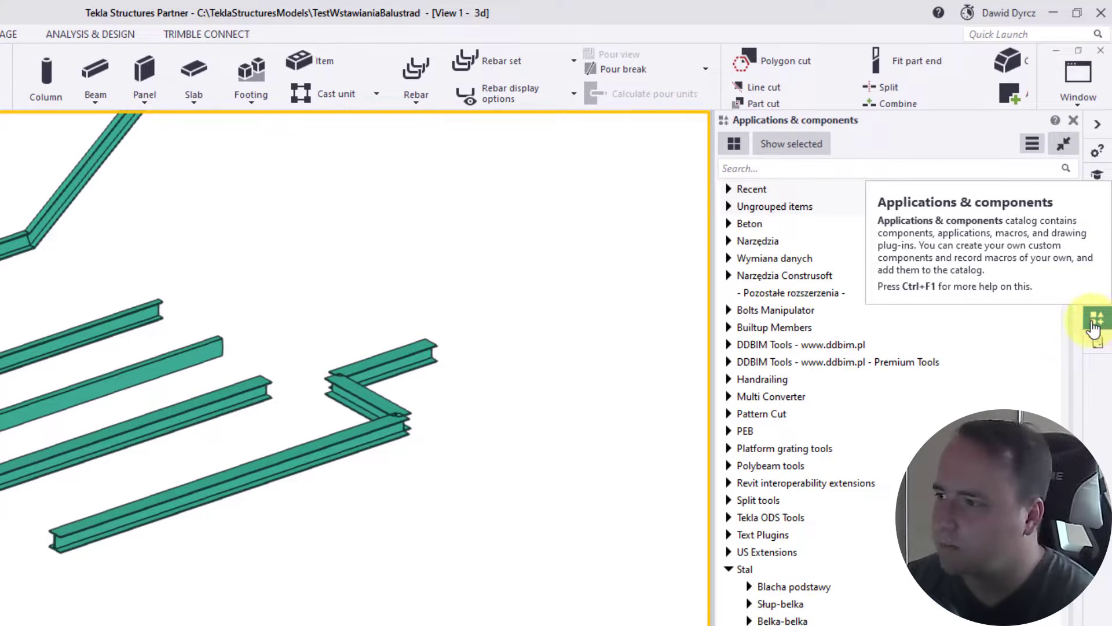
# Import the DDBIMIndustrialRailing_1.4.tsep extension through the extension manager and close the manager
pyautogui.click(1029, 143)
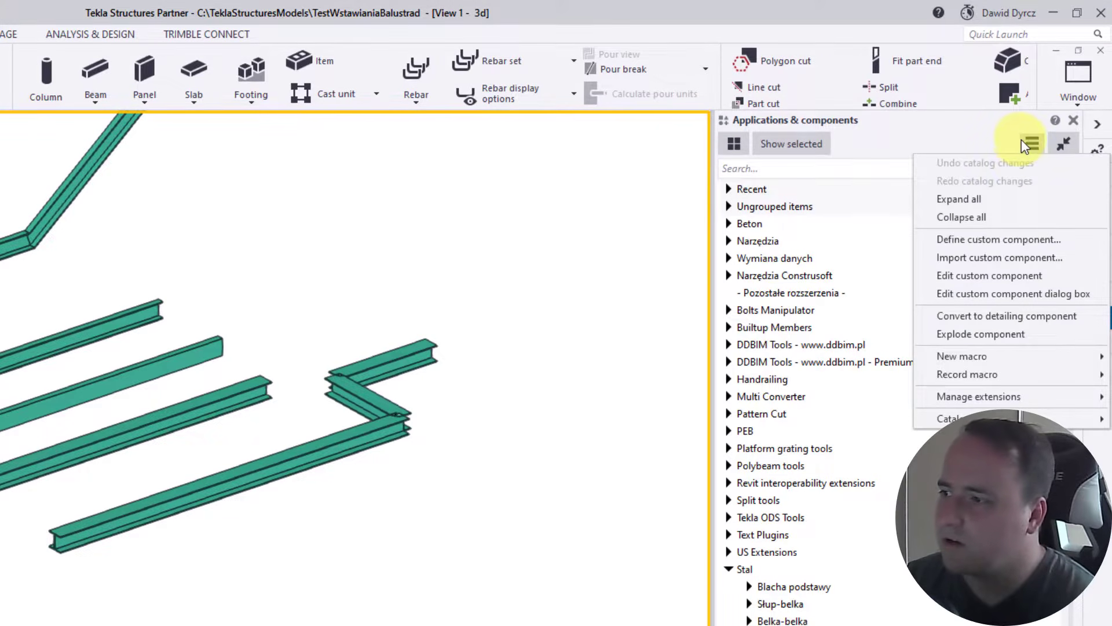
pyautogui.moveTo(1000, 402)
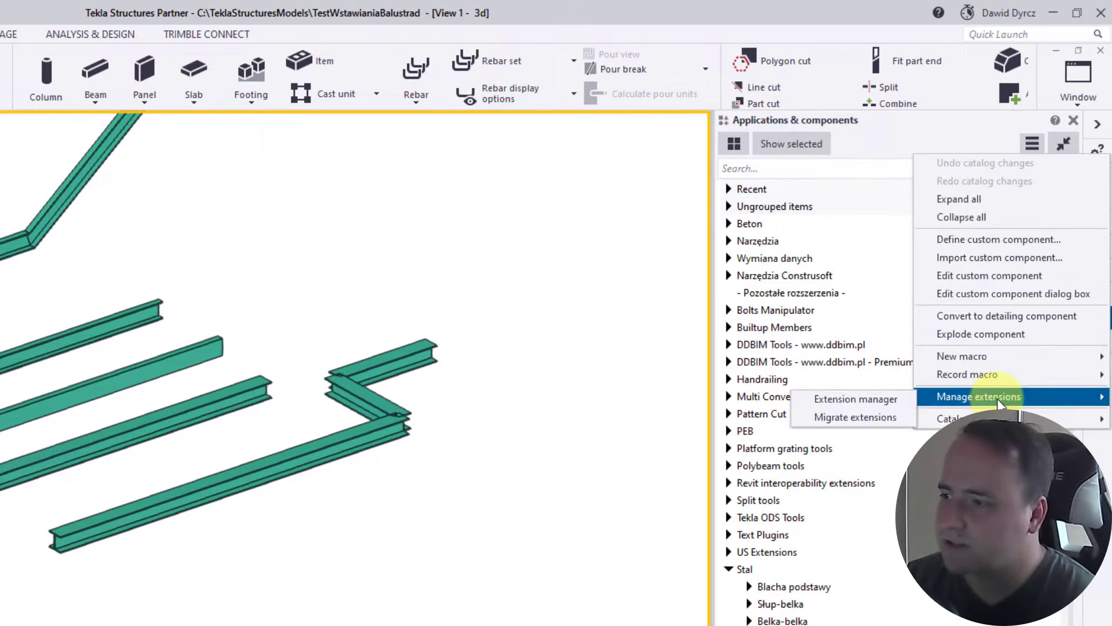
pyautogui.click(886, 404)
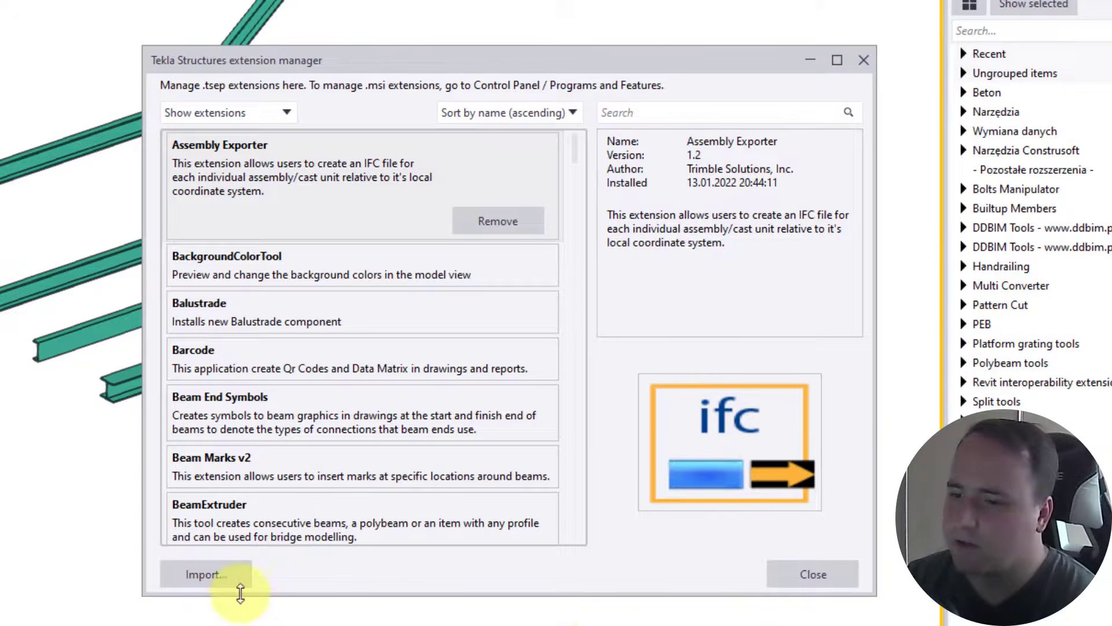
pyautogui.click(225, 582)
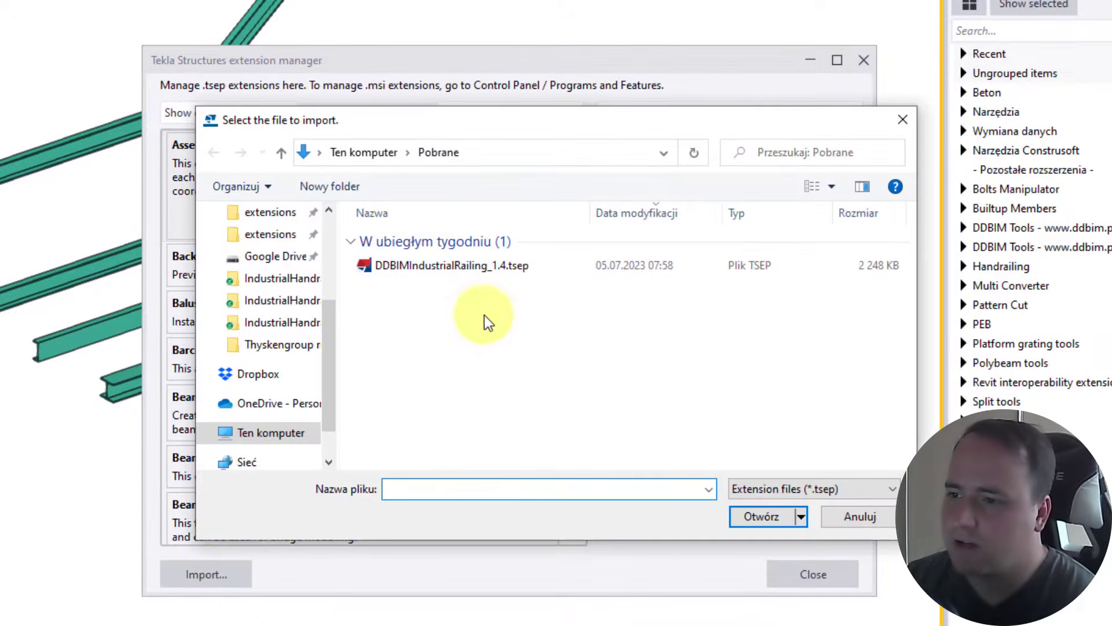
pyautogui.click(493, 264)
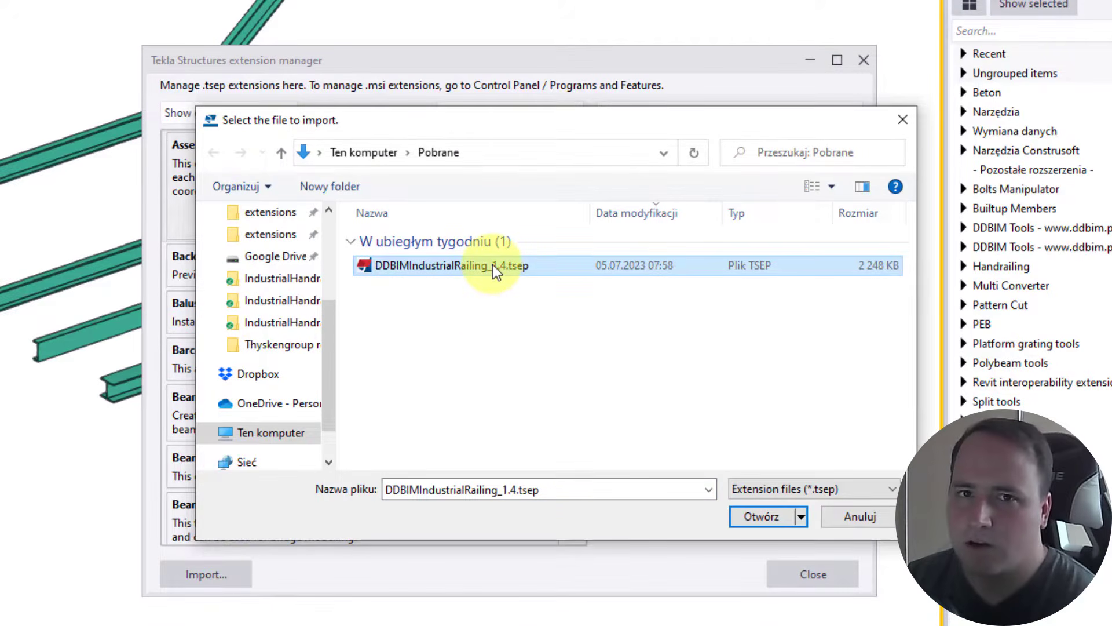
pyautogui.click(762, 520)
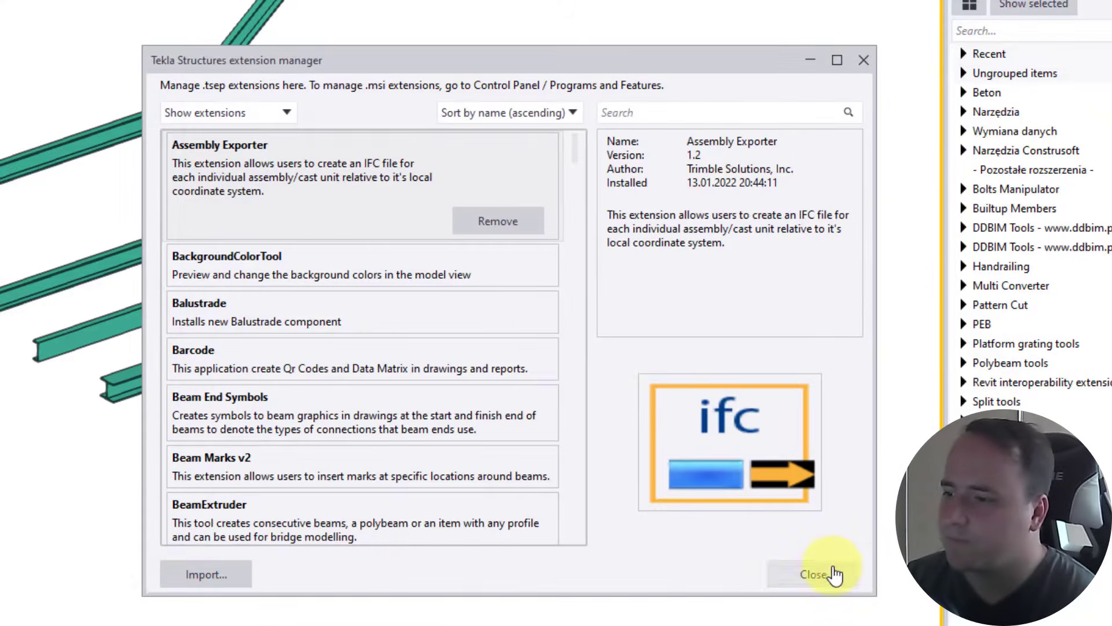
pyautogui.click(828, 577)
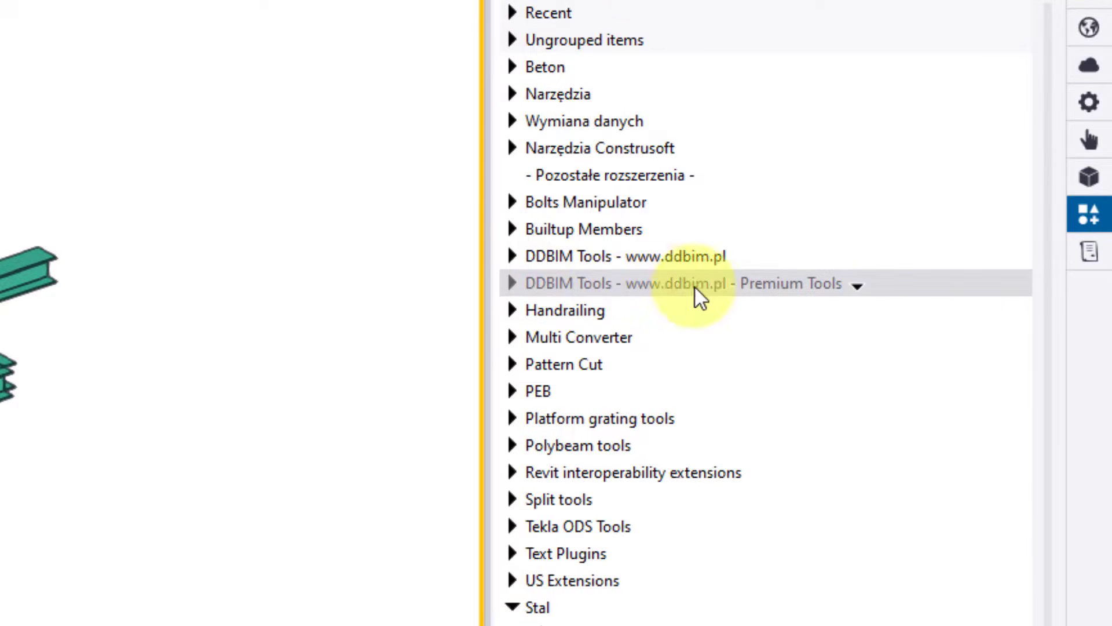
# Expand the DDBIM Tools Premium Tools group and locate the Knee Connection among the Industrial Handrails components
pyautogui.click(513, 286)
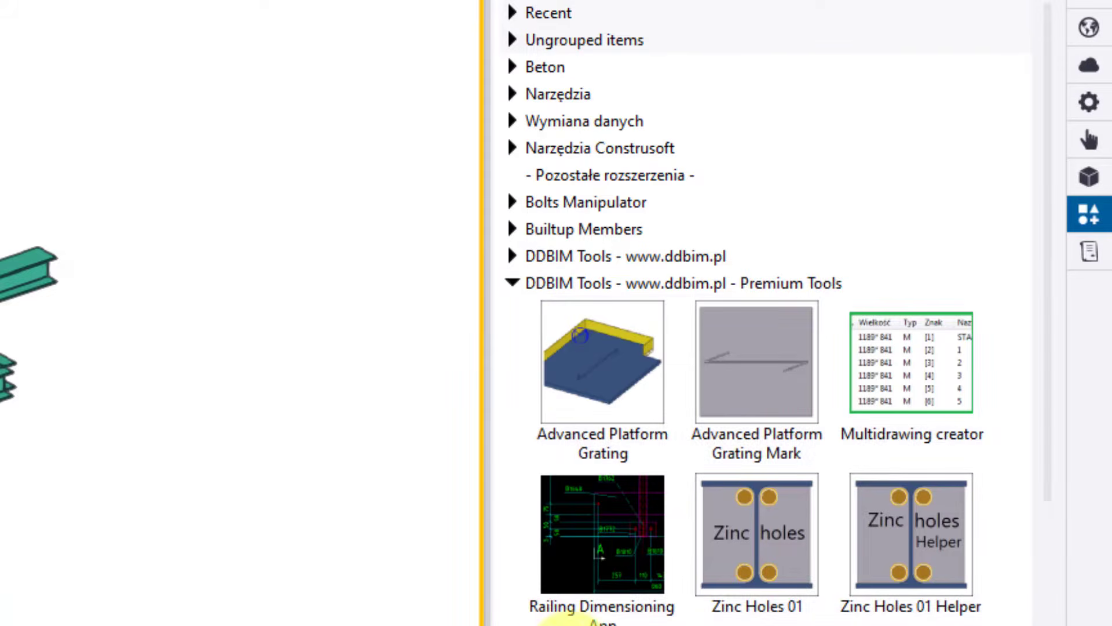
pyautogui.scroll(-5, 579, 522)
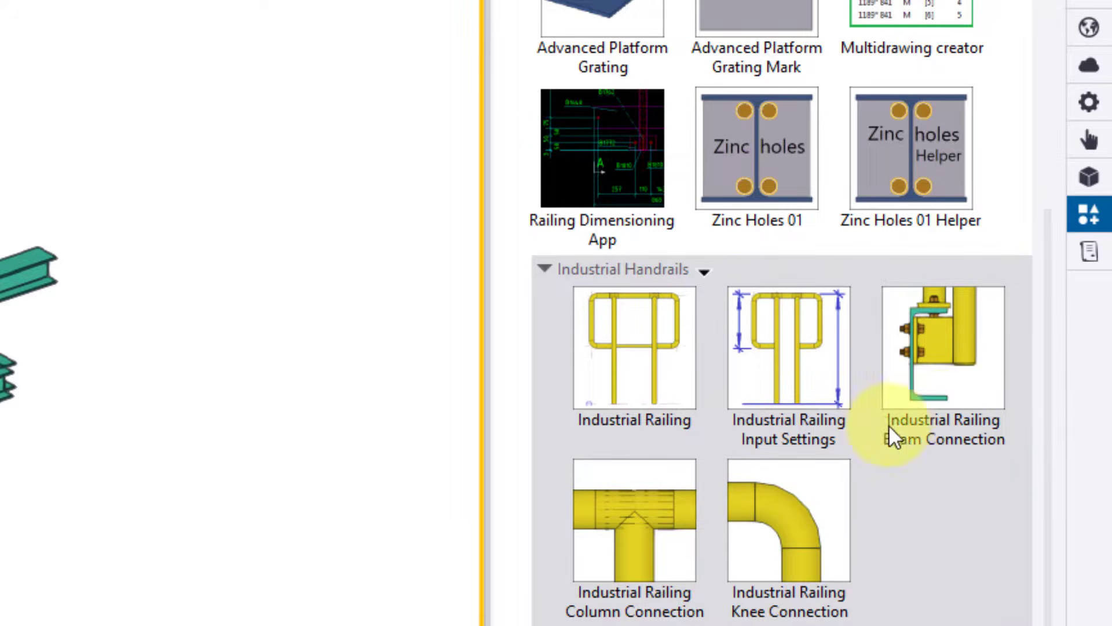
pyautogui.click(817, 529)
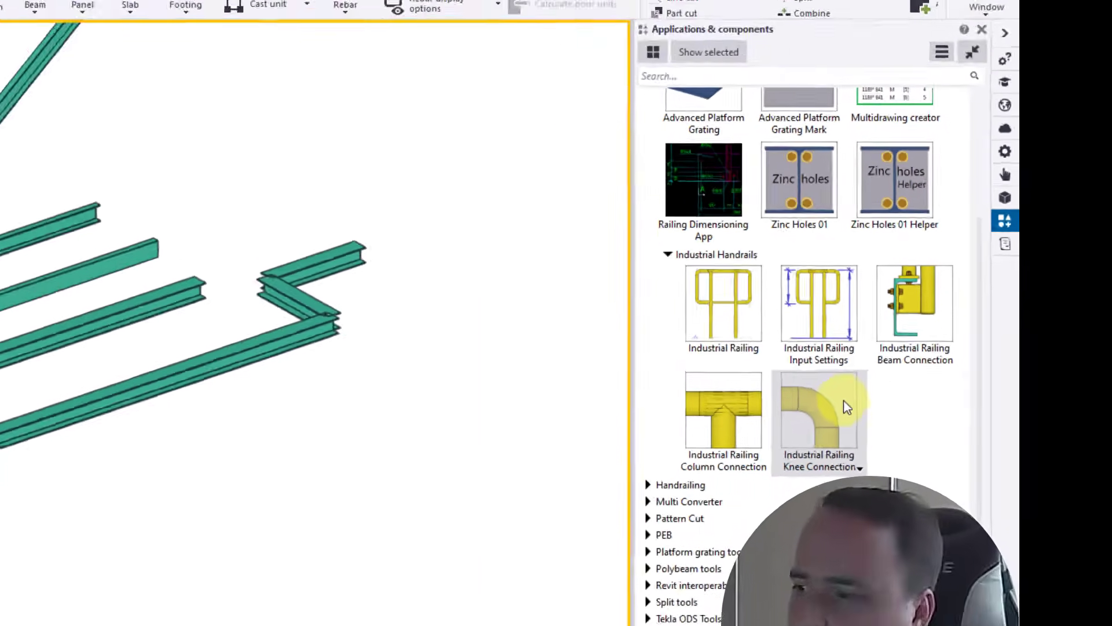
# Open the Industrial Railing Knee Connection properties, look through its mitred and radius connection types, and close them unchanged
pyautogui.doubleClick(832, 510)
pyautogui.click(581, 239)
pyautogui.click(547, 287)
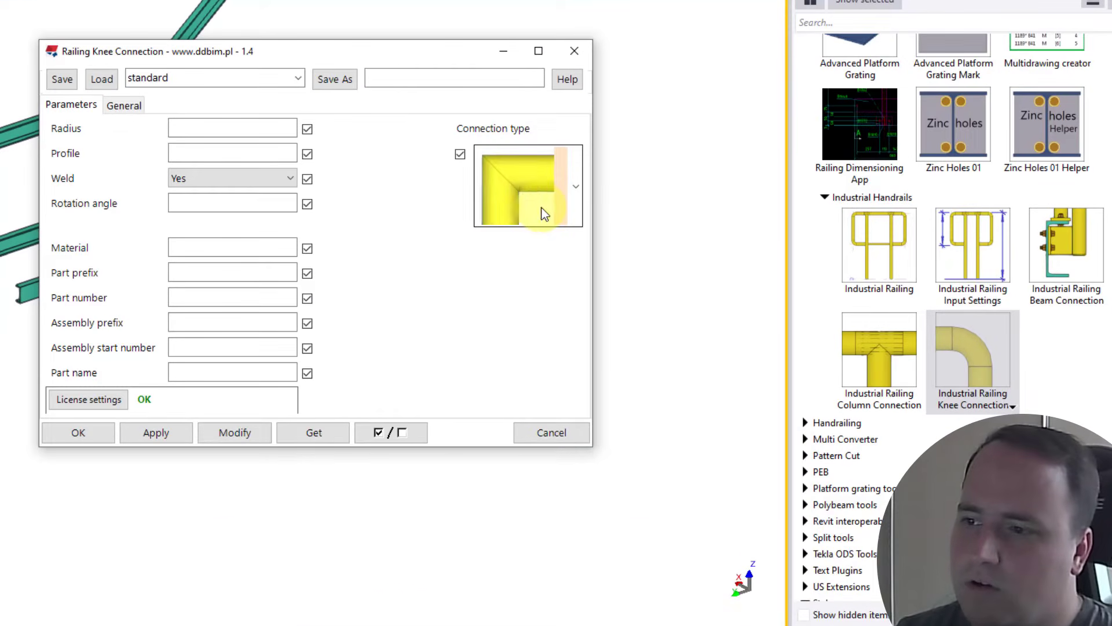
pyautogui.scroll(1, 541, 208)
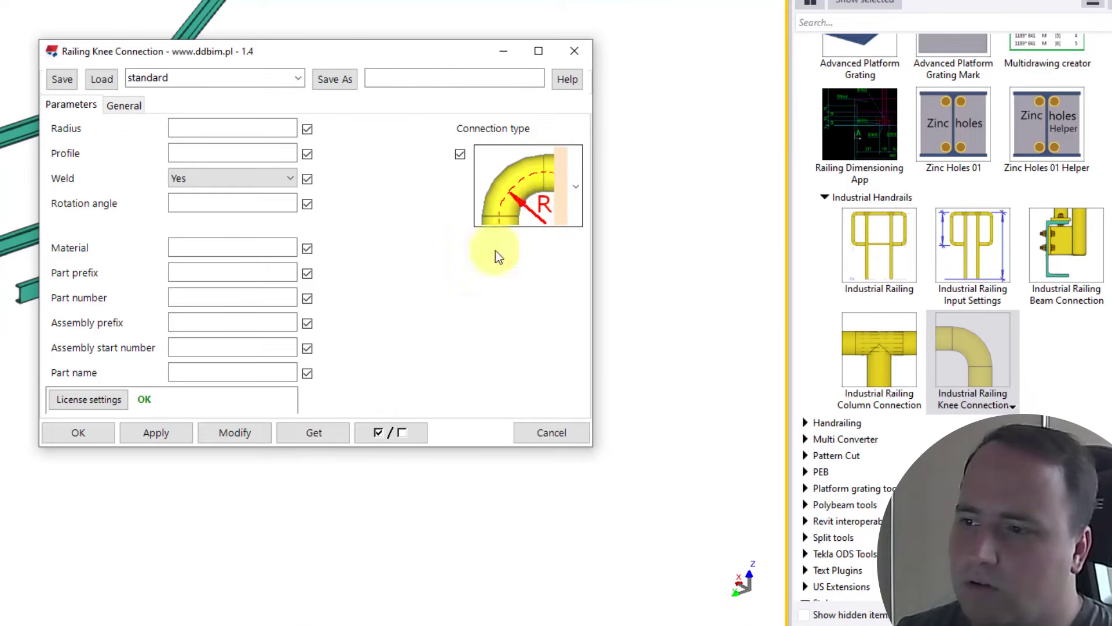
pyautogui.scroll(-1, 551, 180)
pyautogui.scroll(1, 529, 165)
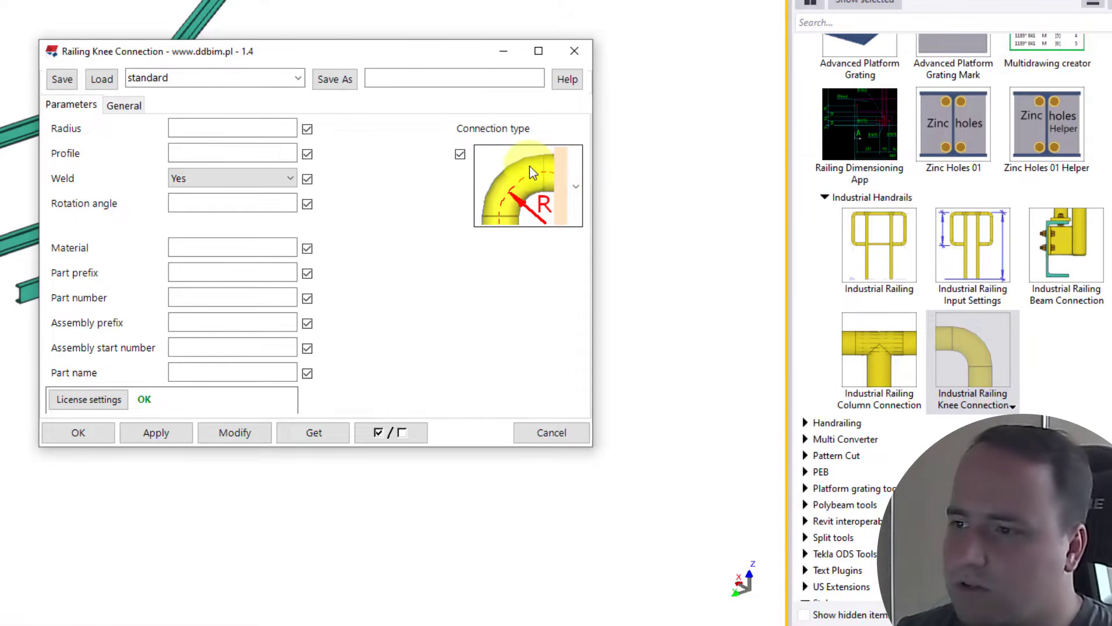
pyautogui.click(574, 51)
# Open the Industrial Railing Column Connection properties, look through the available connection types, and cancel
pyautogui.rightClick(880, 347)
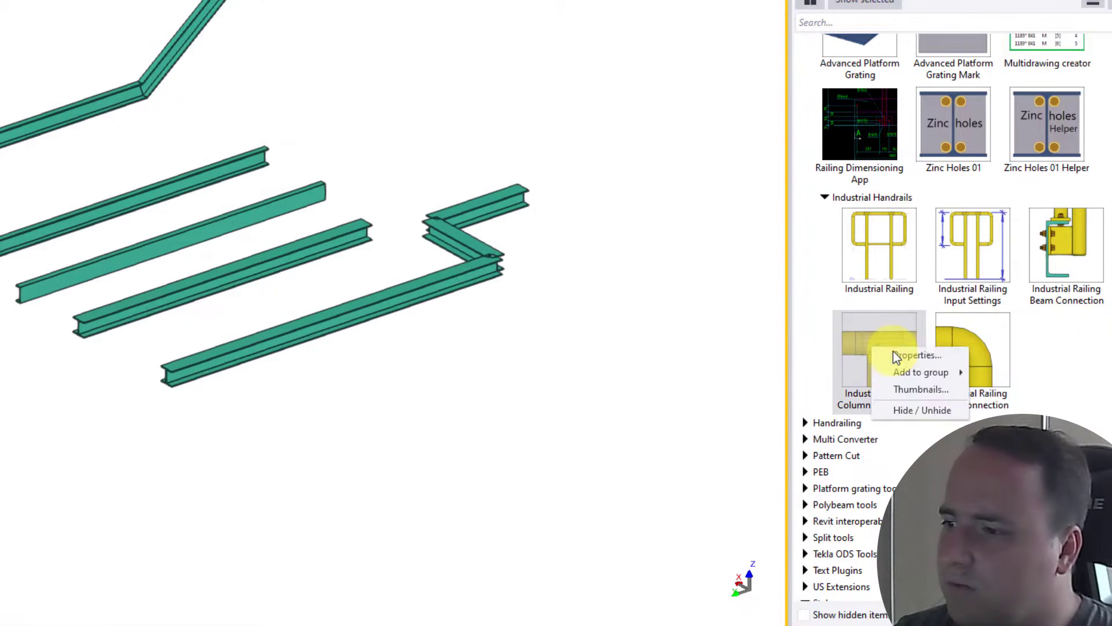
pyautogui.click(893, 351)
pyautogui.click(515, 201)
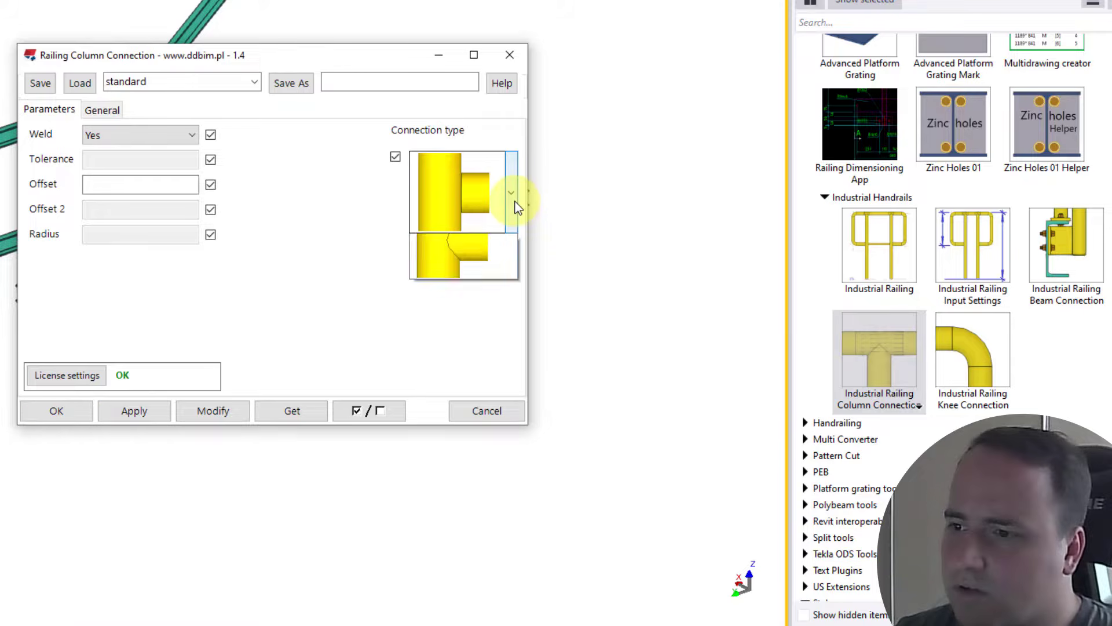
pyautogui.click(484, 369)
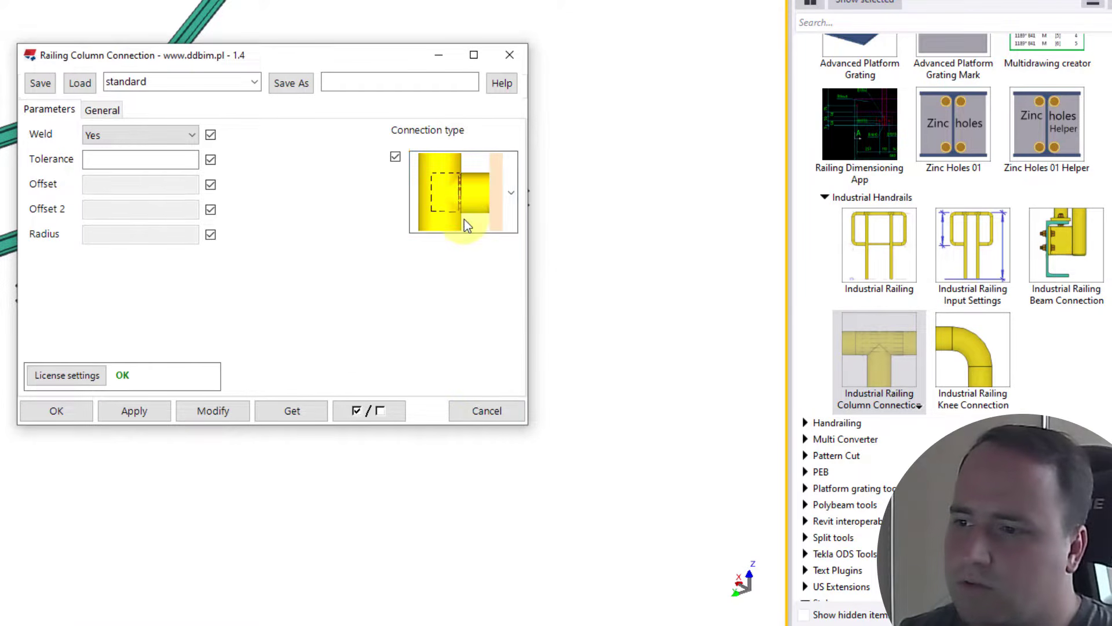
pyautogui.scroll(-1, 464, 219)
pyautogui.scroll(2, 464, 219)
pyautogui.click(472, 204)
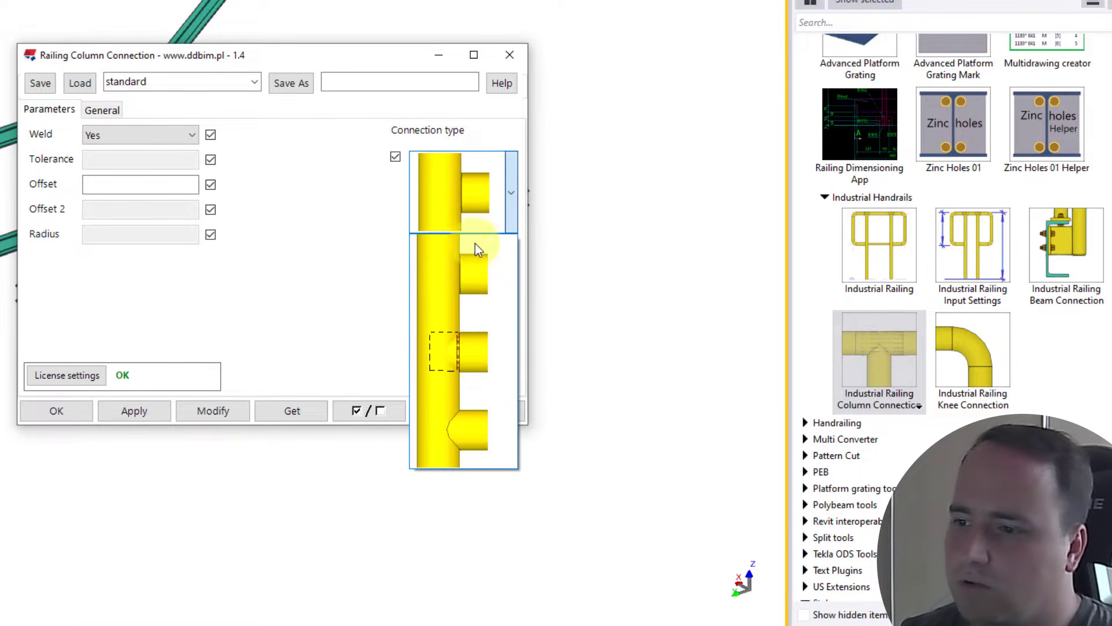
pyautogui.click(479, 355)
pyautogui.scroll(1, 458, 193)
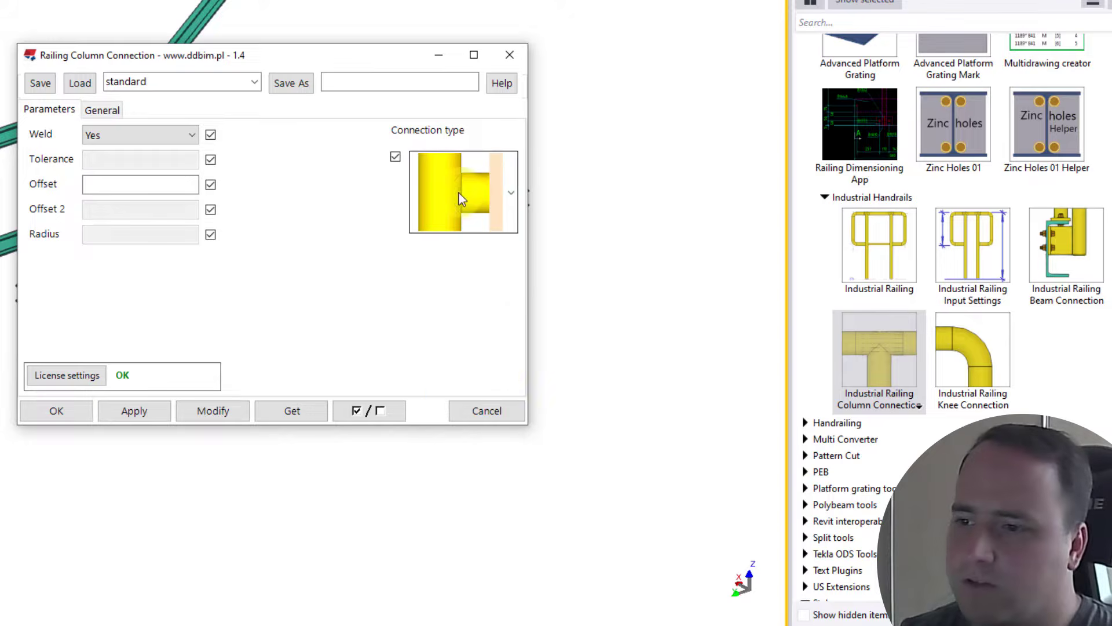
pyautogui.click(495, 410)
# Open the Industrial Railing Beam Connection properties and review the Type 1 settings and the Type 2 plate layout options
pyautogui.click(1062, 248)
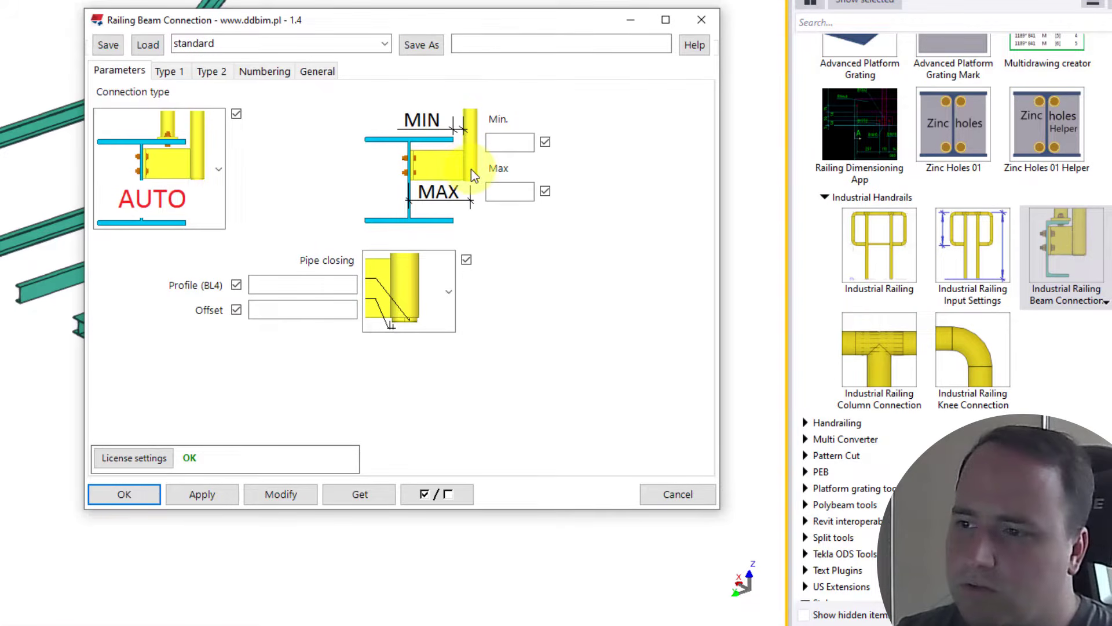
pyautogui.moveTo(334, 30); pyautogui.dragTo(394, 29)
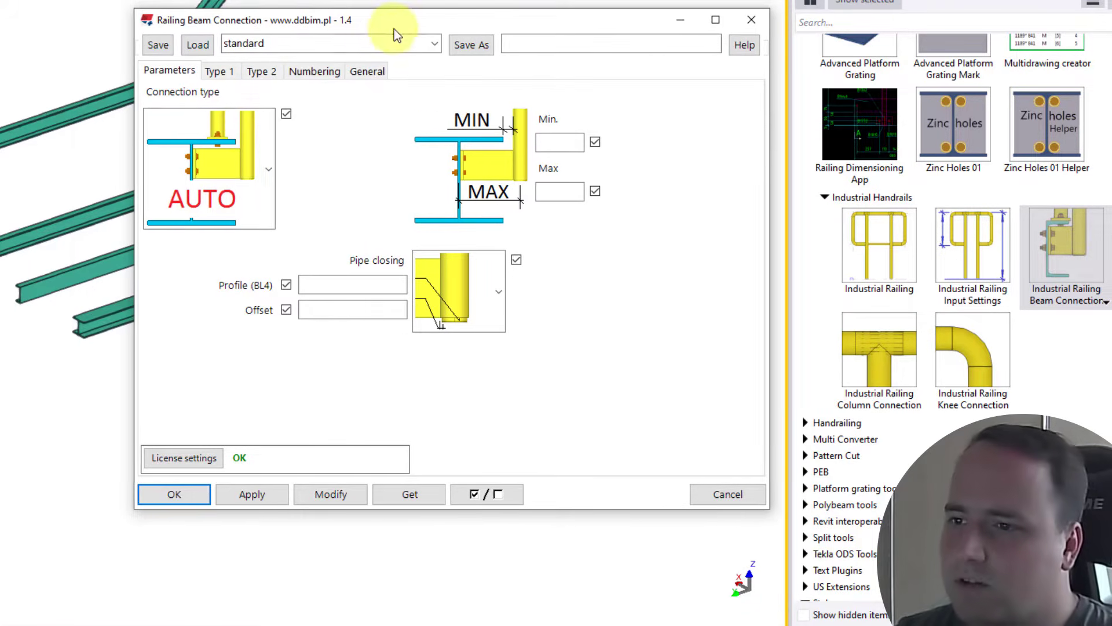
pyautogui.click(220, 71)
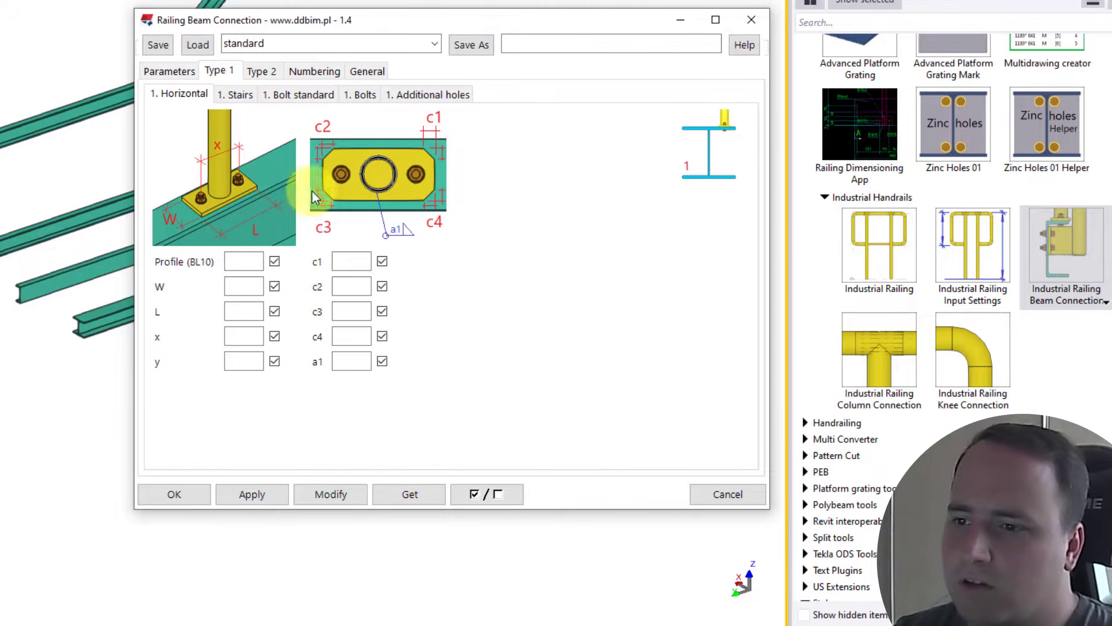
pyautogui.click(262, 70)
pyautogui.click(594, 166)
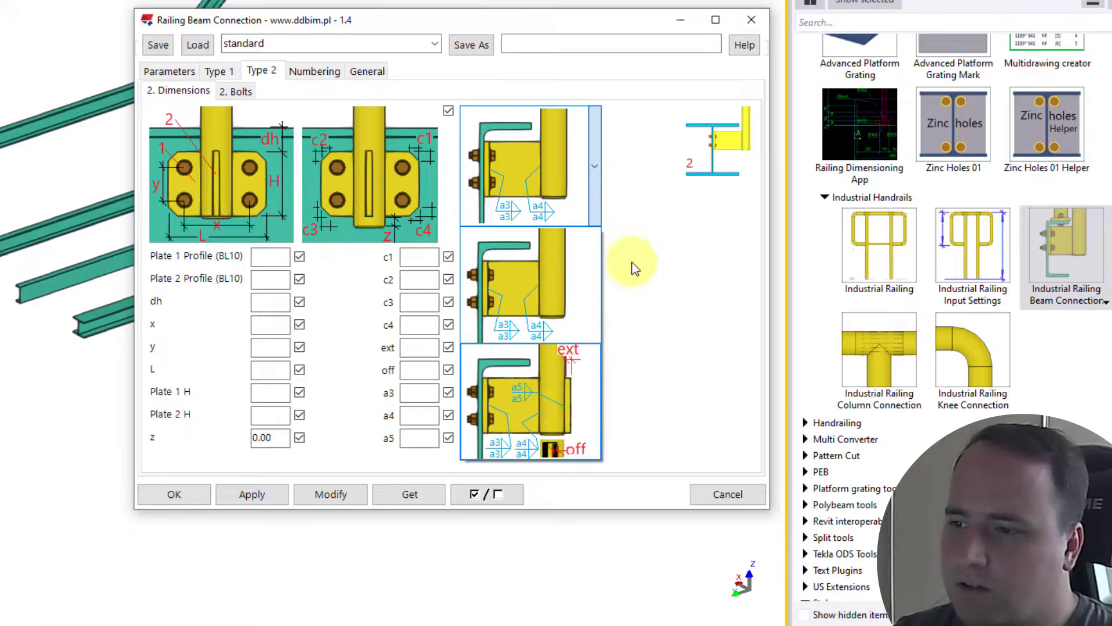
pyautogui.click(631, 175)
# Compare the Type 1 flange-mounted plate settings with the Type 2 web-mounted dimension settings
pyautogui.click(219, 70)
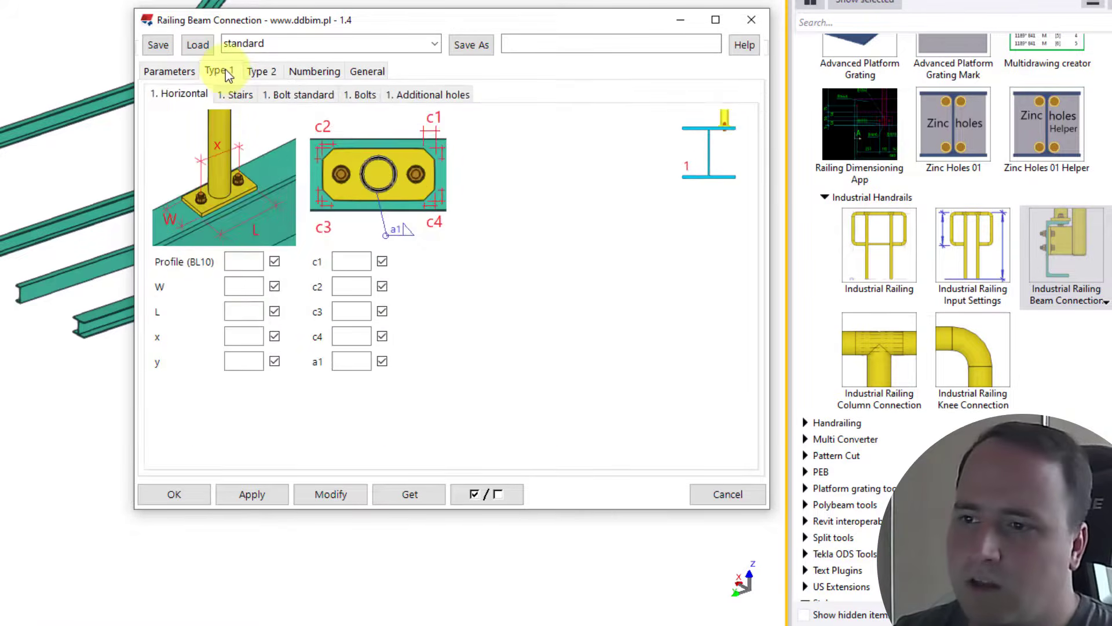
pyautogui.click(261, 70)
pyautogui.click(220, 71)
pyautogui.click(258, 70)
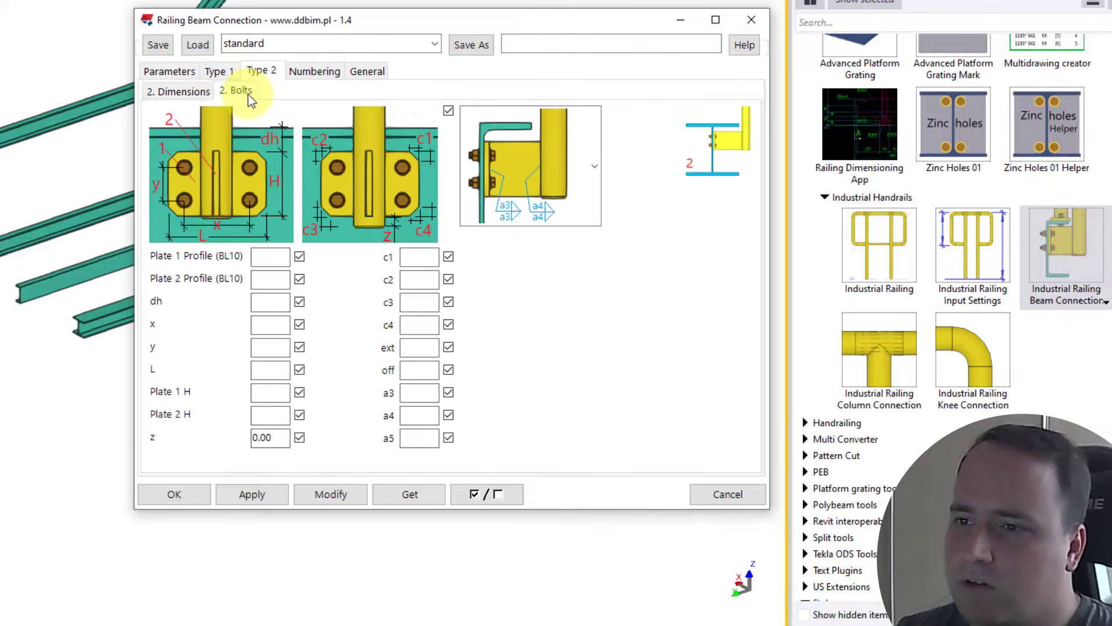
pyautogui.click(198, 95)
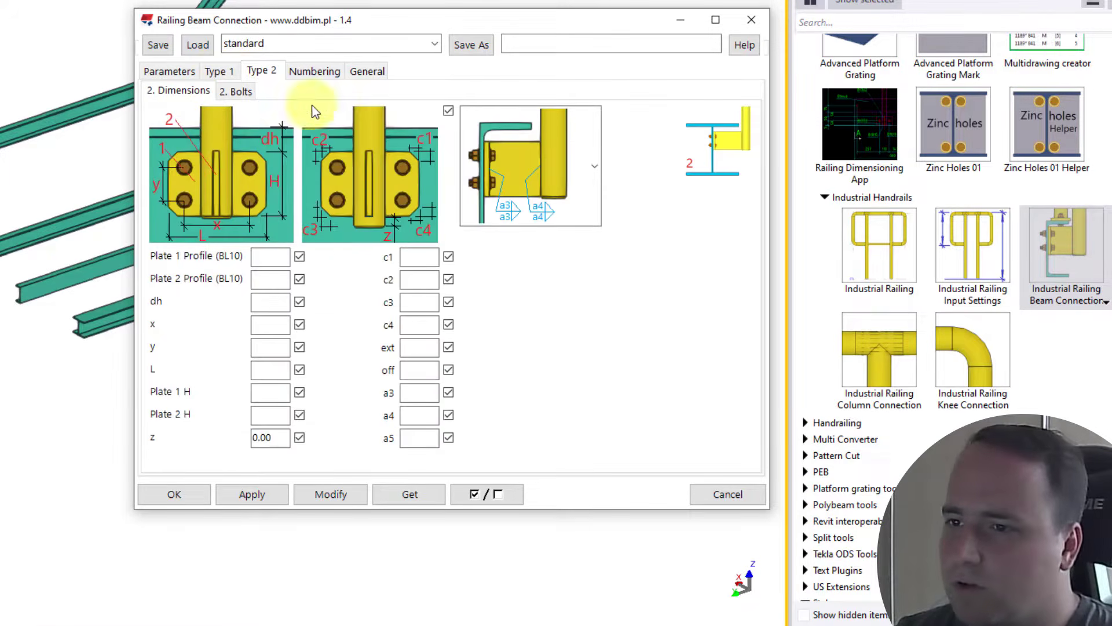
# Review the Type 1 horizontal and stairs plate settings of the beam connection and close its properties
pyautogui.click(219, 70)
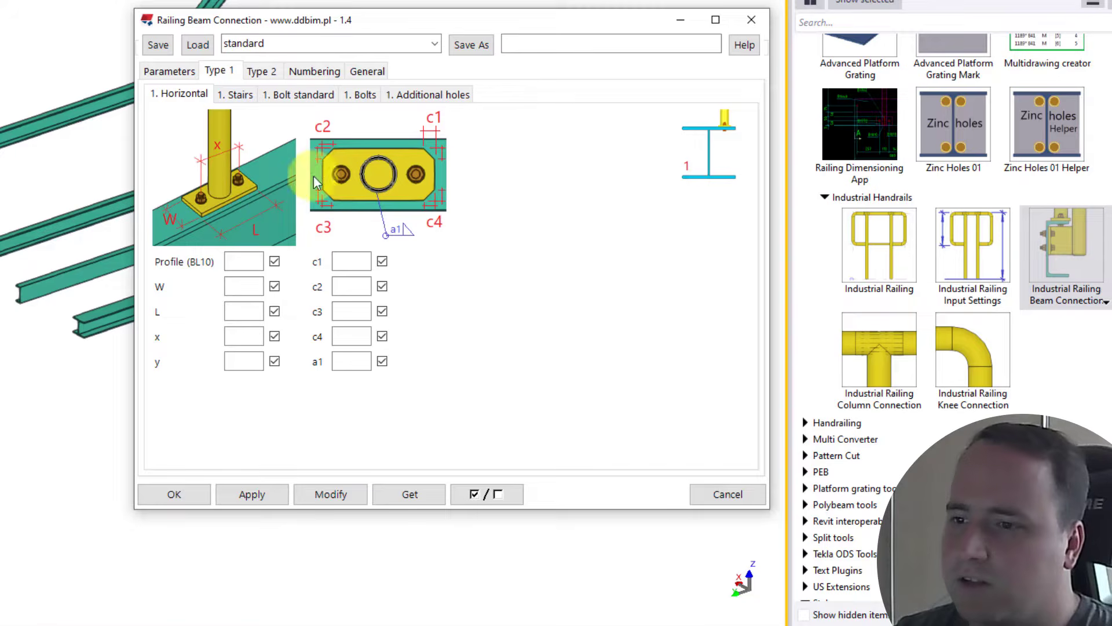
pyautogui.click(246, 97)
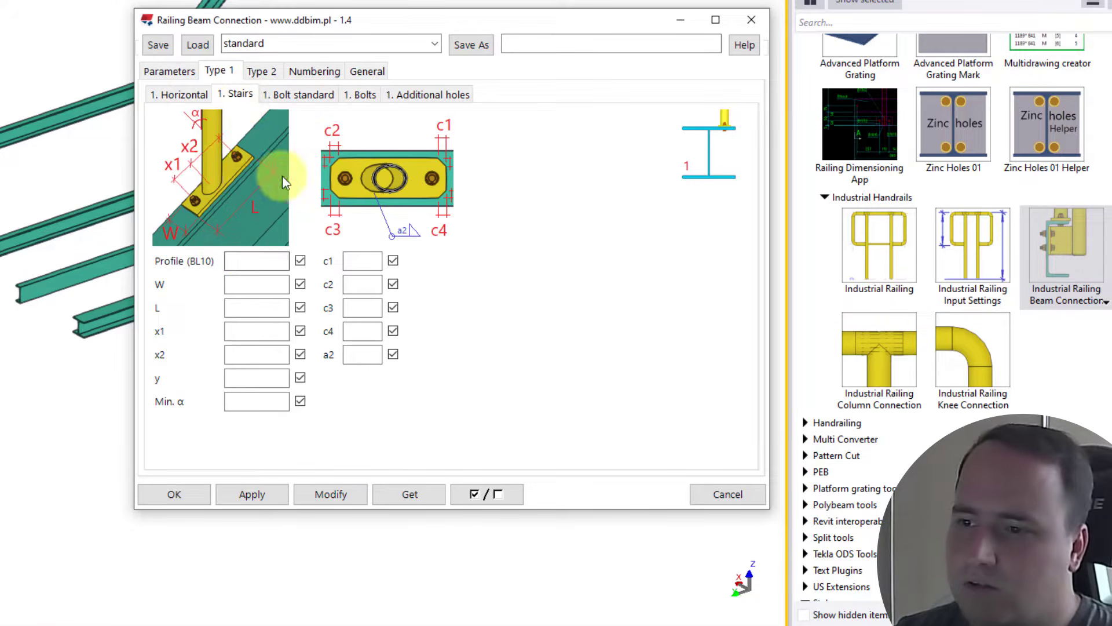
pyautogui.click(197, 96)
pyautogui.click(228, 93)
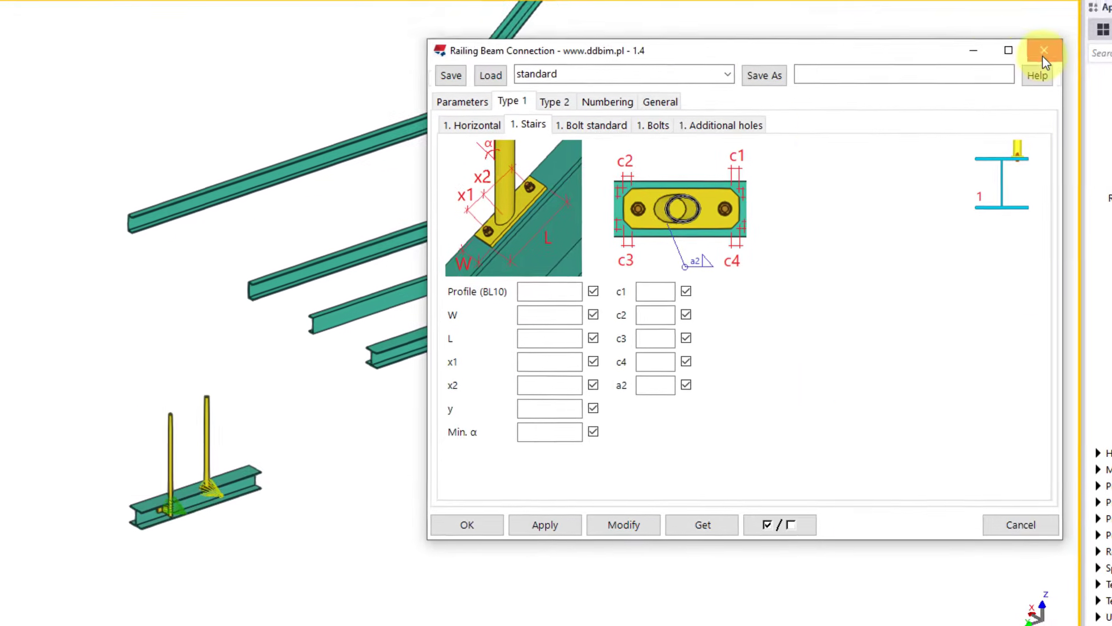
pyautogui.click(1043, 56)
# Examine the two sample posts on the short beam, looking closely at the bolted base plate connection on the top flange
pyautogui.rightClick(927, 226)
pyautogui.click(950, 236)
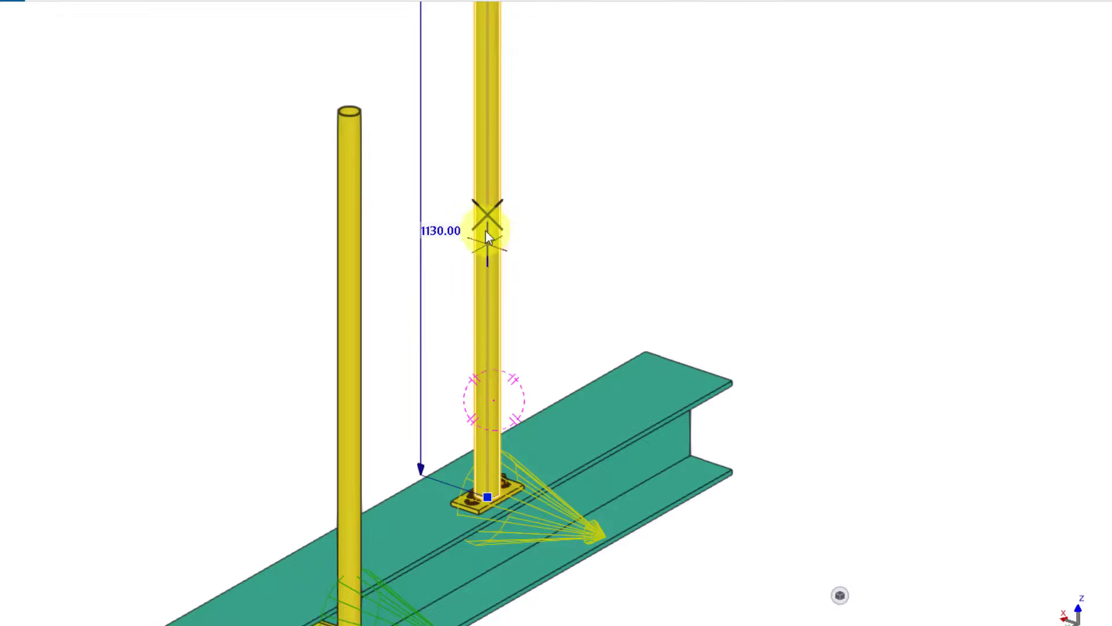
pyautogui.moveTo(484, 200); pyautogui.dragTo(497, 233)
pyautogui.scroll(4, 618, 239)
pyautogui.scroll(-4, 572, 218)
pyautogui.scroll(2, 503, 300)
pyautogui.scroll(-2, 539, 260)
pyautogui.scroll(2, 534, 234)
pyautogui.scroll(-2, 481, 233)
pyautogui.scroll(4, 500, 487)
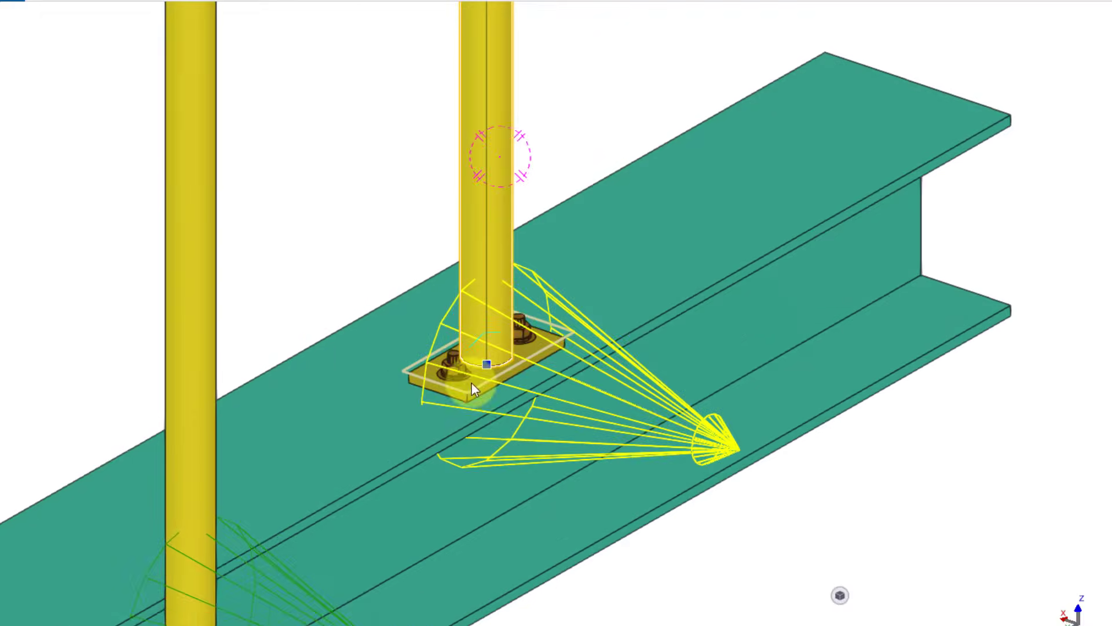
pyautogui.keyDown('ctrl'); pyautogui.moveTo(474, 384); pyautogui.dragTo(509, 341, button='middle'); pyautogui.keyUp('ctrl')
pyautogui.scroll(-2, 554, 394)
pyautogui.keyDown('ctrl'); pyautogui.moveTo(523, 249); pyautogui.dragTo(520, 451, button='middle'); pyautogui.keyUp('ctrl')
pyautogui.scroll(-2, 576, 259)
pyautogui.keyDown('ctrl'); pyautogui.moveTo(485, 350); pyautogui.dragTo(480, 348, button='middle'); pyautogui.keyUp('ctrl')
pyautogui.moveTo(485, 311); pyautogui.dragTo(546, 319)
pyautogui.keyDown('ctrl'); pyautogui.moveTo(547, 330); pyautogui.dragTo(539, 324, button='middle'); pyautogui.keyUp('ctrl')
pyautogui.moveTo(540, 324); pyautogui.dragTo(493, 315)
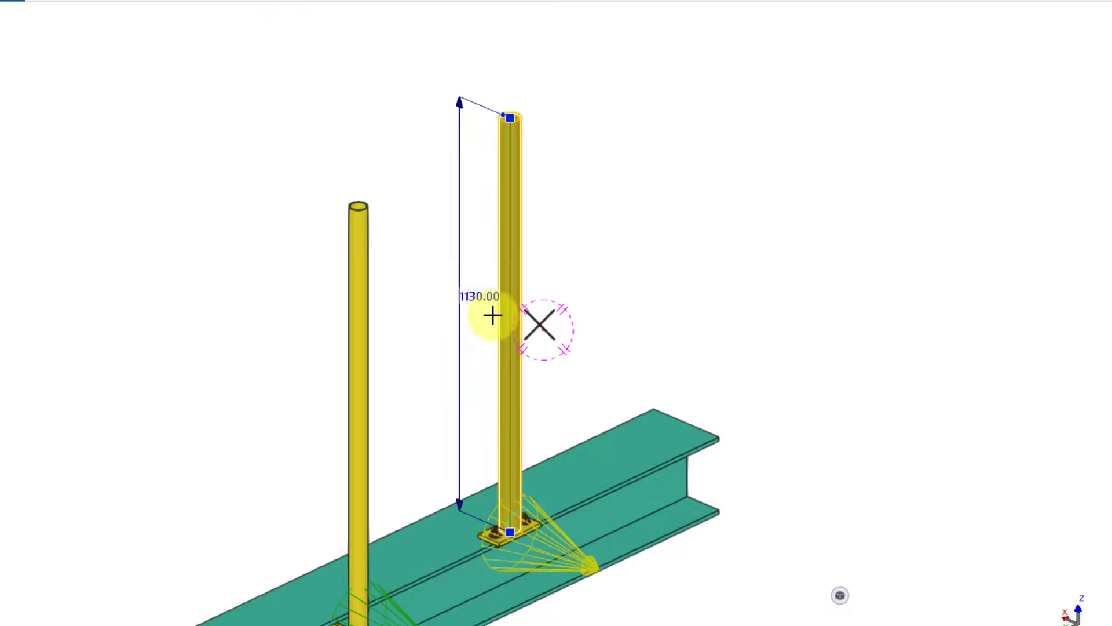
pyautogui.scroll(-2, 472, 316)
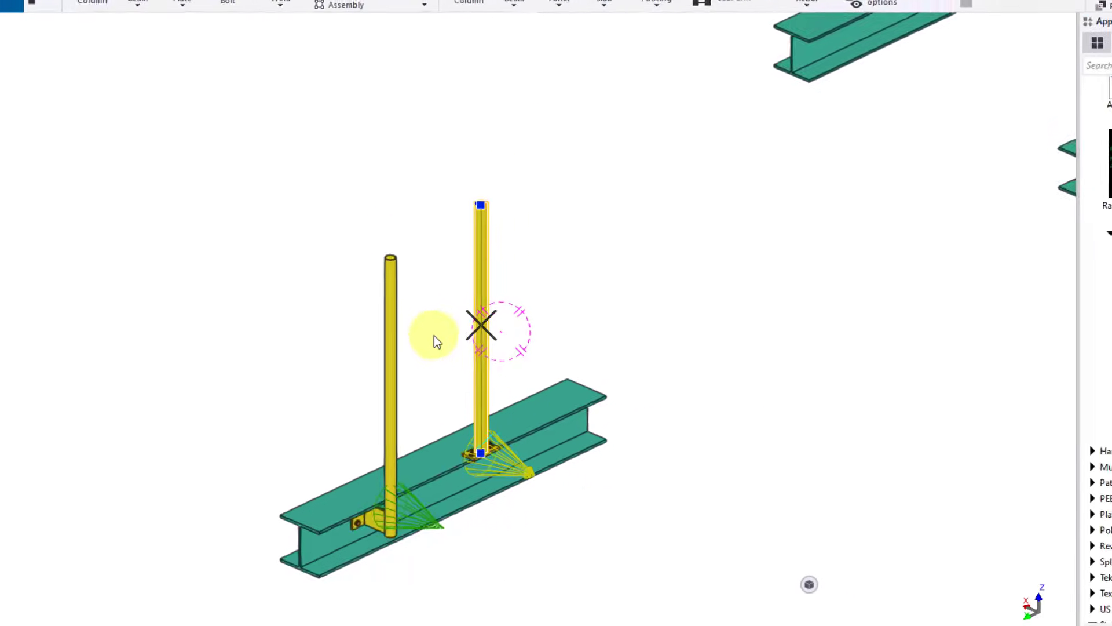
pyautogui.scroll(2, 434, 336)
pyautogui.scroll(-2, 582, 445)
# Reopen the Industrial Railing Beam Connection properties with the sample posts kept in sight
pyautogui.moveTo(769, 390); pyautogui.dragTo(580, 459, button='middle')
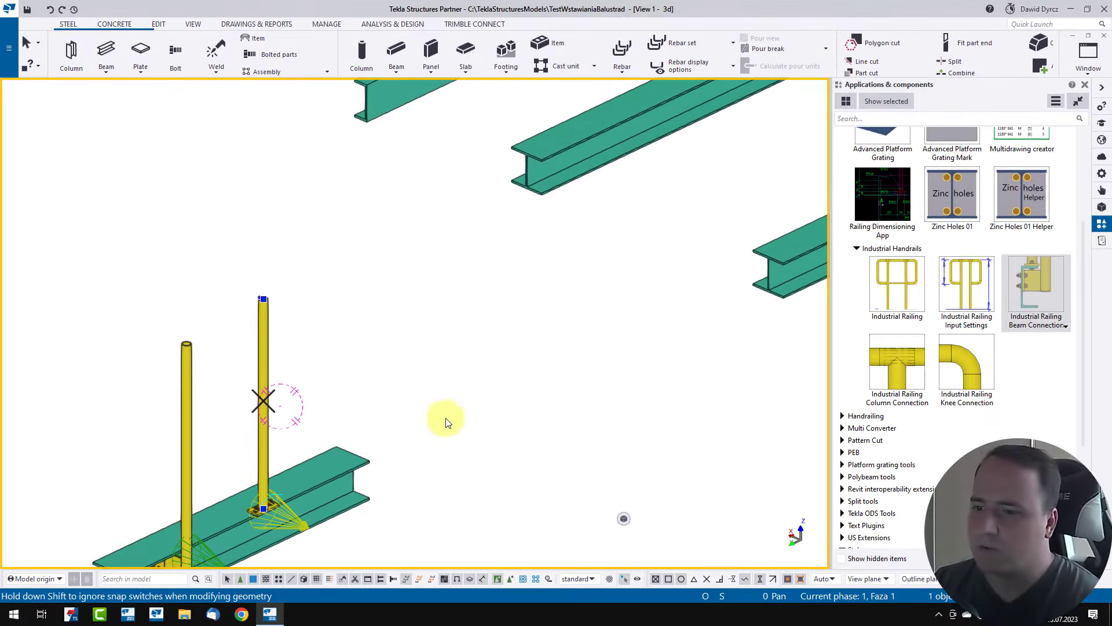
pyautogui.scroll(-2, 545, 446)
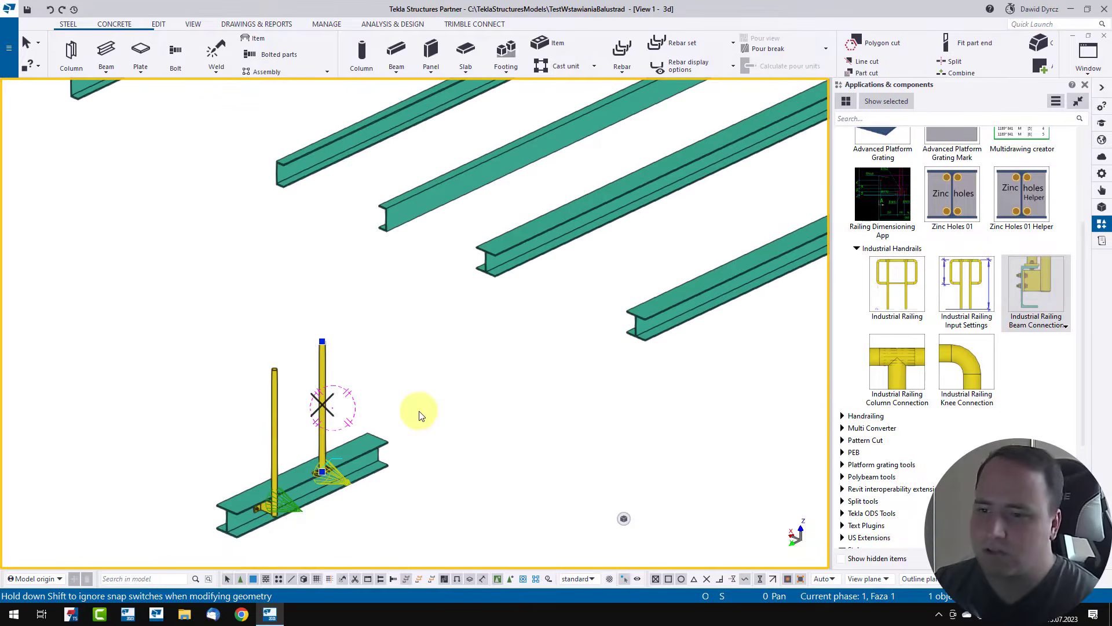
pyautogui.rightClick(1033, 282)
pyautogui.click(1064, 291)
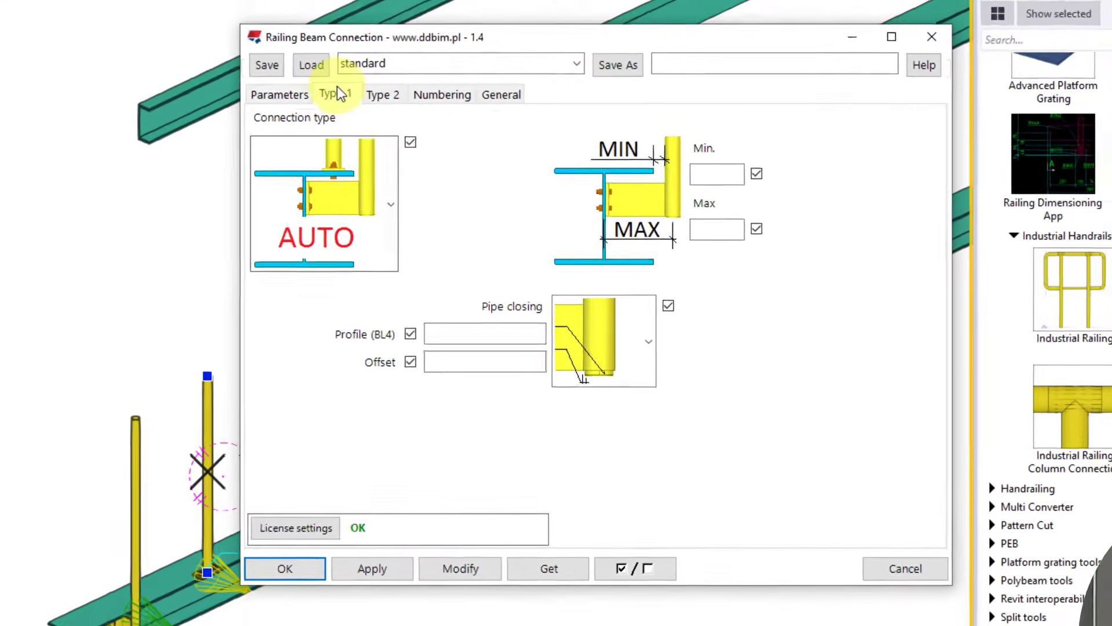
# Review the beam connection's Type 1 bolt standard and stairs settings and its Type 2 dimension and bolt settings
pyautogui.click(412, 160)
pyautogui.click(409, 110)
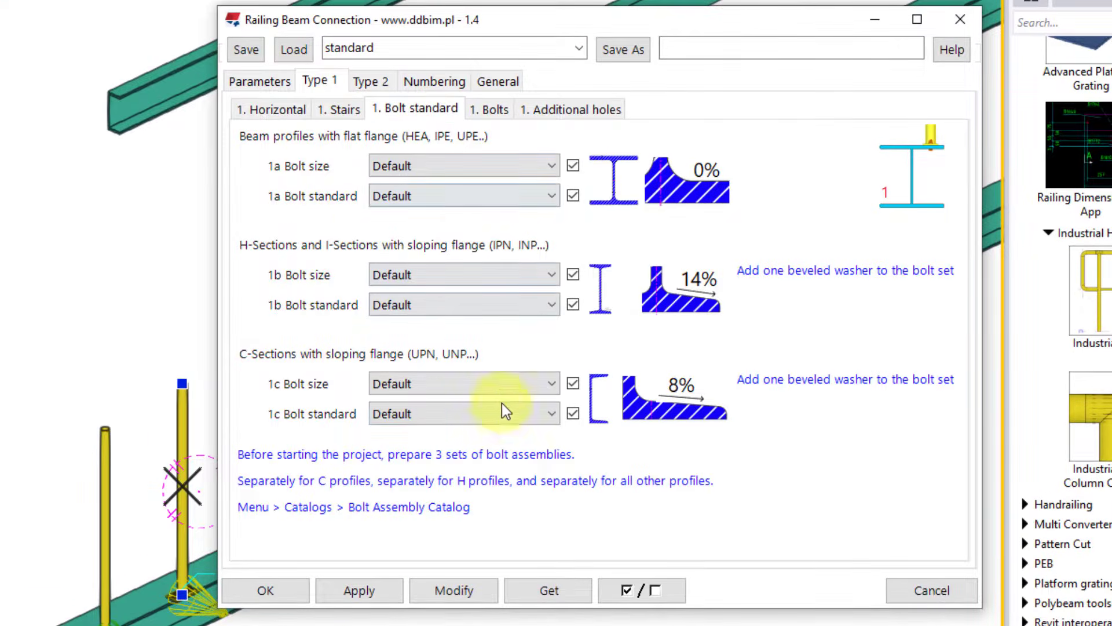
pyautogui.click(345, 113)
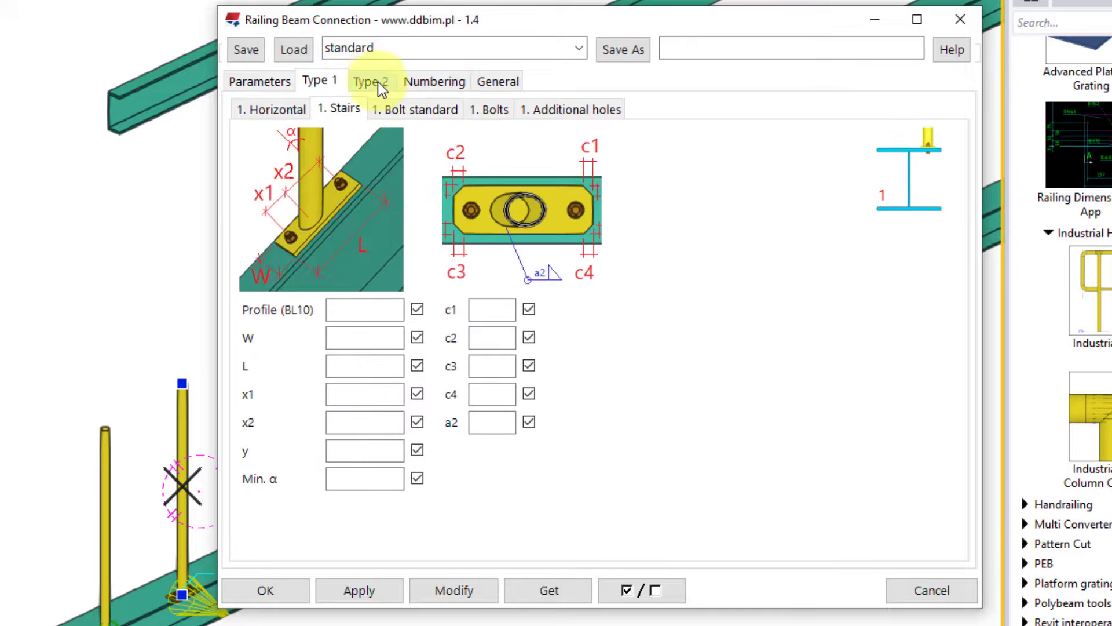
pyautogui.click(375, 82)
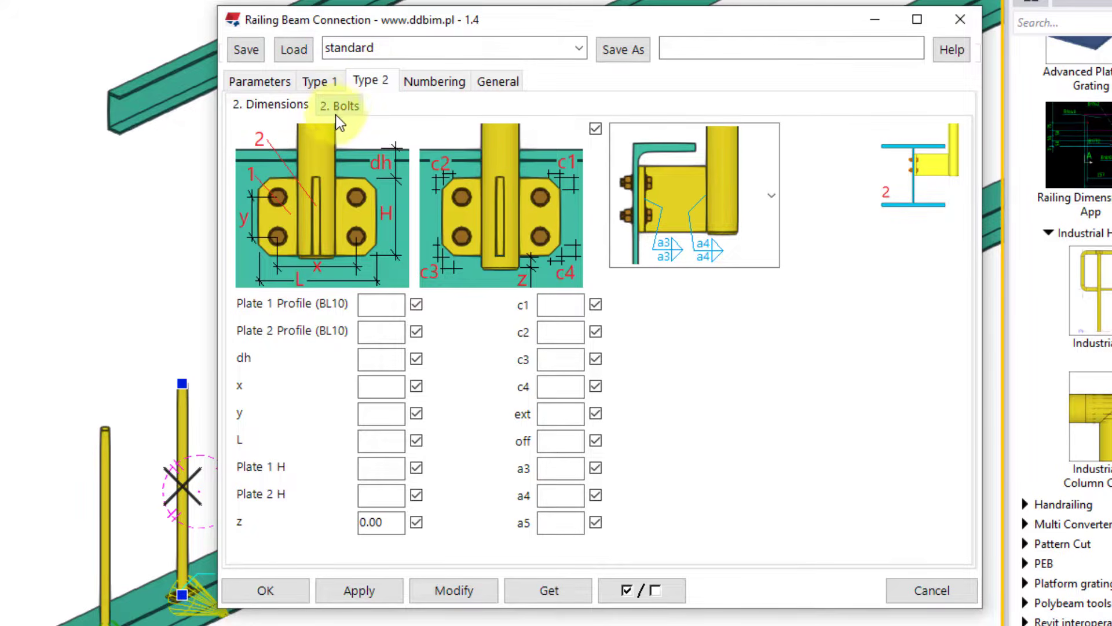
pyautogui.click(344, 109)
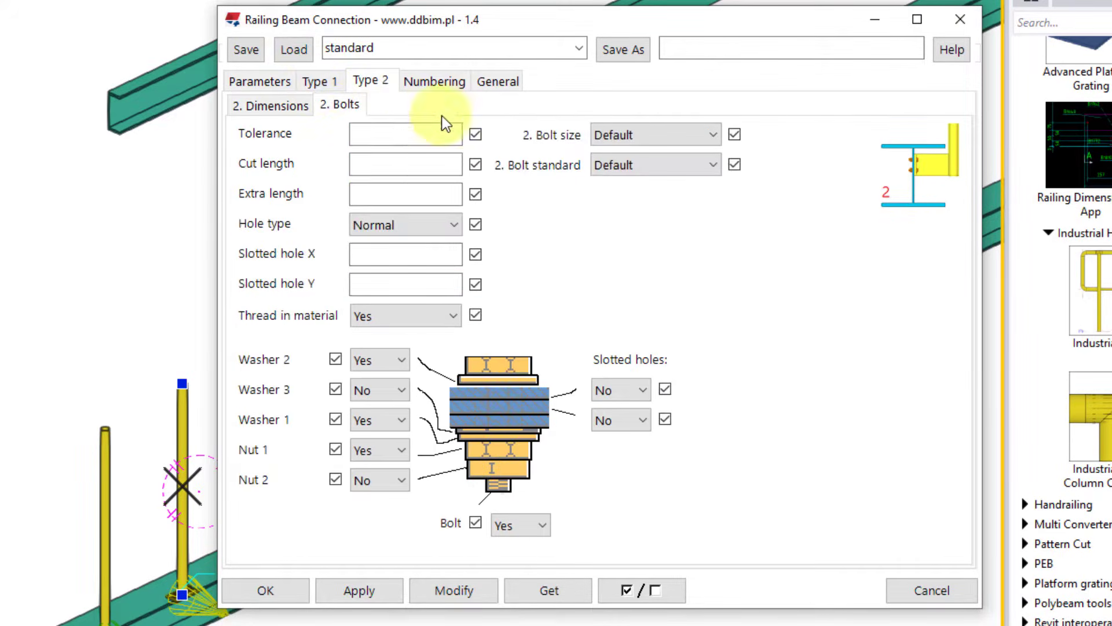
pyautogui.click(287, 104)
# Save the beam connection settings under the attribute name "standard" and close its properties
pyautogui.click(727, 52)
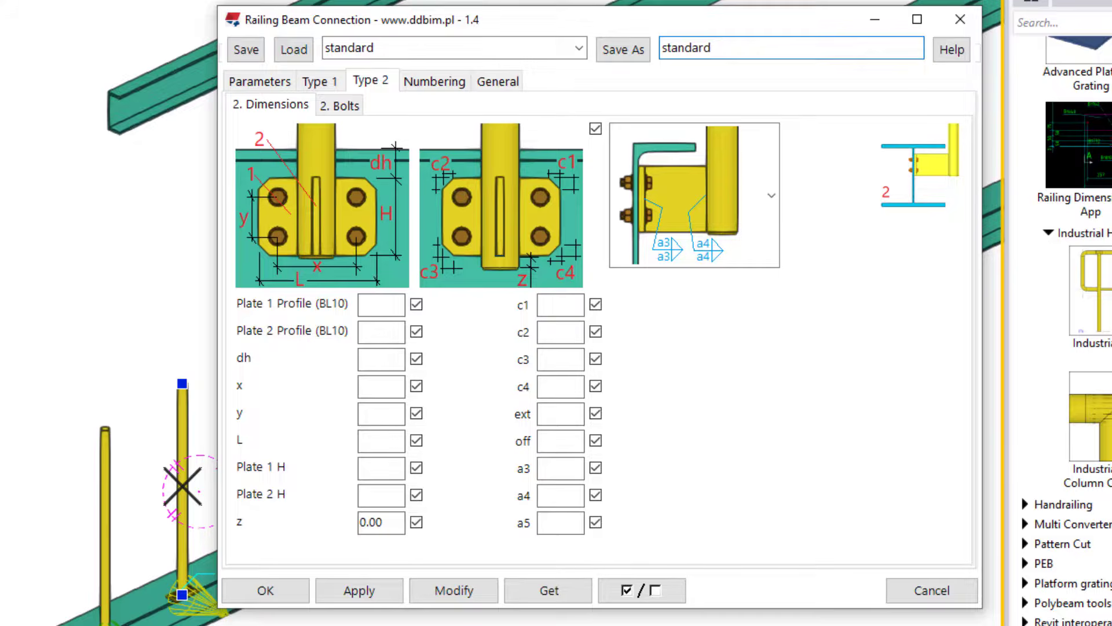
pyautogui.click(632, 49)
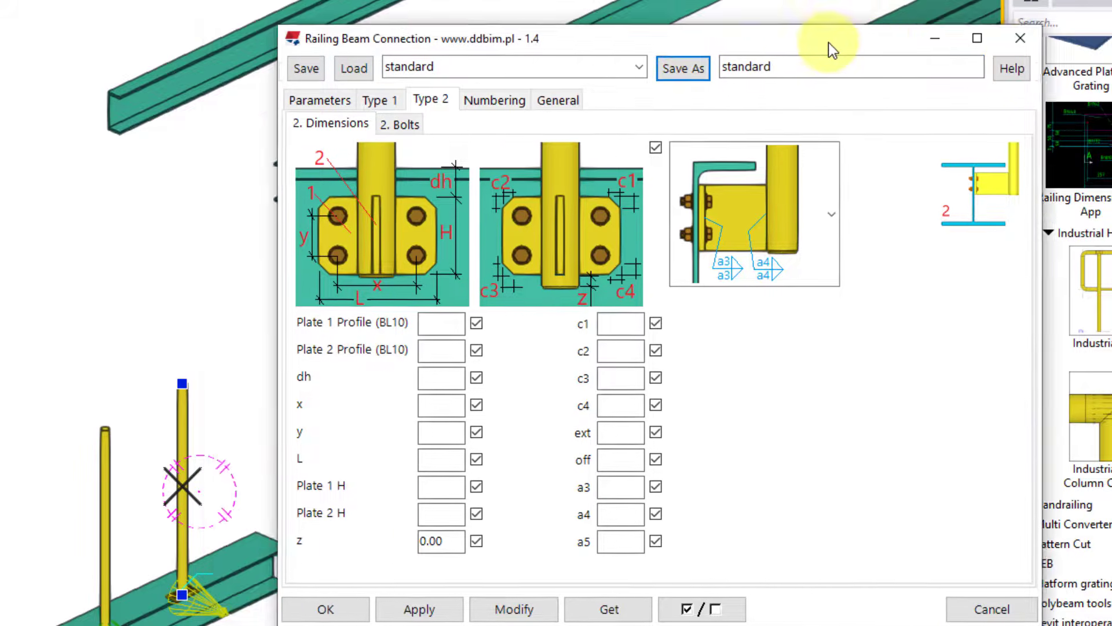
pyautogui.moveTo(828, 43); pyautogui.dragTo(651, 31)
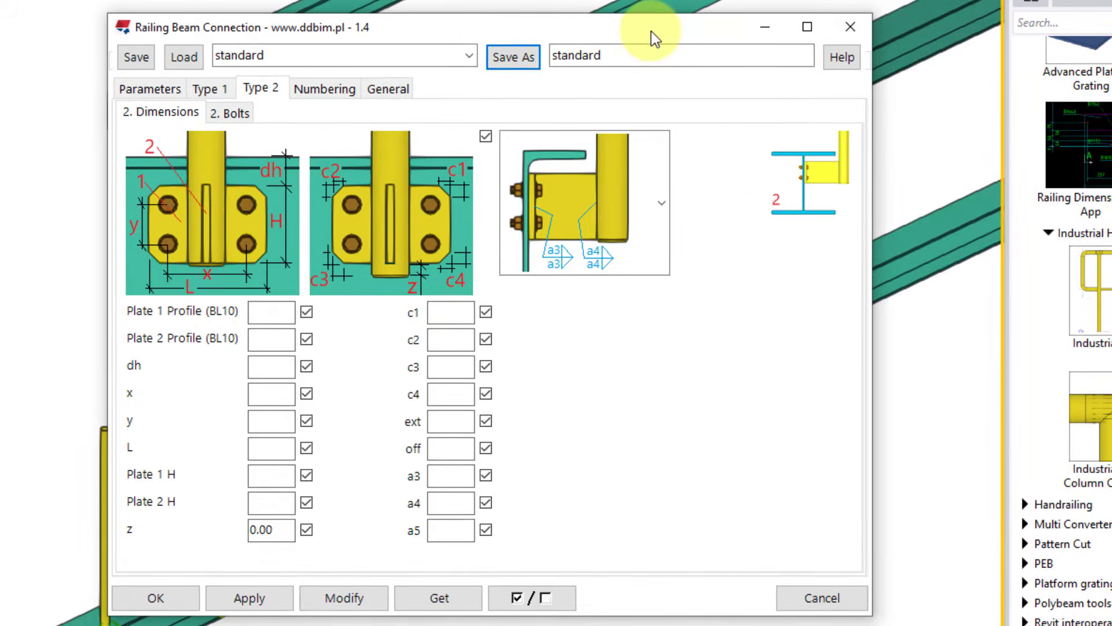
pyautogui.click(860, 36)
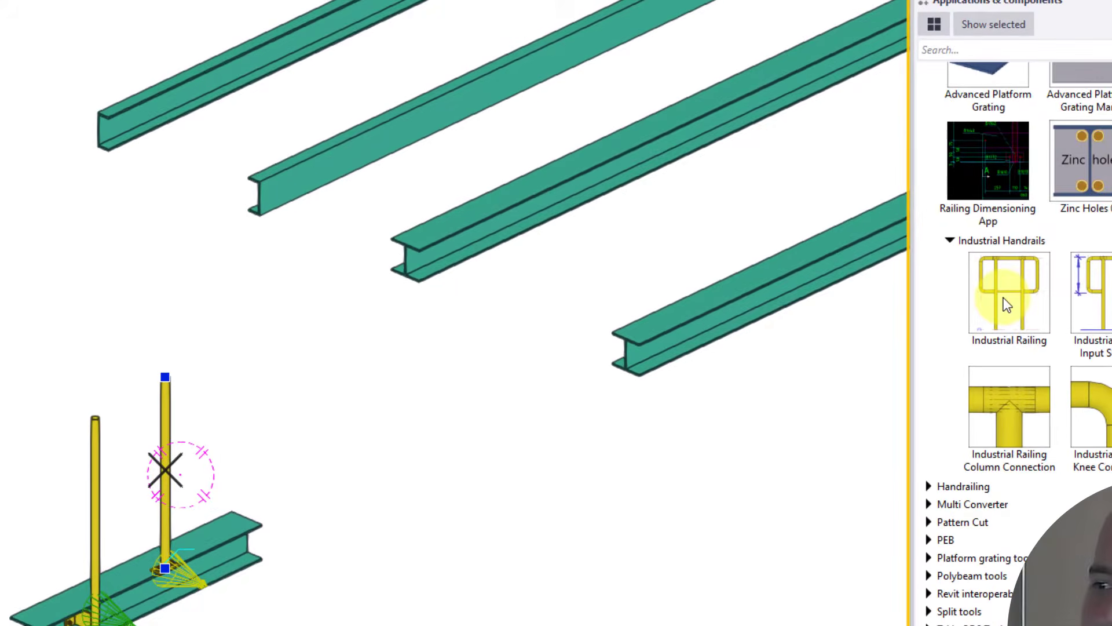
# Open the Industrial Railing properties and look through the available shapes for the railing's start end
pyautogui.rightClick(1006, 291)
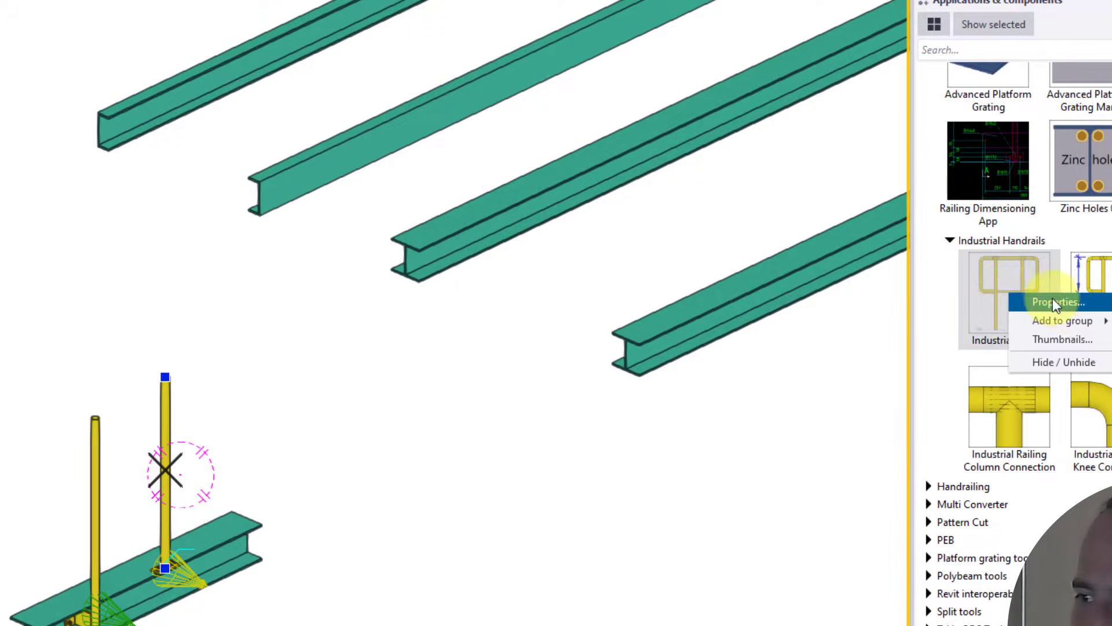
pyautogui.click(1058, 303)
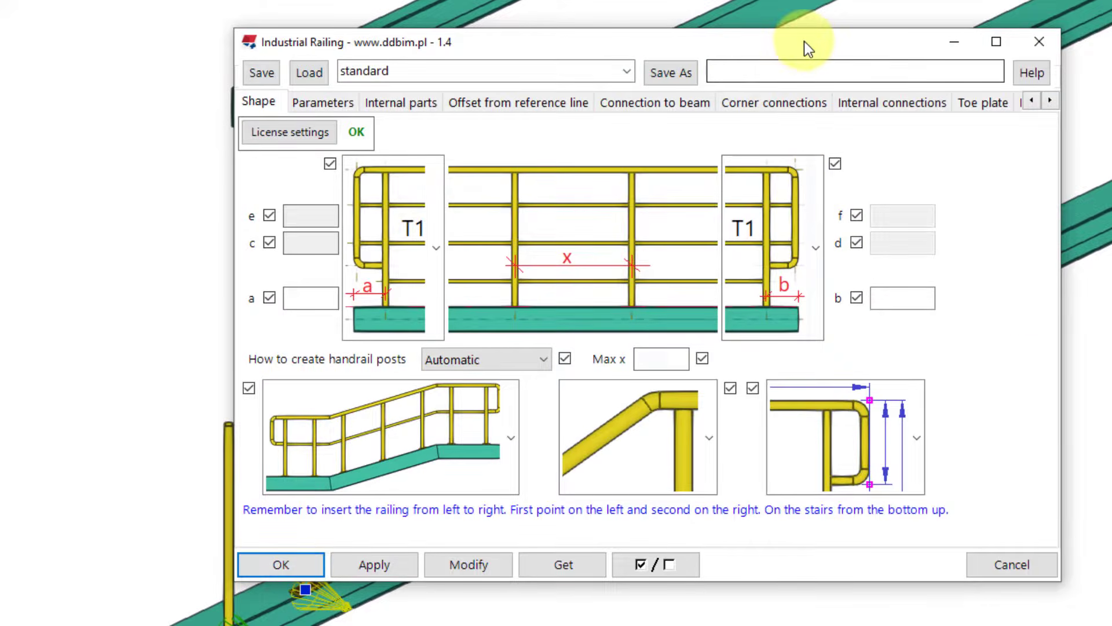
pyautogui.moveTo(809, 49); pyautogui.dragTo(724, 34)
pyautogui.click(348, 181)
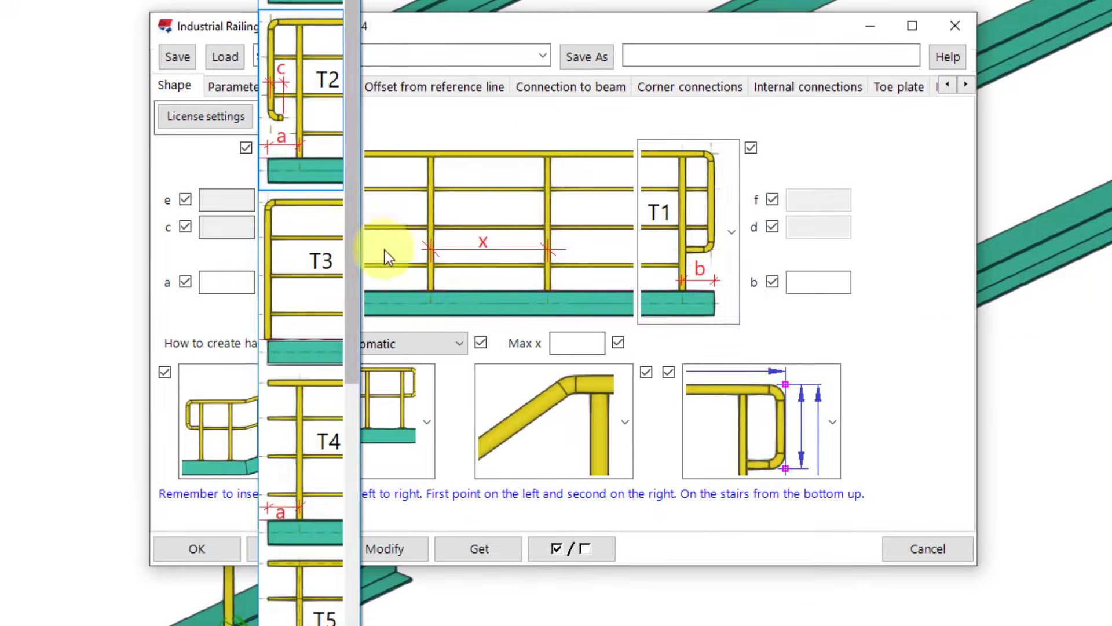
pyautogui.moveTo(356, 228); pyautogui.dragTo(455, 107)
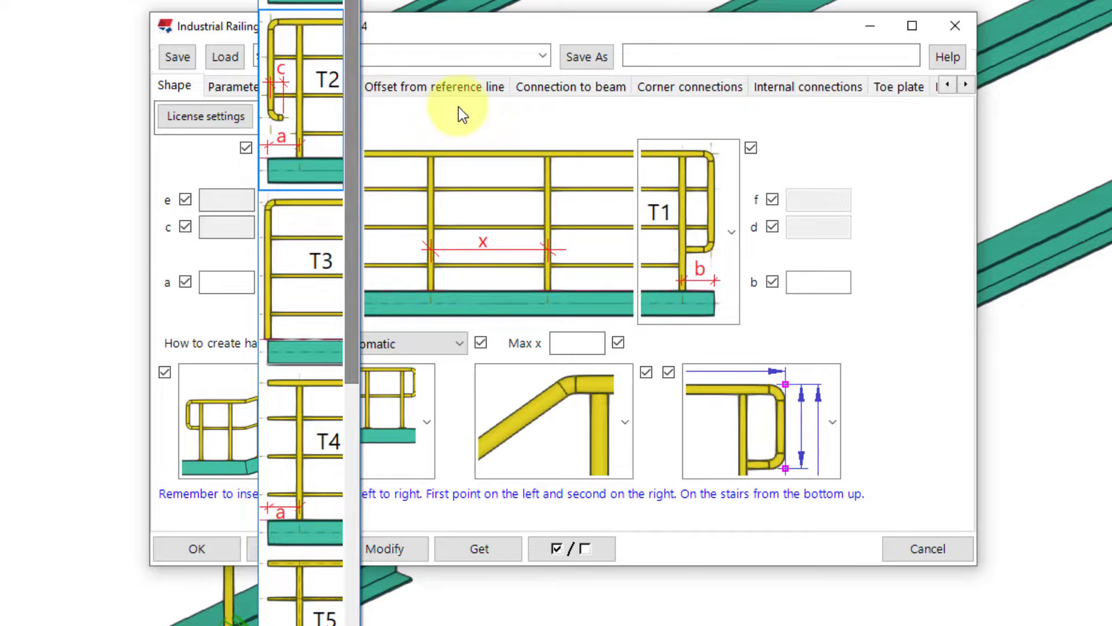
pyautogui.click(457, 108)
# Check the Shape options for the sloped railing layout, the top rail bend and the end loop reference points
pyautogui.click(432, 396)
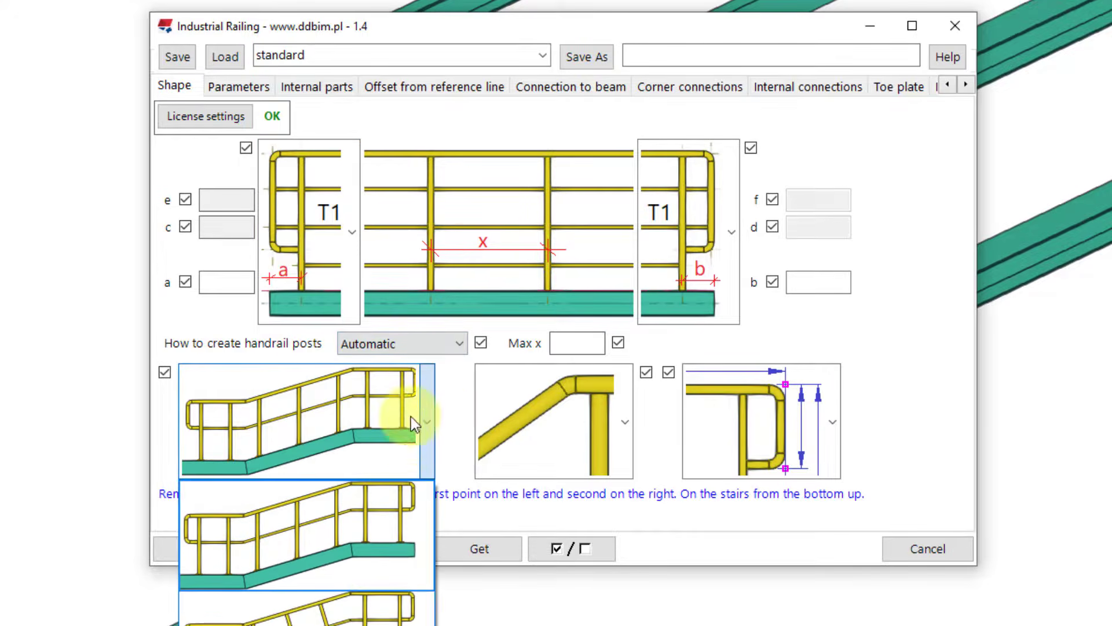
pyautogui.click(553, 413)
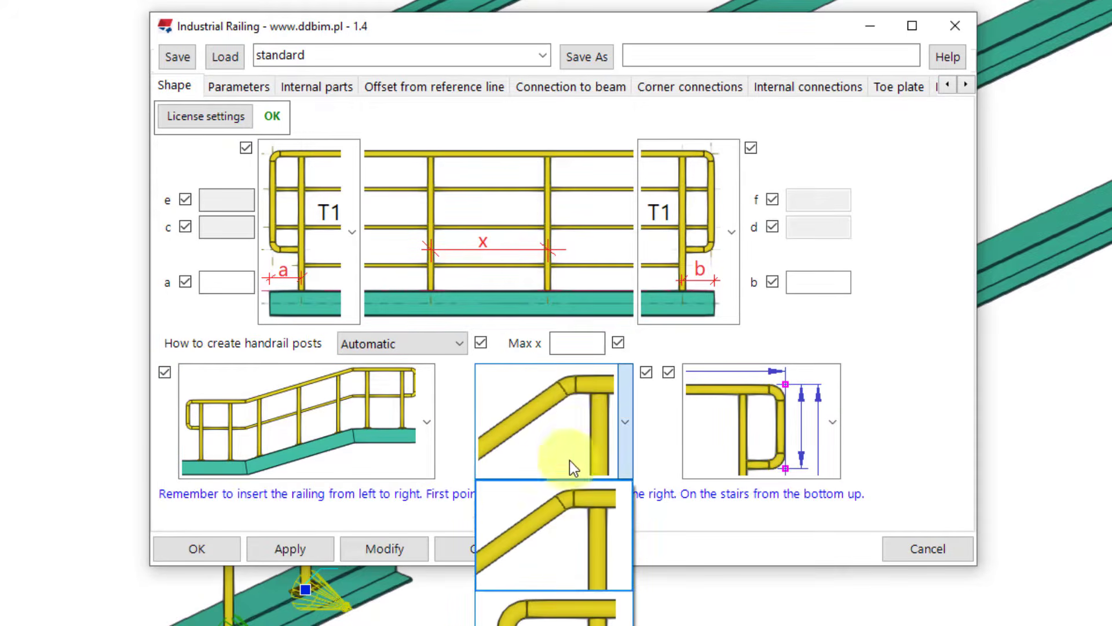
pyautogui.click(581, 423)
pyautogui.click(753, 410)
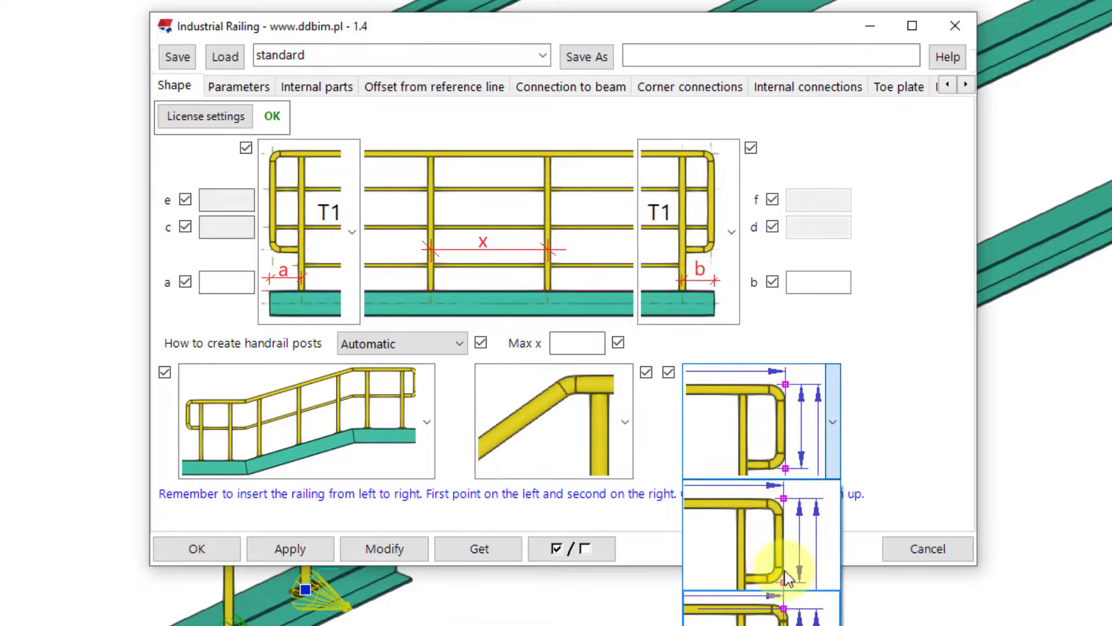
pyautogui.click(880, 388)
# Review the railing's parameters for profiles, materials, part names, classes, numbering, and column rotation and offsets
pyautogui.click(255, 92)
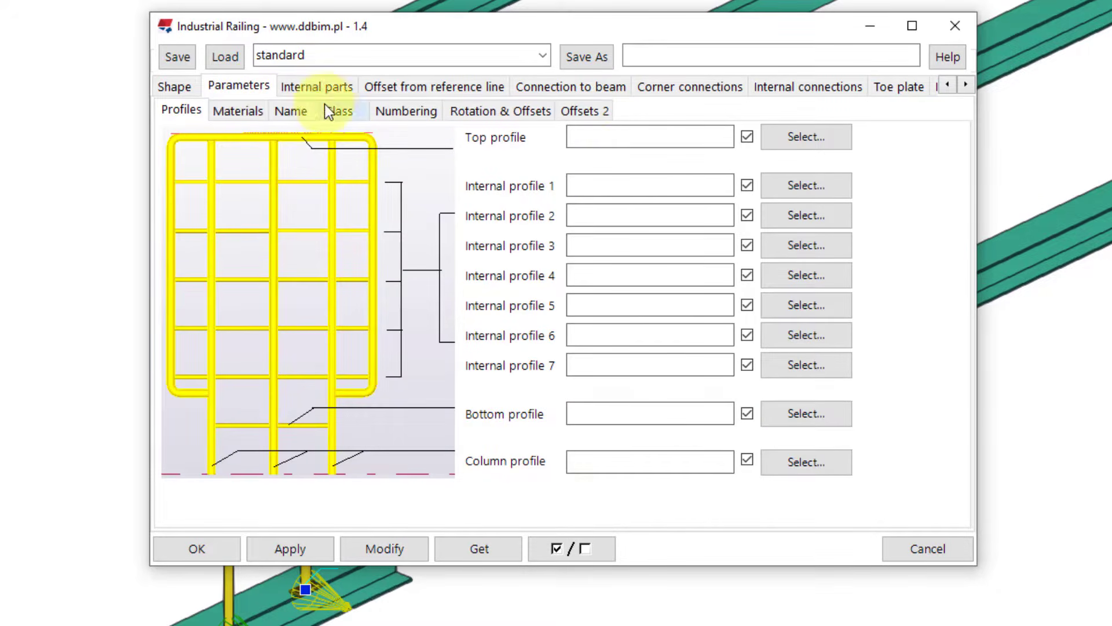
pyautogui.click(251, 110)
pyautogui.click(291, 113)
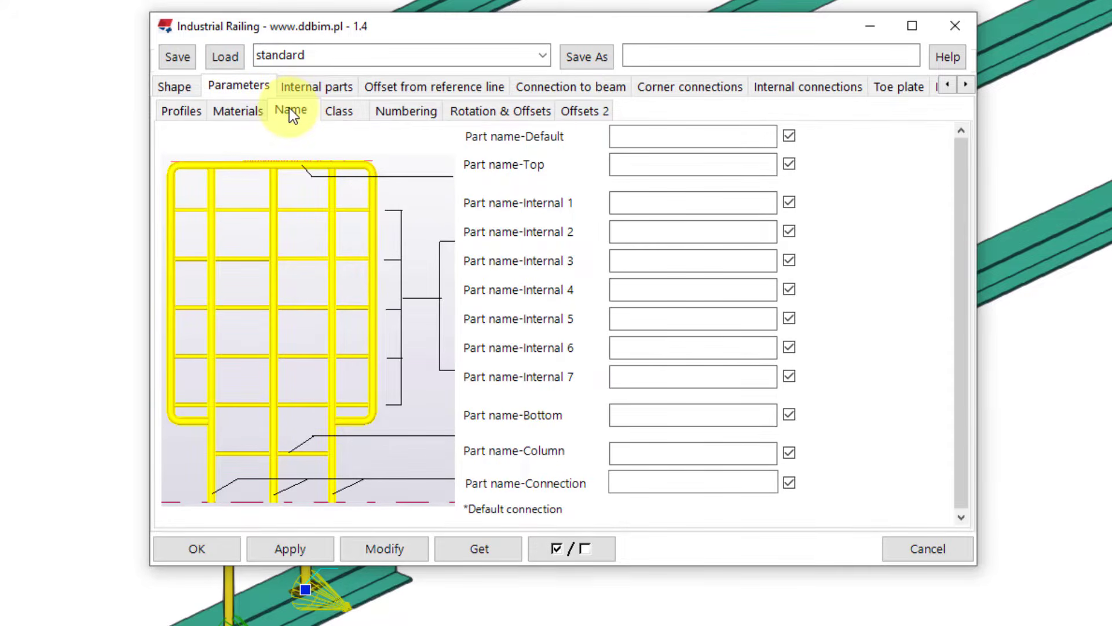
pyautogui.click(336, 110)
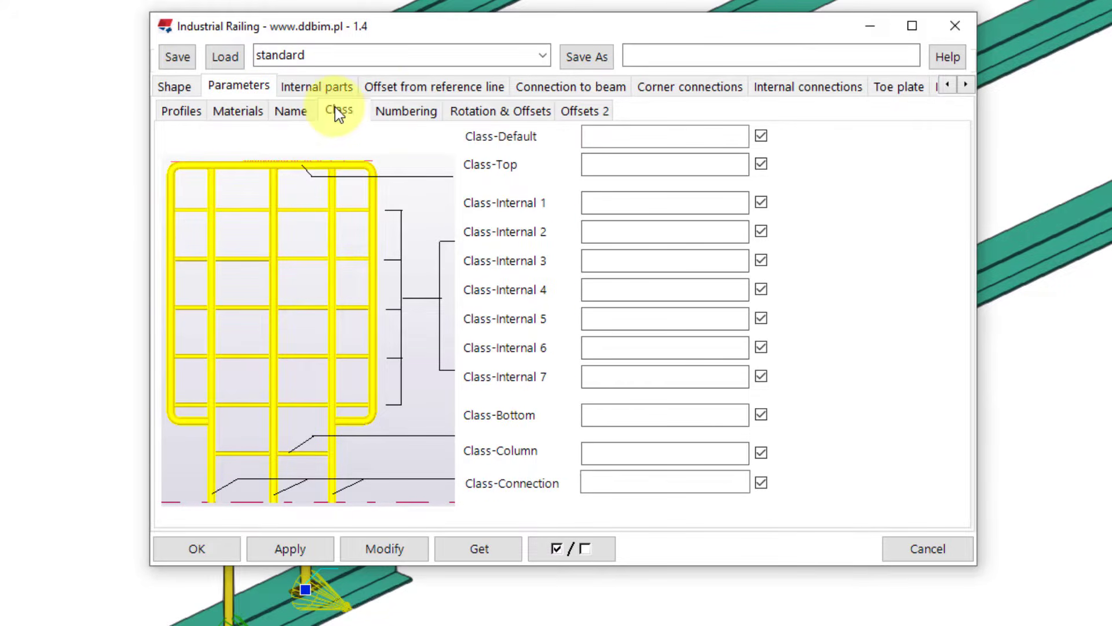
pyautogui.click(400, 110)
pyautogui.click(481, 115)
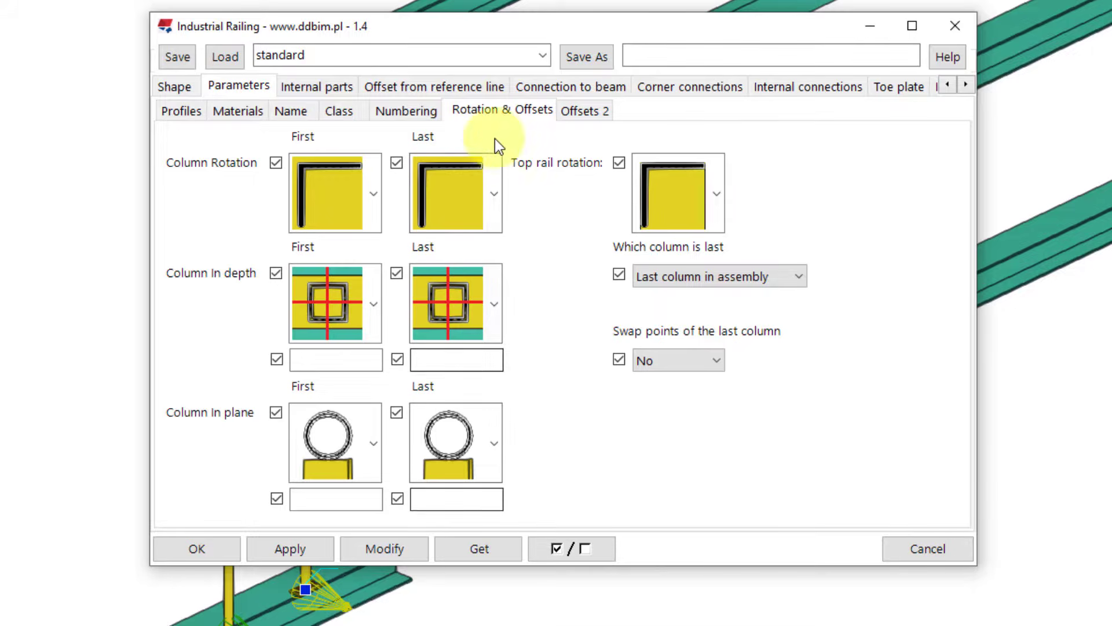
# Examine the spacing options for internal horizontal parts and the per-segment offsets from the reference line
pyautogui.click(297, 88)
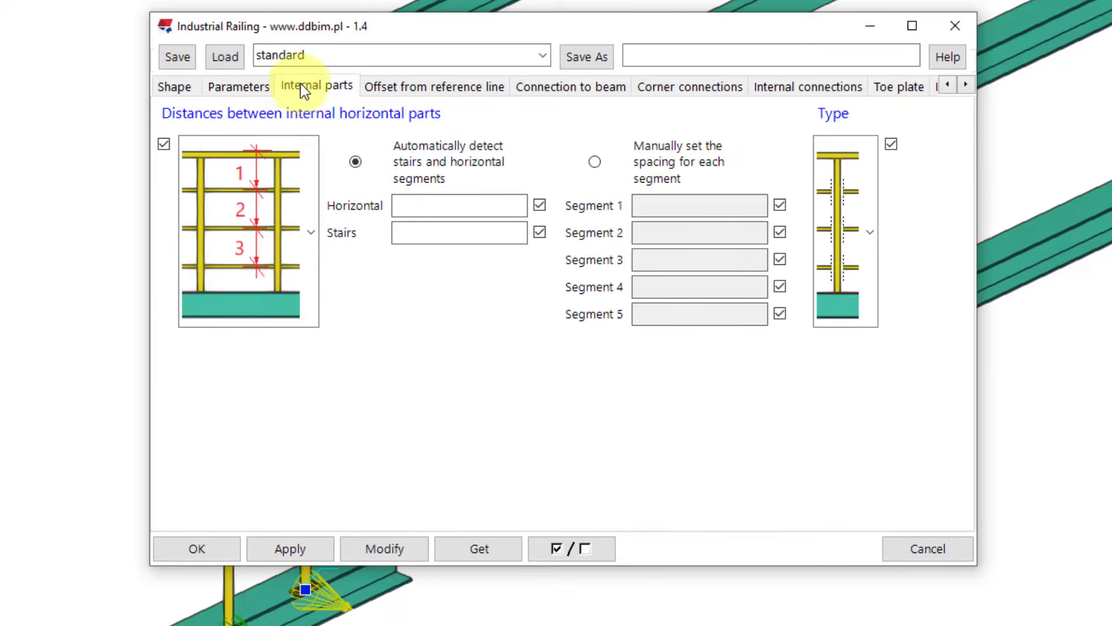
pyautogui.click(315, 219)
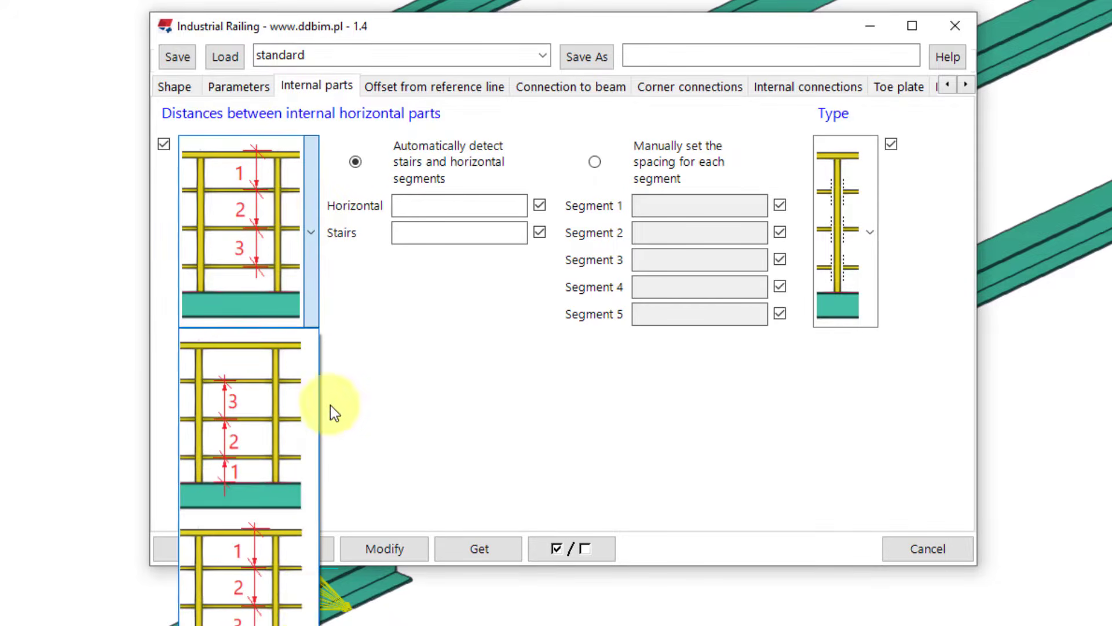
pyautogui.click(521, 336)
pyautogui.click(437, 86)
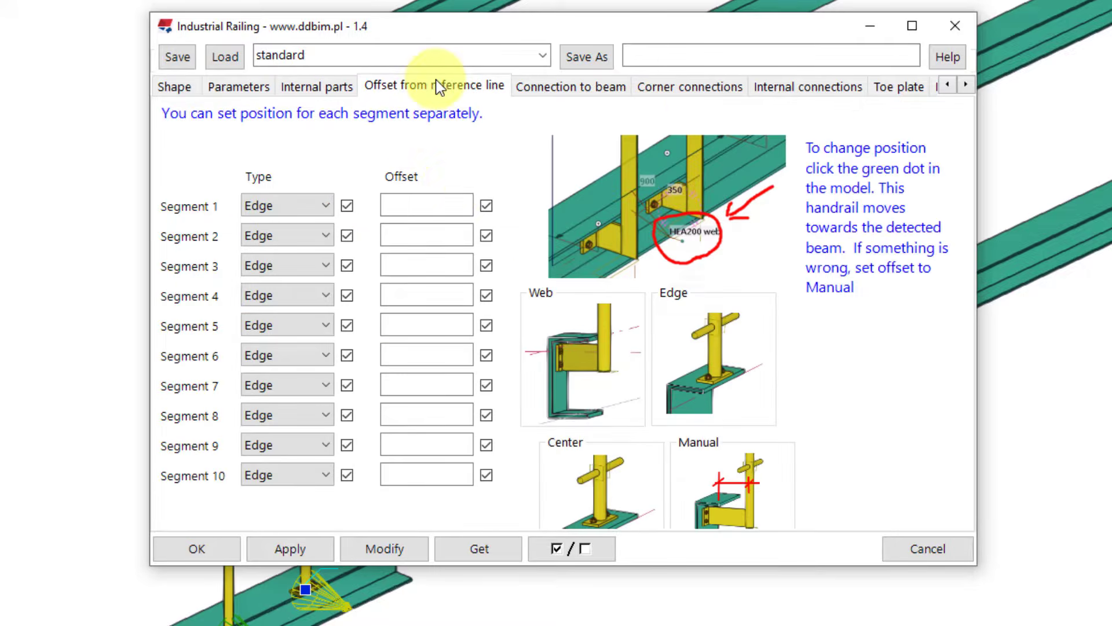
# Refresh the attribute files for the railing's default beam connection and choose "standard"
pyautogui.click(586, 86)
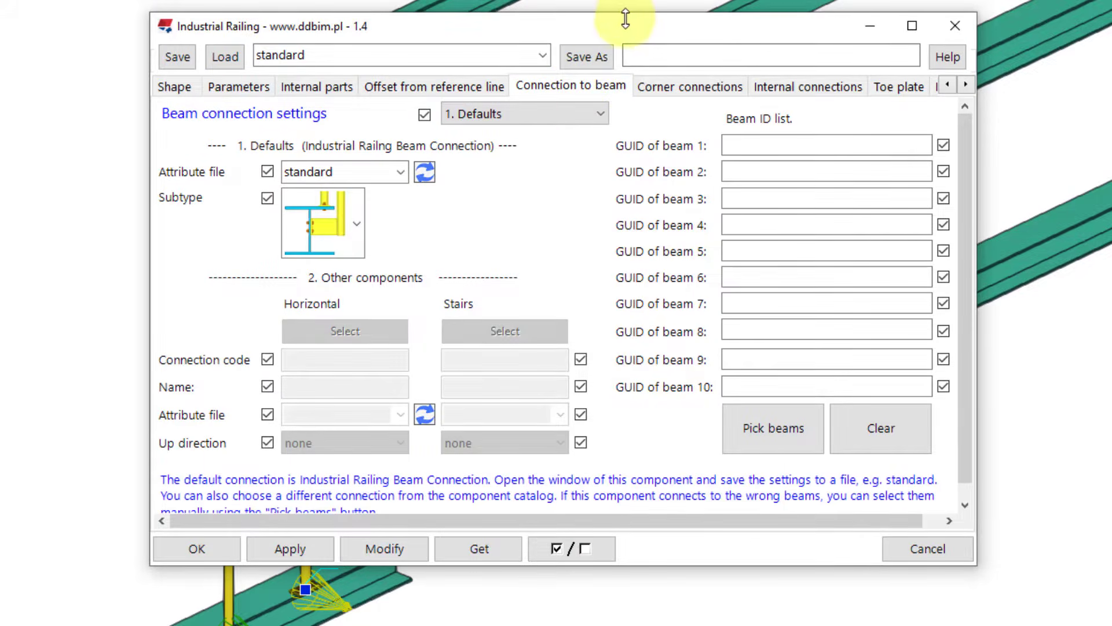
pyautogui.moveTo(589, 29); pyautogui.dragTo(558, 32)
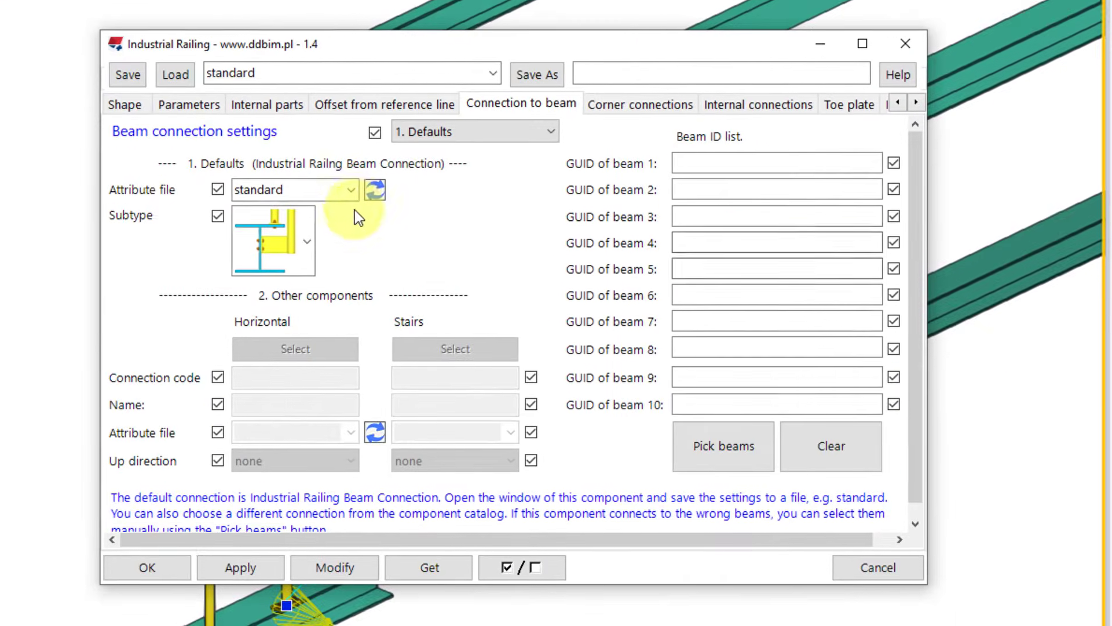
pyautogui.click(377, 192)
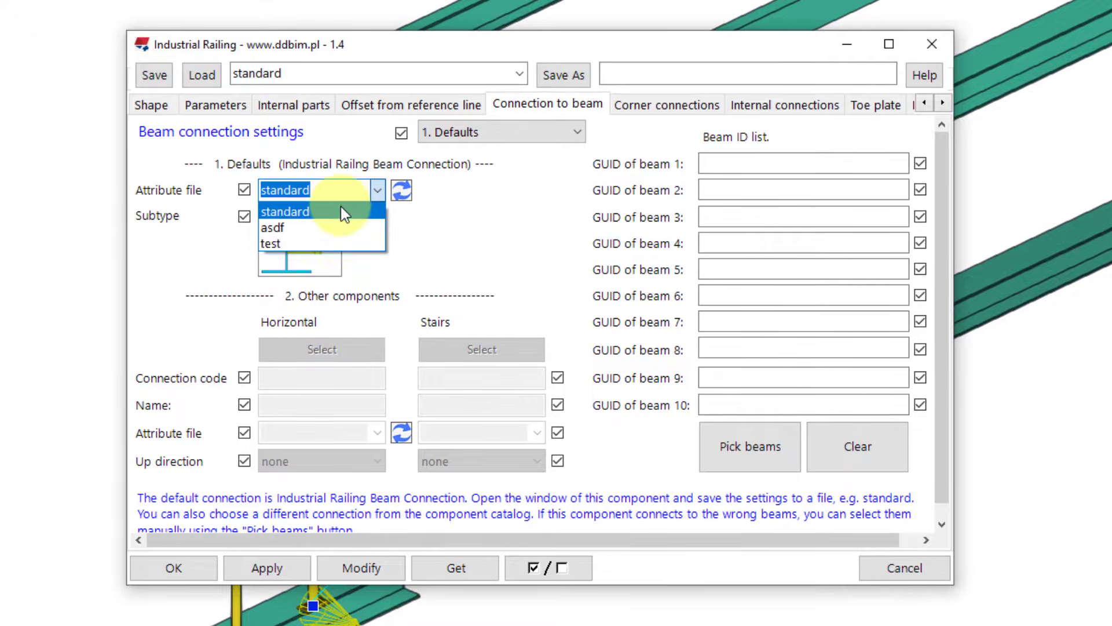
pyautogui.click(329, 212)
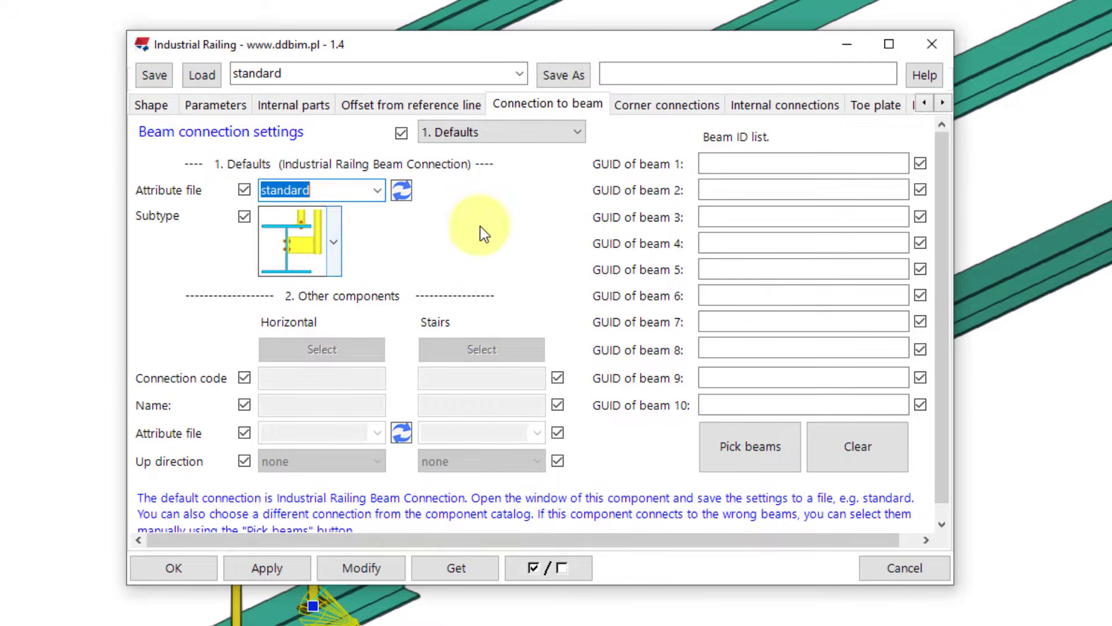
# Try 2. Other components for the beam connection and search the component catalog for 144 as the horizontal connection
pyautogui.click(504, 133)
pyautogui.click(523, 172)
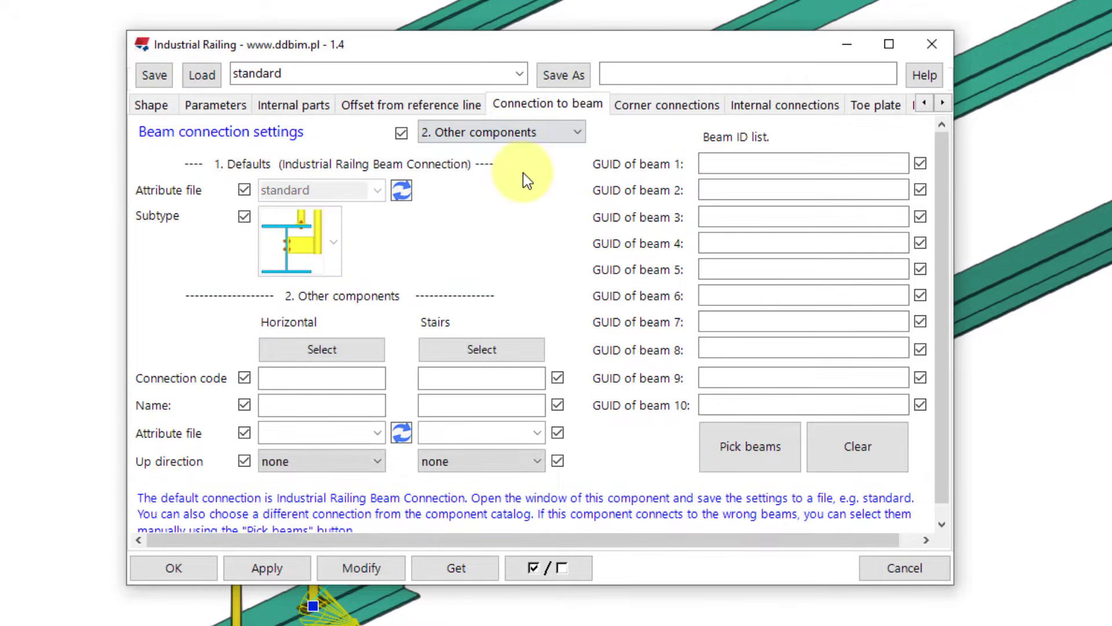
pyautogui.click(341, 355)
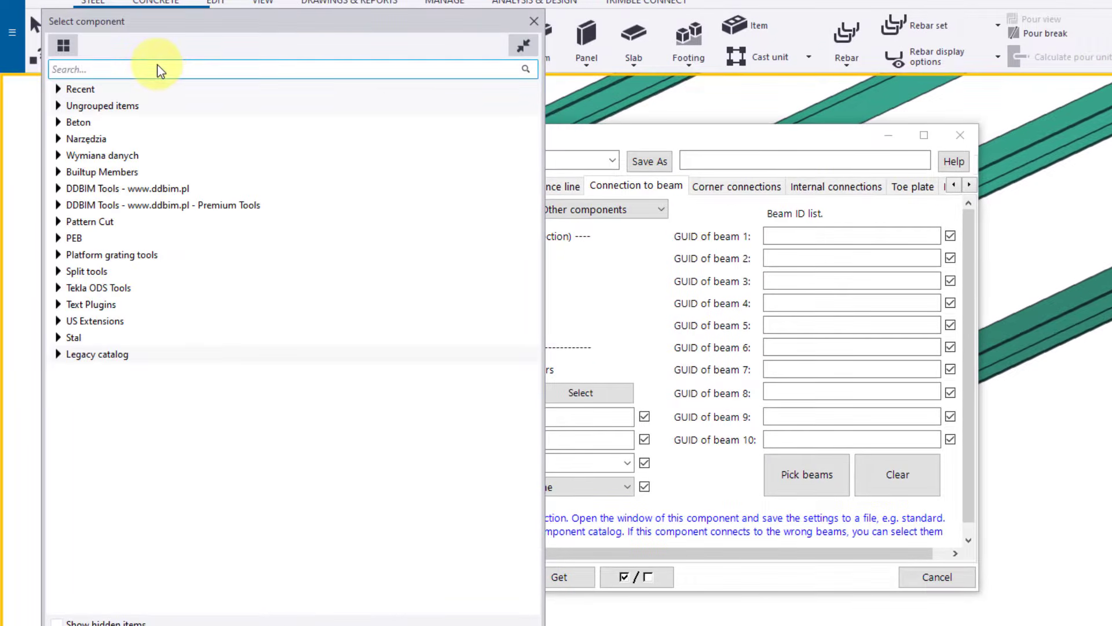
pyautogui.click(162, 67)
pyautogui.write('1')
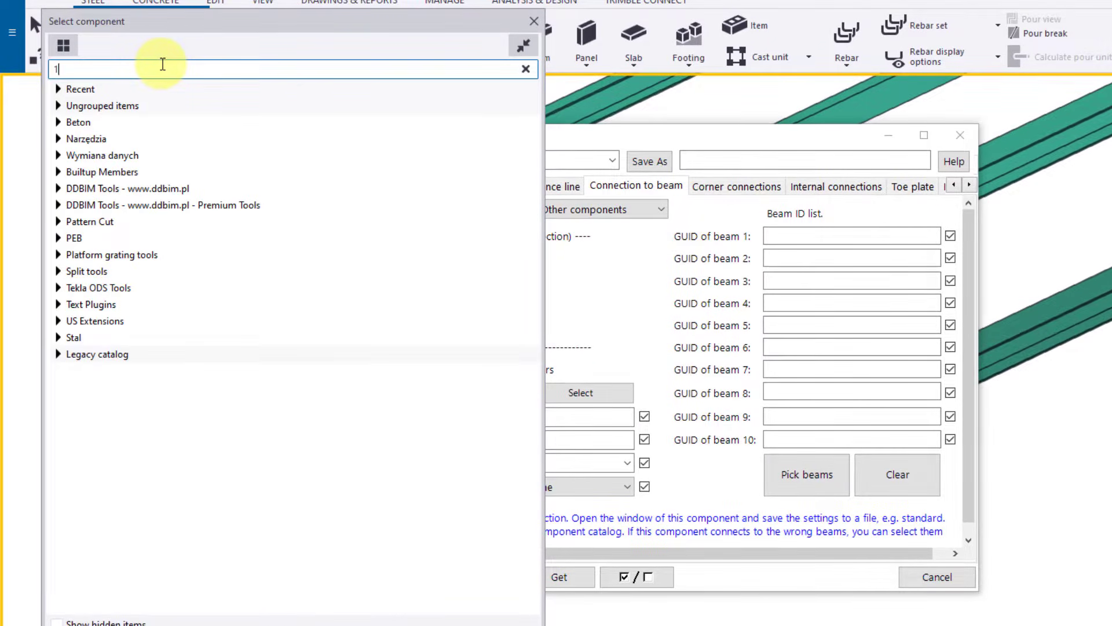
pyautogui.write('44')
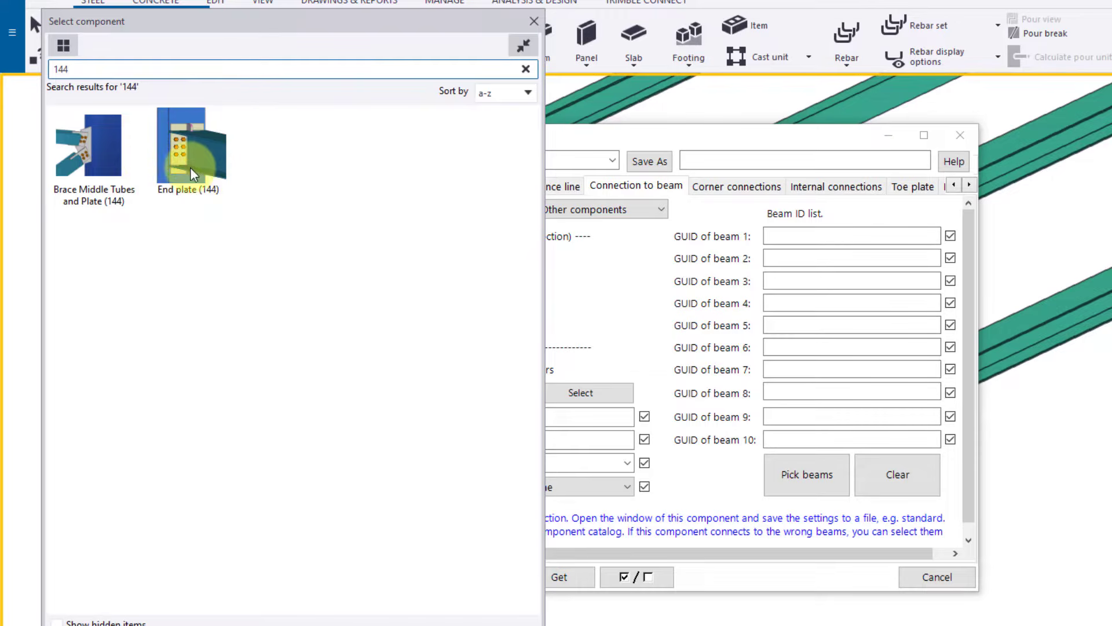
pyautogui.click(533, 21)
pyautogui.click(422, 415)
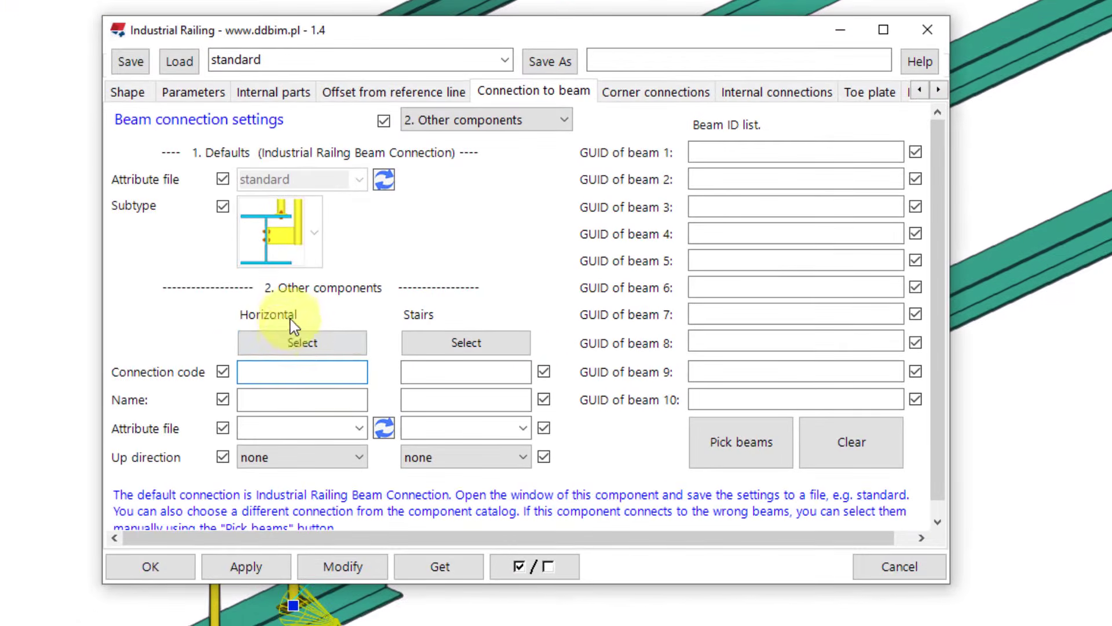
pyautogui.click(603, 413)
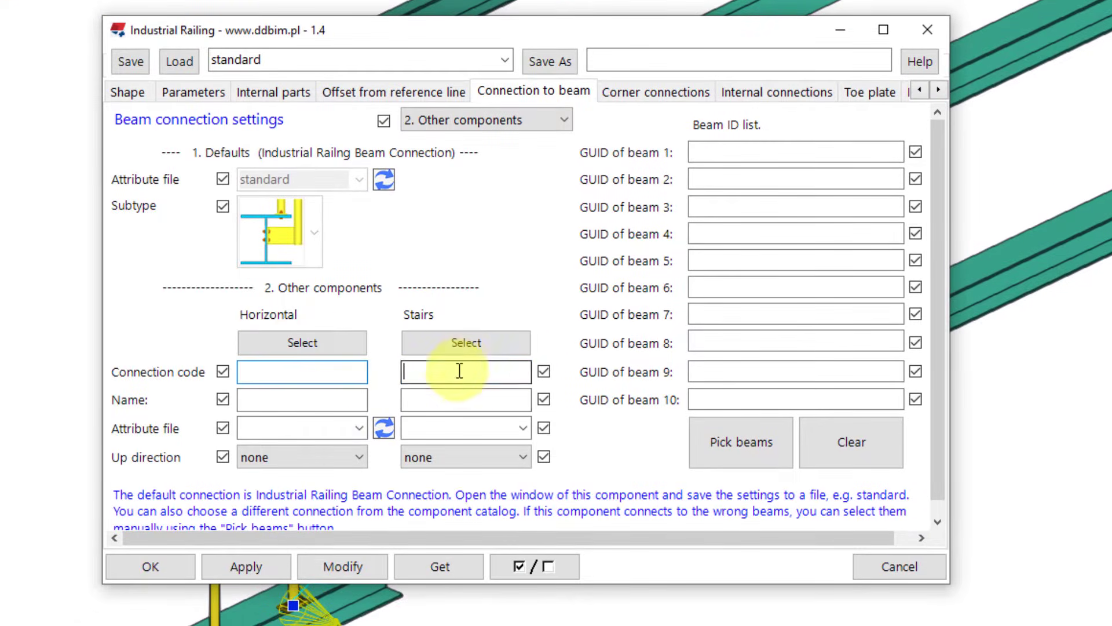
# Try the Off option for the beam connection and return the setting to 1. Defaults
pyautogui.click(529, 118)
pyautogui.click(508, 176)
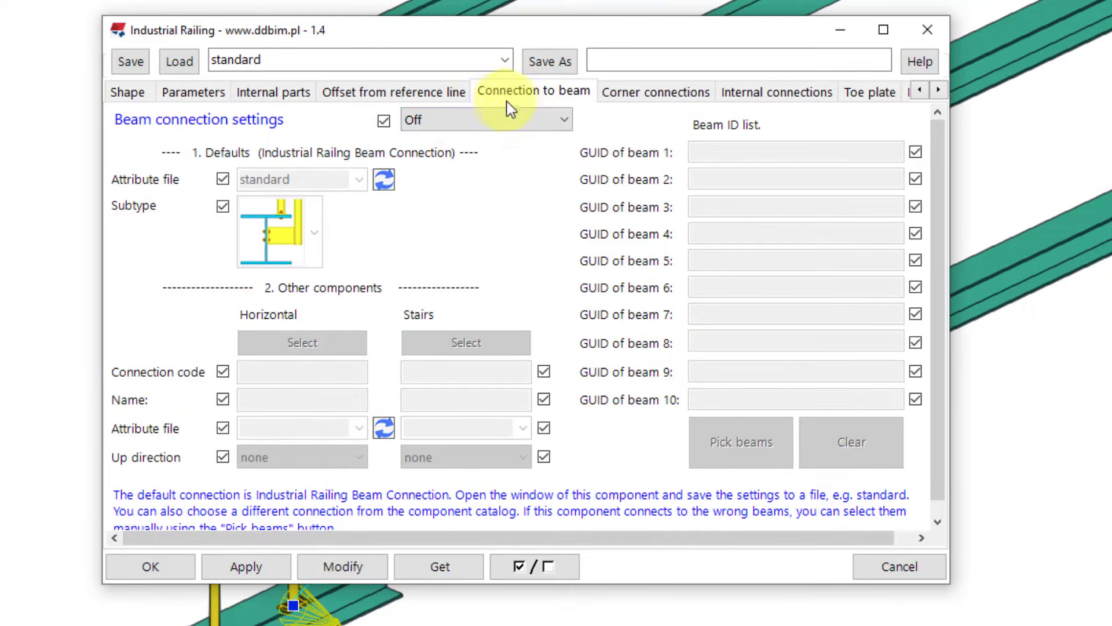
pyautogui.click(523, 121)
pyautogui.click(513, 139)
# Set Connection 1 of the railing's start corner to use Other components instead of the defaults
pyautogui.click(669, 88)
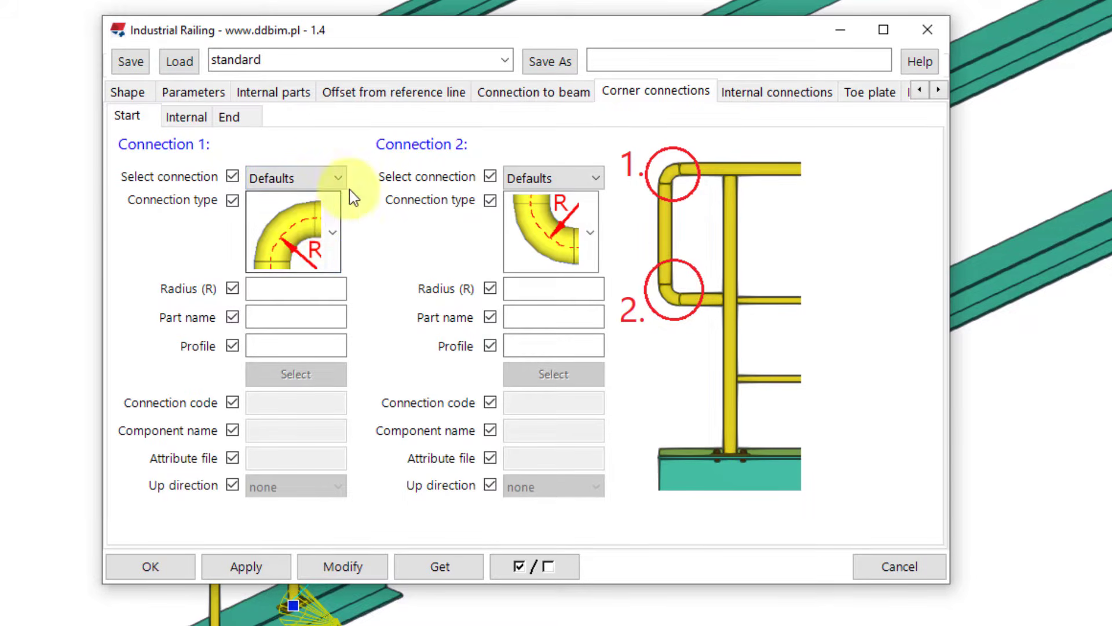
pyautogui.click(328, 176)
pyautogui.click(333, 215)
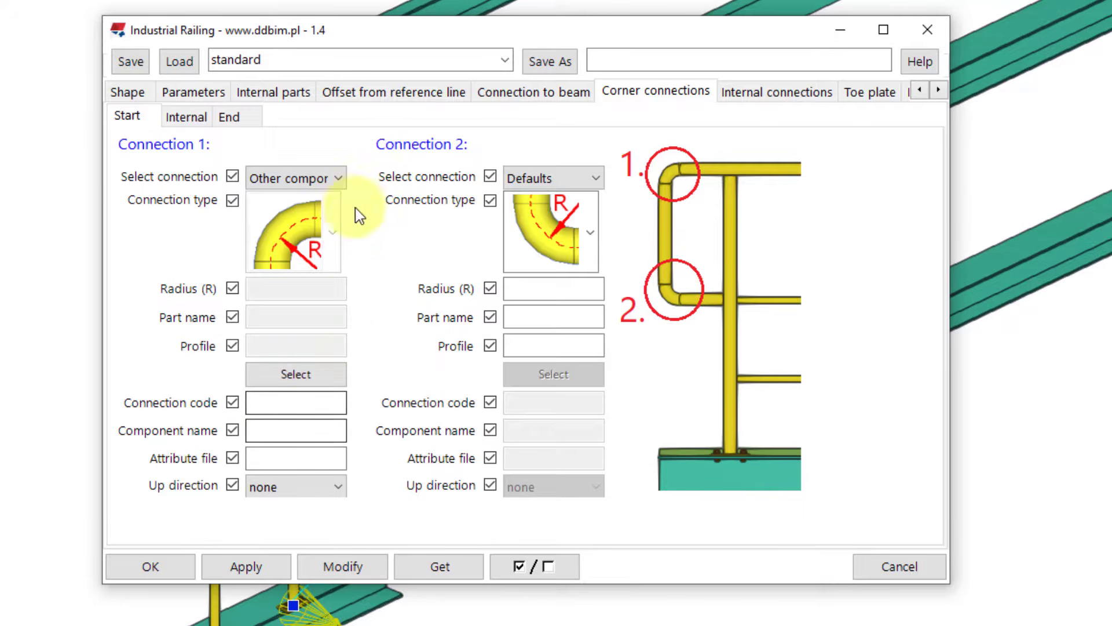
# Try the Off option for Connection 1 of the railing's start corner and return it to Defaults
pyautogui.click(339, 177)
pyautogui.click(327, 212)
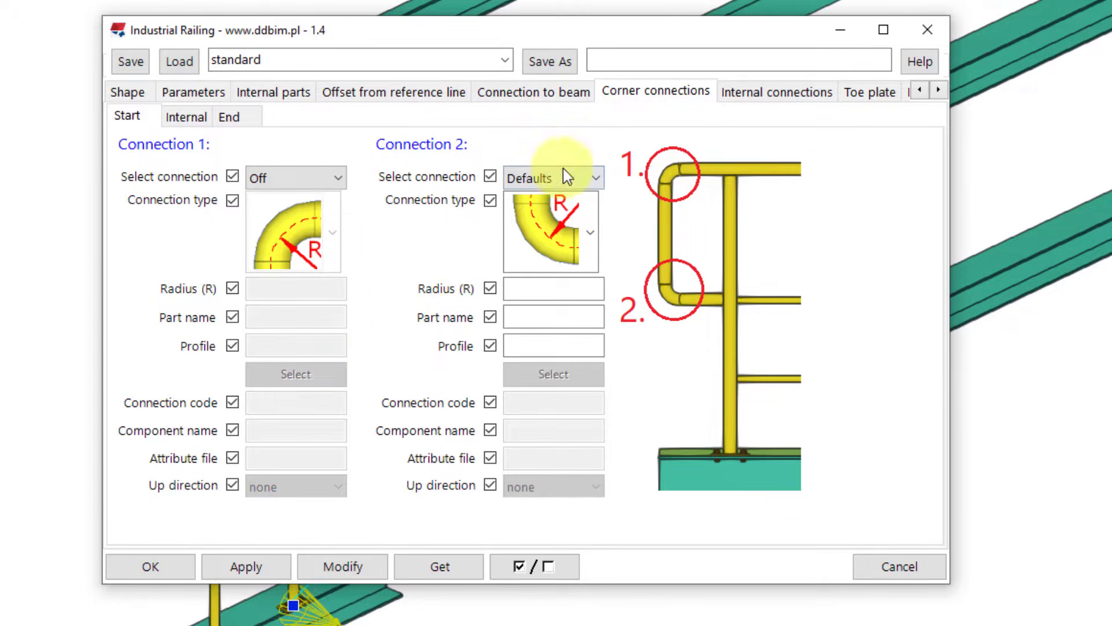
pyautogui.click(324, 178)
pyautogui.click(318, 202)
# Examine the corner connection settings for the railing's internal, end and start corners
pyautogui.click(187, 123)
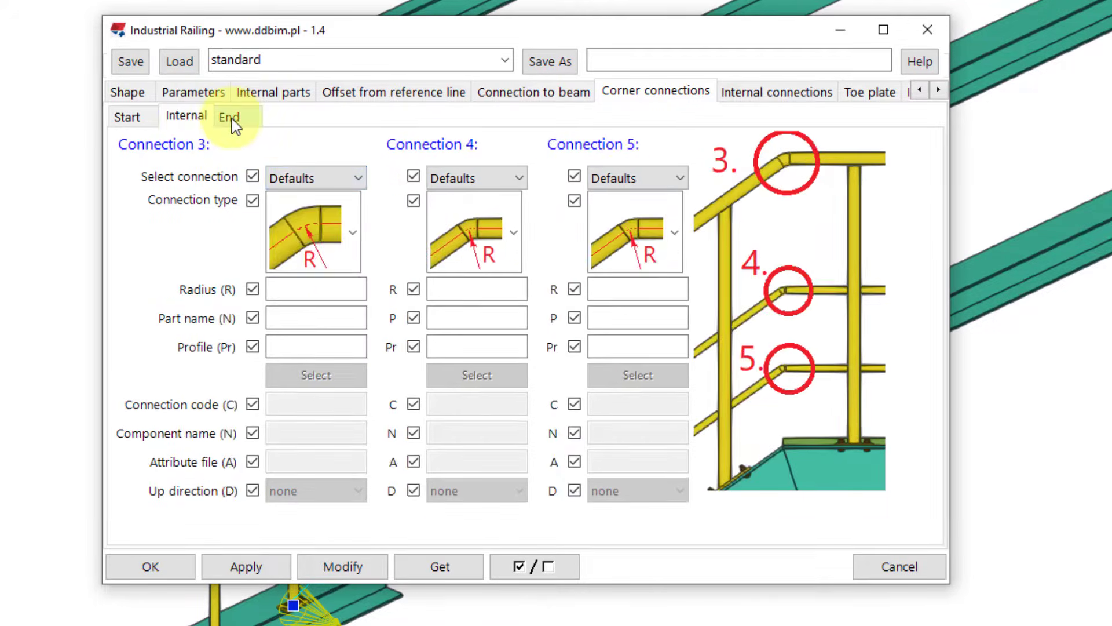
pyautogui.click(231, 118)
pyautogui.click(185, 119)
pyautogui.click(142, 118)
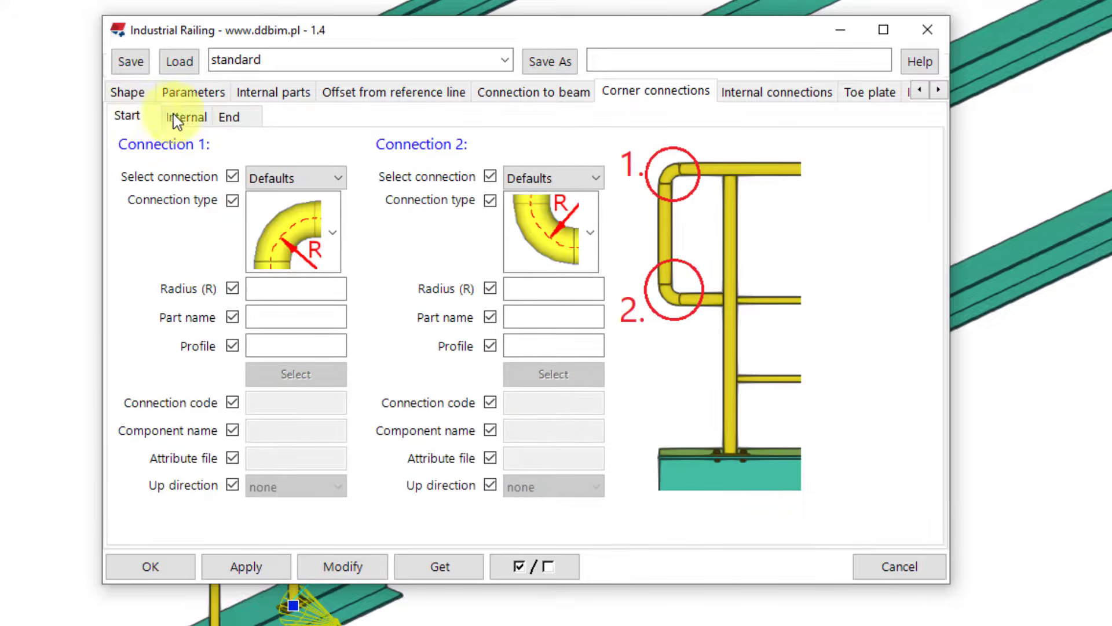
pyautogui.click(185, 119)
pyautogui.click(232, 119)
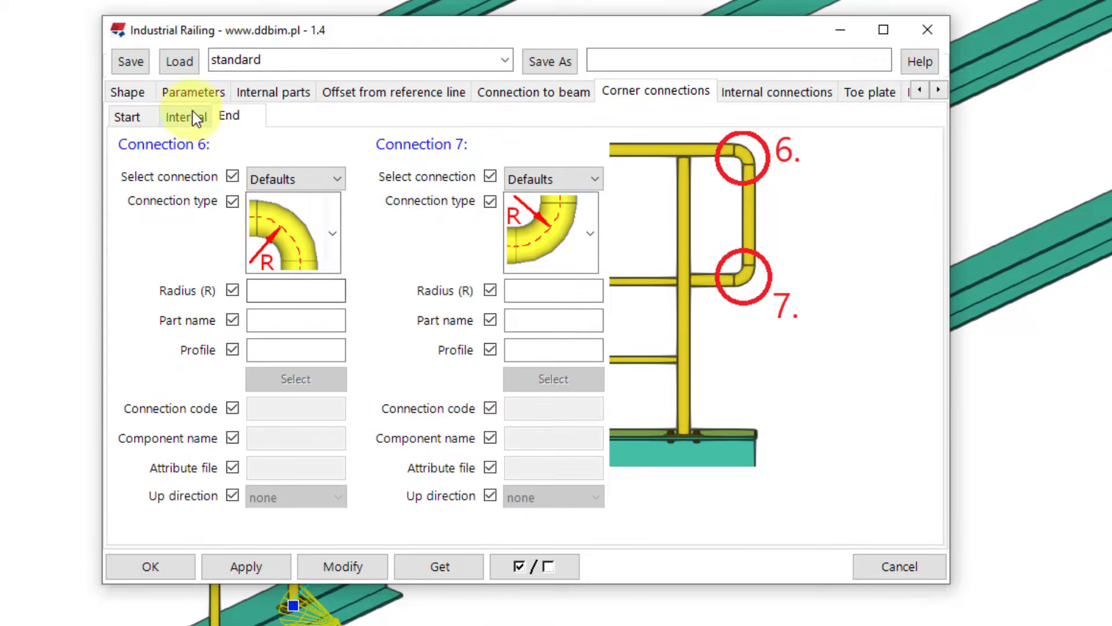
pyautogui.click(189, 117)
pyautogui.click(127, 118)
# Try Other components in place of Defaults for Connection 1 of the railing's top internal connections
pyautogui.click(767, 96)
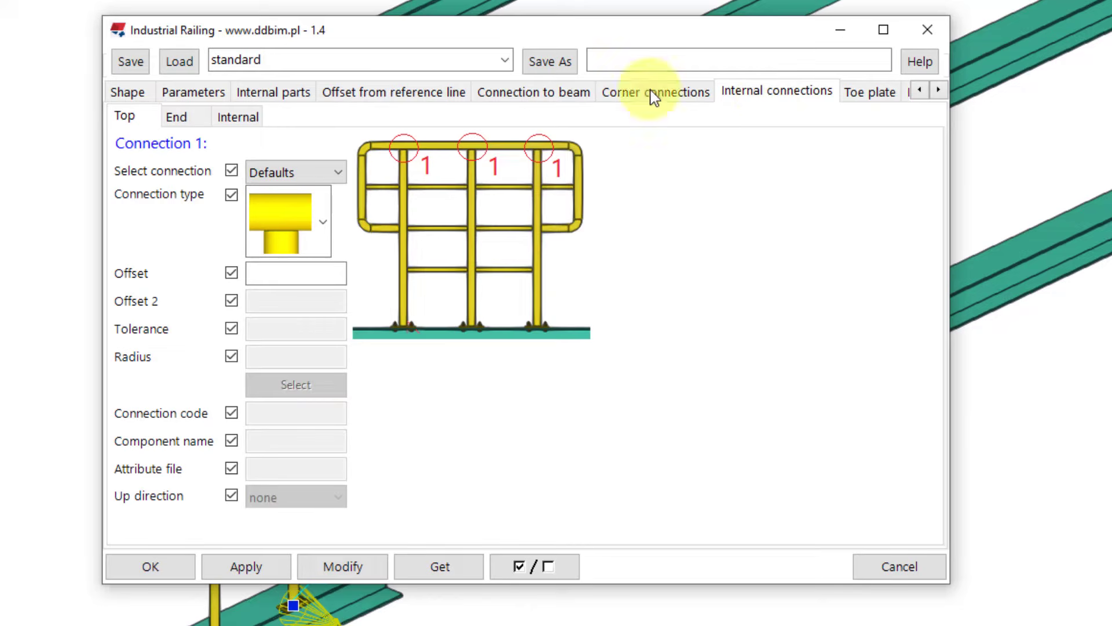
pyautogui.click(338, 171)
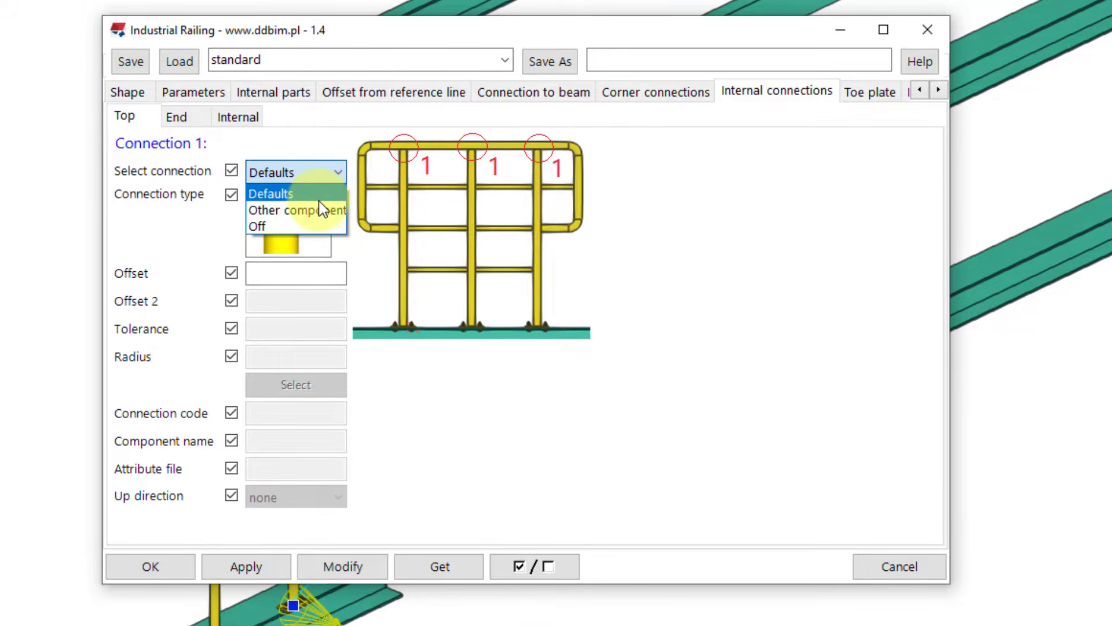
pyautogui.click(319, 205)
pyautogui.click(332, 168)
pyautogui.click(305, 194)
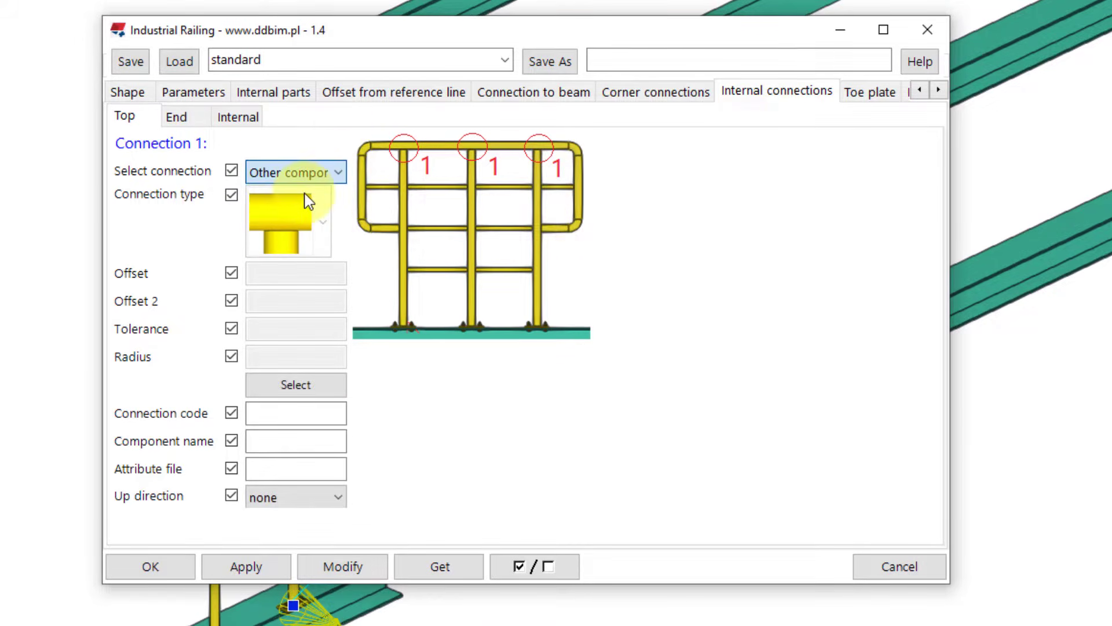
pyautogui.click(325, 218)
pyautogui.click(328, 173)
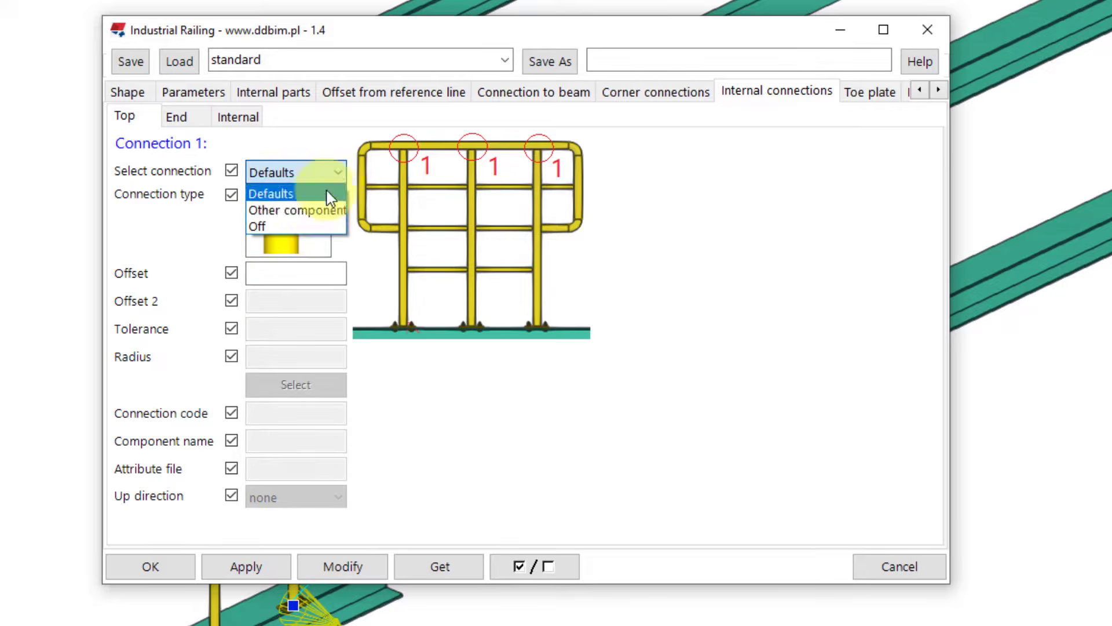
pyautogui.click(313, 207)
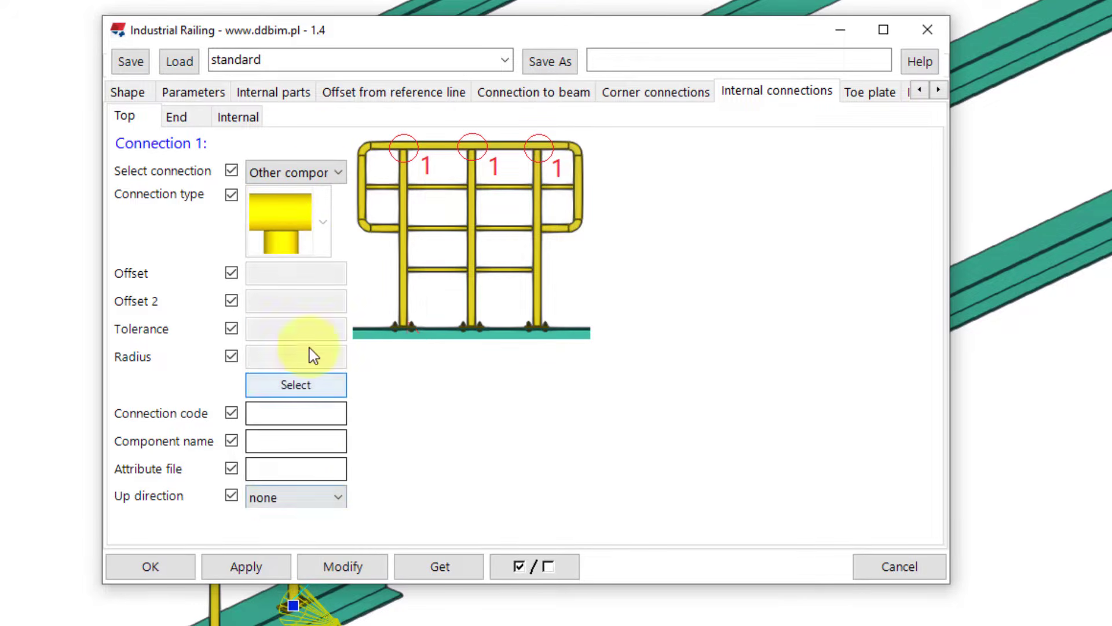
# Try Off for top internal Connection 1, view internal Connections 2 and 3, and return Connection 1 to Defaults
pyautogui.click(339, 170)
pyautogui.click(311, 225)
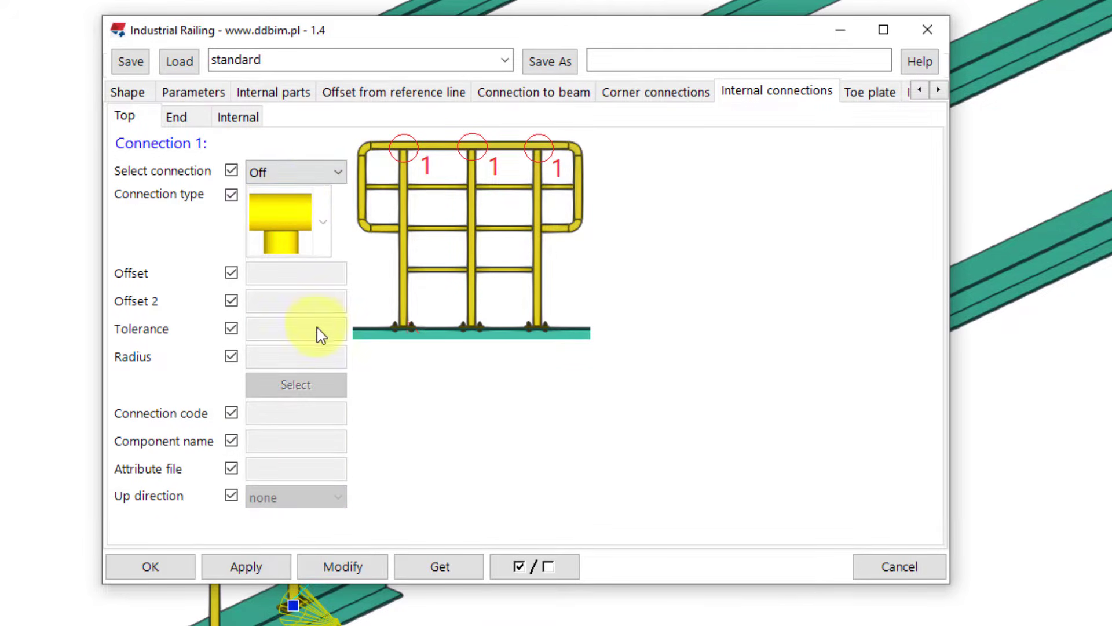
pyautogui.click(239, 119)
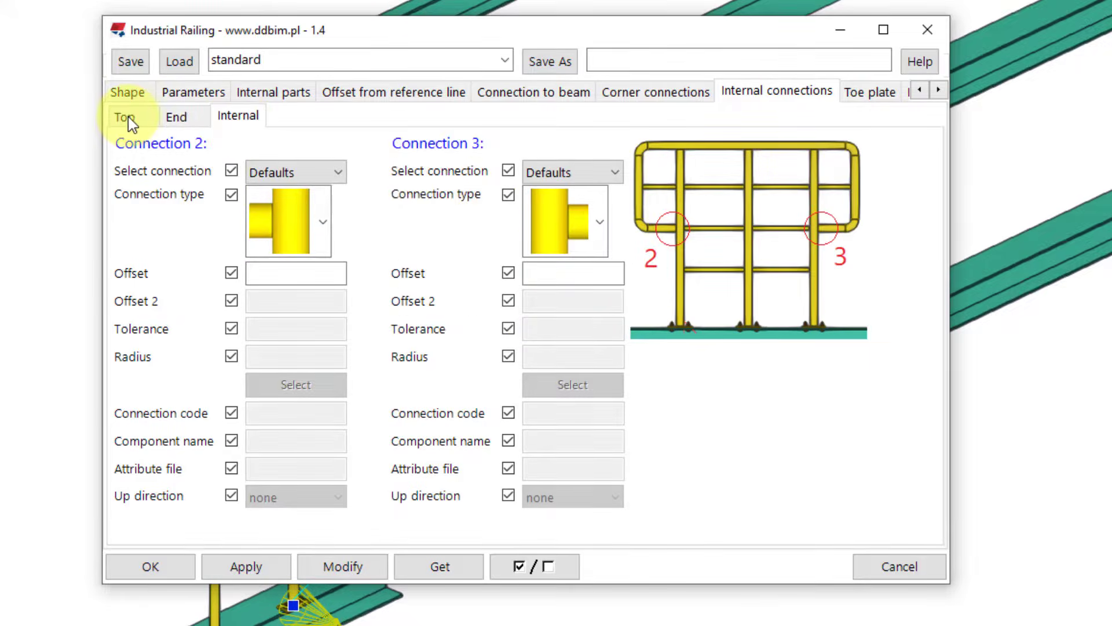
pyautogui.click(126, 117)
pyautogui.click(294, 174)
pyautogui.click(302, 189)
# Try disabling the horizontal toe plate, enable it again and view the stairs toe plate settings
pyautogui.click(870, 92)
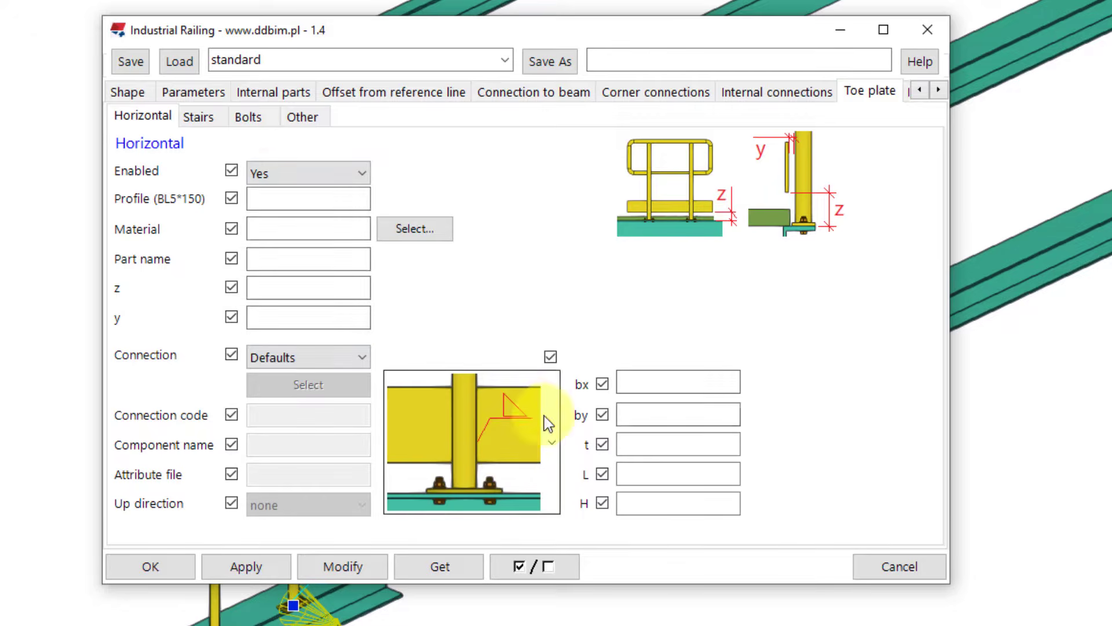
pyautogui.click(318, 174)
pyautogui.click(301, 197)
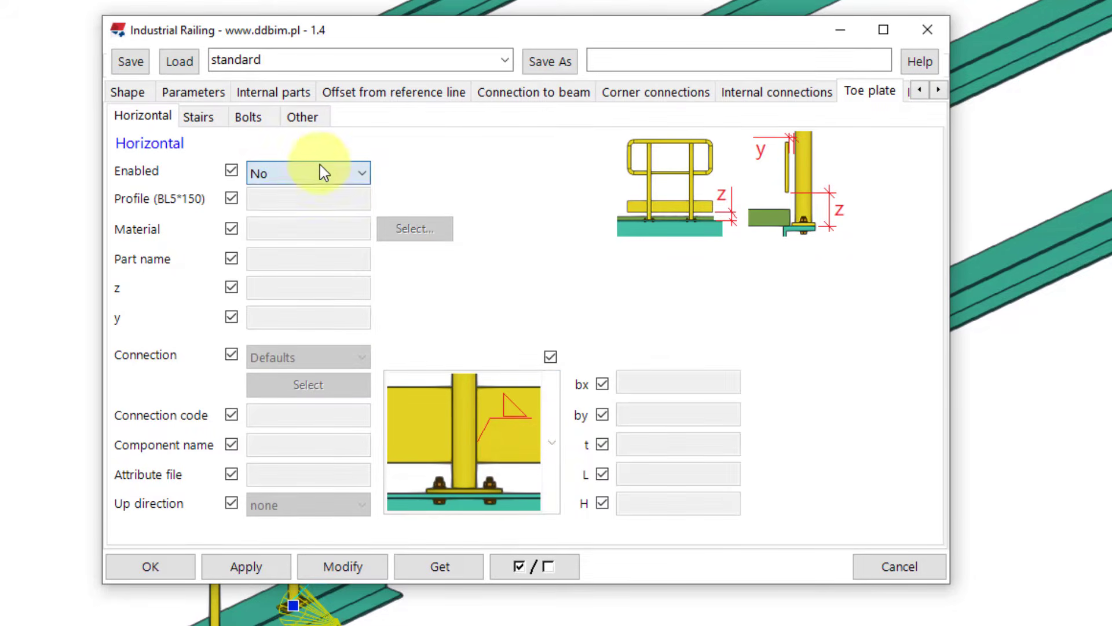
pyautogui.click(320, 170)
pyautogui.click(301, 209)
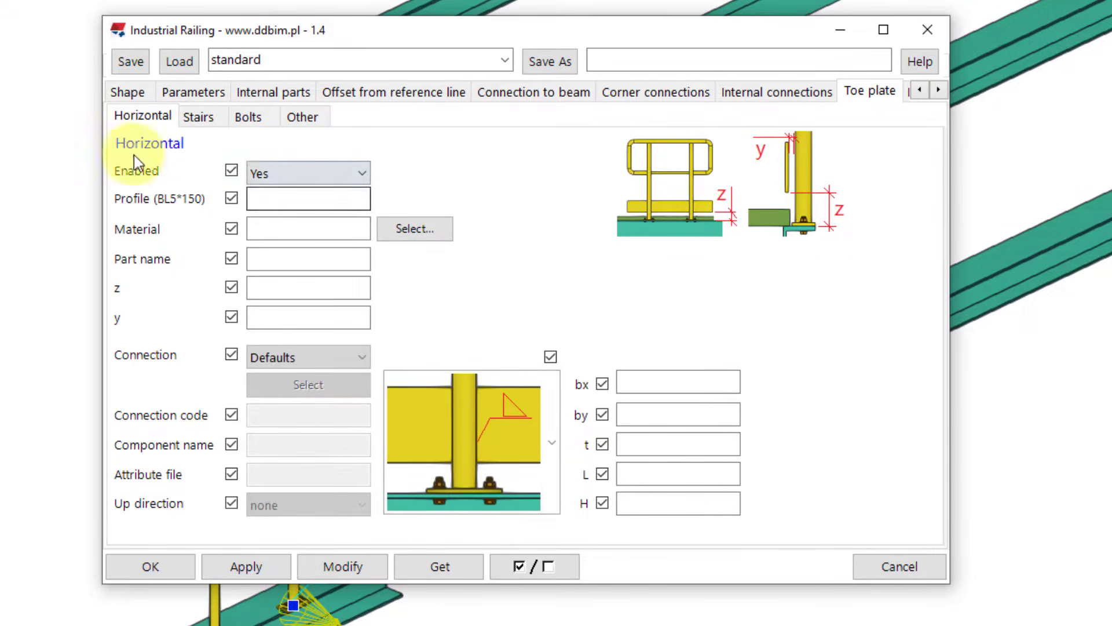
pyautogui.click(197, 116)
pyautogui.click(132, 118)
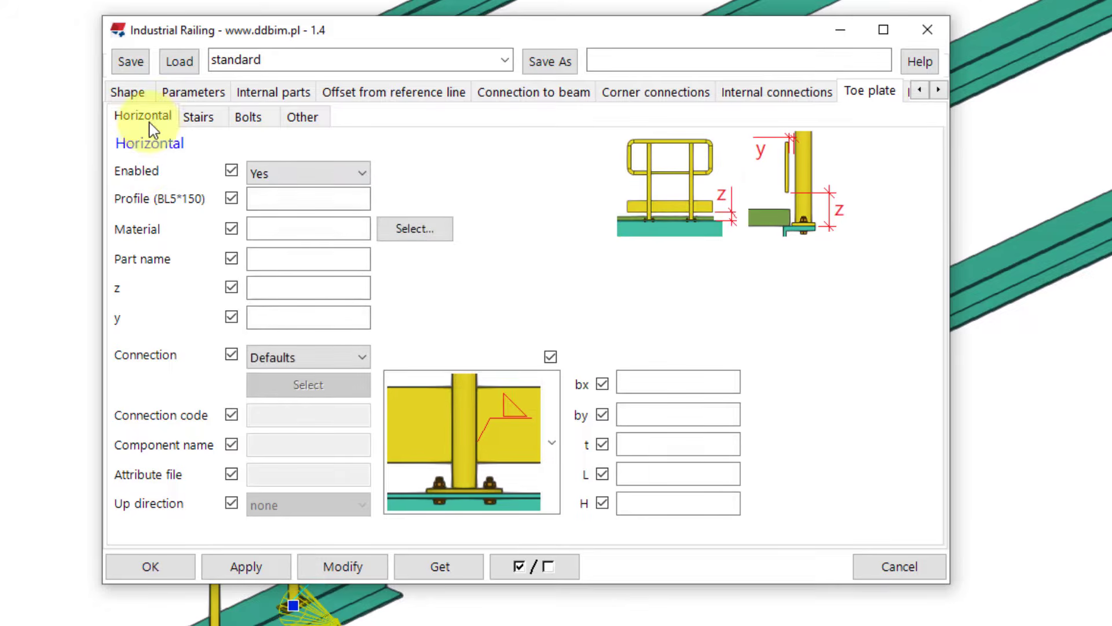
# Try the bolted connection types for the horizontal toe plate and return to the welded type
pyautogui.click(513, 409)
pyautogui.click(508, 123)
pyautogui.click(472, 387)
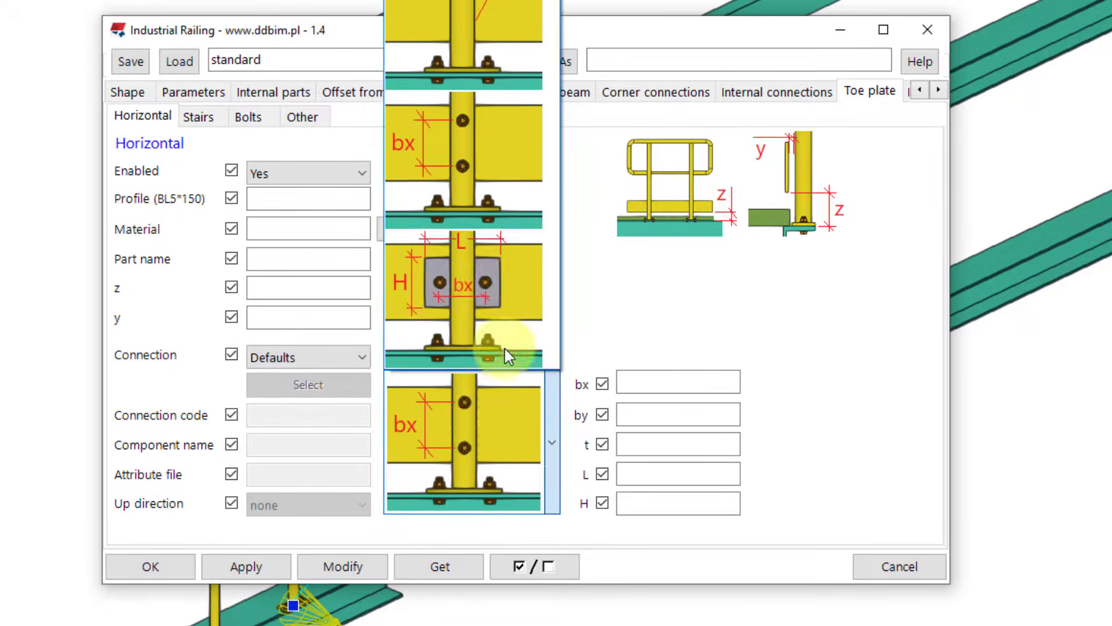
pyautogui.click(488, 279)
pyautogui.click(508, 395)
pyautogui.click(491, 32)
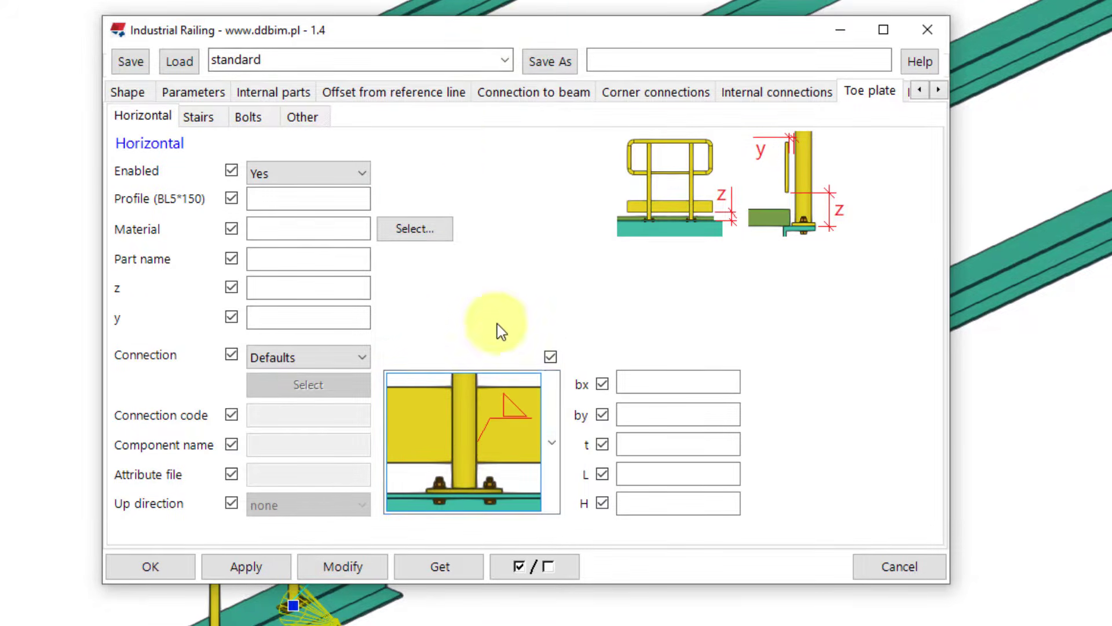
# Try Other components for the horizontal toe plate connection and return it to Defaults
pyautogui.click(365, 355)
pyautogui.click(295, 394)
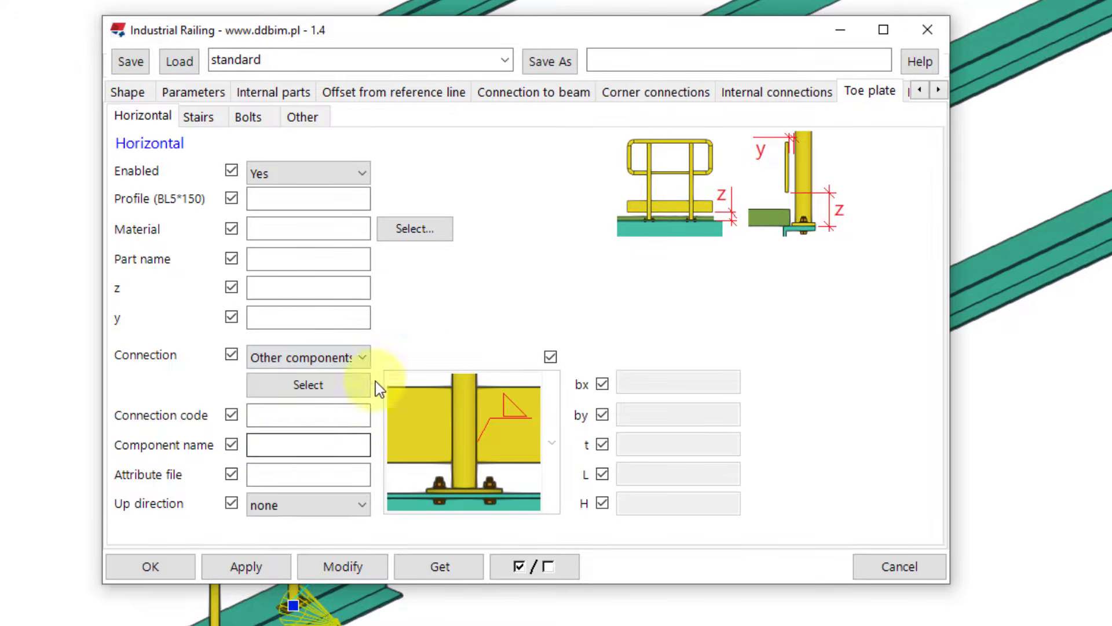
pyautogui.click(348, 357)
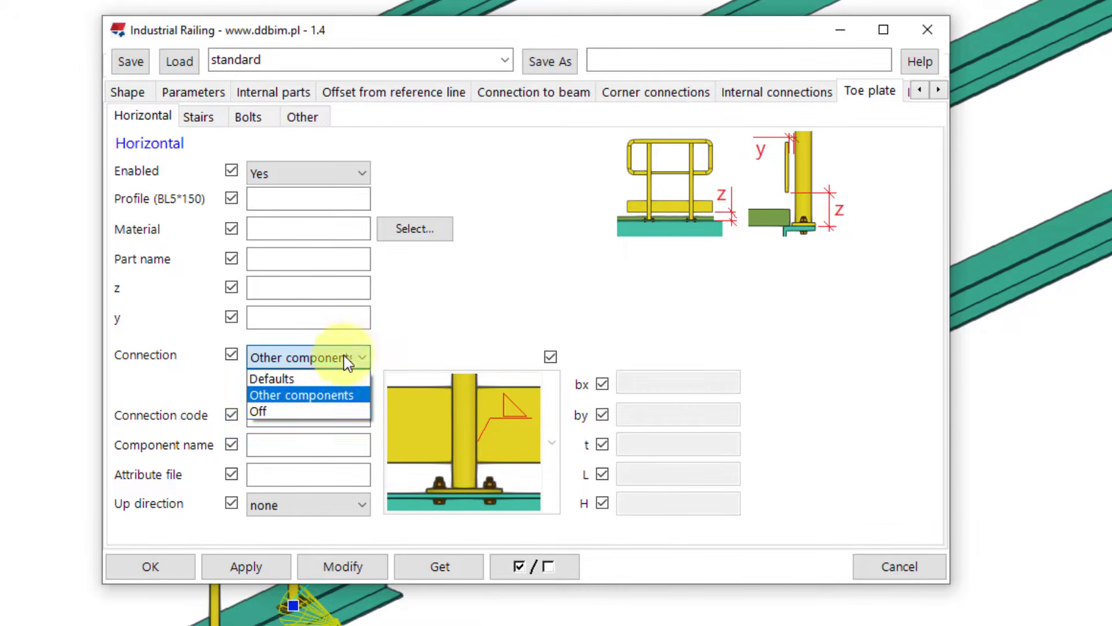
pyautogui.click(331, 378)
# Examine the Inner node distances to the first corner column and return to the railing's shape settings
pyautogui.click(936, 90)
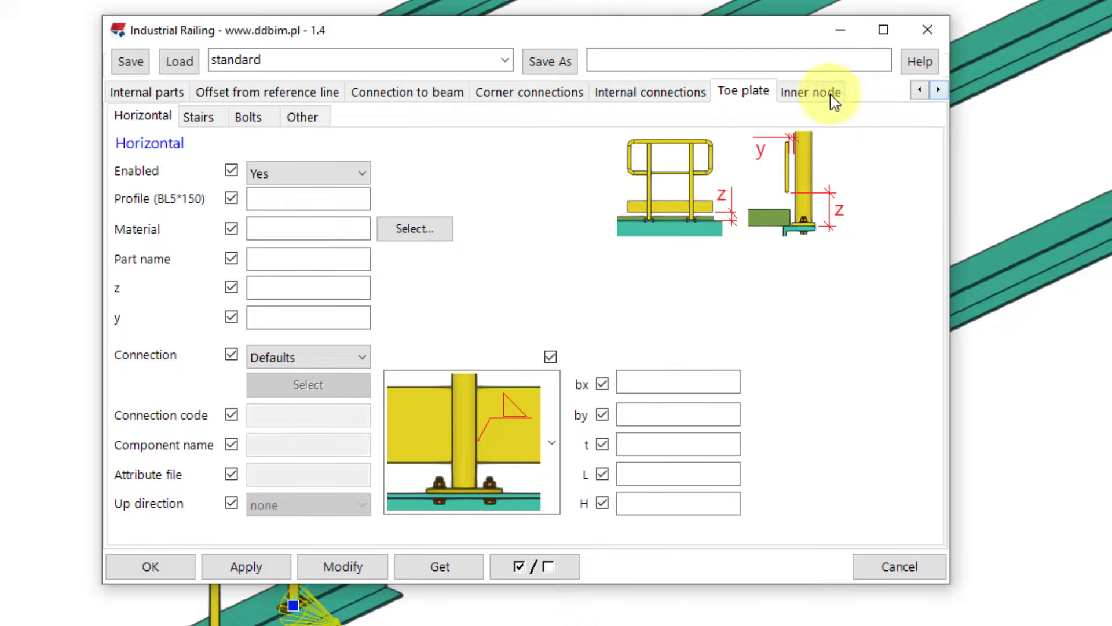
pyautogui.click(828, 91)
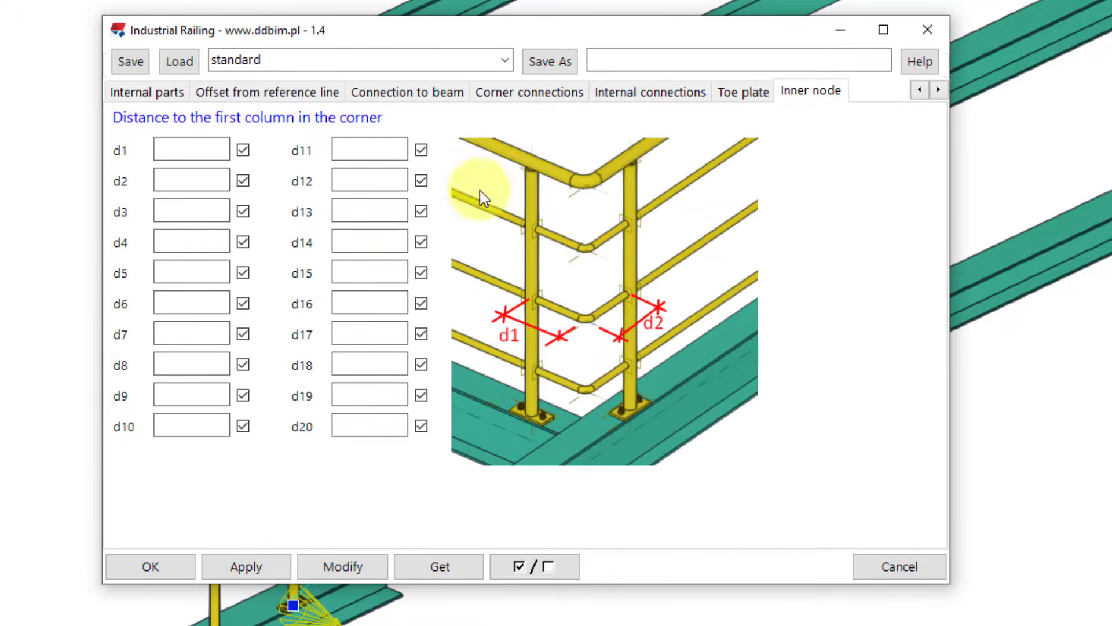
pyautogui.click(919, 90)
pyautogui.click(919, 90)
pyautogui.click(128, 94)
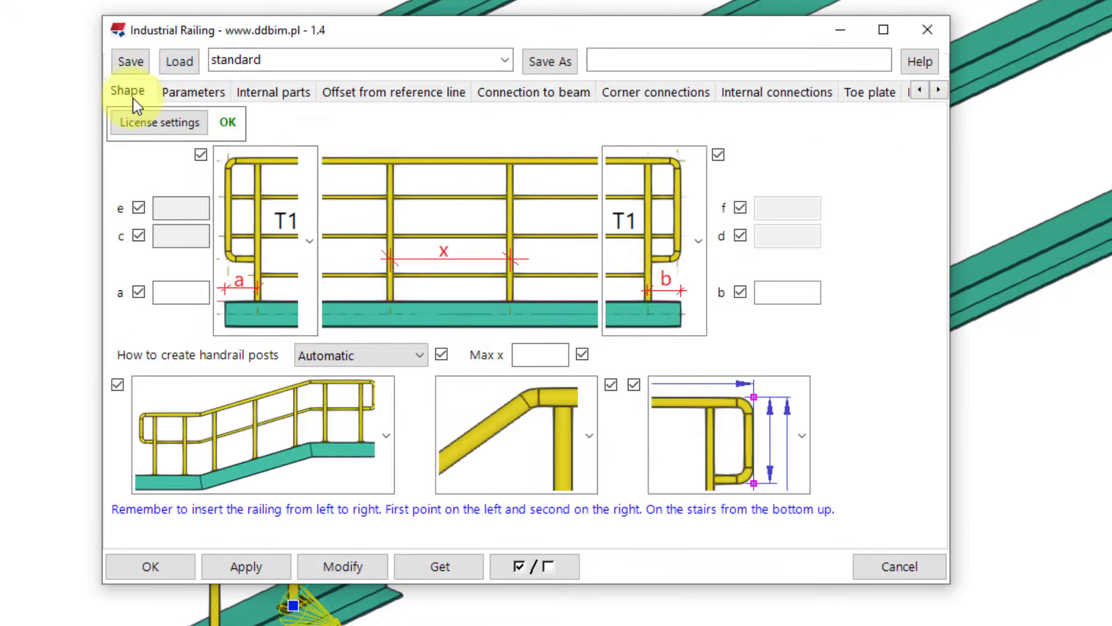
# Enter "standard" as the Save As name for the railing attributes and close the Industrial Railing settings
pyautogui.moveTo(299, 30); pyautogui.dragTo(356, 34)
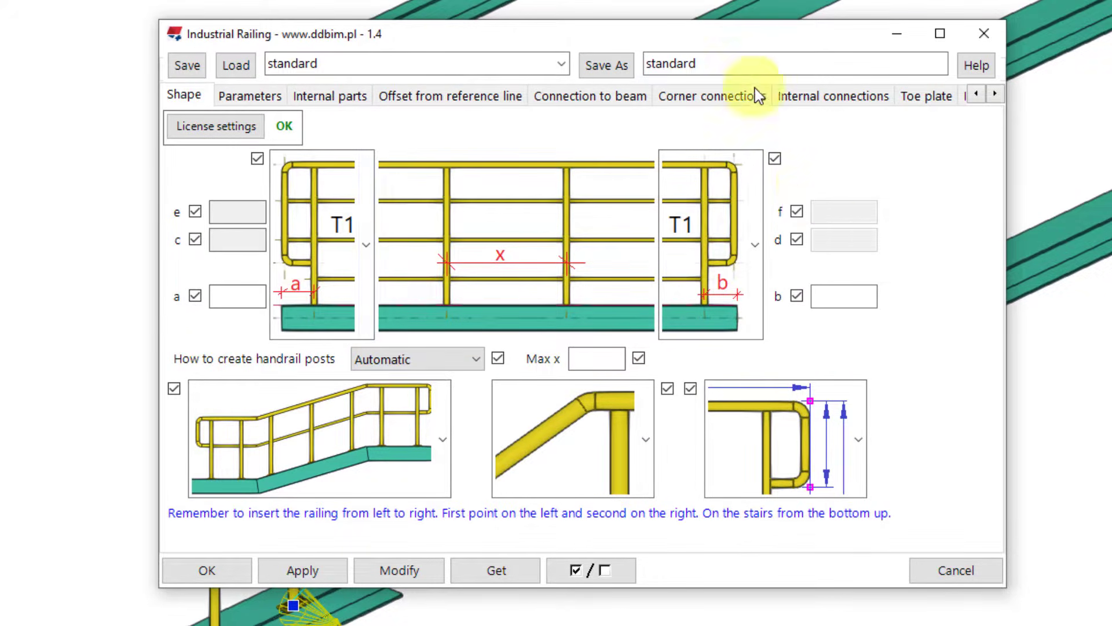
pyautogui.moveTo(739, 64); pyautogui.dragTo(633, 64)
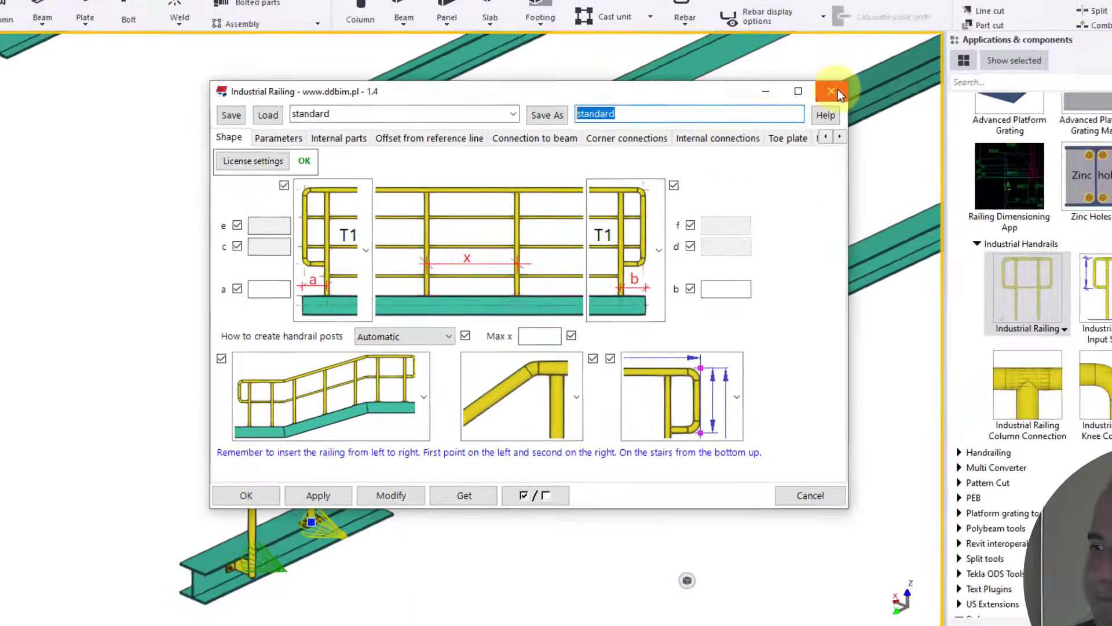
pyautogui.click(832, 91)
# Insert an Industrial Railing about 2450 mm long on the front beam, starting from the beam's near end, and end the command
pyautogui.scroll(5, 405, 404)
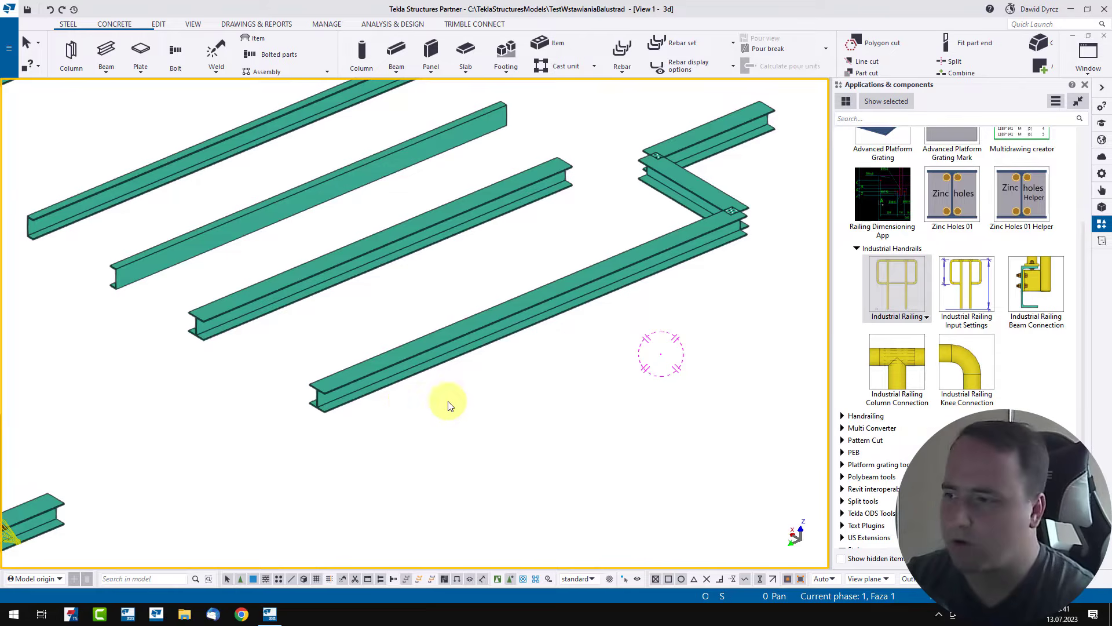
pyautogui.doubleClick(894, 278)
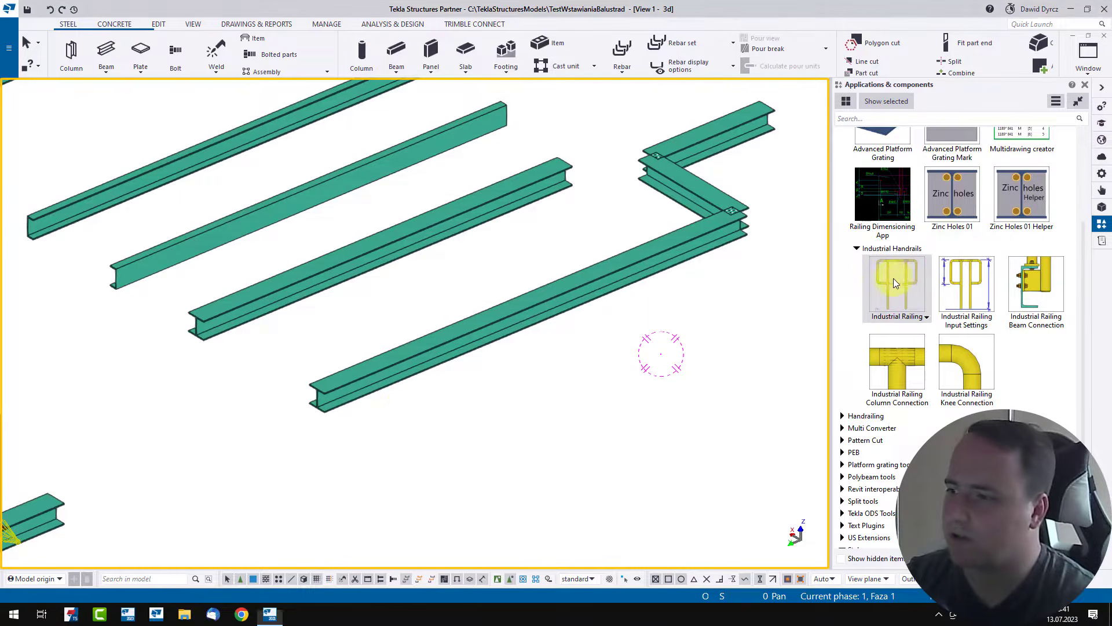
pyautogui.scroll(5, 323, 454)
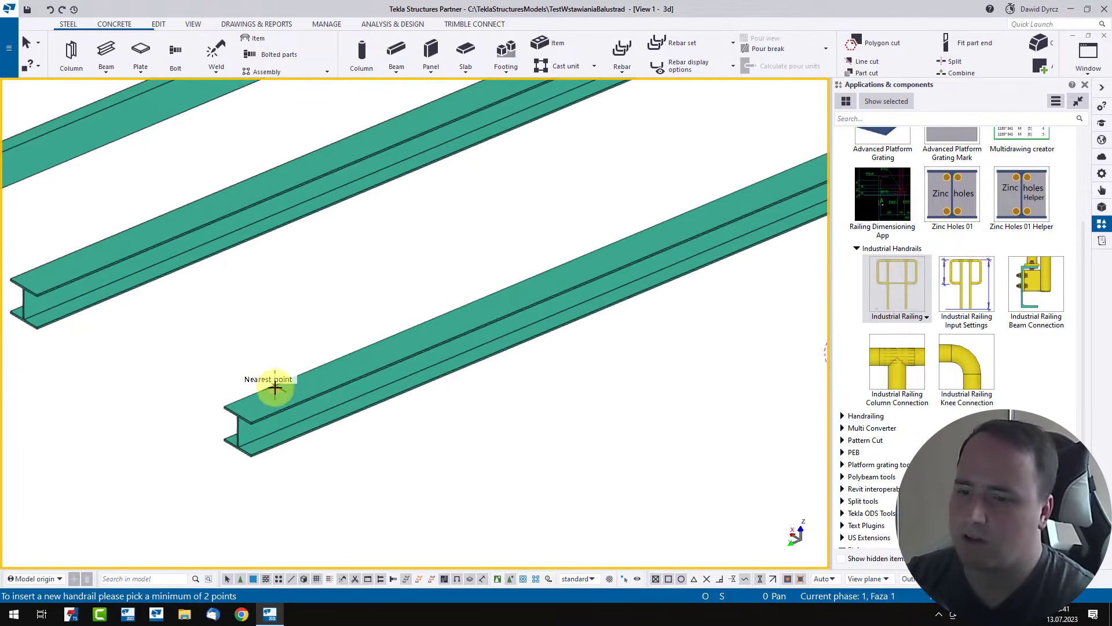
pyautogui.click(275, 386)
pyautogui.scroll(-3, 496, 248)
pyautogui.scroll(4, 496, 293)
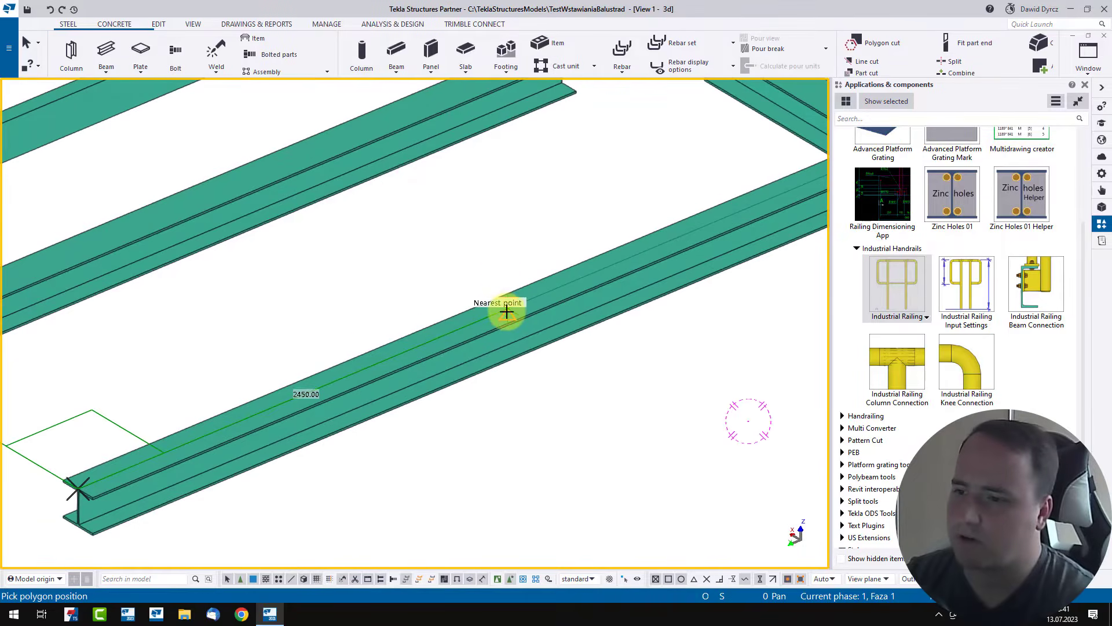
pyautogui.click(506, 311)
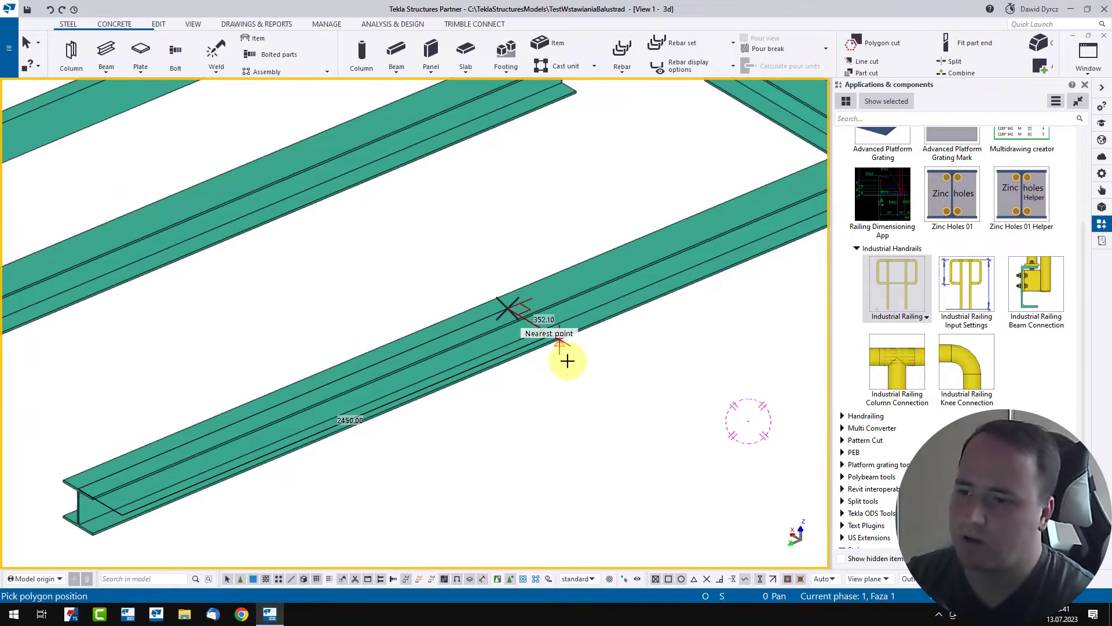
pyautogui.middleClick(615, 375)
pyautogui.scroll(-4, 610, 378)
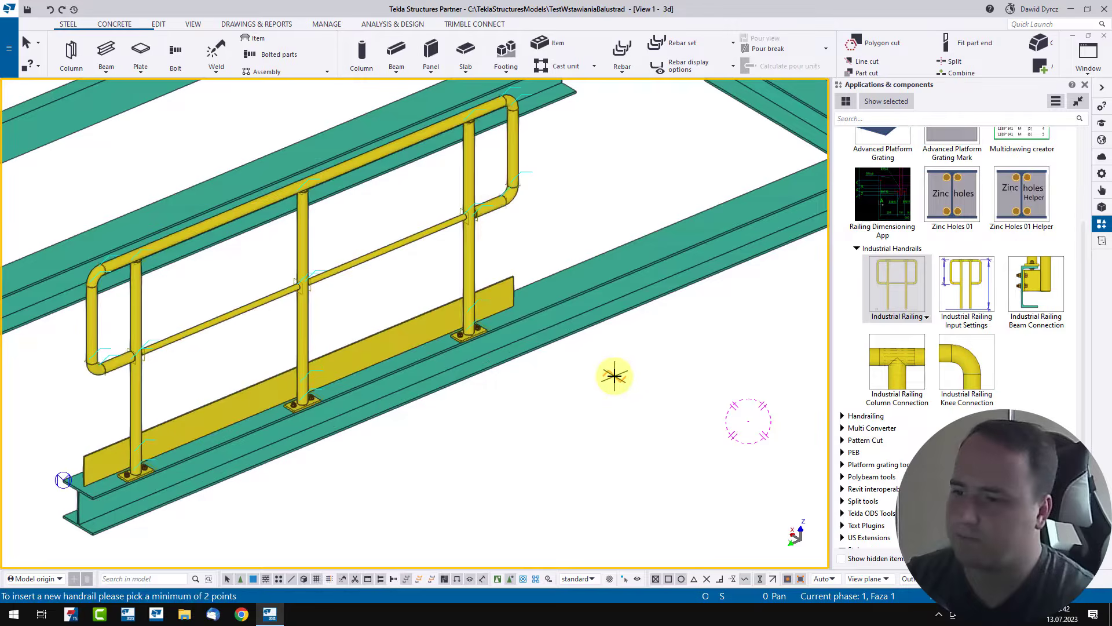
pyautogui.rightClick(613, 255)
pyautogui.click(644, 264)
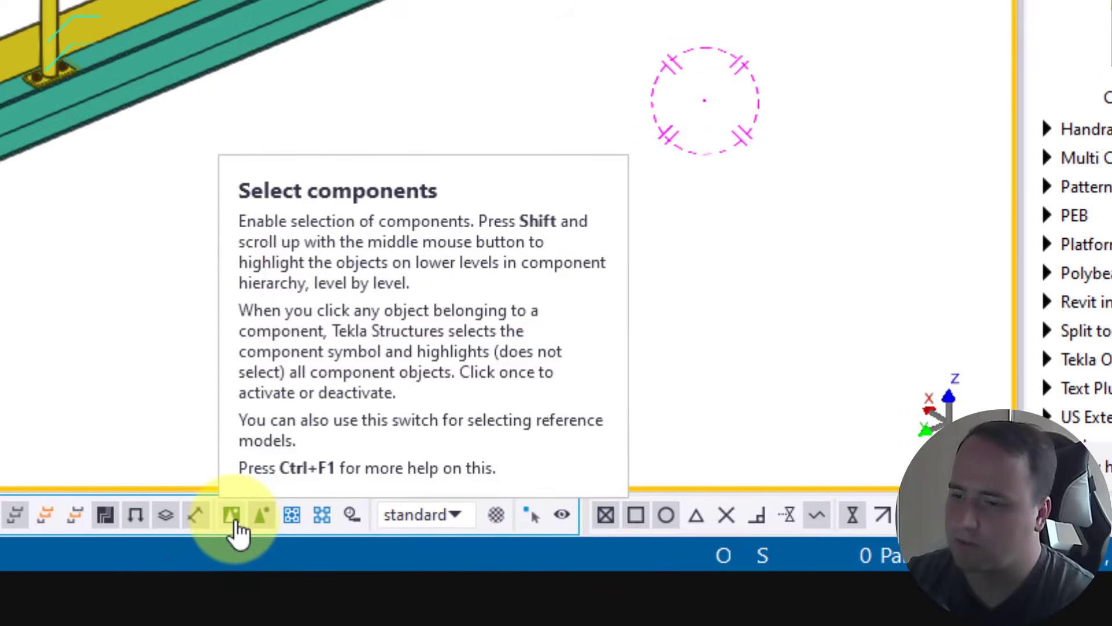
# Enable component selection and select the inserted railing to examine its dimensions and handles from both sides
pyautogui.click(231, 515)
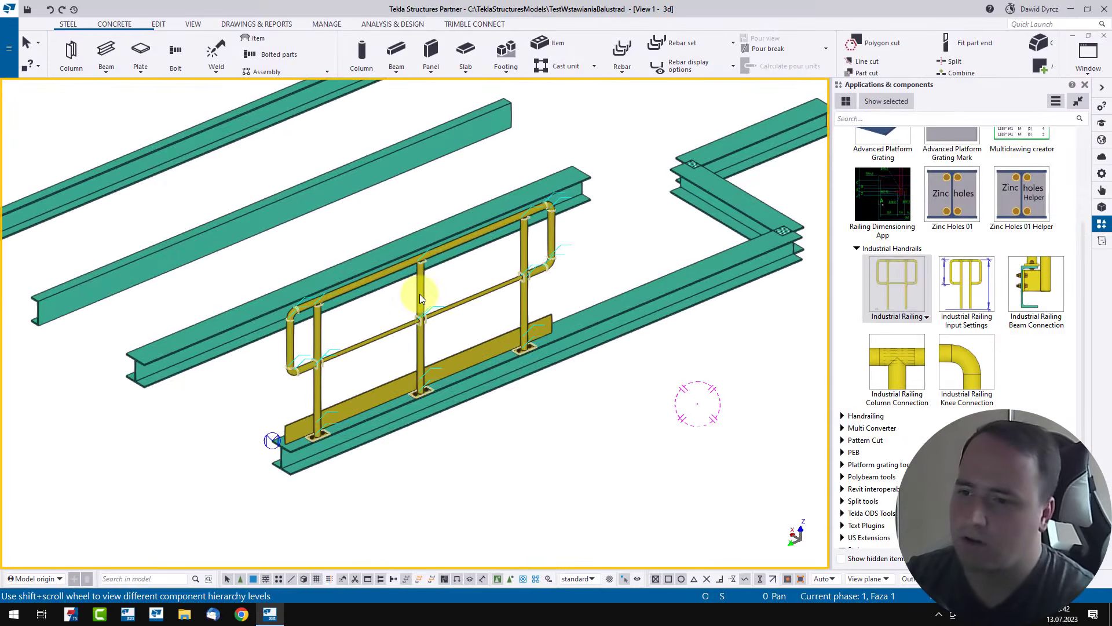
pyautogui.click(419, 294)
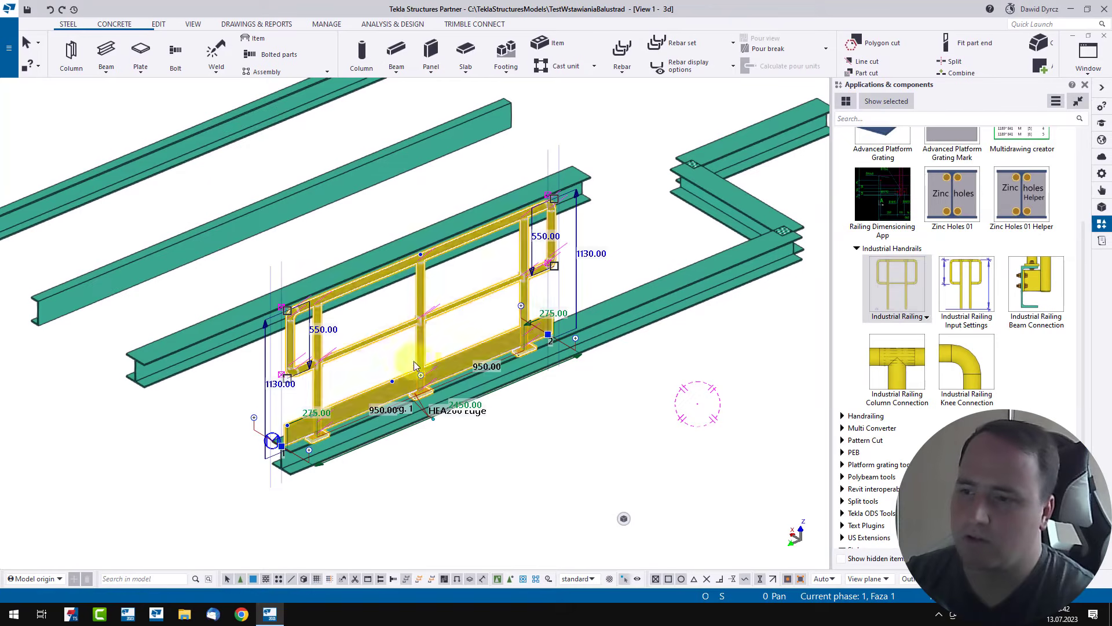
pyautogui.scroll(2, 268, 449)
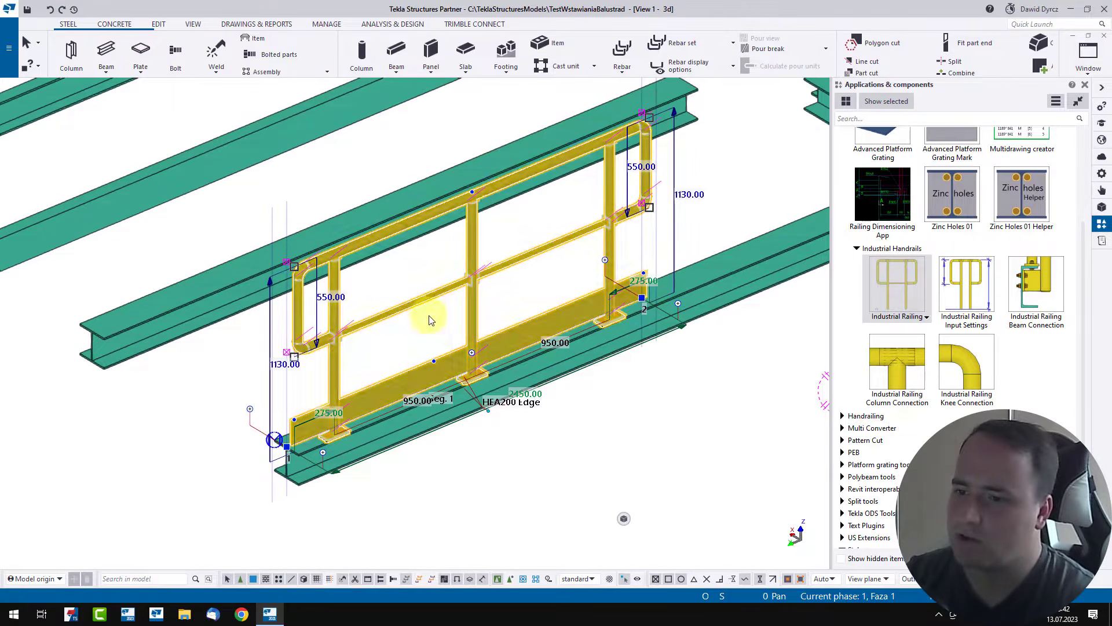
pyautogui.keyDown('ctrl'); pyautogui.moveTo(376, 396); pyautogui.dragTo(570, 398, button='middle'); pyautogui.keyUp('ctrl')
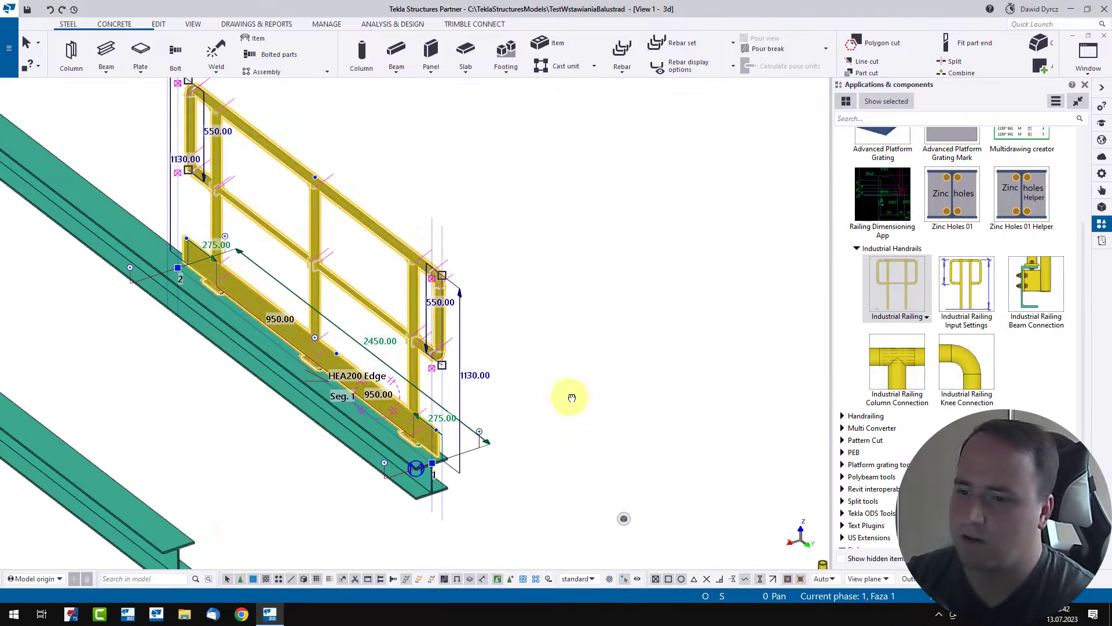
# Mark the railing's circular move handle with an arrow on a temporary screen capture, and discard the capture
pyautogui.scroll(2, 317, 444)
pyautogui.moveTo(318, 443); pyautogui.dragTo(350, 347, button='middle')
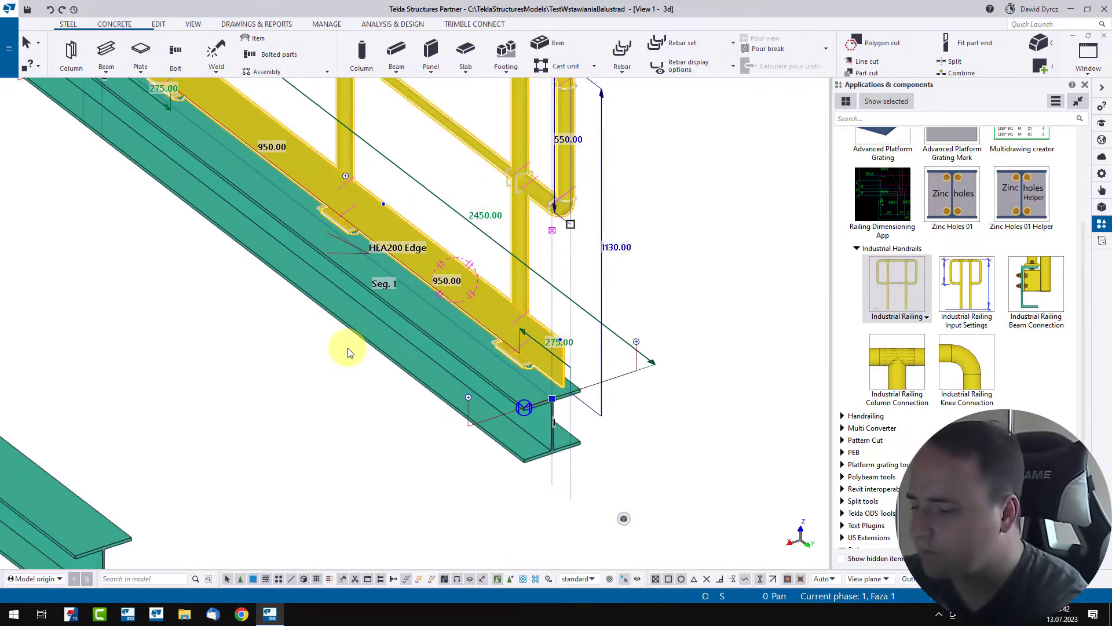
pyautogui.scroll(-2, 434, 385)
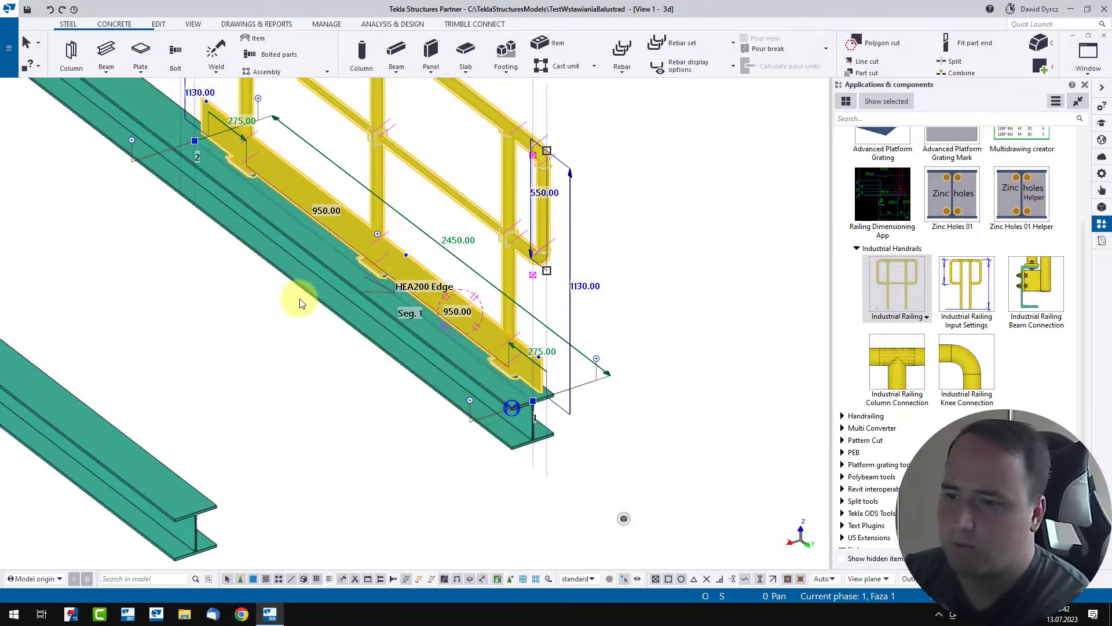
pyautogui.press('Print')
pyautogui.moveTo(152, 133); pyautogui.dragTo(655, 472)
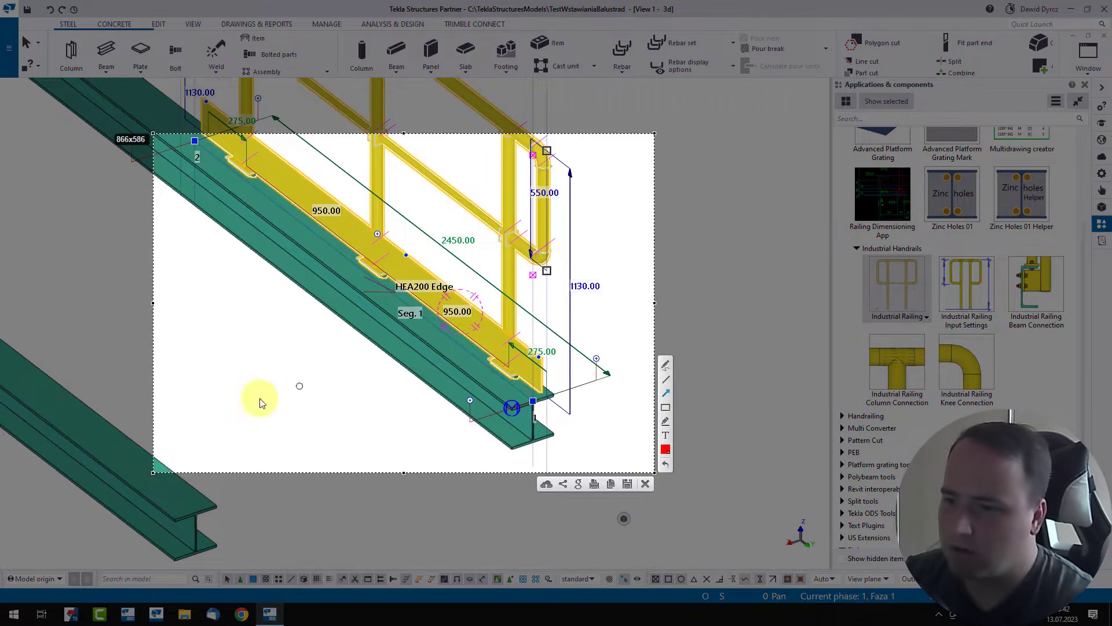
pyautogui.moveTo(256, 419); pyautogui.dragTo(298, 404)
pyautogui.moveTo(453, 336); pyautogui.dragTo(446, 338)
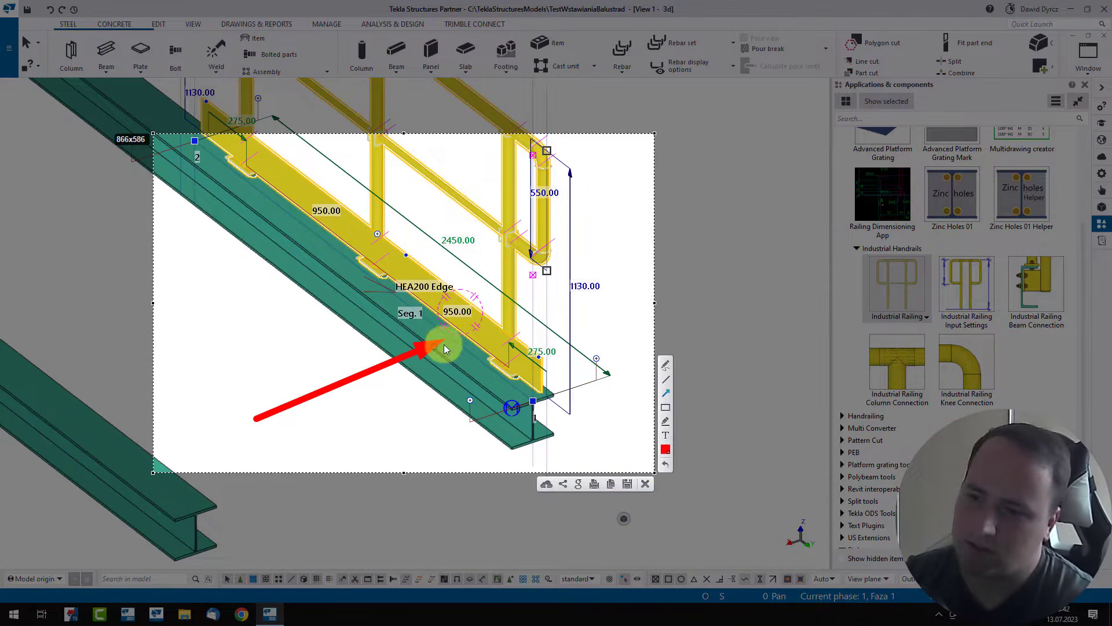
pyautogui.click(635, 491)
# Move the selected railing sideways off its beam into the empty space beside it
pyautogui.scroll(-5, 440, 406)
pyautogui.scroll(5, 426, 375)
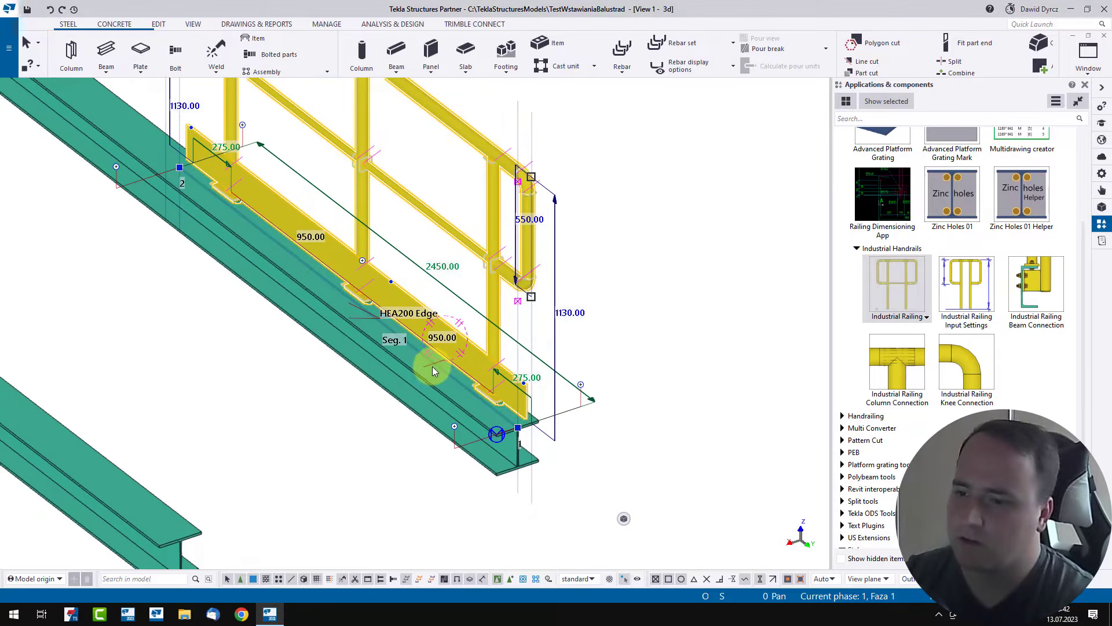
pyautogui.moveTo(436, 362); pyautogui.dragTo(640, 283)
pyautogui.keyDown('ctrl'); pyautogui.moveTo(639, 284); pyautogui.dragTo(650, 340, button='middle'); pyautogui.keyUp('ctrl')
pyautogui.scroll(-2, 457, 425)
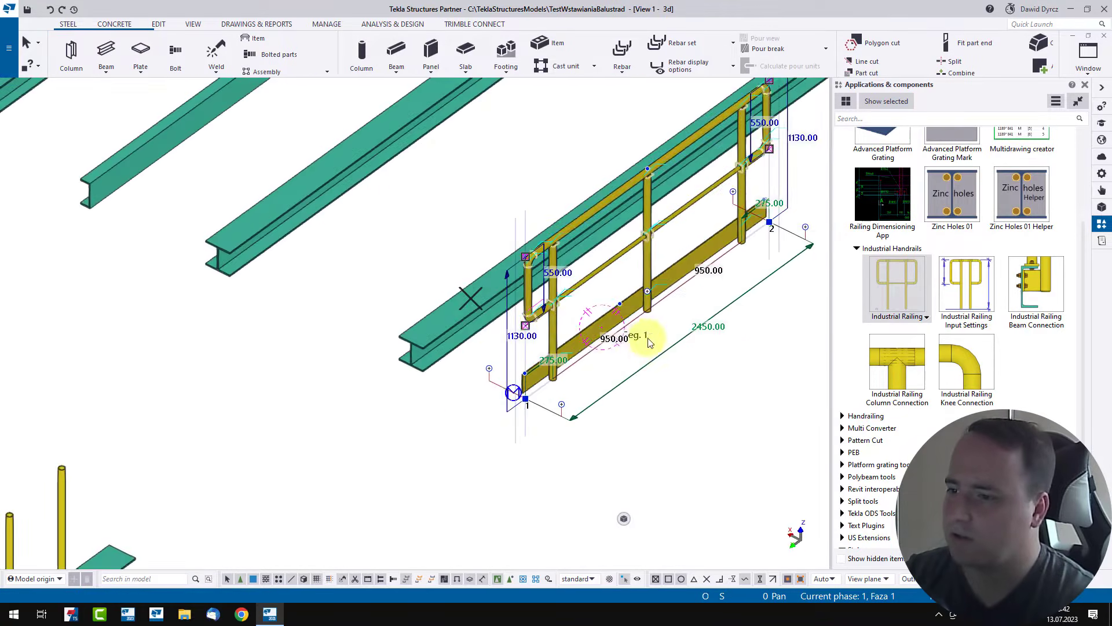
# Move the detached railing back onto the top flange of the HEA200 beam
pyautogui.moveTo(589, 359); pyautogui.dragTo(530, 332)
pyautogui.moveTo(557, 349); pyautogui.dragTo(620, 442, button='middle')
pyautogui.scroll(3, 614, 437)
pyautogui.moveTo(589, 426); pyautogui.dragTo(450, 375)
pyautogui.scroll(3, 442, 411)
pyautogui.moveTo(426, 330); pyautogui.dragTo(429, 463)
pyautogui.scroll(-3, 182, 394)
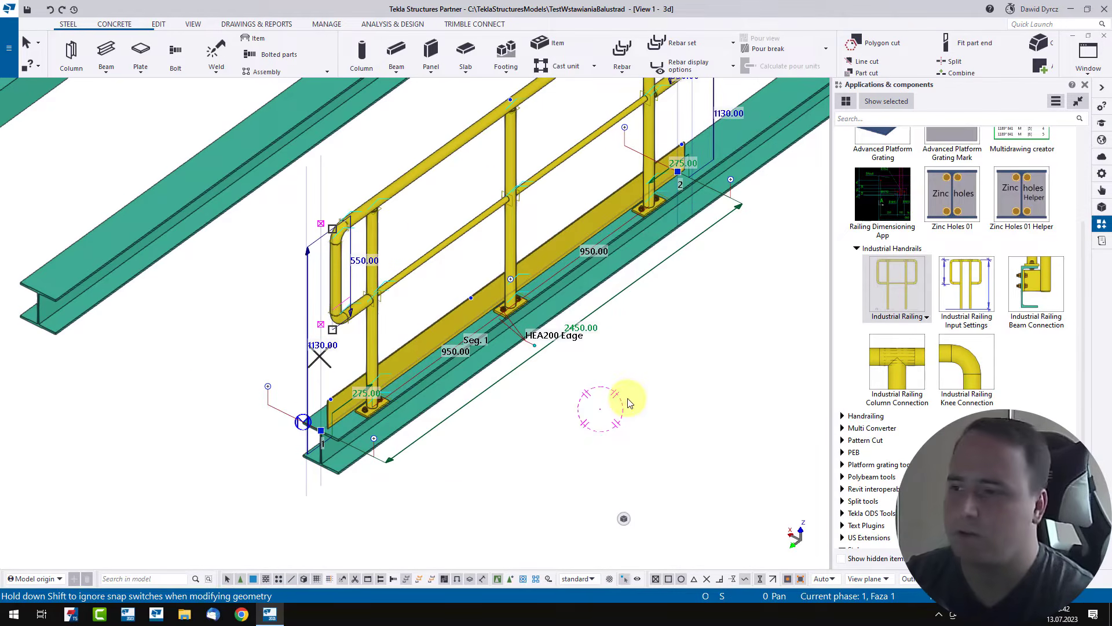
# Delete the HEA200 beam under the railing and undo the deletion
pyautogui.click(617, 433)
pyautogui.click(441, 392)
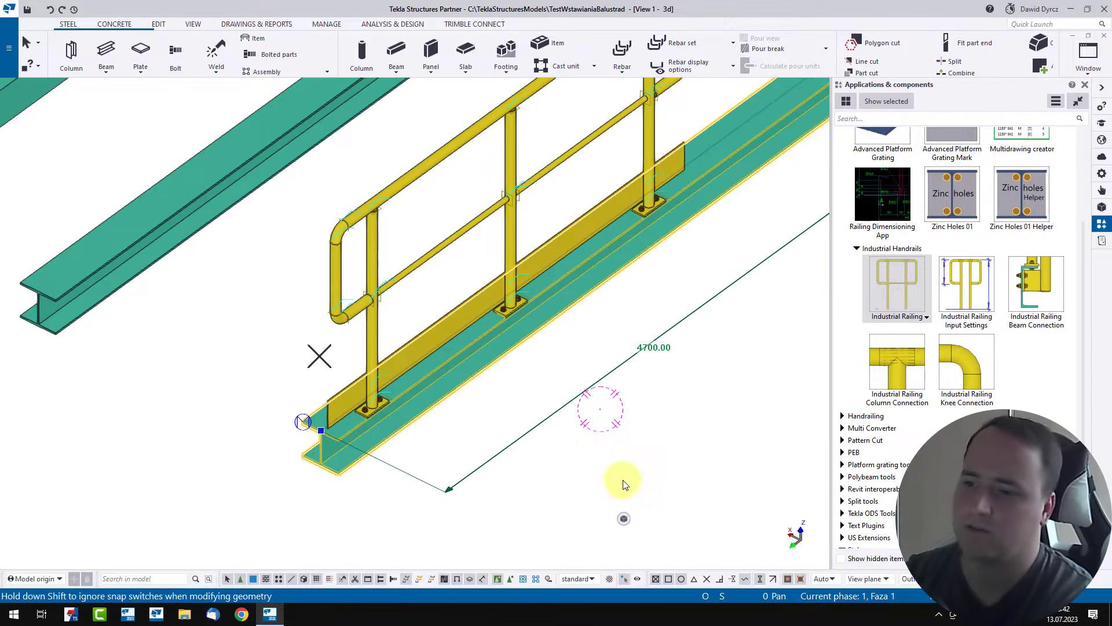
pyautogui.press('Delete')
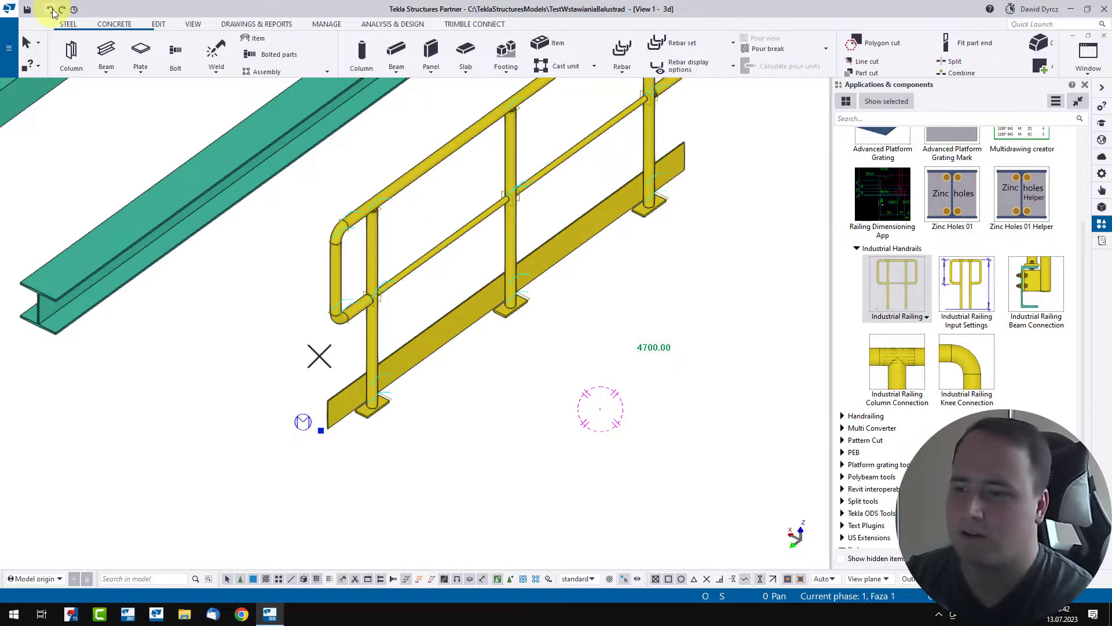
pyautogui.click(50, 10)
# Select the railing again and move it off the HEA200 beam into the gap before the neighbouring beam
pyautogui.click(447, 336)
pyautogui.moveTo(453, 360); pyautogui.dragTo(591, 368, button='middle')
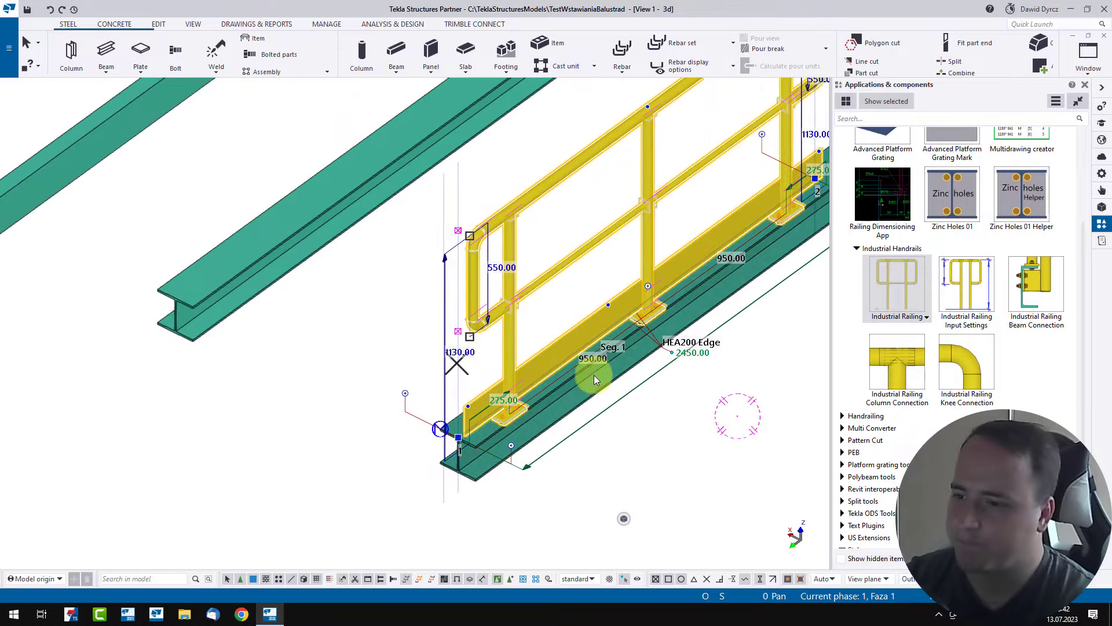
pyautogui.scroll(2, 592, 374)
pyautogui.keyDown('ctrl'); pyautogui.moveTo(505, 406); pyautogui.dragTo(608, 422, button='middle'); pyautogui.keyUp('ctrl')
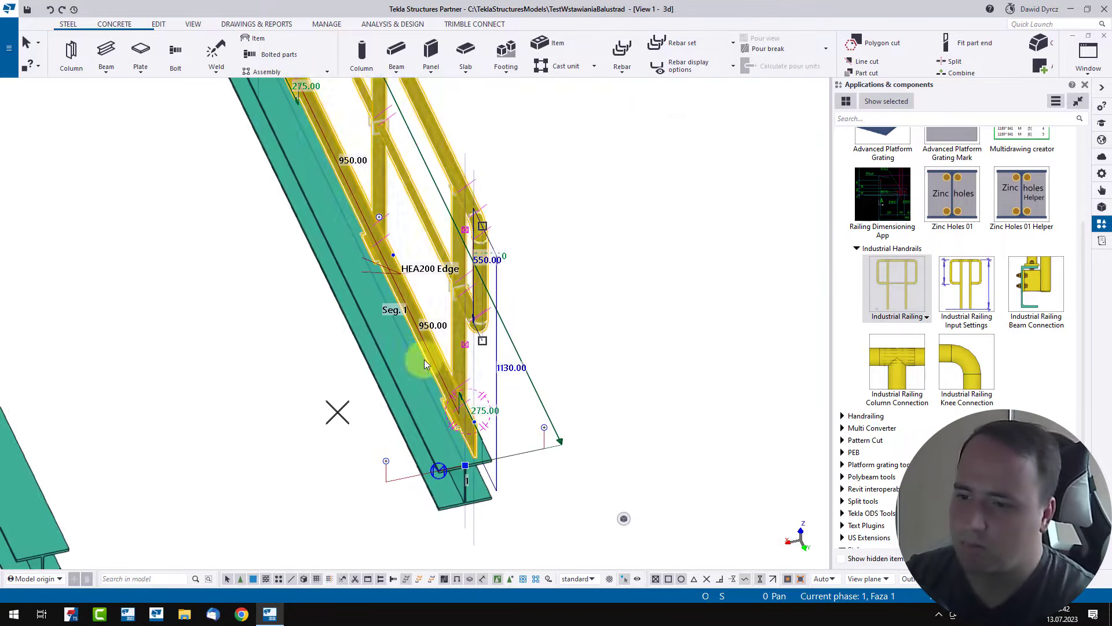
pyautogui.moveTo(413, 358); pyautogui.dragTo(201, 404)
pyautogui.moveTo(199, 409); pyautogui.dragTo(576, 325, button='middle')
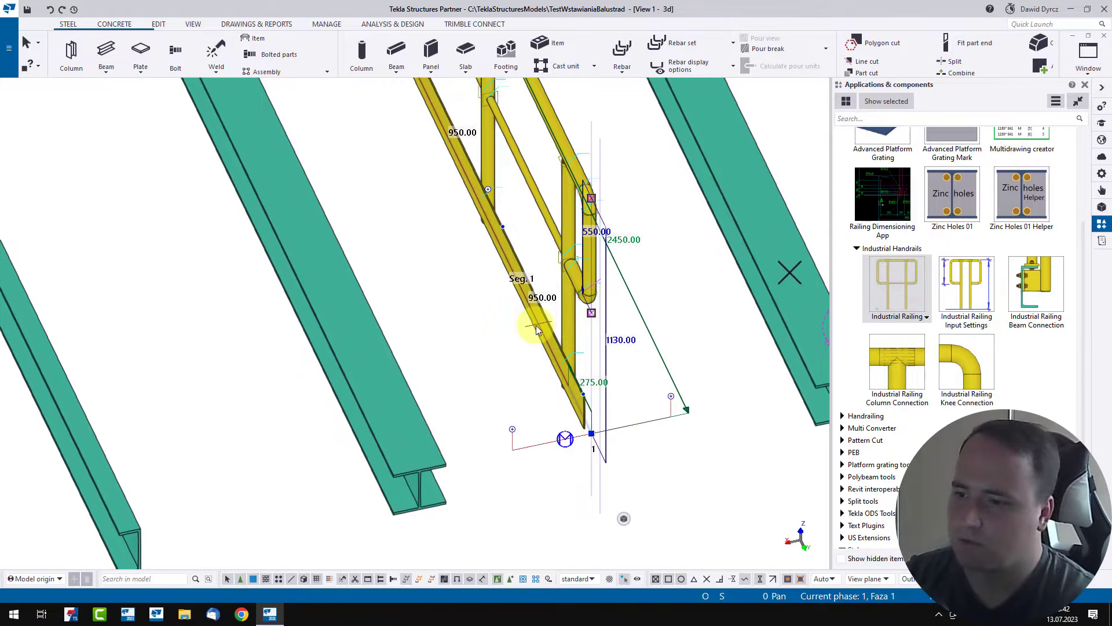
# Move the railing from the gap onto the neighbouring I-beam and check how its base plates sit
pyautogui.moveTo(538, 324); pyautogui.dragTo(421, 347)
pyautogui.keyDown('ctrl'); pyautogui.moveTo(429, 372); pyautogui.dragTo(298, 347, button='middle'); pyautogui.keyUp('ctrl')
pyautogui.scroll(2, 384, 366)
pyautogui.keyDown('ctrl'); pyautogui.moveTo(387, 362); pyautogui.dragTo(446, 381, button='middle'); pyautogui.keyUp('ctrl')
pyautogui.scroll(1, 446, 385)
pyautogui.moveTo(350, 465); pyautogui.dragTo(264, 456)
pyautogui.moveTo(388, 429); pyautogui.dragTo(633, 346, button='middle')
pyautogui.scroll(2, 544, 339)
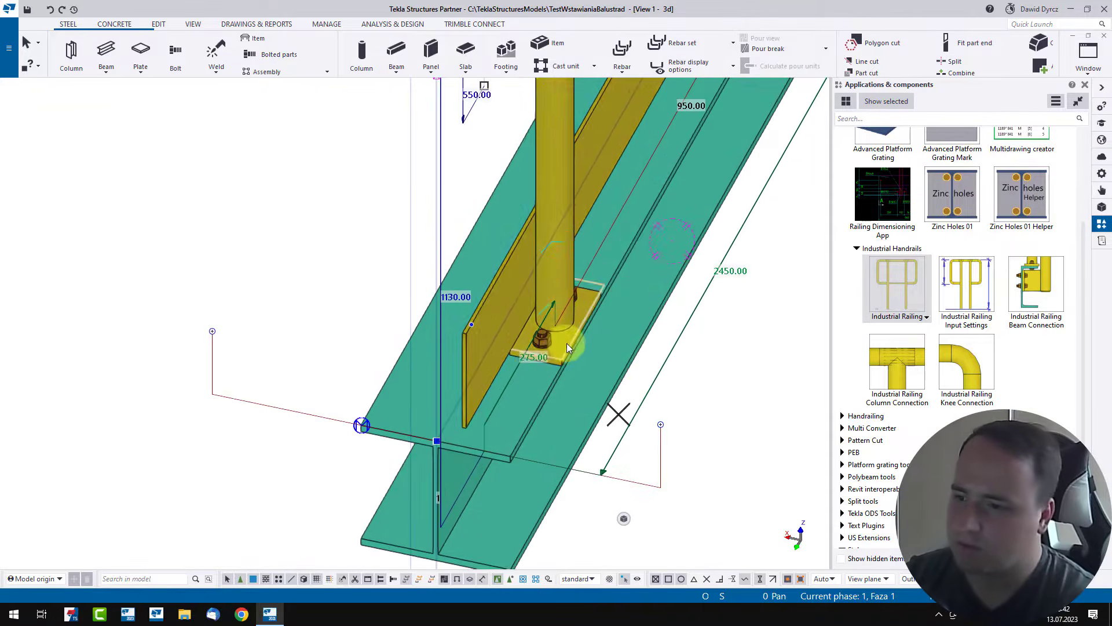
# Move the railing further across the row of beams onto the UPE200 channel
pyautogui.moveTo(534, 385); pyautogui.dragTo(695, 332, button='middle')
pyautogui.scroll(-2, 671, 347)
pyautogui.moveTo(645, 353); pyautogui.dragTo(239, 247)
pyautogui.moveTo(355, 279); pyautogui.dragTo(667, 375, button='middle')
pyautogui.scroll(2, 560, 364)
pyautogui.moveTo(514, 361)
pyautogui.mouseDown()
pyautogui.moveTo(431, 363)
pyautogui.moveTo(333, 319)
pyautogui.mouseUp()
pyautogui.scroll(2, 450, 362)
pyautogui.scroll(-3, 443, 336)
pyautogui.moveTo(555, 336); pyautogui.dragTo(658, 334, button='middle')
# Move the railing from the UPE200 channel back across the beams onto the outer HEA200 beam
pyautogui.moveTo(515, 317); pyautogui.dragTo(727, 371)
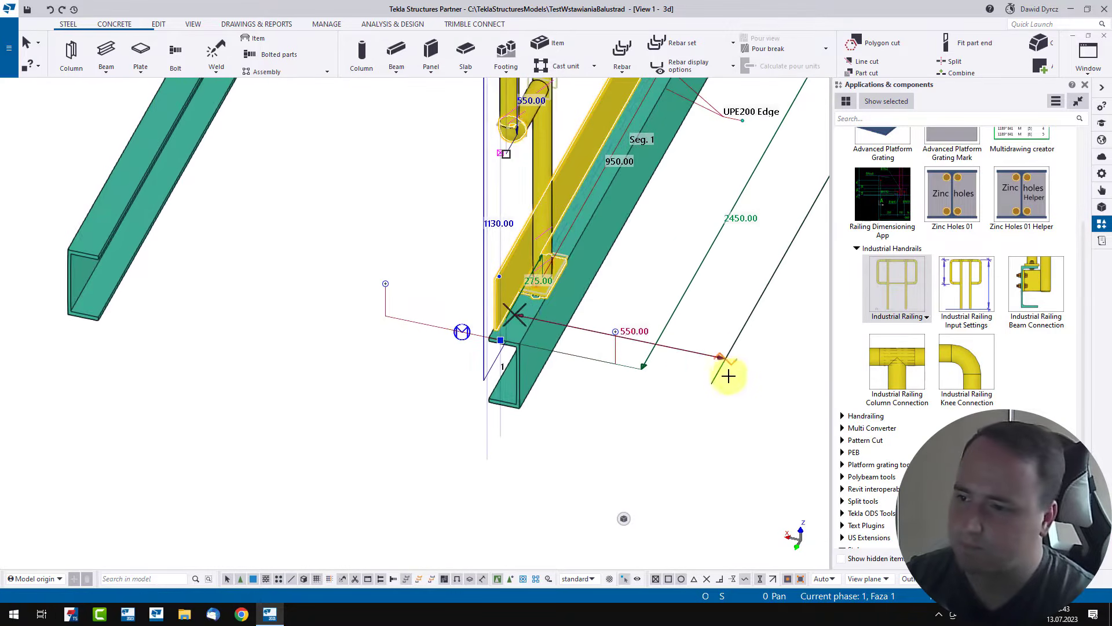
pyautogui.moveTo(757, 400); pyautogui.dragTo(501, 375, button='middle')
pyautogui.moveTo(472, 329); pyautogui.dragTo(763, 391)
pyautogui.moveTo(768, 407); pyautogui.dragTo(165, 298, button='middle')
pyautogui.moveTo(116, 286); pyautogui.dragTo(477, 359)
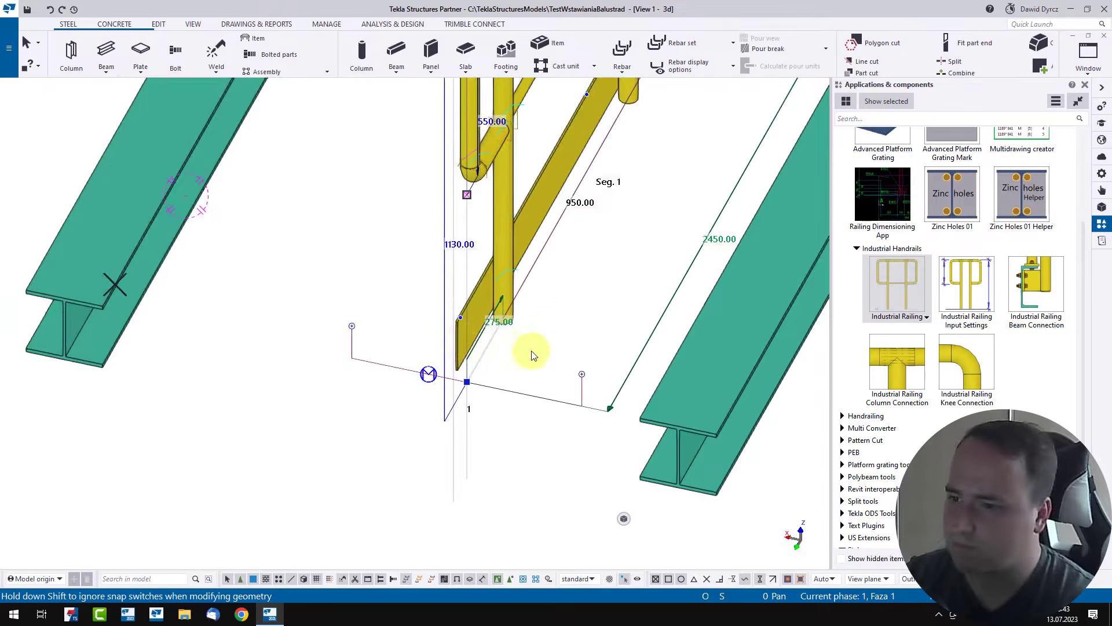
pyautogui.moveTo(532, 353); pyautogui.dragTo(281, 327, button='middle')
pyautogui.moveTo(238, 320); pyautogui.dragTo(417, 366)
# Examine the base plates and the offset label of the railing on the HEA200 beam
pyautogui.keyDown('ctrl'); pyautogui.moveTo(449, 381); pyautogui.dragTo(397, 439, button='middle'); pyautogui.keyUp('ctrl')
pyautogui.scroll(2, 313, 333)
pyautogui.scroll(-6, 302, 332)
pyautogui.moveTo(383, 288)
pyautogui.keyDown('ctrl'); pyautogui.mouseDown(button='middle')
pyautogui.moveTo(373, 305)
pyautogui.moveTo(388, 267)
pyautogui.mouseUp(button='middle'); pyautogui.keyUp('ctrl')
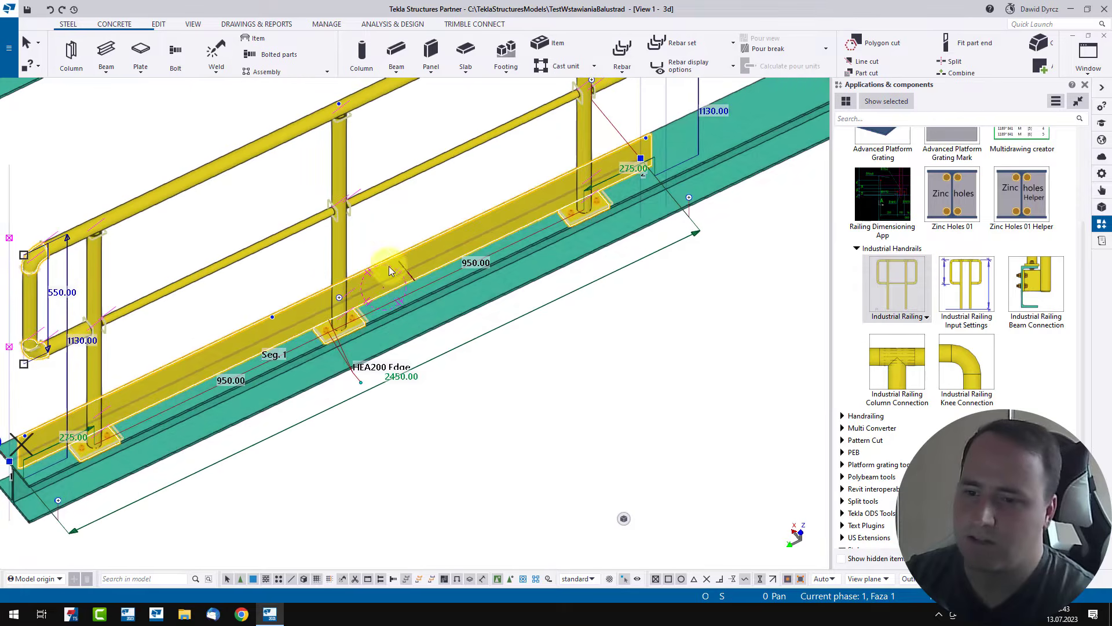
pyautogui.scroll(-2, 270, 367)
pyautogui.scroll(5, 324, 400)
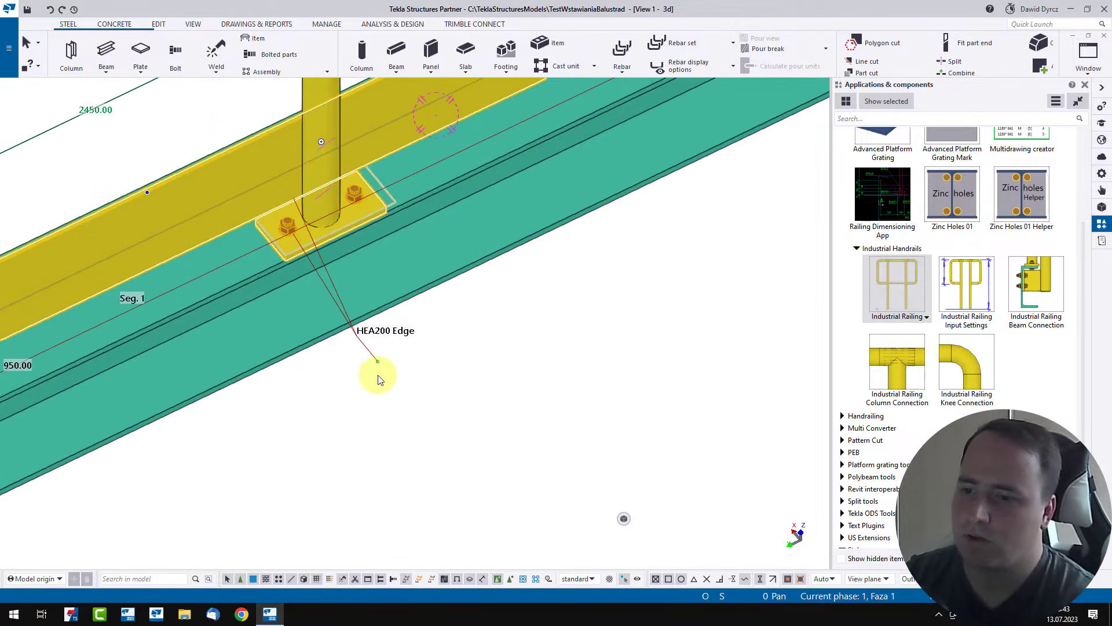
pyautogui.scroll(-3, 381, 364)
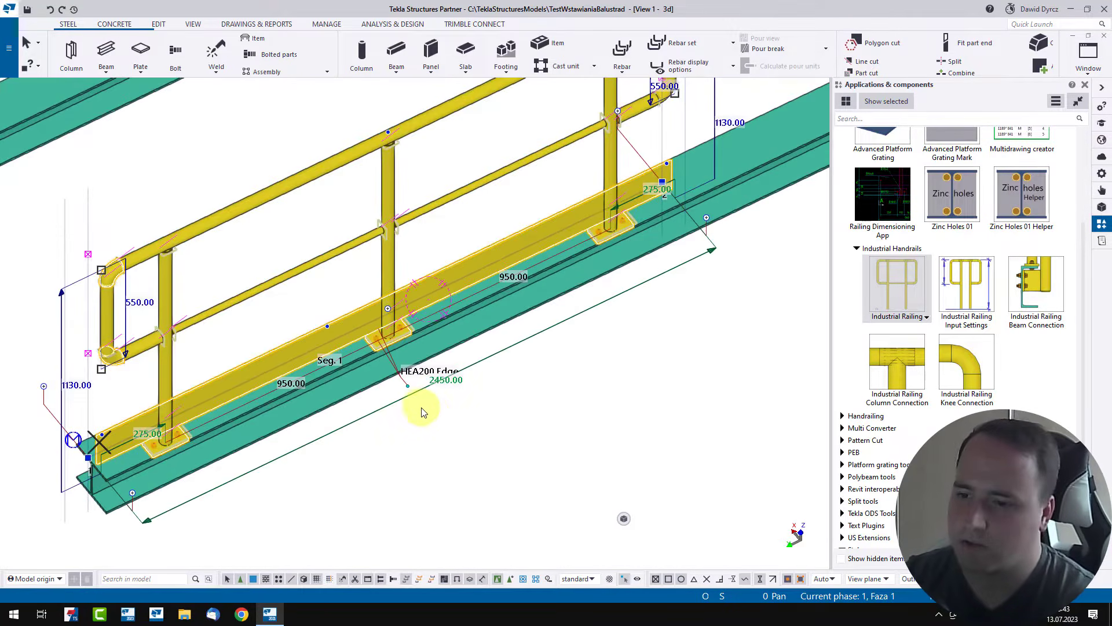
pyautogui.scroll(2, 417, 411)
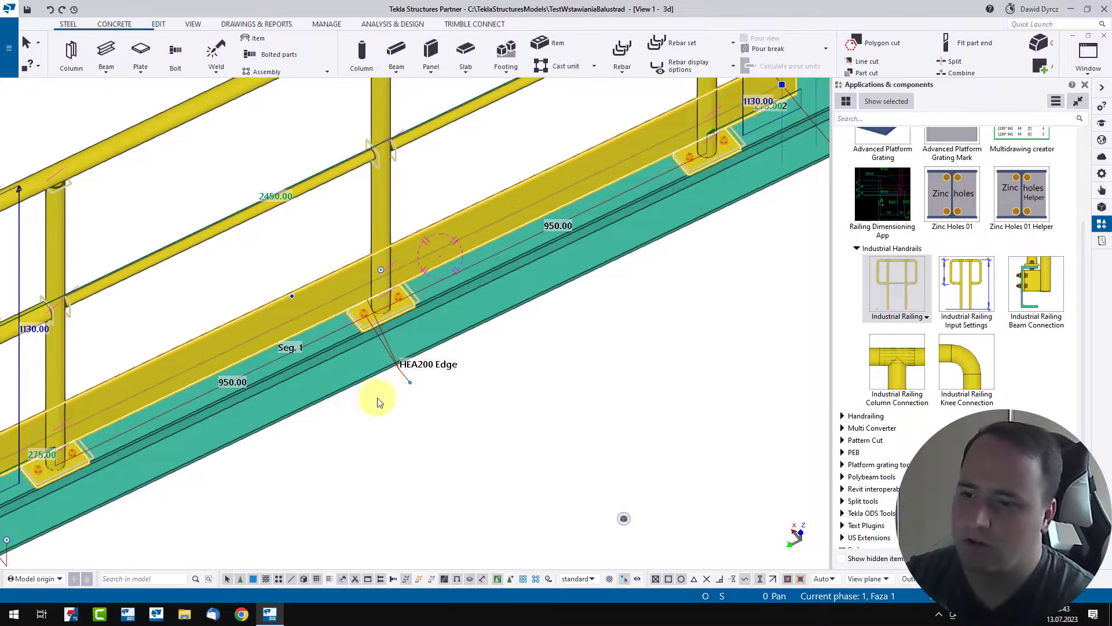
# Set the railing's offset from the reference line to Web and update it
pyautogui.click(417, 387)
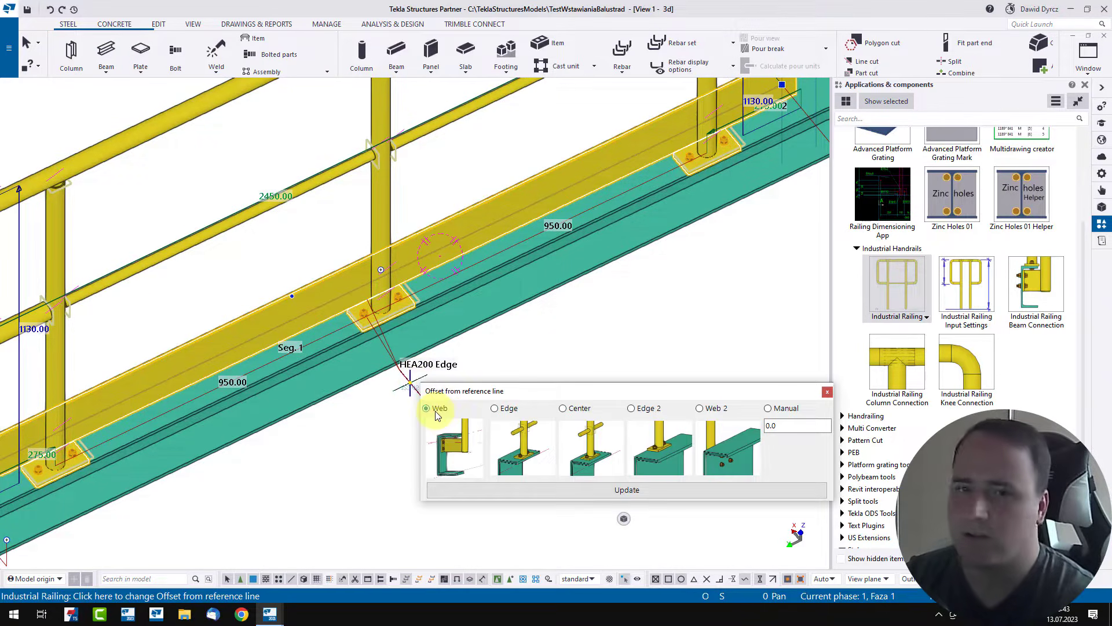
pyautogui.moveTo(491, 392); pyautogui.dragTo(529, 393)
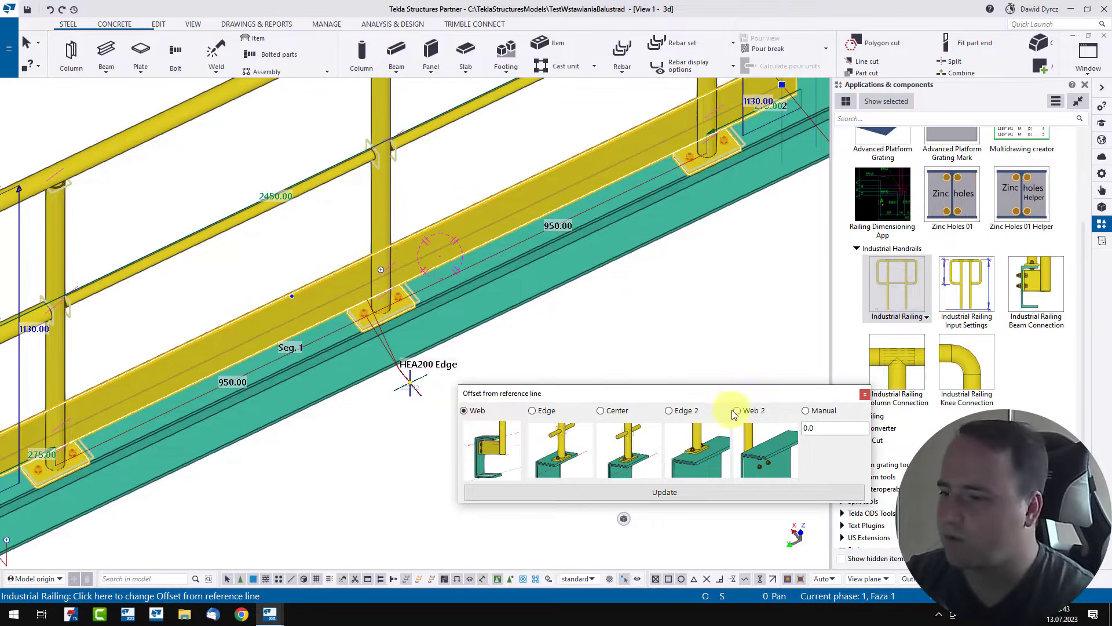
pyautogui.click(624, 492)
pyautogui.click(493, 465)
pyautogui.keyDown('ctrl'); pyautogui.moveTo(503, 431); pyautogui.dragTo(427, 155, button='middle'); pyautogui.keyUp('ctrl')
pyautogui.moveTo(427, 155); pyautogui.dragTo(477, 275, button='middle')
pyautogui.click(477, 276)
pyautogui.scroll(2, 571, 325)
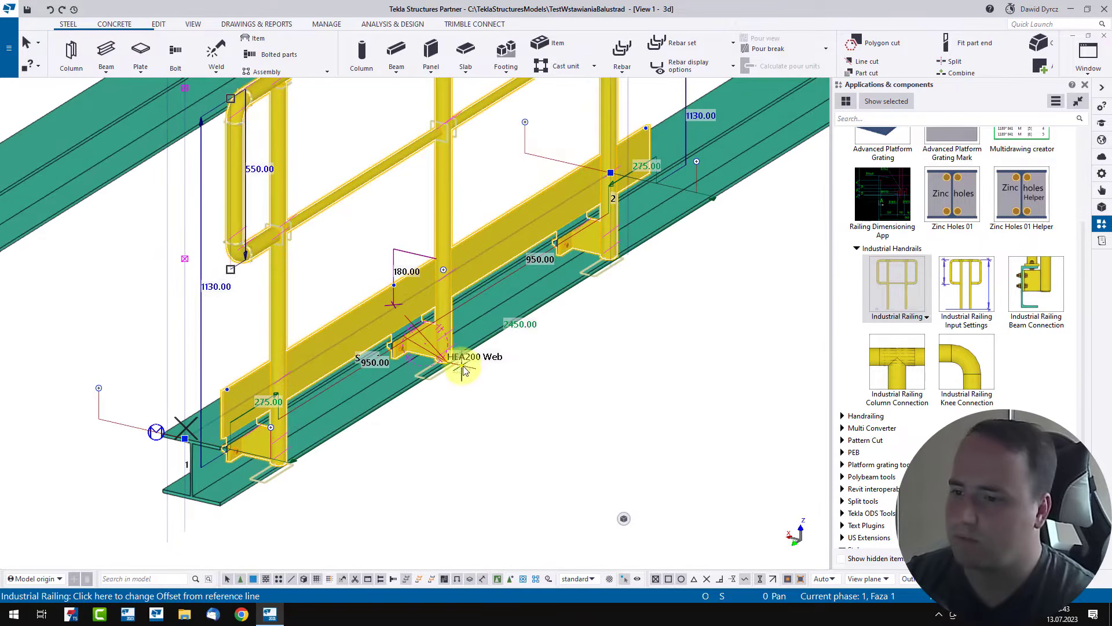
# Switch the railing's offset from the reference line to Edge, and after that to Center
pyautogui.click(493, 350)
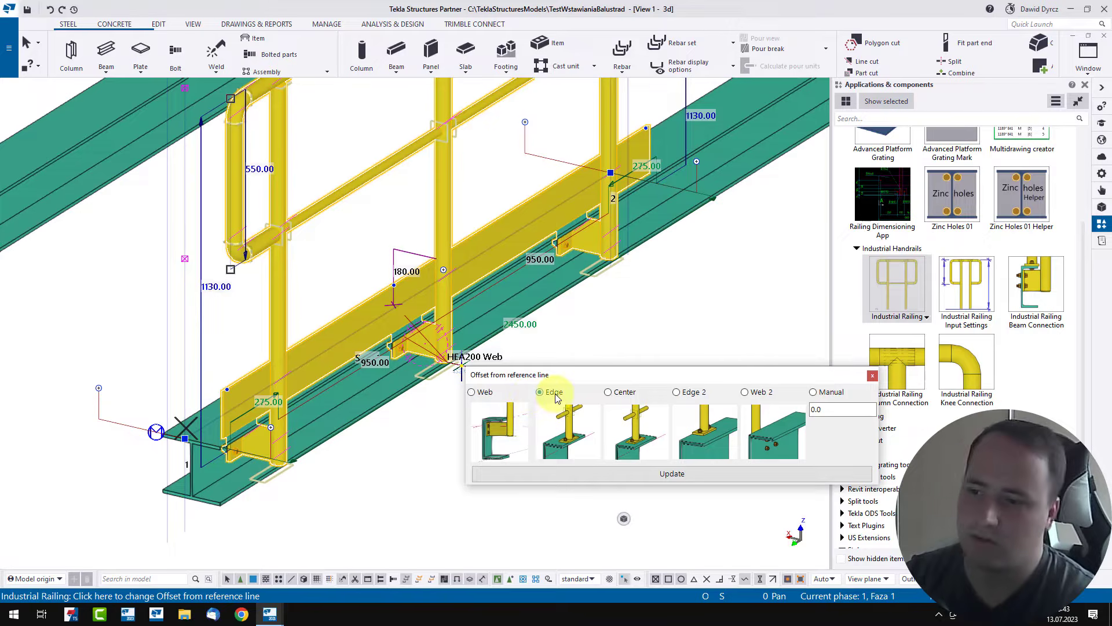
pyautogui.click(614, 470)
pyautogui.click(464, 362)
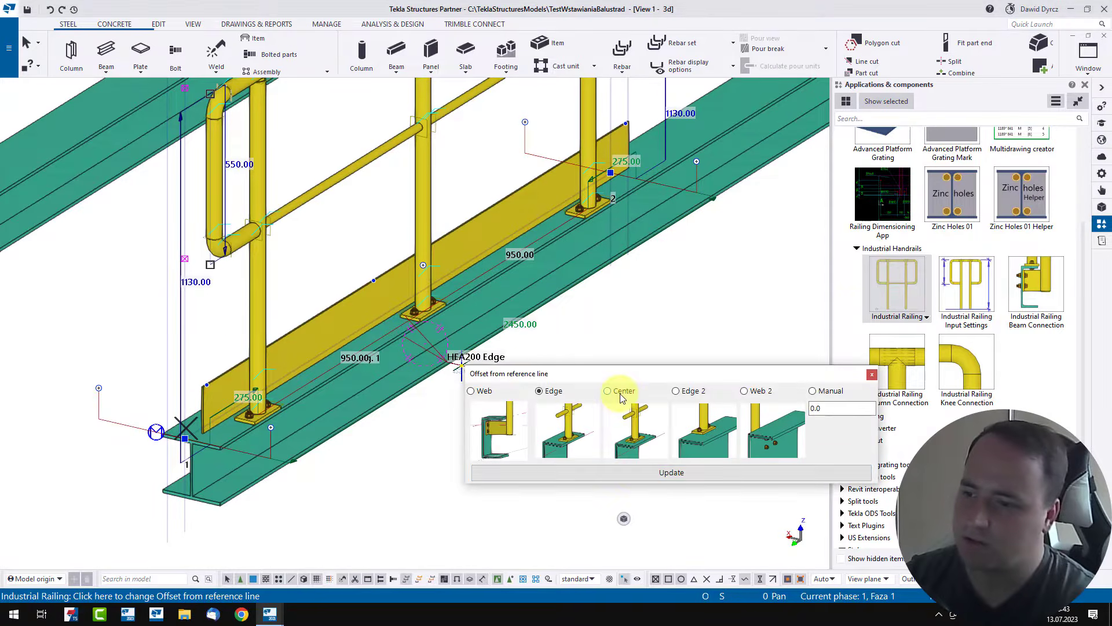
pyautogui.click(635, 471)
pyautogui.moveTo(419, 454); pyautogui.dragTo(496, 457, button='middle')
pyautogui.scroll(2, 296, 423)
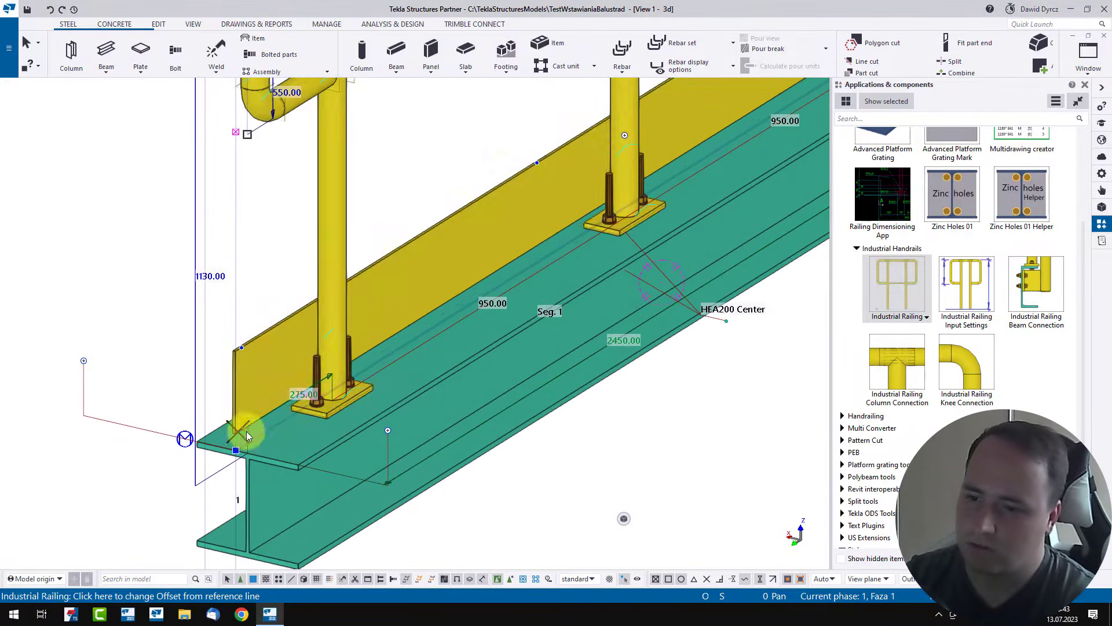
pyautogui.scroll(-2, 504, 330)
# Try the Edge 2 and Web 2 offsets from the reference line on the railing
pyautogui.click(631, 328)
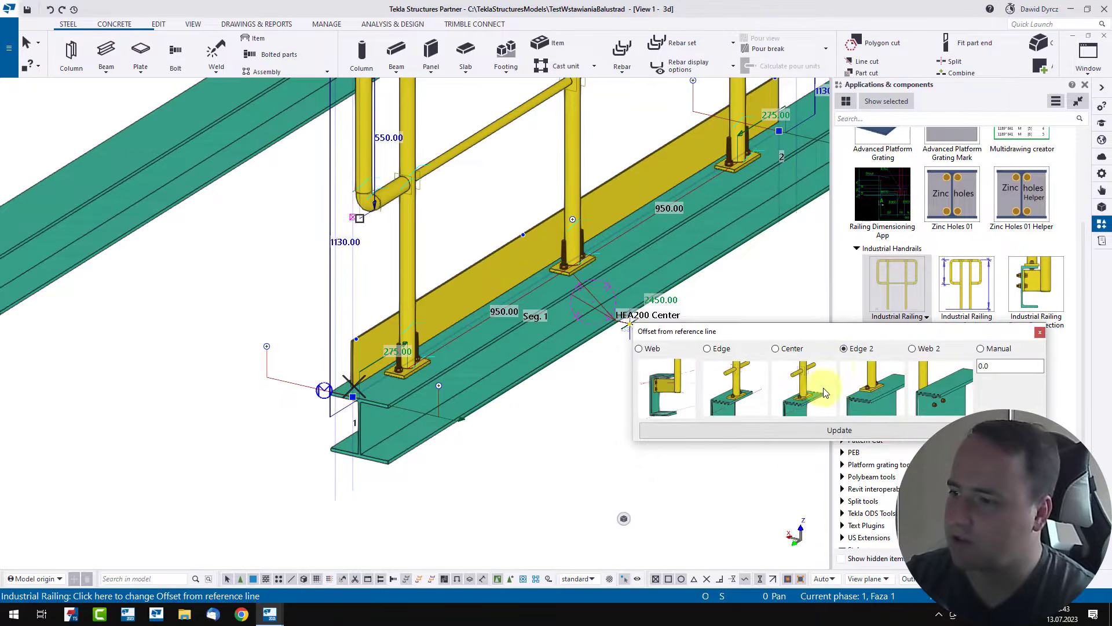
pyautogui.click(753, 429)
pyautogui.moveTo(569, 303); pyautogui.dragTo(469, 291, button='middle')
pyautogui.click(642, 328)
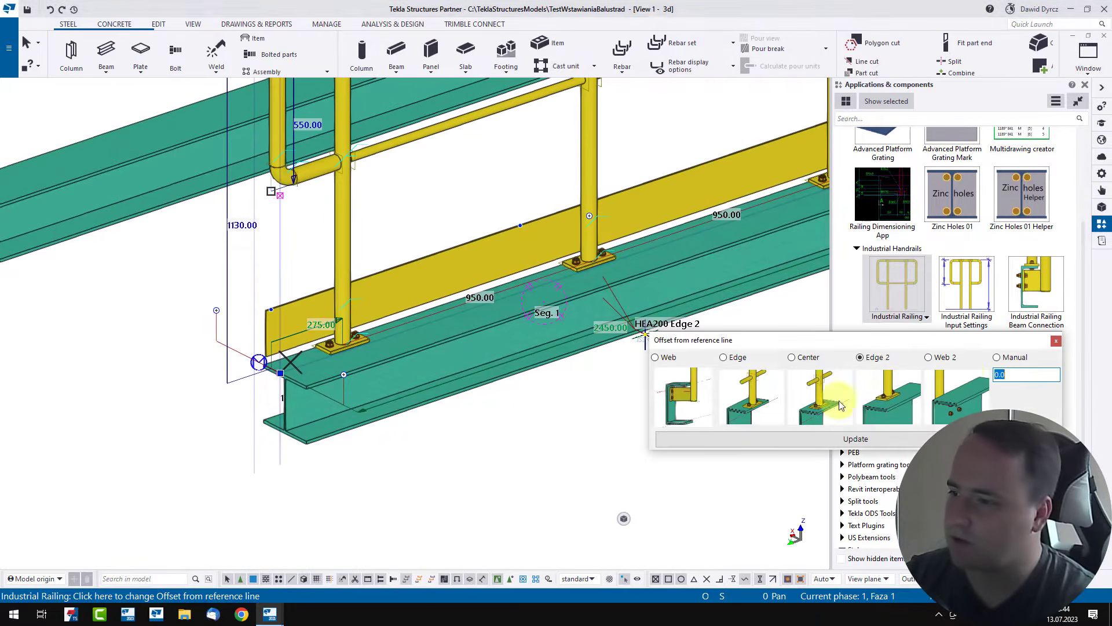
pyautogui.click(905, 441)
pyautogui.moveTo(672, 416); pyautogui.dragTo(539, 491, button='middle')
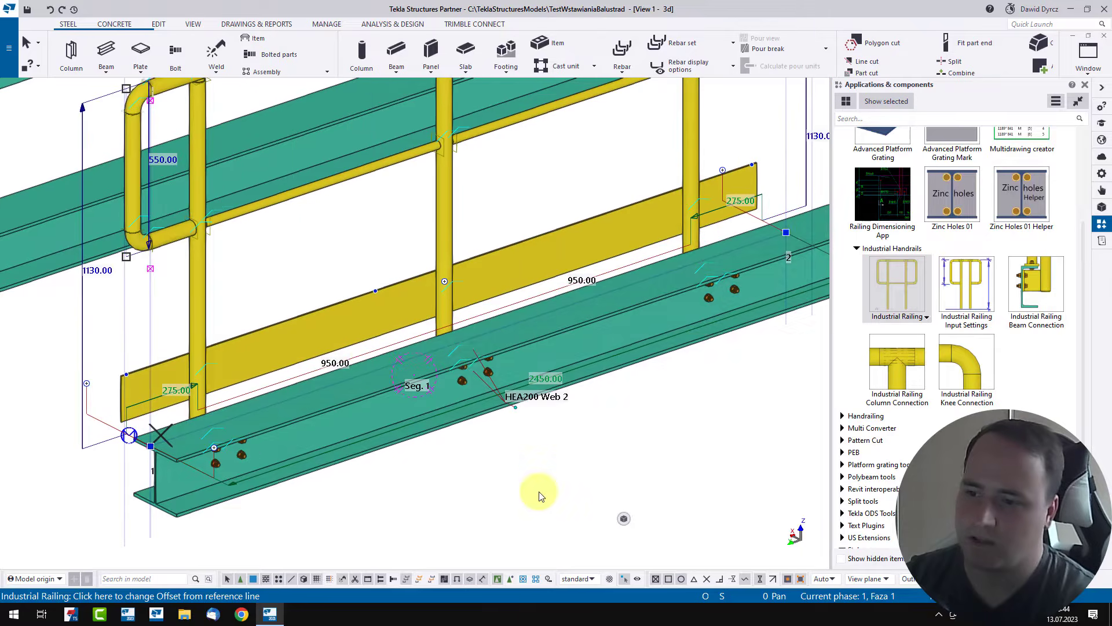
pyautogui.keyDown('ctrl'); pyautogui.moveTo(377, 359); pyautogui.dragTo(567, 467, button='middle'); pyautogui.keyUp('ctrl')
# Return the railing's offset from the reference line to Web
pyautogui.click(508, 431)
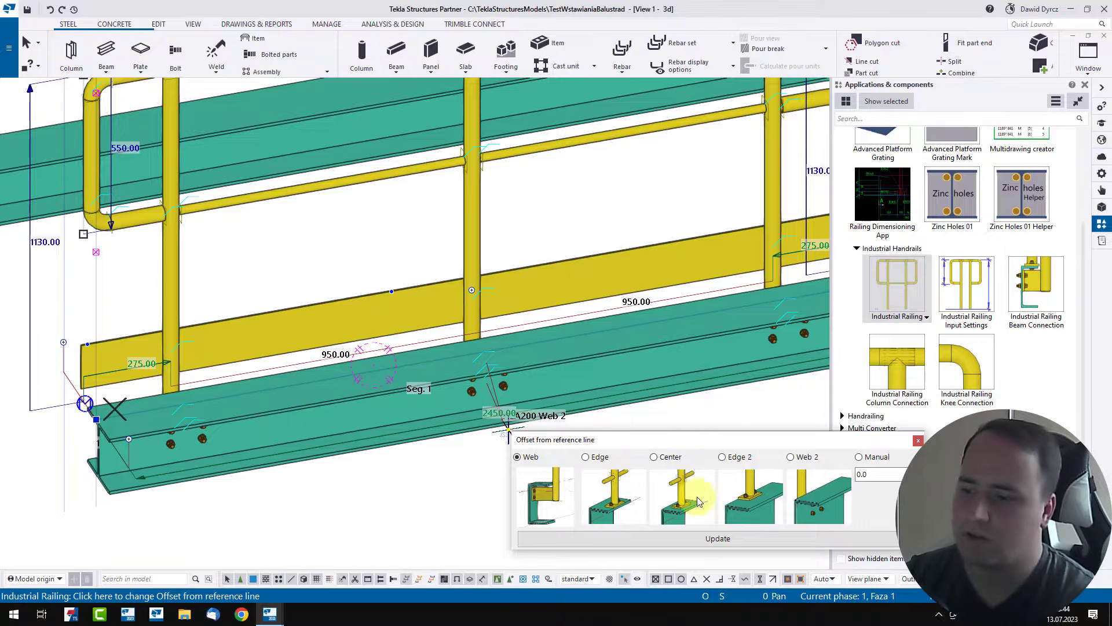
pyautogui.click(690, 534)
pyautogui.scroll(-3, 305, 422)
pyautogui.keyDown('ctrl'); pyautogui.moveTo(400, 384); pyautogui.dragTo(427, 394, button='middle'); pyautogui.keyUp('ctrl')
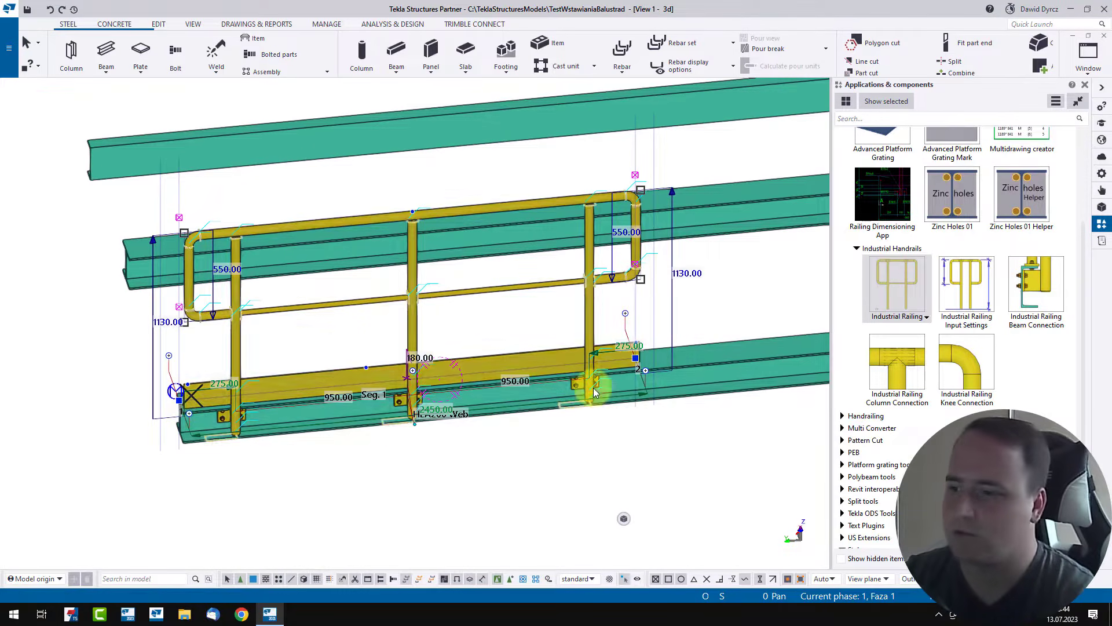
# Inspect the web-mounted railing connections and reapply the Web offset from the reference line
pyautogui.click(641, 359)
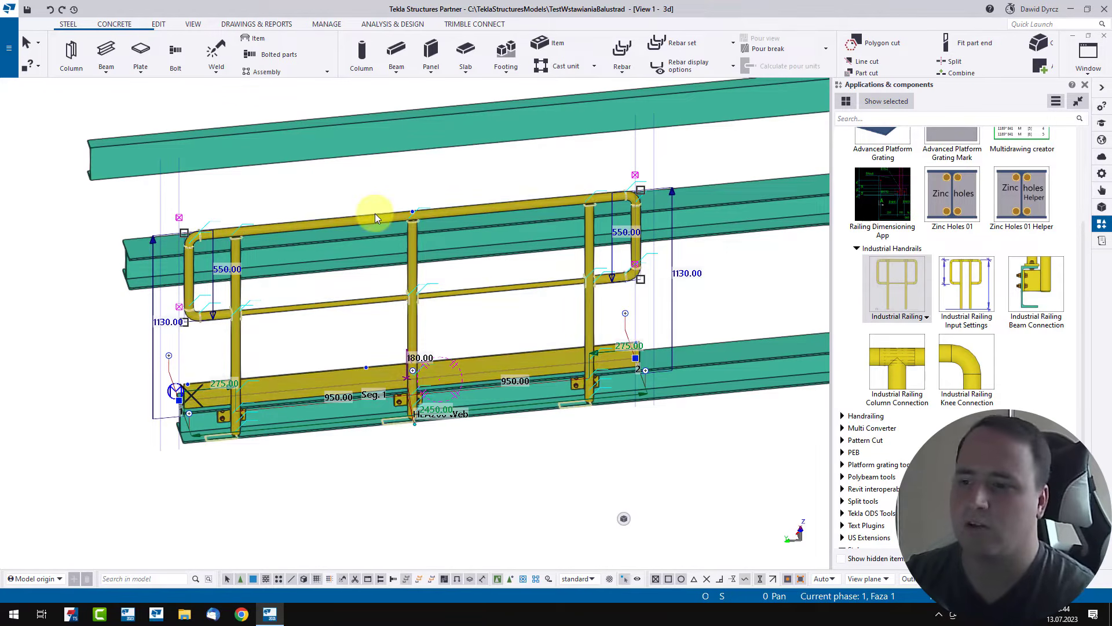
pyautogui.scroll(2, 298, 335)
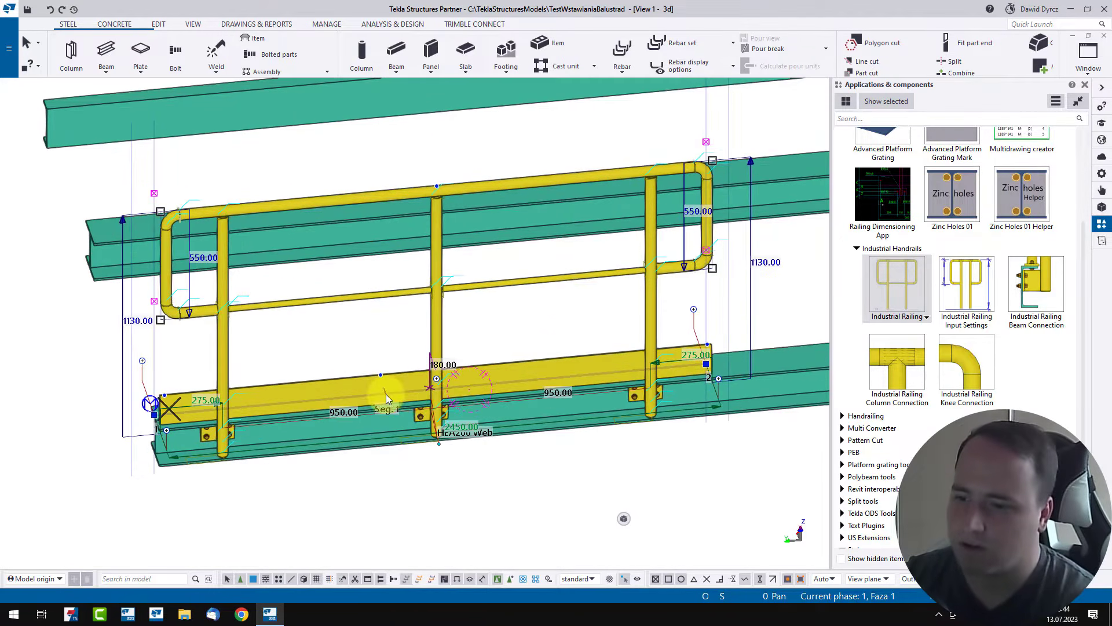
pyautogui.keyDown('ctrl'); pyautogui.moveTo(384, 399); pyautogui.dragTo(437, 409, button='middle'); pyautogui.keyUp('ctrl')
pyautogui.scroll(2, 437, 414)
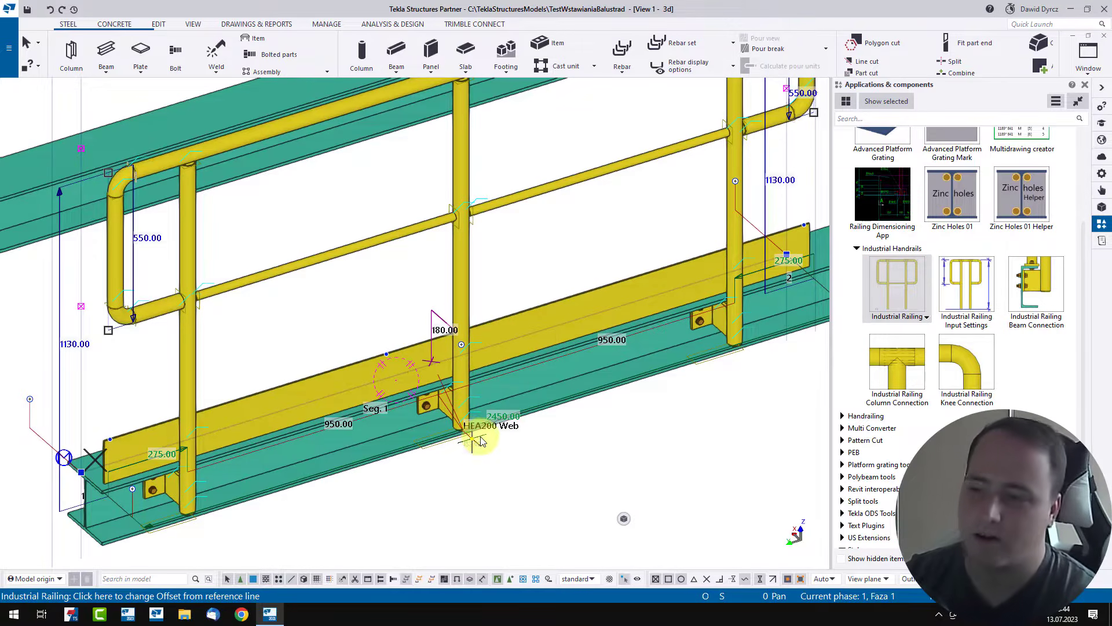
pyautogui.scroll(-3, 480, 442)
pyautogui.click(474, 444)
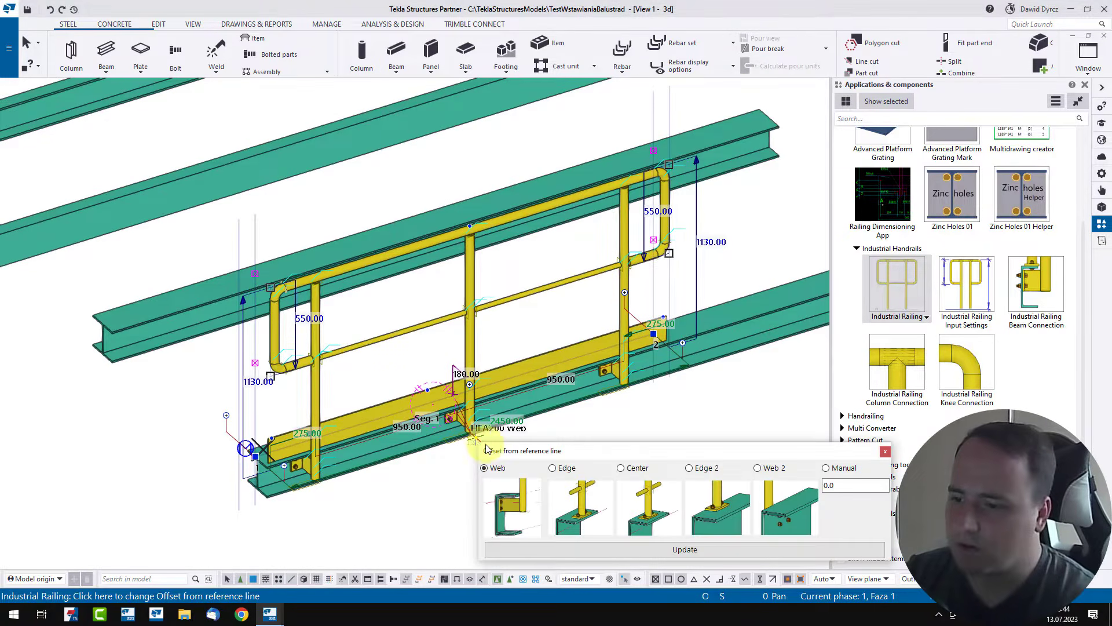
pyautogui.click(649, 550)
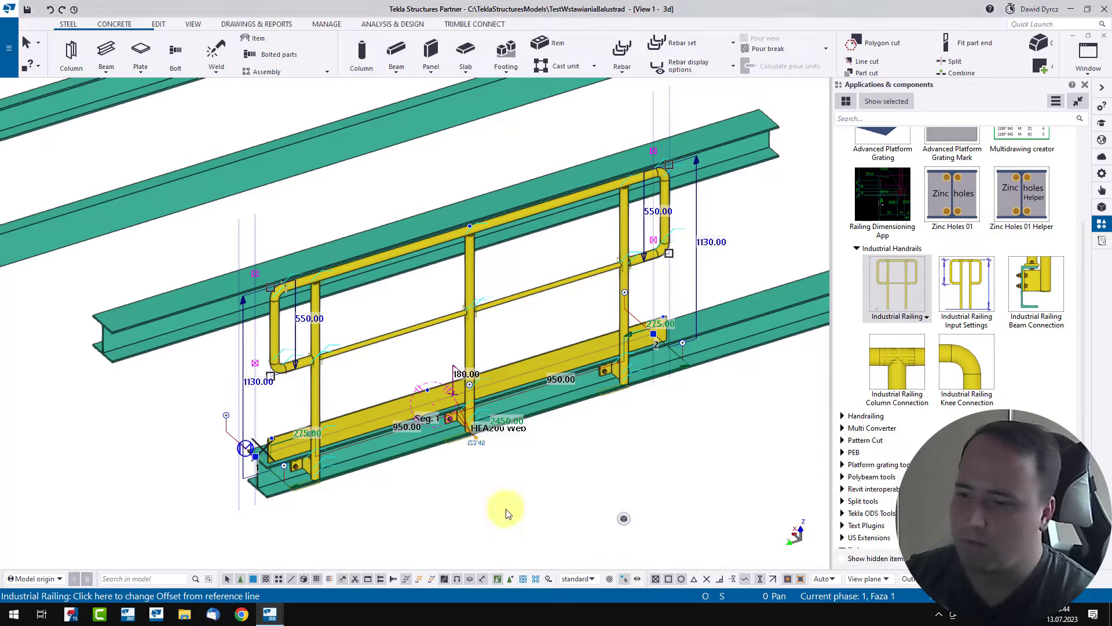
# Move the railing off its HEA200 beam and across to the neighbouring parallel beams
pyautogui.scroll(2, 556, 419)
pyautogui.moveTo(337, 447); pyautogui.dragTo(566, 422, button='middle')
pyautogui.scroll(3, 565, 422)
pyautogui.moveTo(480, 441); pyautogui.dragTo(250, 355)
pyautogui.moveTo(285, 369); pyautogui.dragTo(671, 372, button='middle')
pyautogui.scroll(2, 626, 370)
pyautogui.moveTo(607, 418); pyautogui.dragTo(79, 216)
pyautogui.moveTo(140, 252); pyautogui.dragTo(644, 317, button='middle')
# Place the railing on the end of the UPE200 channel and check the bolted web connections
pyautogui.moveTo(568, 370); pyautogui.dragTo(399, 379)
pyautogui.moveTo(407, 389); pyautogui.dragTo(584, 419, button='middle')
pyautogui.scroll(2, 467, 408)
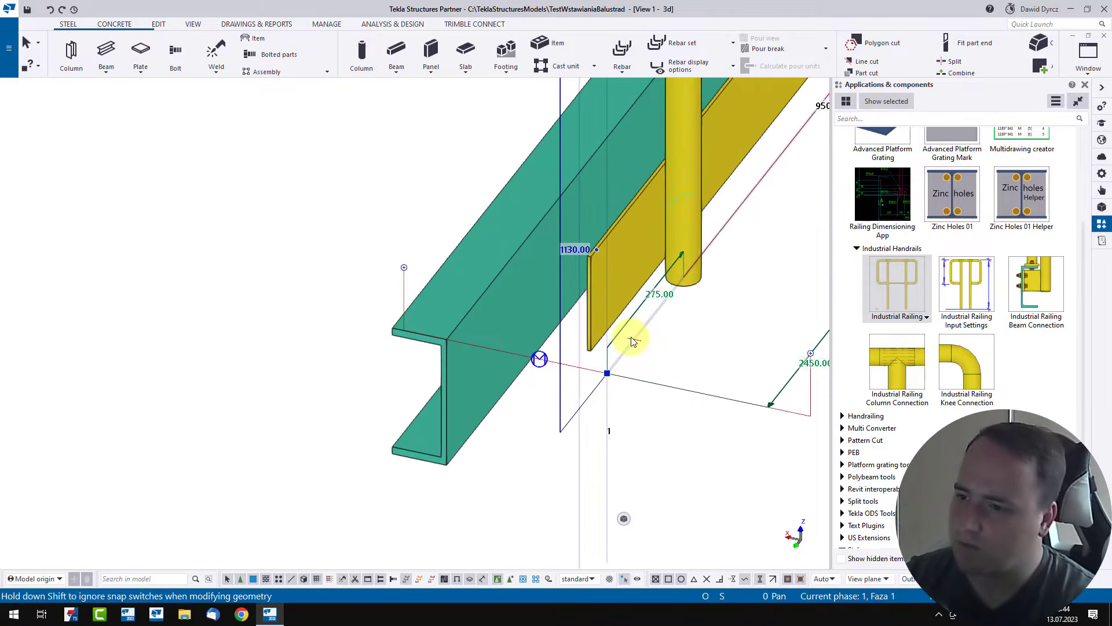
pyautogui.moveTo(632, 338); pyautogui.dragTo(427, 333)
pyautogui.scroll(2, 534, 255)
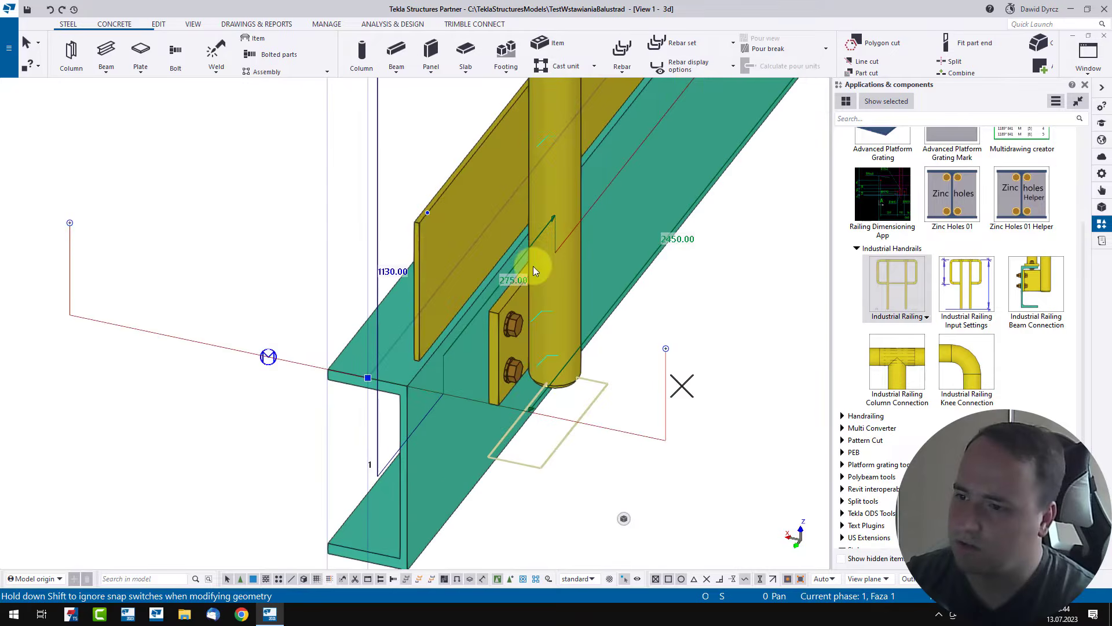
pyautogui.keyDown('ctrl'); pyautogui.moveTo(534, 265); pyautogui.dragTo(568, 254, button='middle'); pyautogui.keyUp('ctrl')
pyautogui.scroll(-3, 698, 362)
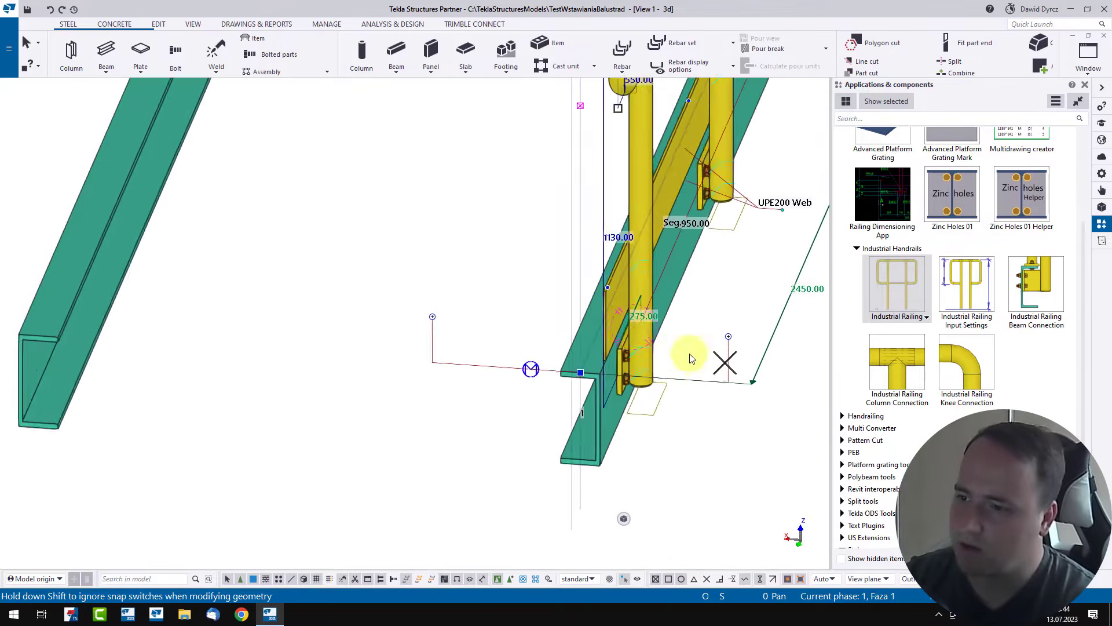
# Move the railing to the adjacent UPE200 channel that faces the opposite way and check its web connections
pyautogui.keyDown('ctrl'); pyautogui.moveTo(691, 358); pyautogui.dragTo(632, 360, button='middle'); pyautogui.keyUp('ctrl')
pyautogui.moveTo(596, 356); pyautogui.dragTo(458, 327)
pyautogui.moveTo(339, 309); pyautogui.dragTo(341, 310)
pyautogui.moveTo(377, 325); pyautogui.dragTo(542, 404, button='middle')
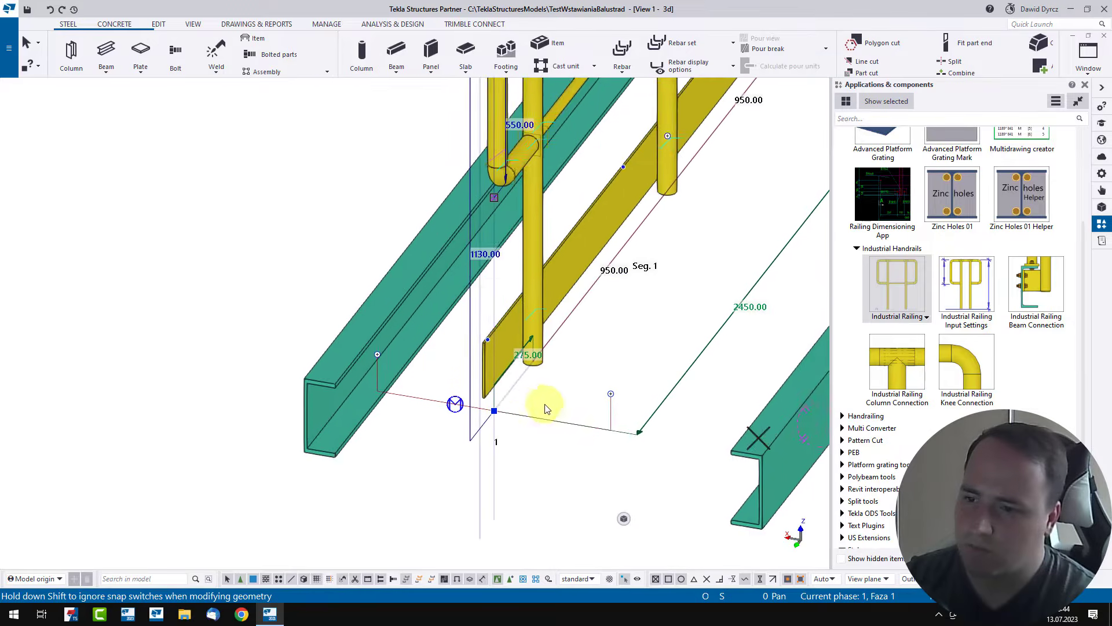
pyautogui.scroll(2, 539, 401)
pyautogui.moveTo(497, 391); pyautogui.dragTo(253, 371)
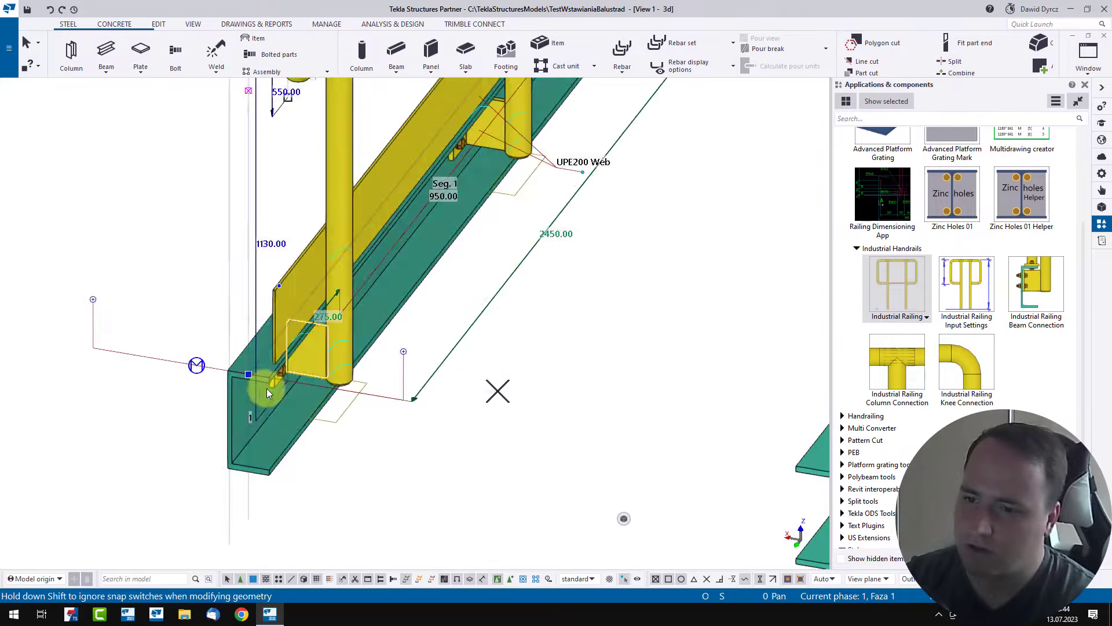
pyautogui.scroll(3, 270, 385)
pyautogui.keyDown('ctrl'); pyautogui.moveTo(317, 329); pyautogui.dragTo(271, 316, button='middle'); pyautogui.keyUp('ctrl')
pyautogui.scroll(-5, 261, 322)
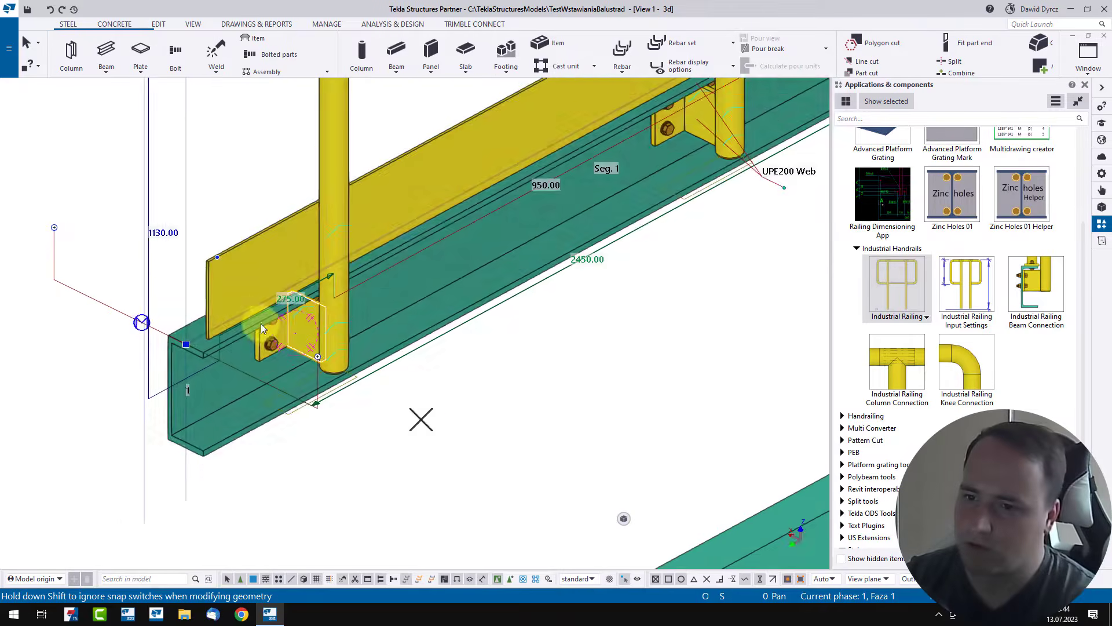
# Move the railing back to the end of the front HEA200 beam
pyautogui.moveTo(223, 315); pyautogui.dragTo(622, 451)
pyautogui.moveTo(687, 465); pyautogui.dragTo(191, 220, button='middle')
pyautogui.moveTo(162, 210); pyautogui.dragTo(484, 361)
pyautogui.moveTo(537, 368); pyautogui.dragTo(290, 312, button='middle')
pyautogui.scroll(-2, 289, 310)
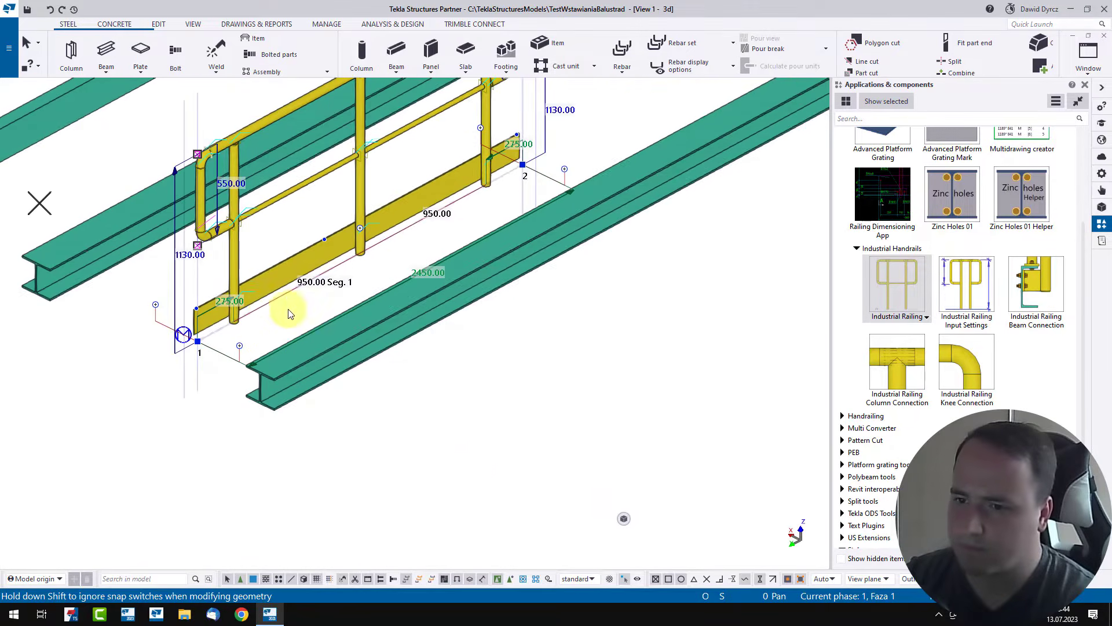
pyautogui.moveTo(270, 305); pyautogui.dragTo(236, 375)
pyautogui.scroll(2, 374, 395)
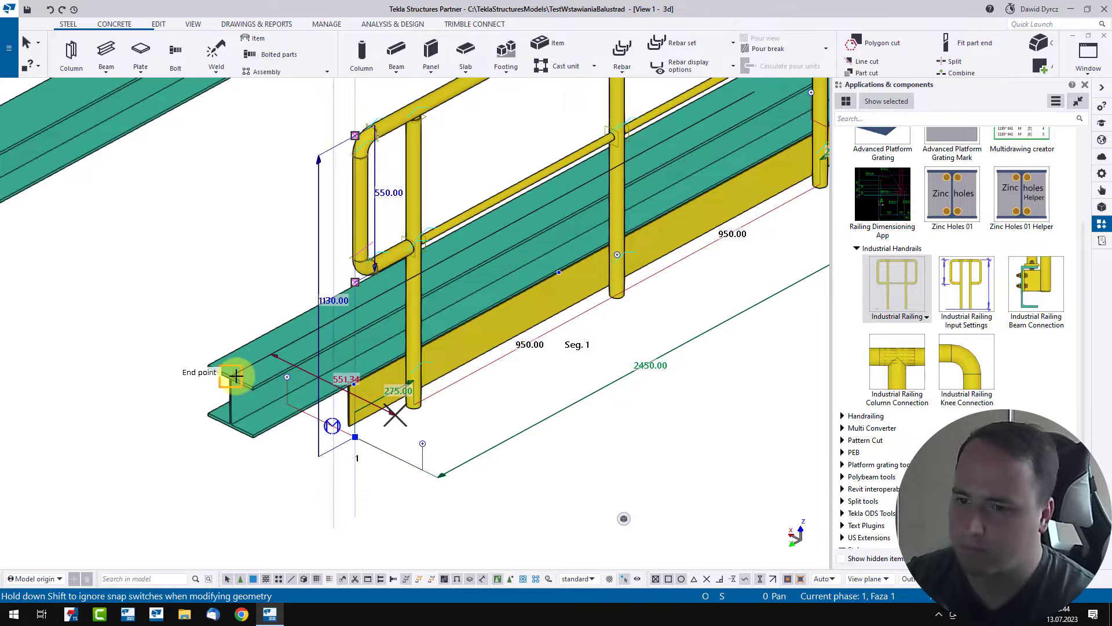
pyautogui.scroll(-5, 343, 368)
pyautogui.keyDown('ctrl'); pyautogui.moveTo(375, 351); pyautogui.dragTo(430, 398, button='middle'); pyautogui.keyUp('ctrl')
pyautogui.scroll(2, 358, 316)
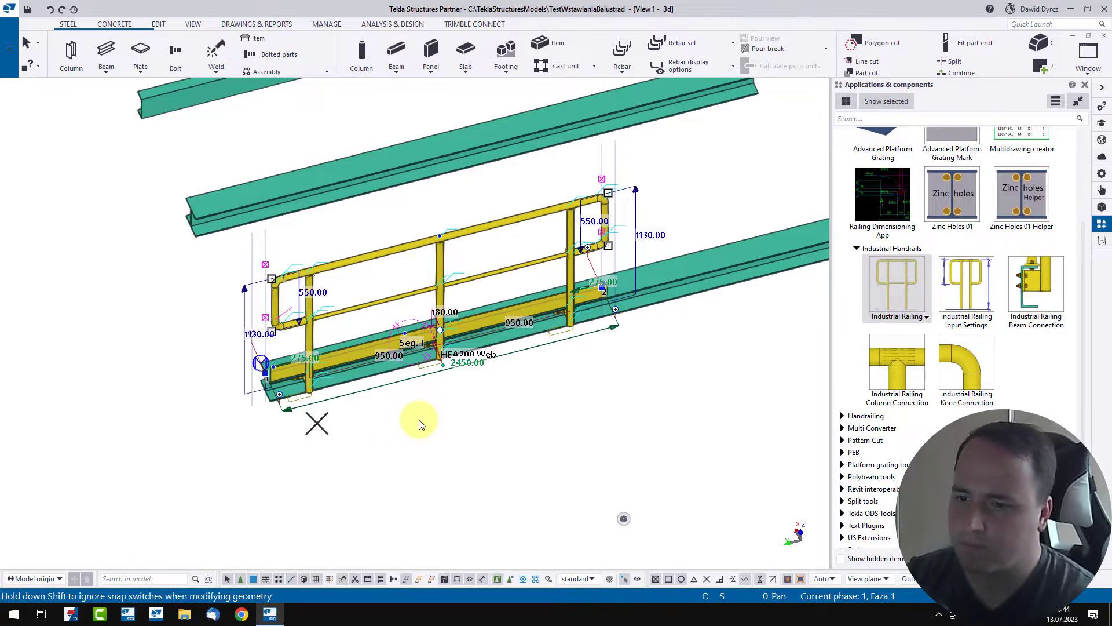
# Stretch the railing's end along the beam, trying a 1650 mm length and finishing at 2250 mm
pyautogui.moveTo(533, 420); pyautogui.dragTo(452, 486, button='middle')
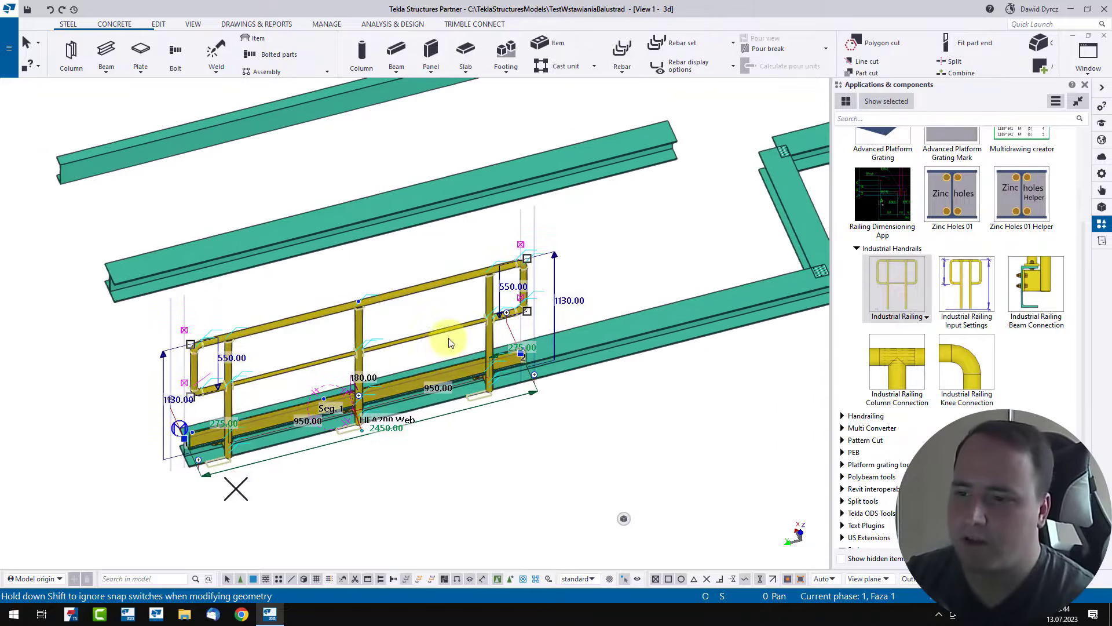
pyautogui.keyDown('ctrl'); pyautogui.moveTo(381, 349); pyautogui.dragTo(343, 346, button='middle'); pyautogui.keyUp('ctrl')
pyautogui.scroll(3, 510, 463)
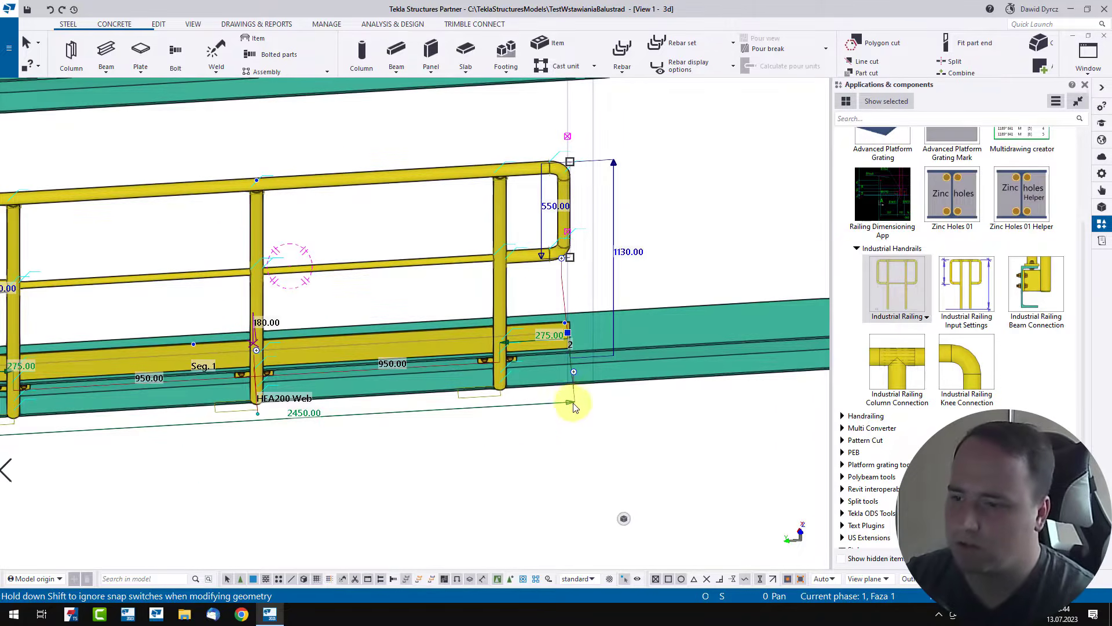
pyautogui.moveTo(570, 404); pyautogui.dragTo(468, 415)
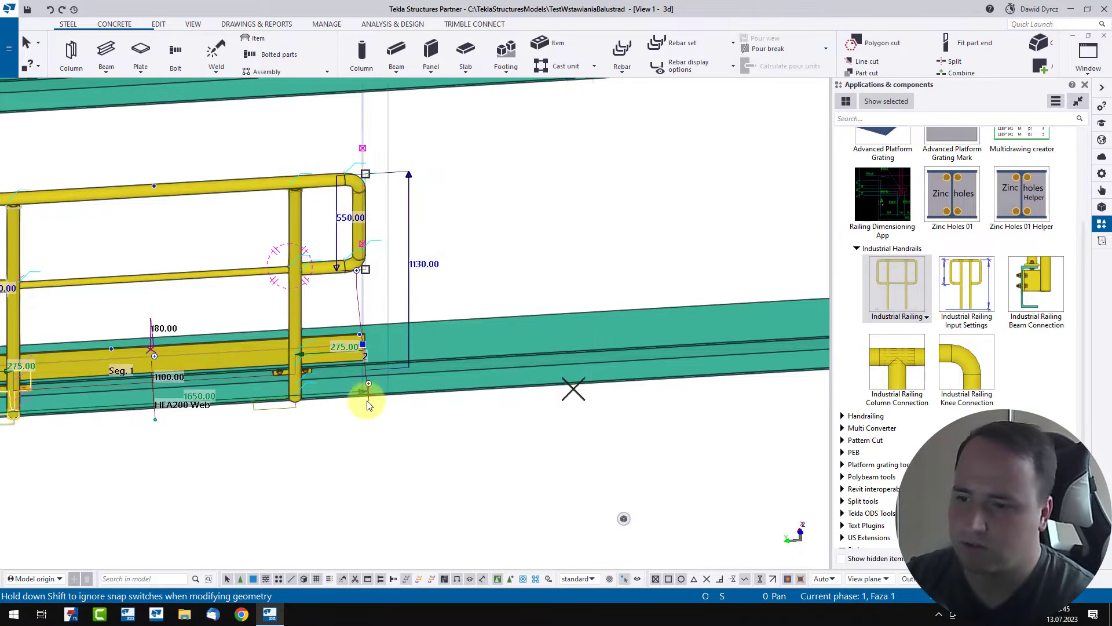
pyautogui.moveTo(365, 392); pyautogui.dragTo(650, 404)
pyautogui.scroll(-2, 446, 427)
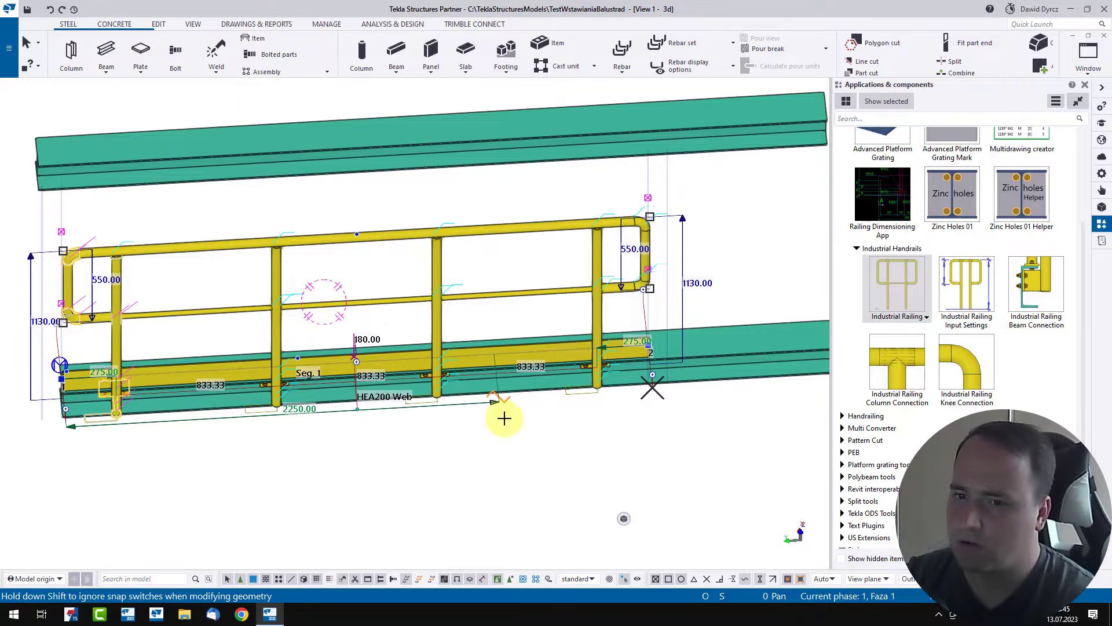
pyautogui.moveTo(504, 418); pyautogui.dragTo(501, 417)
pyautogui.keyDown('ctrl'); pyautogui.moveTo(340, 376); pyautogui.dragTo(469, 376, button='middle'); pyautogui.keyUp('ctrl')
pyautogui.scroll(2, 549, 228)
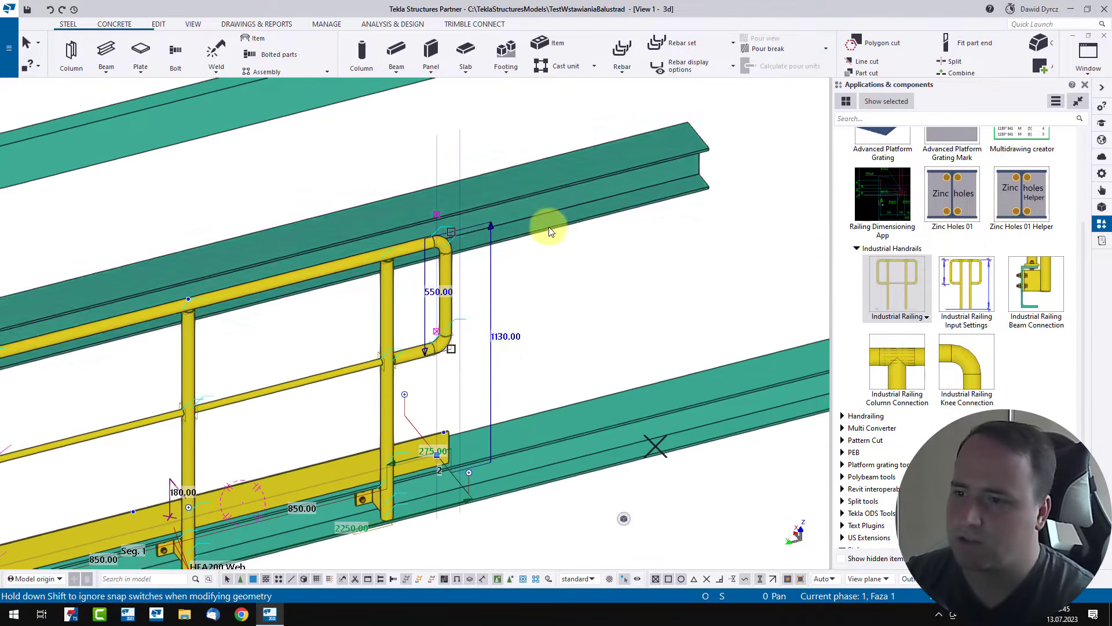
# Capture the area around the railing's end, mark its vertical guide lines with two red arrows and discard the capture
pyautogui.keyDown('ctrl'); pyautogui.moveTo(549, 230); pyautogui.dragTo(454, 246, button='middle'); pyautogui.keyUp('ctrl')
pyautogui.keyDown('ctrl'); pyautogui.moveTo(455, 188); pyautogui.dragTo(453, 209, button='middle'); pyautogui.keyUp('ctrl')
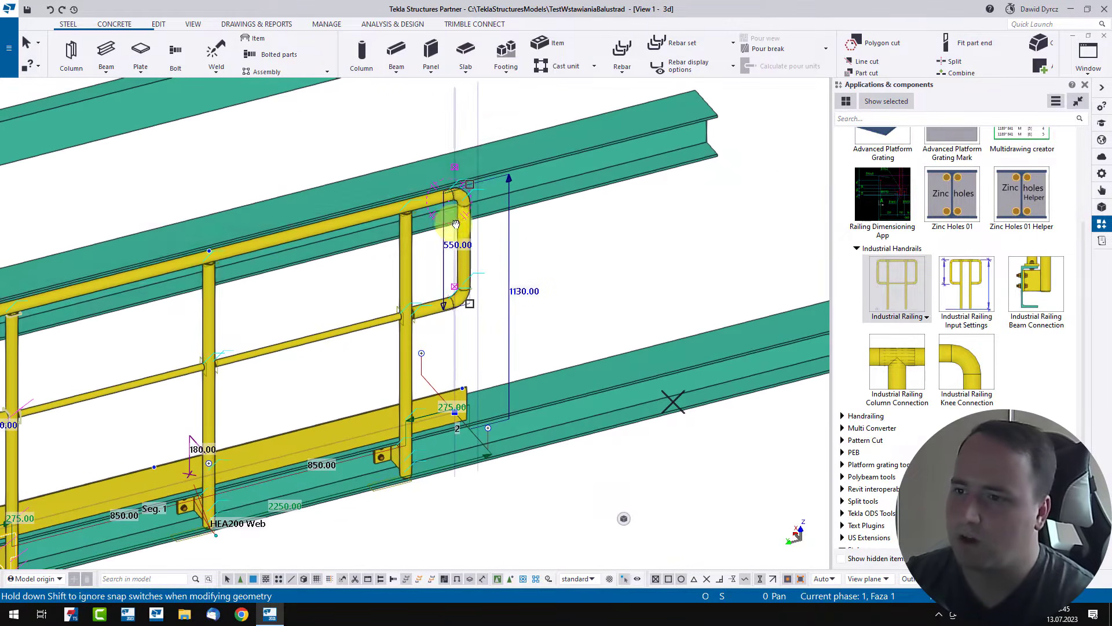
pyautogui.moveTo(503, 129); pyautogui.dragTo(461, 191, button='middle')
pyautogui.press('Print')
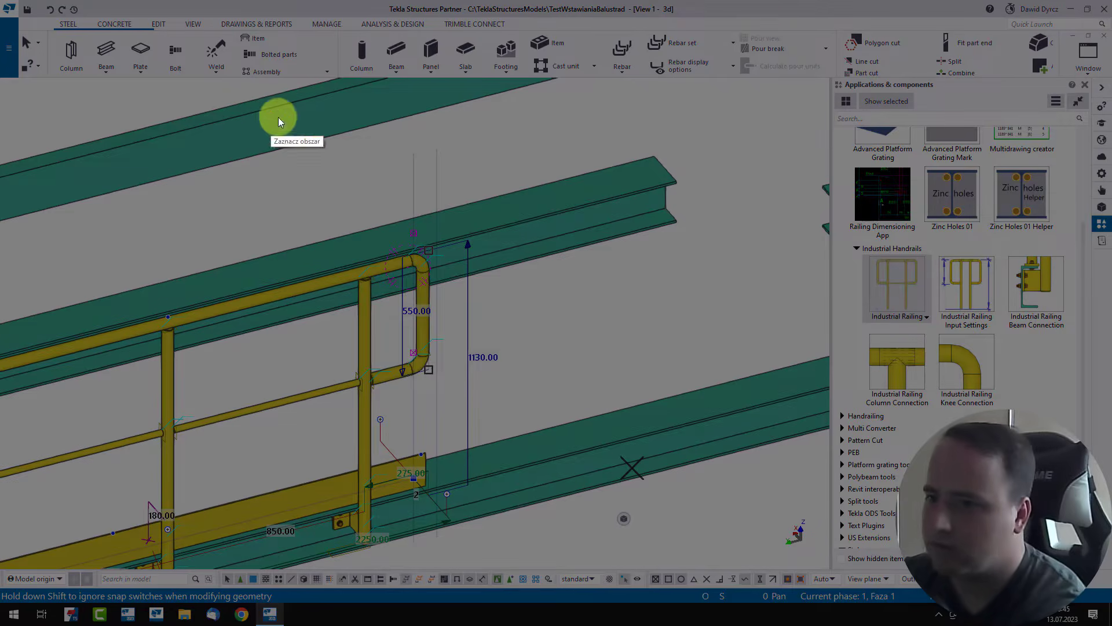
pyautogui.moveTo(287, 123); pyautogui.dragTo(612, 395)
pyautogui.click(628, 316)
pyautogui.moveTo(536, 144); pyautogui.dragTo(423, 180)
pyautogui.moveTo(571, 160); pyautogui.dragTo(510, 177)
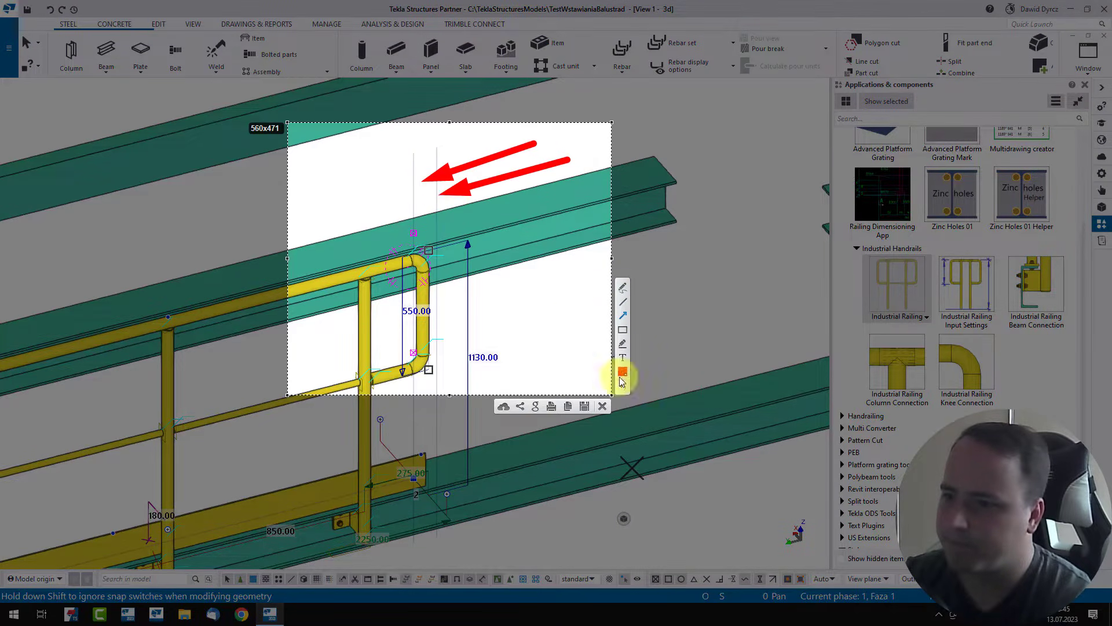
pyautogui.click(603, 406)
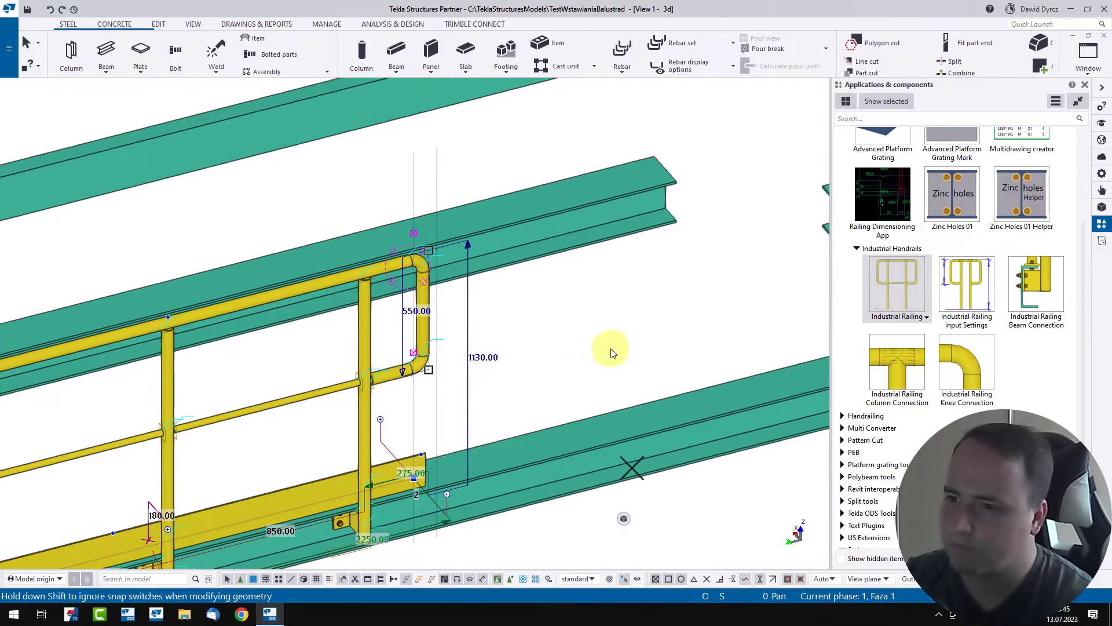
# Move the railing's end by its vertical guide line, first to 2700 mm and finally to a 2100 mm length
pyautogui.click(437, 162)
pyautogui.click(548, 141)
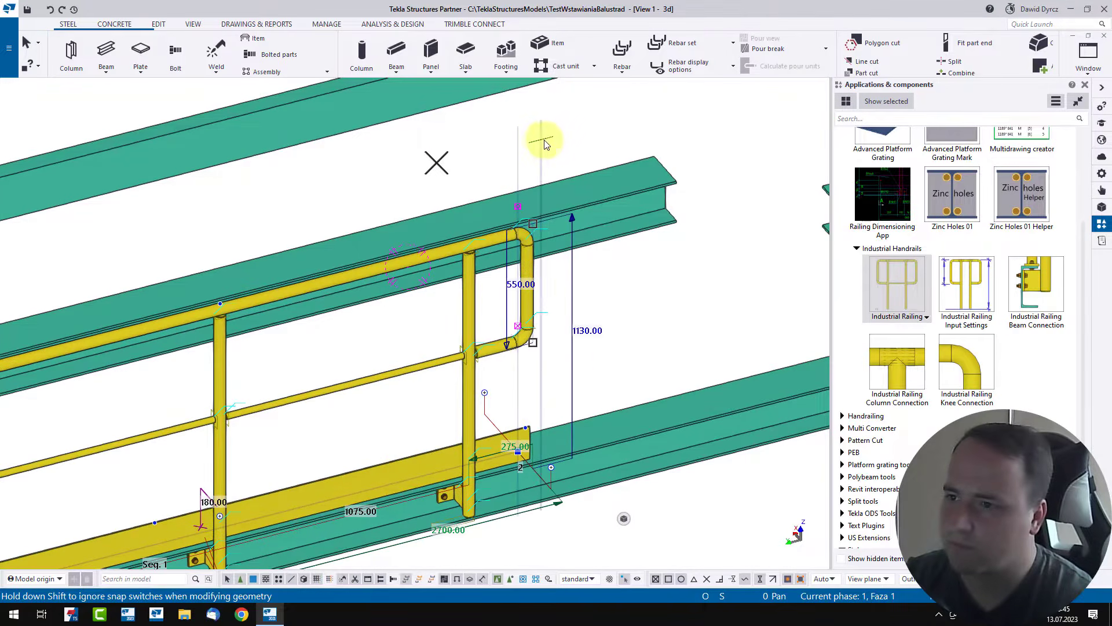
pyautogui.click(515, 145)
pyautogui.click(378, 171)
# Move the railing's start by its vertical guide line, trying 1600 mm and finishing at a 2000 mm length
pyautogui.scroll(-3, 418, 181)
pyautogui.keyDown('ctrl'); pyautogui.moveTo(414, 194); pyautogui.dragTo(595, 287, button='middle'); pyautogui.keyUp('ctrl')
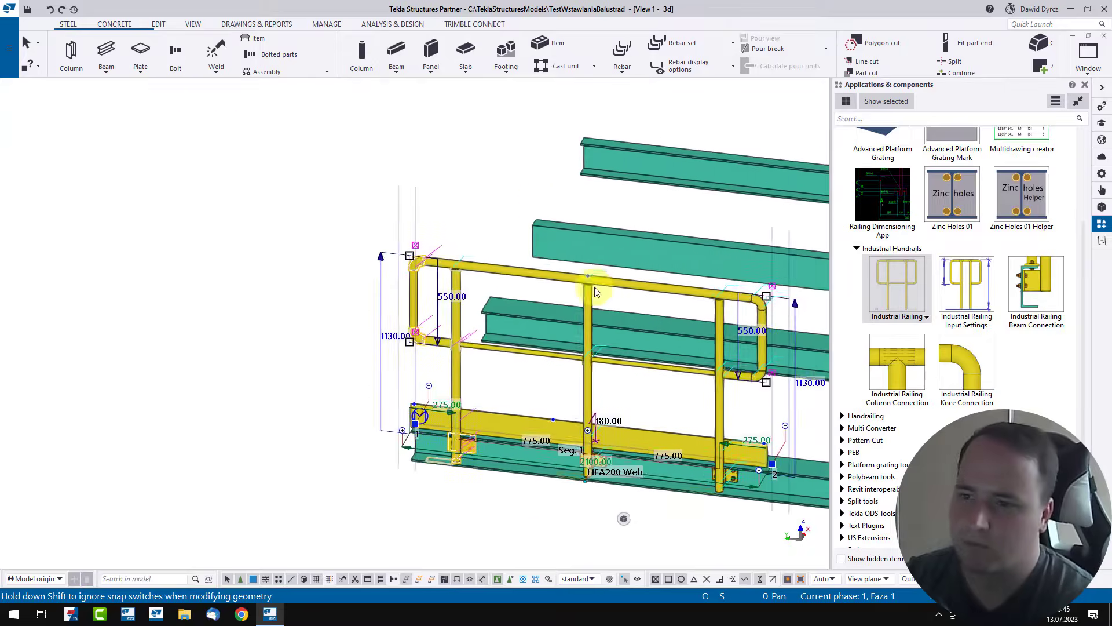
pyautogui.scroll(2, 542, 212)
pyautogui.click(357, 199)
pyautogui.click(473, 217)
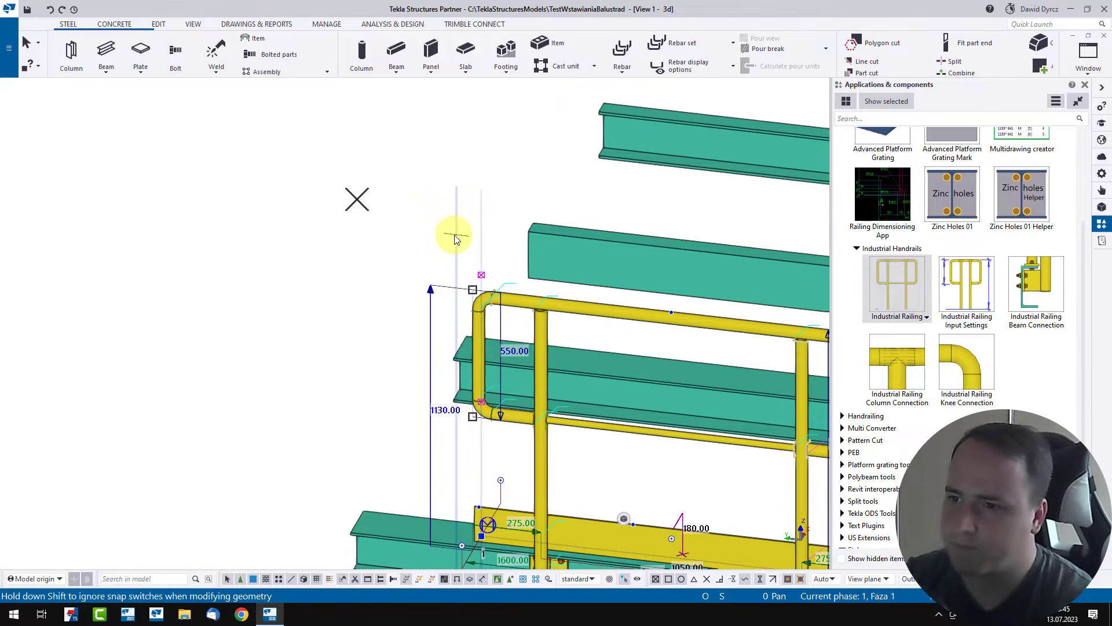
pyautogui.click(456, 234)
pyautogui.click(363, 221)
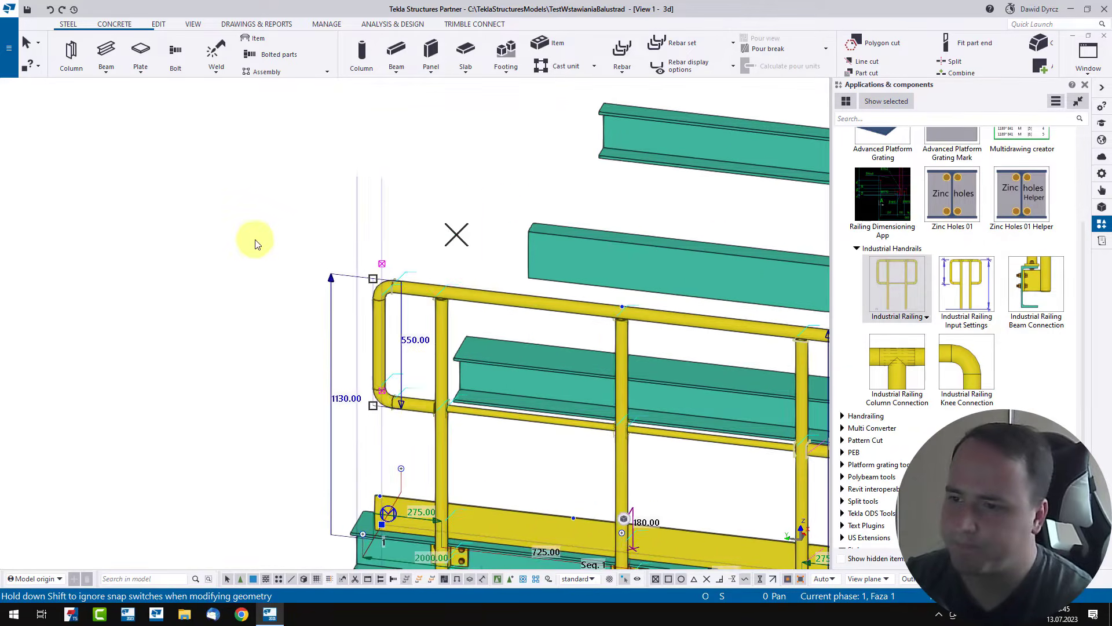
# Copy the railing 2000 mm along the HEA200 beam, from its start point to its end point
pyautogui.scroll(-2, 254, 240)
pyautogui.moveTo(526, 406)
pyautogui.keyDown('ctrl'); pyautogui.mouseDown(button='middle')
pyautogui.moveTo(566, 416)
pyautogui.moveTo(744, 373)
pyautogui.moveTo(547, 411)
pyautogui.mouseUp(button='middle'); pyautogui.keyUp('ctrl')
pyautogui.scroll(5, 443, 360)
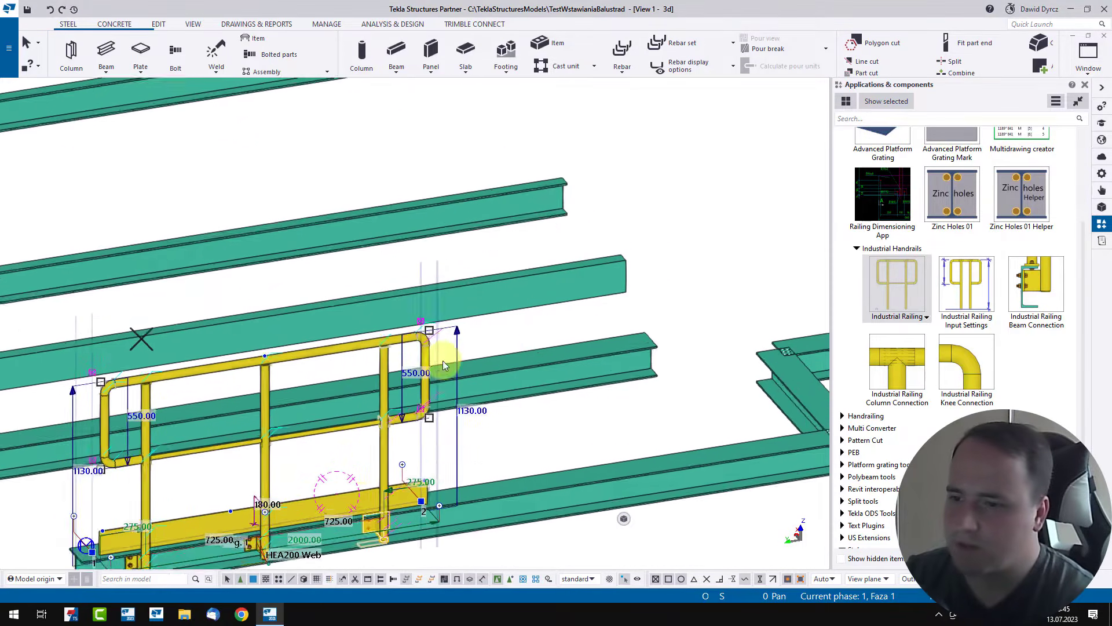
pyautogui.keyDown('ctrl'); pyautogui.moveTo(399, 351); pyautogui.dragTo(410, 380, button='middle'); pyautogui.keyUp('ctrl')
pyautogui.scroll(-3, 491, 325)
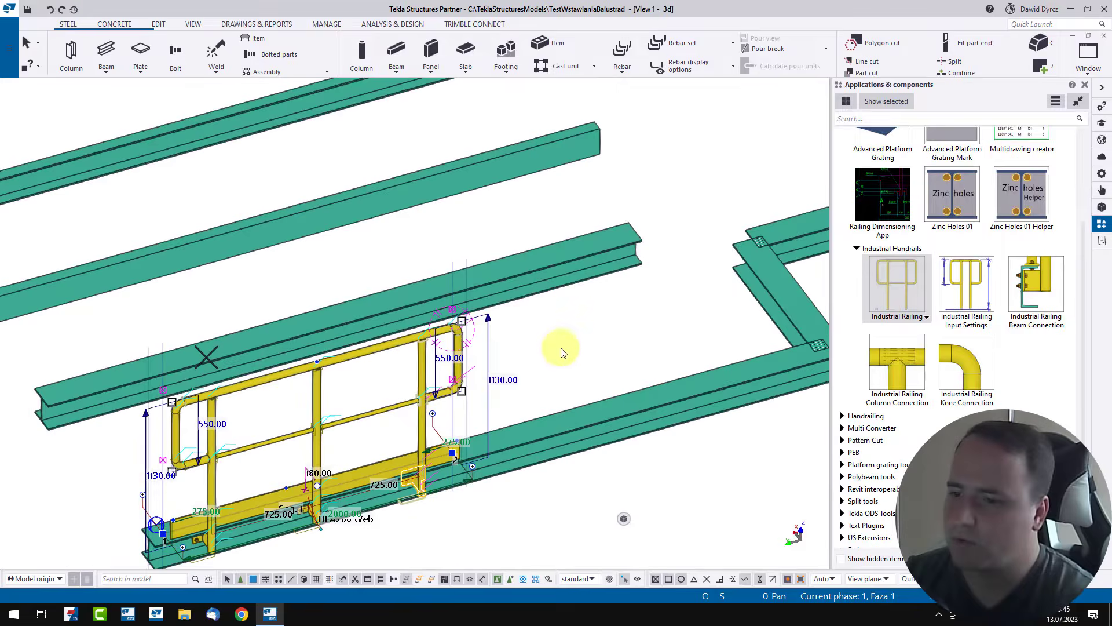
pyautogui.click(562, 349)
pyautogui.click(426, 425)
pyautogui.scroll(2, 199, 470)
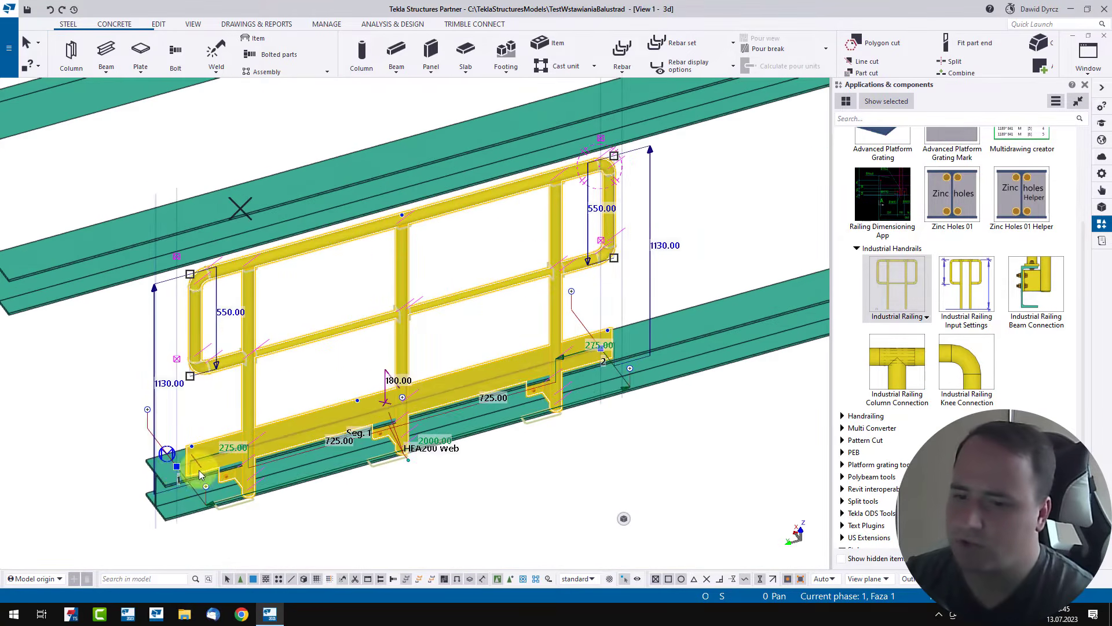
pyautogui.hotkey('ctrl', 'c')
pyautogui.click(220, 461)
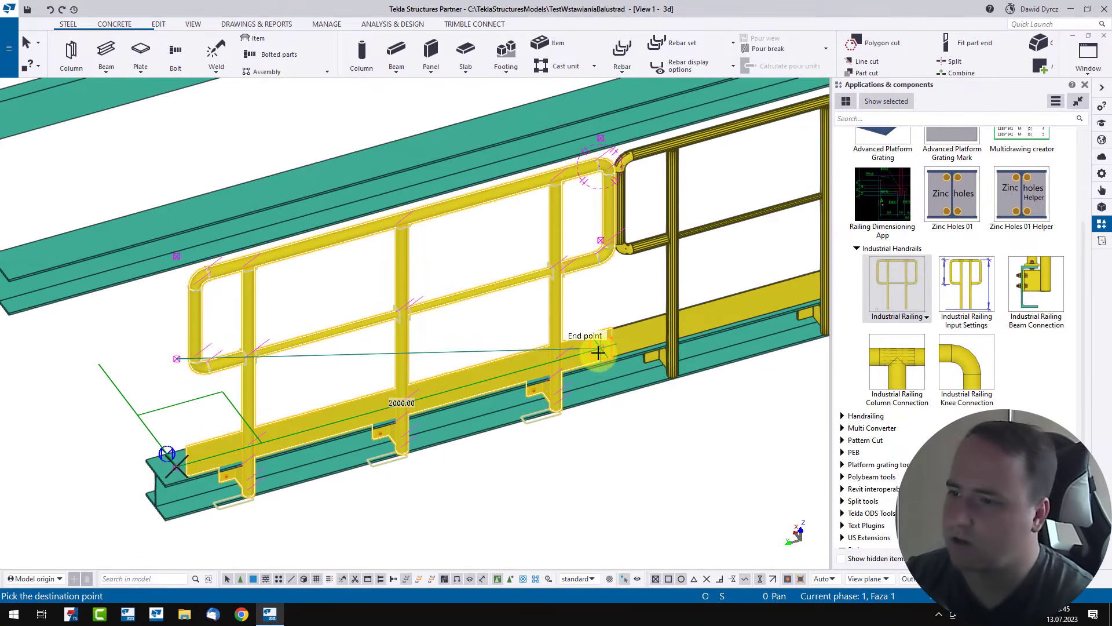
pyautogui.click(601, 349)
pyautogui.scroll(-2, 699, 436)
pyautogui.click(741, 444)
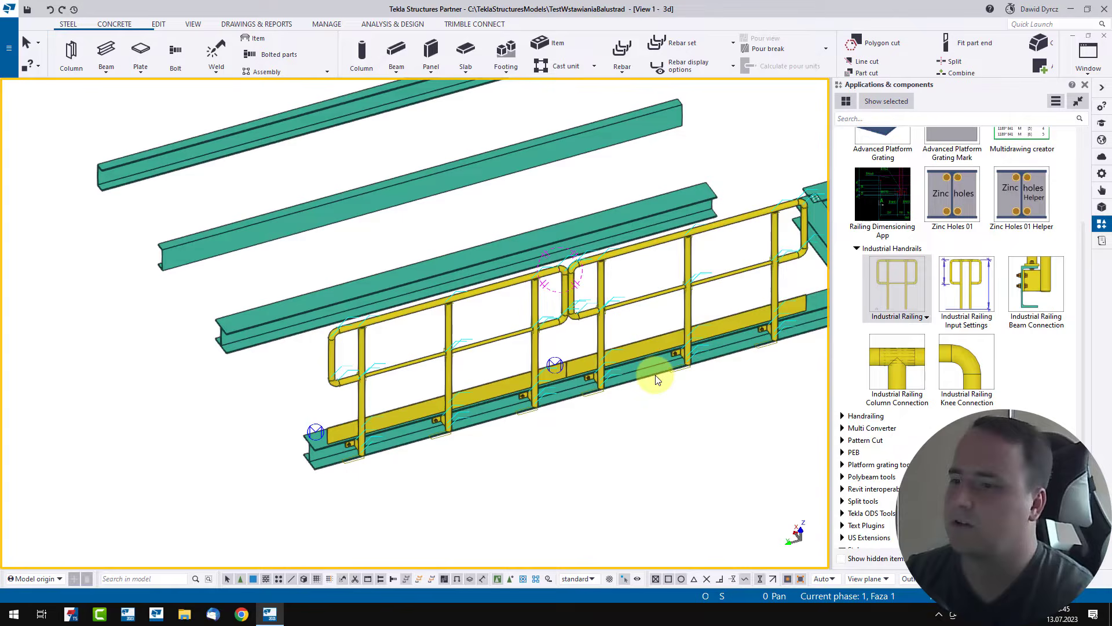
# Pull back the start of the copied railing, leaving a gap of about 76 mm to the first railing
pyautogui.click(605, 333)
pyautogui.keyDown('ctrl'); pyautogui.moveTo(622, 339); pyautogui.dragTo(594, 325, button='middle'); pyautogui.keyUp('ctrl')
pyautogui.scroll(5, 552, 264)
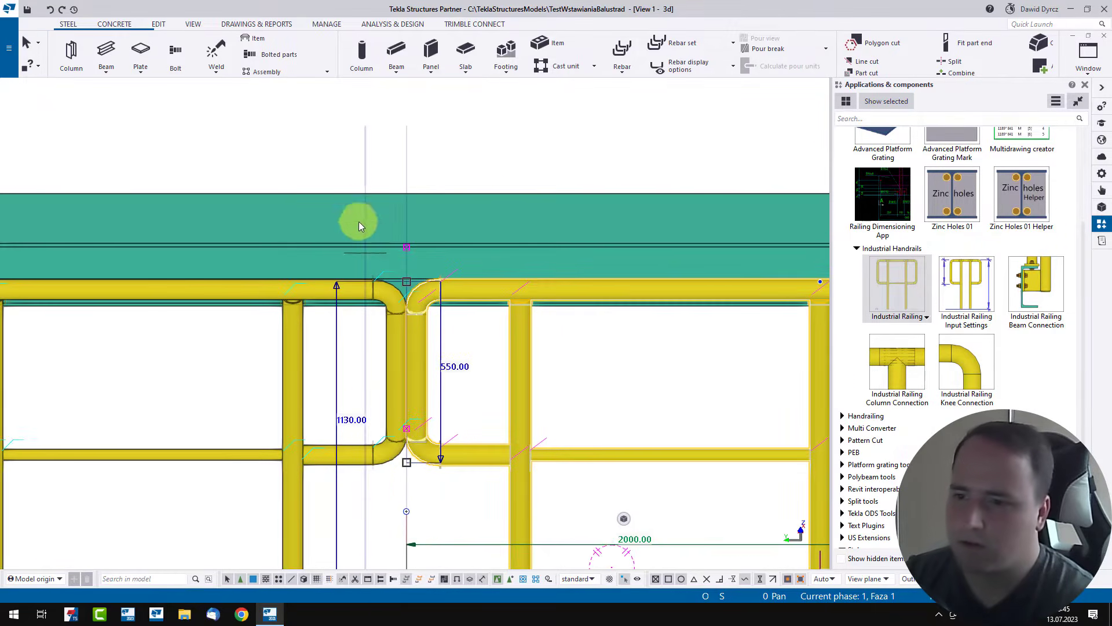
pyautogui.moveTo(359, 200)
pyautogui.mouseDown()
pyautogui.moveTo(405, 286)
pyautogui.moveTo(393, 313)
pyautogui.mouseUp()
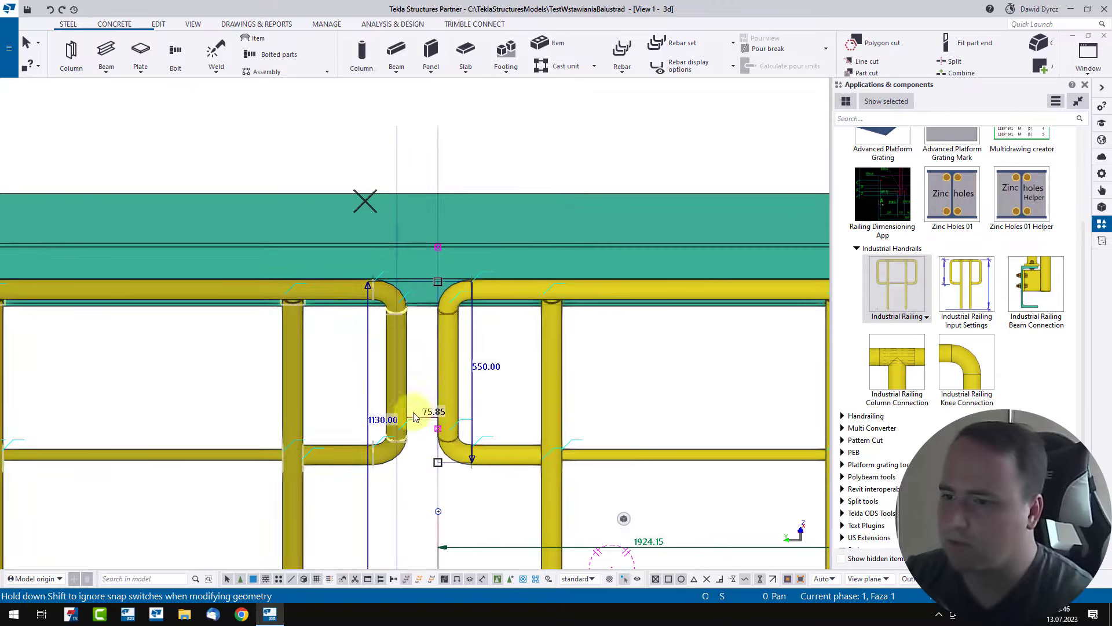
pyautogui.scroll(-2, 399, 397)
pyautogui.keyDown('ctrl'); pyautogui.moveTo(399, 395); pyautogui.dragTo(416, 407, button='middle'); pyautogui.keyUp('ctrl')
pyautogui.scroll(3, 454, 382)
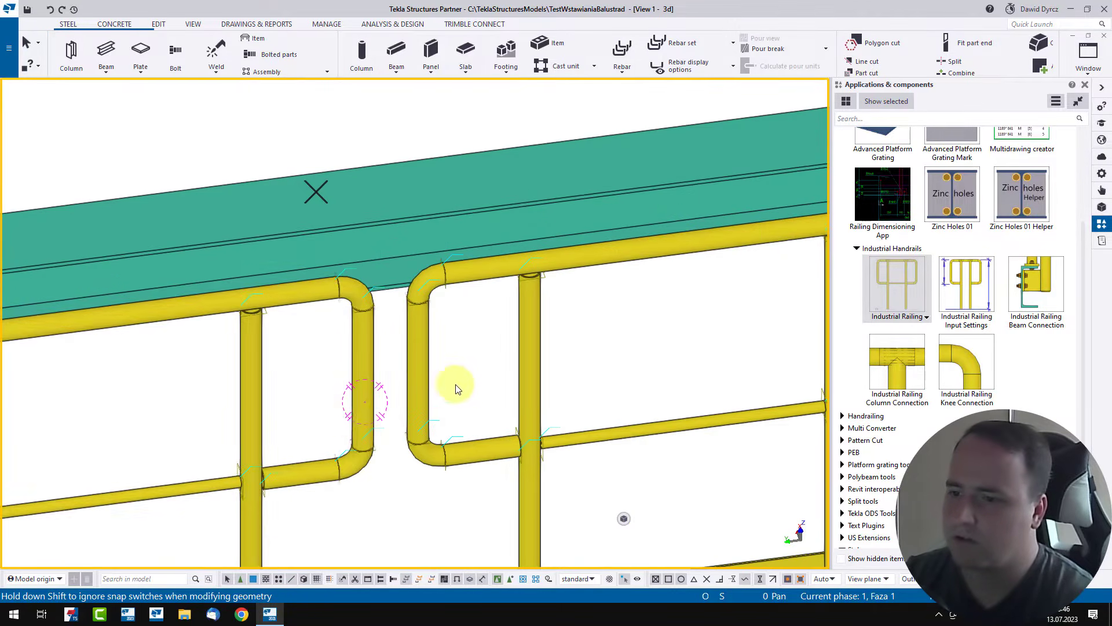
# Examine the gap and its dimension between the end loops of the two adjoining railings
pyautogui.scroll(-6, 512, 389)
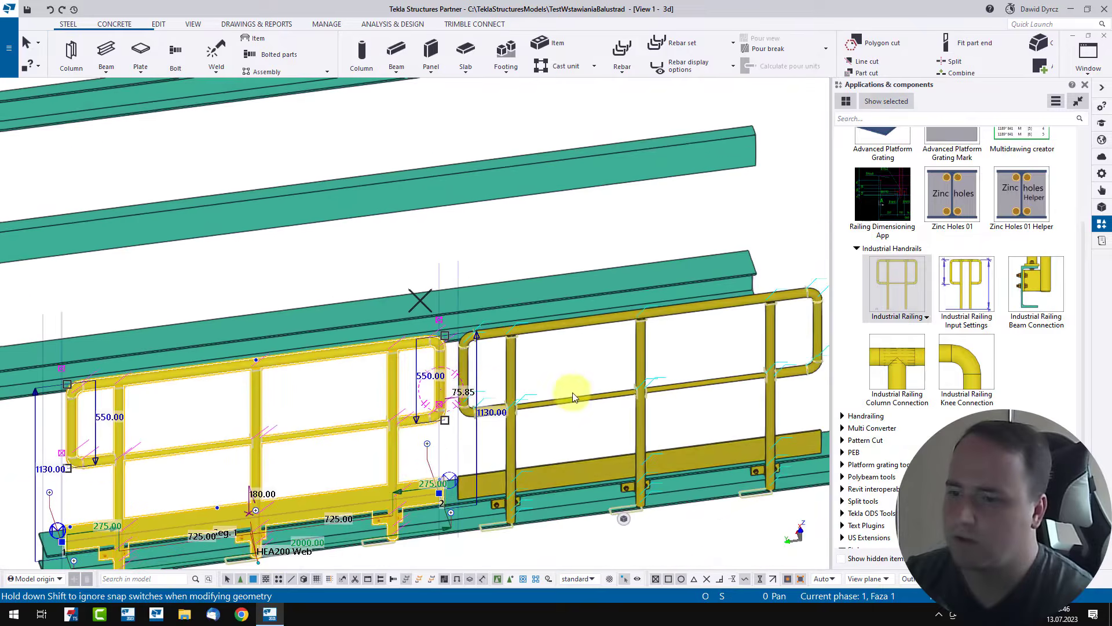
pyautogui.click(571, 394)
pyautogui.scroll(5, 524, 417)
pyautogui.keyDown('ctrl'); pyautogui.moveTo(335, 439); pyautogui.dragTo(399, 456, button='middle'); pyautogui.keyUp('ctrl')
pyautogui.scroll(1, 382, 450)
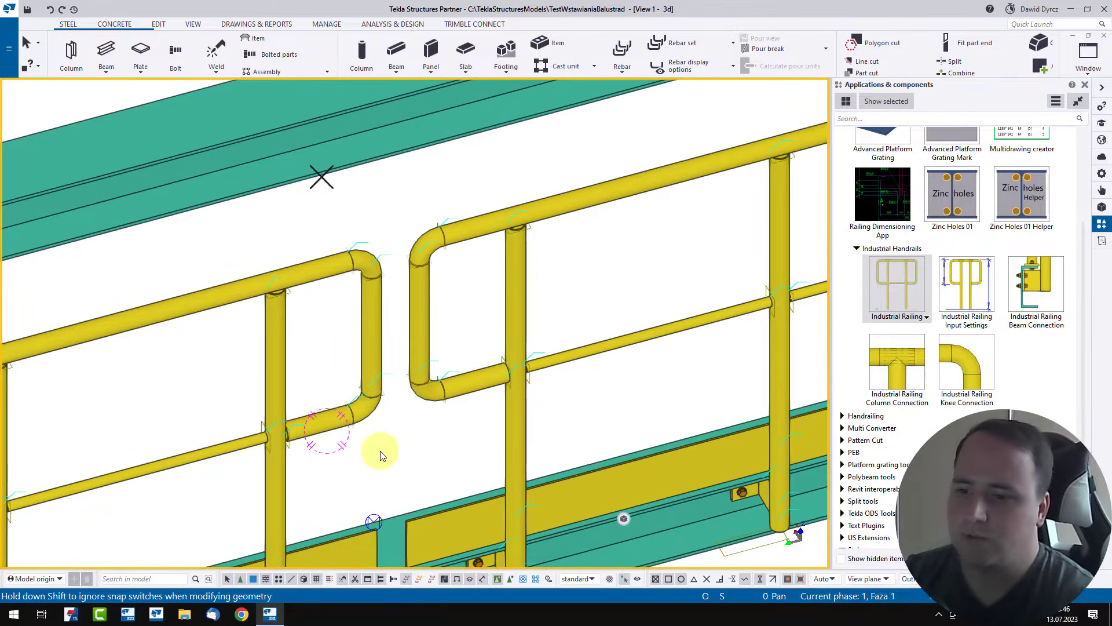
pyautogui.click(334, 429)
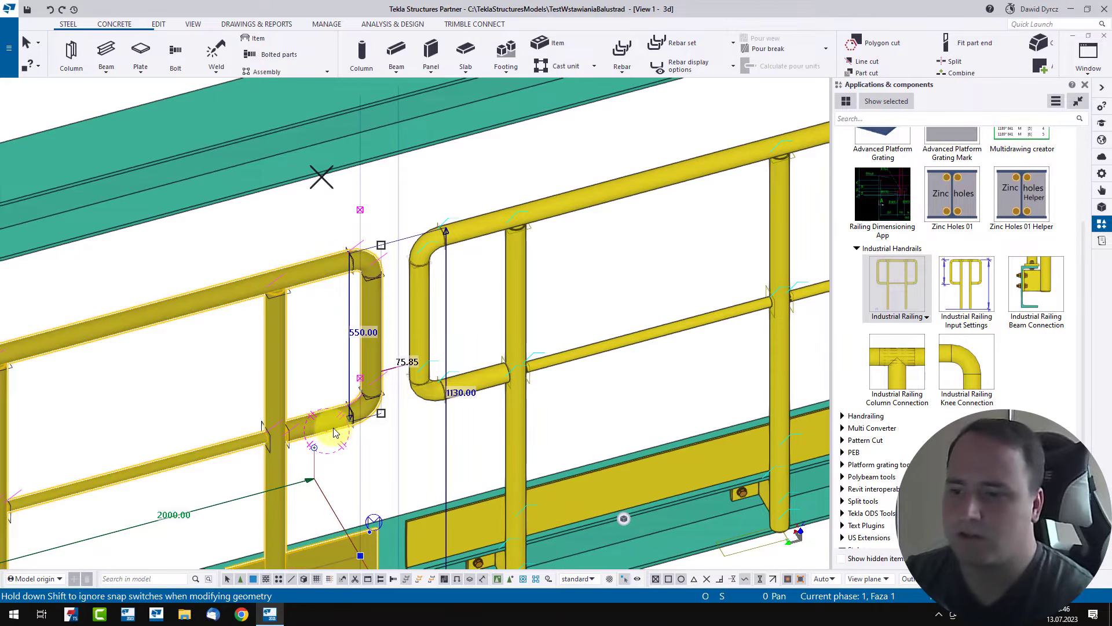
pyautogui.scroll(3, 408, 378)
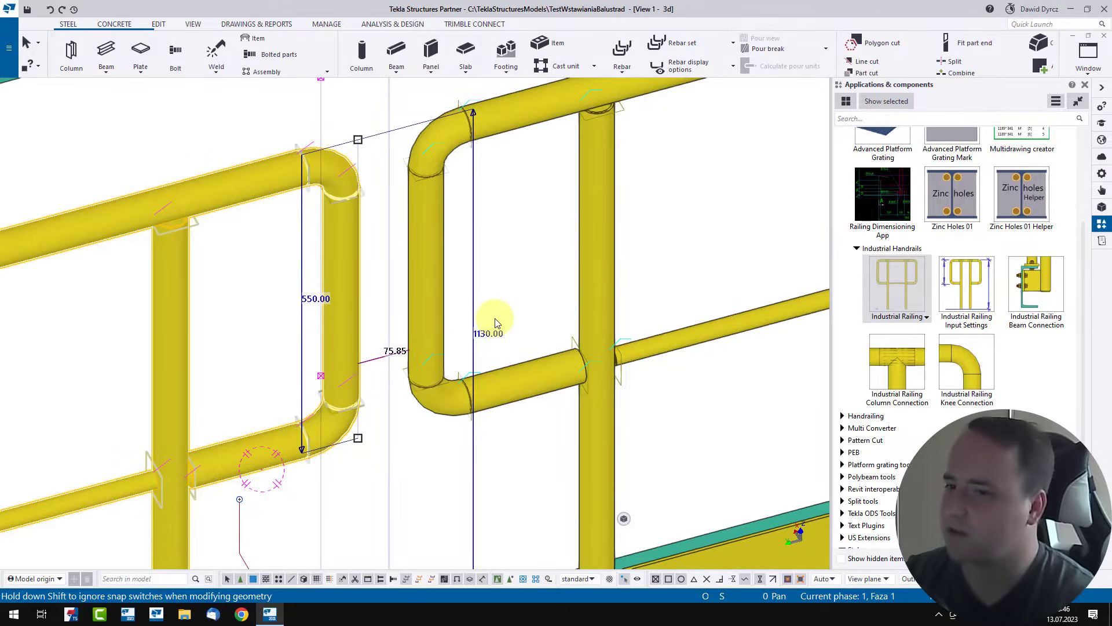
pyautogui.scroll(-3, 468, 364)
pyautogui.keyDown('ctrl'); pyautogui.moveTo(446, 355); pyautogui.dragTo(425, 422, button='middle'); pyautogui.keyUp('ctrl')
pyautogui.click(424, 421)
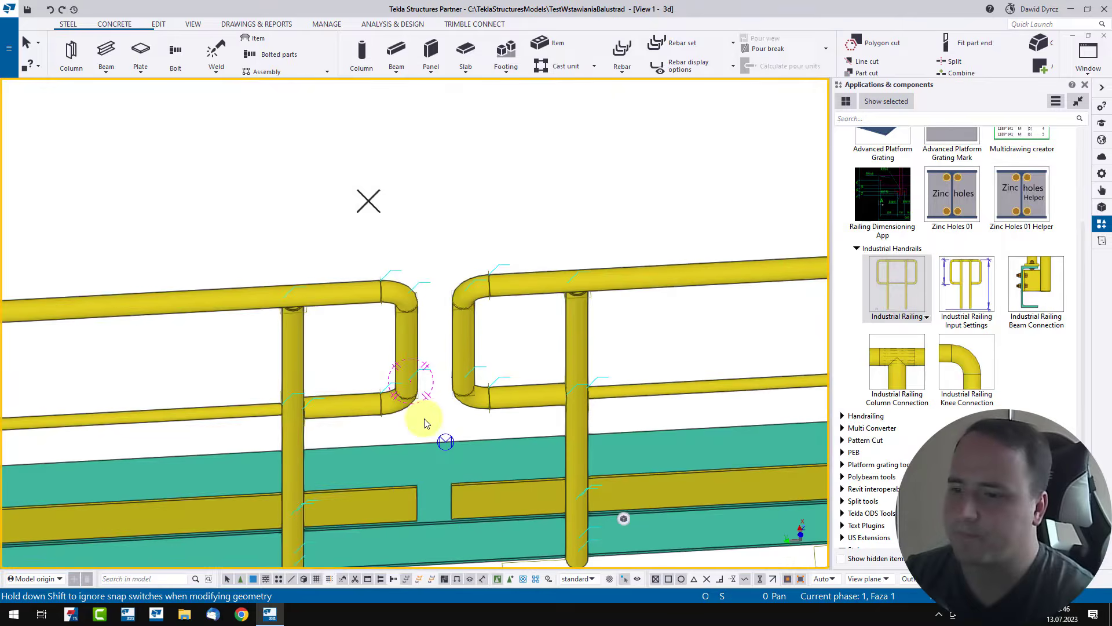
# Select the first railing and shift its end guide line, trying gaps of 100, about 54 and about 126 mm to the copied railing
pyautogui.click(402, 391)
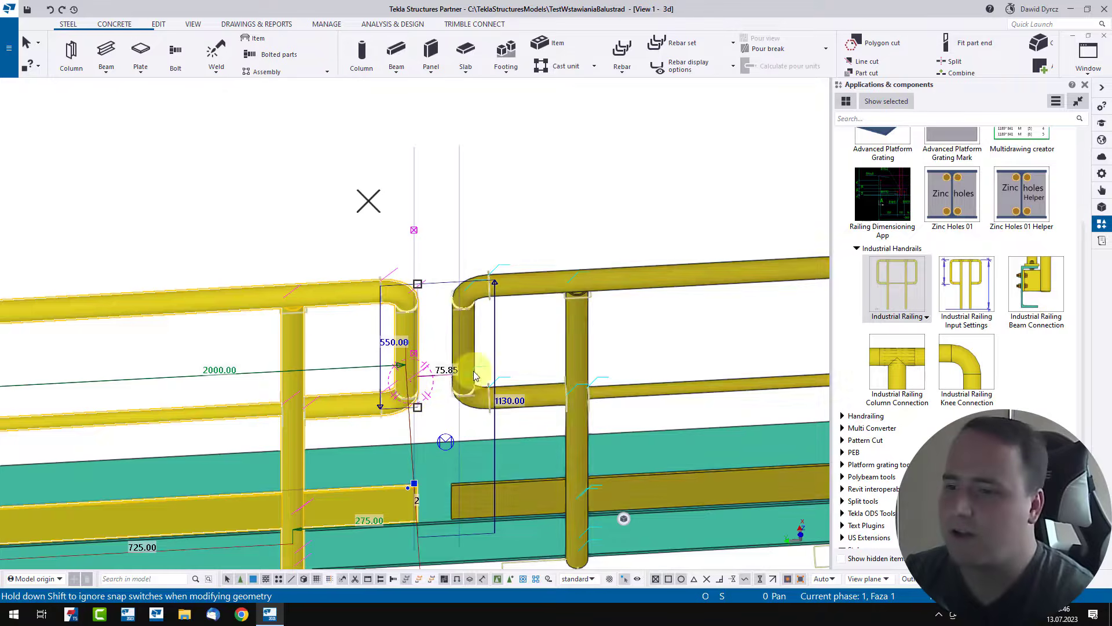
pyautogui.scroll(3, 463, 260)
pyautogui.moveTo(455, 258); pyautogui.dragTo(437, 335)
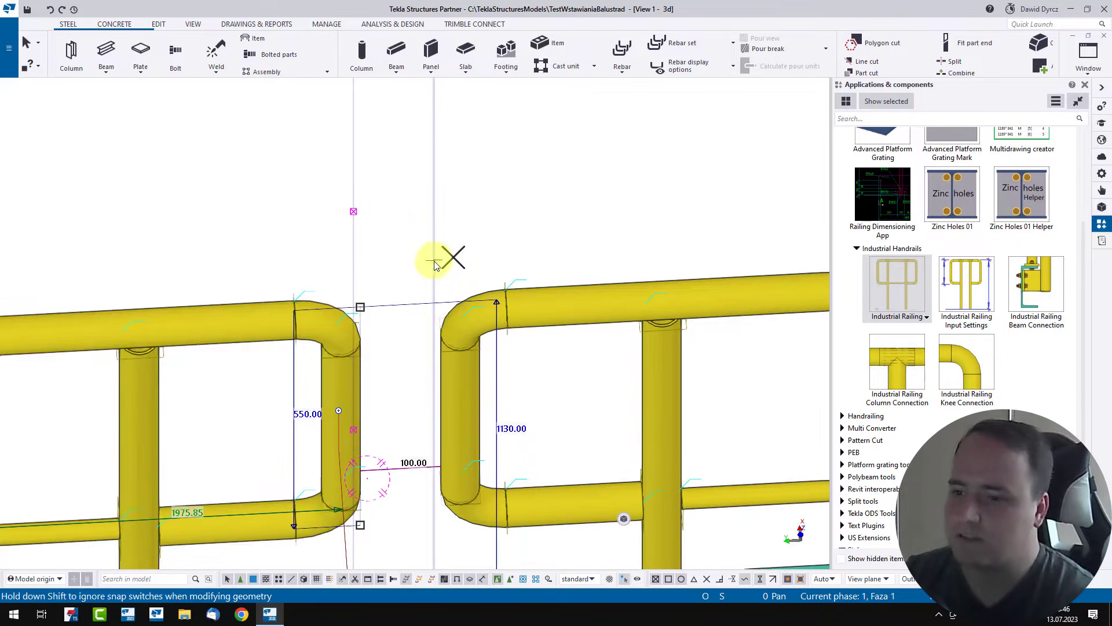
pyautogui.moveTo(436, 265); pyautogui.dragTo(482, 341)
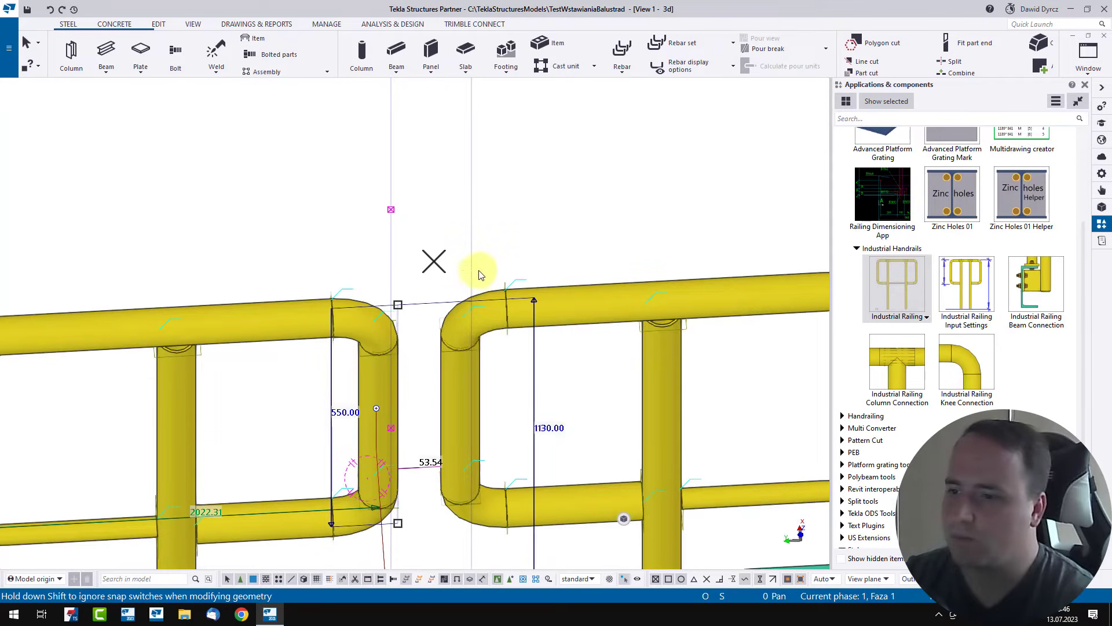
pyautogui.moveTo(474, 298); pyautogui.dragTo(464, 350)
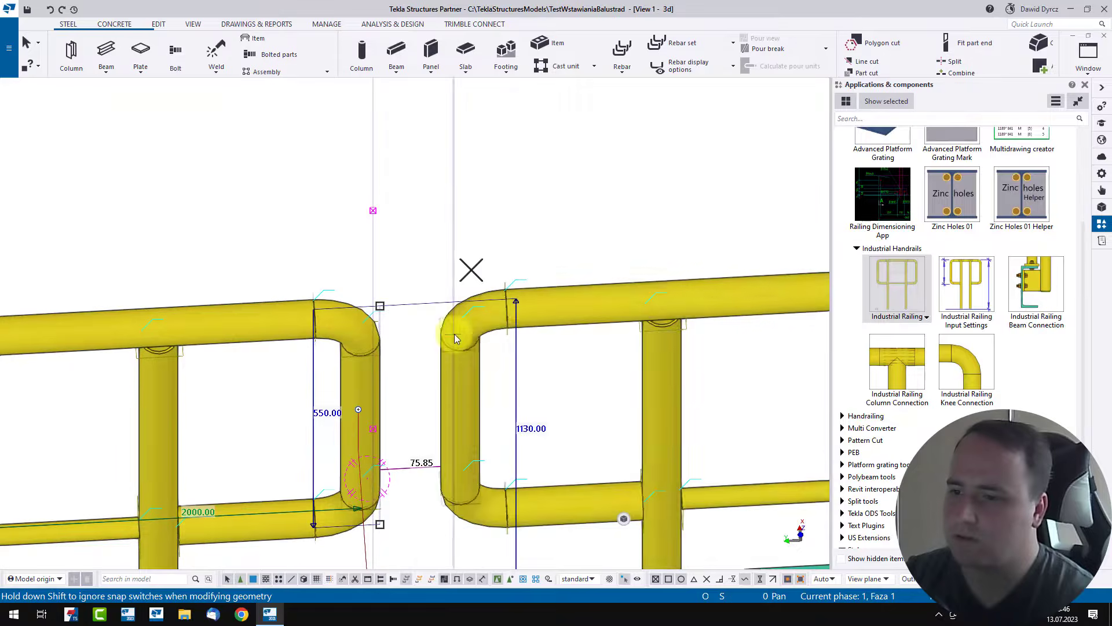
pyautogui.scroll(-2, 452, 333)
pyautogui.moveTo(430, 276); pyautogui.dragTo(476, 370)
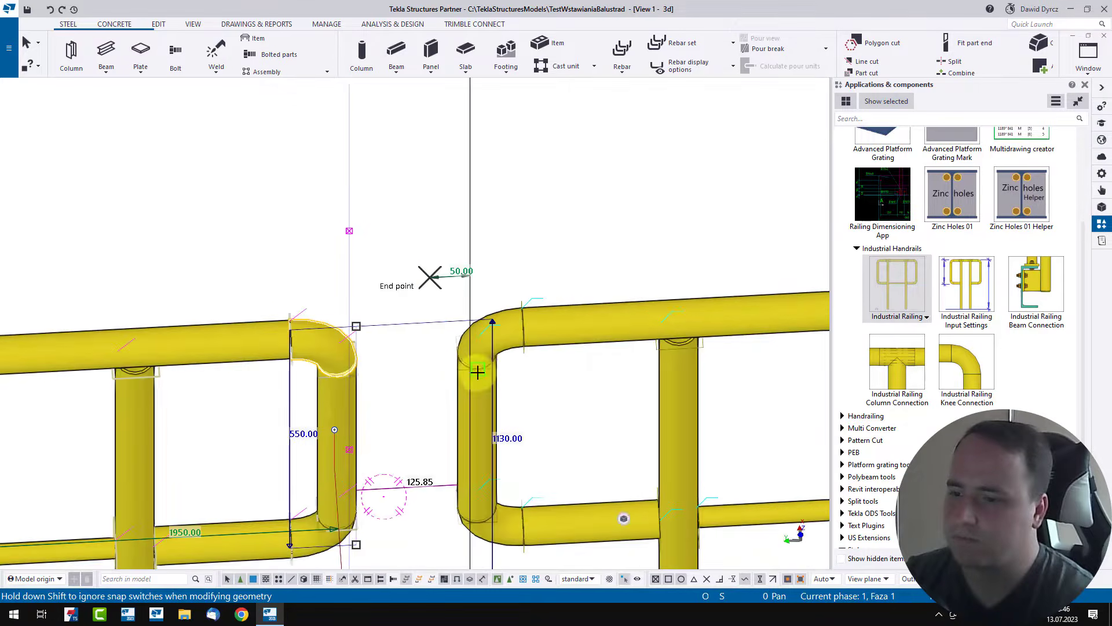
pyautogui.scroll(-1, 476, 289)
pyautogui.scroll(1, 476, 272)
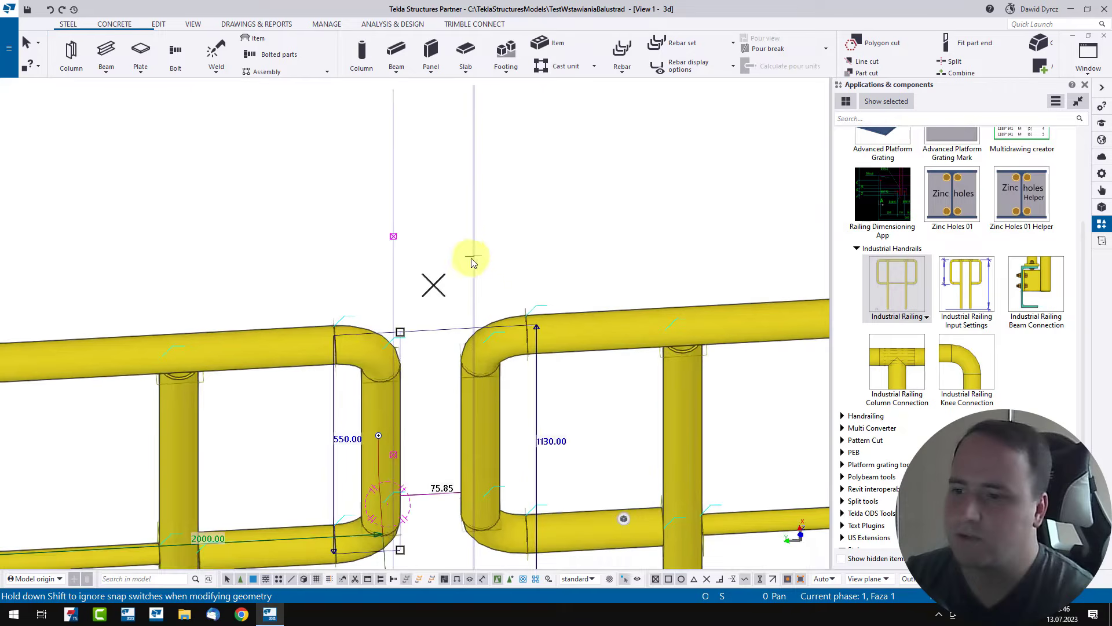
pyautogui.moveTo(443, 263); pyautogui.dragTo(470, 348)
# Select the railing on the HEA200 beam and raise the handrail height at its start to 1630 mm
pyautogui.scroll(-2, 434, 282)
pyautogui.scroll(-3, 457, 319)
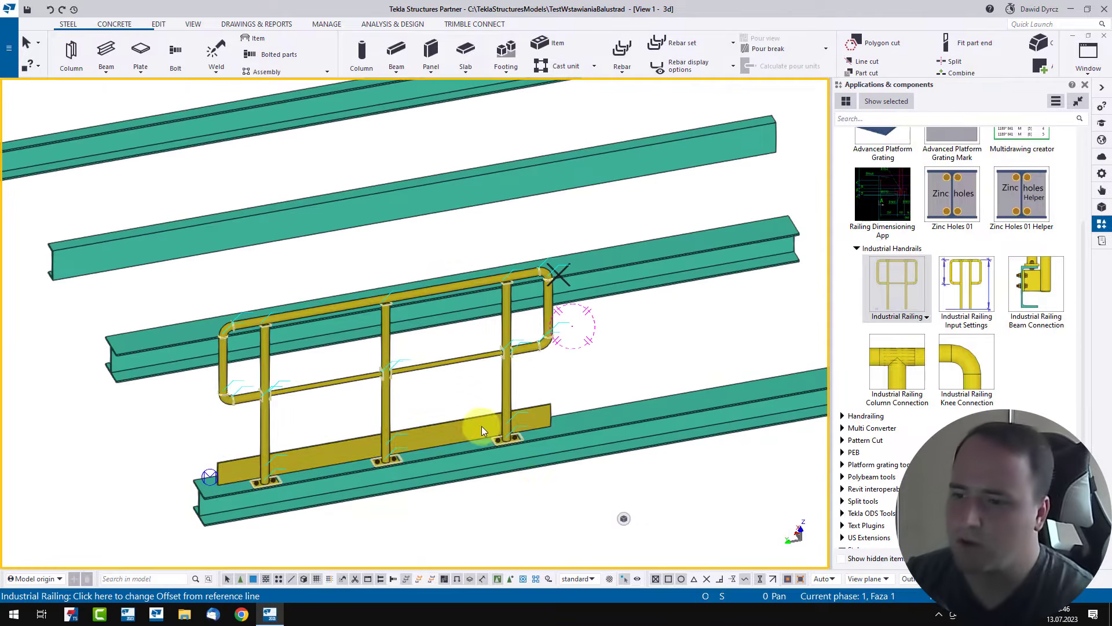
pyautogui.click(481, 425)
pyautogui.keyDown('ctrl'); pyautogui.moveTo(482, 425); pyautogui.dragTo(443, 432, button='middle'); pyautogui.keyUp('ctrl')
pyautogui.scroll(3, 443, 431)
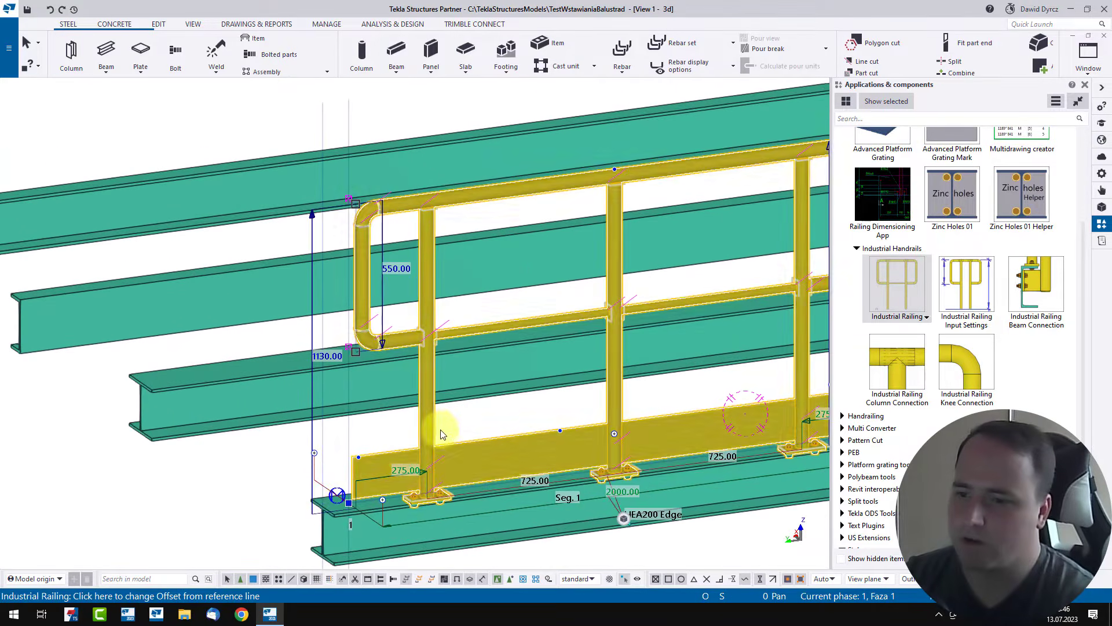
pyautogui.scroll(-2, 310, 231)
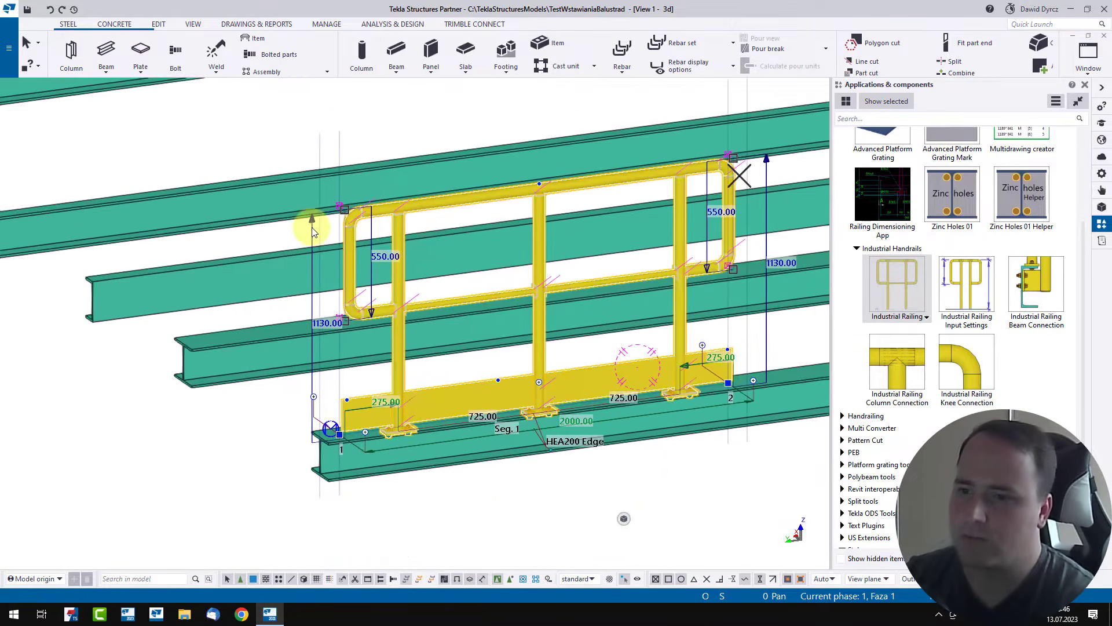
pyautogui.moveTo(315, 225); pyautogui.dragTo(328, 350, button='middle')
pyautogui.moveTo(316, 316); pyautogui.dragTo(301, 243)
pyautogui.scroll(-2, 285, 255)
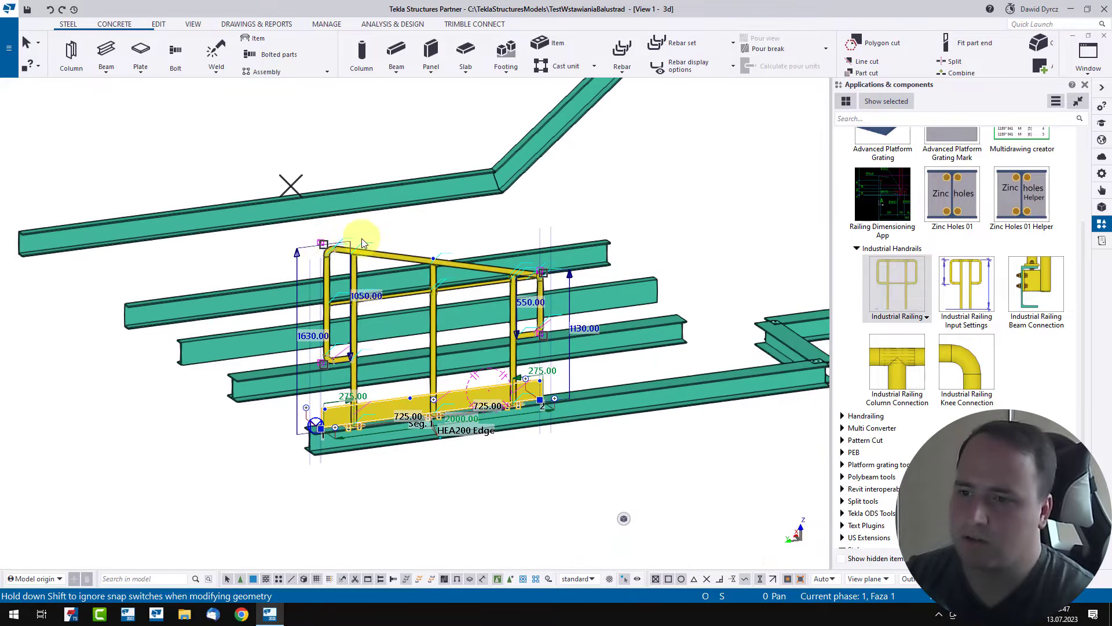
# Raise the handrail's end height to 1630 mm and on to 1930 mm, and lower its start to about 1141 mm
pyautogui.scroll(3, 408, 239)
pyautogui.moveTo(677, 295); pyautogui.dragTo(255, 246)
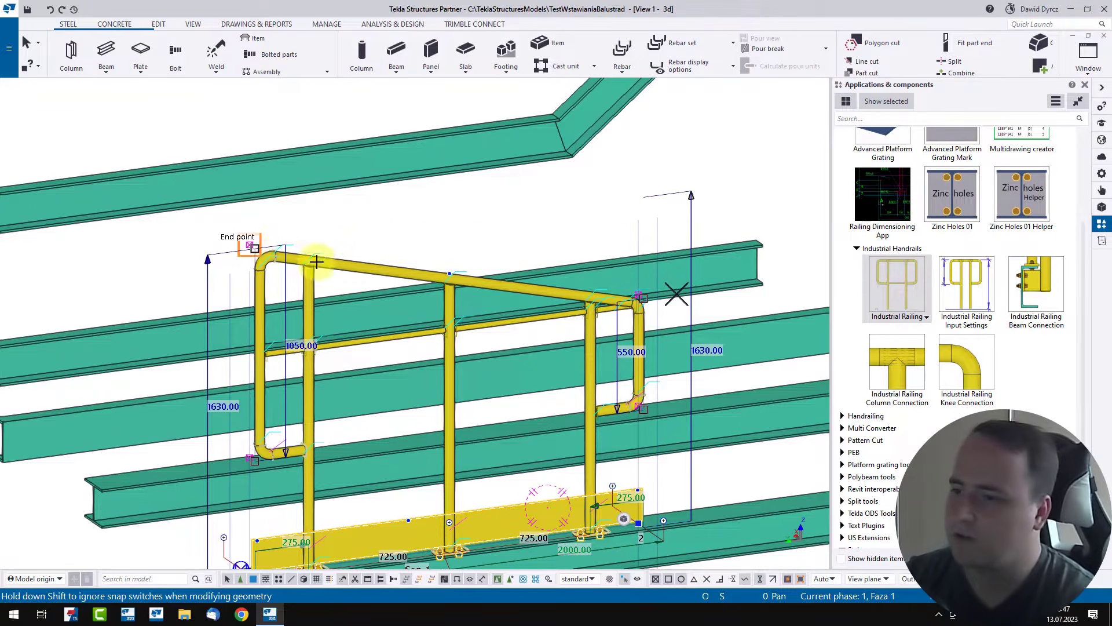
pyautogui.moveTo(692, 199); pyautogui.dragTo(695, 139)
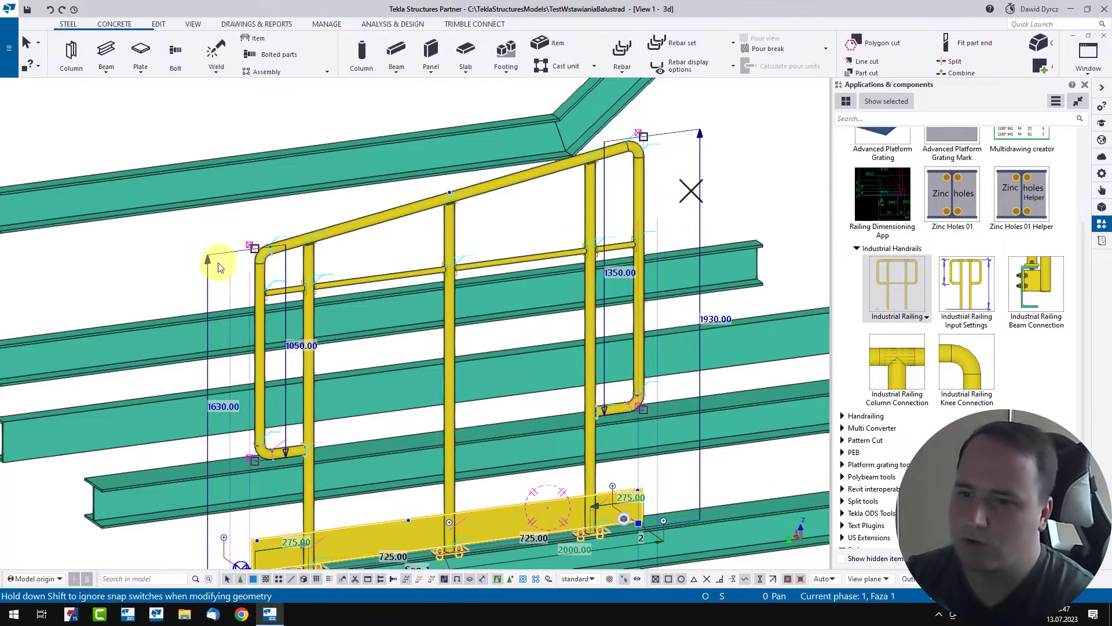
pyautogui.moveTo(219, 267); pyautogui.dragTo(211, 352)
# Add four additional handrail points along the sloping top rail
pyautogui.scroll(5, 478, 267)
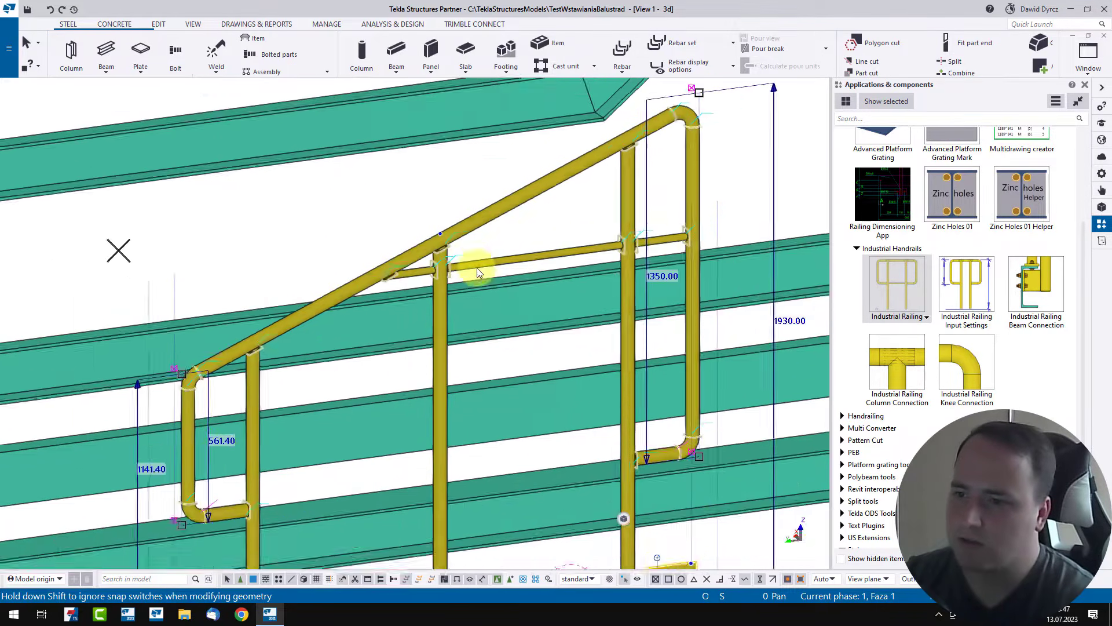
pyautogui.click(427, 229)
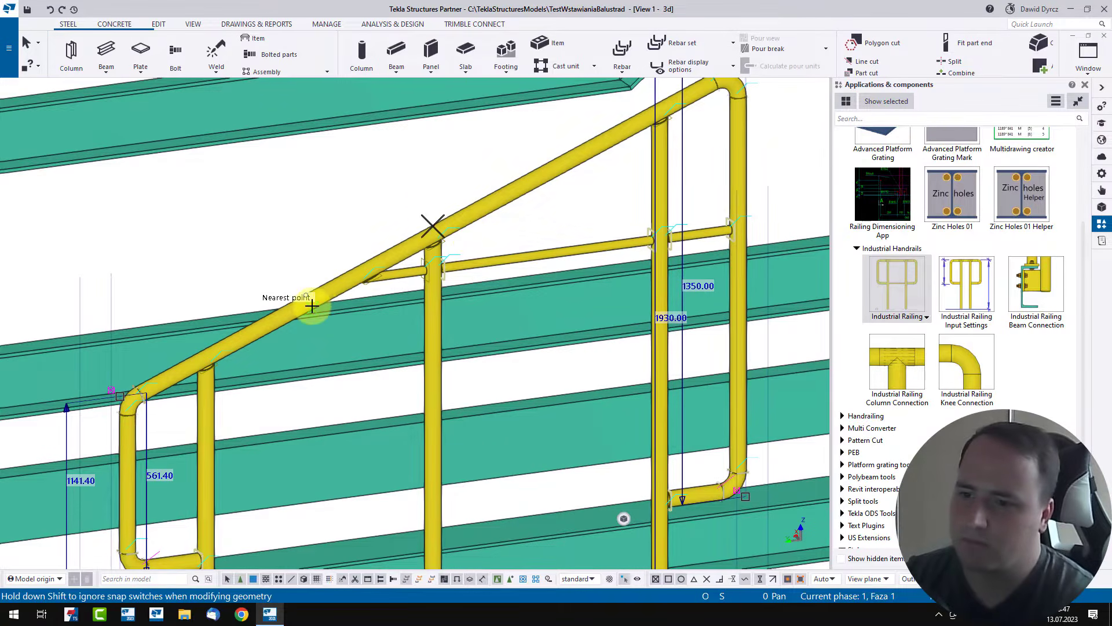
pyautogui.click(311, 306)
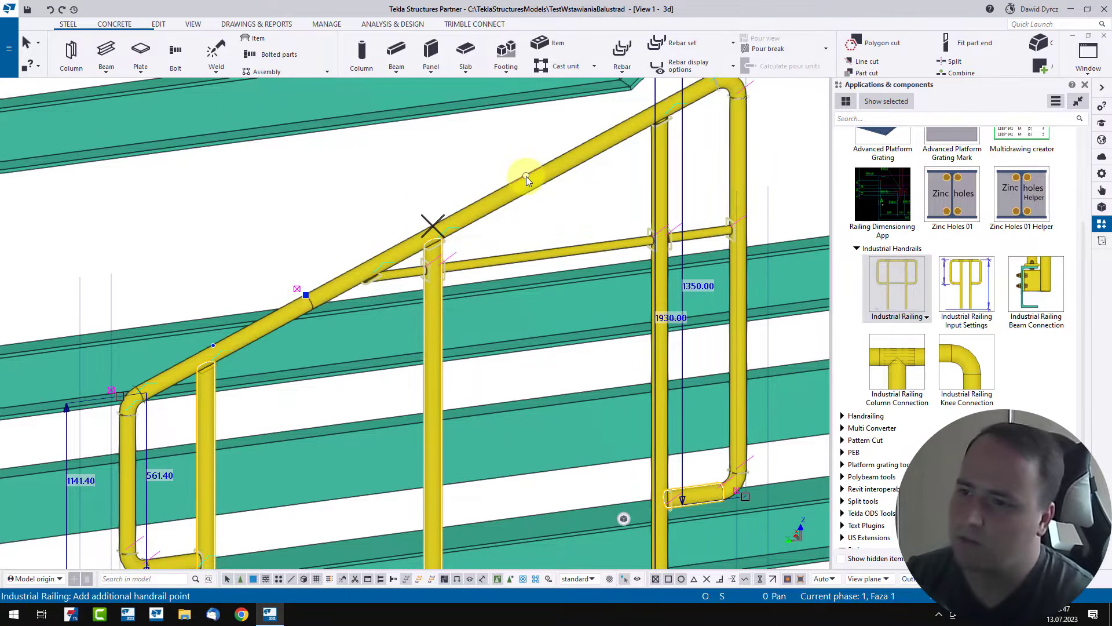
pyautogui.click(526, 176)
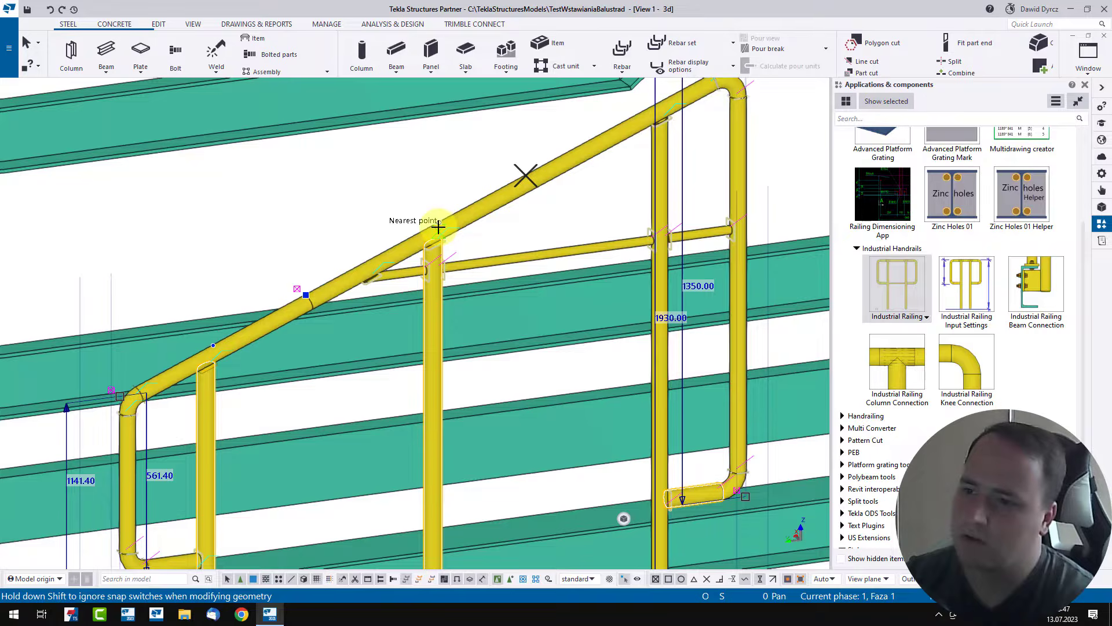
pyautogui.click(438, 227)
pyautogui.click(592, 138)
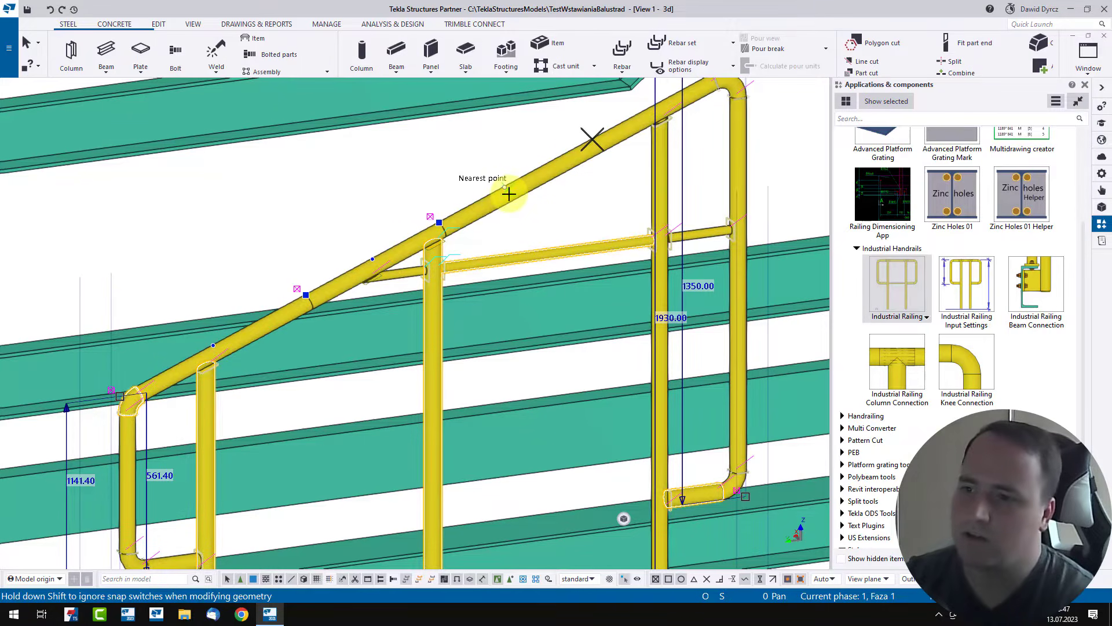
pyautogui.click(529, 181)
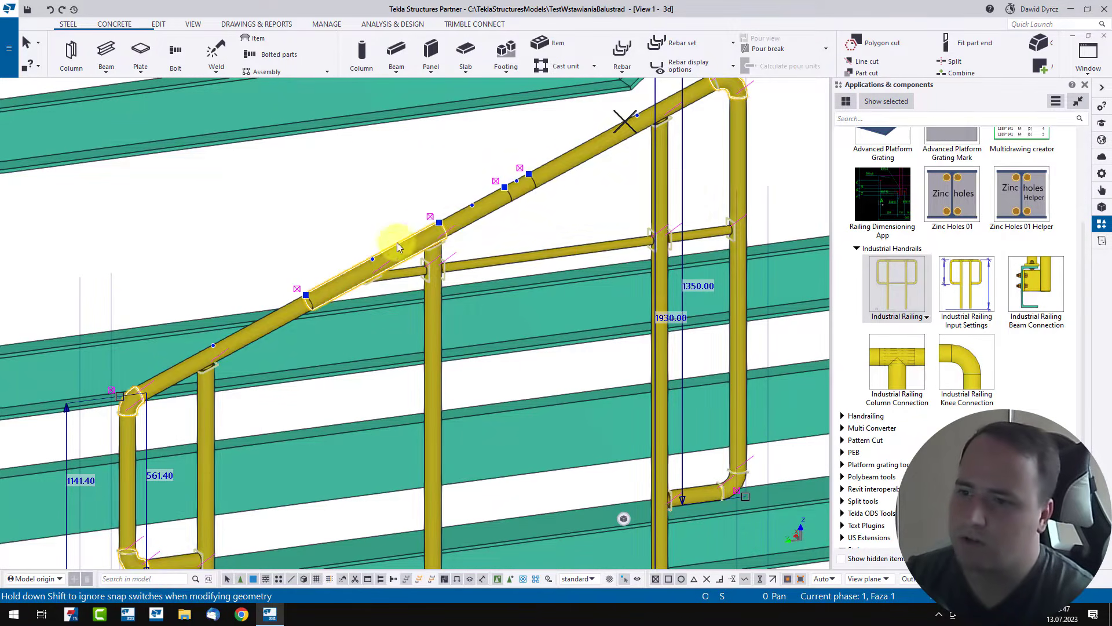
# Move two of the additional handrail points down to bend the top rail, and add another lowered point between the first two bends
pyautogui.click(438, 223)
pyautogui.click(462, 385)
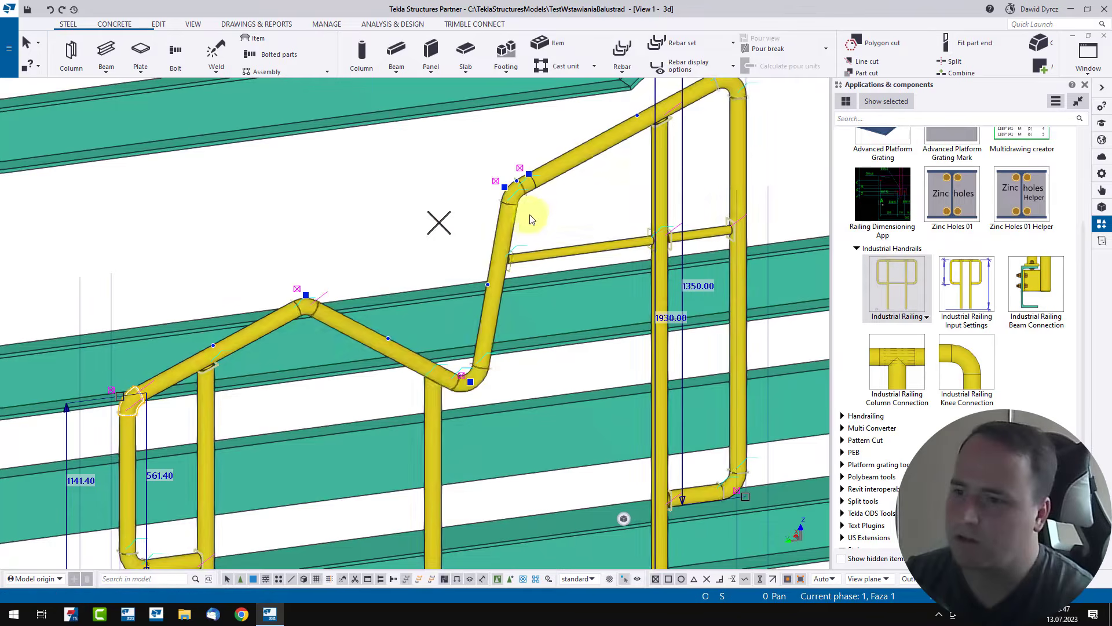
pyautogui.click(506, 186)
pyautogui.click(543, 310)
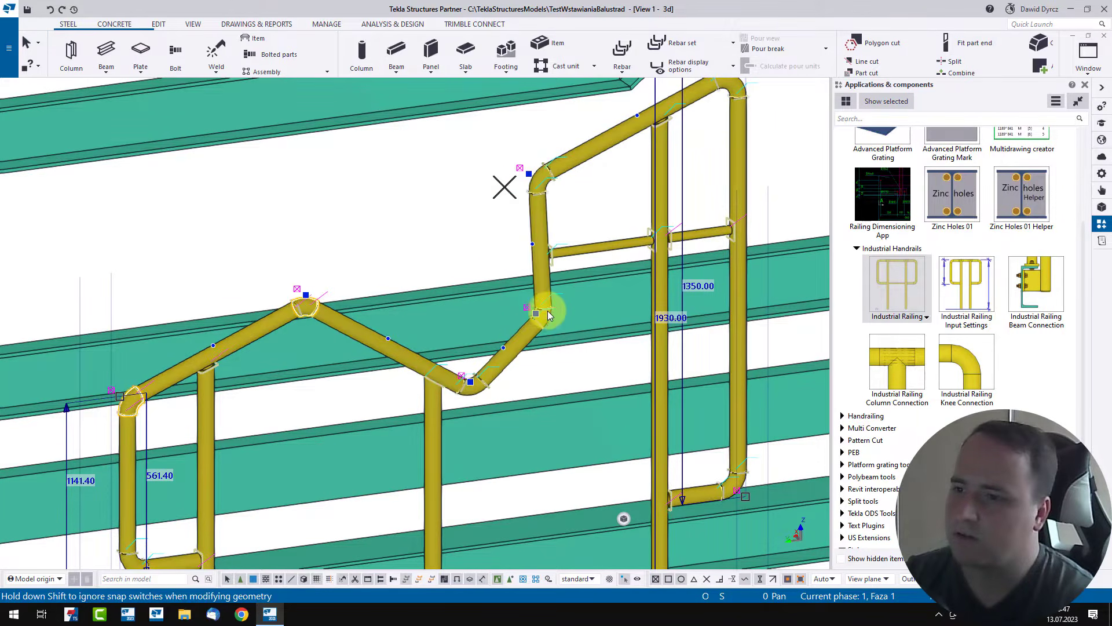
pyautogui.click(389, 340)
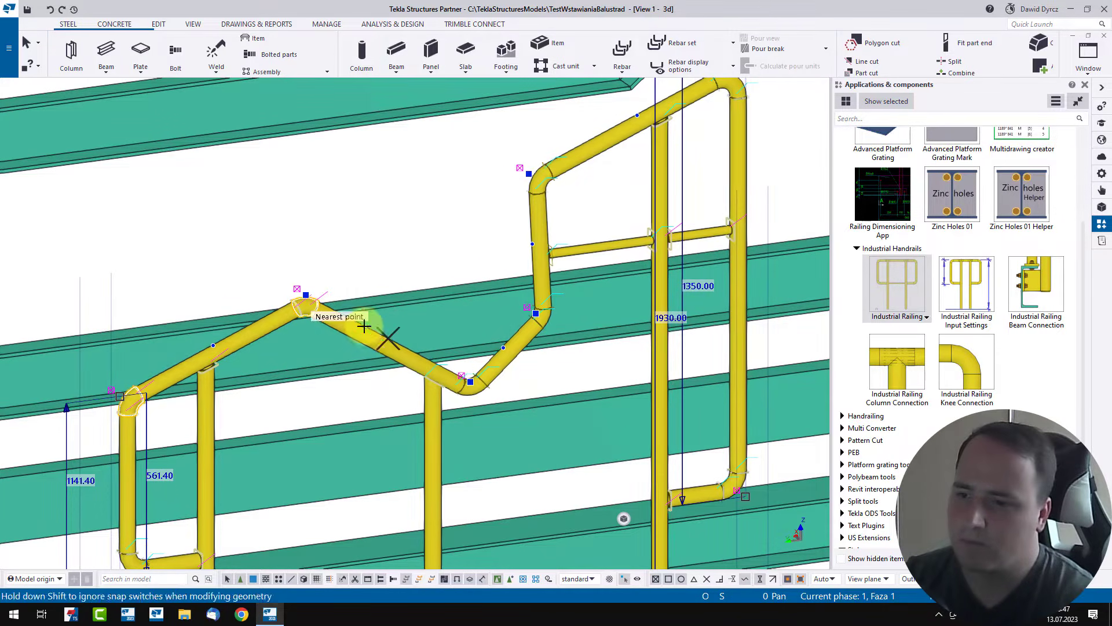
pyautogui.moveTo(363, 326); pyautogui.dragTo(360, 391)
# Remove all additional handrail points so the top rail runs straight between its two ends
pyautogui.scroll(-2, 363, 387)
pyautogui.keyDown('ctrl'); pyautogui.moveTo(360, 385); pyautogui.dragTo(355, 420, button='middle'); pyautogui.keyUp('ctrl')
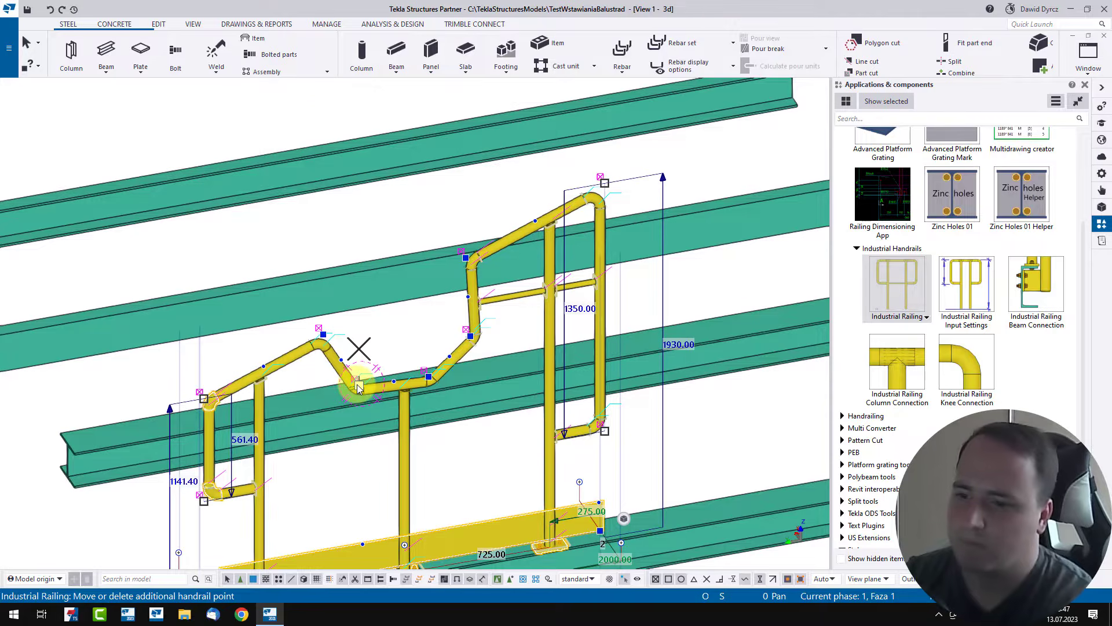
pyautogui.scroll(2, 357, 388)
pyautogui.moveTo(359, 385); pyautogui.dragTo(517, 203)
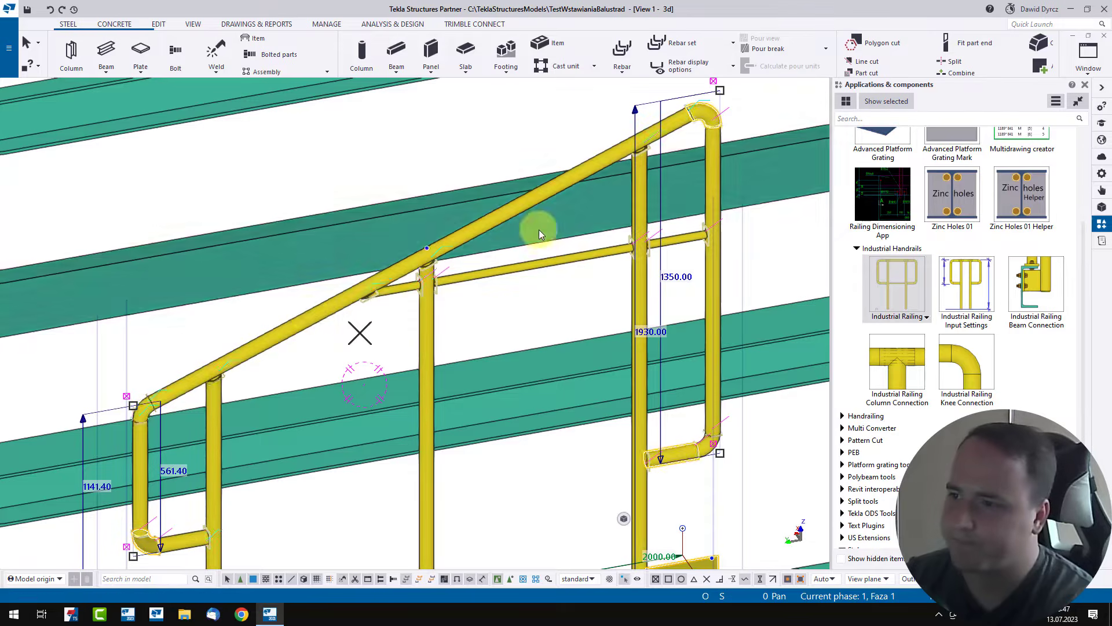
# Lower the handrail's end height to 1141.40 mm, level with its start, and try moving the start loop's lower rail down
pyautogui.scroll(-3, 536, 228)
pyautogui.scroll(-2, 529, 214)
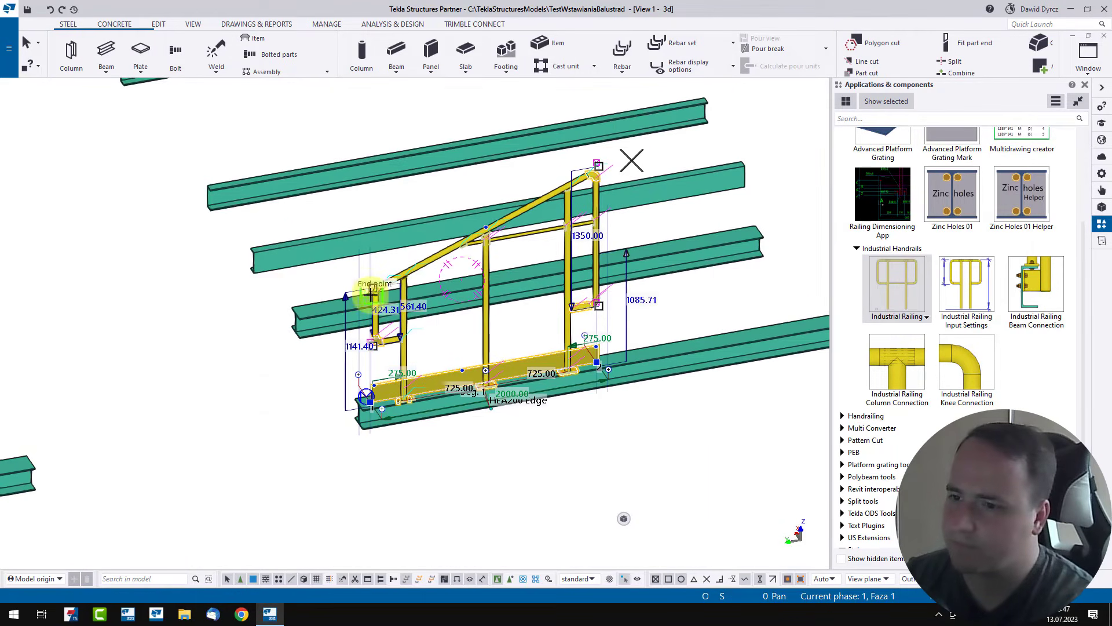
pyautogui.scroll(4, 368, 284)
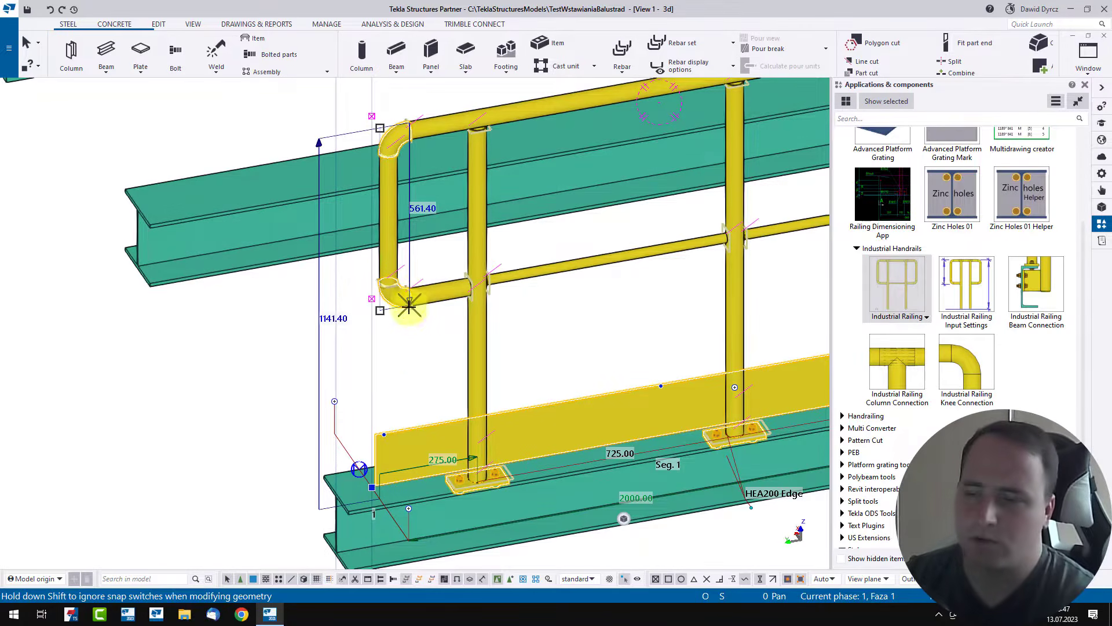
pyautogui.moveTo(409, 306); pyautogui.dragTo(412, 361)
# Extend the top and bottom corners of the start loop outward past the beam end, and pull the top corner back to slope the loop
pyautogui.scroll(-5, 422, 368)
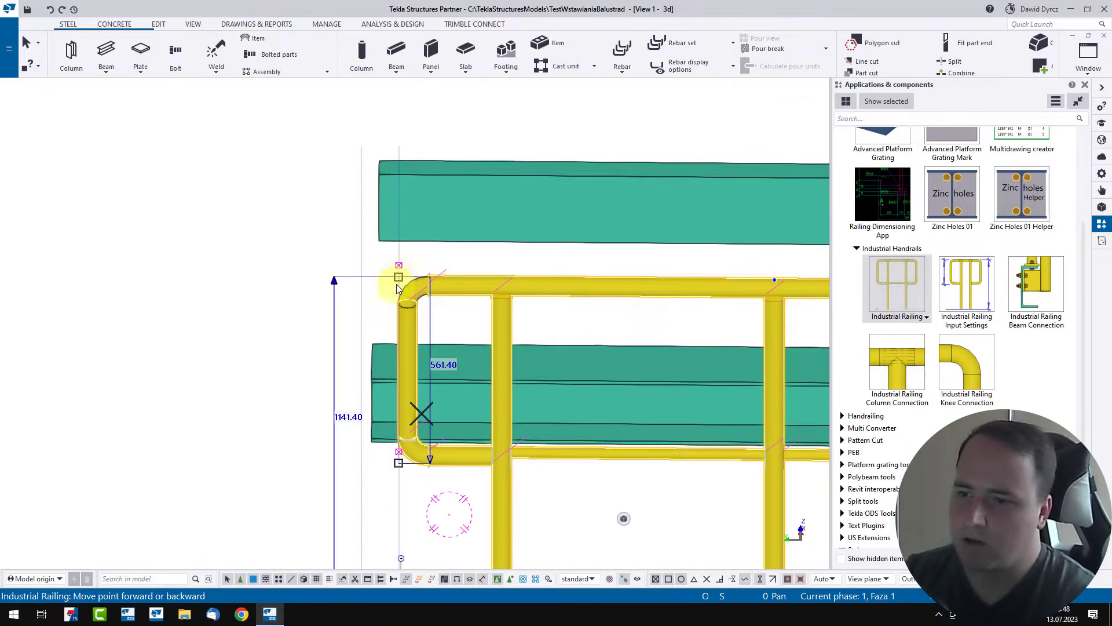
pyautogui.scroll(1, 397, 282)
pyautogui.scroll(-1, 382, 281)
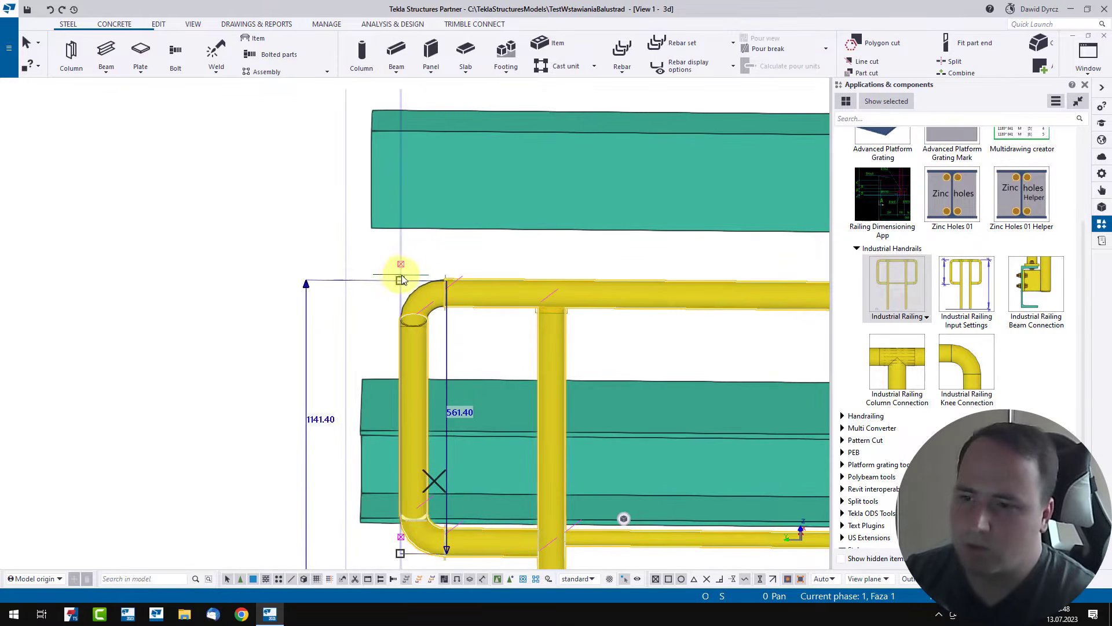
pyautogui.moveTo(397, 278); pyautogui.dragTo(137, 276)
pyautogui.moveTo(432, 460); pyautogui.dragTo(100, 463)
pyautogui.moveTo(138, 277); pyautogui.dragTo(418, 278)
# Undo the corner moves on the railing's start loop
pyautogui.hotkey('ctrl', 'z')
pyautogui.hotkey('ctrl', 'z')
pyautogui.hotkey('ctrl', 'z')
pyautogui.hotkey('ctrl', 'z')
pyautogui.hotkey('ctrl', 'z')
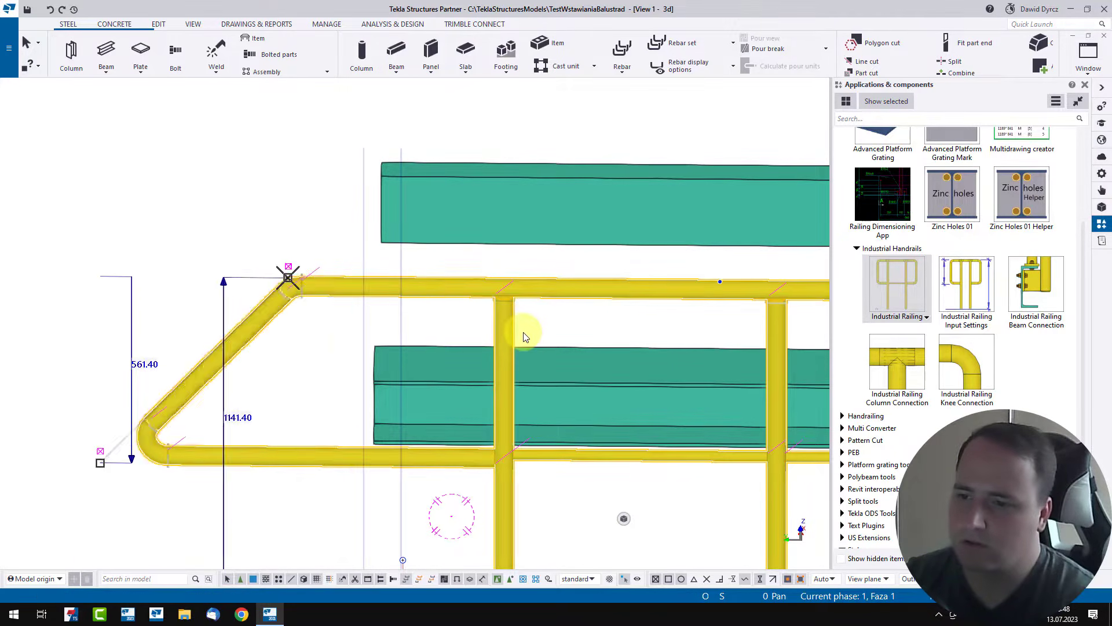
# Try moving the end loop's lower corner and its upper corner outward one at a time, undoing each move
pyautogui.scroll(-2, 502, 340)
pyautogui.moveTo(631, 348); pyautogui.dragTo(551, 338, button='middle')
pyautogui.scroll(3, 551, 338)
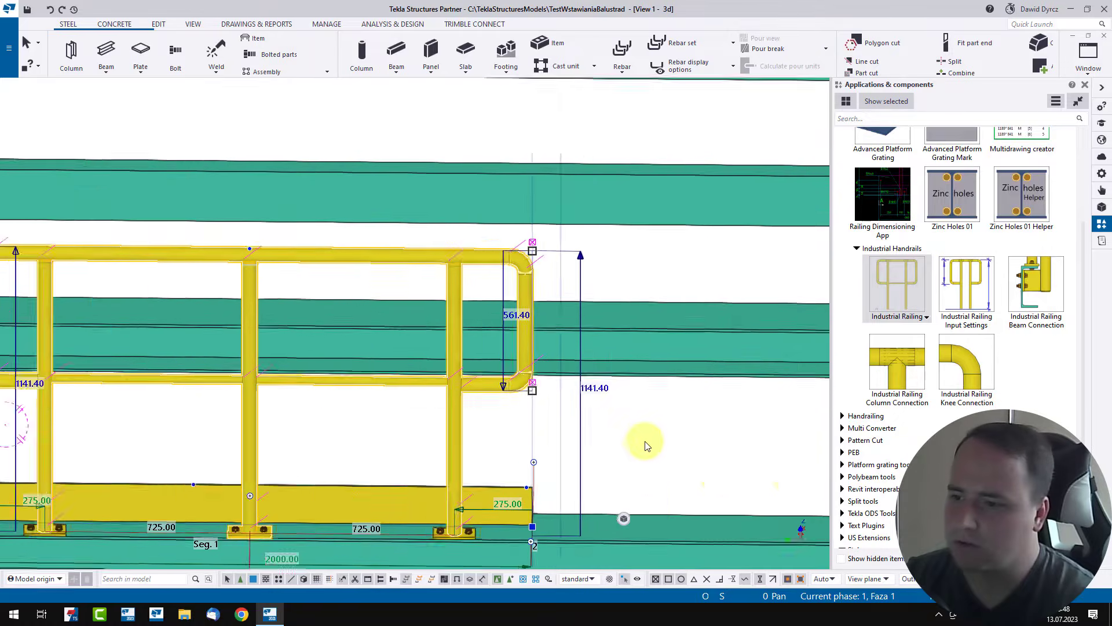
pyautogui.moveTo(521, 385); pyautogui.dragTo(656, 389)
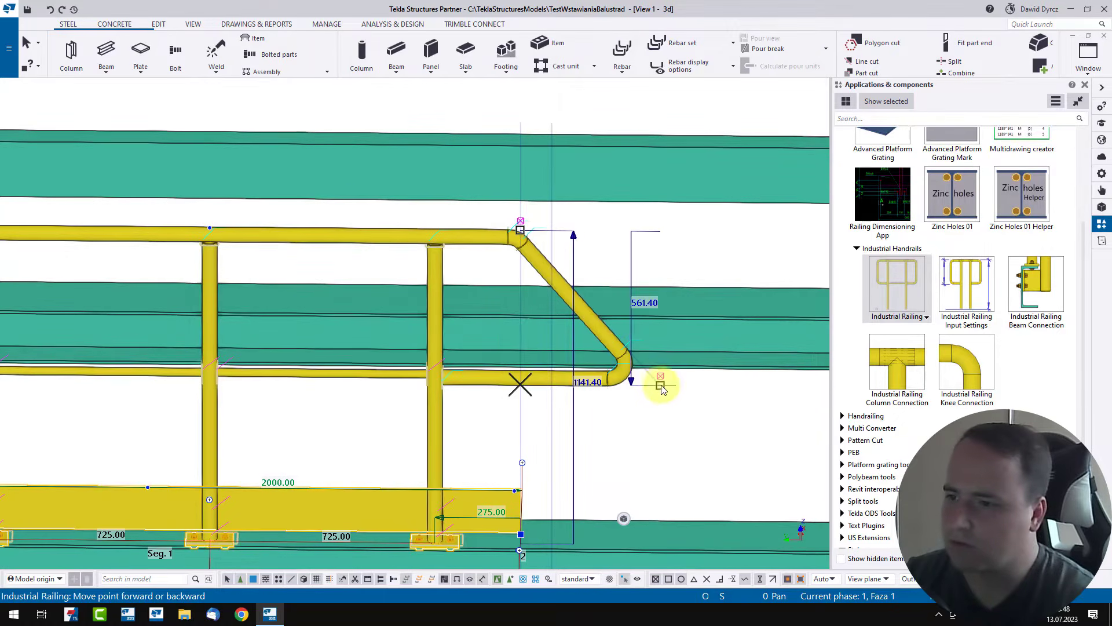
pyautogui.hotkey('ctrl', 'z')
pyautogui.moveTo(520, 230); pyautogui.dragTo(644, 232)
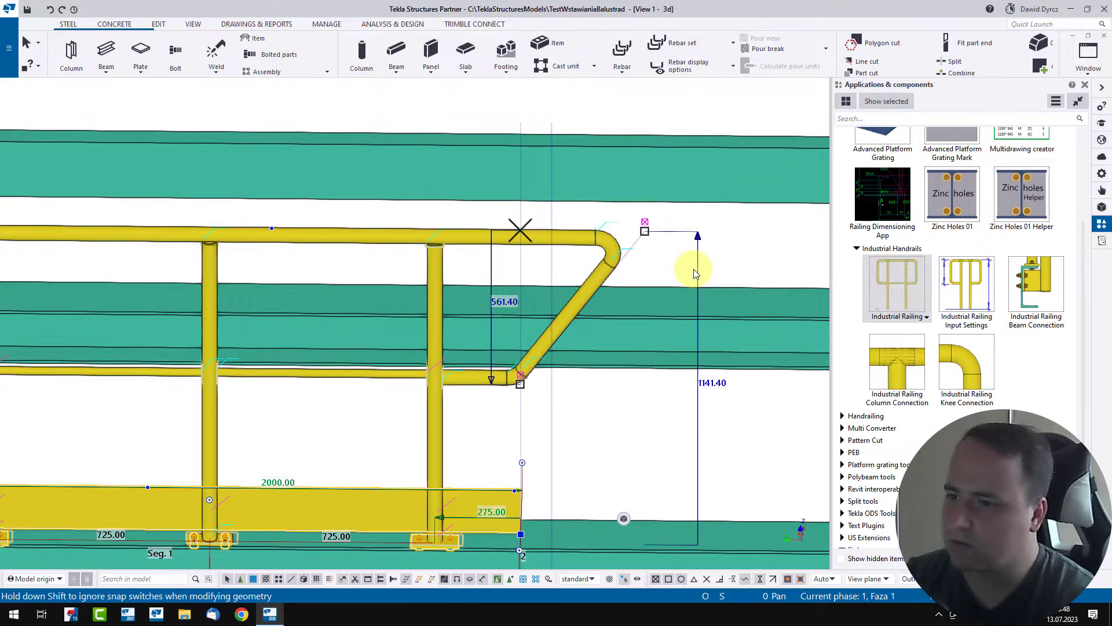
pyautogui.hotkey('ctrl', 'z')
# In the Industrial Railing properties, set the railing's start shape to T2 and apply it to the selected railing
pyautogui.scroll(-3, 717, 345)
pyautogui.keyDown('ctrl'); pyautogui.moveTo(717, 346); pyautogui.dragTo(348, 359, button='middle'); pyautogui.keyUp('ctrl')
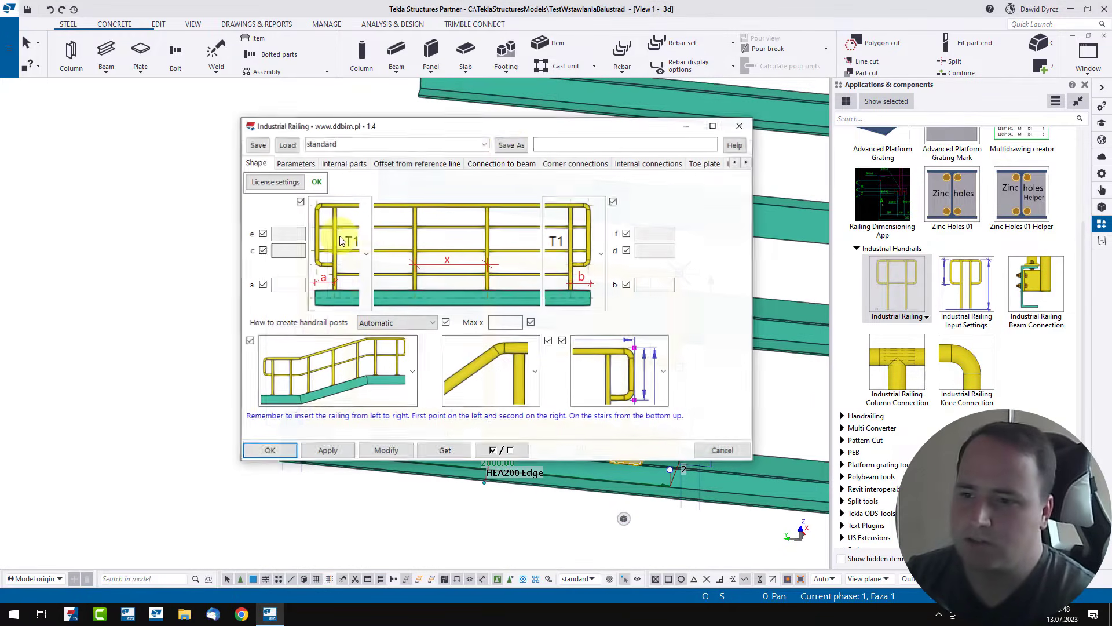
pyautogui.moveTo(503, 127); pyautogui.dragTo(718, 107)
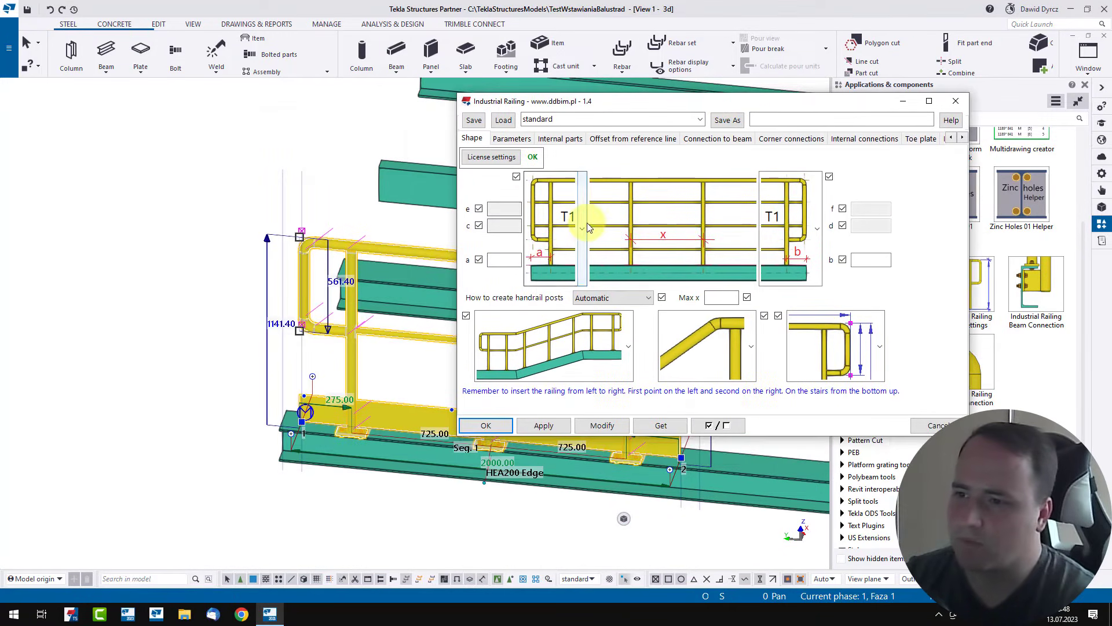
pyautogui.click(582, 228)
pyautogui.click(559, 168)
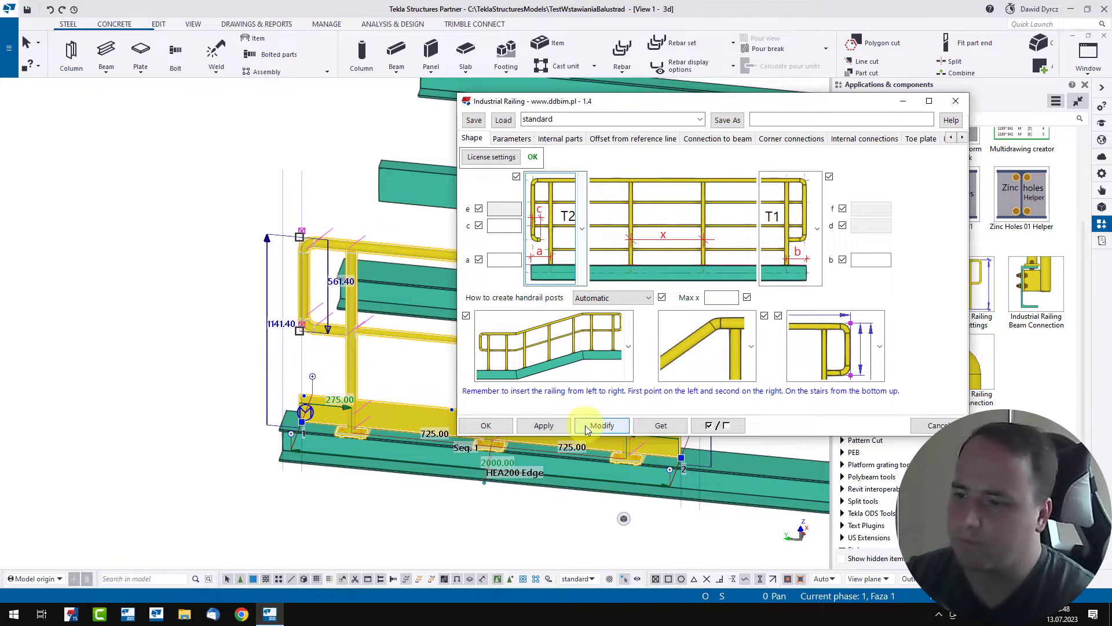
pyautogui.click(601, 425)
pyautogui.scroll(4, 365, 380)
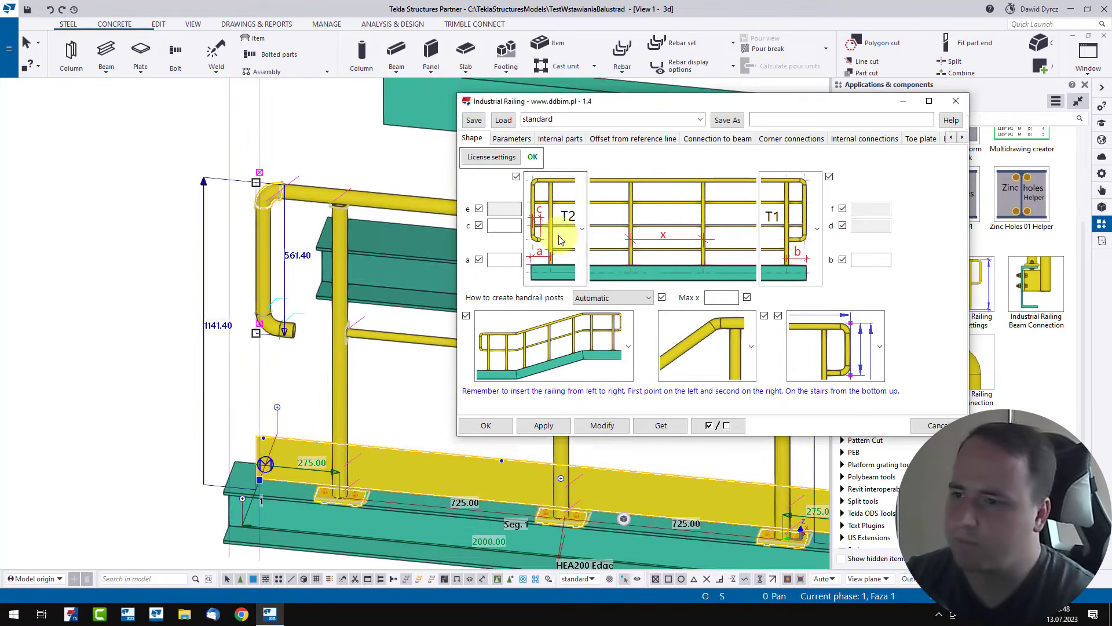
# Switch the selected railing's start shape to T3 and then to T4, applying each variant to the model
pyautogui.click(560, 240)
pyautogui.click(563, 159)
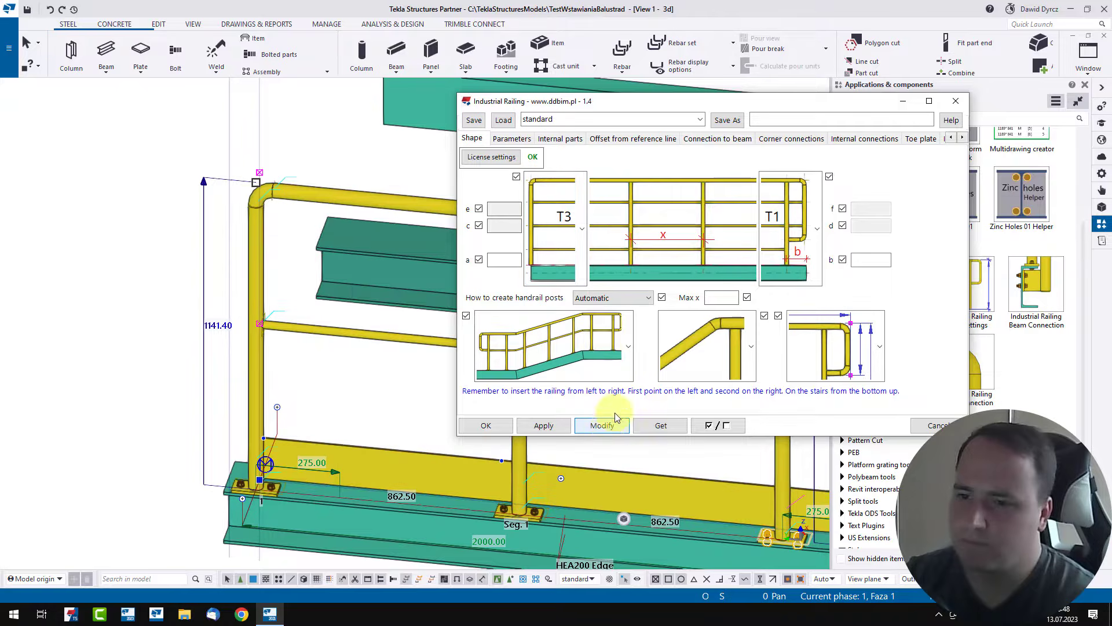
pyautogui.click(572, 215)
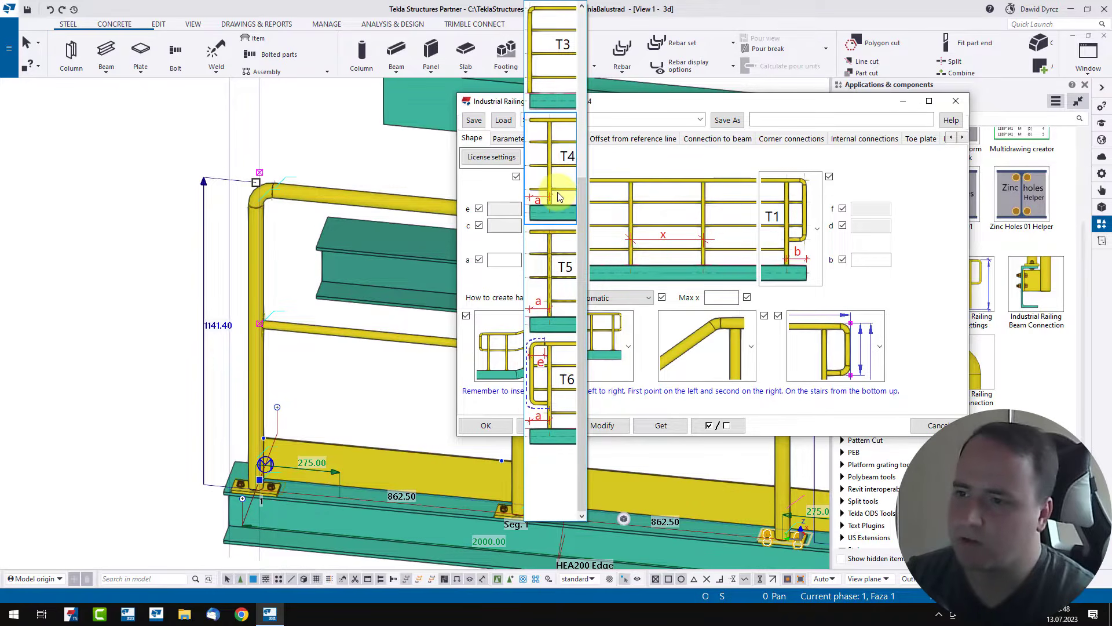
pyautogui.click(559, 197)
pyautogui.click(608, 427)
pyautogui.moveTo(359, 397); pyautogui.dragTo(312, 449, button='middle')
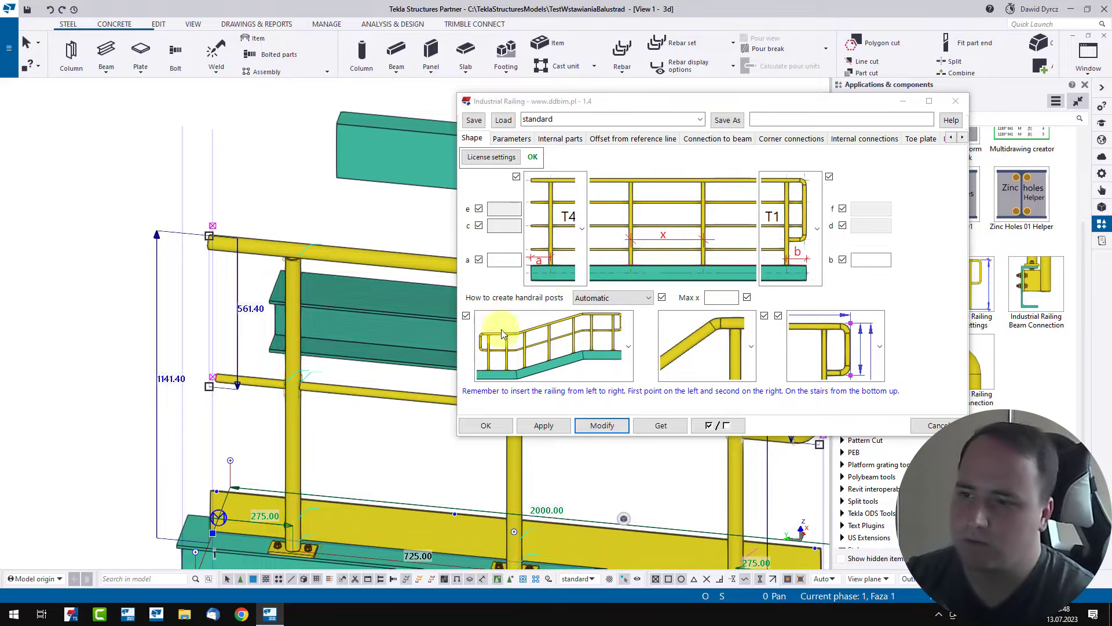
pyautogui.moveTo(331, 390); pyautogui.dragTo(372, 384, button='middle')
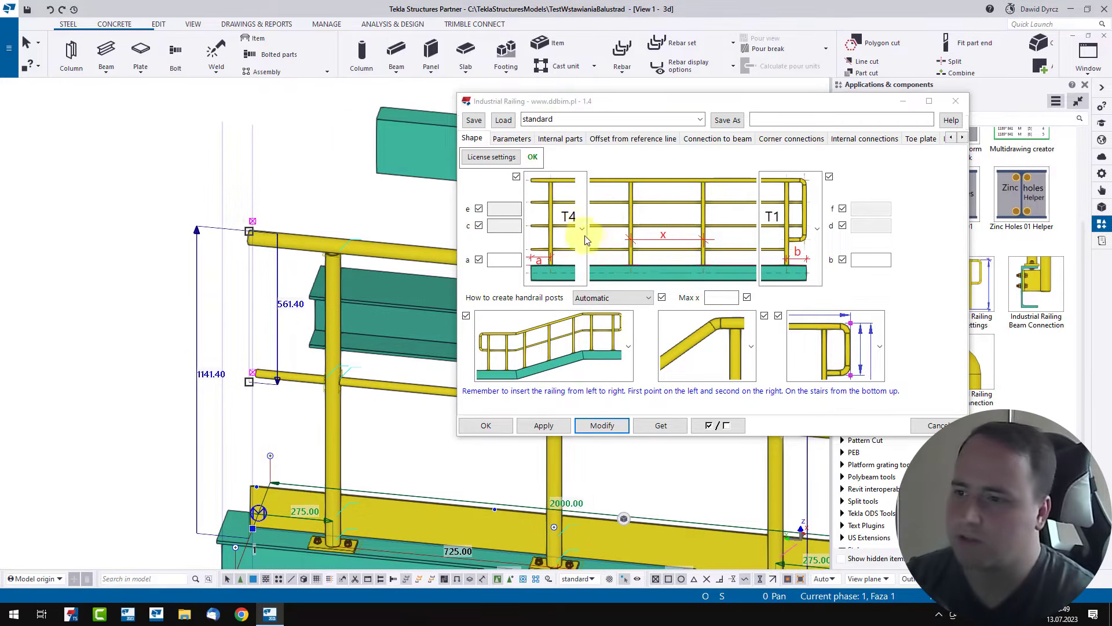
# Change the railing's start shape to T6 and apply it to the selected railing
pyautogui.click(581, 229)
pyautogui.click(570, 345)
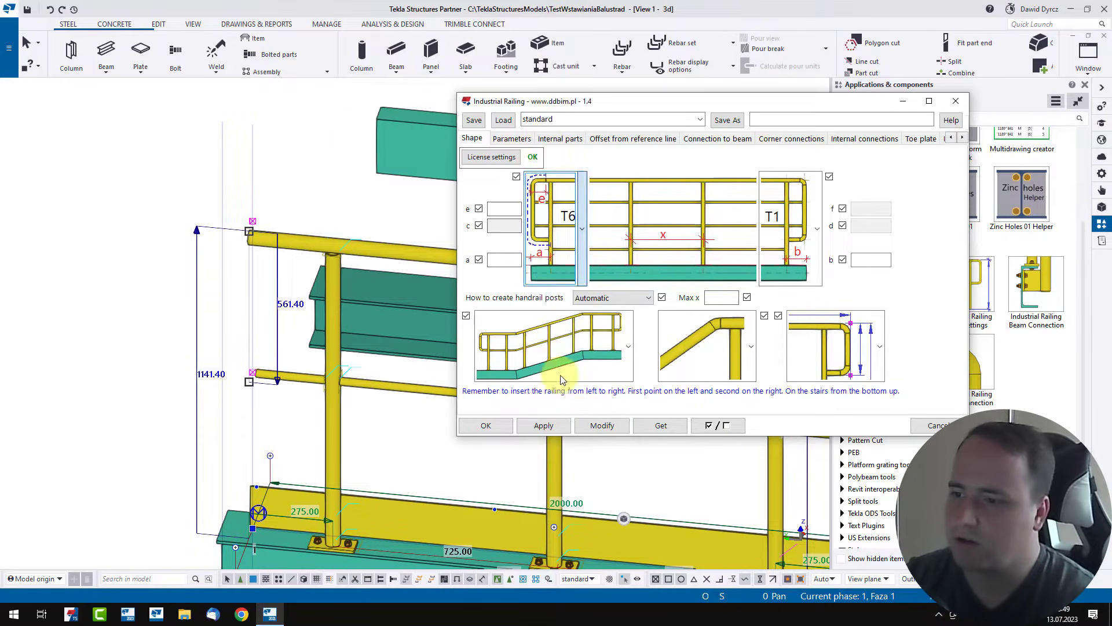
pyautogui.click(606, 425)
pyautogui.moveTo(300, 482); pyautogui.dragTo(355, 479, button='middle')
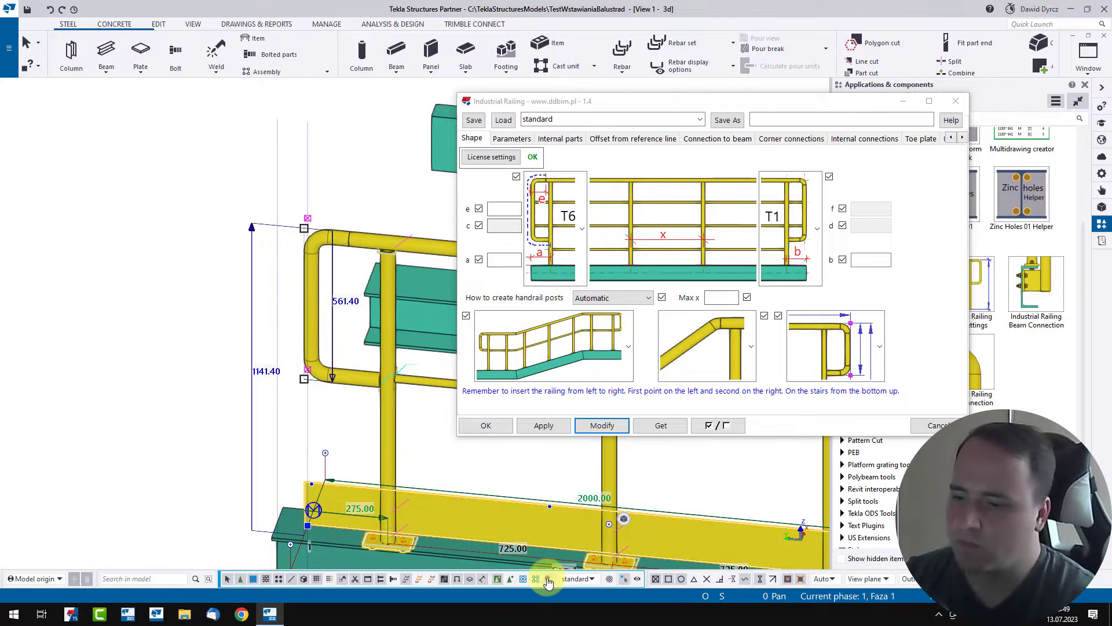
# Select the bent start loop part on its own to inspect it, and reselect the whole railing component
pyautogui.scroll(2, 371, 382)
pyautogui.click(359, 379)
pyautogui.scroll(3, 381, 383)
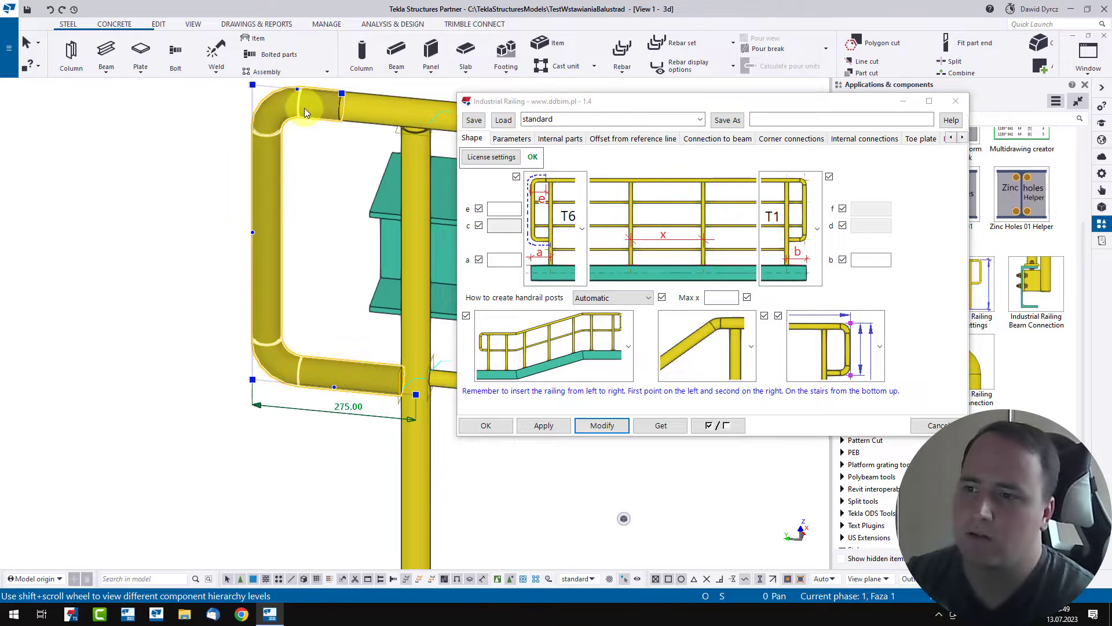
pyautogui.scroll(-3, 333, 365)
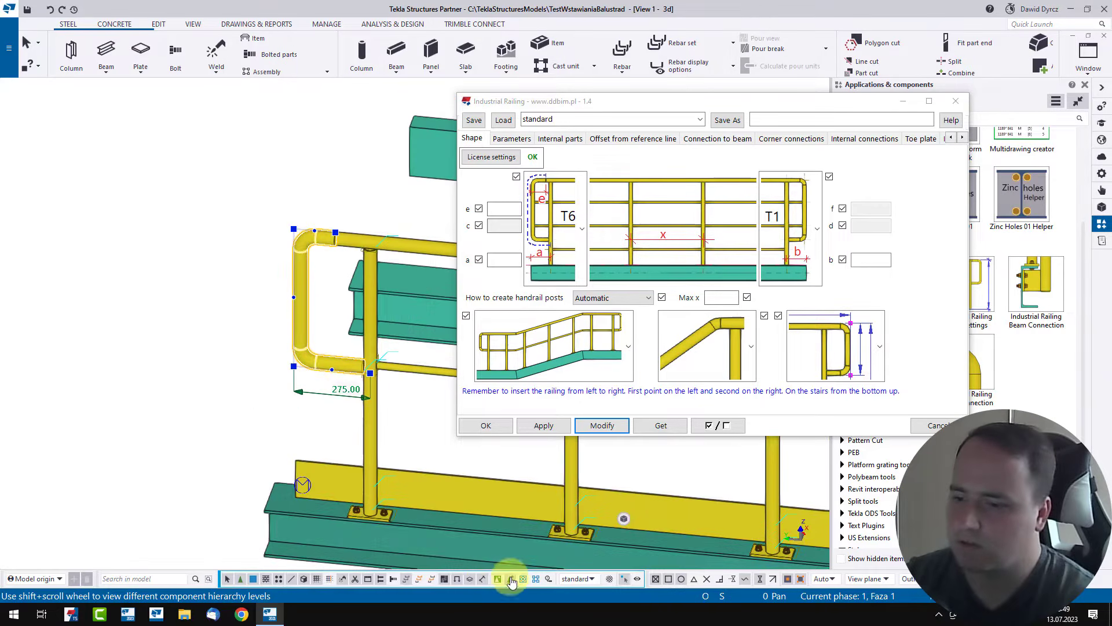
pyautogui.click(498, 577)
pyautogui.moveTo(388, 413); pyautogui.dragTo(165, 316, button='middle')
pyautogui.click(150, 324)
# Set the railing's start shape back to T1 and apply it to the selected railing
pyautogui.click(570, 224)
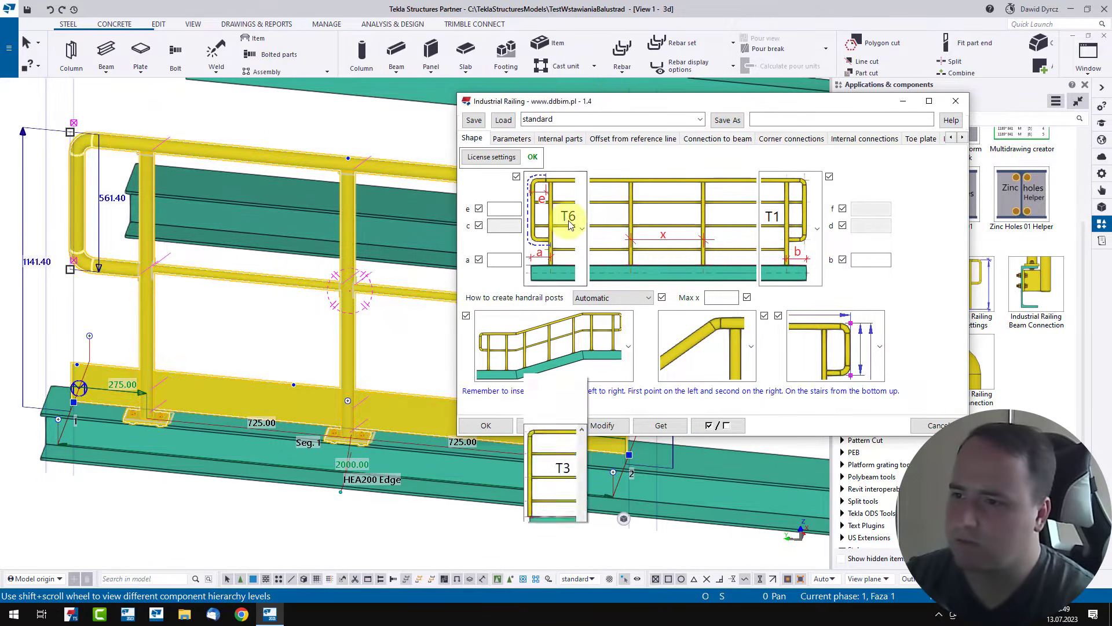
pyautogui.click(576, 74)
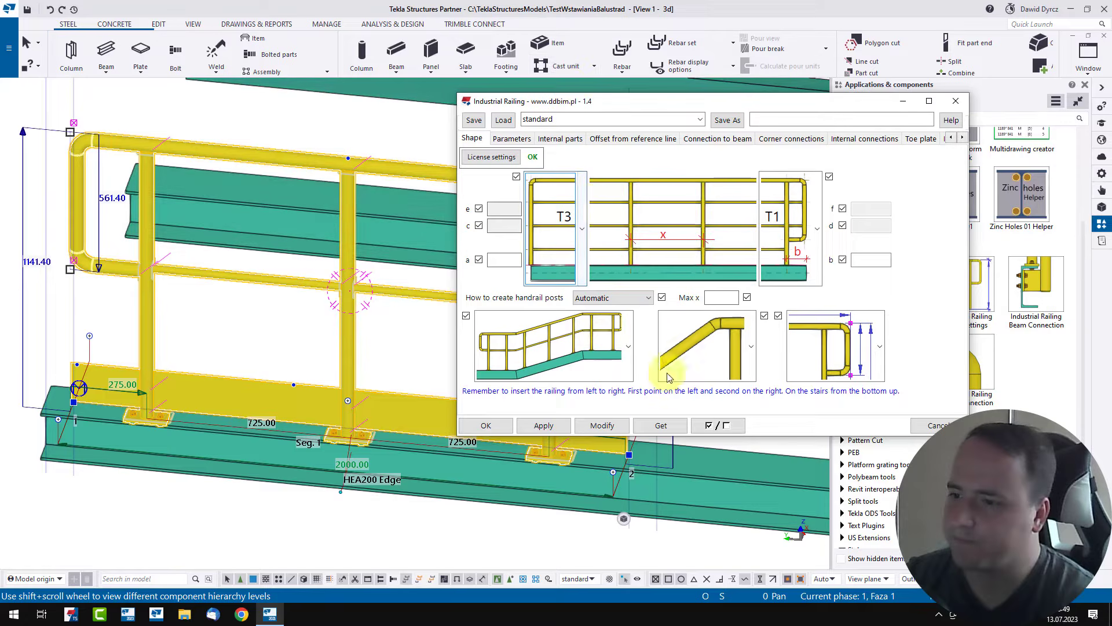
pyautogui.click(602, 425)
pyautogui.click(270, 369)
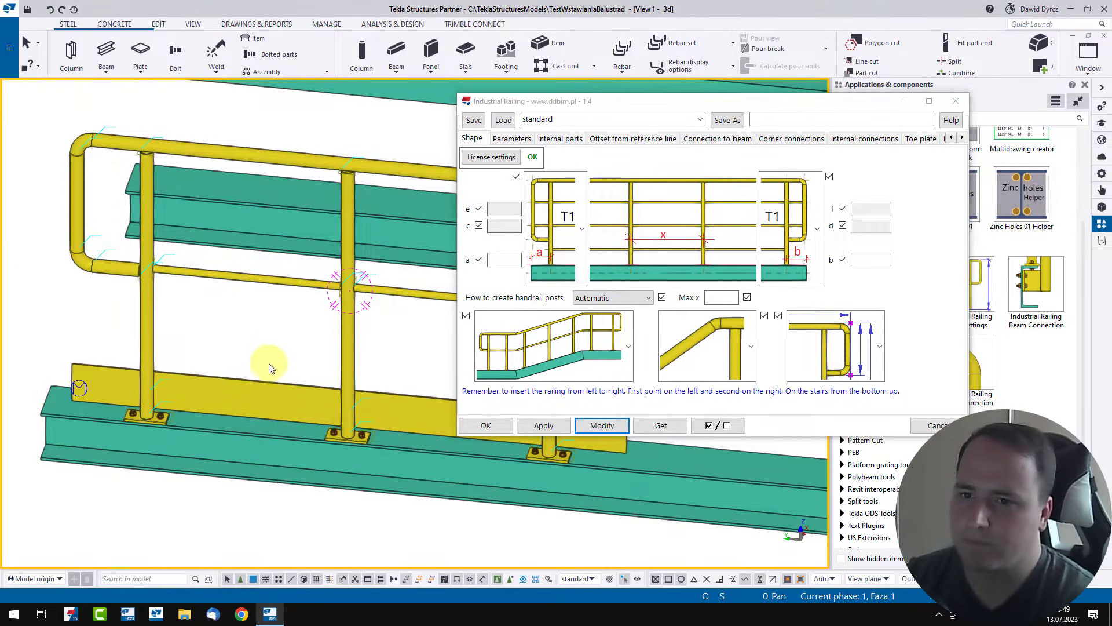
# Switch the selected railing's end shape to T3 and then to T5, applying each variant to the model
pyautogui.scroll(-5, 270, 369)
pyautogui.click(818, 228)
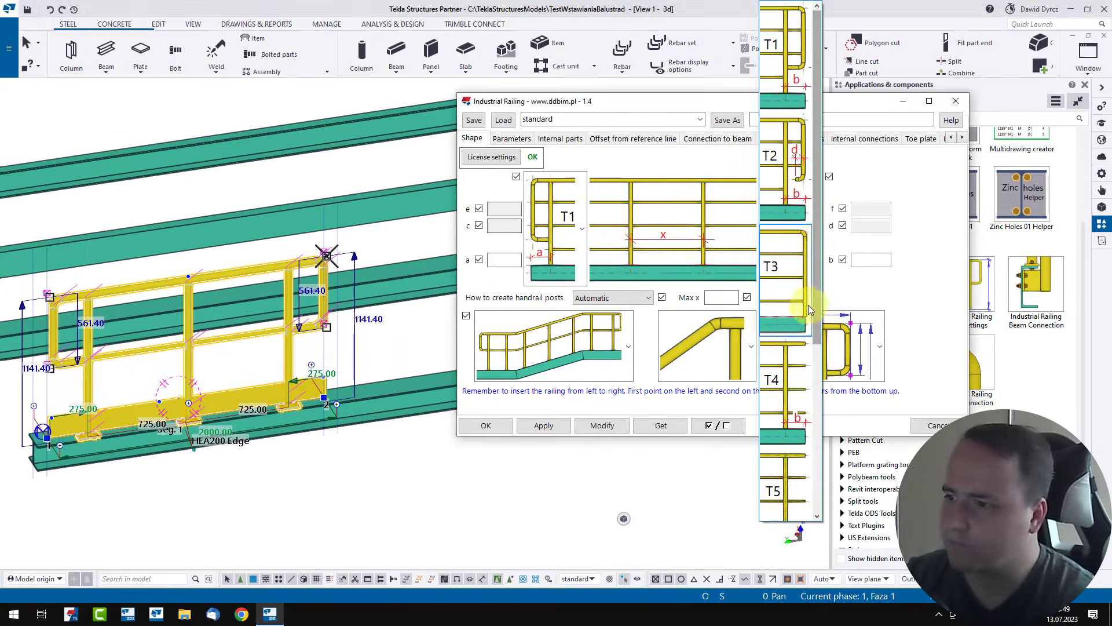
pyautogui.click(809, 310)
pyautogui.scroll(8, 325, 399)
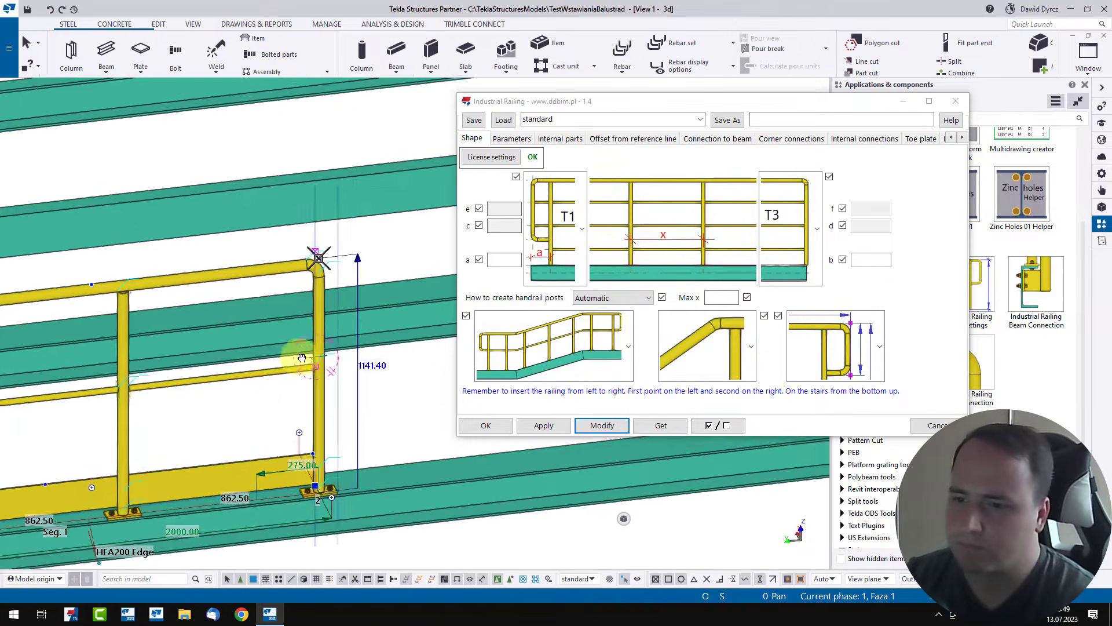
pyautogui.click(817, 228)
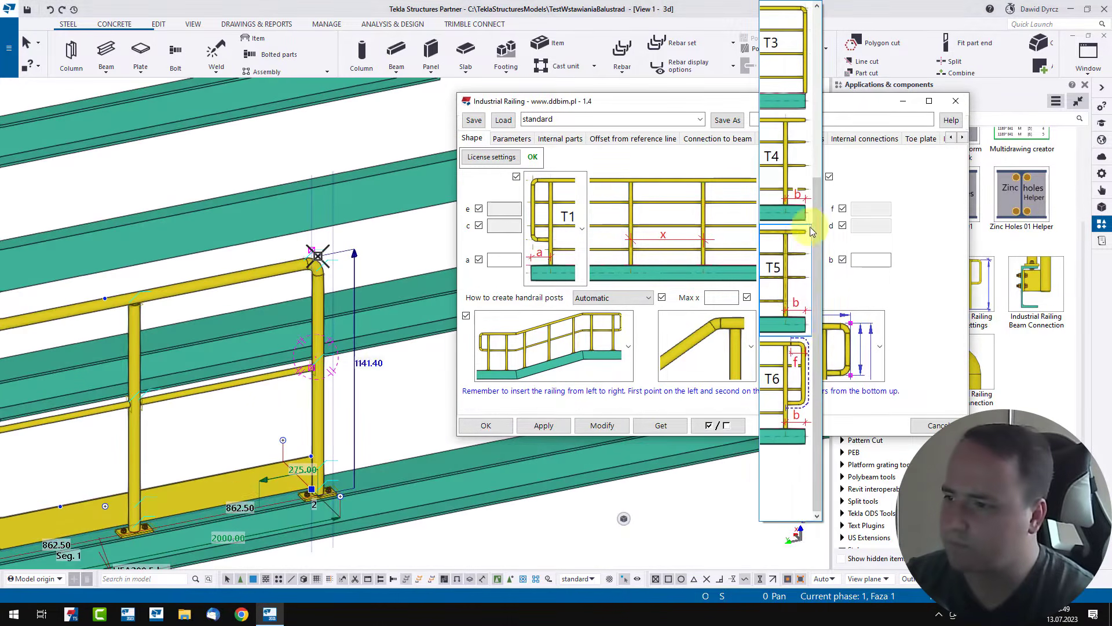
pyautogui.click(792, 277)
pyautogui.moveTo(289, 405); pyautogui.dragTo(389, 404, button='middle')
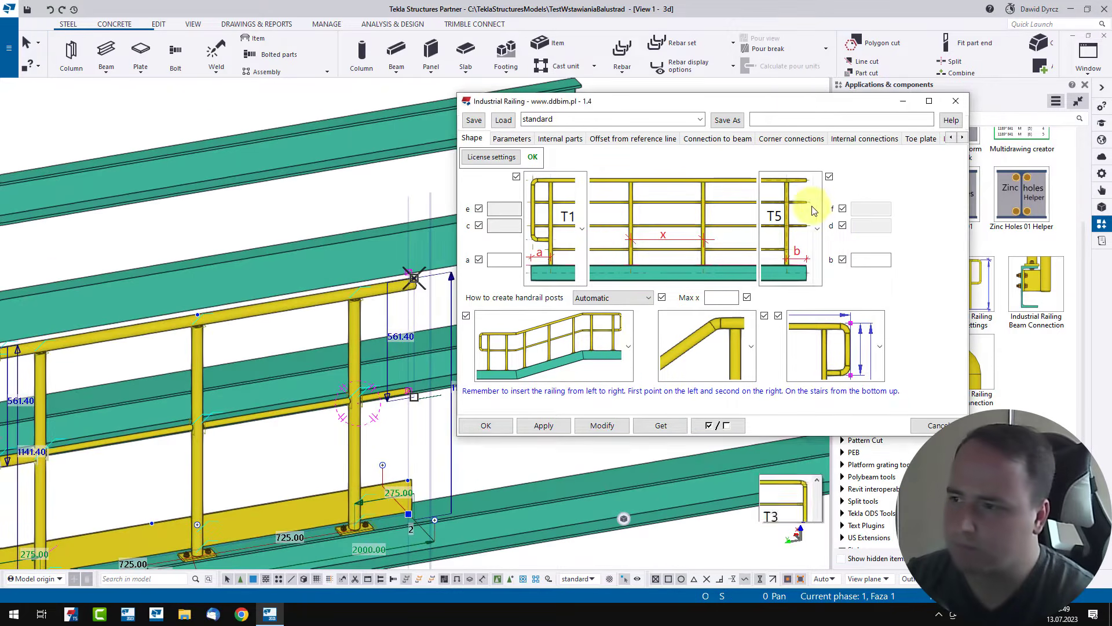
# Return the railing's end shape to T1, apply it to the railing, and close the Industrial Railing properties
pyautogui.click(817, 229)
pyautogui.scroll(2, 791, 116)
pyautogui.click(794, 51)
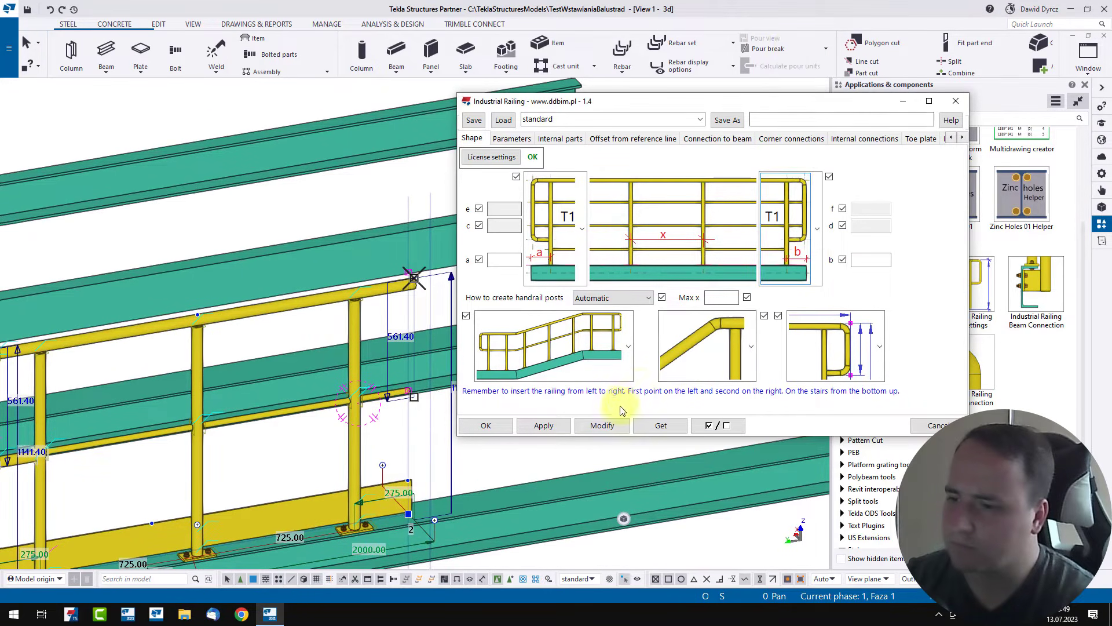
pyautogui.click(603, 425)
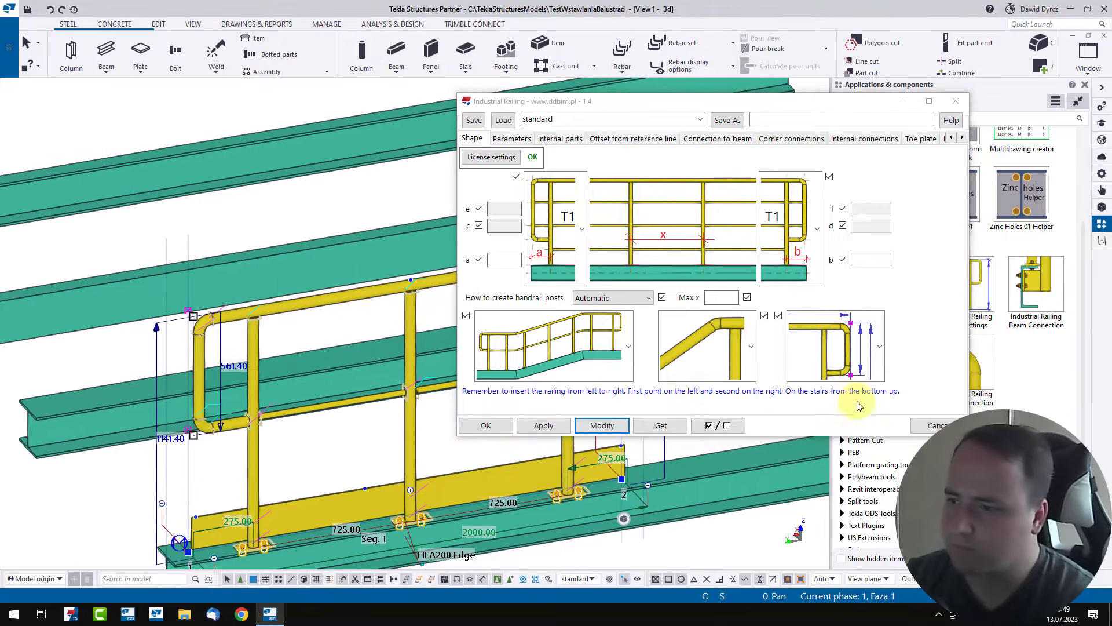
pyautogui.click(939, 427)
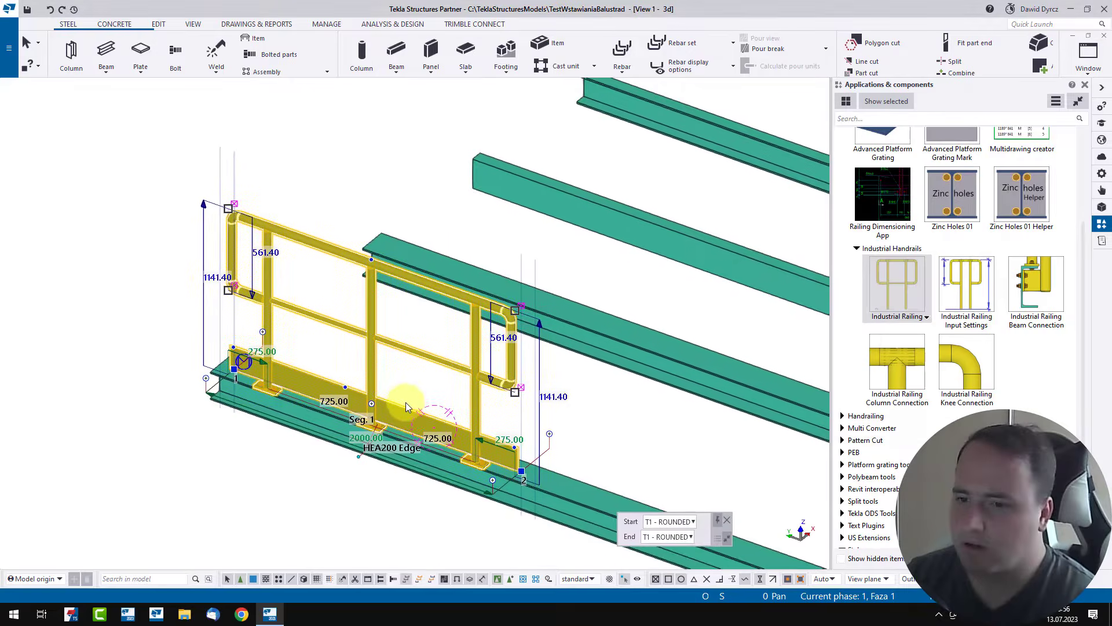
# Examine the direct modification handles around the railing's start and end points on the beam
pyautogui.scroll(2, 382, 400)
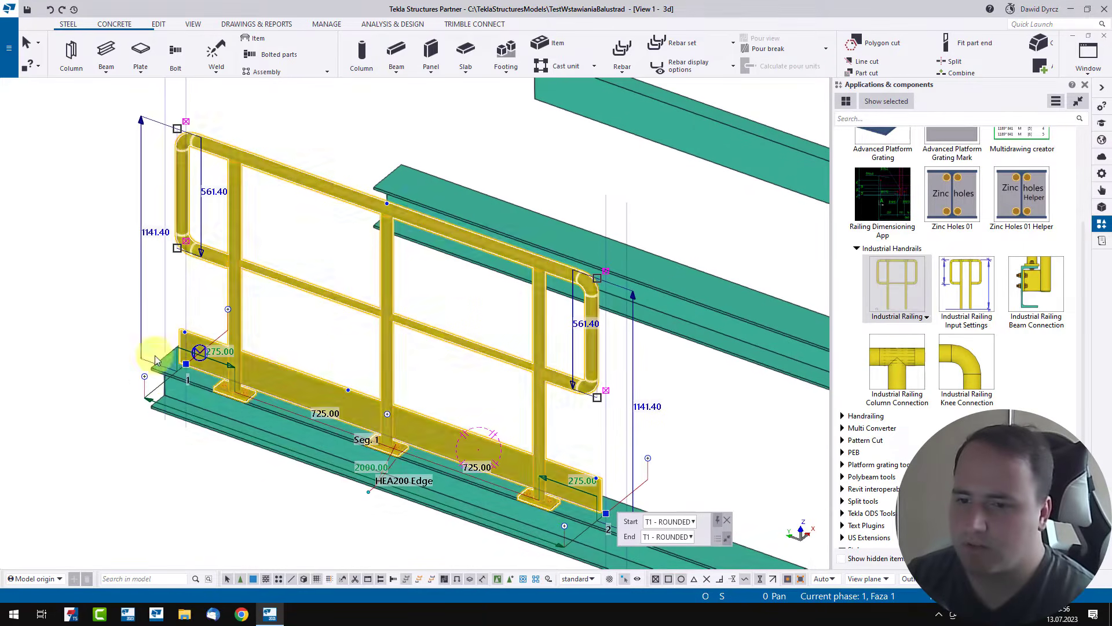
pyautogui.scroll(-3, 188, 373)
pyautogui.scroll(2, 394, 445)
pyautogui.scroll(2, 359, 438)
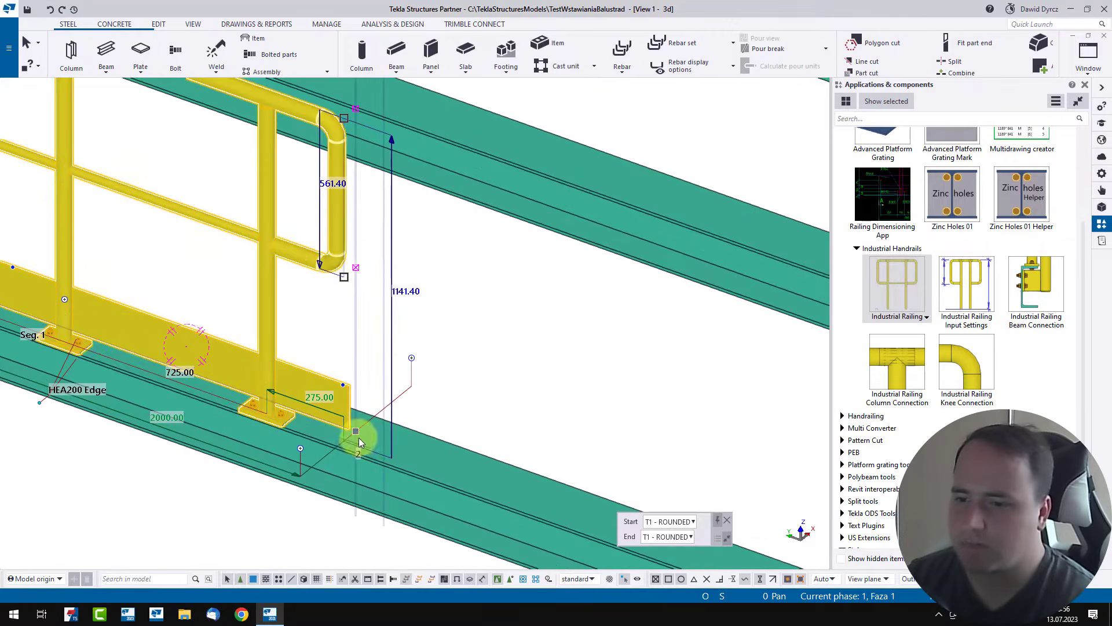
pyautogui.keyDown('ctrl'); pyautogui.moveTo(359, 436); pyautogui.dragTo(280, 433, button='middle'); pyautogui.keyUp('ctrl')
pyautogui.scroll(-3, 280, 432)
pyautogui.scroll(4, 447, 377)
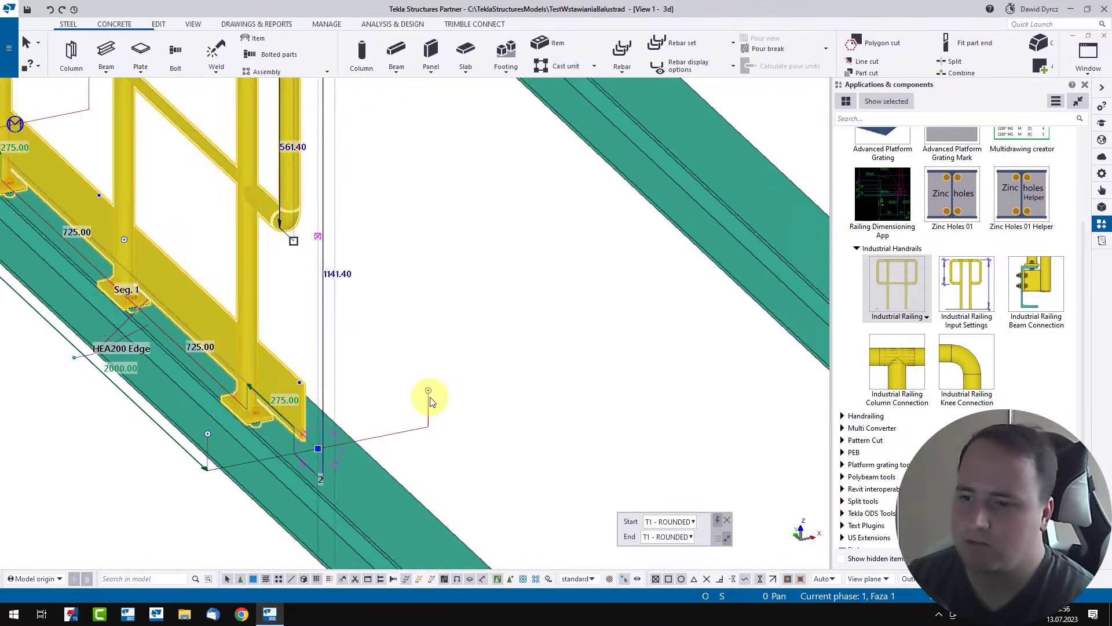
pyautogui.scroll(-3, 432, 392)
pyautogui.moveTo(478, 369); pyautogui.dragTo(494, 362, button='middle')
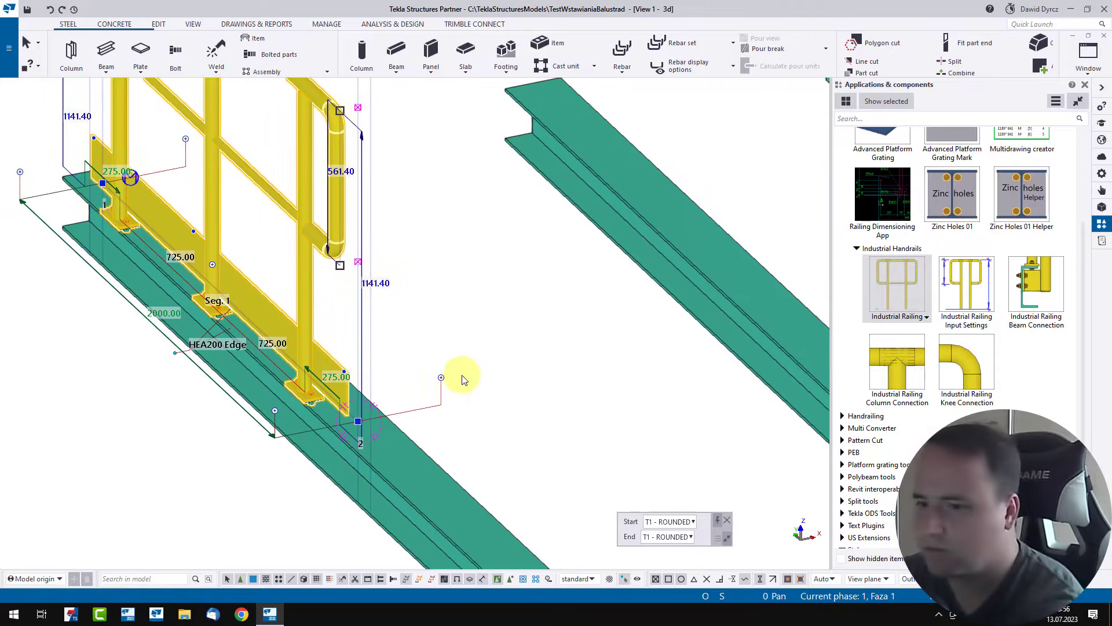
# Start a screen capture around the railing's end point, mark up the handles there, and discard the capture
pyautogui.press('Print')
pyautogui.moveTo(153, 263); pyautogui.dragTo(602, 540)
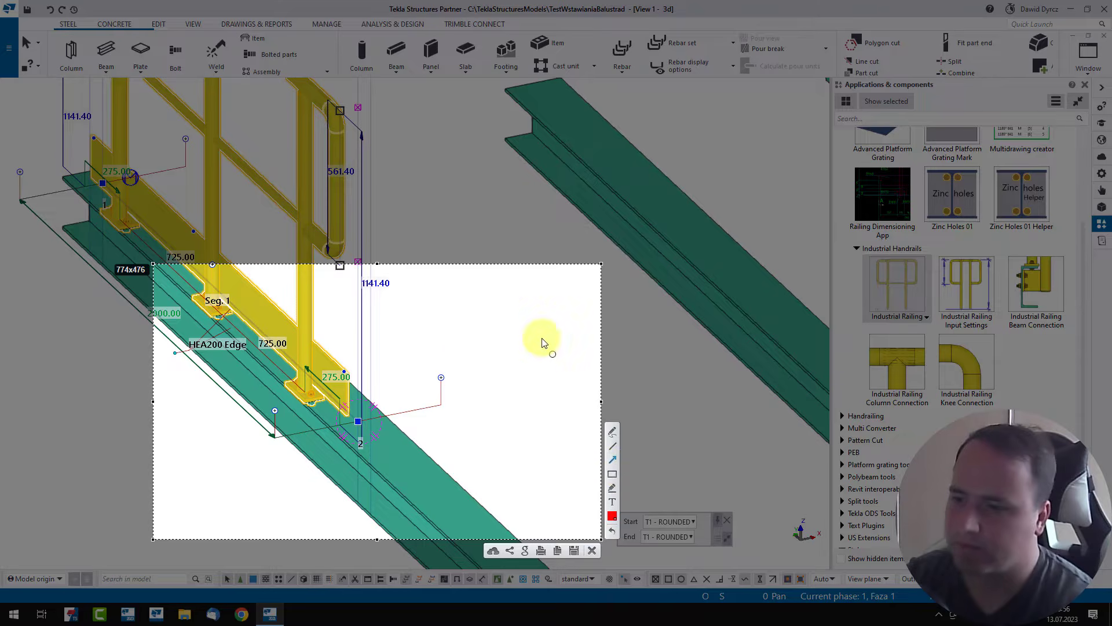
pyautogui.moveTo(511, 275); pyautogui.dragTo(466, 344)
pyautogui.moveTo(454, 286); pyautogui.dragTo(280, 407)
pyautogui.click(592, 550)
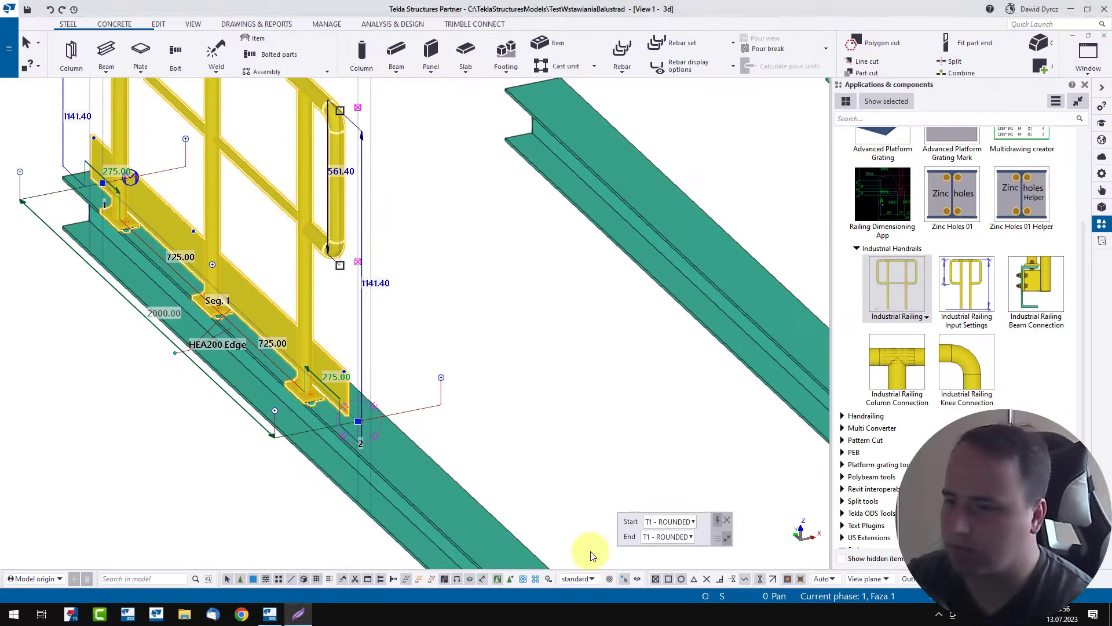
# Add segments crosswise to the beam at both railing ends, 450 mm long at the end and 550 mm at the start
pyautogui.keyDown('ctrl'); pyautogui.moveTo(359, 377); pyautogui.dragTo(448, 364, button='middle'); pyautogui.keyUp('ctrl')
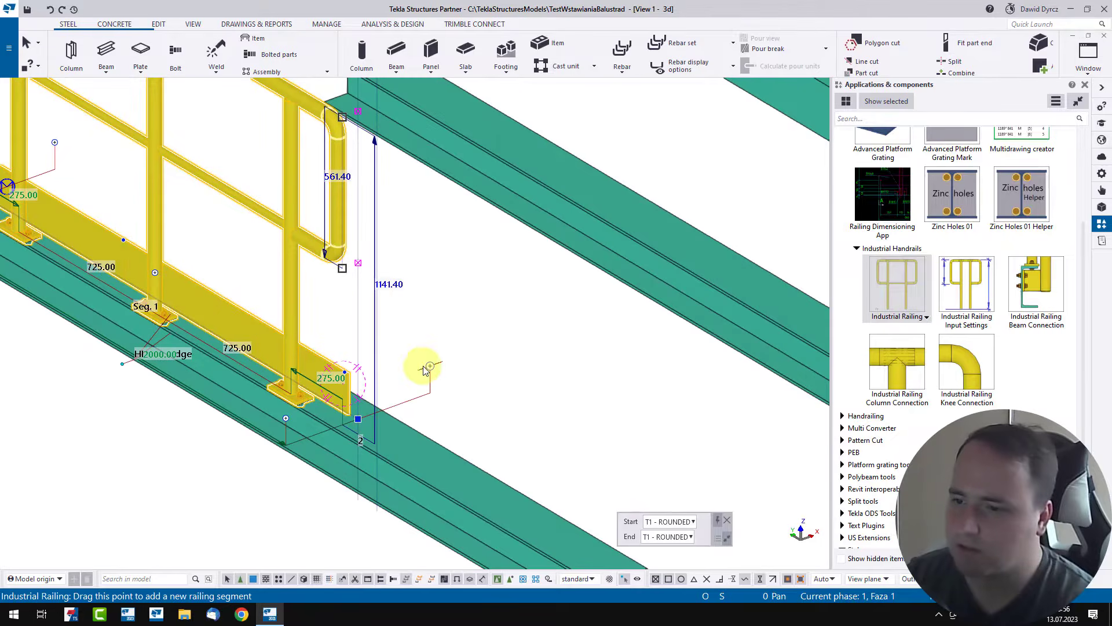
pyautogui.moveTo(426, 367); pyautogui.dragTo(465, 353)
pyautogui.scroll(-4, 483, 372)
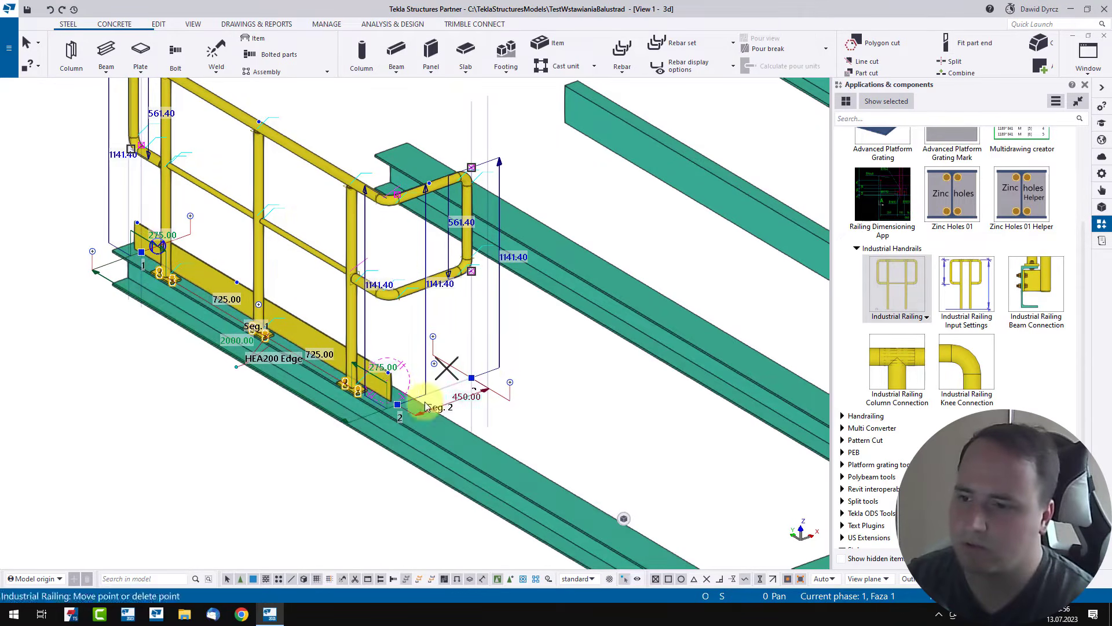
pyautogui.moveTo(425, 377); pyautogui.dragTo(514, 410, button='middle')
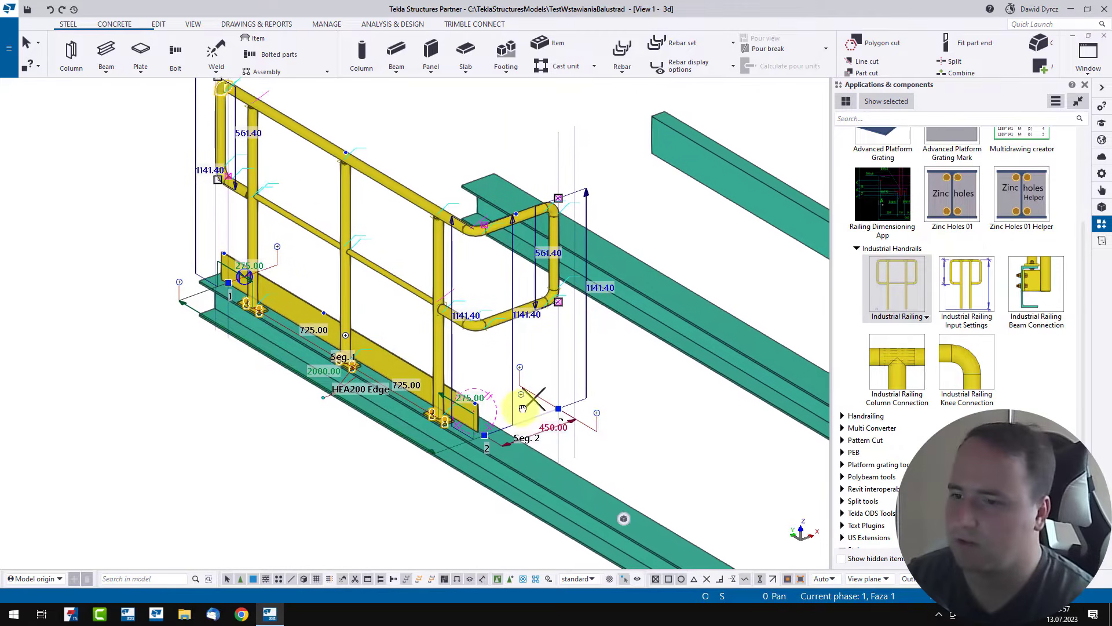
pyautogui.scroll(4, 217, 274)
pyautogui.moveTo(165, 295); pyautogui.dragTo(84, 320)
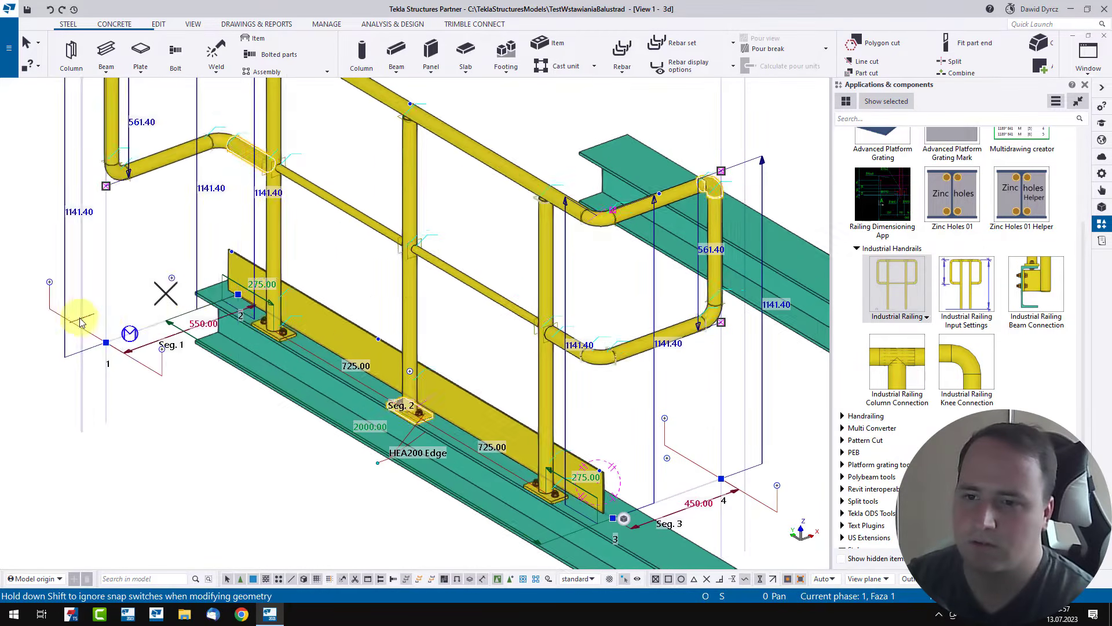
# Add a 1200 mm railing segment parallel to the beam, continuing from the free end of the 450 mm segment
pyautogui.scroll(-3, 84, 320)
pyautogui.scroll(5, 464, 373)
pyautogui.scroll(-3, 406, 348)
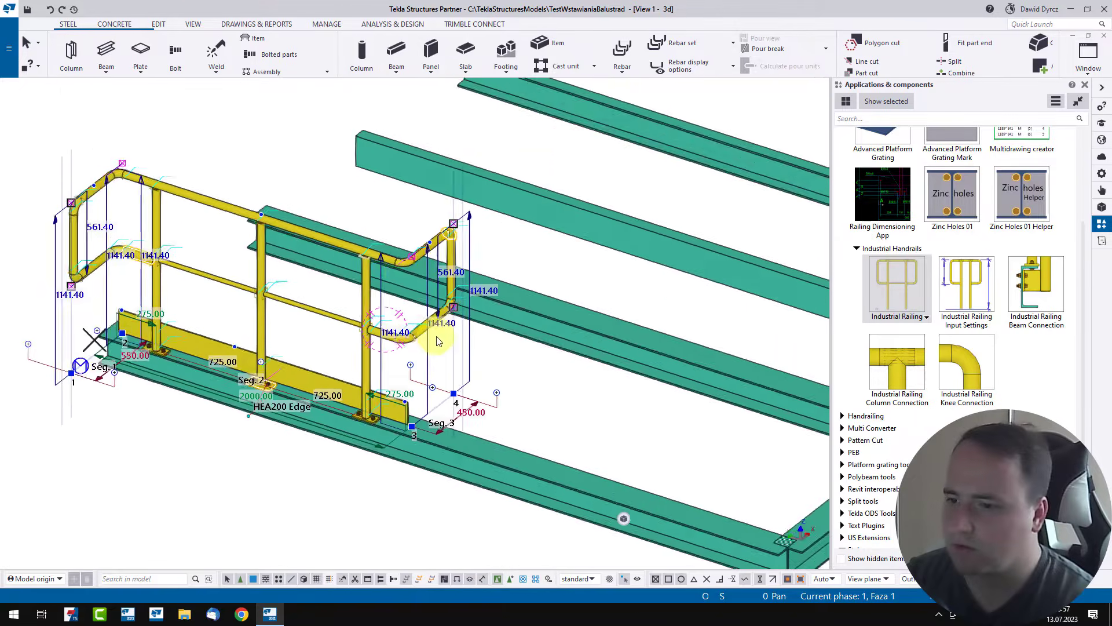
pyautogui.scroll(4, 509, 397)
pyautogui.moveTo(508, 402); pyautogui.dragTo(683, 448)
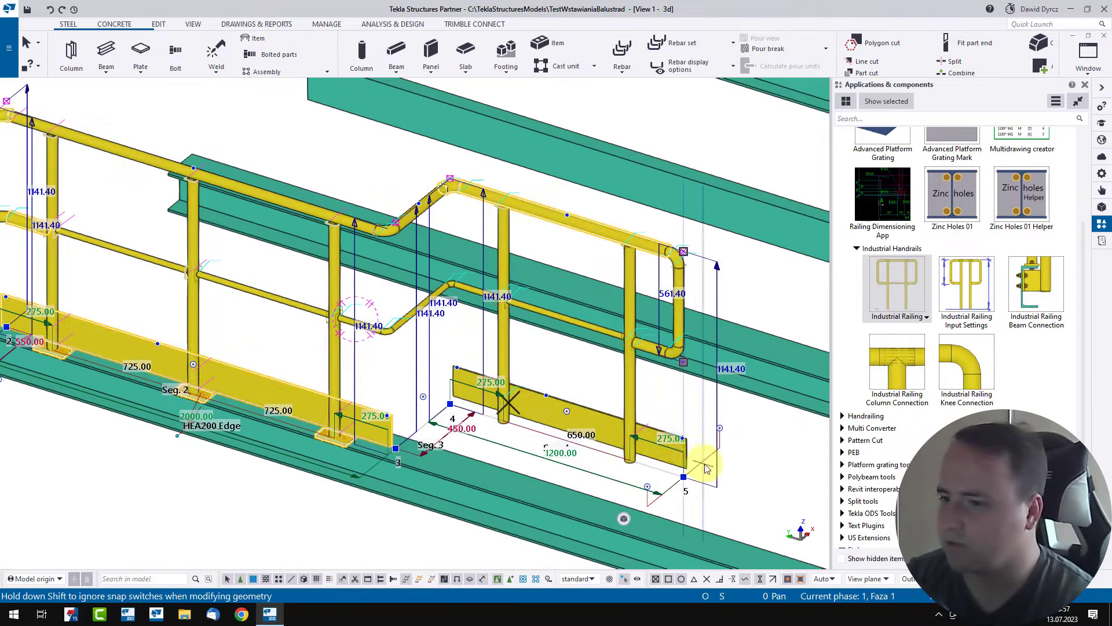
# Extend the railing with a segment about 1051 mm long across to the next beam and one about 579 mm long along it
pyautogui.moveTo(566, 407); pyautogui.dragTo(205, 331, button='middle')
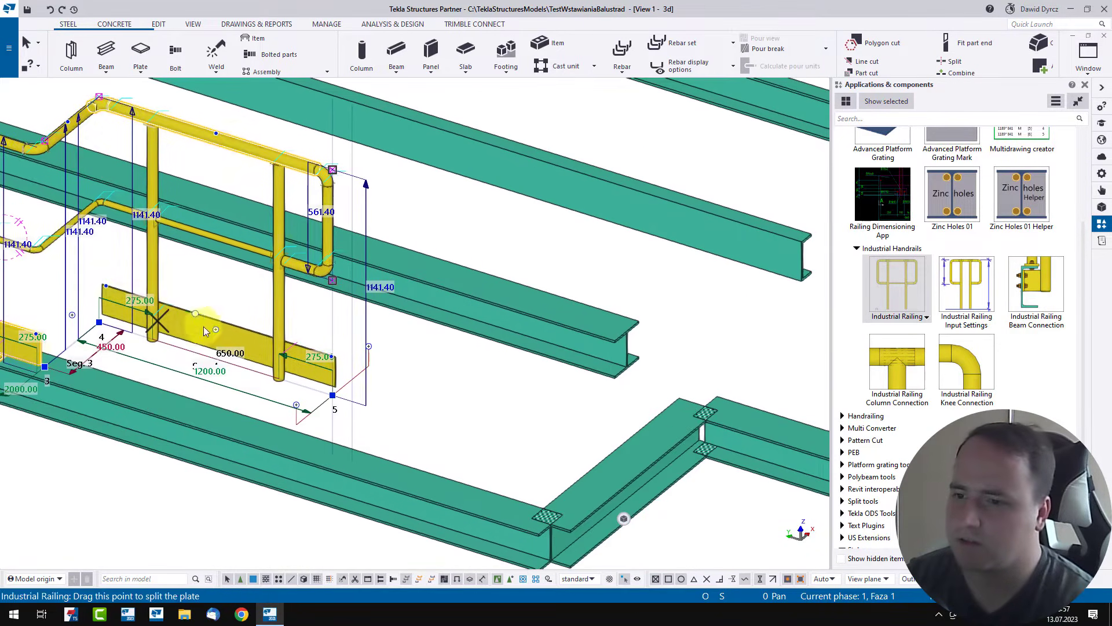
pyautogui.moveTo(369, 348); pyautogui.dragTo(527, 405)
pyautogui.moveTo(605, 393); pyautogui.dragTo(607, 384)
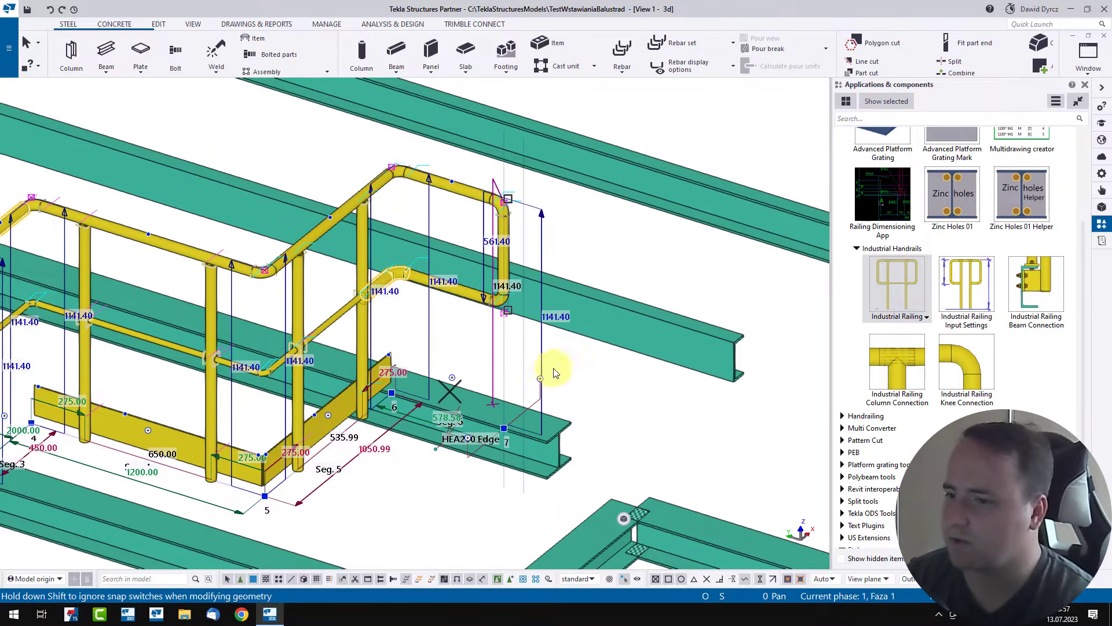
# Add a 600 mm crosswise segment at the railing's end, and lengthen the segment along the second beam to about 1129 mm
pyautogui.moveTo(540, 379); pyautogui.dragTo(588, 346)
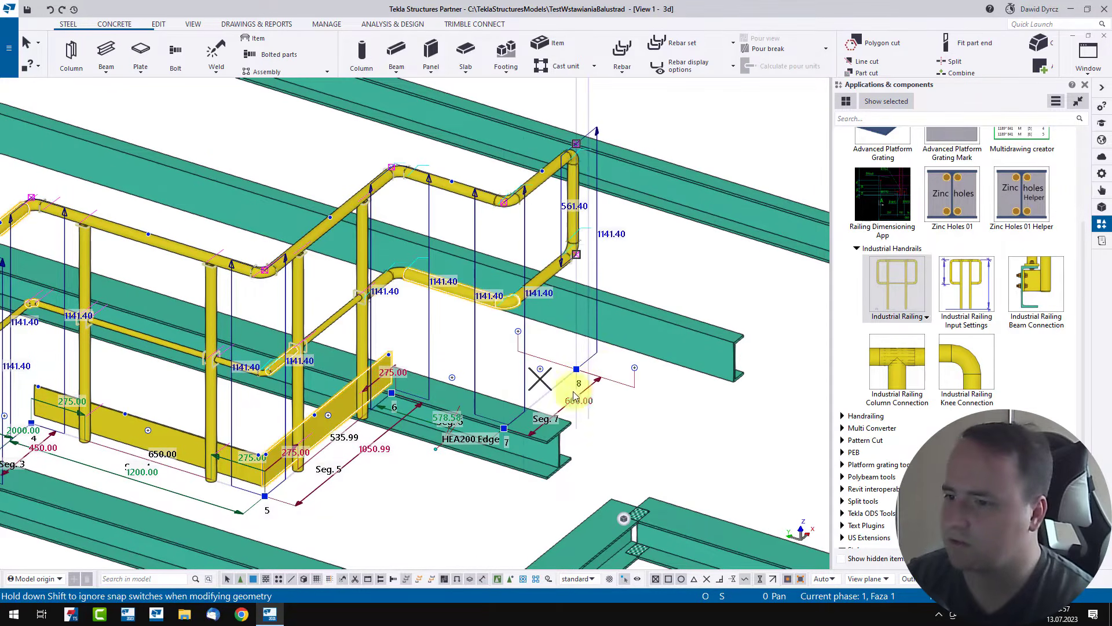
pyautogui.moveTo(574, 395); pyautogui.dragTo(667, 410)
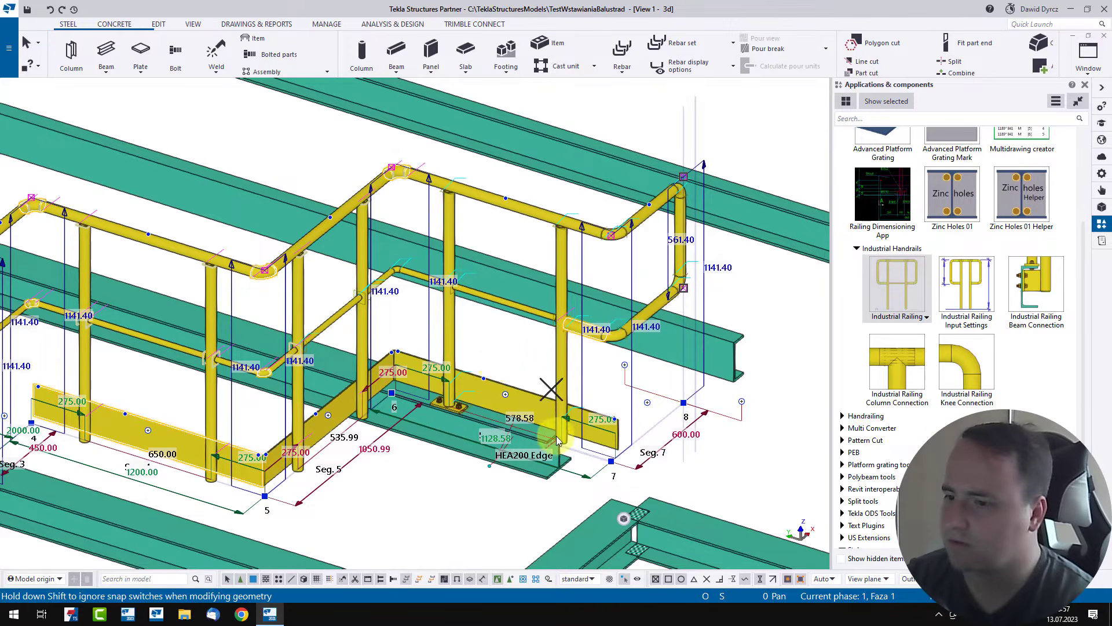
pyautogui.scroll(-2, 496, 364)
pyautogui.scroll(2, 432, 383)
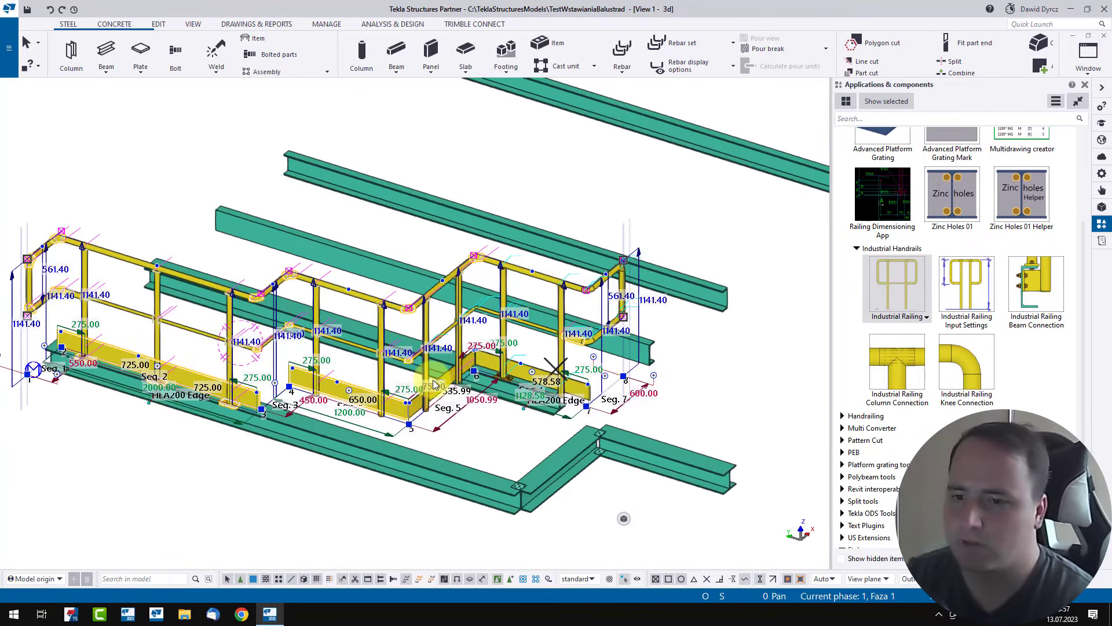
# Delete the railing's last two end points, removing the 600 mm crosswise segment and the segment along the second beam
pyautogui.scroll(3, 640, 376)
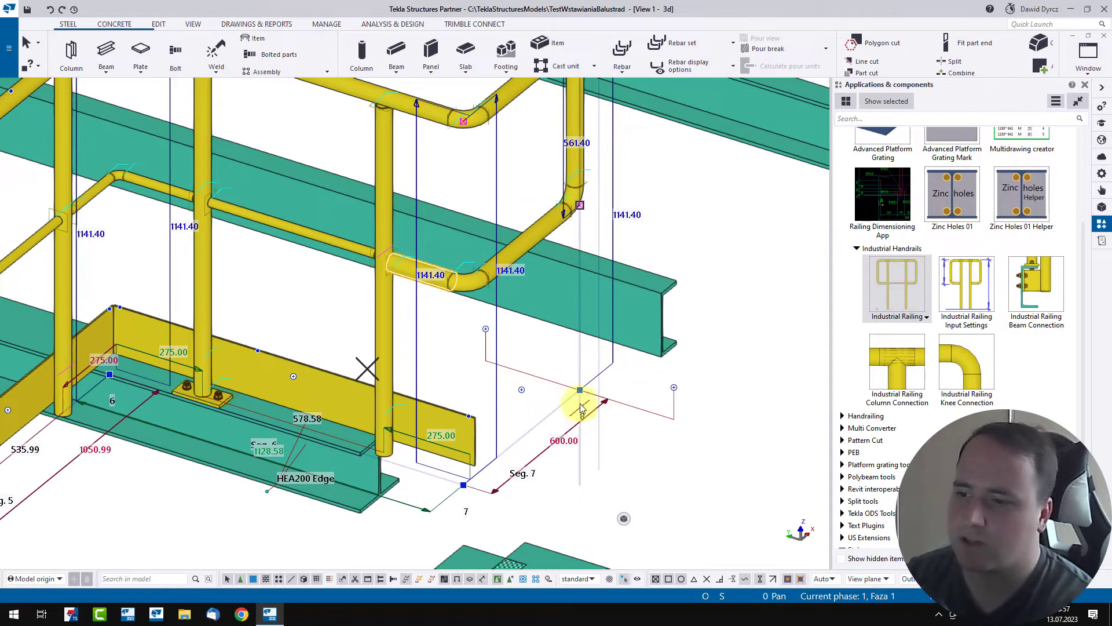
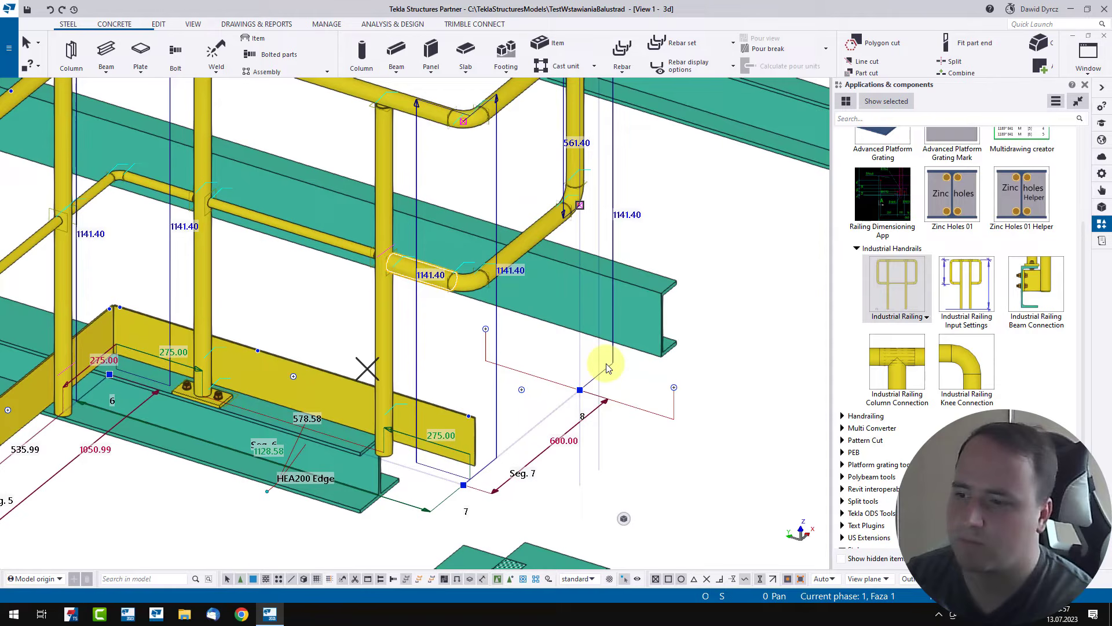
pyautogui.click(579, 390)
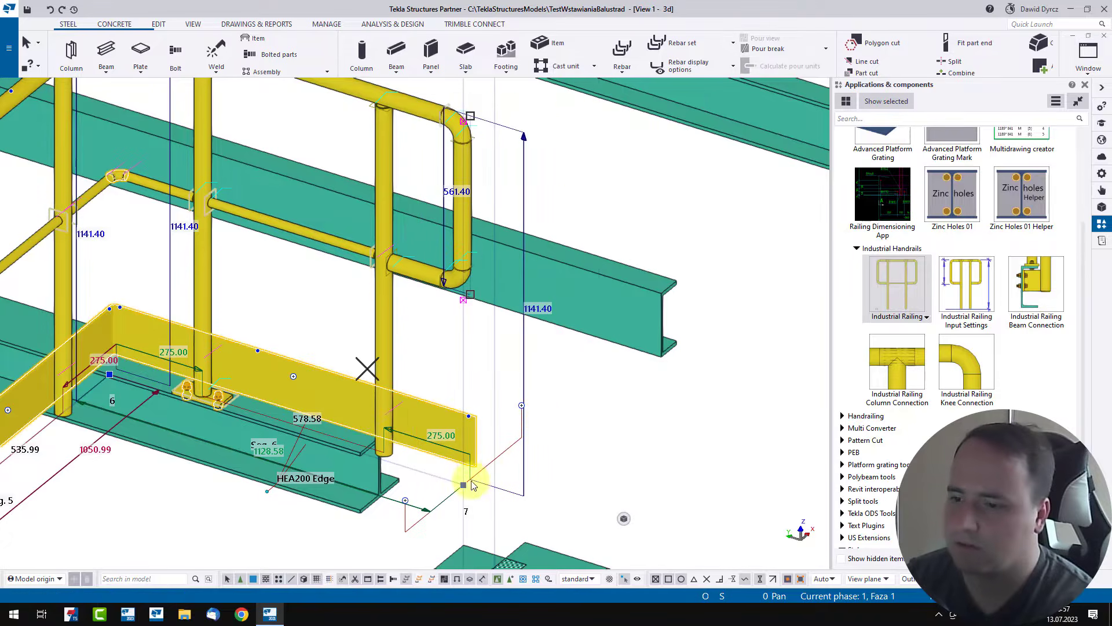
pyautogui.press('Delete')
pyautogui.scroll(-3, 610, 375)
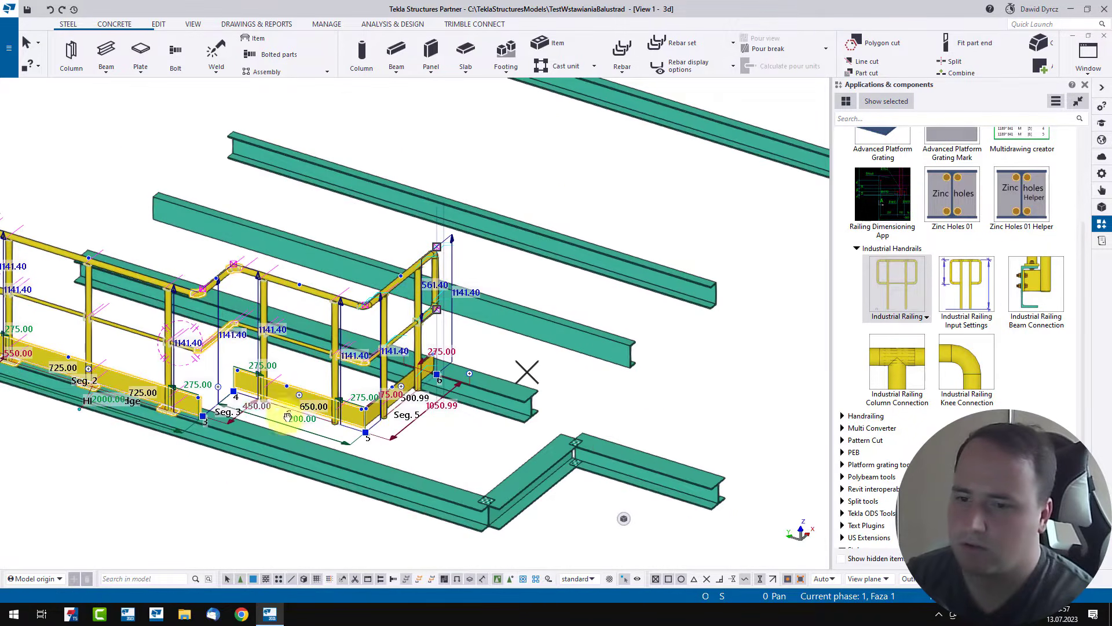
# Delete further points from both ends of the railing until only the 1200 mm segment parallel to the beam remains
pyautogui.moveTo(282, 416); pyautogui.dragTo(650, 440, button='middle')
pyautogui.scroll(5, 325, 400)
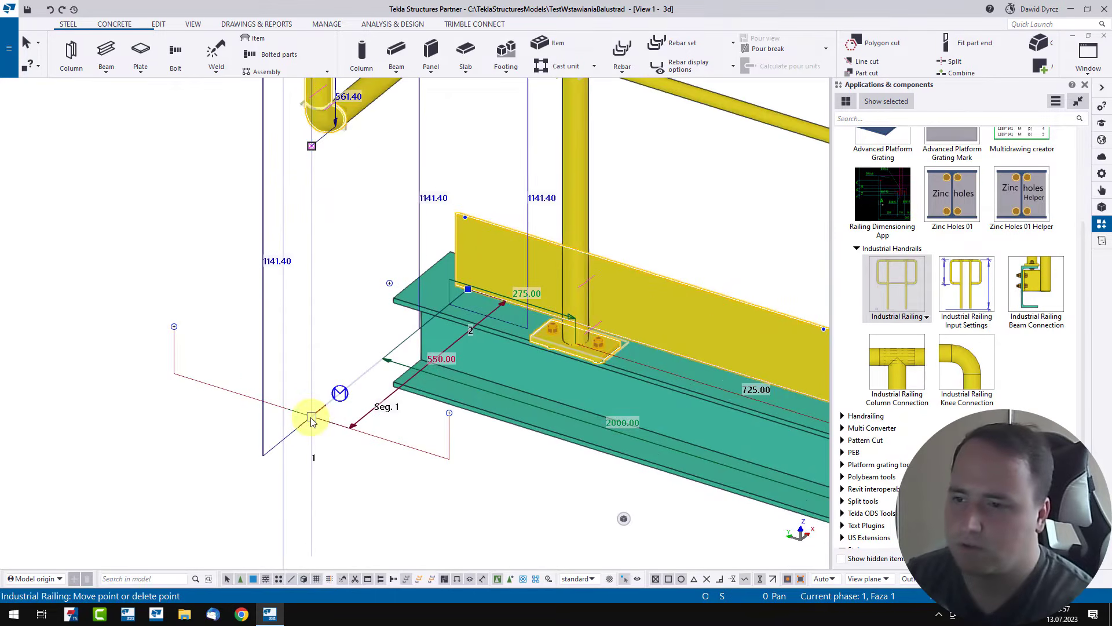
pyautogui.click(342, 392)
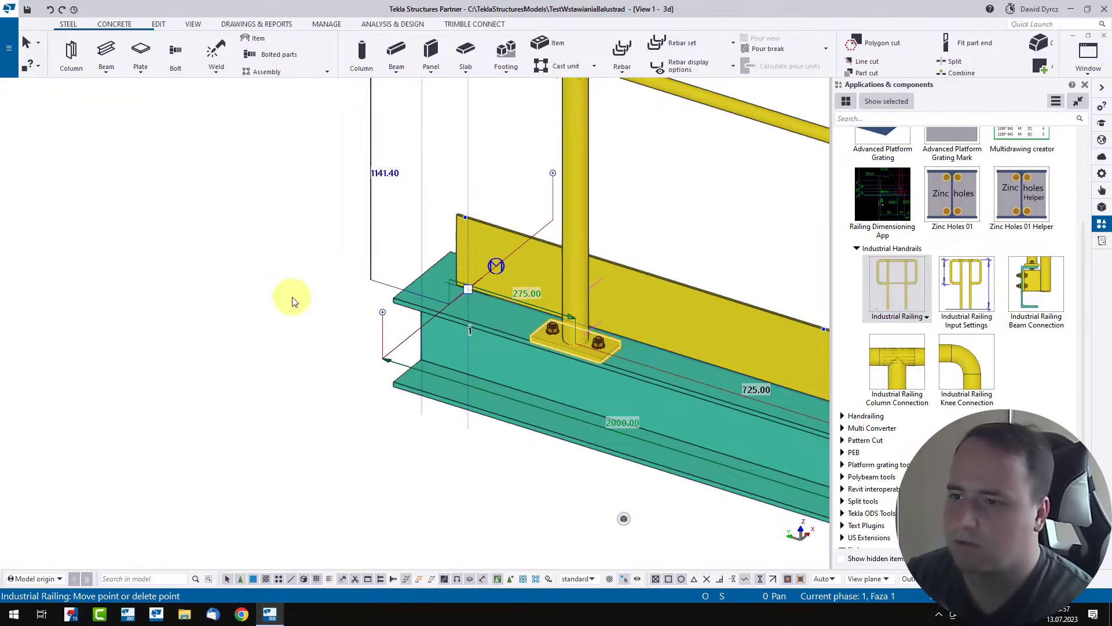
pyautogui.scroll(-5, 290, 297)
pyautogui.scroll(3, 671, 402)
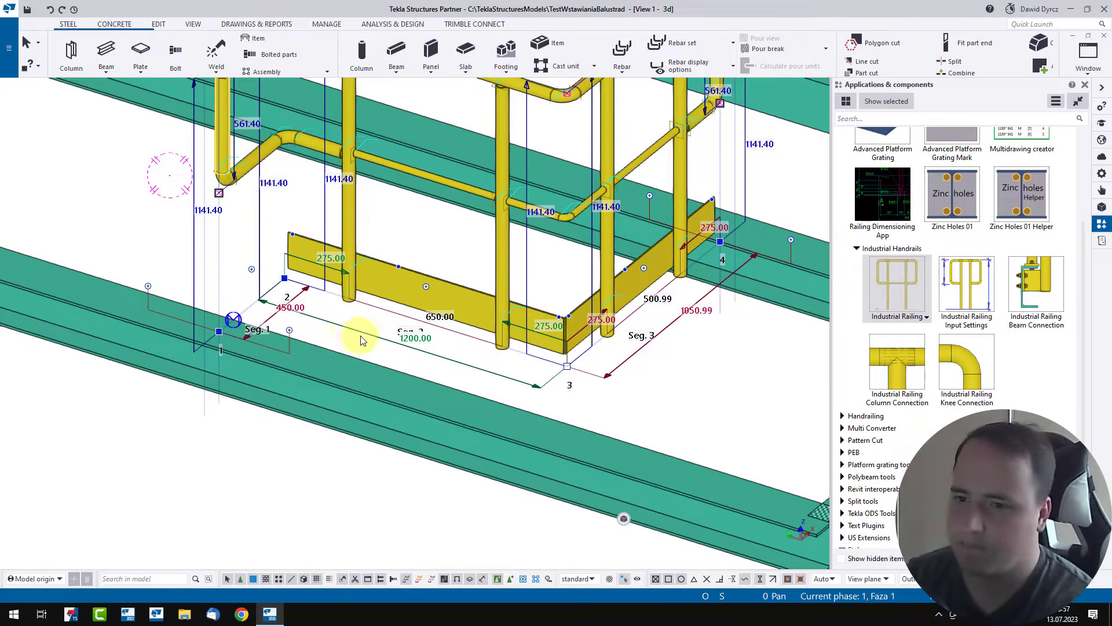
pyautogui.scroll(-3, 360, 341)
pyautogui.scroll(3, 450, 394)
pyautogui.scroll(-3, 365, 341)
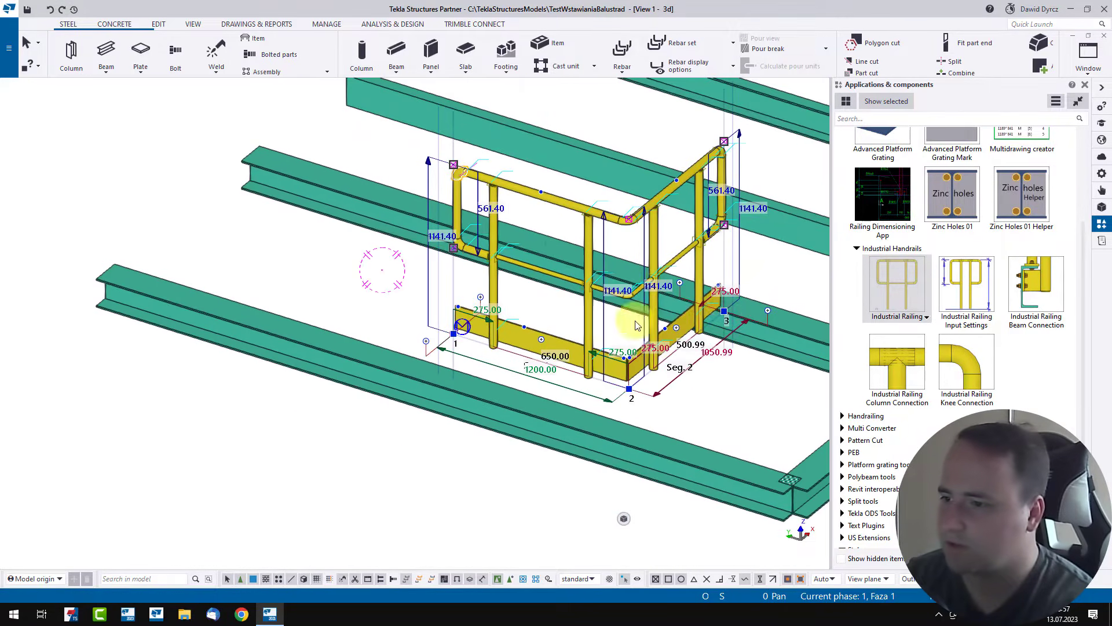
pyautogui.scroll(2, 721, 365)
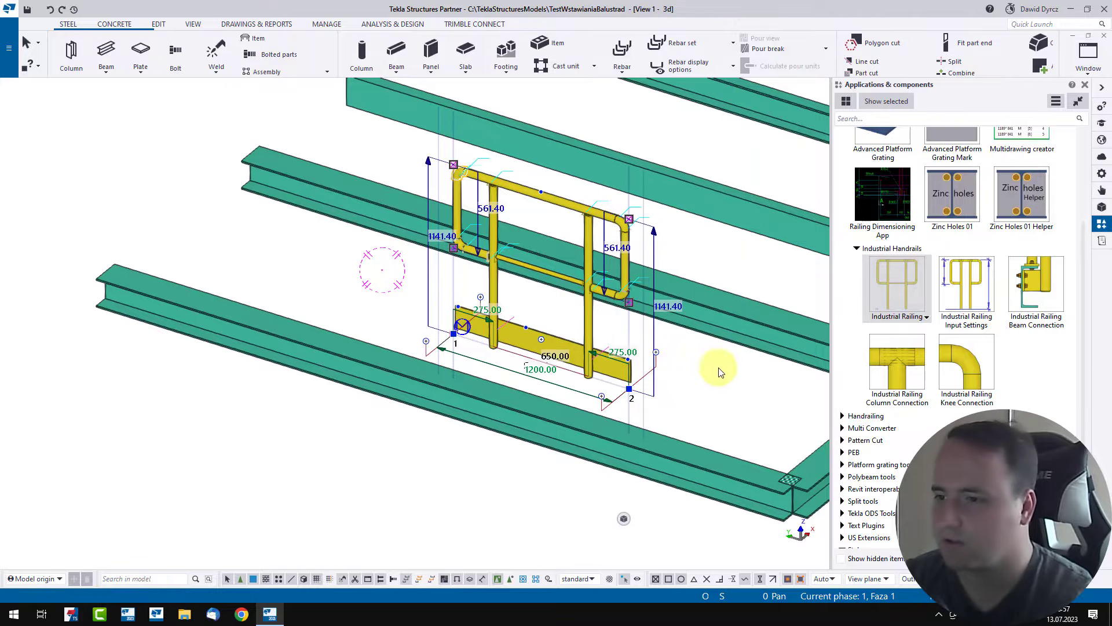
# Move the remaining 1200 mm railing segment sideways onto the edge of the nearest HEA200 beam
pyautogui.click(528, 364)
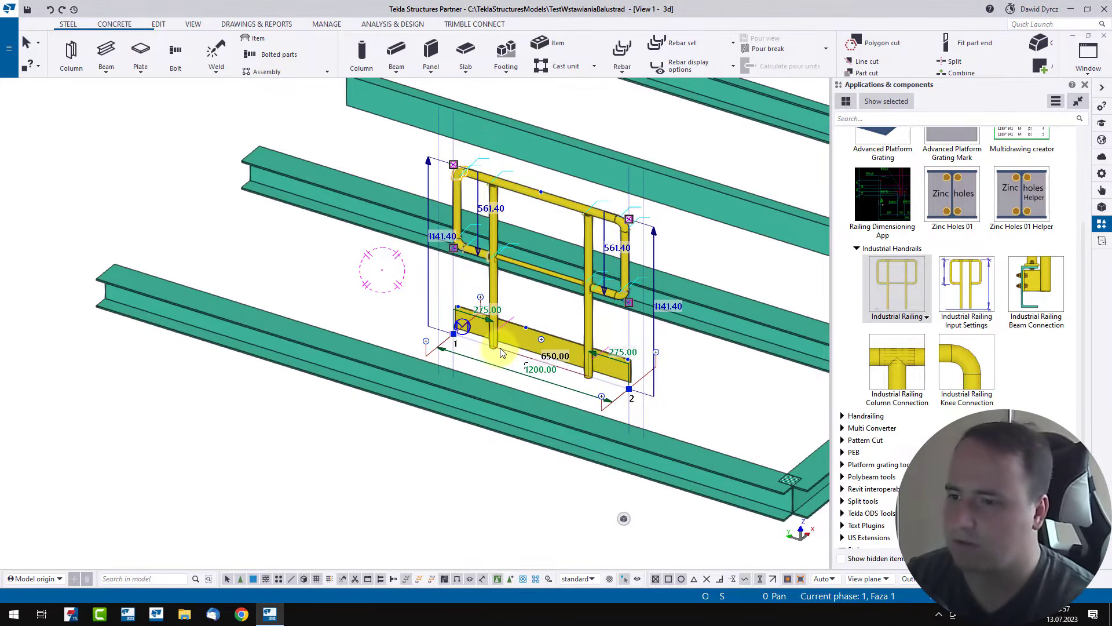
pyautogui.scroll(2, 510, 365)
pyautogui.moveTo(522, 359); pyautogui.dragTo(459, 404)
pyautogui.scroll(-2, 340, 366)
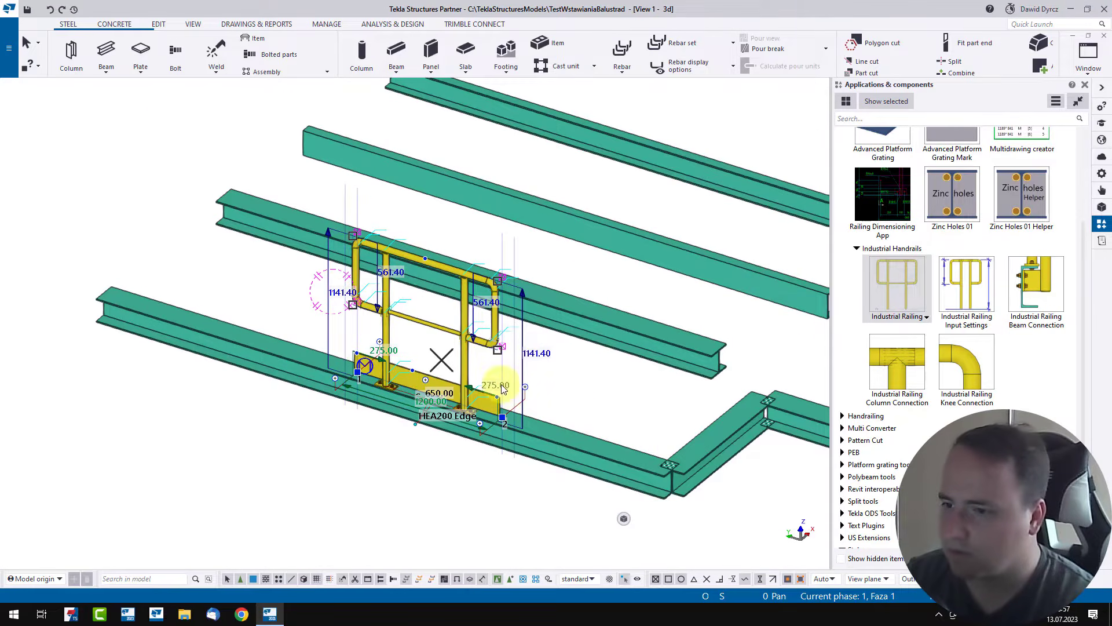
# Lengthen the railing to 2600 mm along the beam and add segments of about 1229 mm and 1334 mm following the beams around the corners
pyautogui.click(501, 388)
pyautogui.press('Escape')
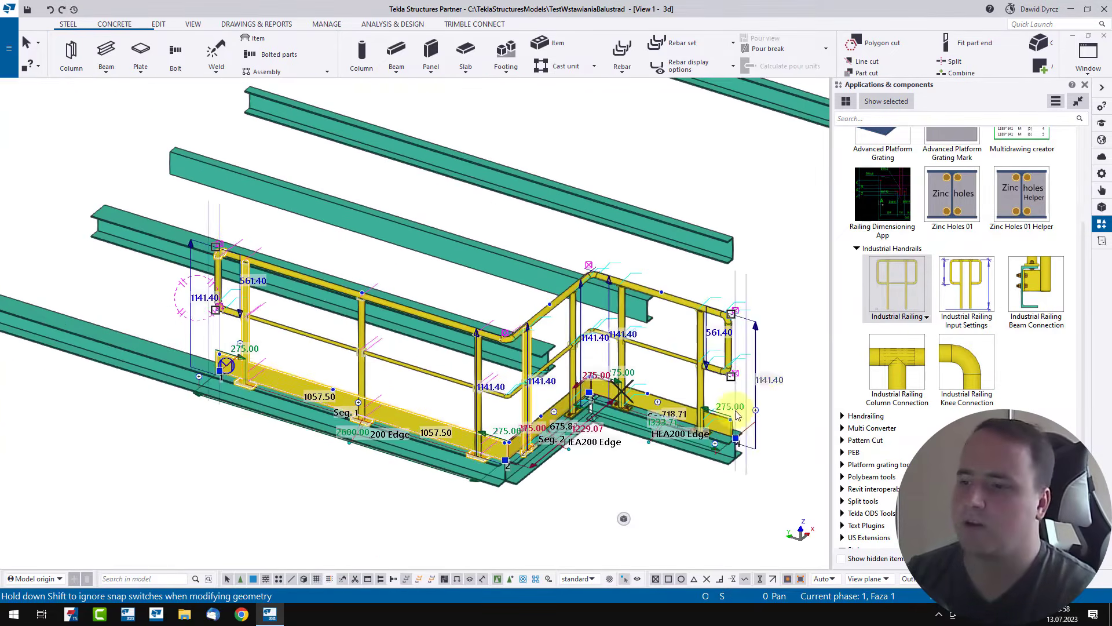
pyautogui.click(603, 549)
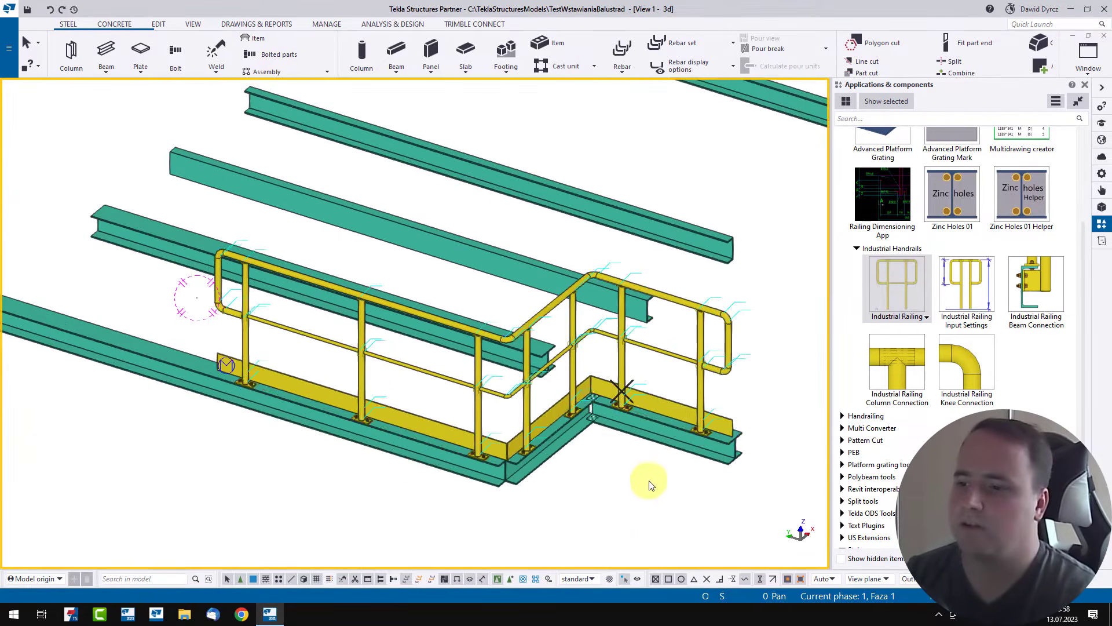
# Set the third segment's offset from the reference line to Web so its posts attach to the beam's web
pyautogui.scroll(3, 650, 484)
pyautogui.moveTo(561, 487); pyautogui.dragTo(473, 491, button='middle')
pyautogui.click(590, 345)
pyautogui.scroll(3, 566, 422)
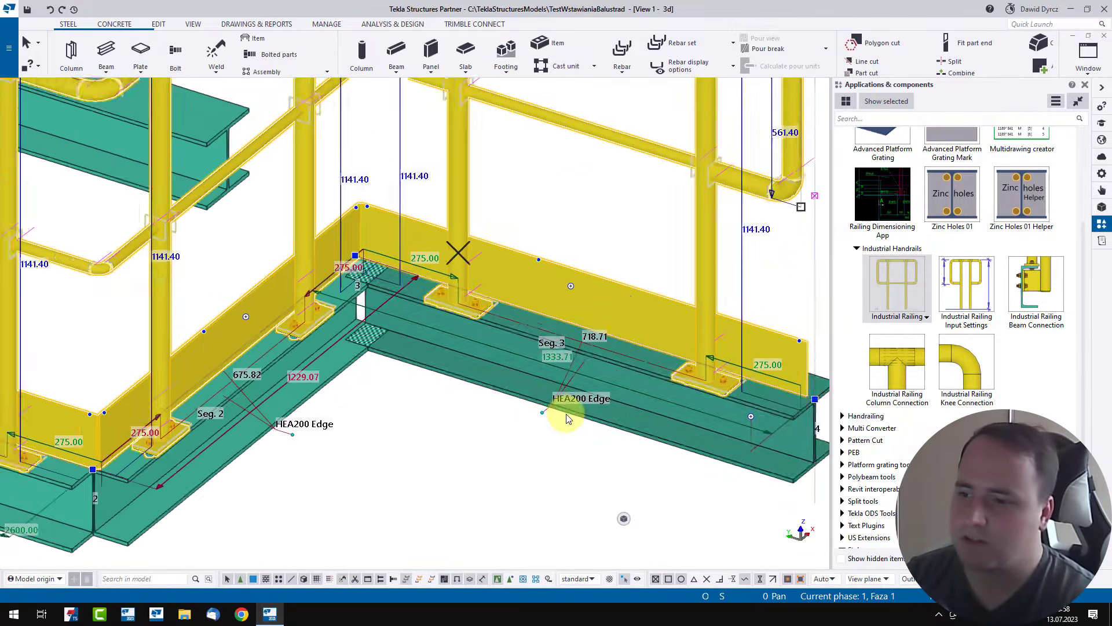
pyautogui.click(541, 418)
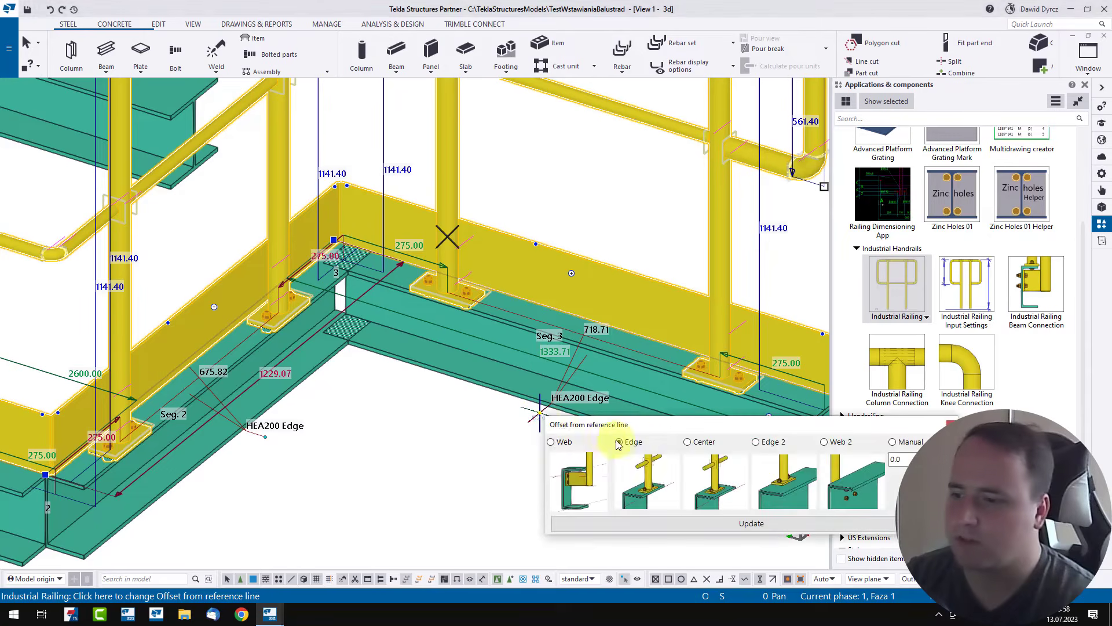
pyautogui.click(702, 519)
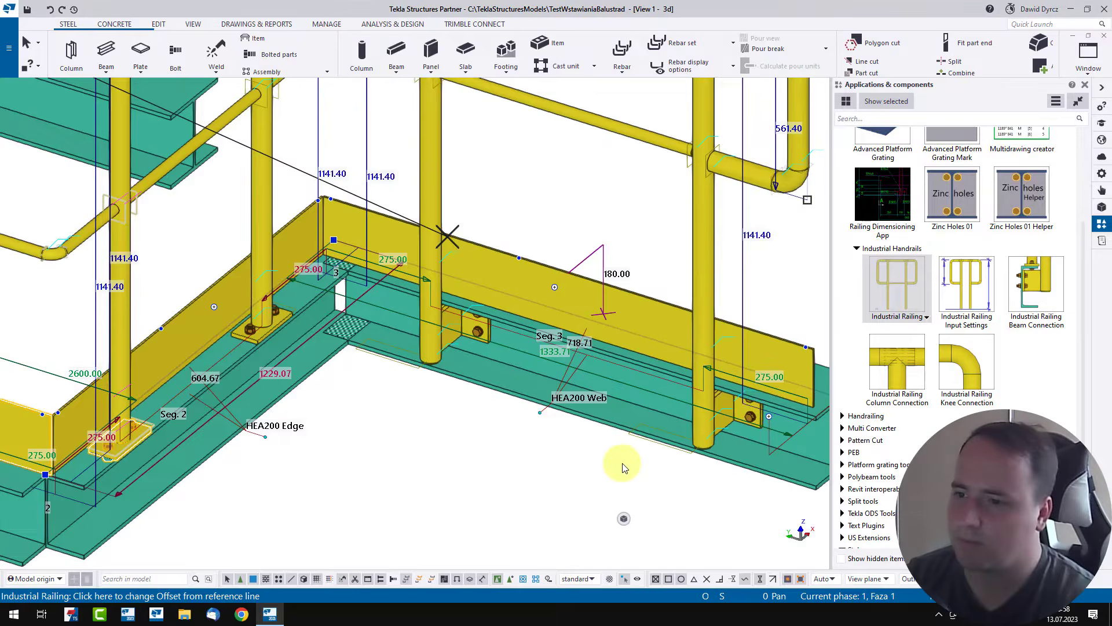
# Set the second segment's offset from the reference line to Center
pyautogui.scroll(-3, 551, 432)
pyautogui.scroll(3, 474, 393)
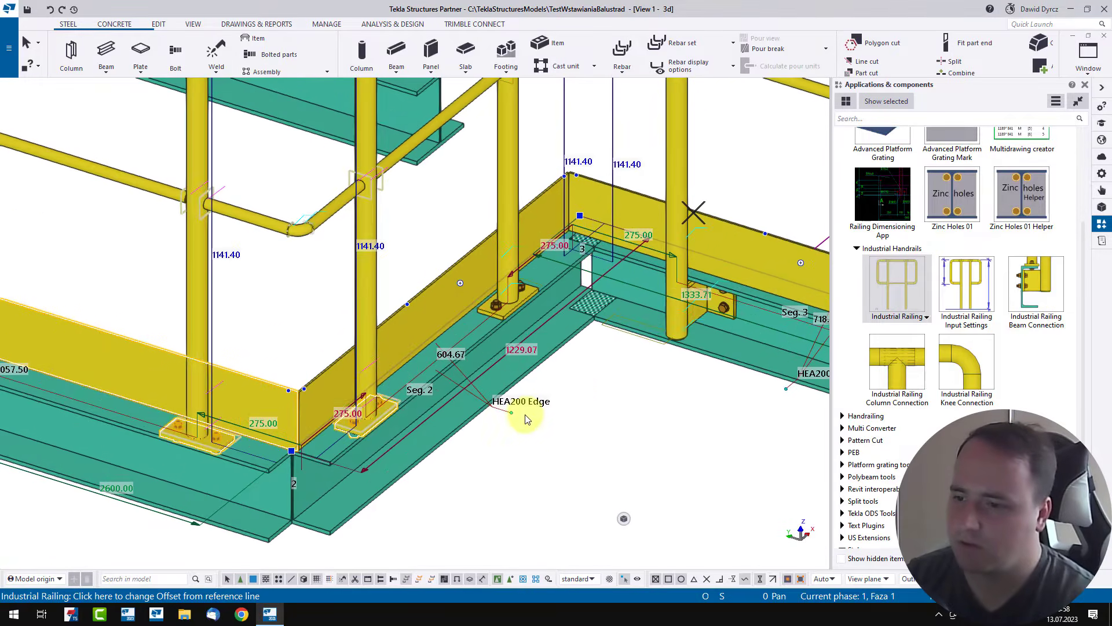
pyautogui.click(514, 413)
pyautogui.click(722, 524)
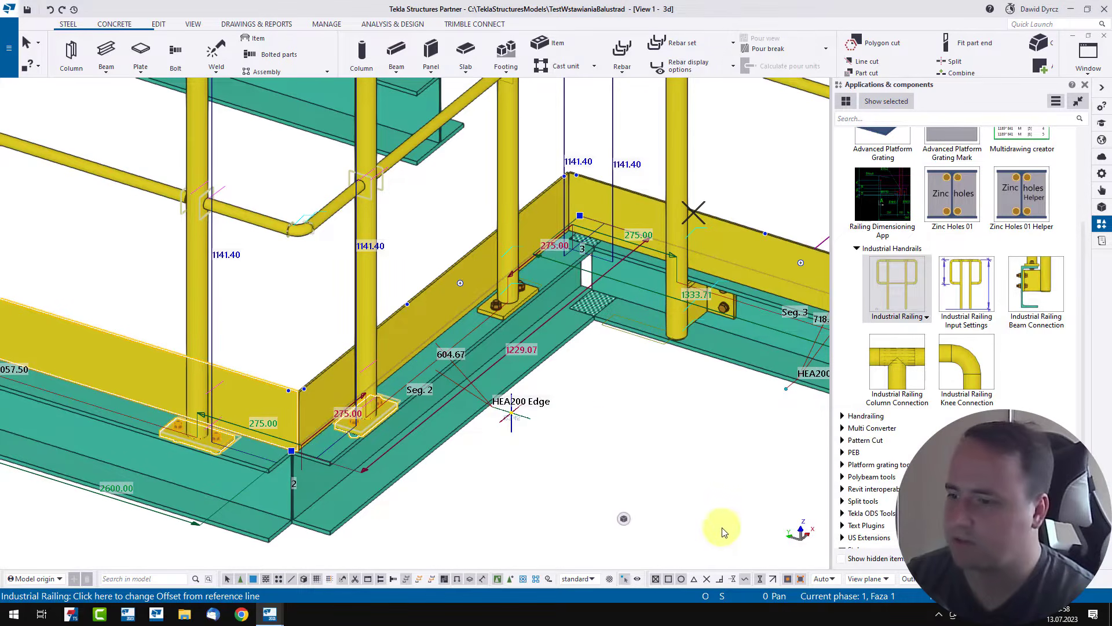
pyautogui.moveTo(480, 510); pyautogui.dragTo(767, 461, button='middle')
pyautogui.scroll(-3, 335, 346)
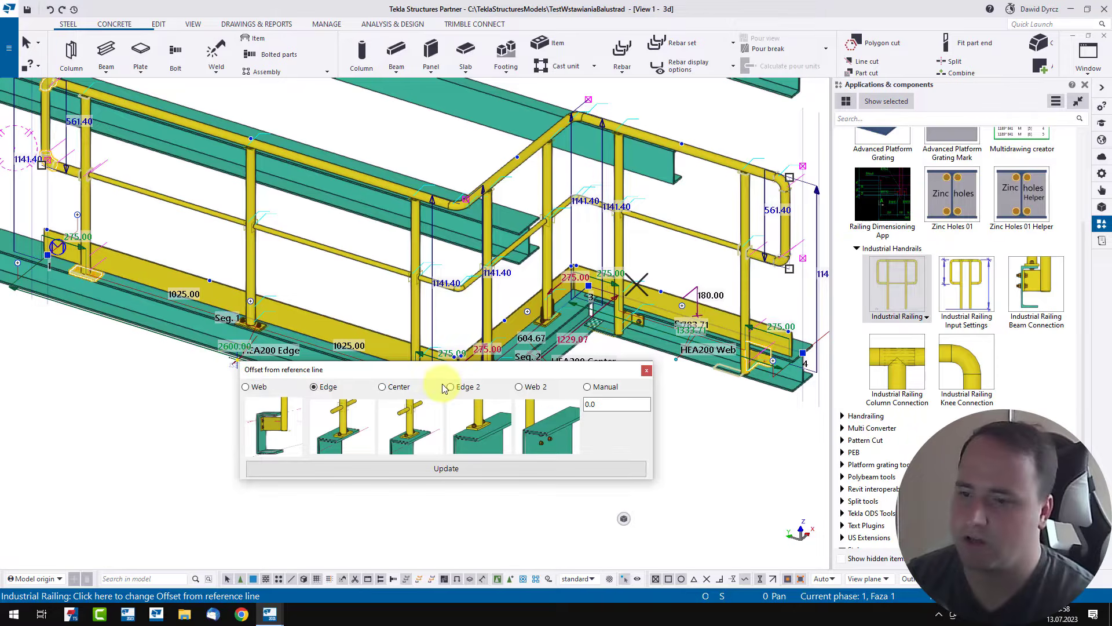
pyautogui.click(646, 370)
pyautogui.click(665, 414)
# Set the second segment's offset from the reference line to Web
pyautogui.moveTo(595, 424); pyautogui.dragTo(399, 483, button='middle')
pyautogui.scroll(3, 389, 479)
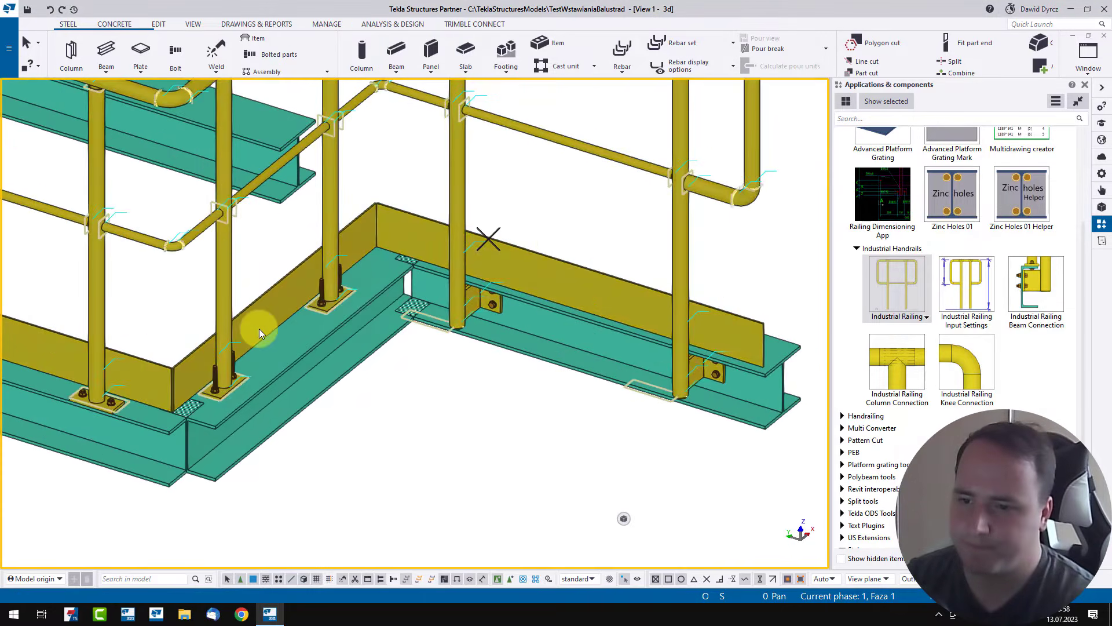
pyautogui.click(259, 329)
pyautogui.scroll(3, 348, 379)
pyautogui.click(373, 386)
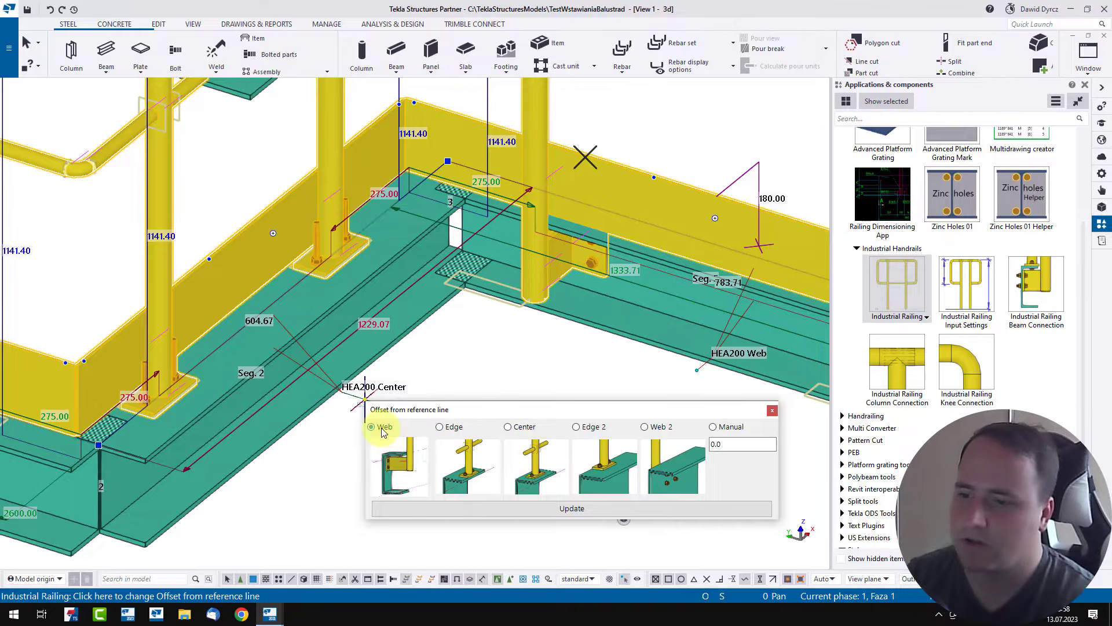
pyautogui.click(496, 507)
# Set the third segment's offset from the reference line back to Edge
pyautogui.scroll(2, 418, 463)
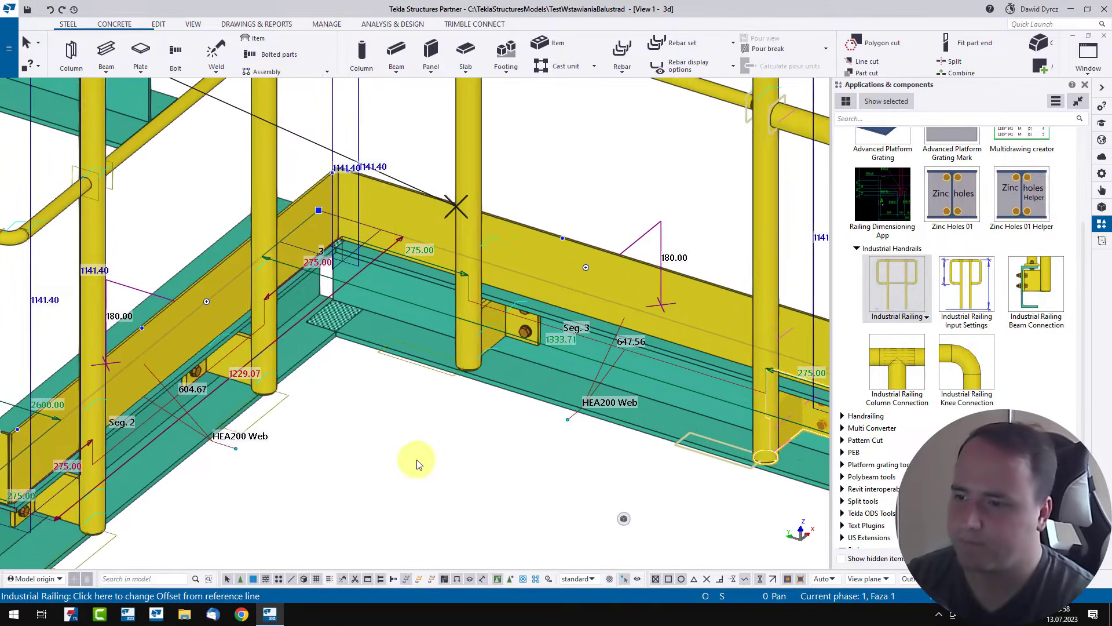
pyautogui.scroll(-2, 419, 464)
pyautogui.click(515, 413)
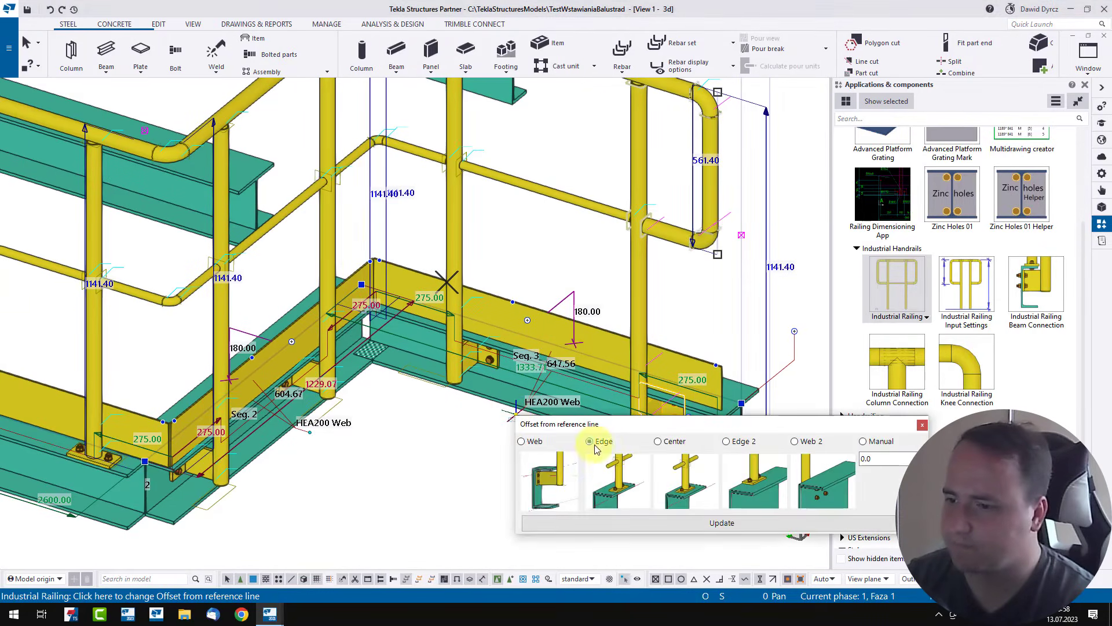
pyautogui.click(641, 521)
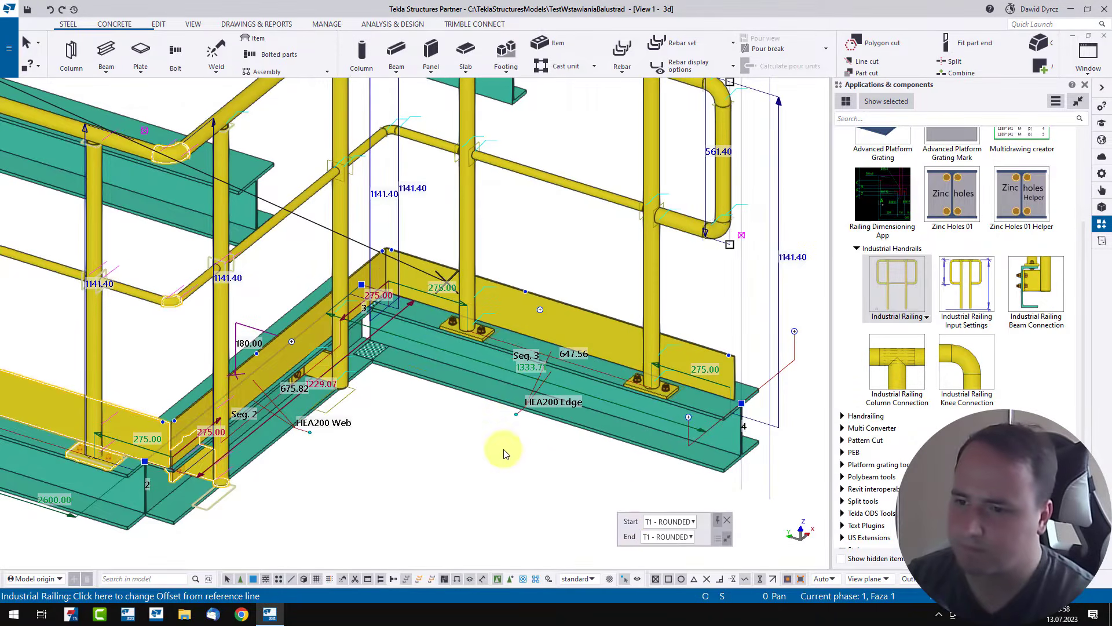
# Set the second segment's offset from the reference line to Edge as well, and deselect the railing
pyautogui.click(504, 454)
pyautogui.scroll(-5, 489, 417)
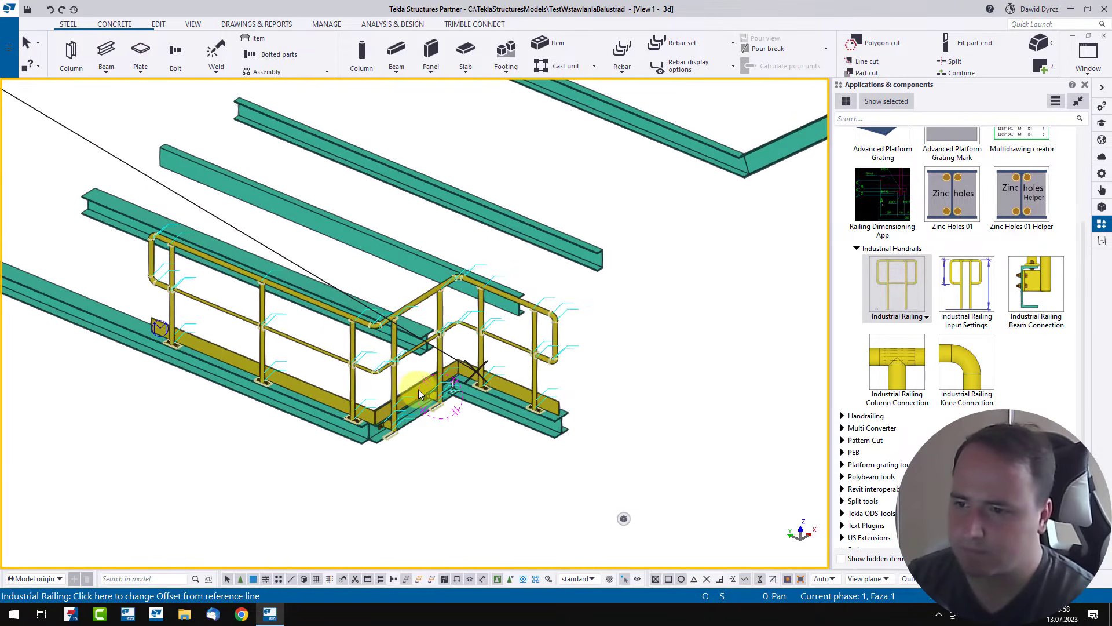
pyautogui.click(418, 389)
pyautogui.scroll(5, 440, 408)
pyautogui.click(445, 428)
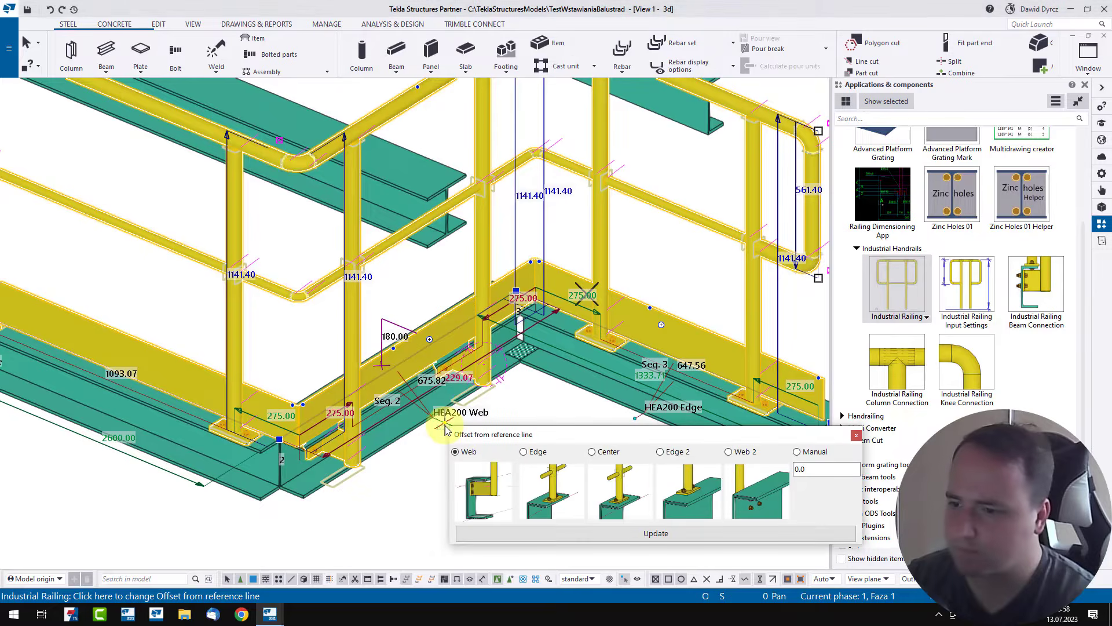
pyautogui.click(536, 456)
pyautogui.click(601, 533)
pyautogui.click(537, 454)
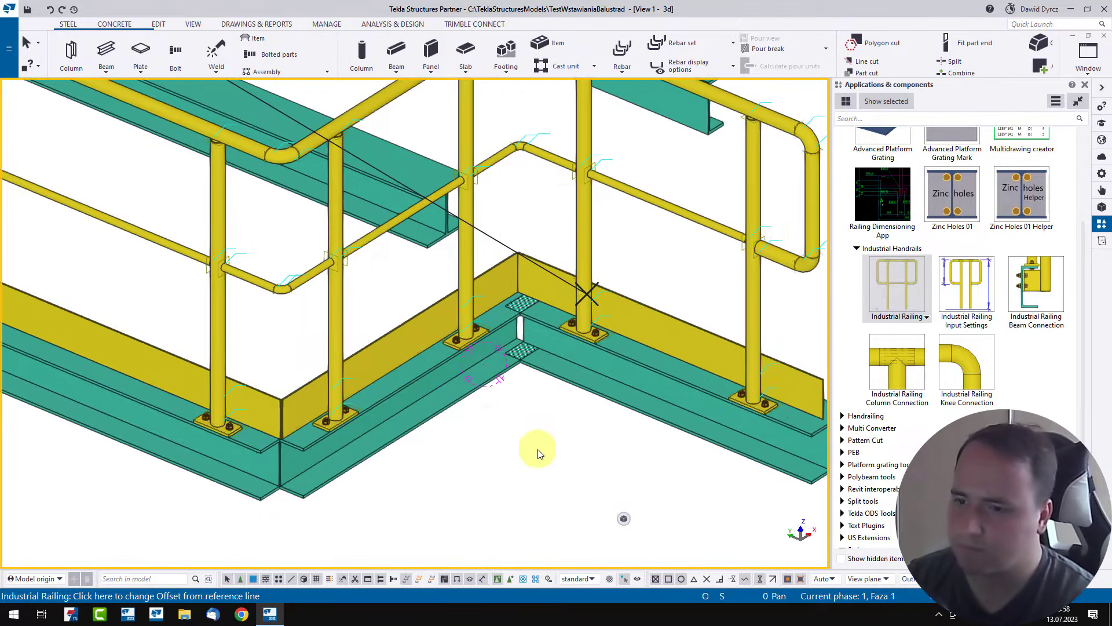
# Slide the first segment's post nearest the corner to 725 mm from the corner, and undo the move
pyautogui.scroll(-3, 537, 454)
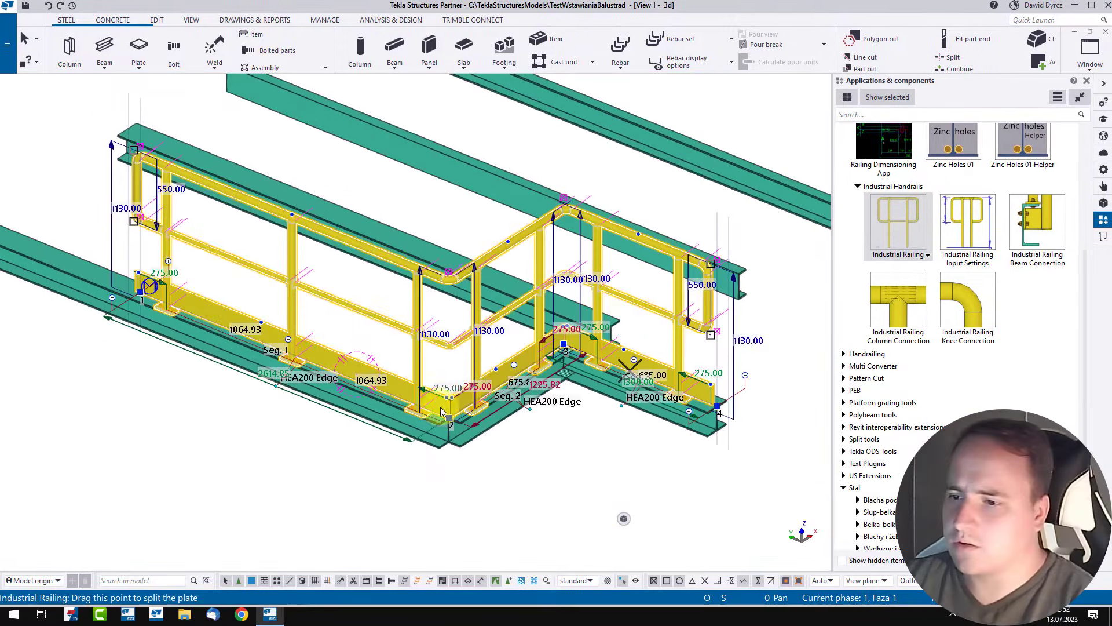
pyautogui.scroll(5, 463, 394)
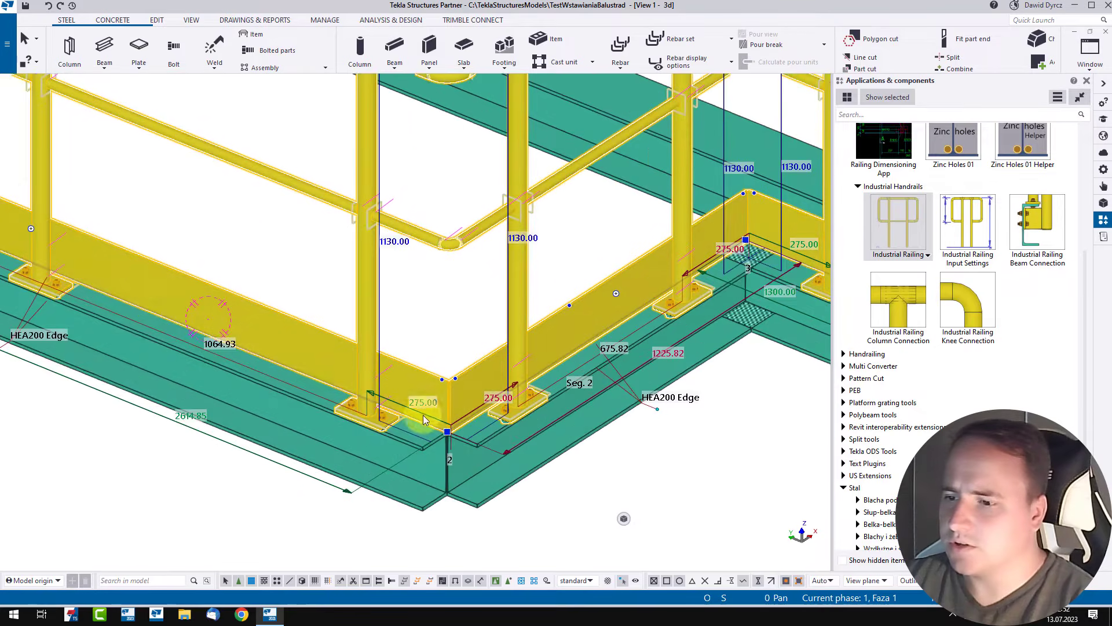
pyautogui.moveTo(369, 397); pyautogui.dragTo(241, 333)
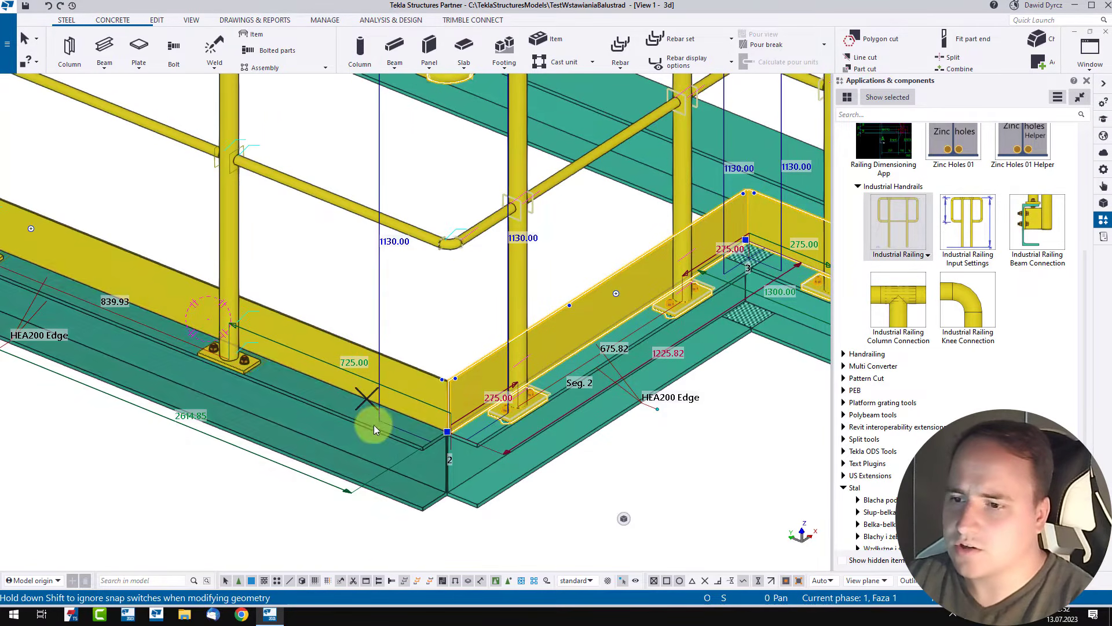
pyautogui.scroll(-4, 370, 429)
pyautogui.scroll(3, 429, 371)
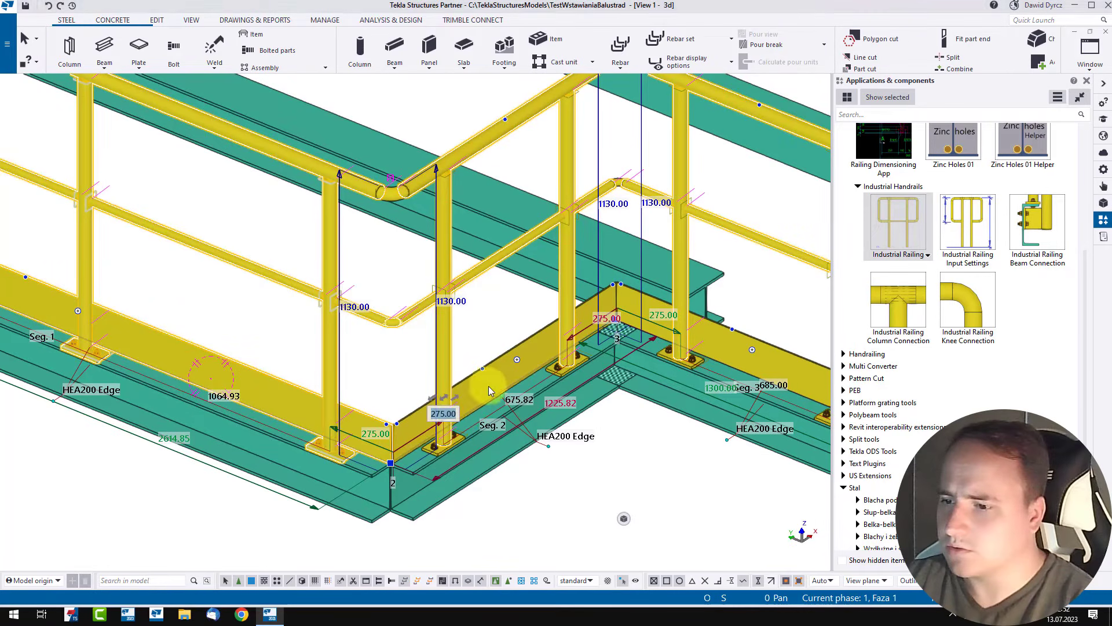
# Slide the second segment's first post further from its corner with the distance handle, and undo the move
pyautogui.scroll(3, 488, 386)
pyautogui.moveTo(424, 446); pyautogui.dragTo(501, 381)
pyautogui.scroll(-3, 508, 366)
pyautogui.hotkey('ctrl', 'z')
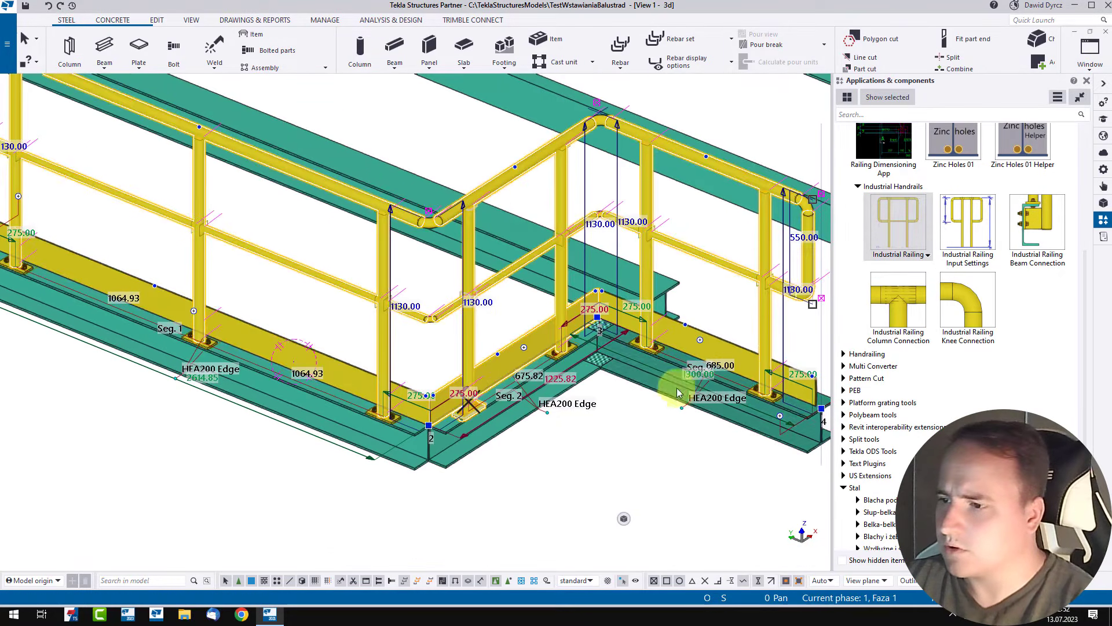
# Slide the third segment's last post further from the railing's end, and undo the move
pyautogui.moveTo(788, 380); pyautogui.dragTo(611, 403, button='middle')
pyautogui.scroll(3, 609, 402)
pyautogui.moveTo(564, 398); pyautogui.dragTo(472, 340)
pyautogui.scroll(-3, 655, 404)
pyautogui.hotkey('ctrl', 'z')
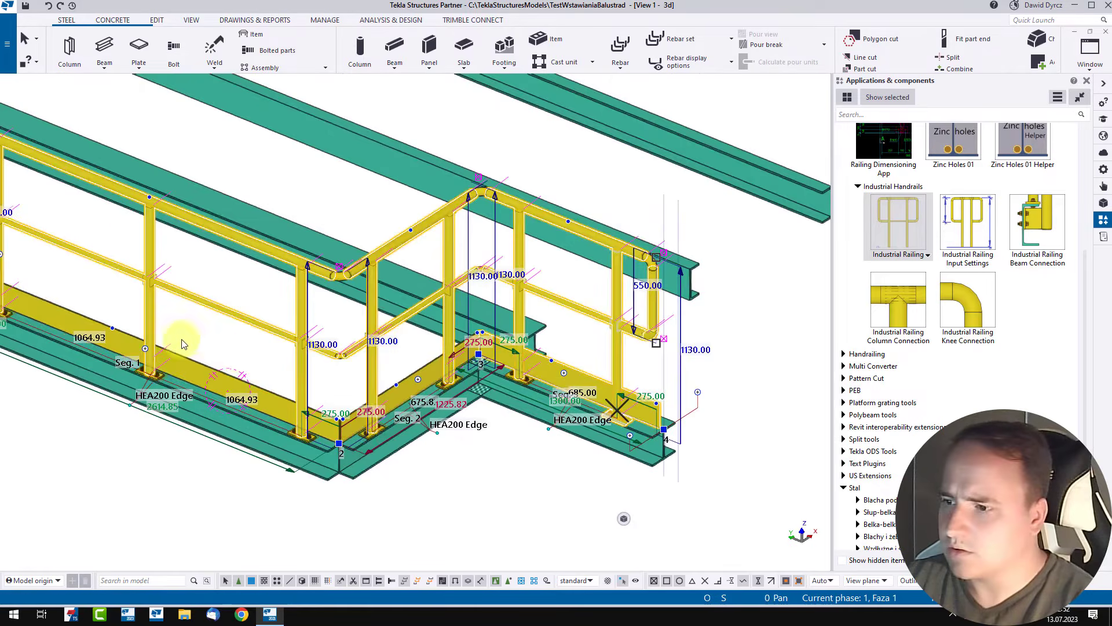
# Slide the first segment's starting post further from the railing's start, and undo the move
pyautogui.moveTo(87, 315); pyautogui.dragTo(436, 407, button='middle')
pyautogui.scroll(3, 359, 395)
pyautogui.moveTo(335, 396); pyautogui.dragTo(429, 417)
pyautogui.scroll(-5, 238, 344)
pyautogui.hotkey('ctrl', 'z')
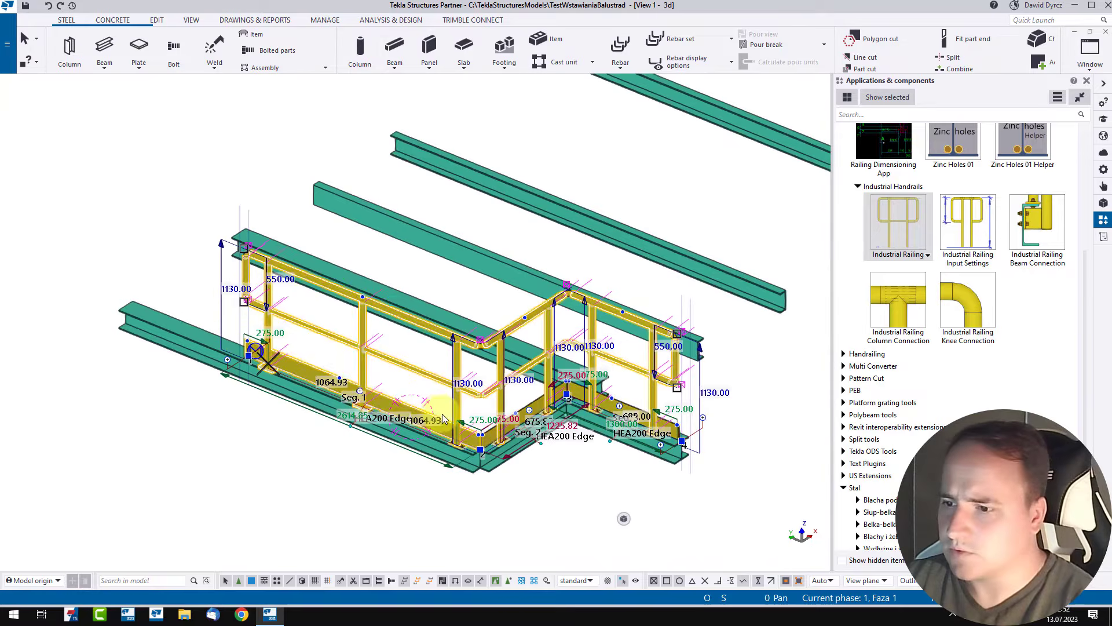
pyautogui.keyDown('ctrl'); pyautogui.moveTo(444, 418); pyautogui.dragTo(504, 375, button='middle'); pyautogui.keyUp('ctrl')
pyautogui.scroll(1, 618, 492)
pyautogui.scroll(3, 539, 348)
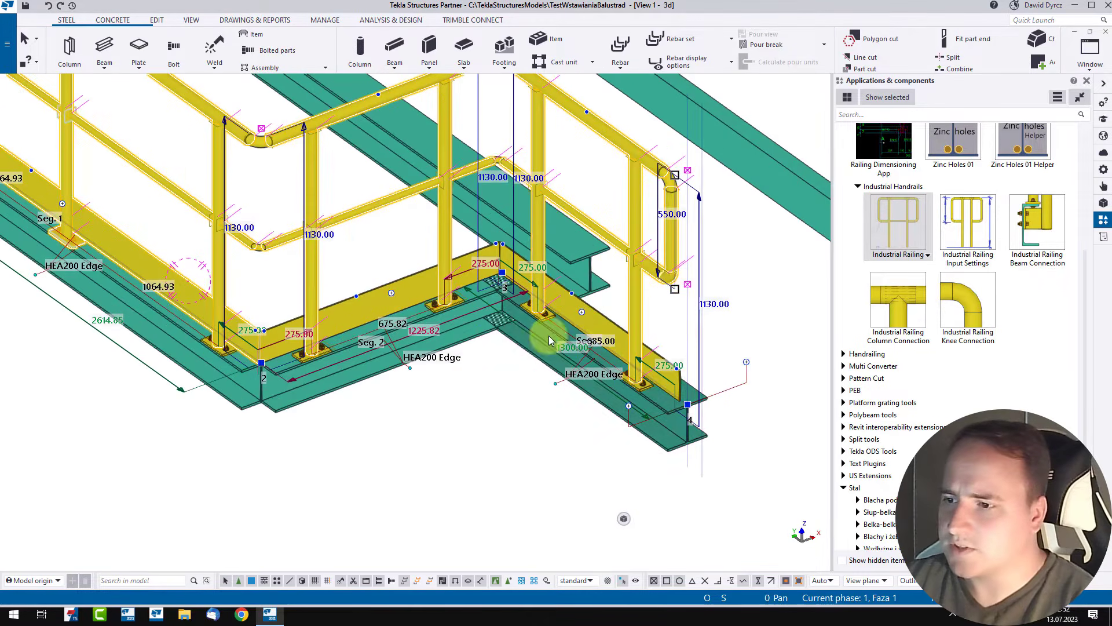
# Move the whole third segment towards the railing's first corner so the second segment is about 626 mm long
pyautogui.scroll(2, 572, 328)
pyautogui.moveTo(573, 321); pyautogui.dragTo(396, 386)
pyautogui.scroll(-3, 402, 372)
pyautogui.moveTo(346, 340); pyautogui.dragTo(417, 364, button='middle')
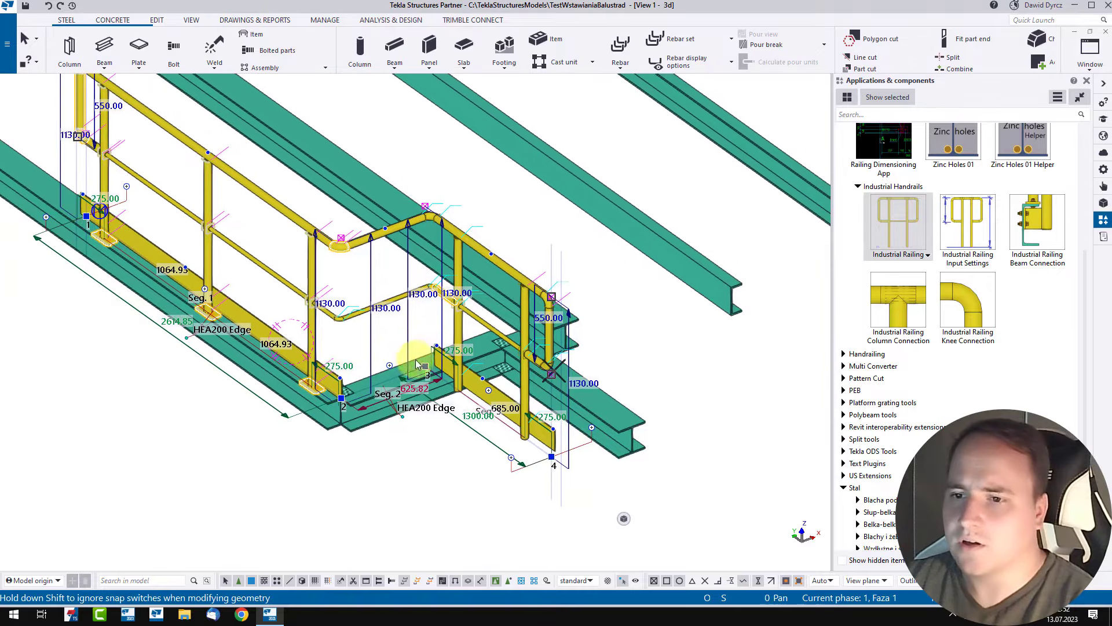
pyautogui.scroll(1, 412, 366)
pyautogui.scroll(1, 389, 378)
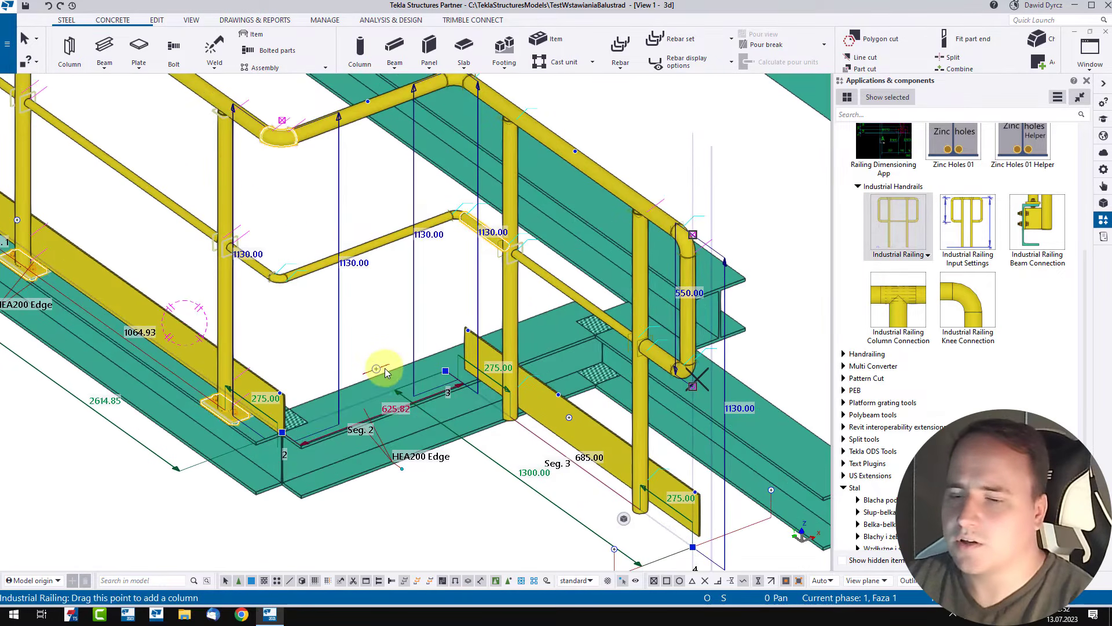
pyautogui.scroll(-2, 377, 370)
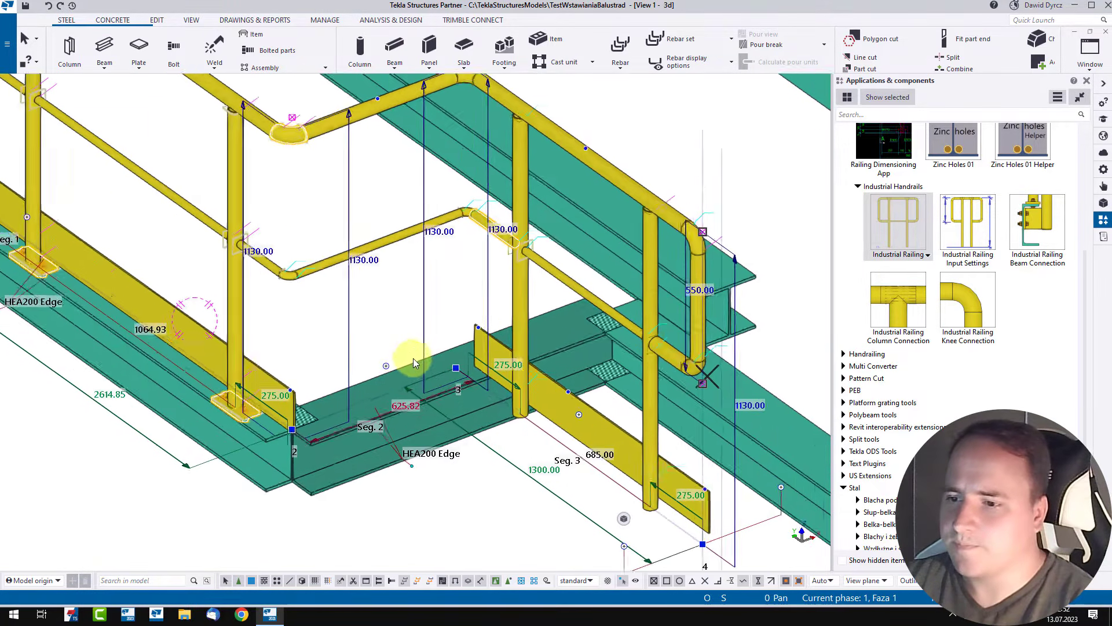
pyautogui.scroll(2, 394, 368)
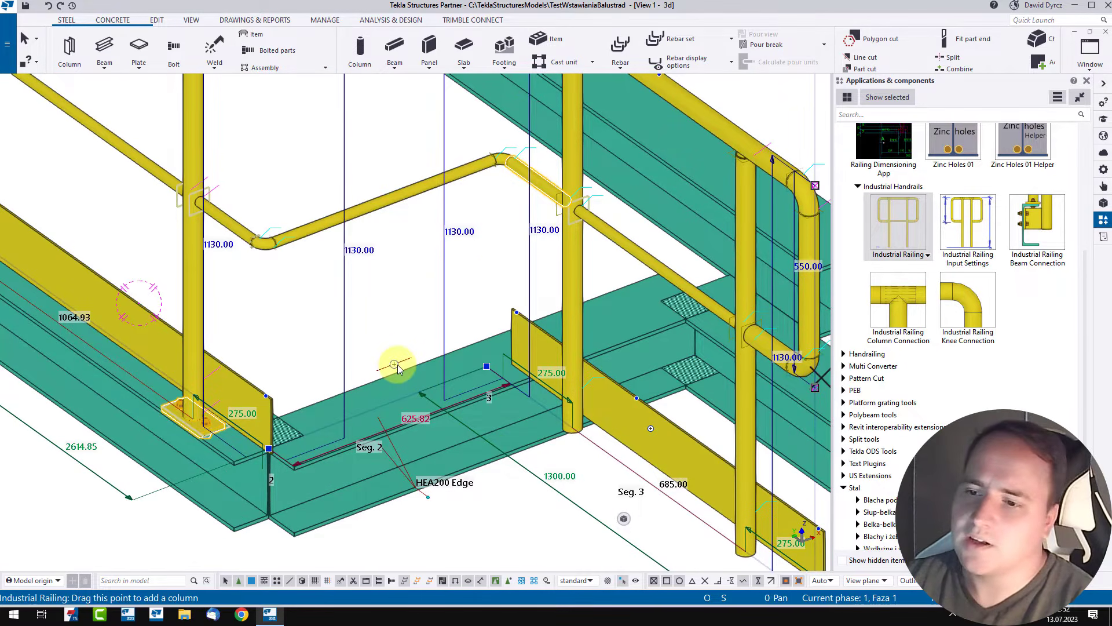
pyautogui.scroll(-3, 396, 366)
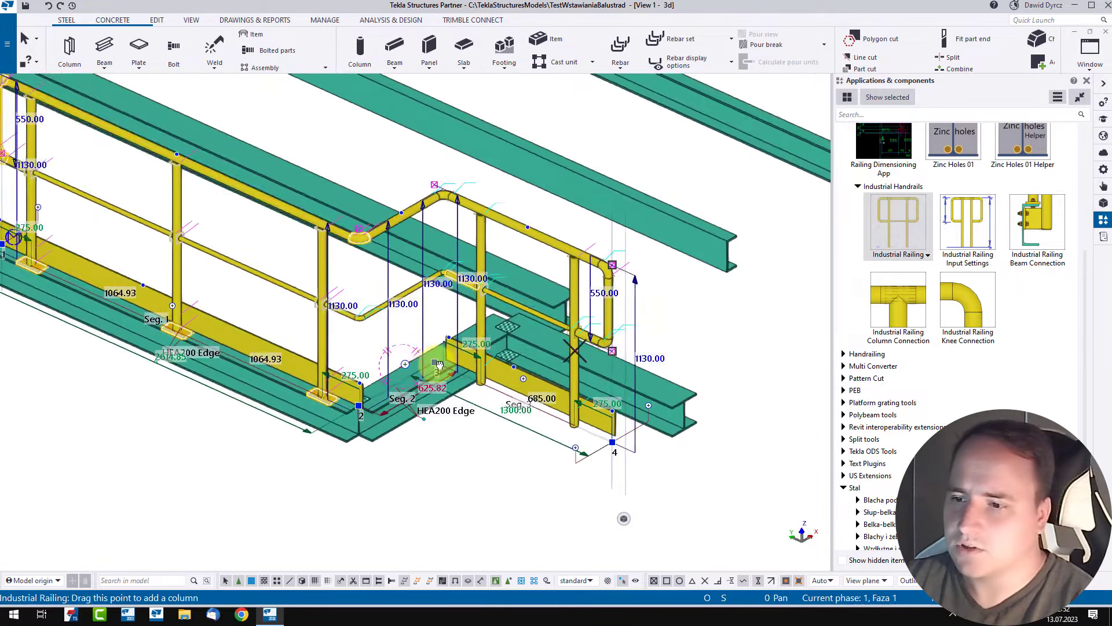
# Capture the railing area as a screenshot and draw red arrows pointing at the three segments' add-column handles
pyautogui.press('Print')
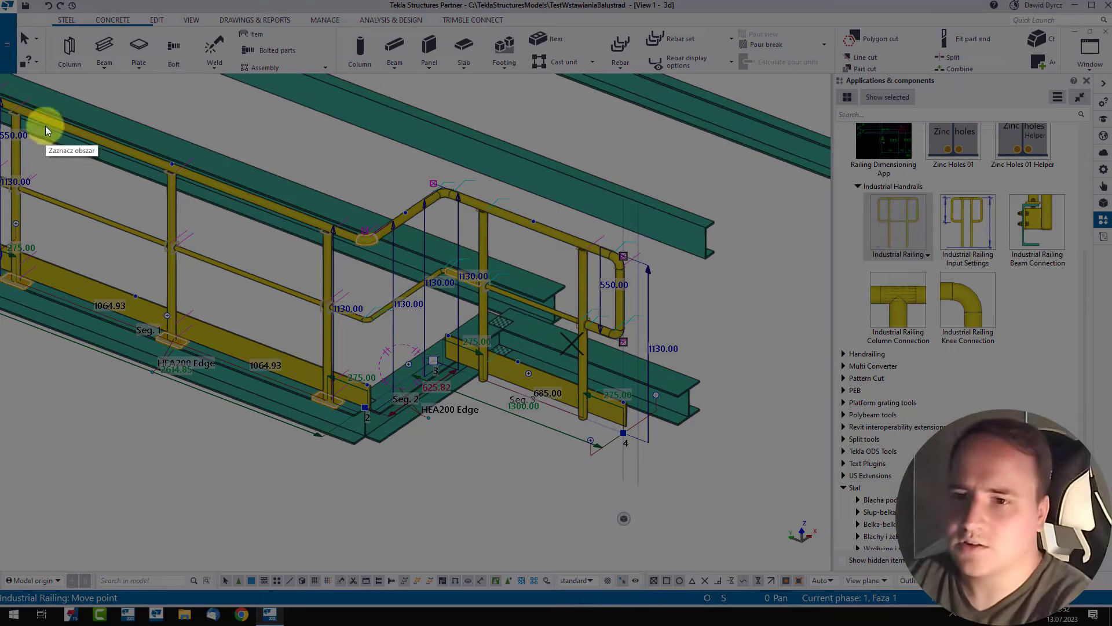
pyautogui.moveTo(45, 125); pyautogui.dragTo(761, 520)
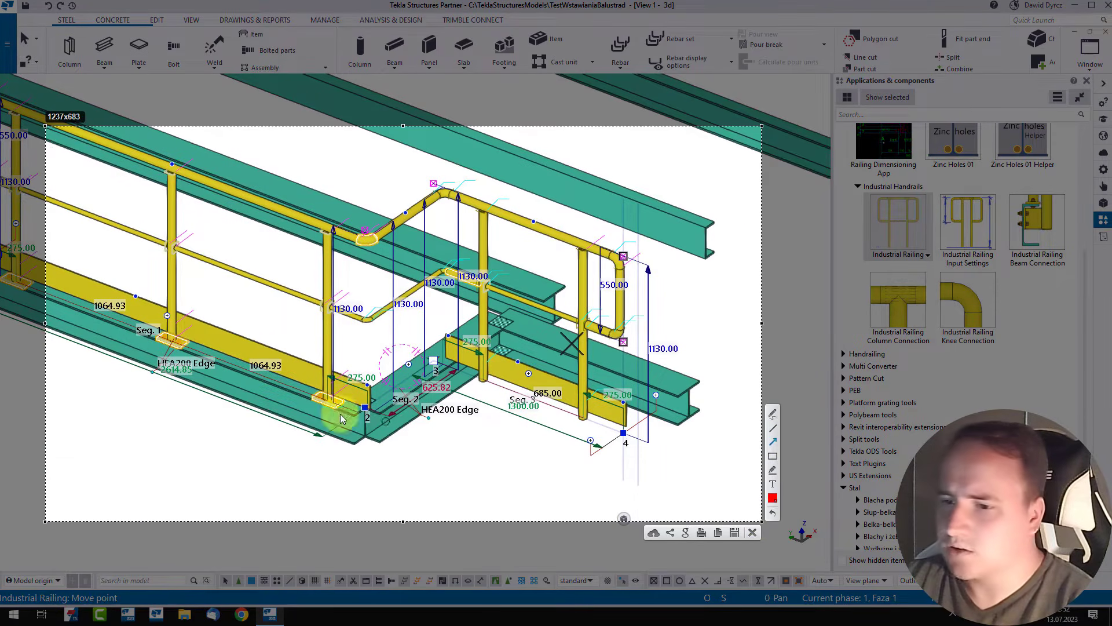
pyautogui.moveTo(155, 472); pyautogui.dragTo(168, 331)
pyautogui.moveTo(480, 495); pyautogui.dragTo(413, 371)
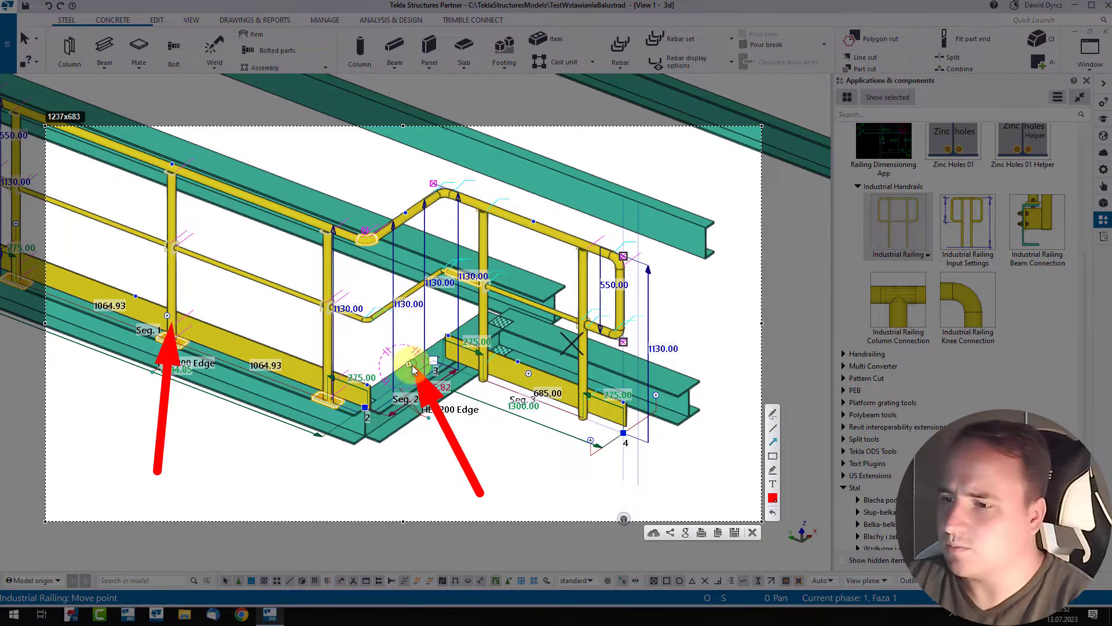
pyautogui.moveTo(450, 480); pyautogui.dragTo(526, 375)
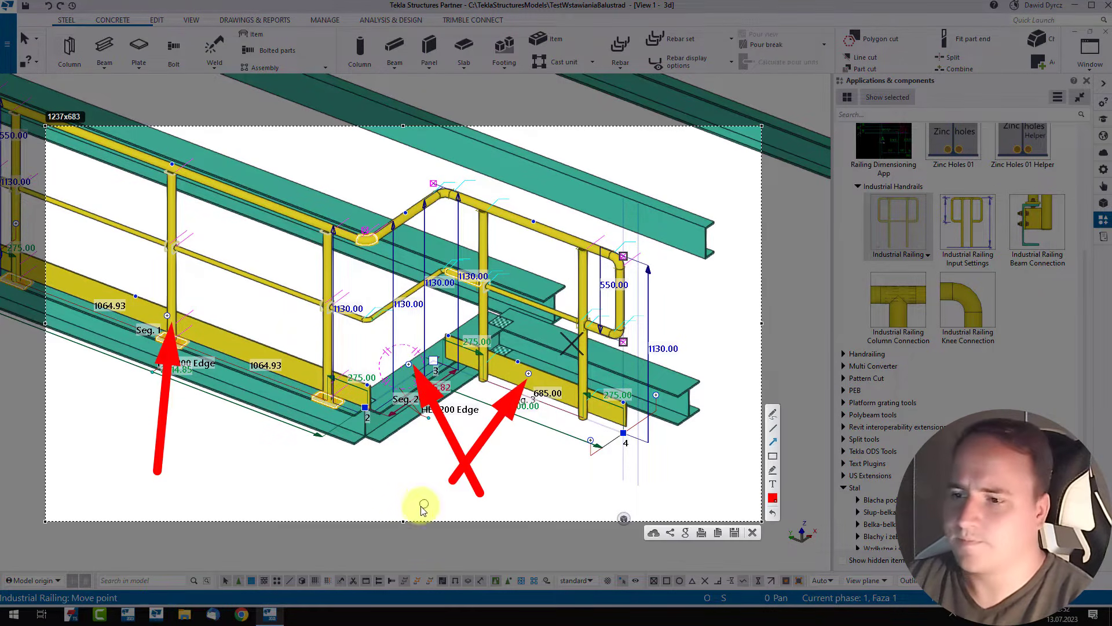
# Undo the three red arrows and discard the screenshot capture
pyautogui.hotkey('ctrl', 'z')
pyautogui.hotkey('ctrl', 'z')
pyautogui.hotkey('ctrl', 'z')
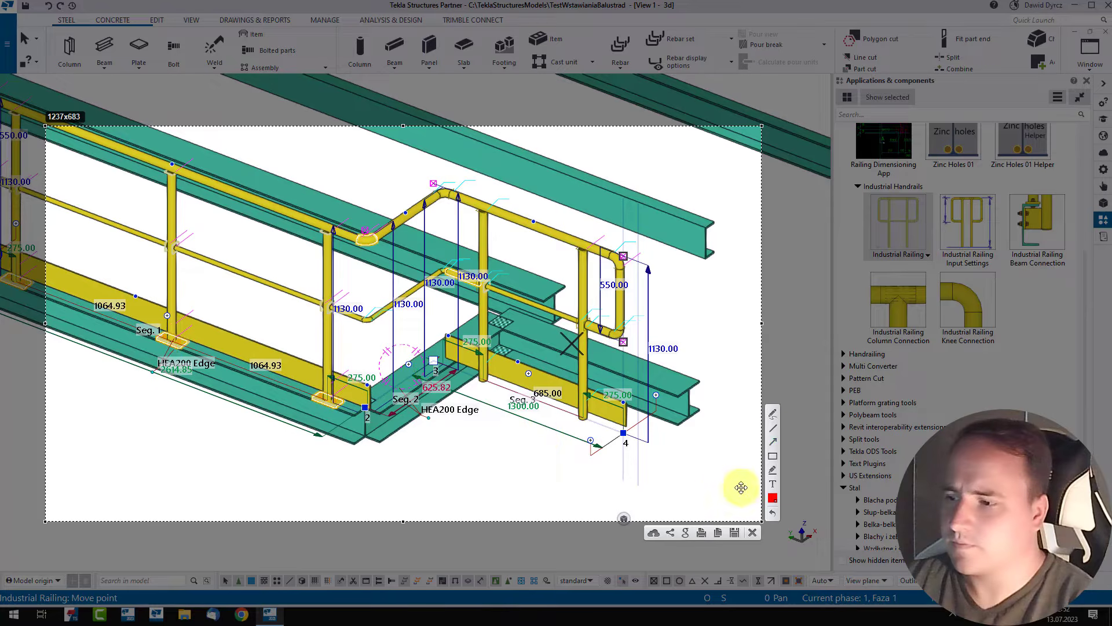
pyautogui.click(753, 532)
# Add a post to the second segment near point 3 and slide it slightly closer to that corner
pyautogui.scroll(6, 398, 348)
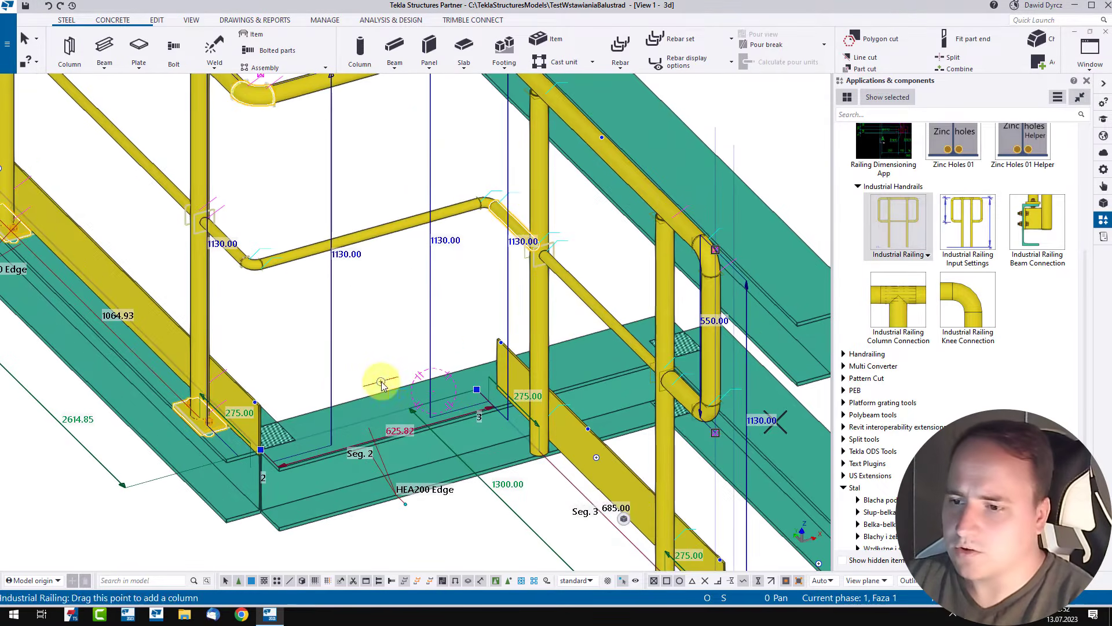
pyautogui.click(439, 354)
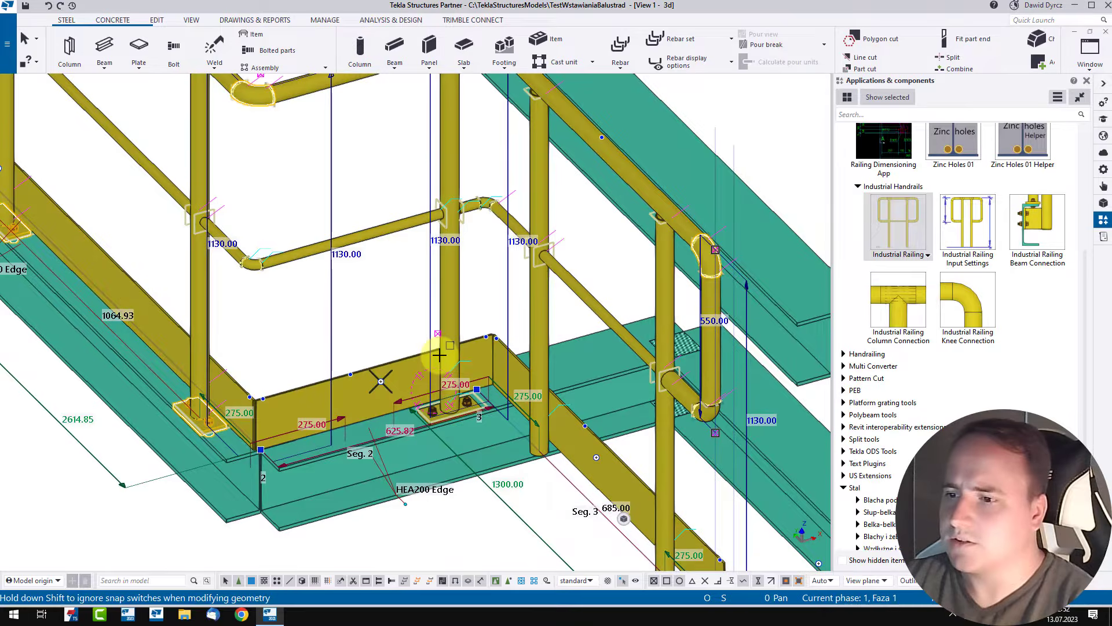
pyautogui.scroll(5, 452, 356)
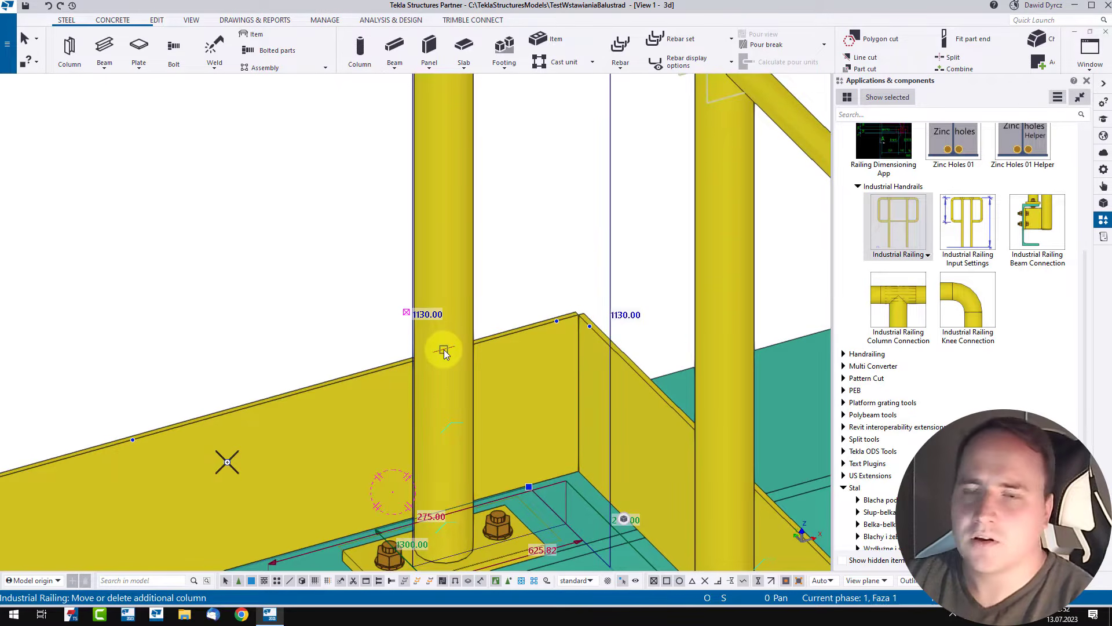
pyautogui.scroll(-5, 444, 351)
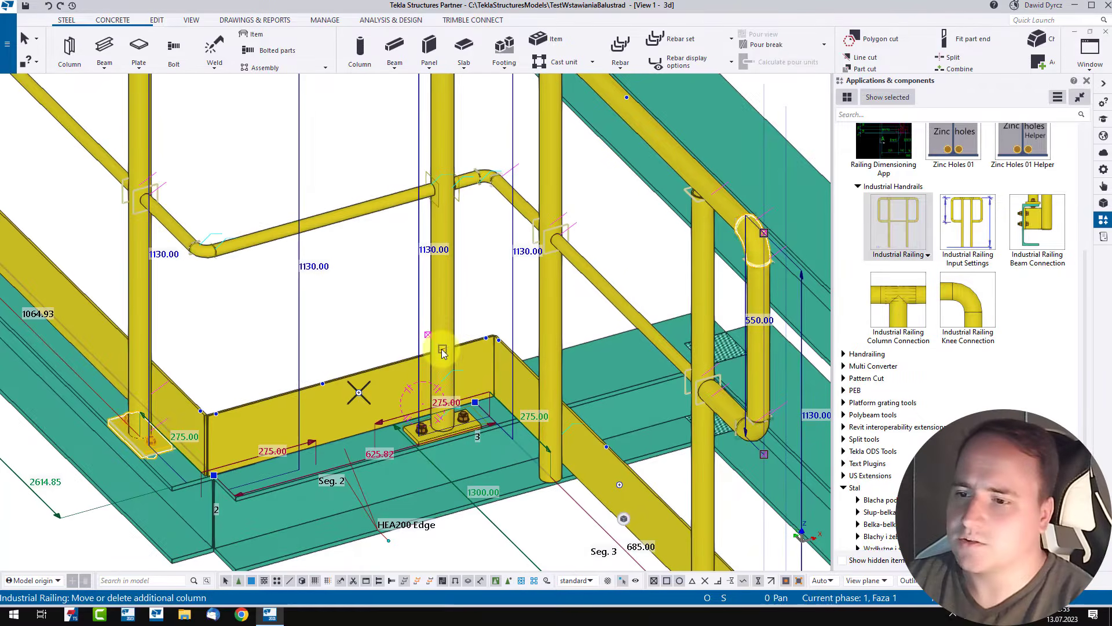
pyautogui.moveTo(442, 350); pyautogui.dragTo(500, 330)
pyautogui.scroll(2, 347, 371)
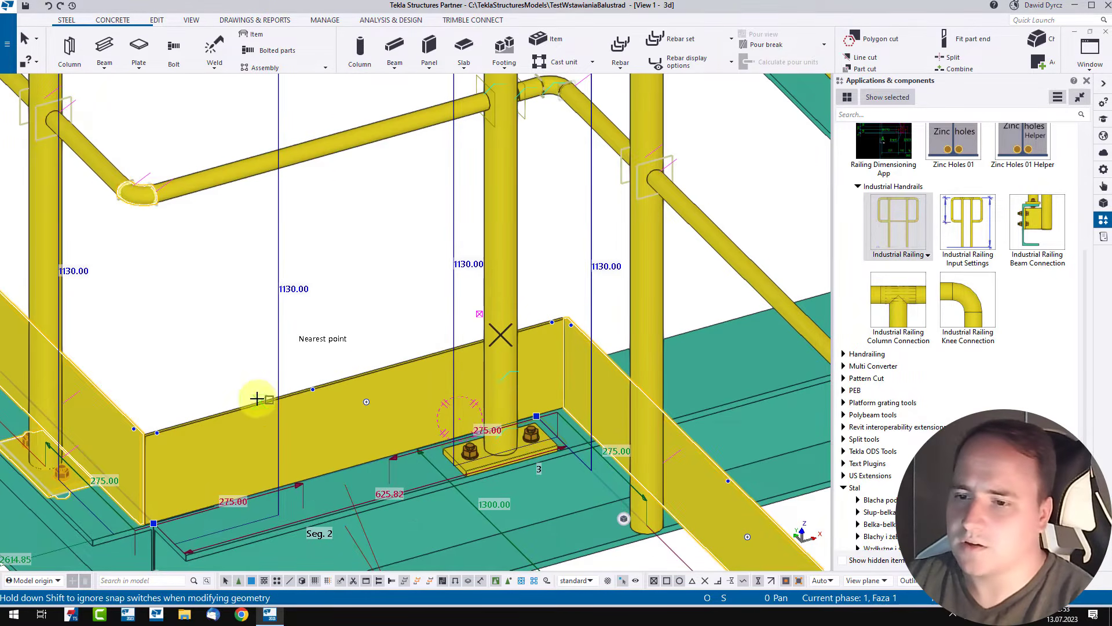
# Add four more posts along the second segment, spaced 114.60, 100, 100 and 100 mm starting from the point 2 side
pyautogui.moveTo(257, 399); pyautogui.dragTo(265, 397)
pyautogui.scroll(-3, 266, 397)
pyautogui.scroll(2, 294, 388)
pyautogui.moveTo(339, 405); pyautogui.dragTo(447, 386)
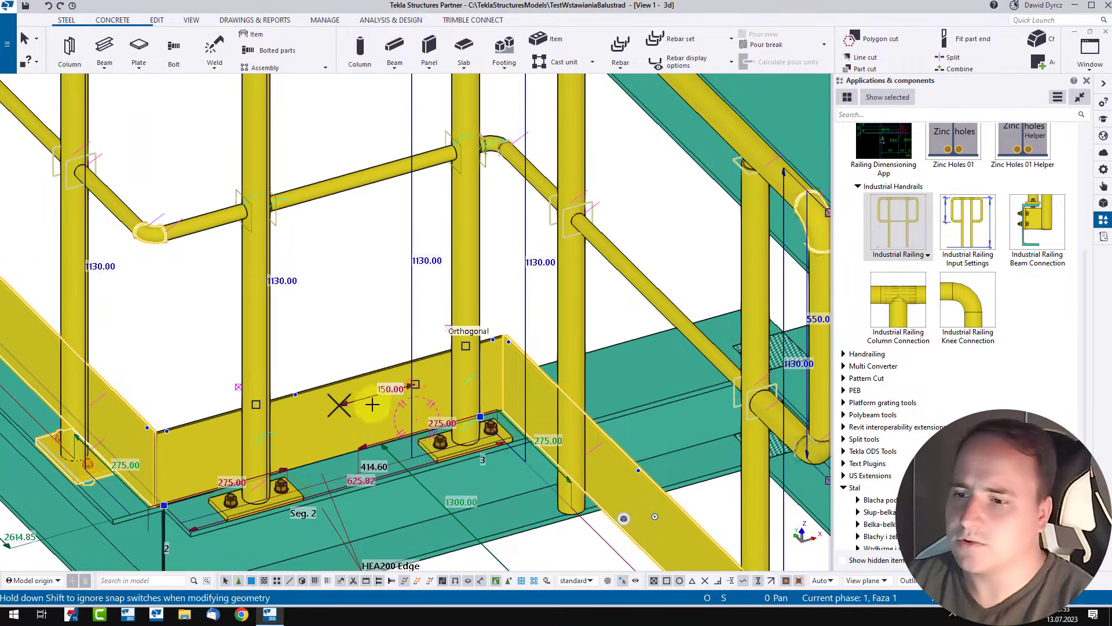
pyautogui.moveTo(338, 406); pyautogui.dragTo(307, 410)
pyautogui.scroll(-2, 370, 409)
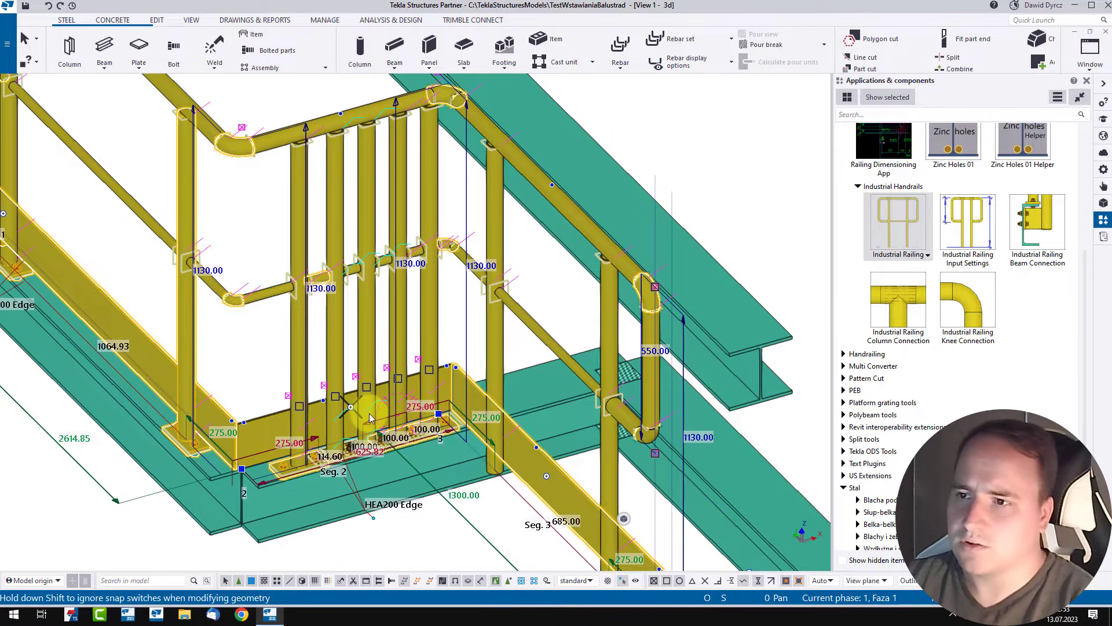
pyautogui.scroll(3, 364, 421)
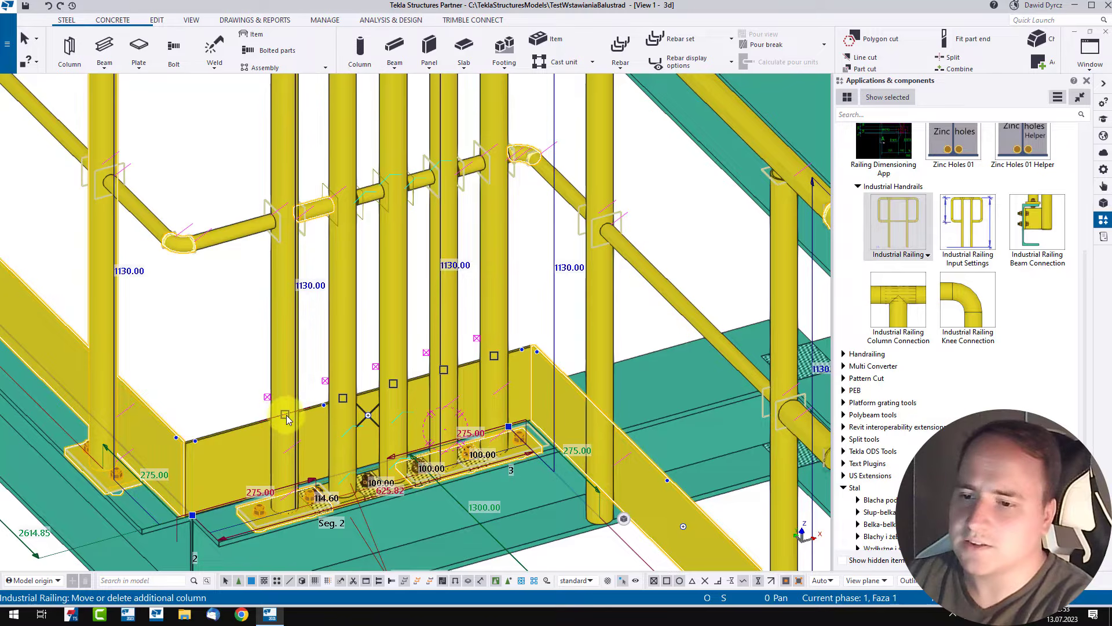
pyautogui.scroll(-2, 283, 418)
pyautogui.scroll(3, 284, 415)
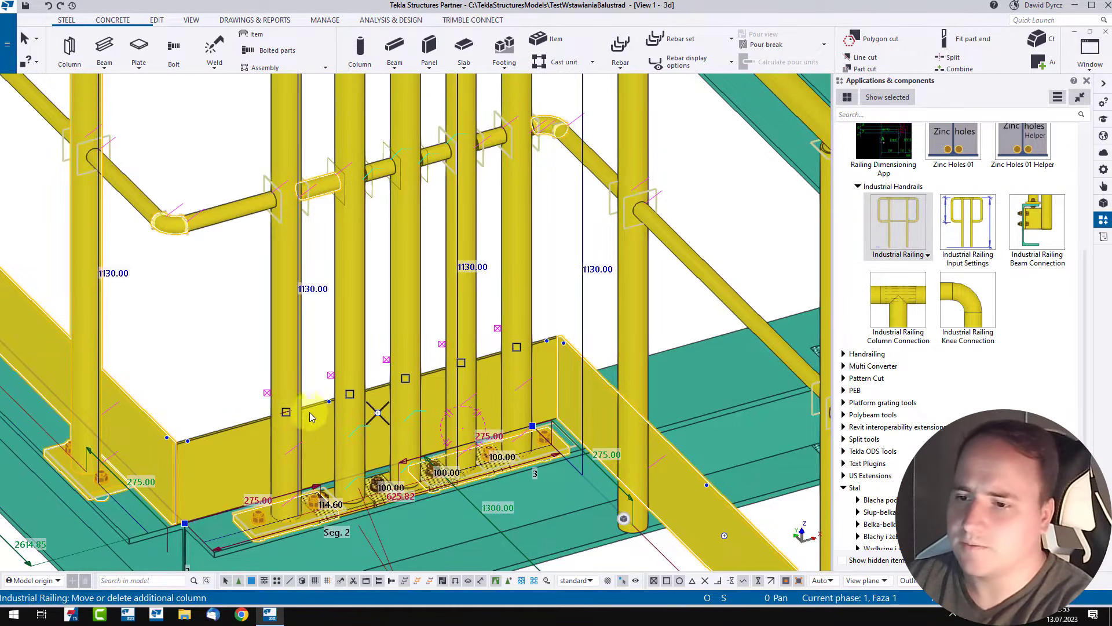
# Delete all five additional posts from the second segment
pyautogui.click(285, 412)
pyautogui.click(350, 394)
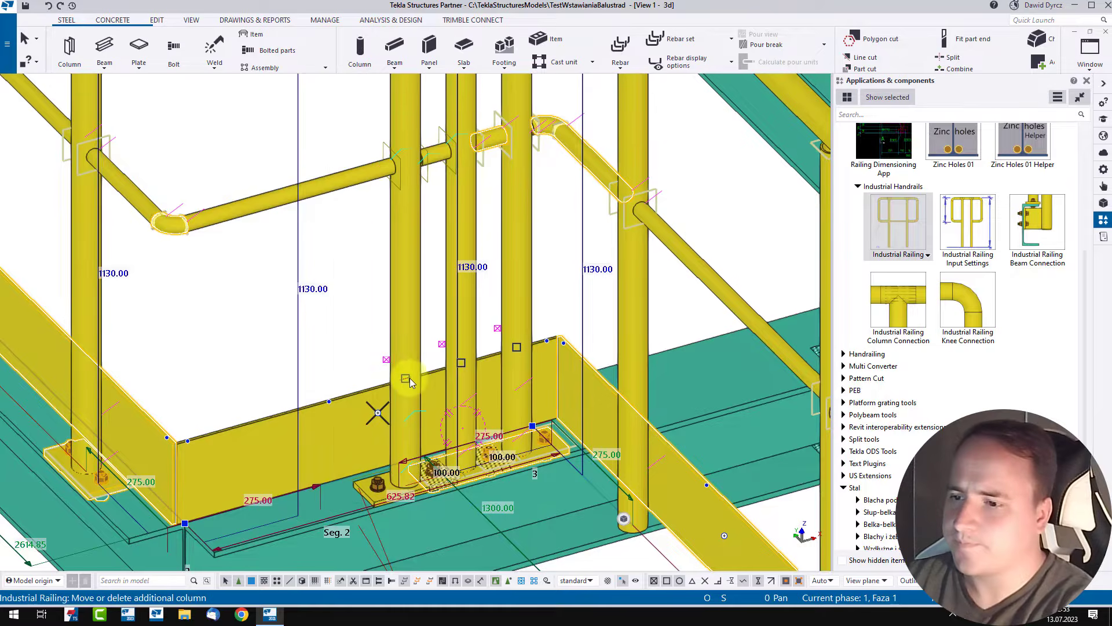
pyautogui.click(406, 378)
pyautogui.click(461, 362)
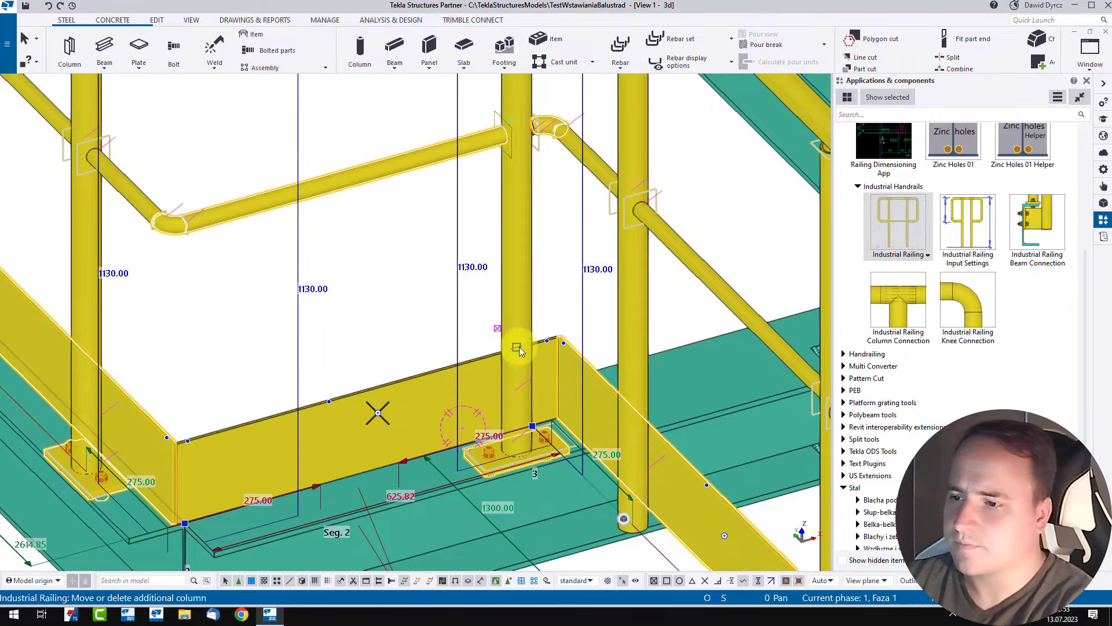
pyautogui.click(517, 348)
# Add a post to the first segment about 732 mm from its starting post
pyautogui.scroll(-5, 486, 359)
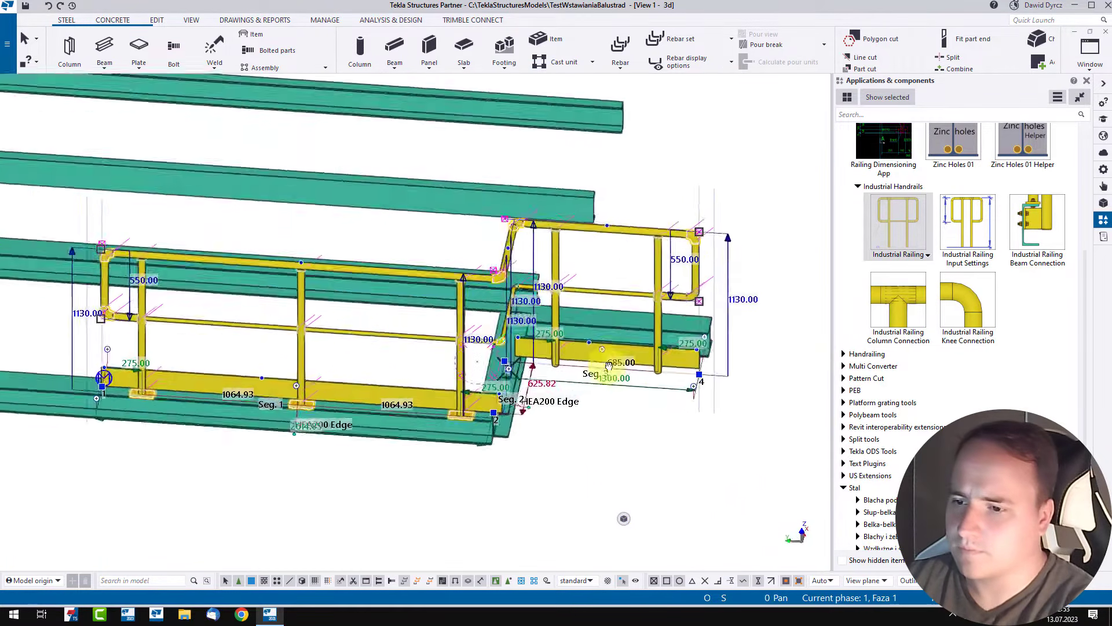
pyautogui.keyDown('ctrl'); pyautogui.moveTo(609, 366); pyautogui.dragTo(620, 358, button='middle'); pyautogui.keyUp('ctrl')
pyautogui.scroll(2, 196, 378)
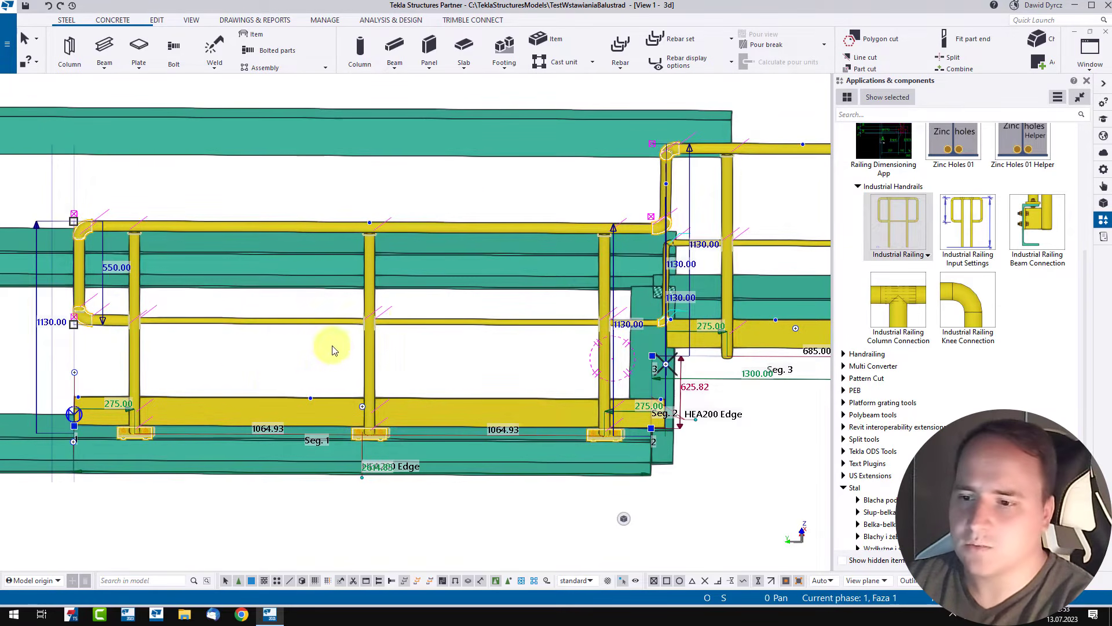
pyautogui.scroll(2, 268, 375)
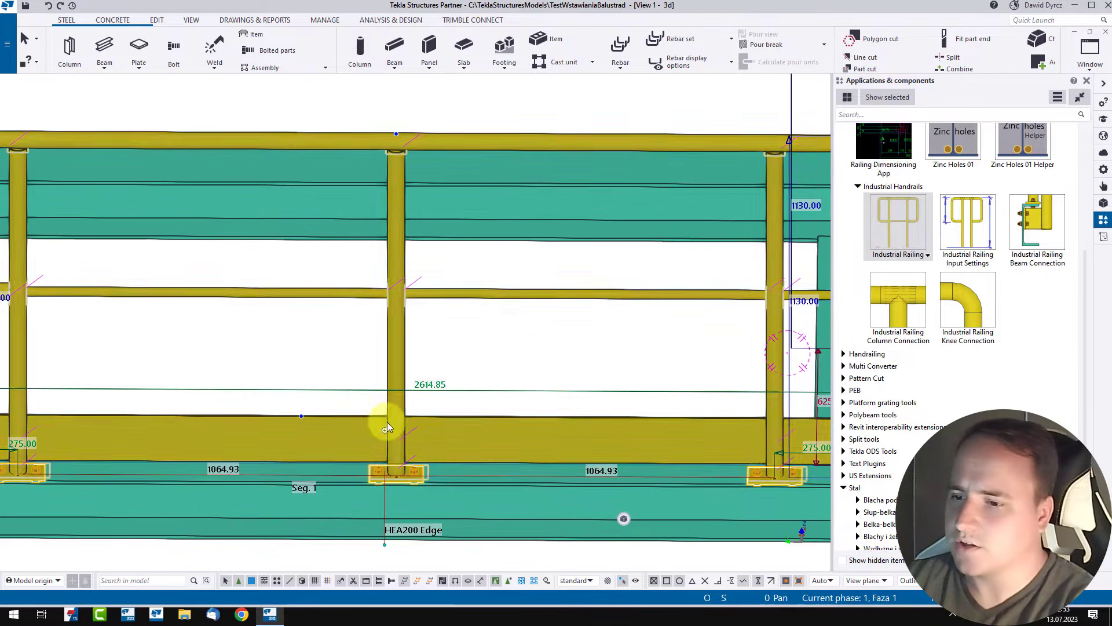
pyautogui.keyDown('ctrl'); pyautogui.moveTo(384, 422); pyautogui.dragTo(401, 444, button='middle'); pyautogui.keyUp('ctrl')
pyautogui.scroll(3, 394, 434)
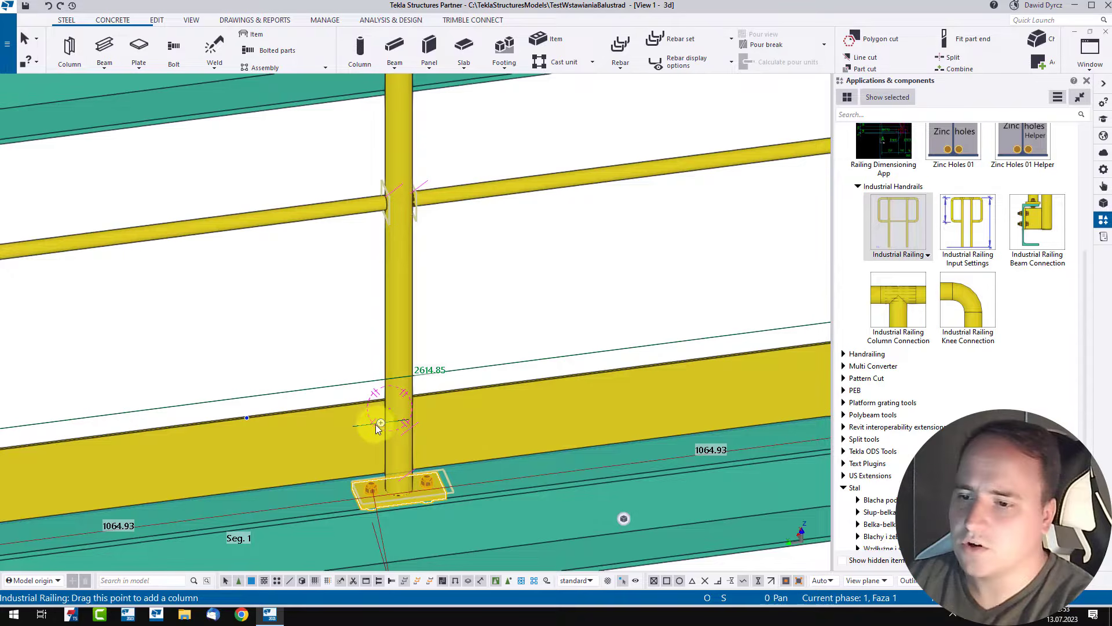
pyautogui.moveTo(376, 427); pyautogui.dragTo(259, 439)
pyautogui.scroll(-5, 249, 443)
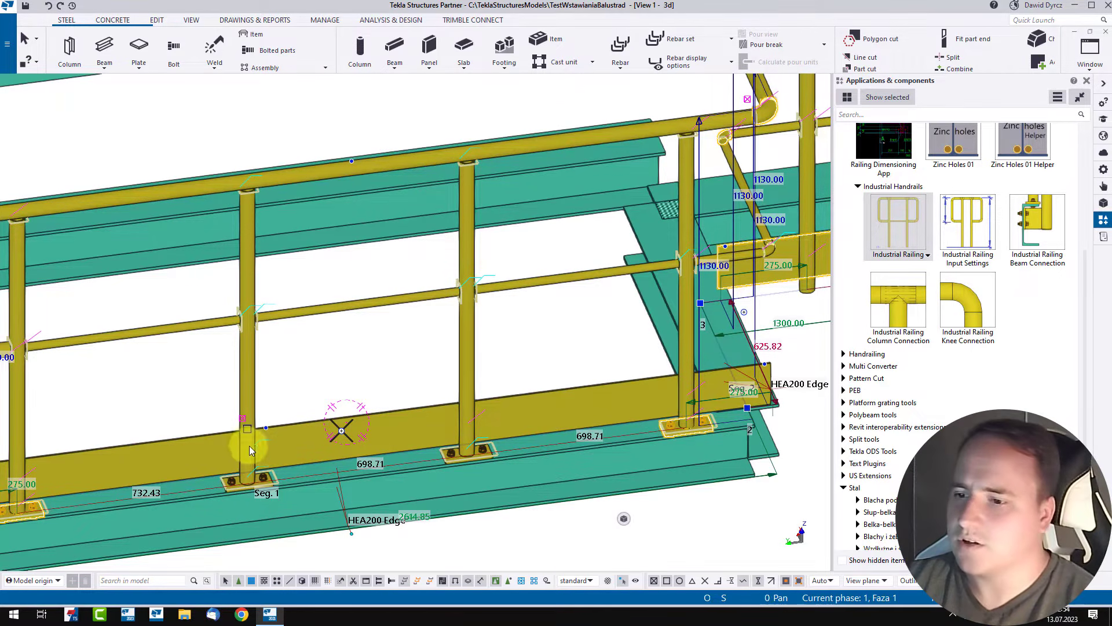
# Slide the first segment's additional post to about 880 mm from its starting post
pyautogui.scroll(3, 249, 446)
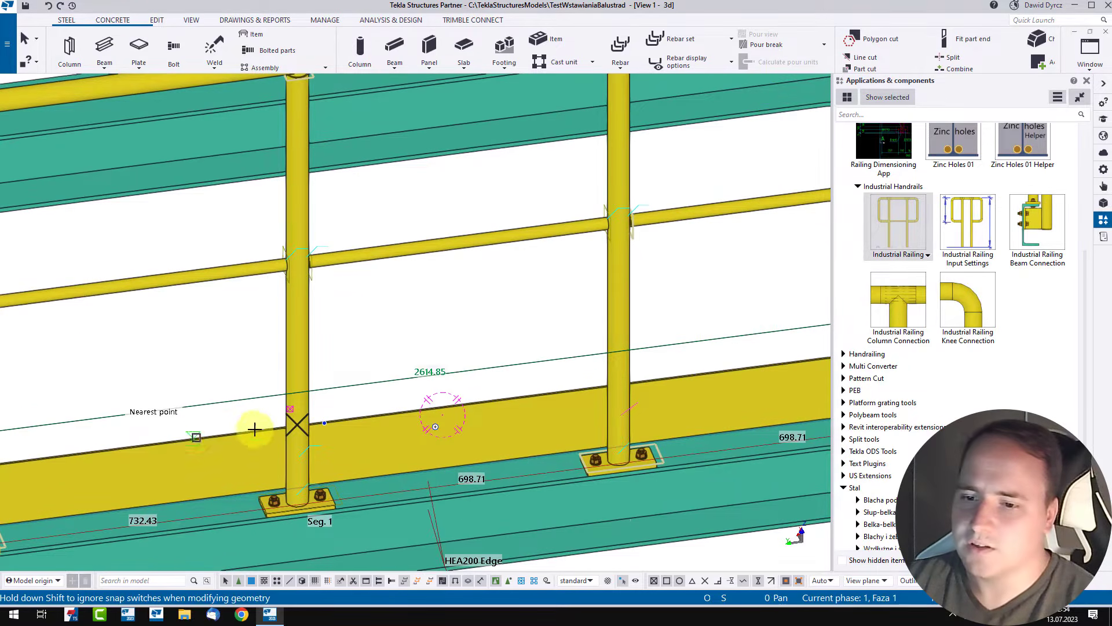
pyautogui.scroll(-3, 253, 427)
pyautogui.moveTo(323, 423); pyautogui.dragTo(387, 421)
pyautogui.scroll(2, 324, 431)
pyautogui.scroll(-2, 407, 419)
pyautogui.moveTo(475, 409); pyautogui.dragTo(394, 393, button='middle')
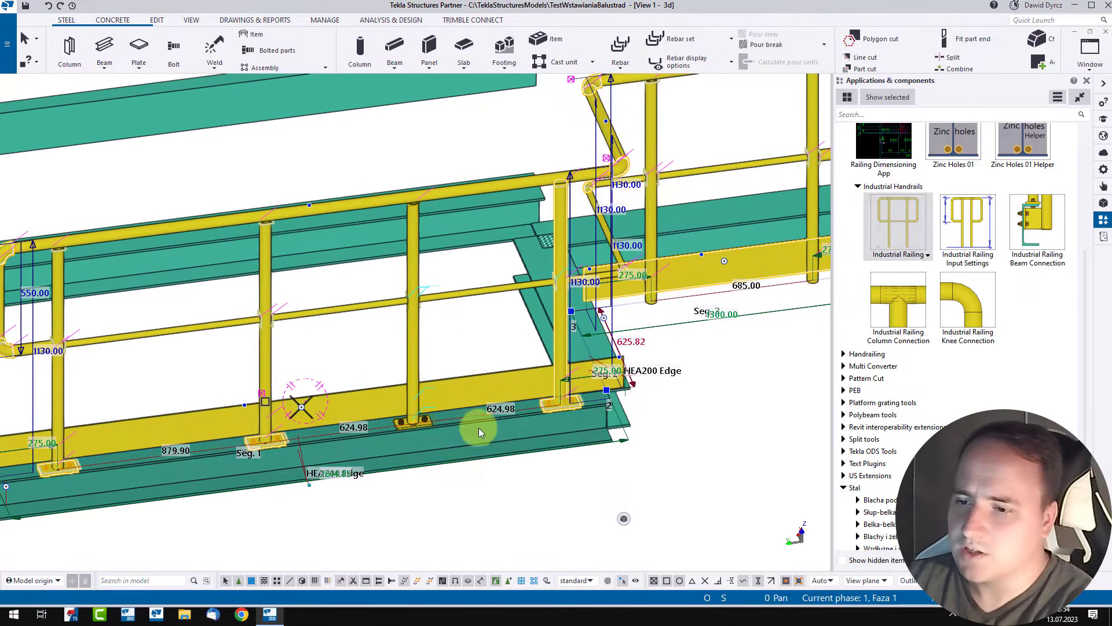
# Set the railing's maximum post spacing (Max x) to 300 mm and apply it to the model
pyautogui.doubleClick(433, 382)
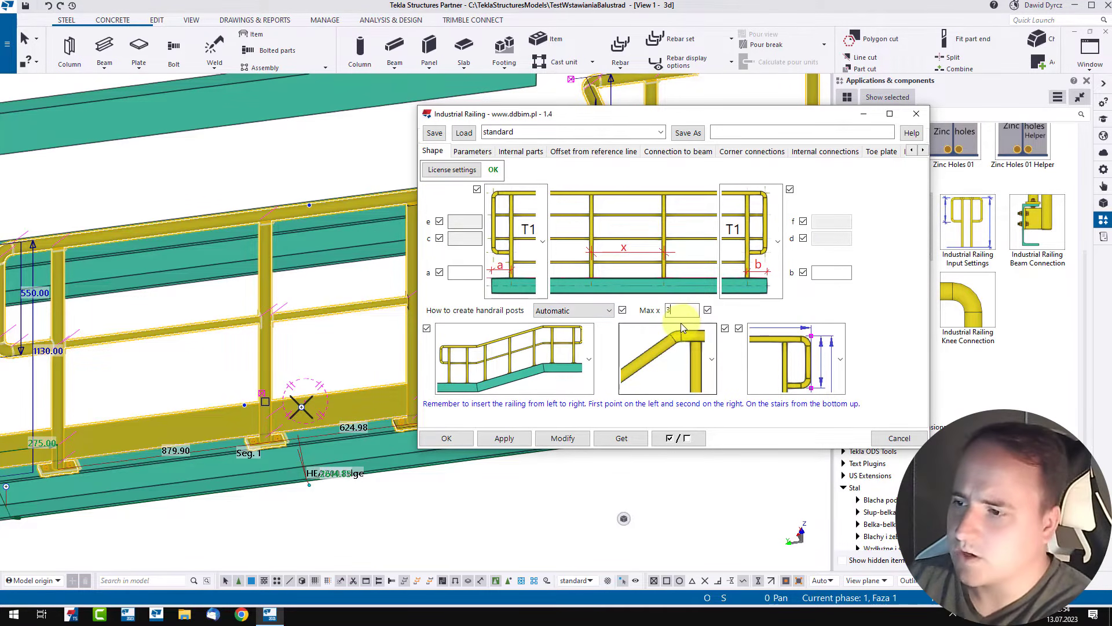
pyautogui.write('300')
pyautogui.click(562, 438)
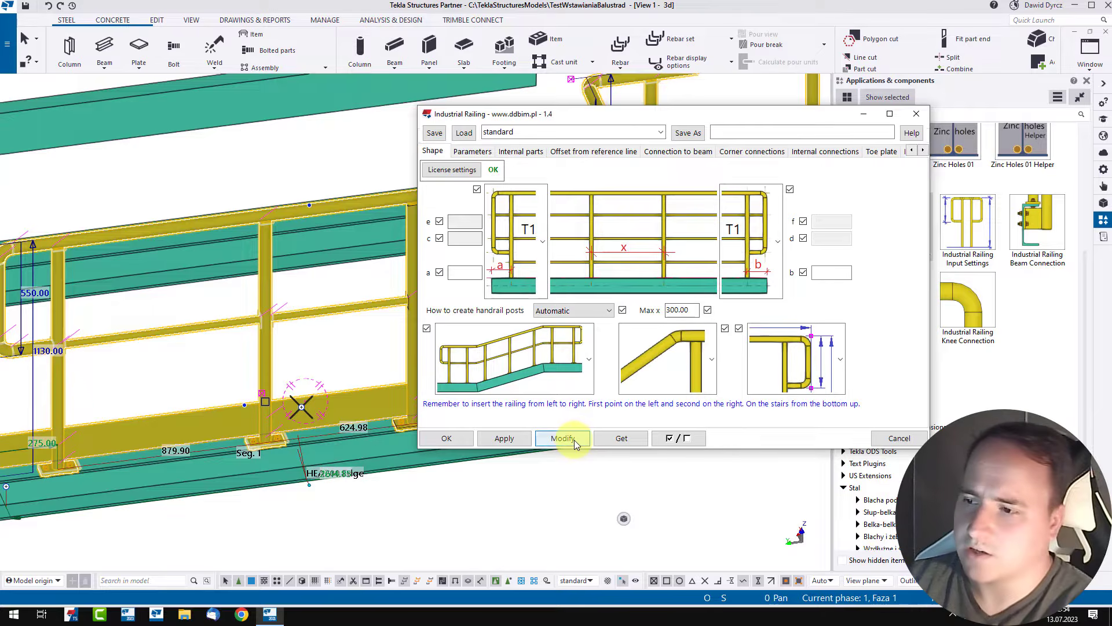
pyautogui.scroll(-3, 259, 416)
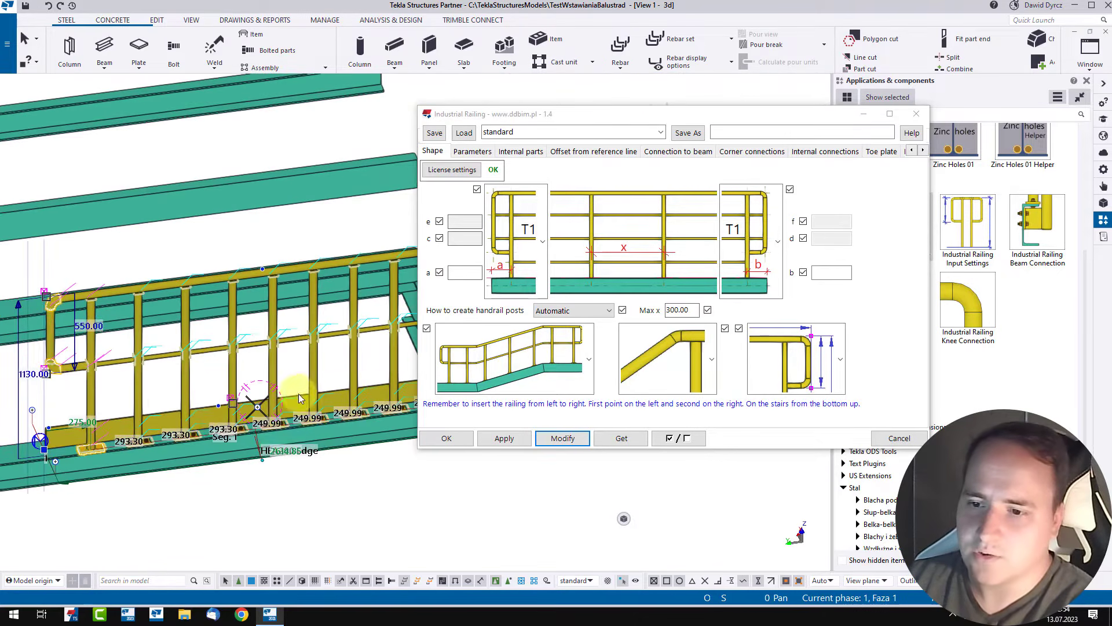
# Examine the post spacing on both sides of the additional post along the first segment
pyautogui.scroll(2, 302, 401)
pyautogui.moveTo(303, 402); pyautogui.dragTo(203, 396, button='middle')
pyautogui.moveTo(706, 120); pyautogui.dragTo(832, 129)
pyautogui.scroll(4, 340, 335)
pyautogui.scroll(3, 311, 434)
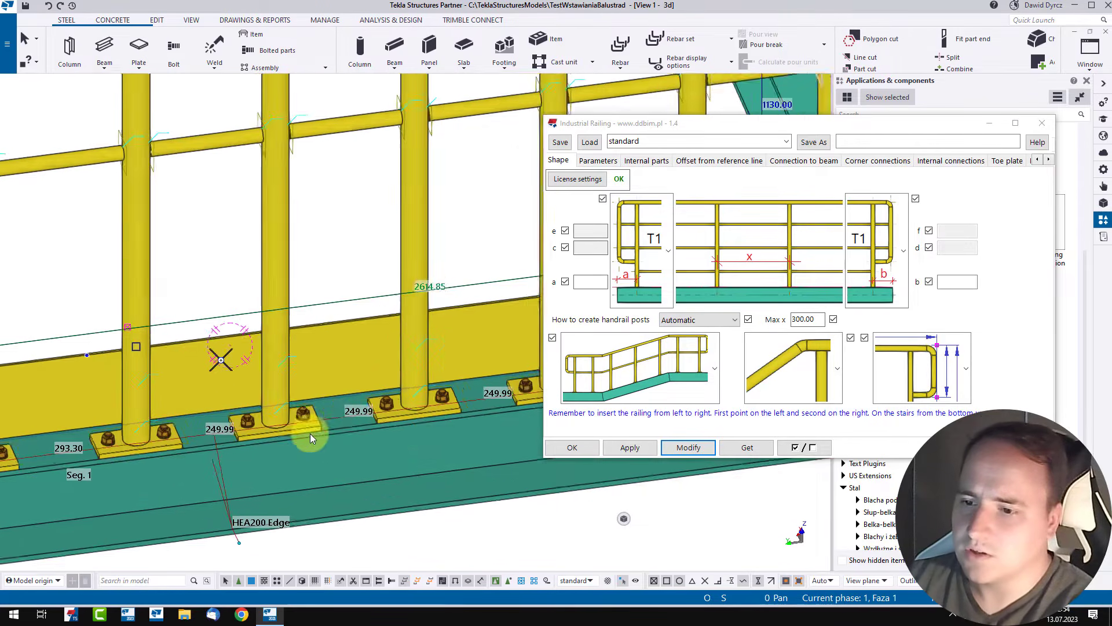
pyautogui.scroll(2, 371, 413)
pyautogui.scroll(-4, 352, 410)
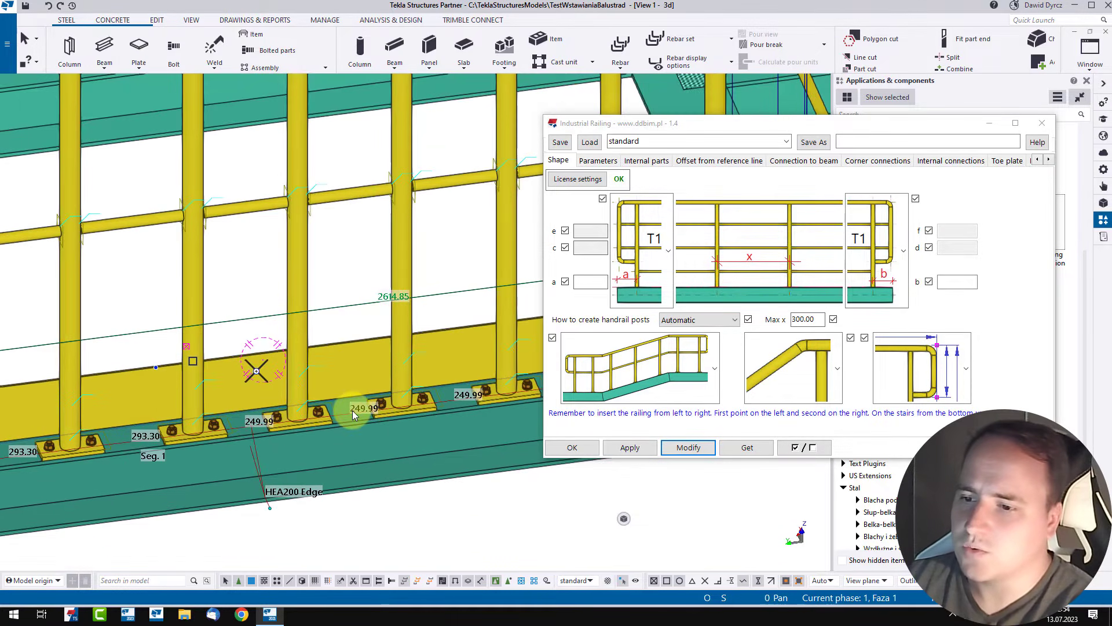
pyautogui.scroll(3, 261, 432)
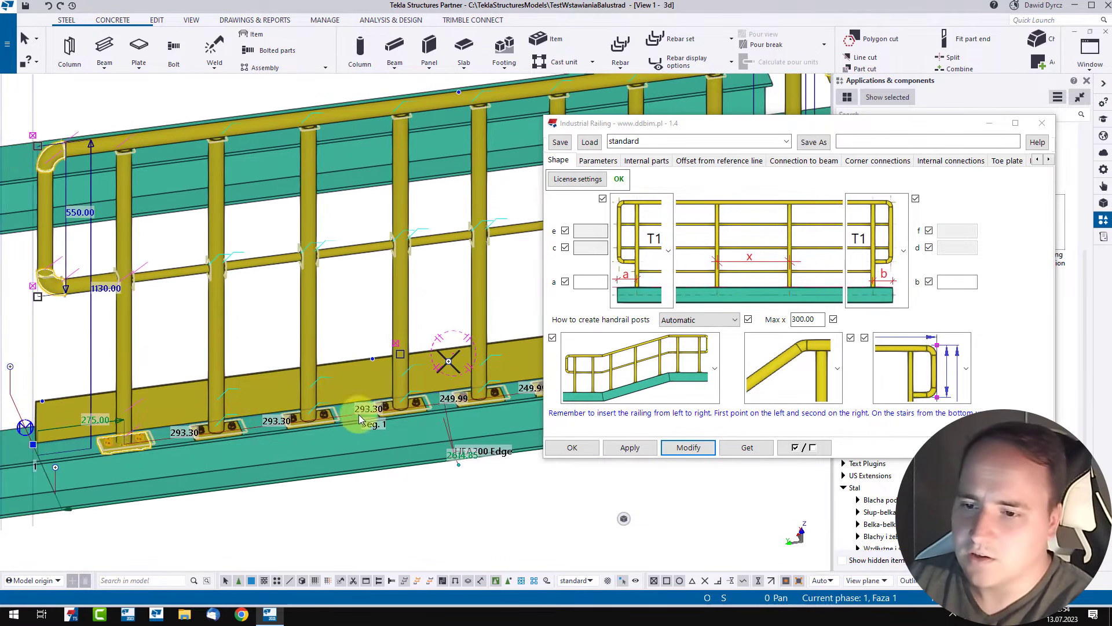
pyautogui.scroll(-4, 246, 438)
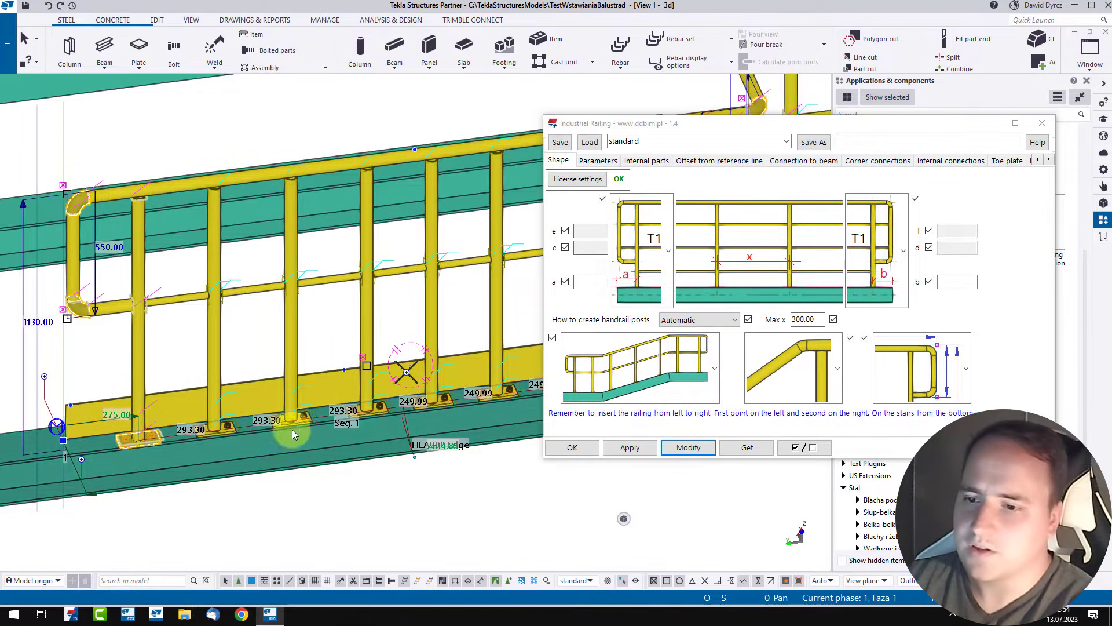
# Set the railing's maximum post spacing (Max x) to 1200 mm, apply it to the model and close the railing settings
pyautogui.moveTo(351, 415); pyautogui.dragTo(225, 433, button='middle')
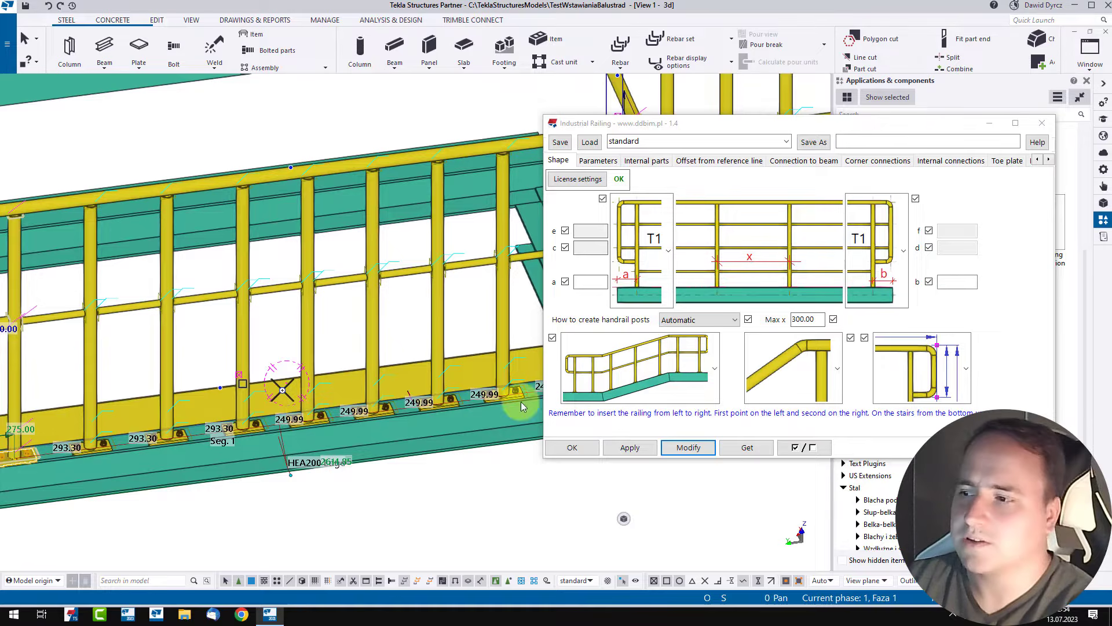
pyautogui.moveTo(823, 318); pyautogui.dragTo(793, 319)
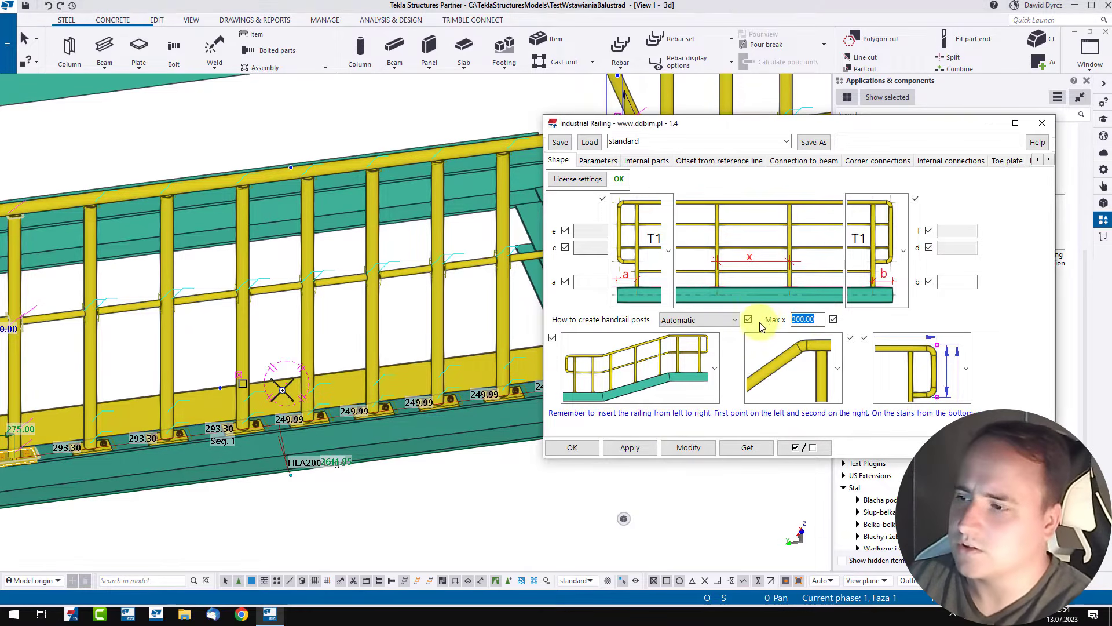
pyautogui.click(699, 449)
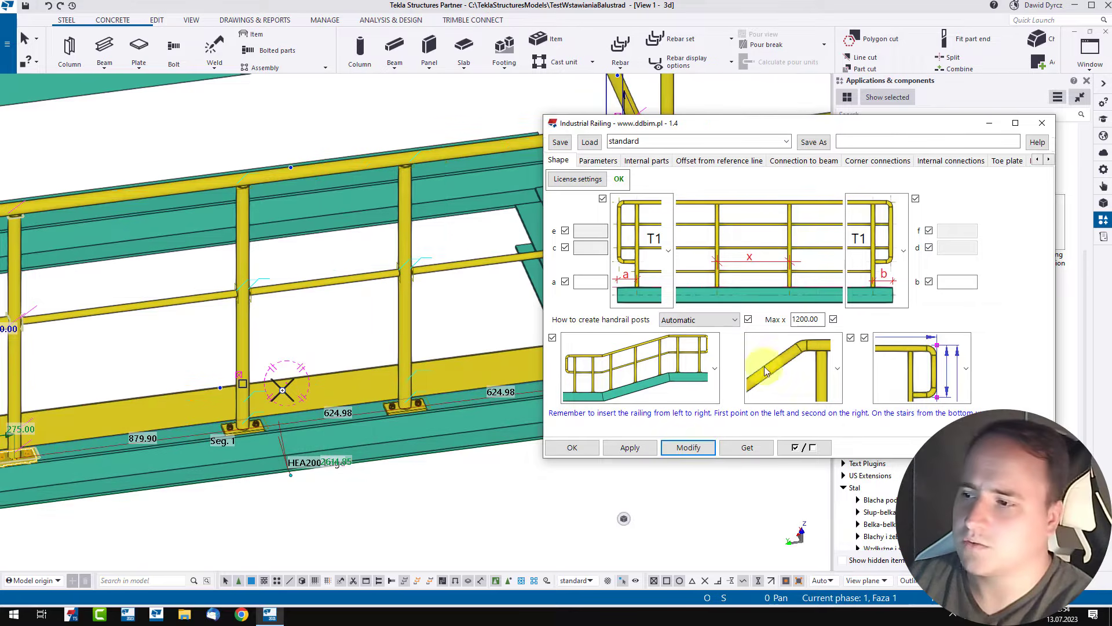
pyautogui.doubleClick(820, 319)
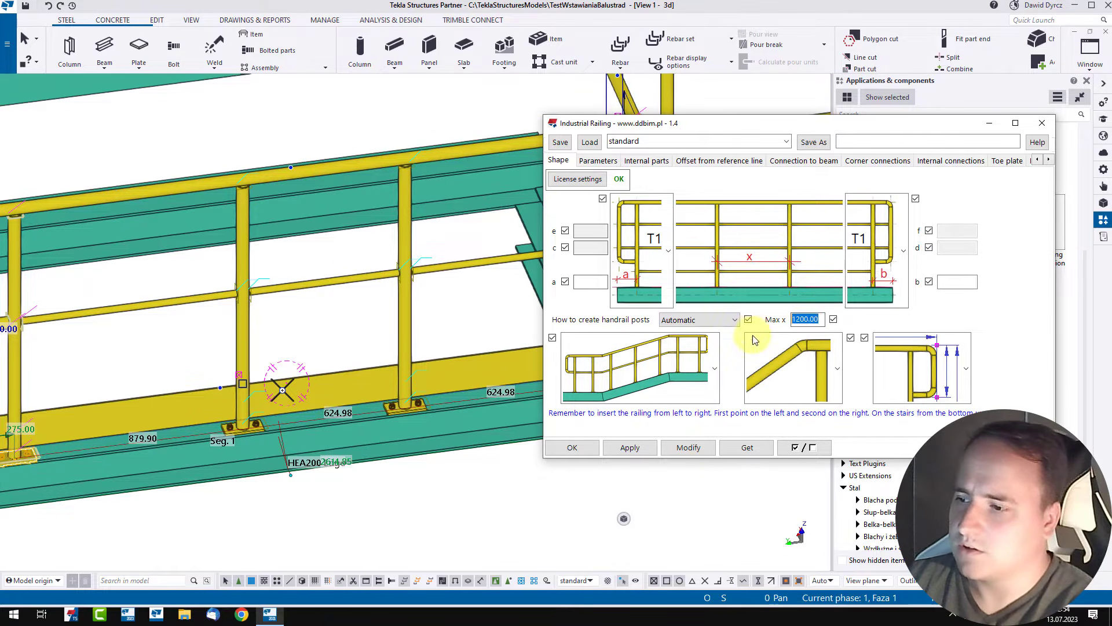
pyautogui.click(572, 445)
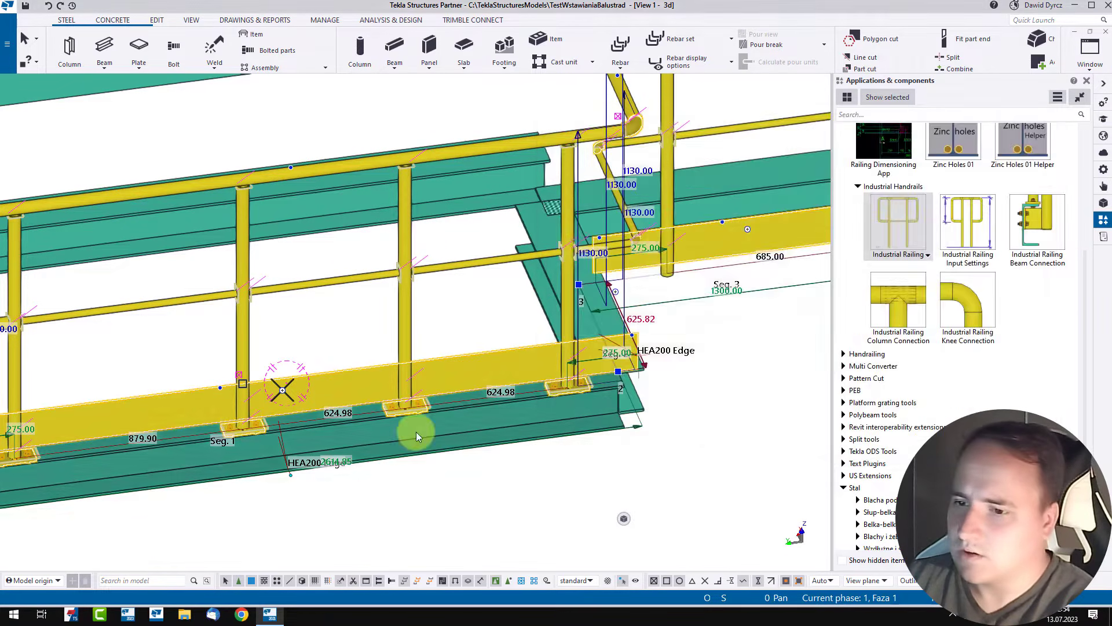
# Slide the first segment's additional post to about 1291 mm from its starting post
pyautogui.moveTo(208, 397); pyautogui.dragTo(286, 392, button='middle')
pyautogui.scroll(2, 284, 392)
pyautogui.scroll(-3, 339, 380)
pyautogui.scroll(2, 341, 383)
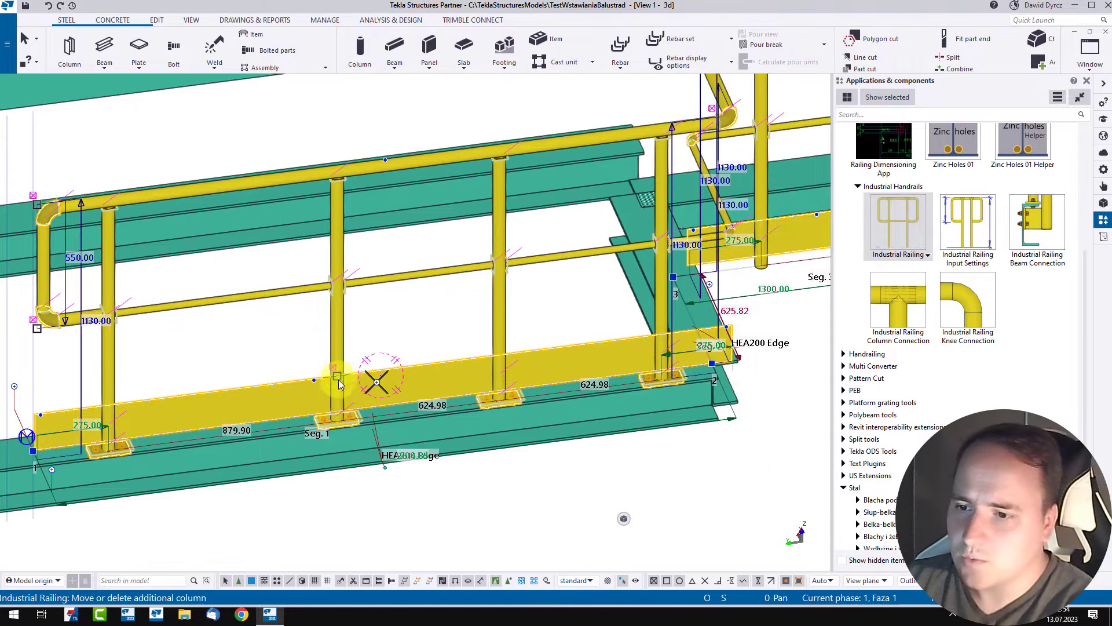
pyautogui.moveTo(340, 377); pyautogui.dragTo(364, 371)
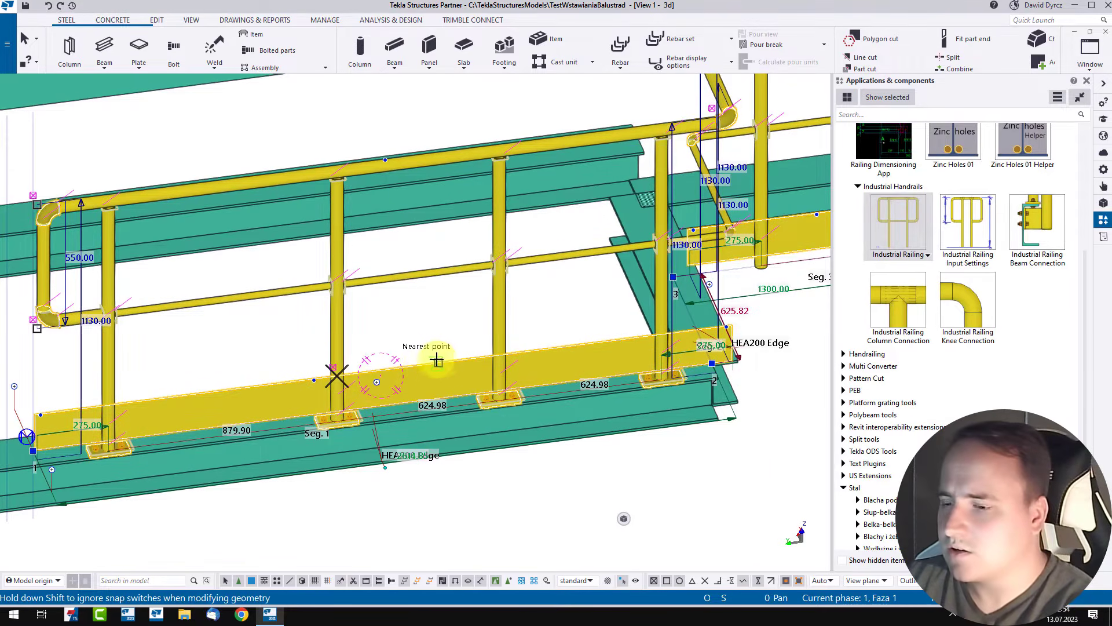
pyautogui.moveTo(437, 361); pyautogui.dragTo(442, 360)
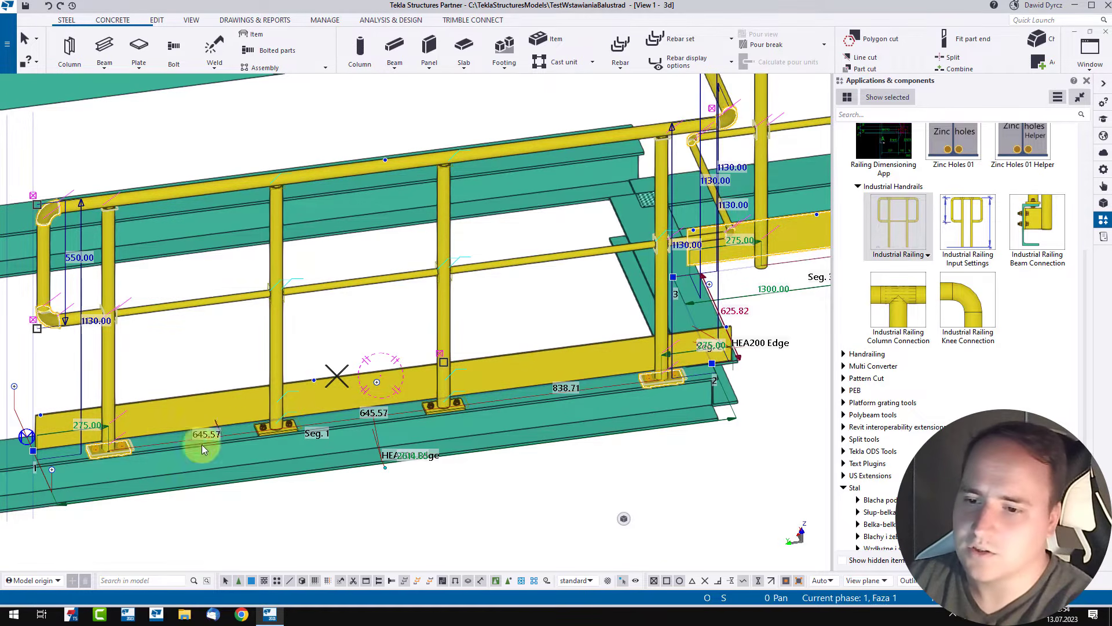
pyautogui.scroll(2, 202, 444)
pyautogui.scroll(-1, 289, 422)
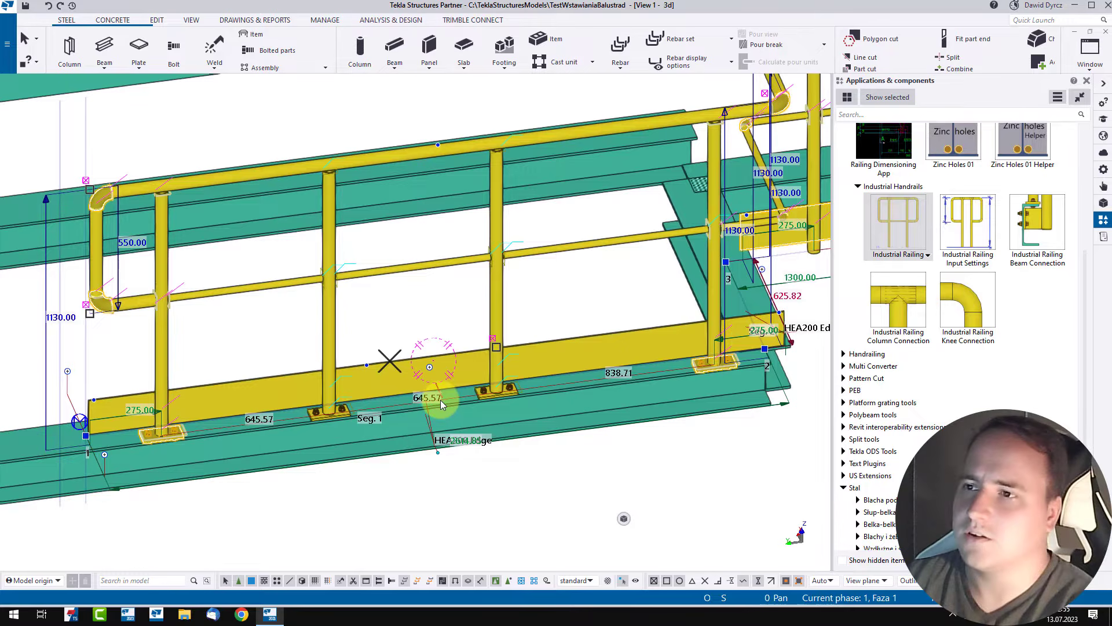
# Add posts to the first segment about 532 mm, 882 mm and 1832 mm from its starting post
pyautogui.click(519, 367)
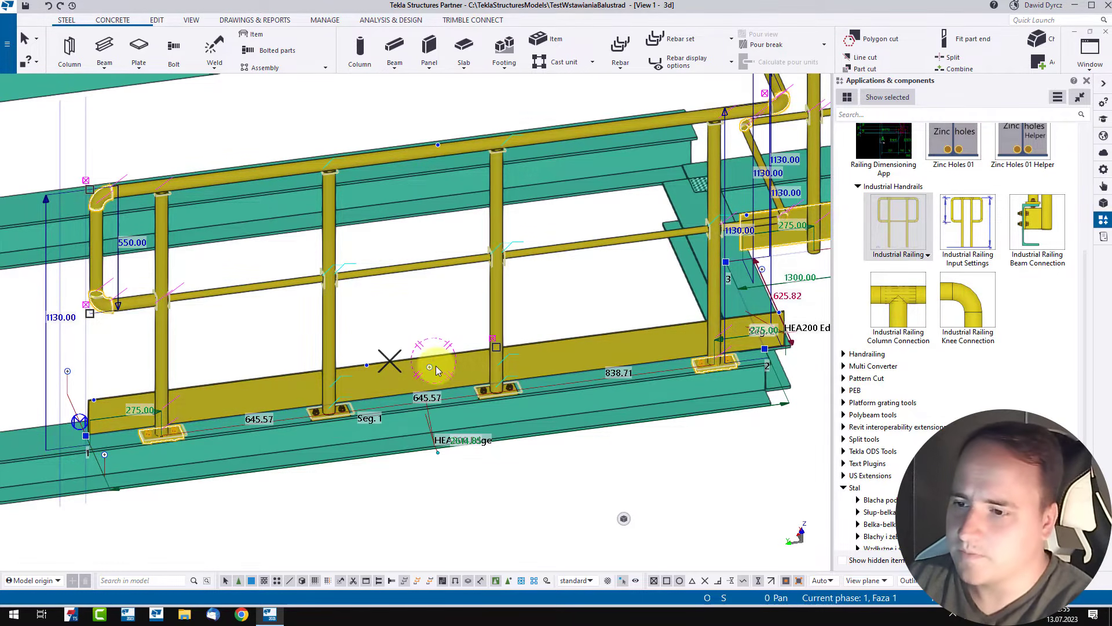
pyautogui.moveTo(430, 367); pyautogui.dragTo(636, 341)
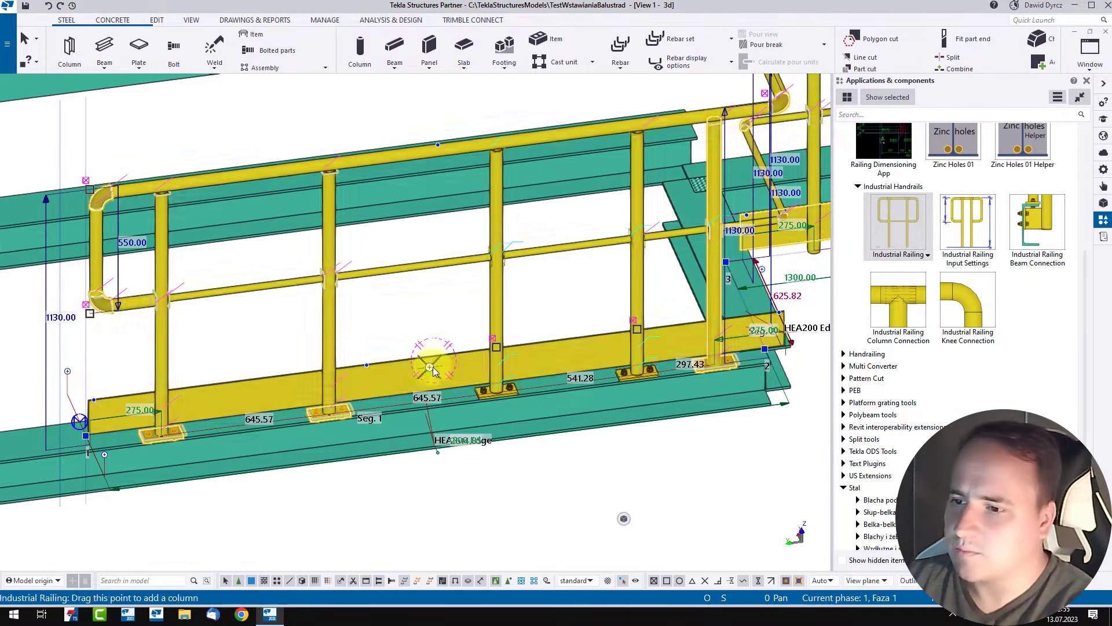
pyautogui.moveTo(433, 371); pyautogui.dragTo(299, 385)
# Try to add a post to the short second segment, near its corner with the first segment
pyautogui.keyDown('ctrl'); pyautogui.moveTo(493, 387); pyautogui.dragTo(315, 387, button='middle'); pyautogui.keyUp('ctrl')
pyautogui.moveTo(732, 419); pyautogui.dragTo(290, 403, button='middle')
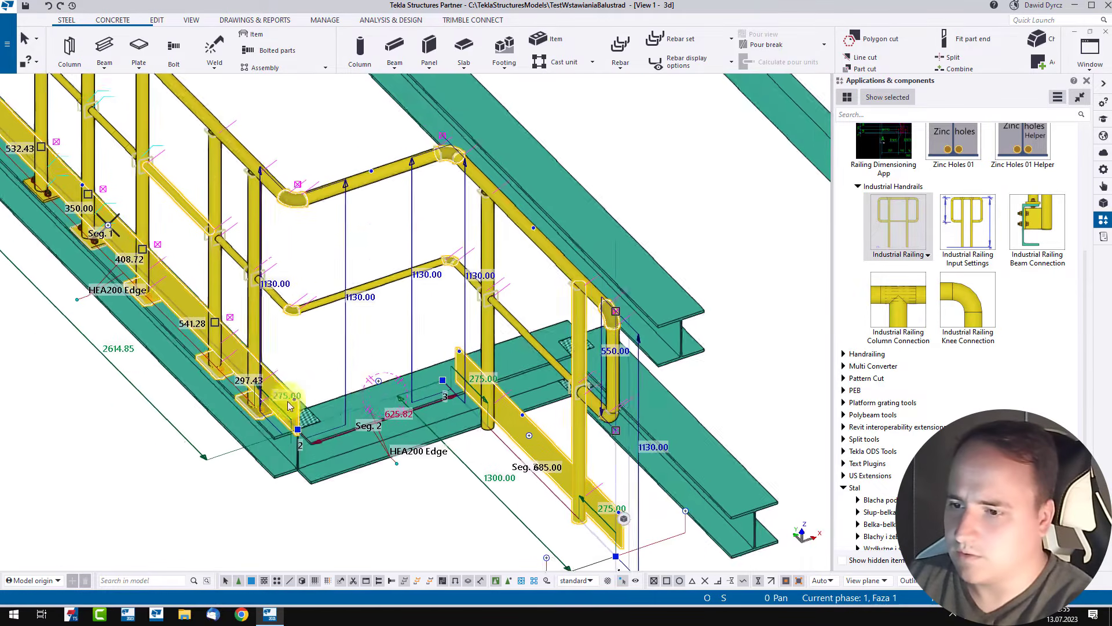
pyautogui.scroll(2, 385, 382)
pyautogui.moveTo(384, 381); pyautogui.dragTo(334, 388)
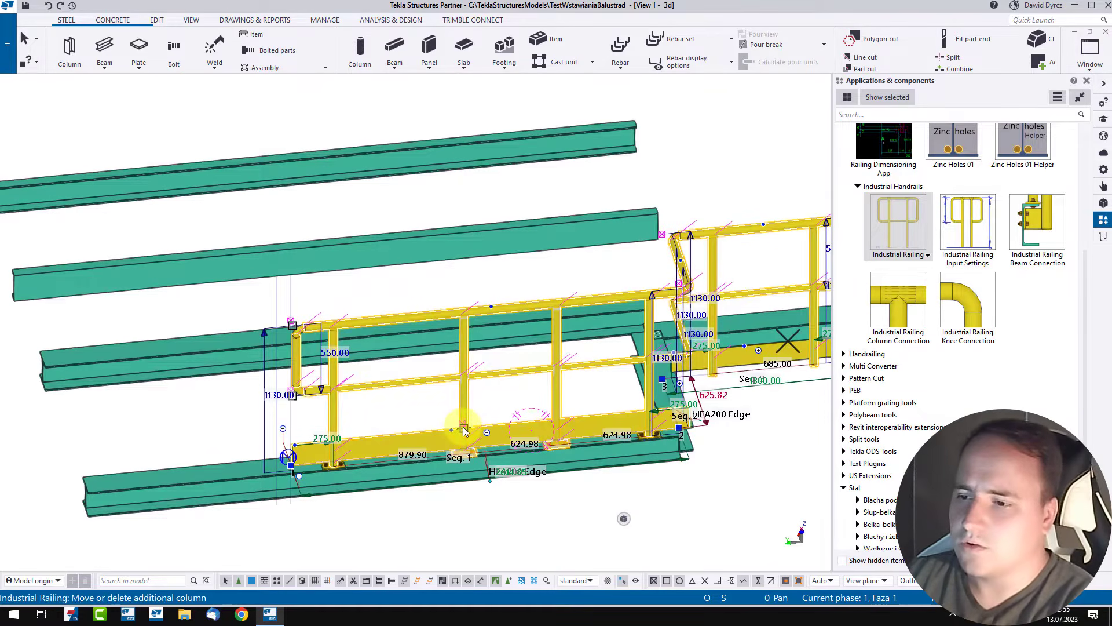
# Delete the additional post from segment 1 of the industrial railing and clear the selection
pyautogui.moveTo(465, 429); pyautogui.dragTo(464, 431)
pyautogui.scroll(2, 464, 426)
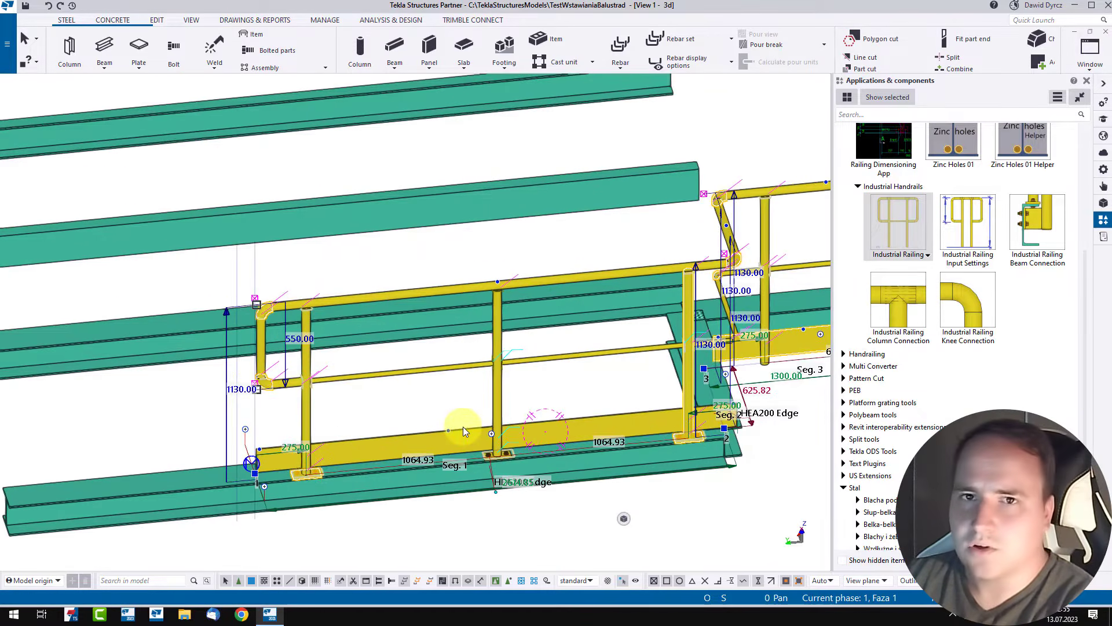
pyautogui.moveTo(507, 402); pyautogui.dragTo(388, 392, button='middle')
pyautogui.click(504, 390)
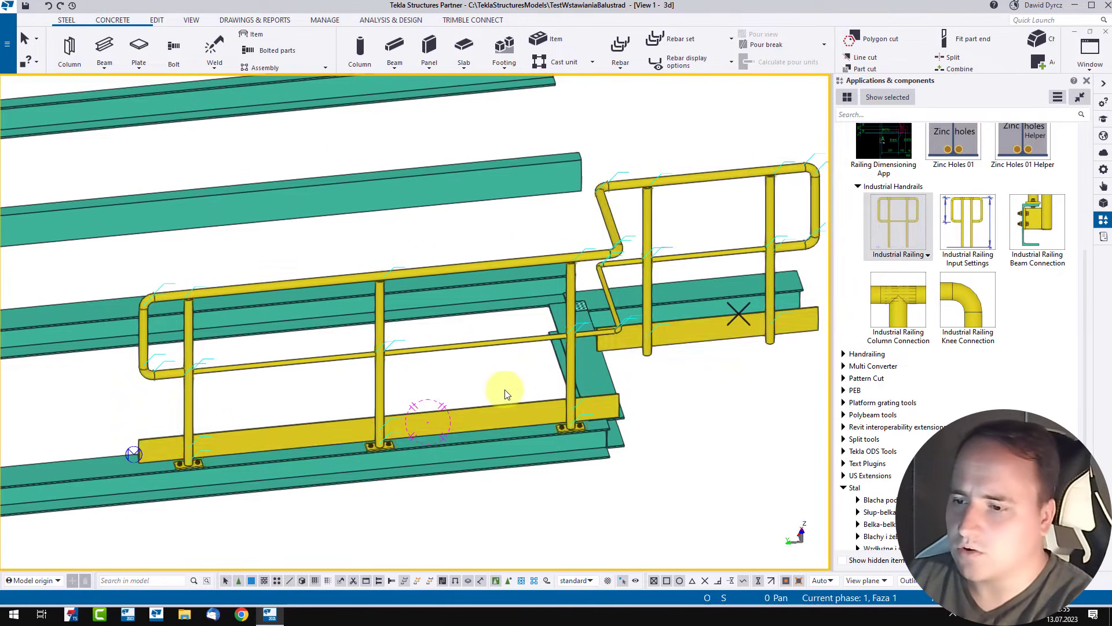
# Set the railing's handrail post creation to Manual and apply the modification to the railing
pyautogui.click(378, 382)
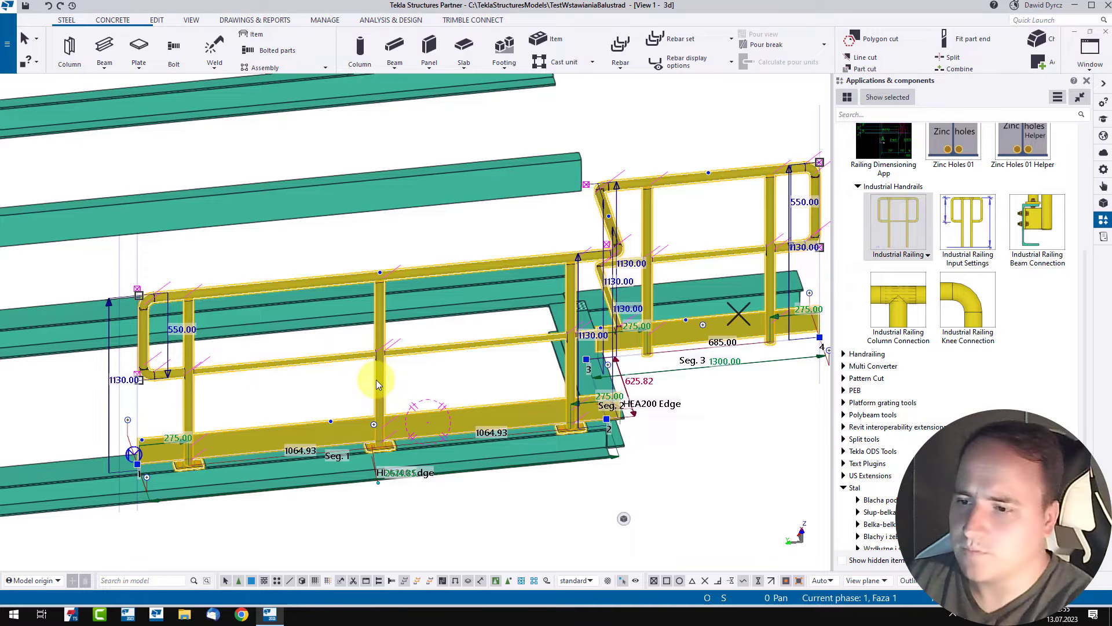
pyautogui.doubleClick(377, 380)
pyautogui.moveTo(747, 123); pyautogui.dragTo(700, 121)
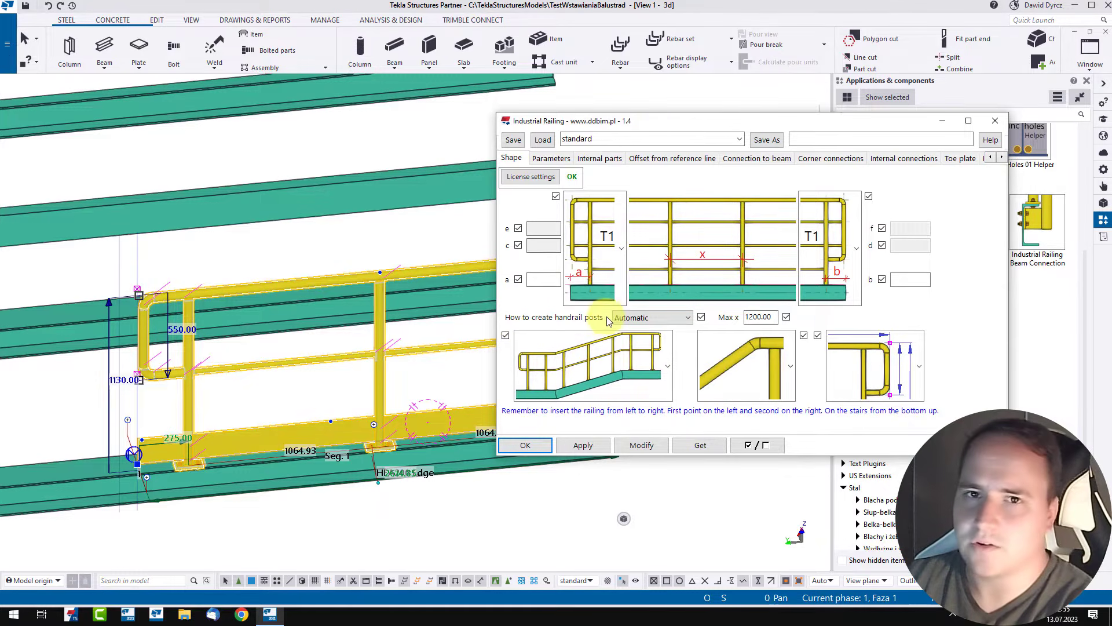
pyautogui.click(675, 320)
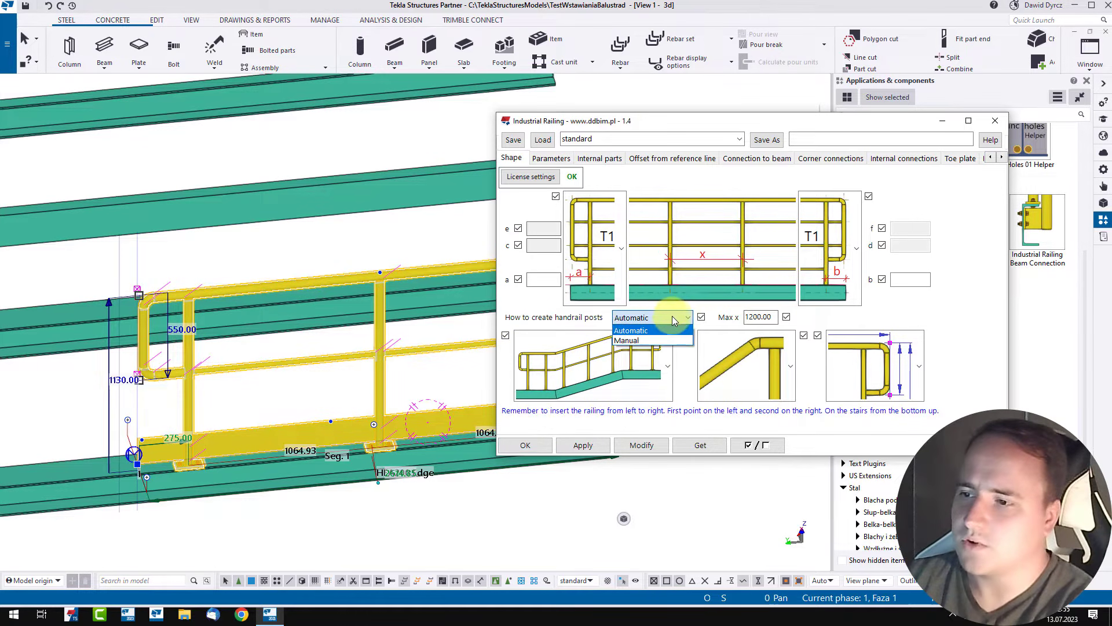
pyautogui.click(637, 340)
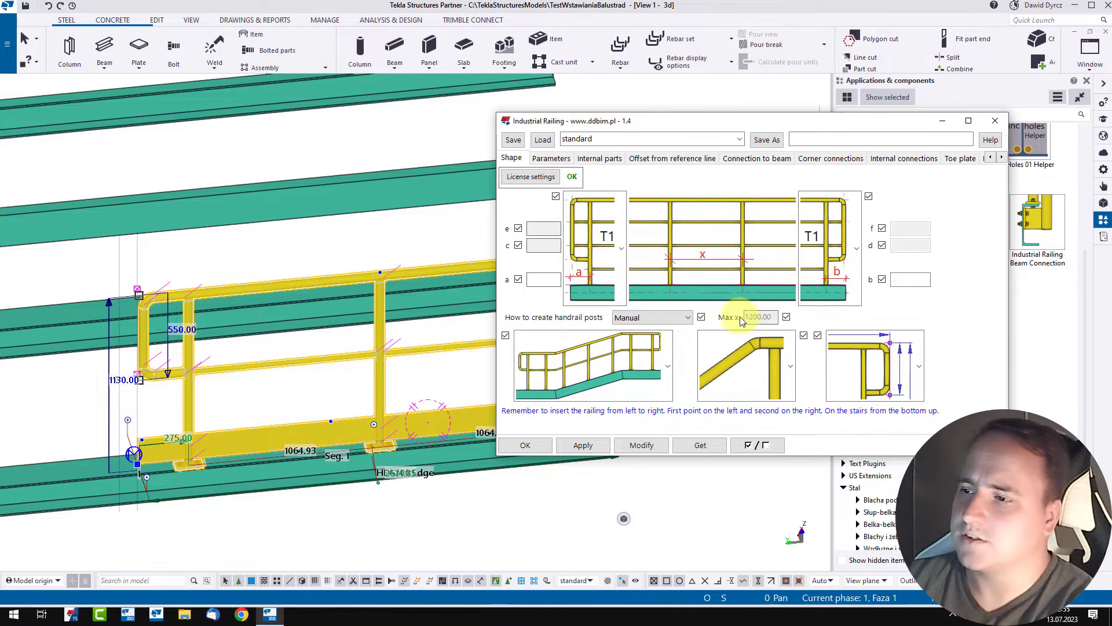
pyautogui.click(652, 447)
pyautogui.click(693, 520)
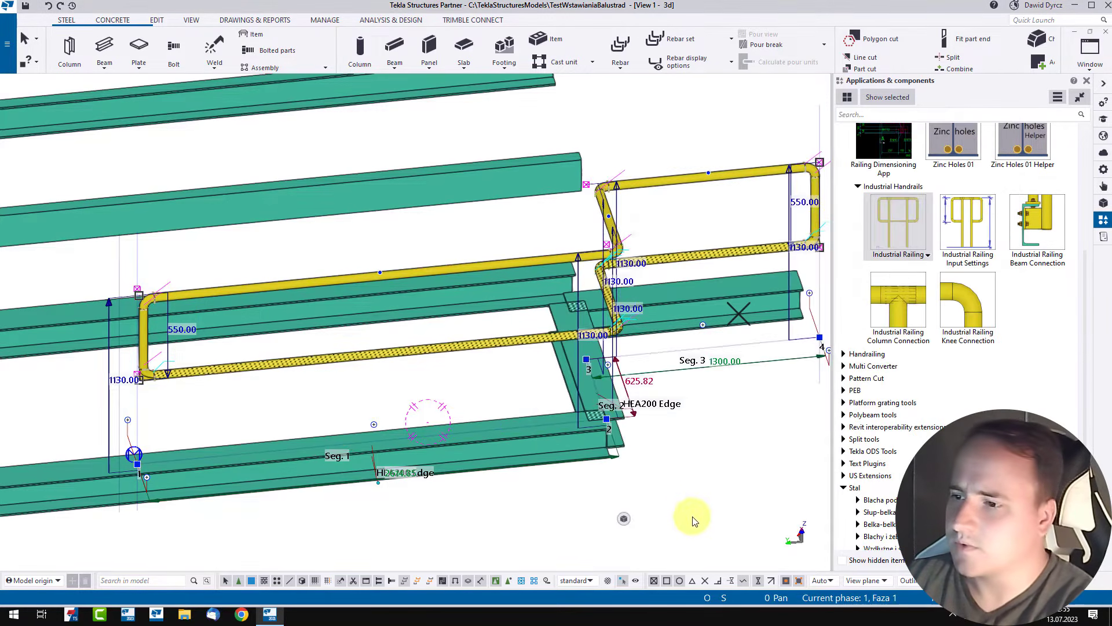
# Place four posts manually along segment 1 of the railing, spaced about 513, 687 and 640 mm apart
pyautogui.scroll(1, 485, 344)
pyautogui.scroll(-4, 485, 344)
pyautogui.click(485, 344)
pyautogui.keyDown('ctrl'); pyautogui.moveTo(486, 344); pyautogui.dragTo(431, 327, button='middle'); pyautogui.keyUp('ctrl')
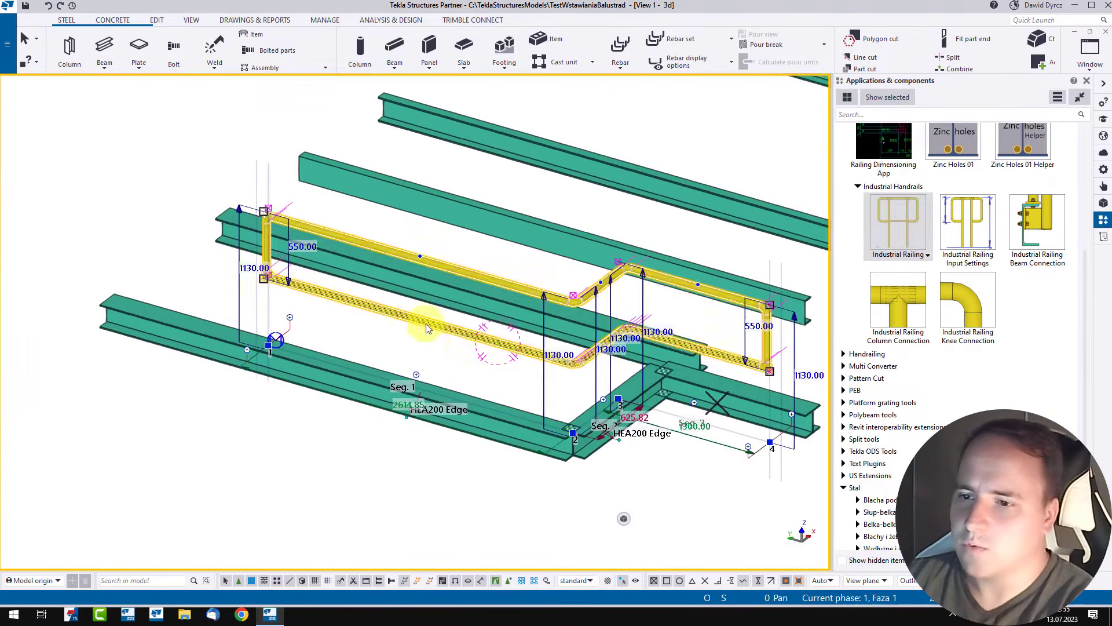
pyautogui.scroll(4, 359, 298)
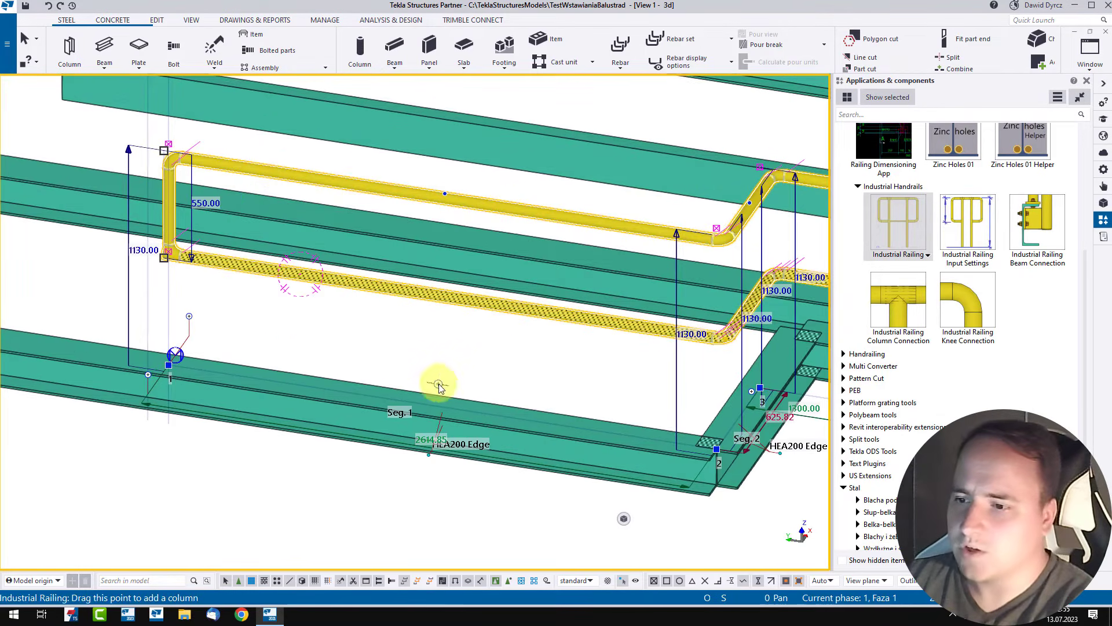
pyautogui.moveTo(439, 386); pyautogui.dragTo(249, 346)
pyautogui.moveTo(439, 384); pyautogui.dragTo(635, 411)
pyautogui.scroll(3, 453, 391)
pyautogui.moveTo(440, 396); pyautogui.dragTo(533, 406)
pyautogui.scroll(-1, 326, 373)
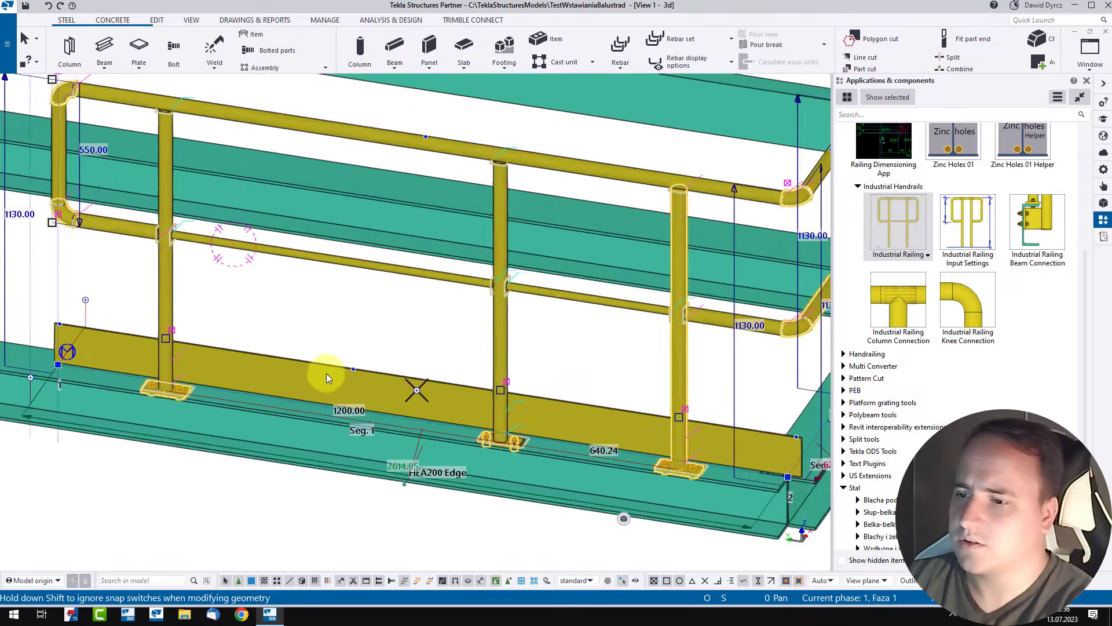
pyautogui.scroll(-2, 326, 374)
pyautogui.moveTo(383, 384); pyautogui.dragTo(303, 375)
# Place two posts manually on segment 2 of the railing, about 300 mm apart
pyautogui.keyDown('ctrl'); pyautogui.moveTo(475, 402); pyautogui.dragTo(370, 418, button='middle'); pyautogui.keyUp('ctrl')
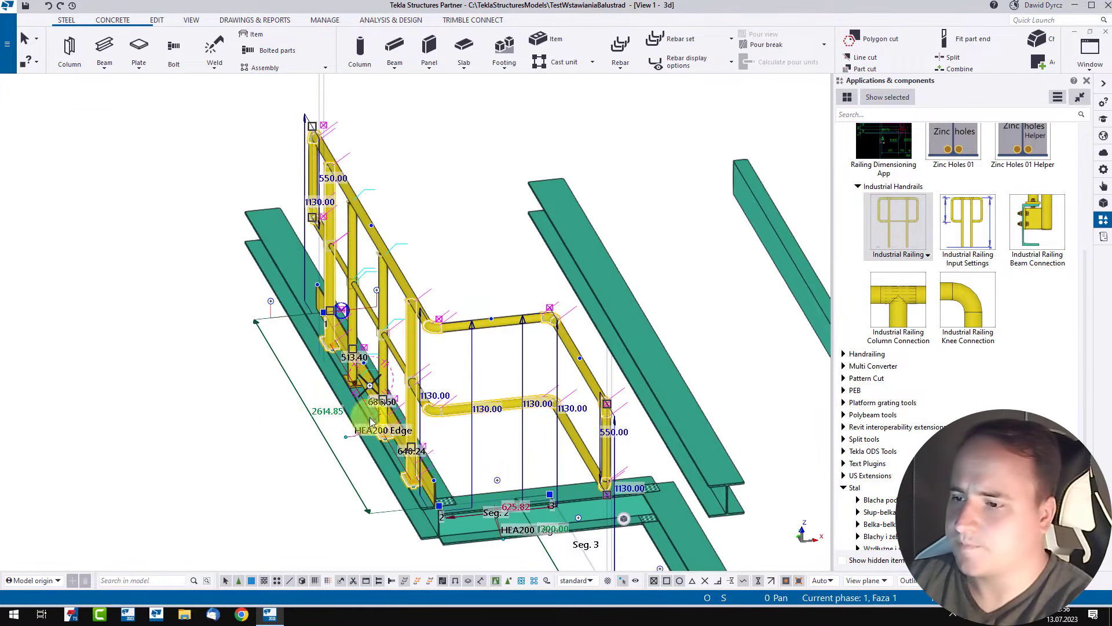
pyautogui.scroll(2, 488, 473)
pyautogui.moveTo(505, 485); pyautogui.dragTo(454, 487)
pyautogui.scroll(-2, 454, 419)
pyautogui.keyDown('ctrl'); pyautogui.moveTo(454, 419); pyautogui.dragTo(416, 415, button='middle'); pyautogui.keyUp('ctrl')
pyautogui.scroll(2, 417, 415)
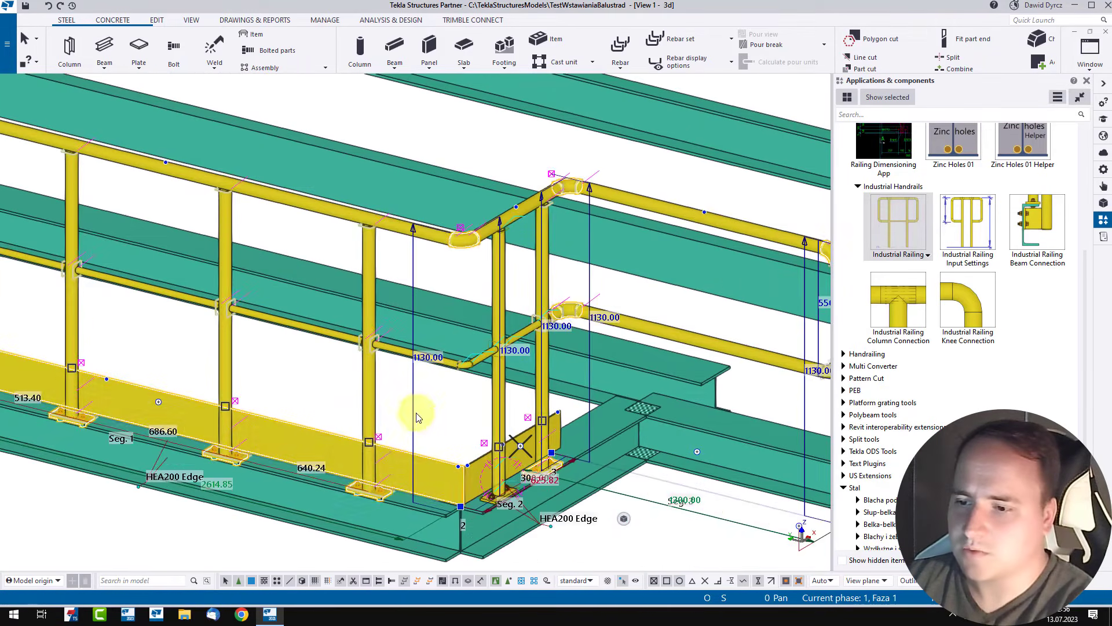
# Place two posts manually on segment 3 of the railing, about 479 mm apart
pyautogui.scroll(-2, 416, 415)
pyautogui.scroll(4, 381, 466)
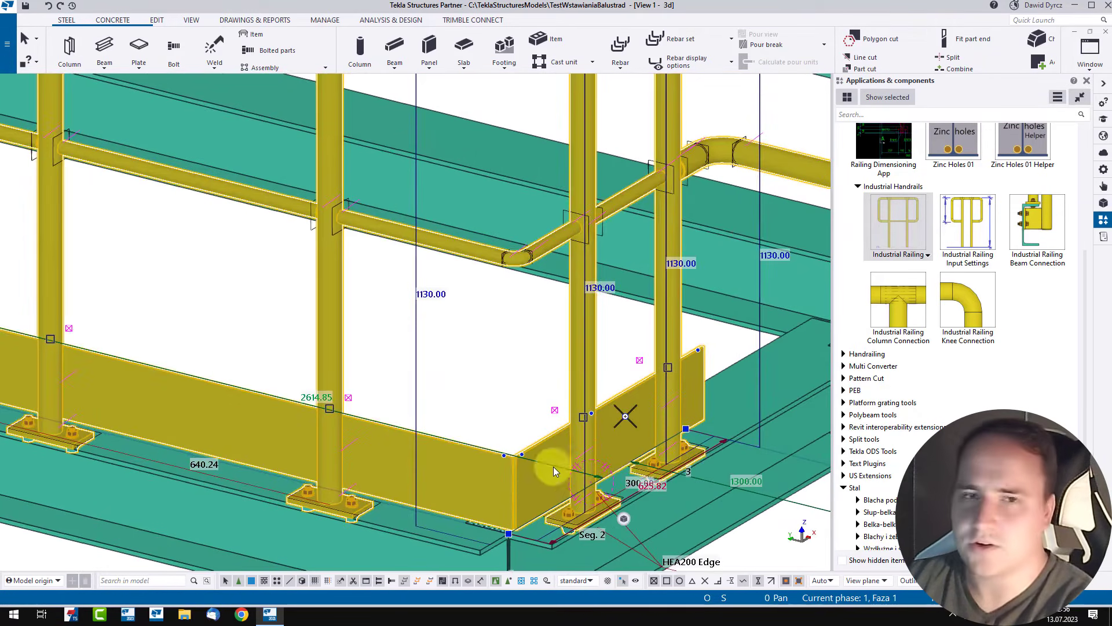
pyautogui.scroll(-3, 364, 461)
pyautogui.scroll(2, 272, 379)
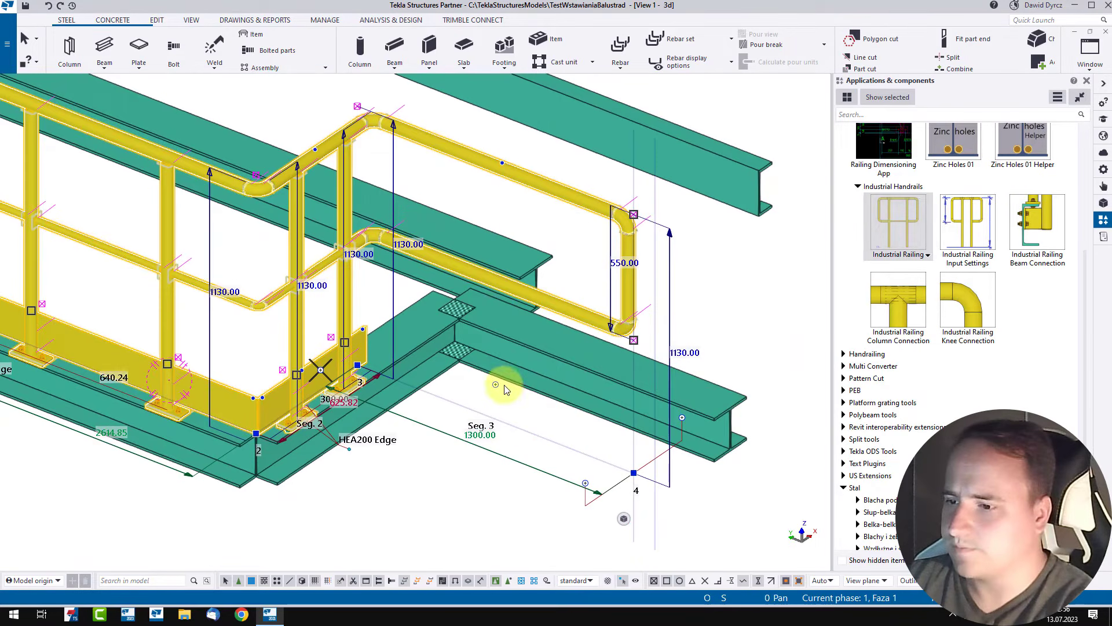
pyautogui.moveTo(495, 385); pyautogui.dragTo(546, 401)
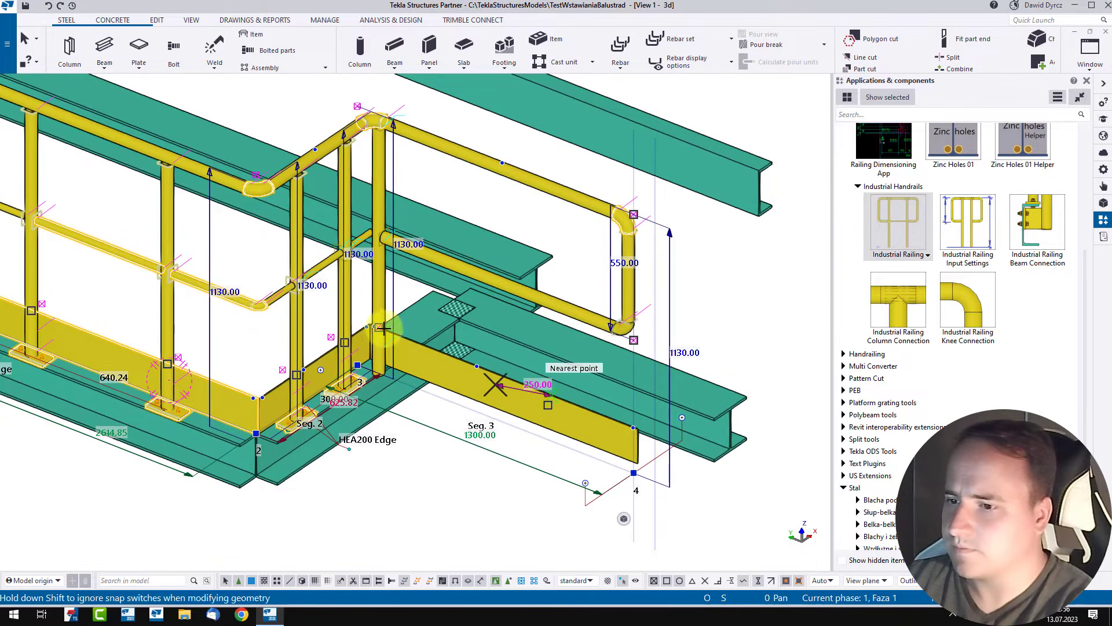
pyautogui.moveTo(382, 328); pyautogui.dragTo(452, 352)
pyautogui.scroll(-2, 520, 383)
pyautogui.keyDown('ctrl'); pyautogui.moveTo(520, 383); pyautogui.dragTo(575, 401, button='middle'); pyautogui.keyUp('ctrl')
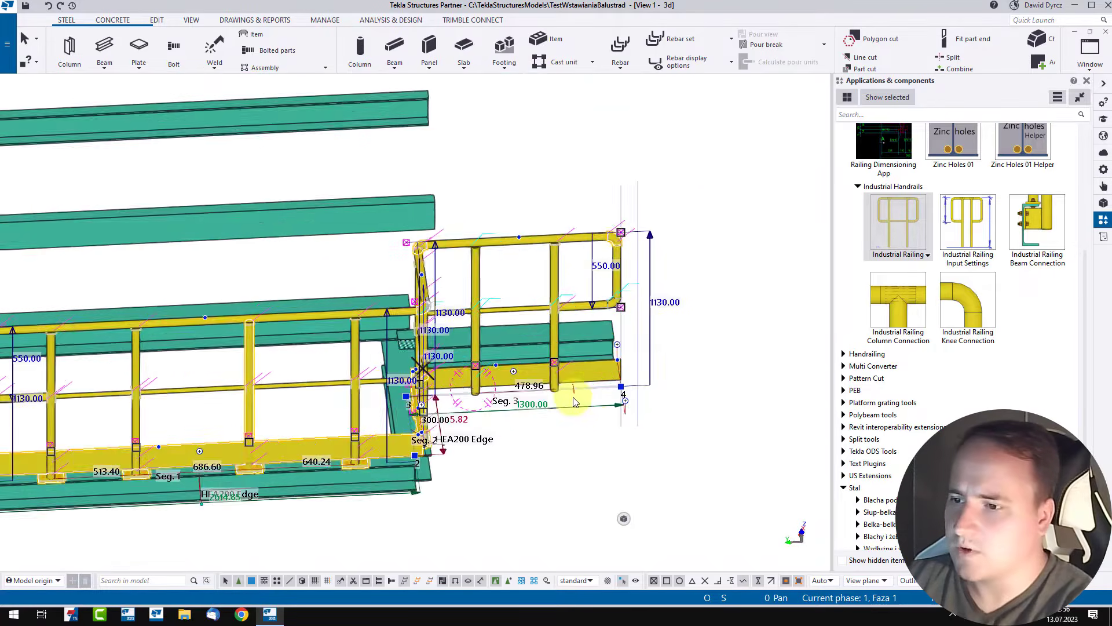
# Delete a manually placed post on segment 3 of the railing
pyautogui.scroll(-3, 575, 401)
pyautogui.keyDown('ctrl'); pyautogui.moveTo(573, 464); pyautogui.dragTo(459, 407, button='middle'); pyautogui.keyUp('ctrl')
pyautogui.scroll(3, 460, 407)
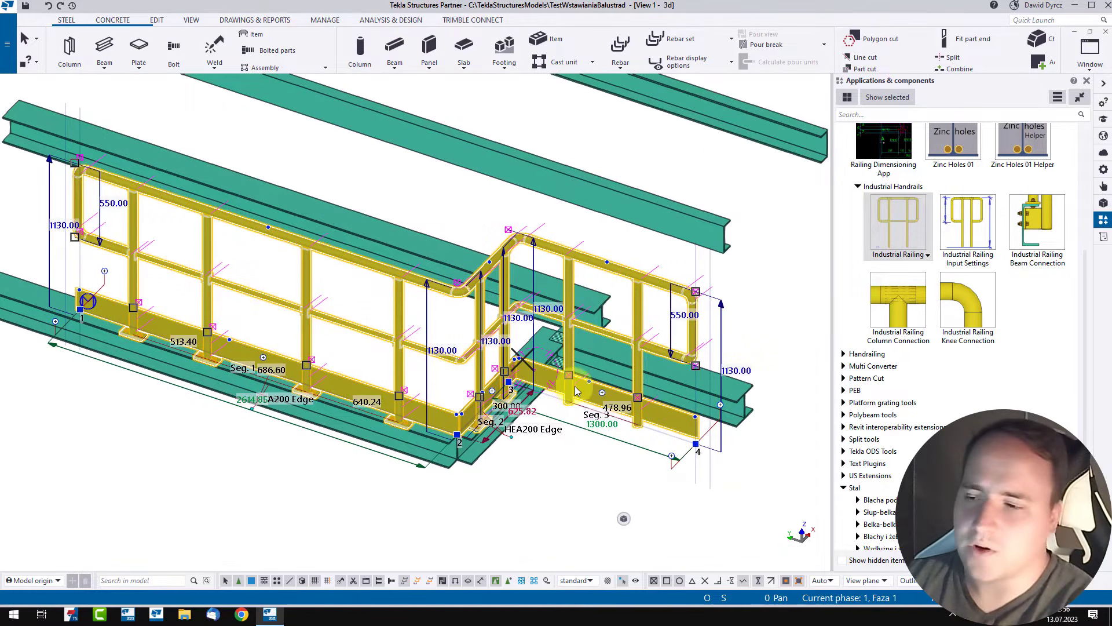
pyautogui.scroll(2, 665, 406)
pyautogui.press('Delete')
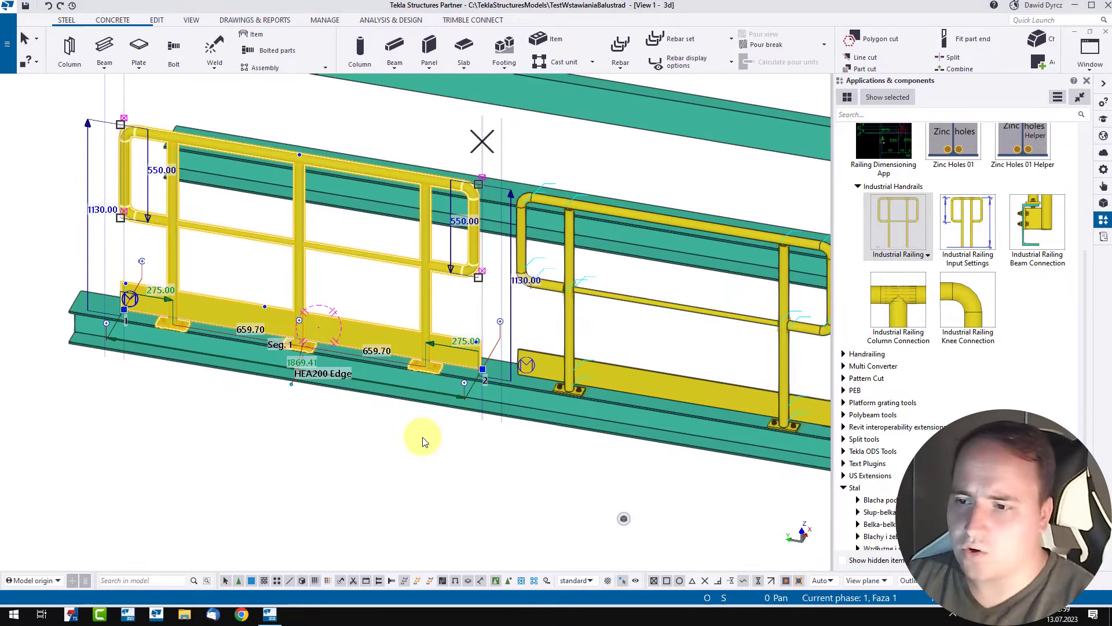
# Shorten the single-segment railing's toe plate at its end beside the neighbouring railing
pyautogui.moveTo(423, 442); pyautogui.dragTo(453, 476, button='middle')
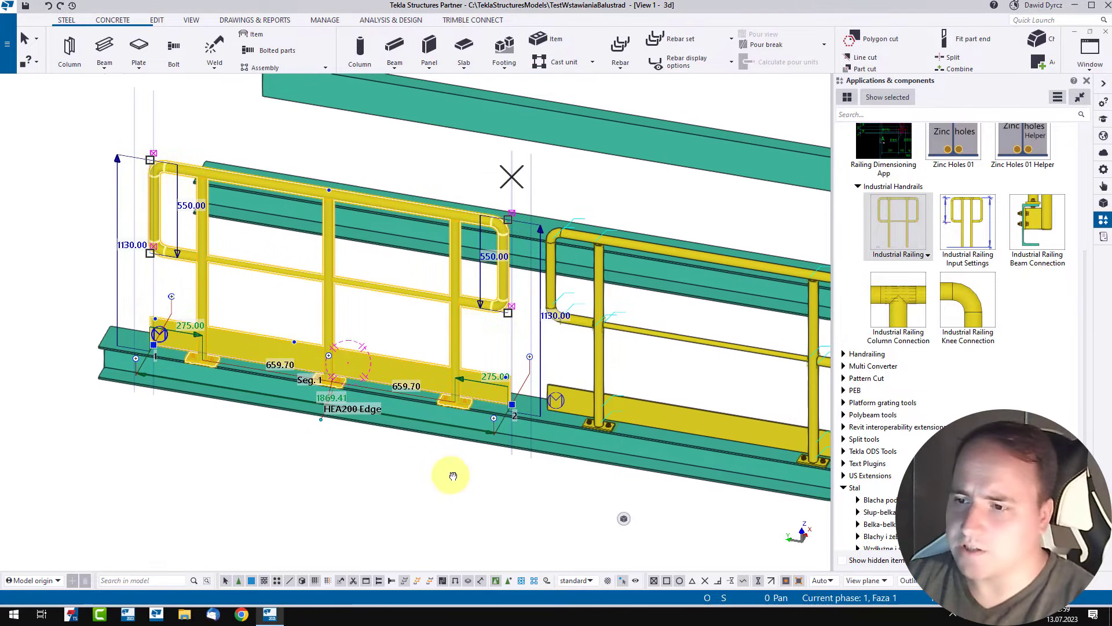
pyautogui.scroll(2, 422, 489)
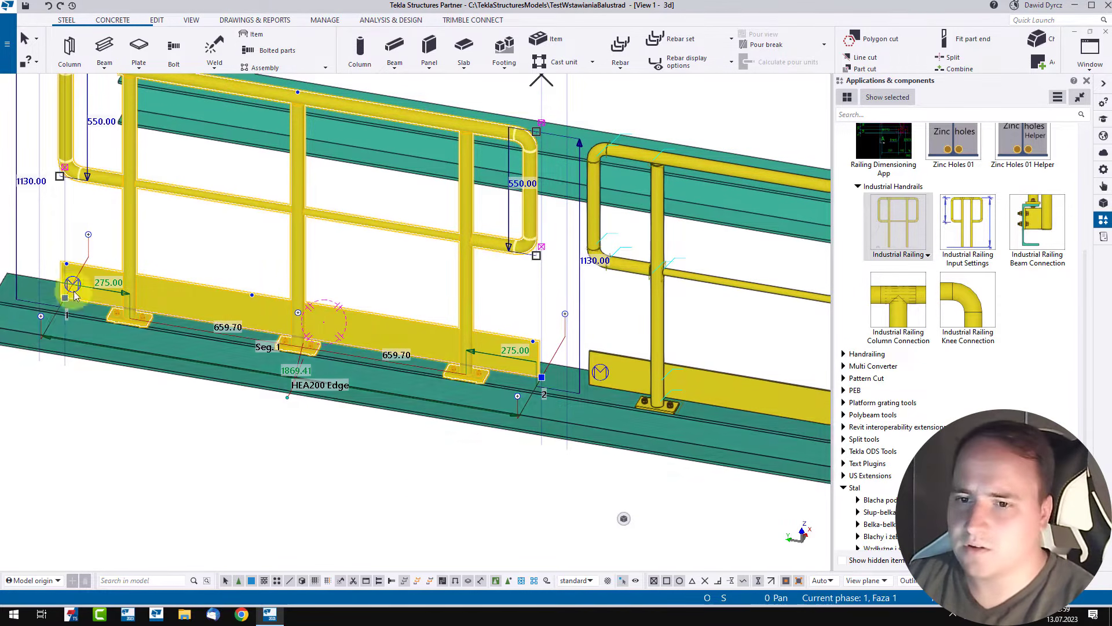
pyautogui.keyDown('ctrl'); pyautogui.moveTo(481, 346); pyautogui.dragTo(462, 346, button='middle'); pyautogui.keyUp('ctrl')
pyautogui.scroll(2, 593, 347)
pyautogui.scroll(2, 592, 348)
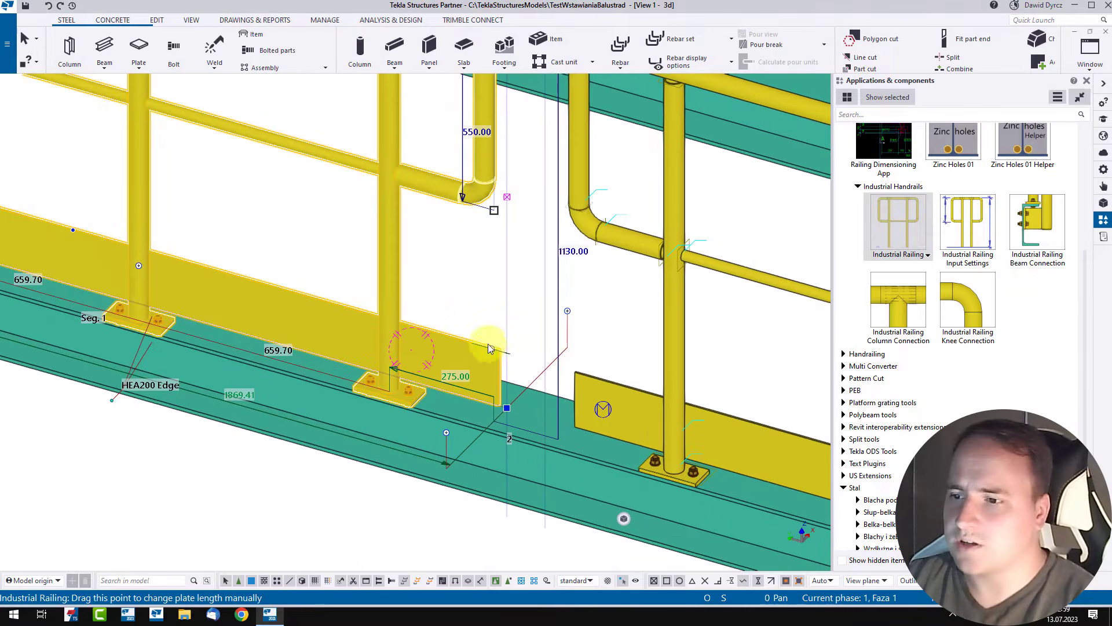
pyautogui.scroll(2, 490, 315)
pyautogui.scroll(-6, 473, 339)
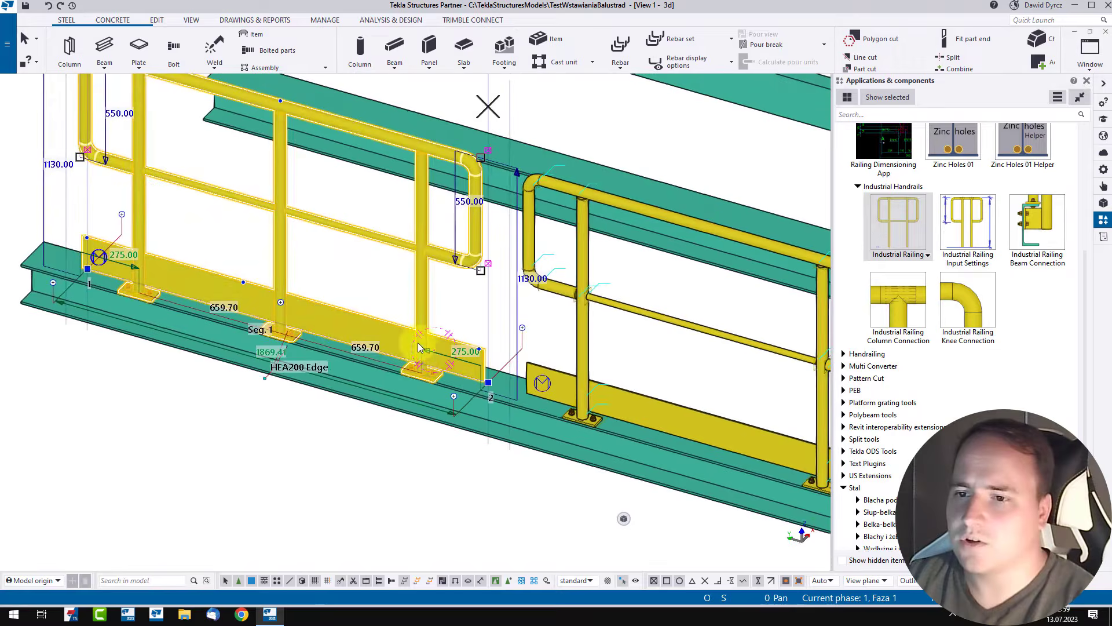
pyautogui.keyDown('ctrl'); pyautogui.moveTo(423, 347); pyautogui.dragTo(383, 313, button='middle'); pyautogui.keyUp('ctrl')
pyautogui.moveTo(383, 314); pyautogui.dragTo(494, 354, button='middle')
pyautogui.scroll(8, 496, 355)
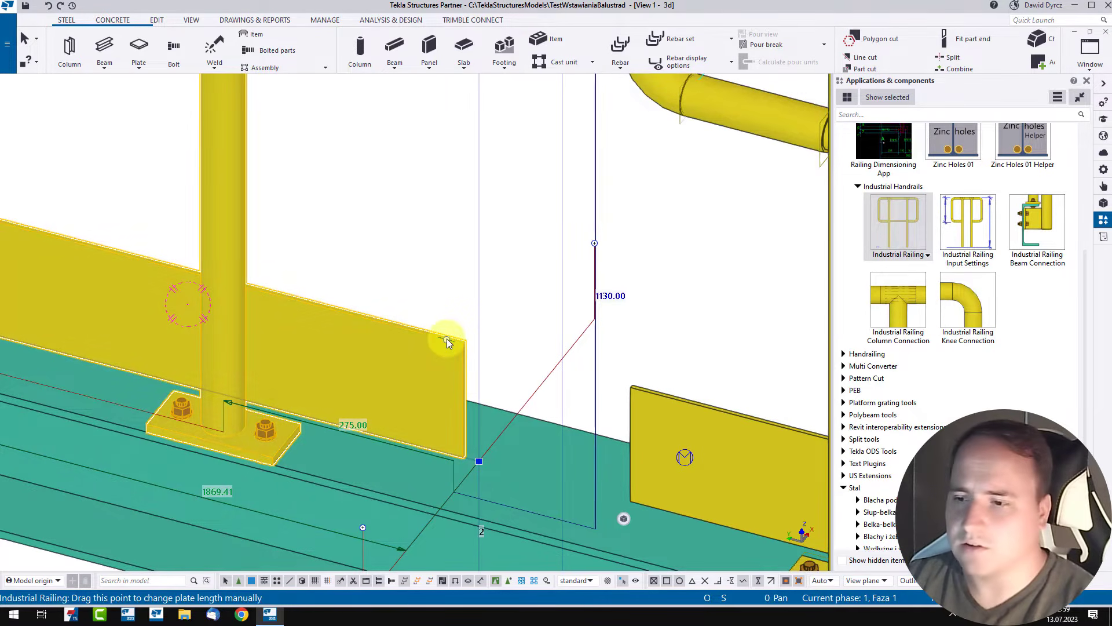
pyautogui.scroll(2, 446, 339)
pyautogui.moveTo(440, 339); pyautogui.dragTo(354, 318)
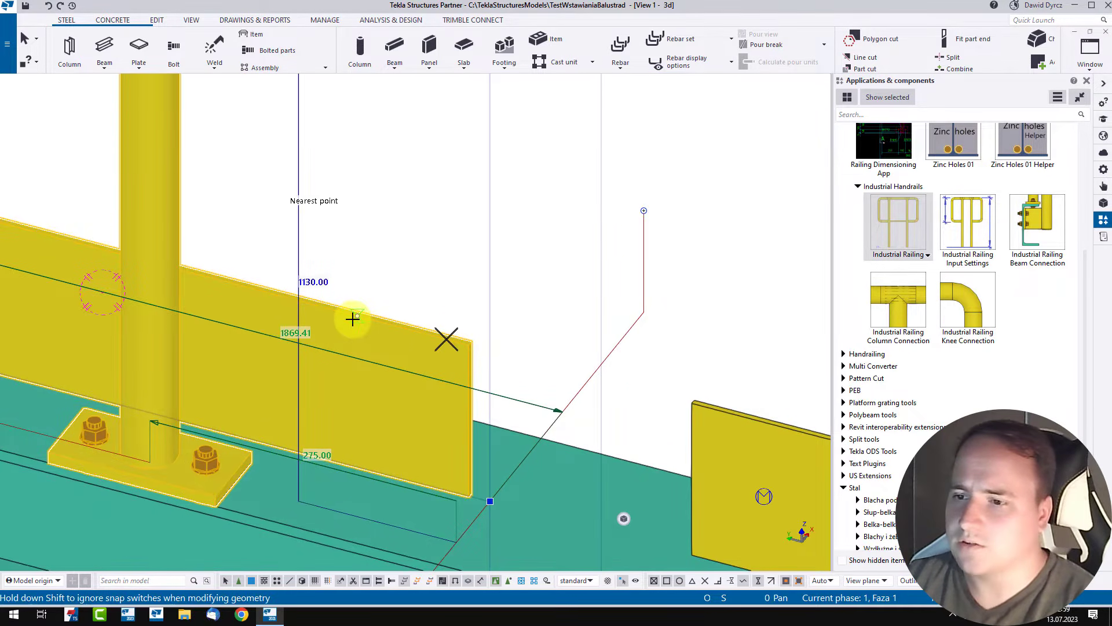
pyautogui.scroll(-3, 472, 389)
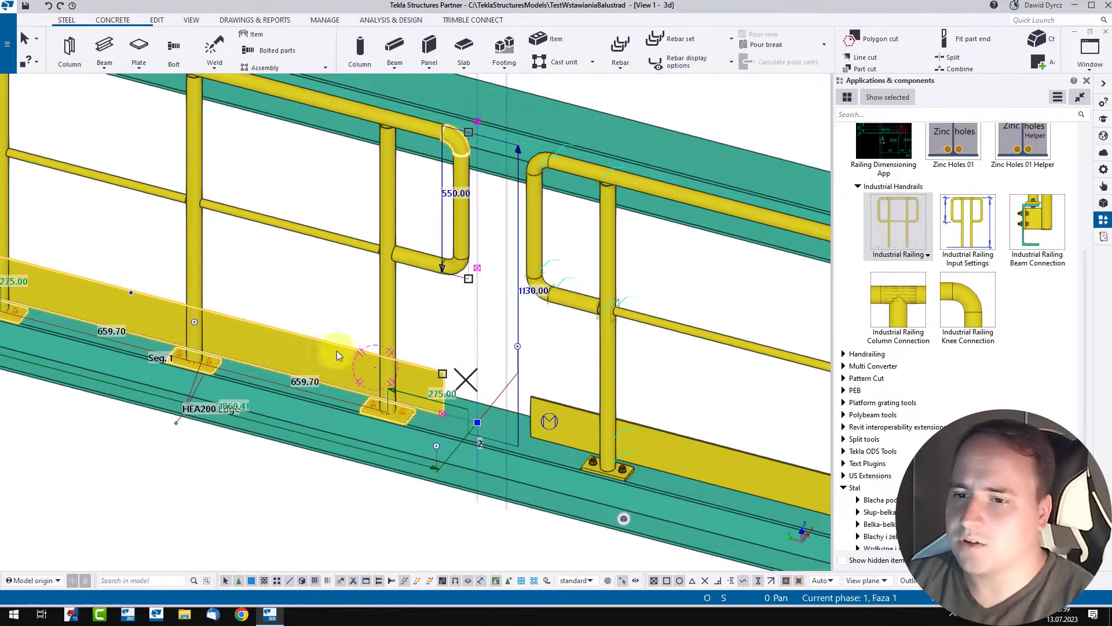
pyautogui.scroll(-3, 338, 355)
pyautogui.scroll(3, 100, 262)
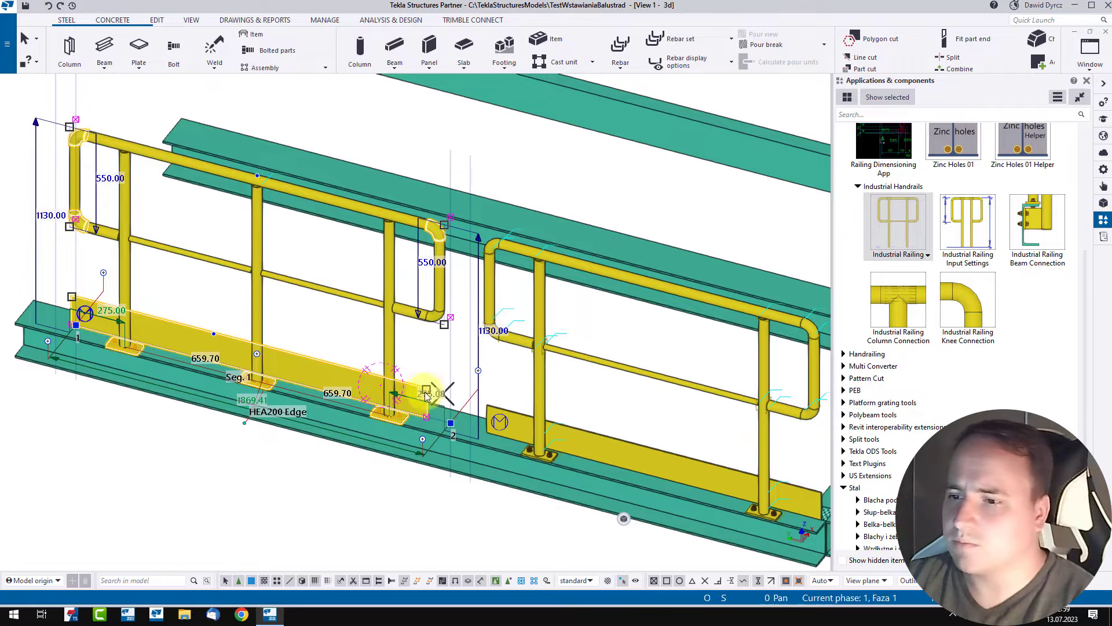
# Extend the end of the toe plate until it meets the neighbouring railing's toe plate
pyautogui.scroll(4, 427, 391)
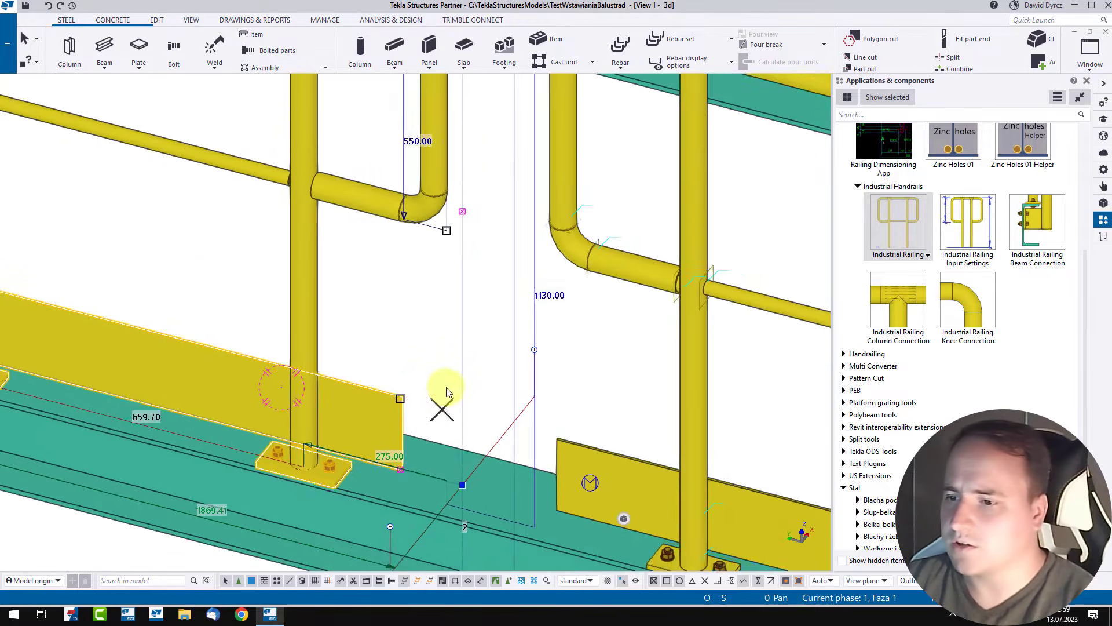
pyautogui.moveTo(384, 404); pyautogui.dragTo(598, 457)
pyautogui.scroll(-2, 757, 434)
# Extend the start of the toe plate outward past the end of the supporting beam
pyautogui.scroll(-3, 757, 434)
pyautogui.scroll(3, 226, 310)
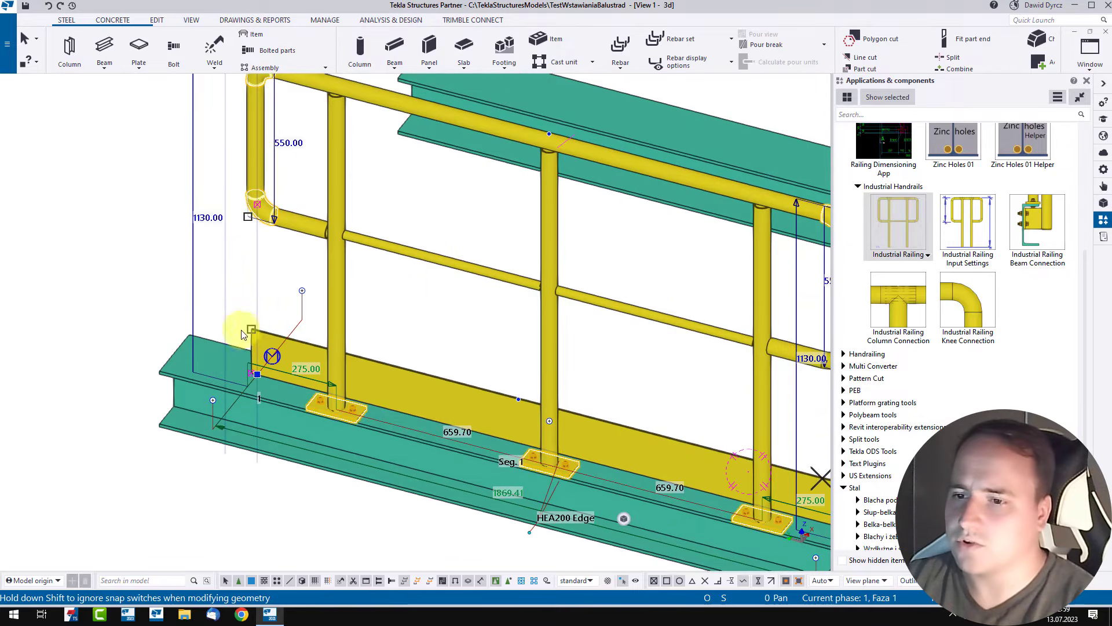
pyautogui.moveTo(250, 329); pyautogui.dragTo(152, 305)
pyautogui.scroll(-2, 180, 349)
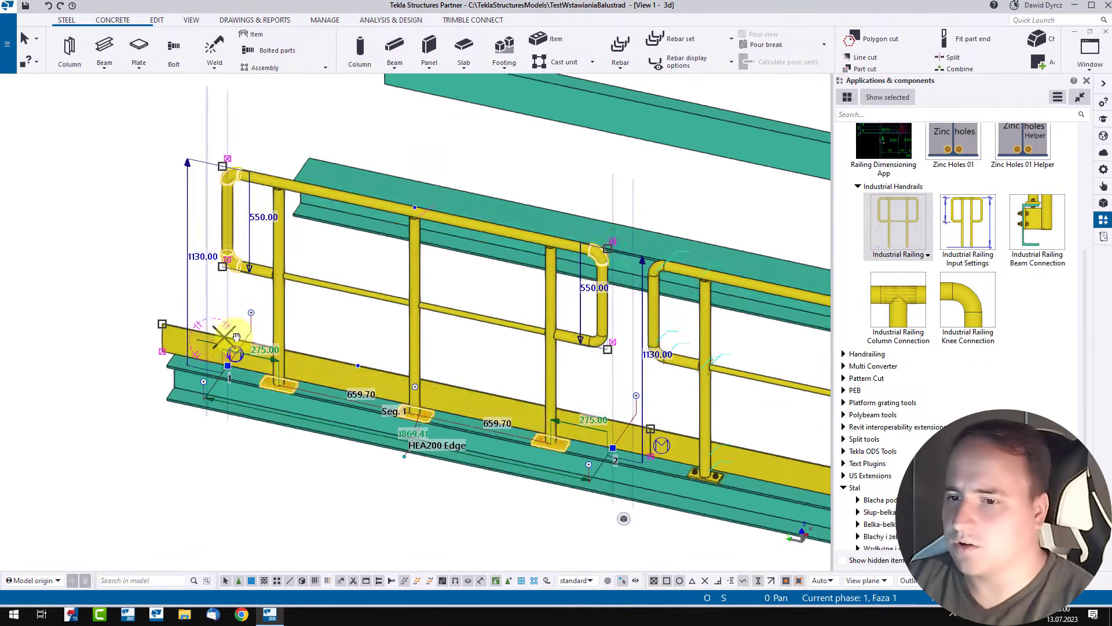
pyautogui.keyDown('ctrl'); pyautogui.moveTo(231, 344); pyautogui.dragTo(162, 330, button='middle'); pyautogui.keyUp('ctrl')
pyautogui.moveTo(664, 323); pyautogui.dragTo(612, 380, button='middle')
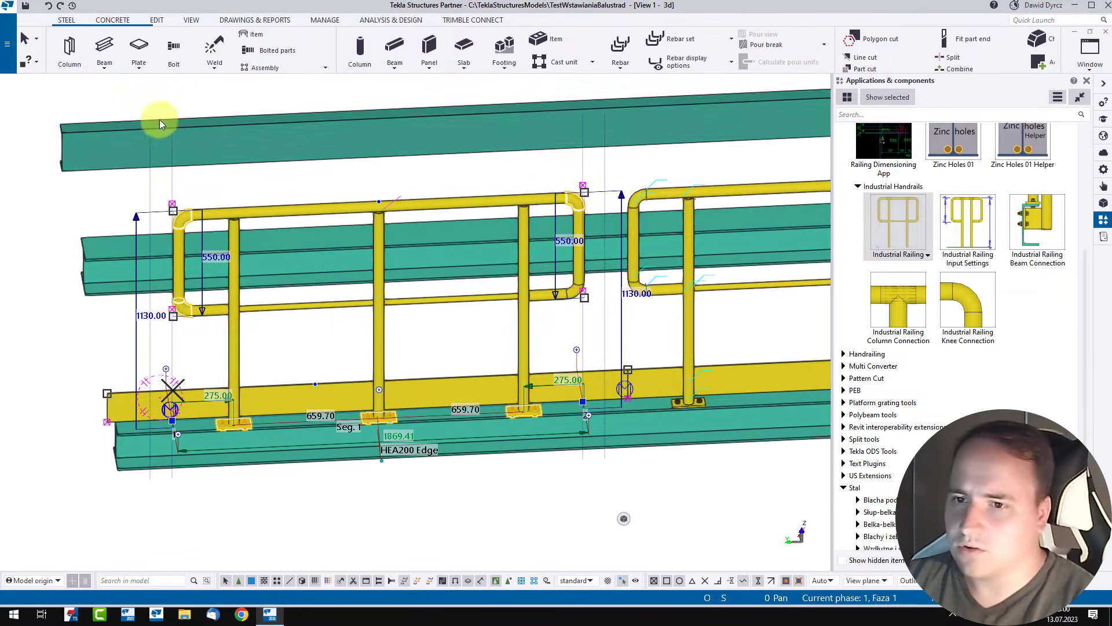
# Pull the start of the toe plate back so that it sits just inside the supporting beam's end
pyautogui.moveTo(172, 172)
pyautogui.mouseDown()
pyautogui.moveTo(234, 177)
pyautogui.moveTo(174, 185)
pyautogui.mouseUp()
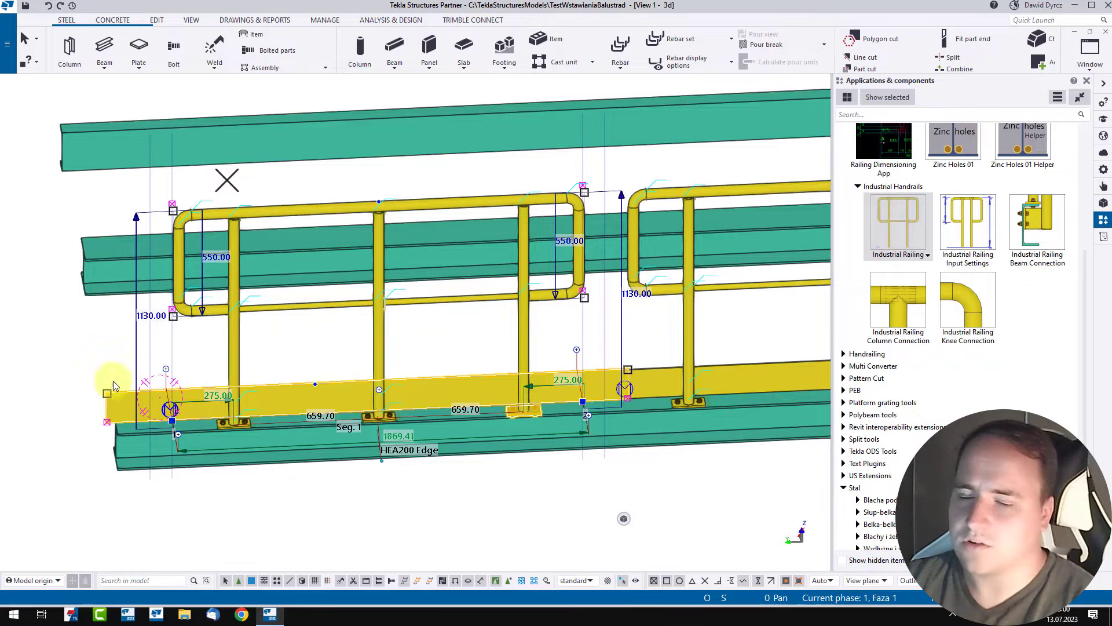
pyautogui.scroll(1, 132, 399)
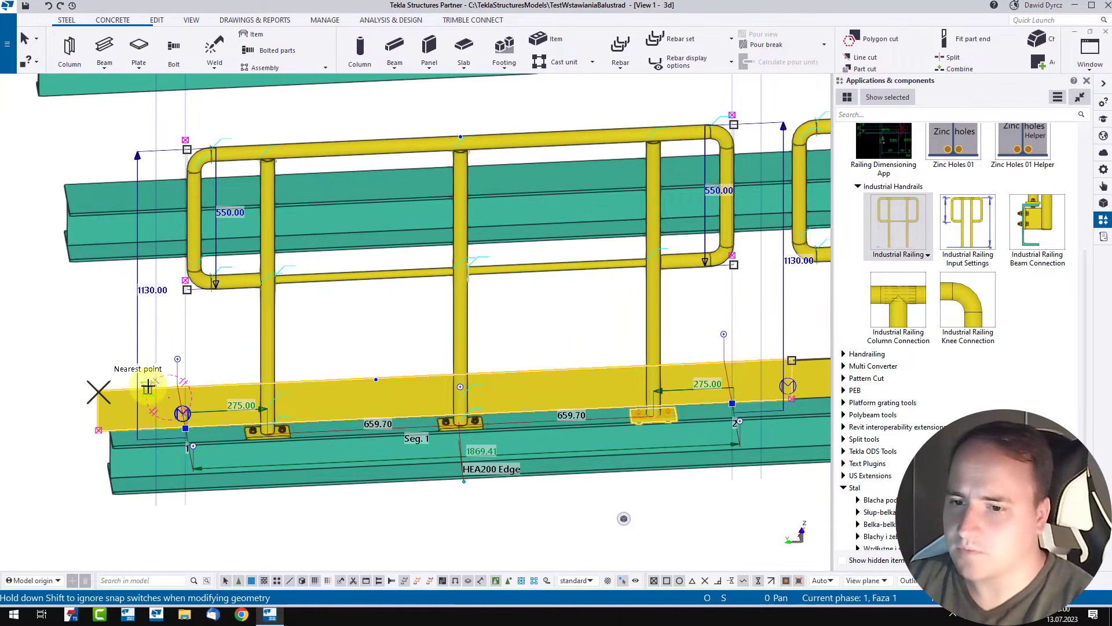
pyautogui.keyDown('ctrl'); pyautogui.moveTo(147, 404); pyautogui.dragTo(396, 371, button='middle'); pyautogui.keyUp('ctrl')
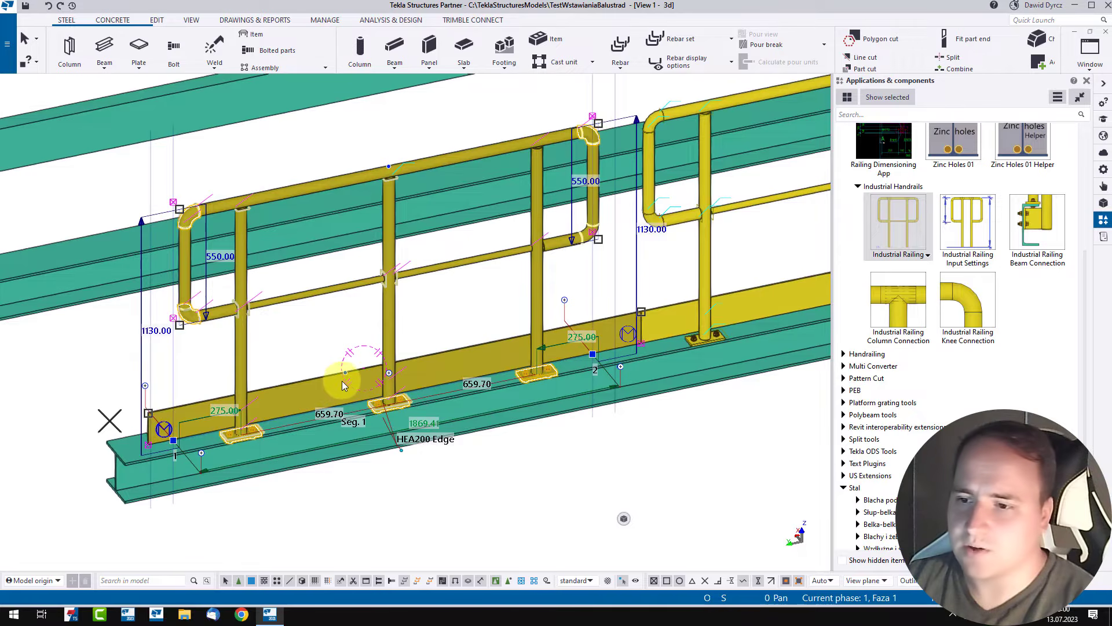
pyautogui.scroll(4, 342, 380)
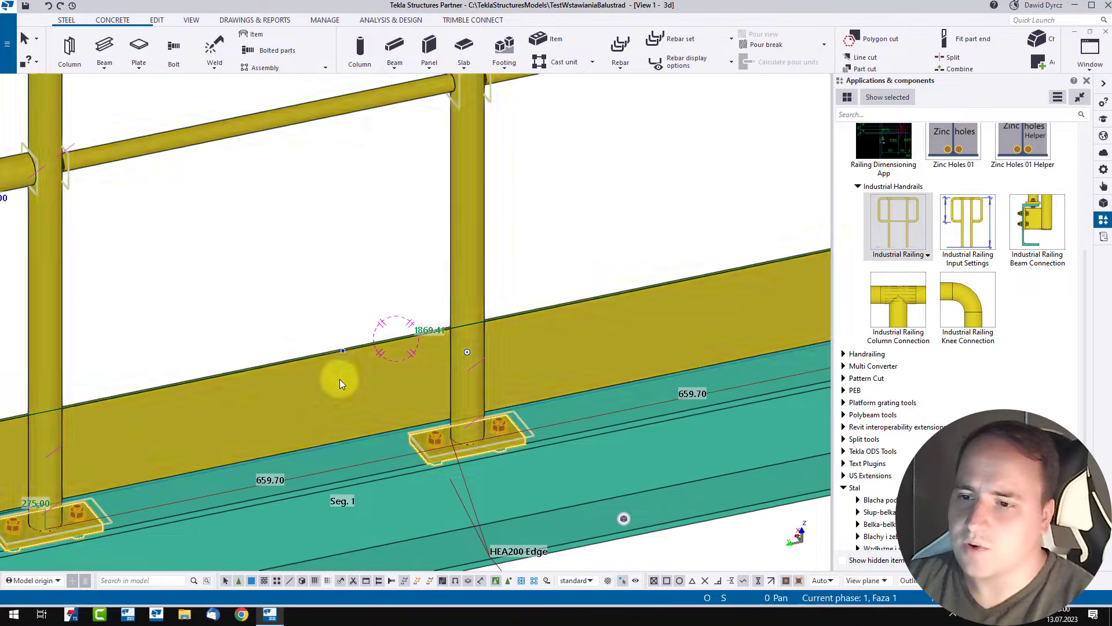
pyautogui.scroll(-4, 343, 351)
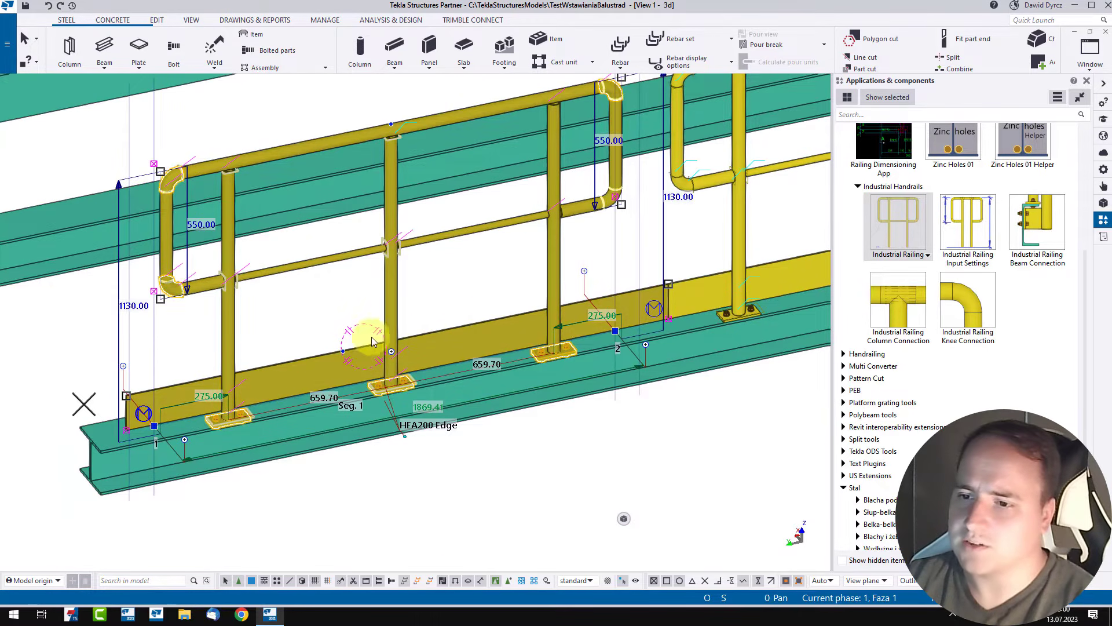
# Split the railing's toe plate between the first and middle posts, and widen the gap between the two pieces
pyautogui.scroll(3, 363, 345)
pyautogui.moveTo(325, 357); pyautogui.dragTo(241, 373)
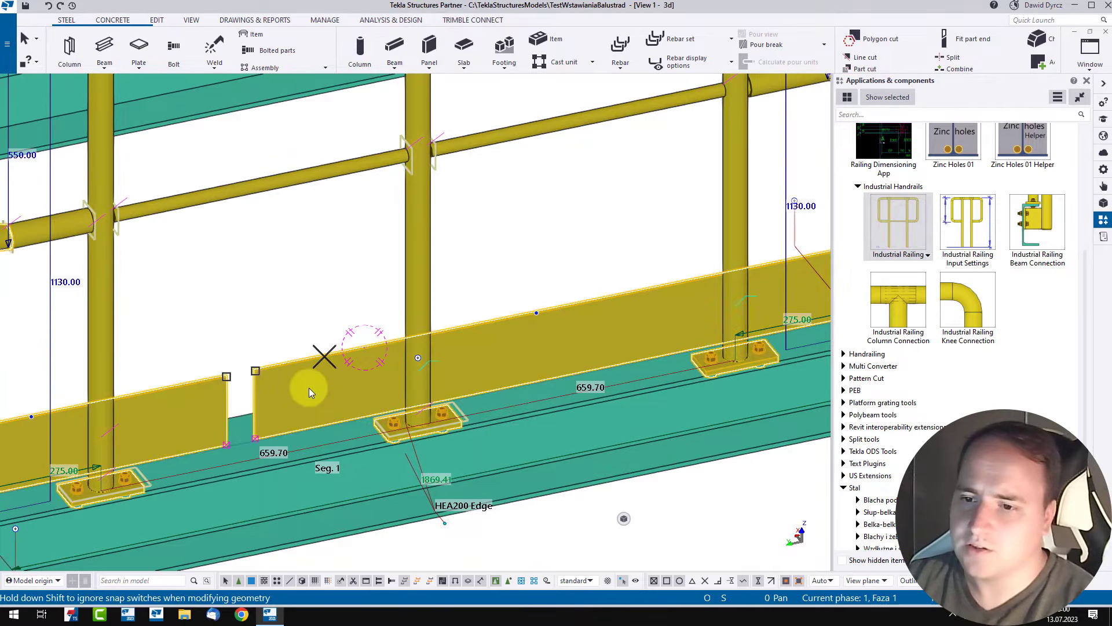
pyautogui.scroll(-3, 313, 385)
pyautogui.scroll(2, 325, 383)
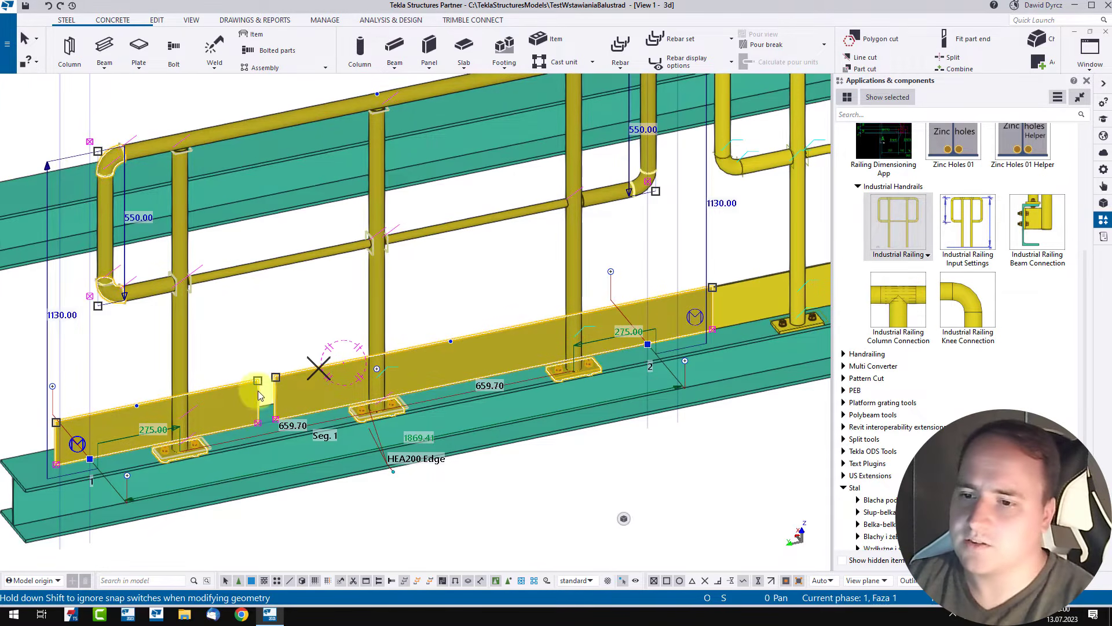
pyautogui.scroll(2, 258, 394)
pyautogui.moveTo(287, 370); pyautogui.dragTo(358, 364)
pyautogui.scroll(-3, 313, 371)
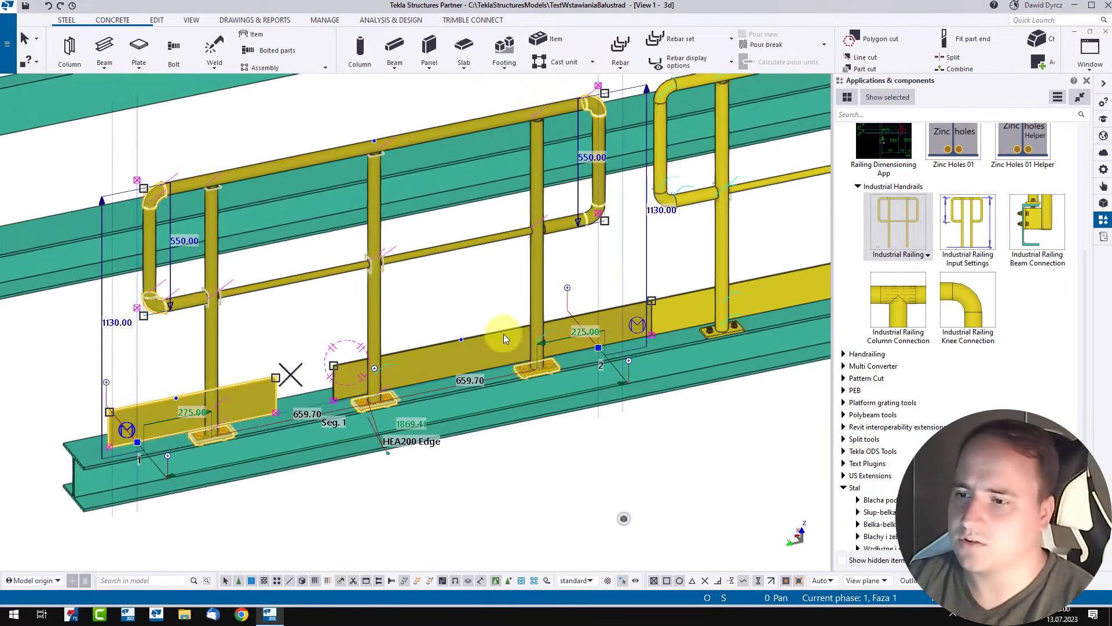
# Split the longer toe plate piece again between the middle and last posts
pyautogui.moveTo(503, 333); pyautogui.dragTo(422, 368, button='middle')
pyautogui.scroll(2, 423, 369)
pyautogui.moveTo(360, 377); pyautogui.dragTo(302, 388)
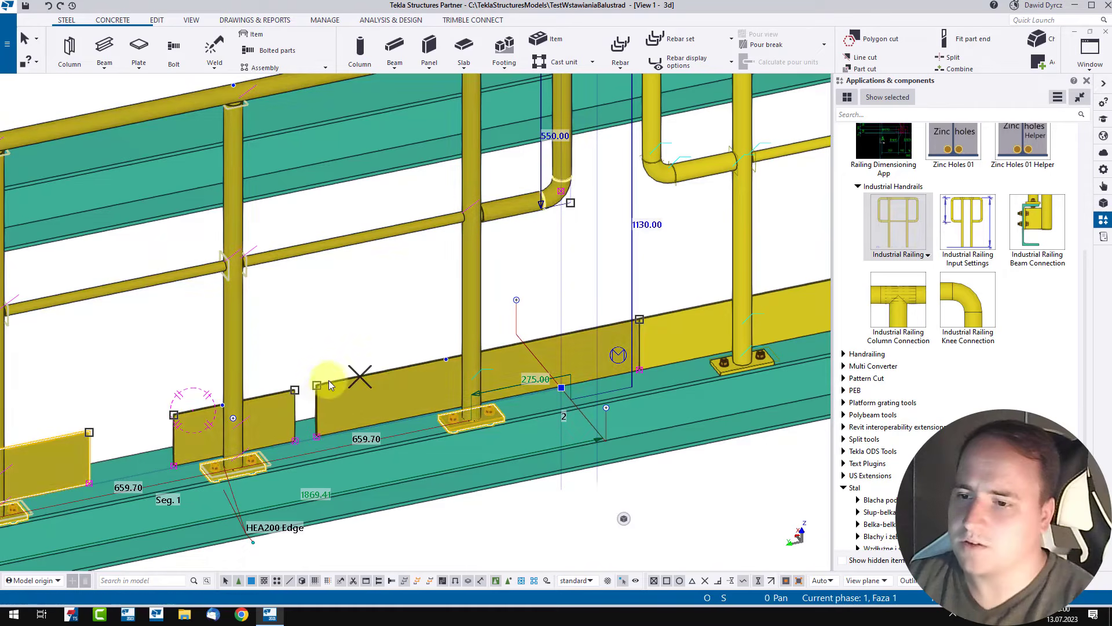
pyautogui.scroll(-5, 440, 382)
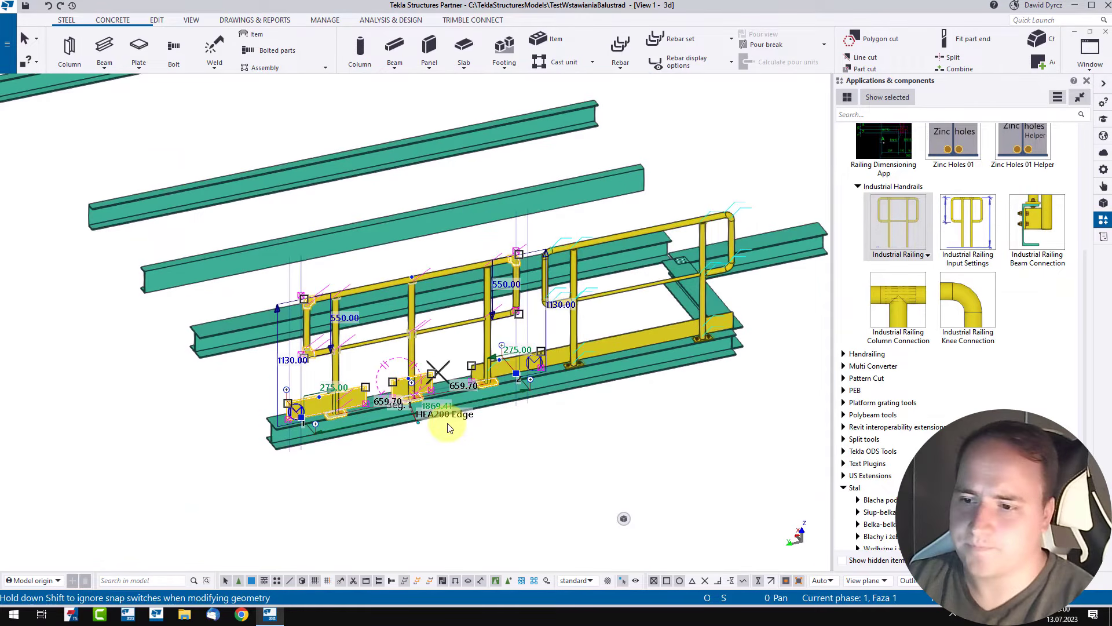
# Lengthen the toe plate piece at the middle post, narrowing its gaps to the neighbouring pieces
pyautogui.scroll(2, 430, 369)
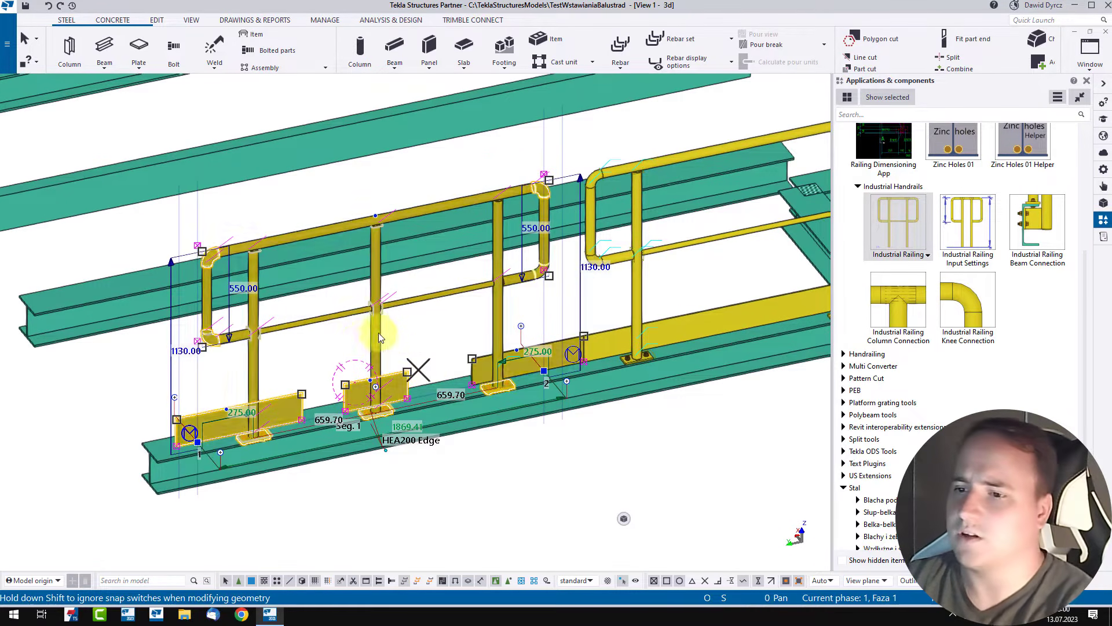
pyautogui.scroll(2, 317, 364)
pyautogui.moveTo(357, 394); pyautogui.dragTo(489, 368)
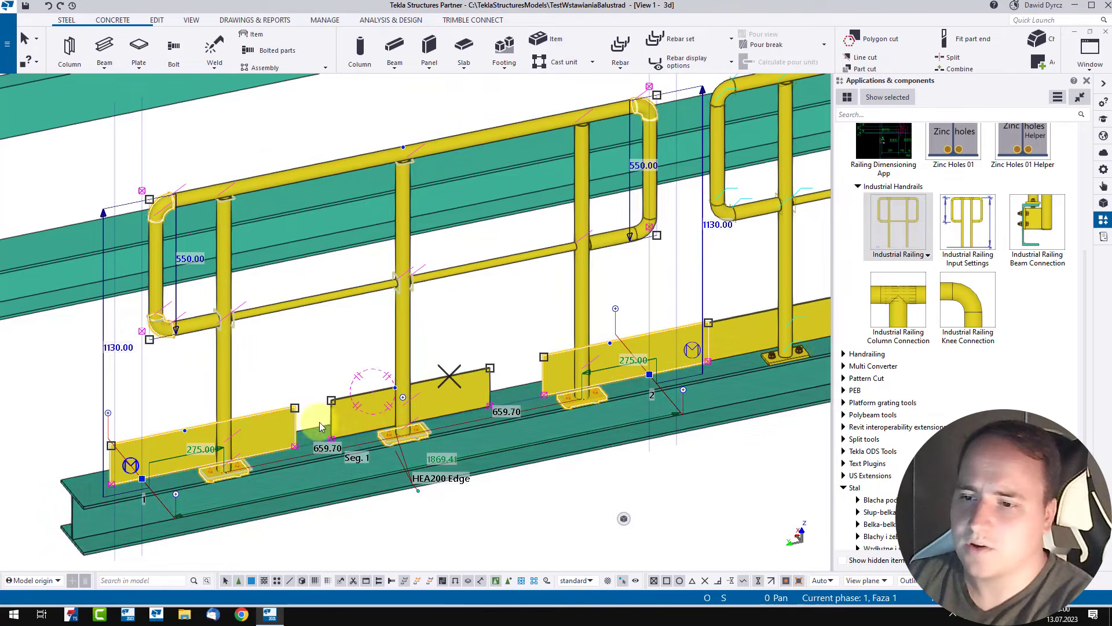
# Delete the side plate points of the split toe plate pieces to restore the default continuous plate
pyautogui.scroll(3, 353, 408)
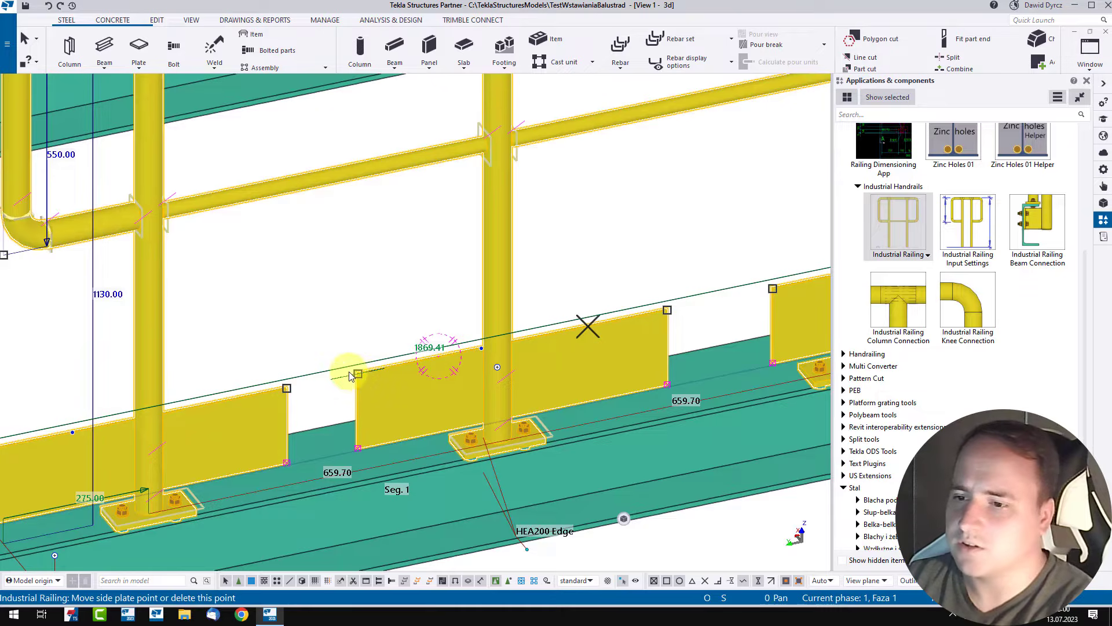
pyautogui.press('Delete')
pyautogui.scroll(-3, 365, 347)
pyautogui.scroll(3, 174, 379)
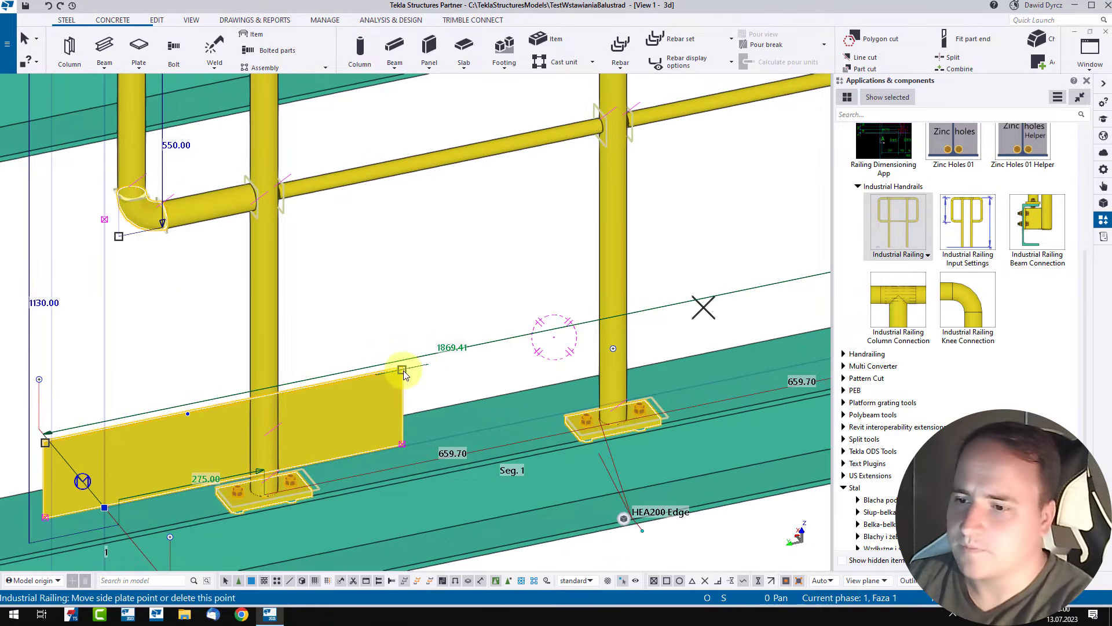
pyautogui.scroll(-4, 404, 373)
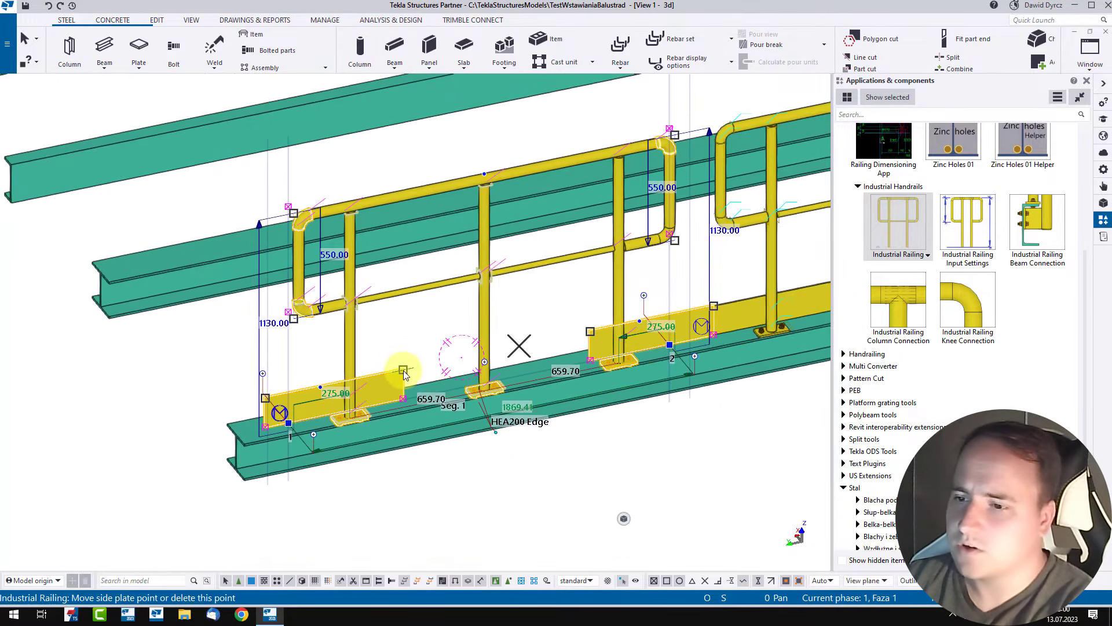
pyautogui.press('Delete')
pyautogui.scroll(2, 590, 333)
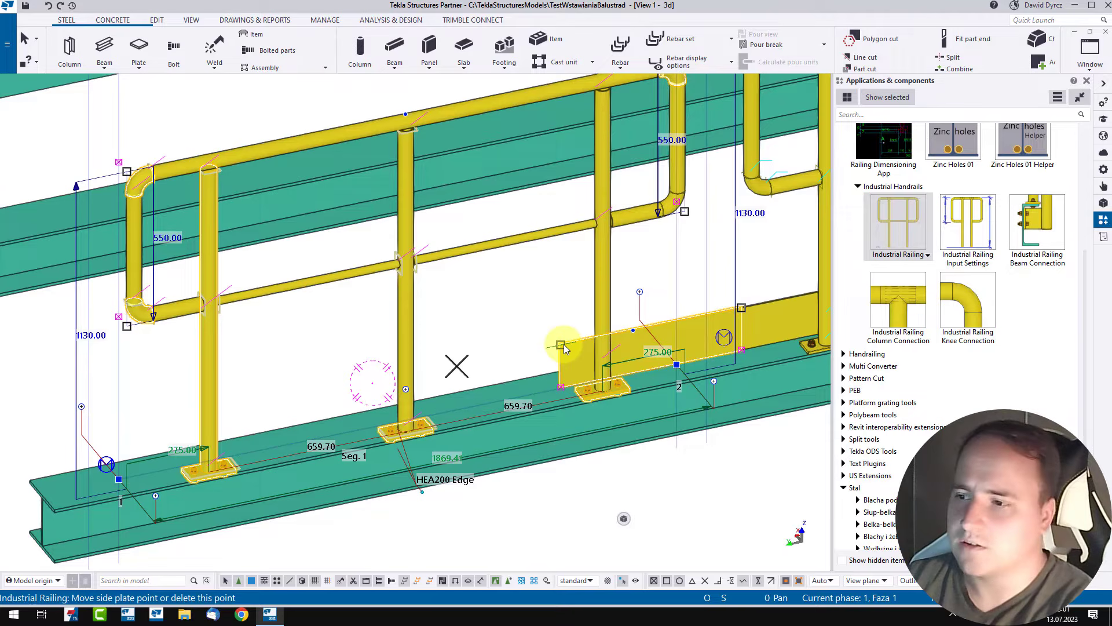
pyautogui.press('Delete')
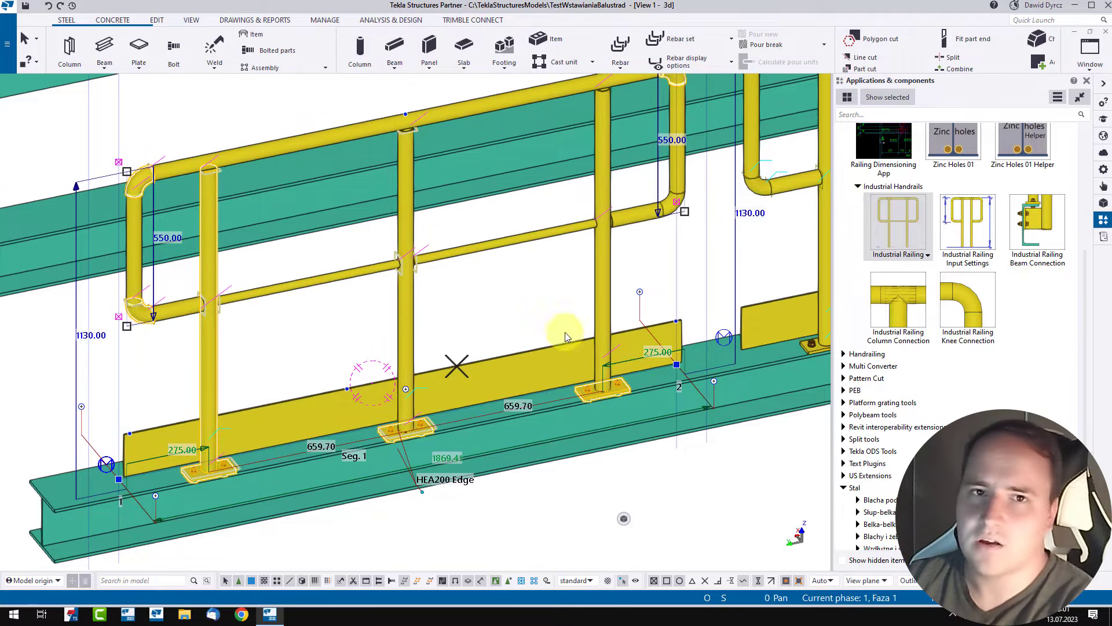
# Extend the toe plate to the neighbouring plate and the beam's end, and delete an end point to restore its default length
pyautogui.moveTo(681, 322); pyautogui.dragTo(741, 314)
pyautogui.moveTo(124, 434); pyautogui.dragTo(37, 453)
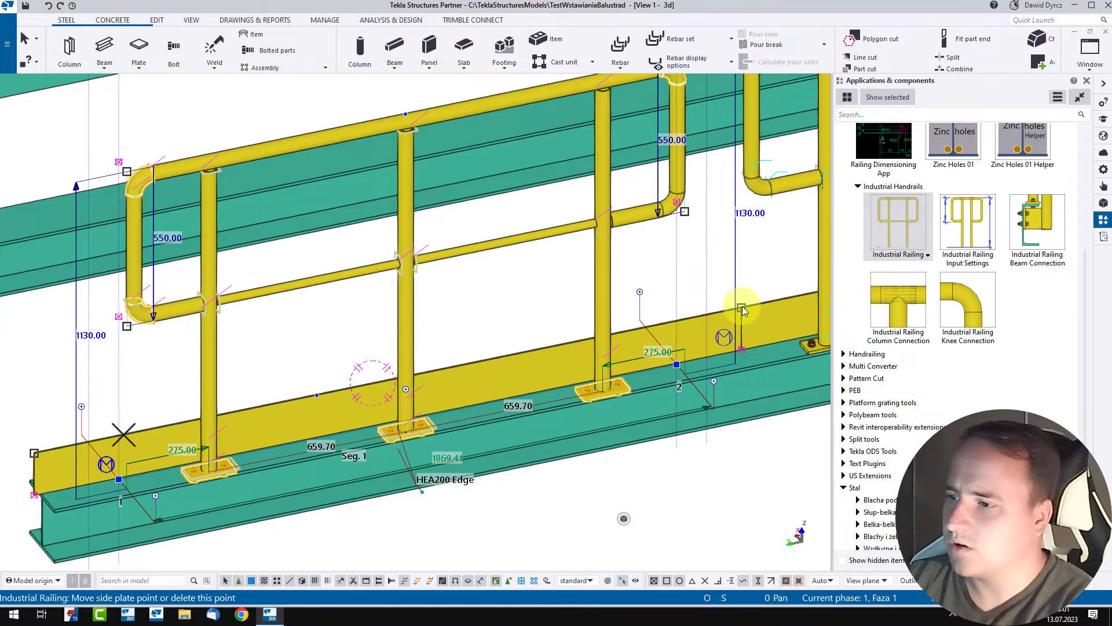
pyautogui.press('Delete')
pyautogui.scroll(-2, 324, 390)
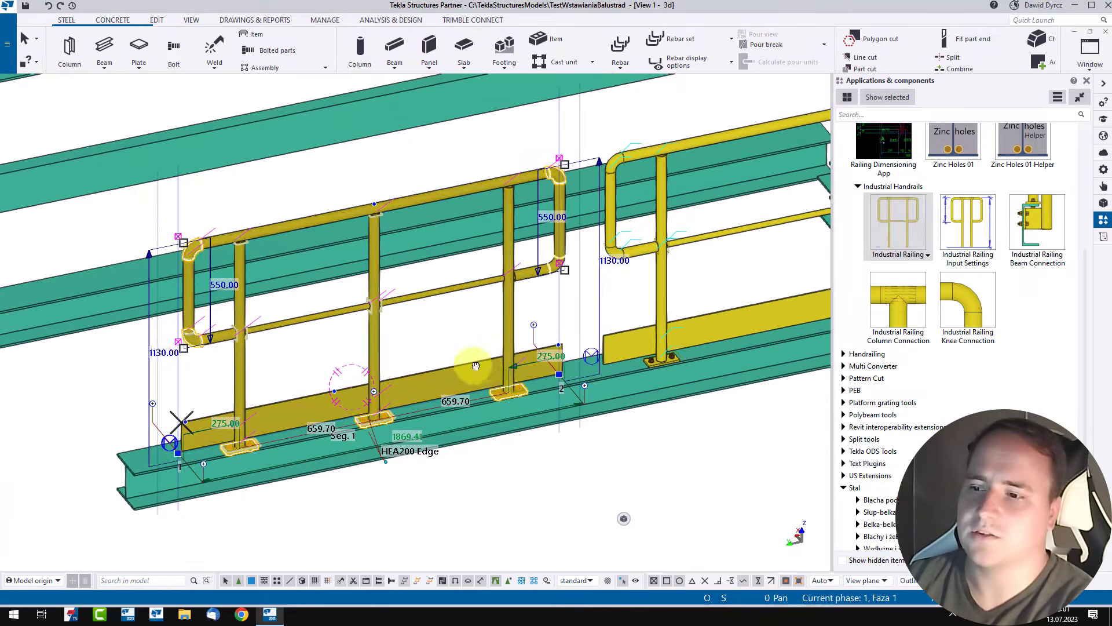
# Open the railing's toe plate settings and disable the horizontal toe plate in the model
pyautogui.keyDown('ctrl'); pyautogui.moveTo(472, 371); pyautogui.dragTo(416, 458, button='middle'); pyautogui.keyUp('ctrl')
pyautogui.click(370, 301)
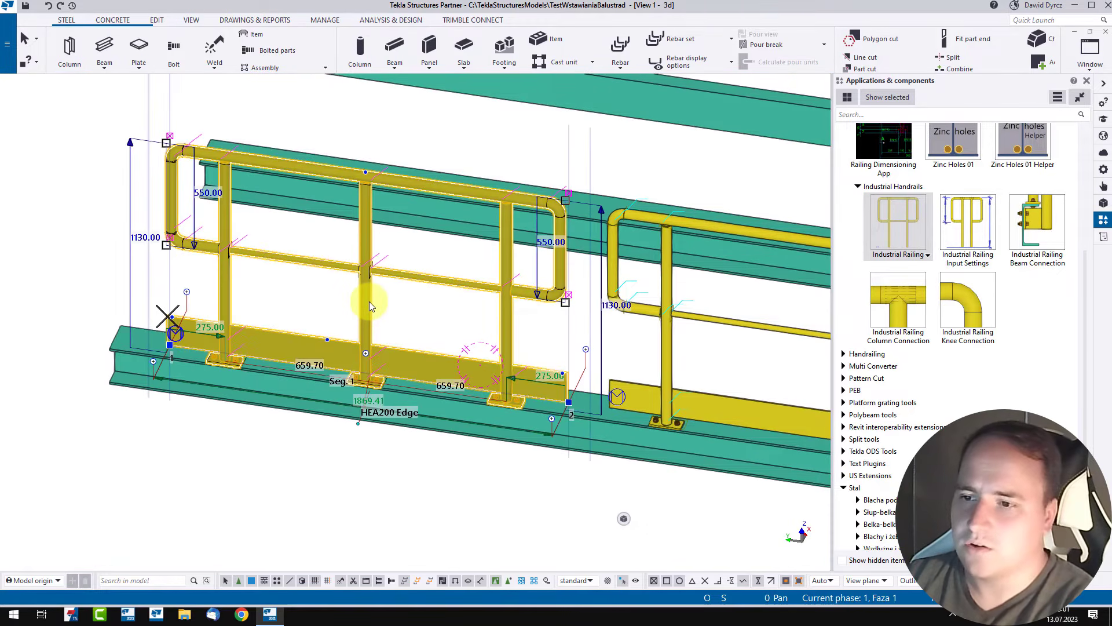
pyautogui.doubleClick(369, 301)
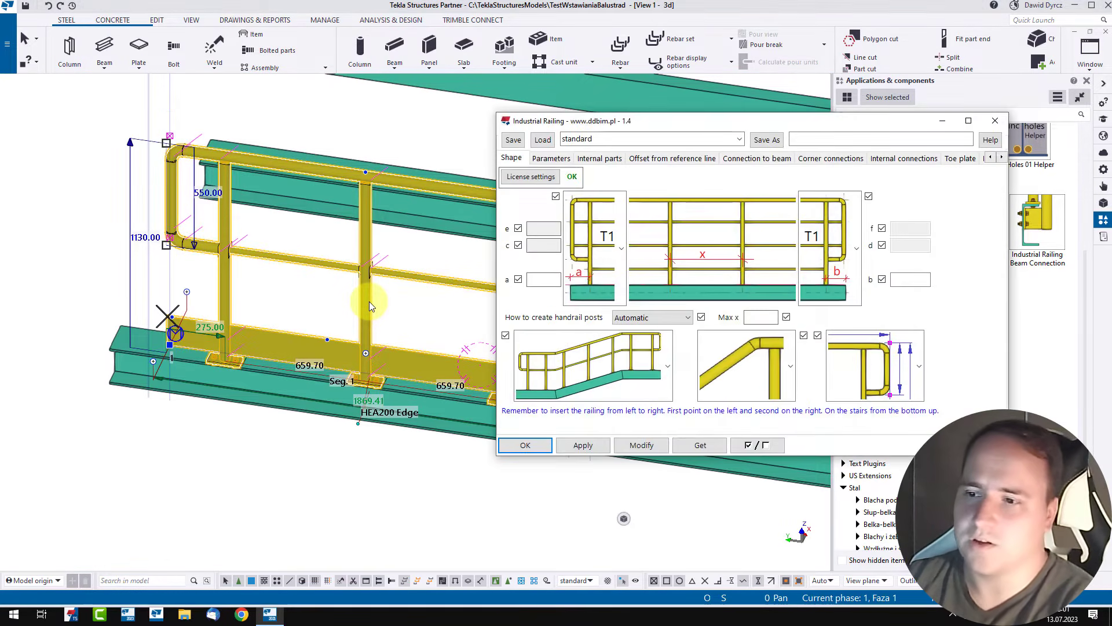
pyautogui.click(892, 159)
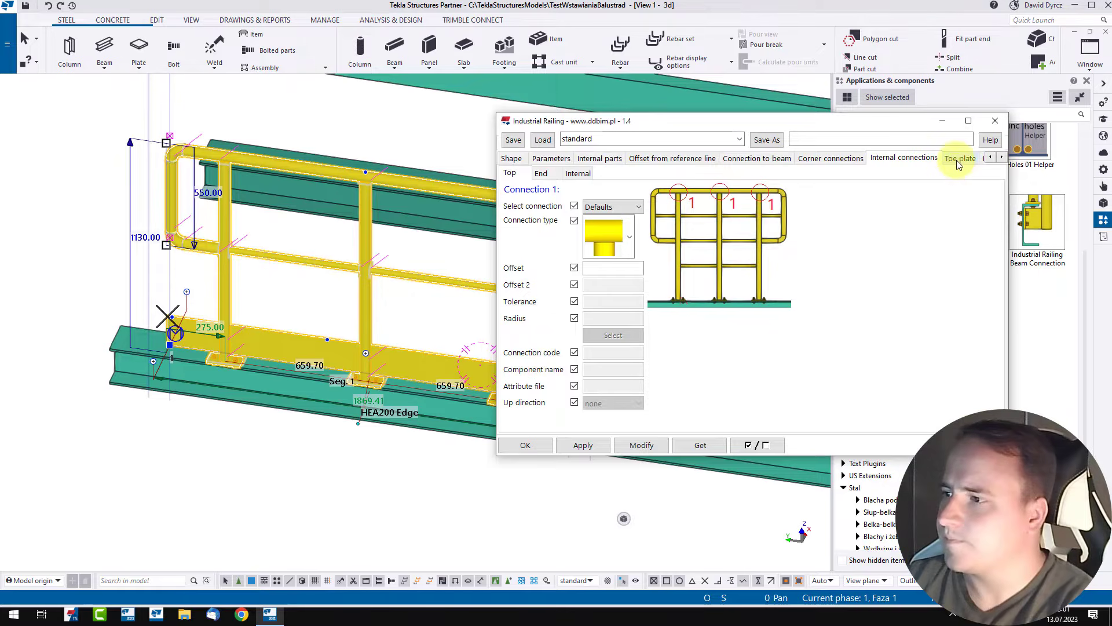
pyautogui.click(958, 159)
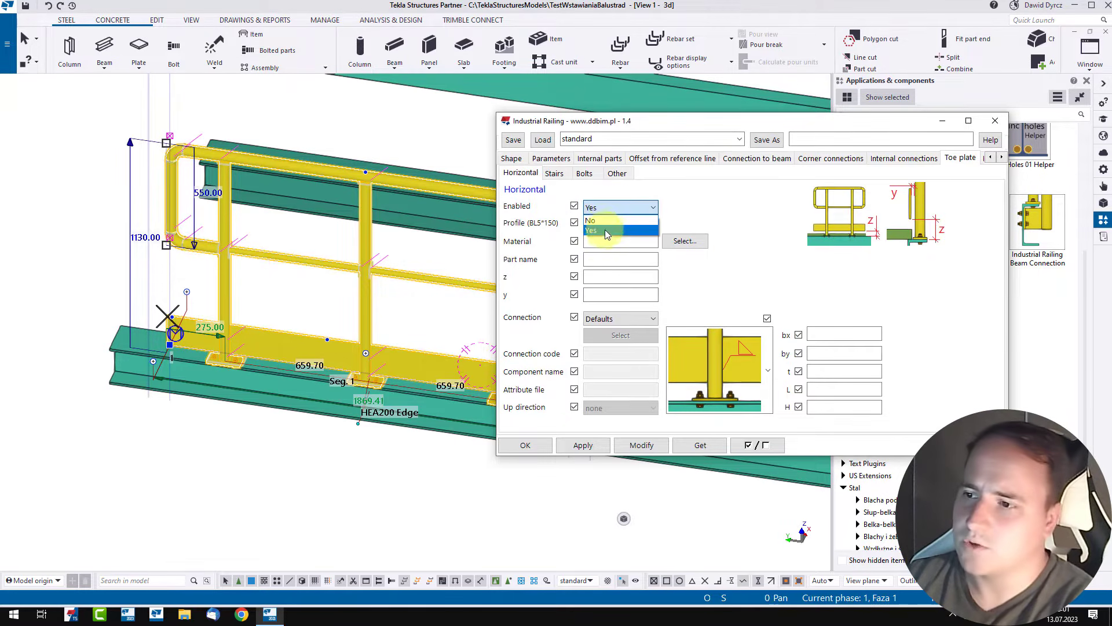
pyautogui.click(617, 214)
pyautogui.click(641, 445)
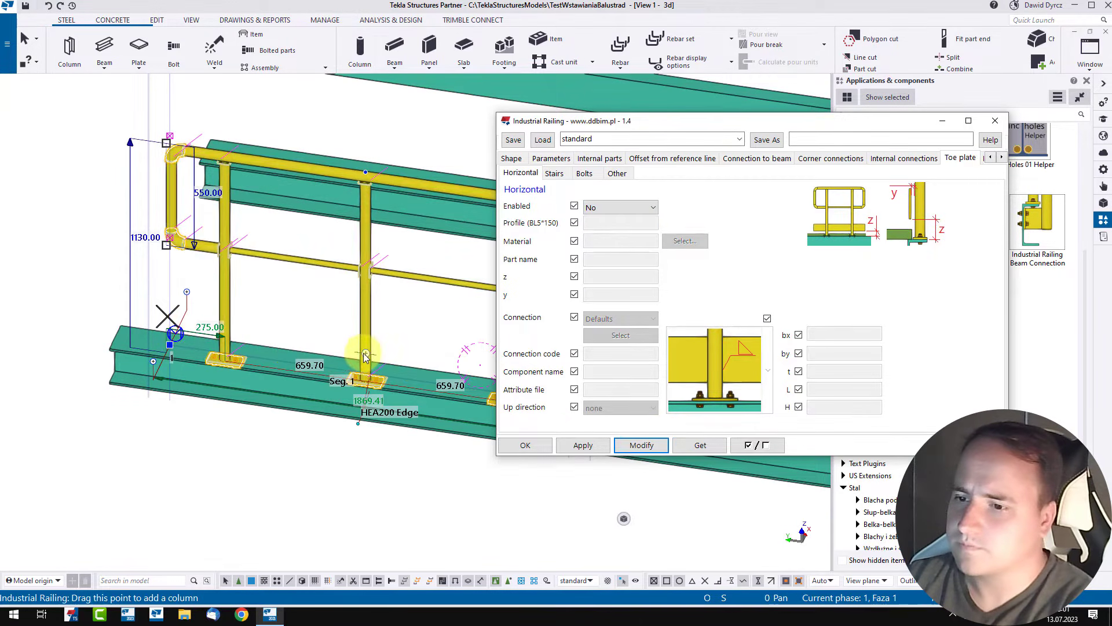
# Enable the horizontal toe plate again and modify the railing with this setting
pyautogui.scroll(5, 447, 330)
pyautogui.click(630, 209)
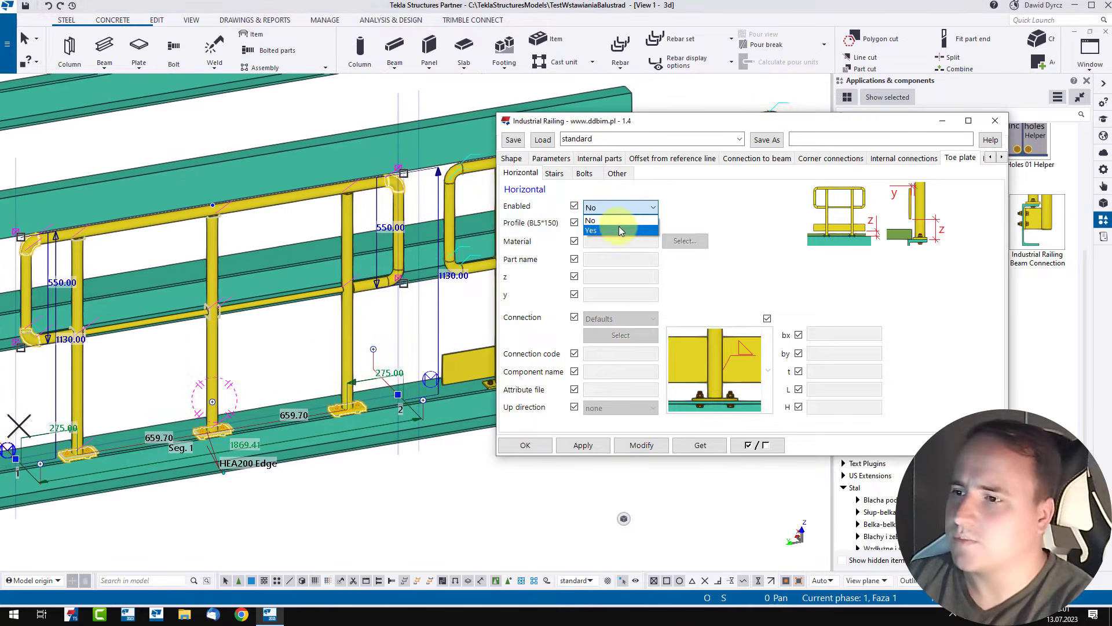
pyautogui.click(621, 227)
pyautogui.click(652, 446)
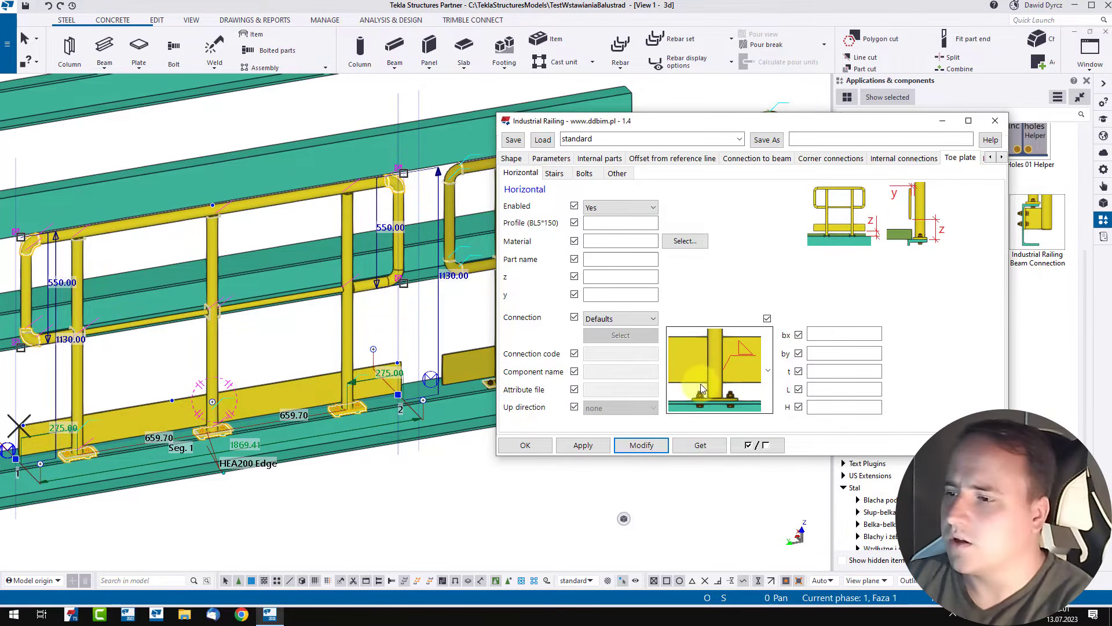
# Set the stairs toe plate to Yes and back to No, and return to the horizontal toe plate settings
pyautogui.click(561, 175)
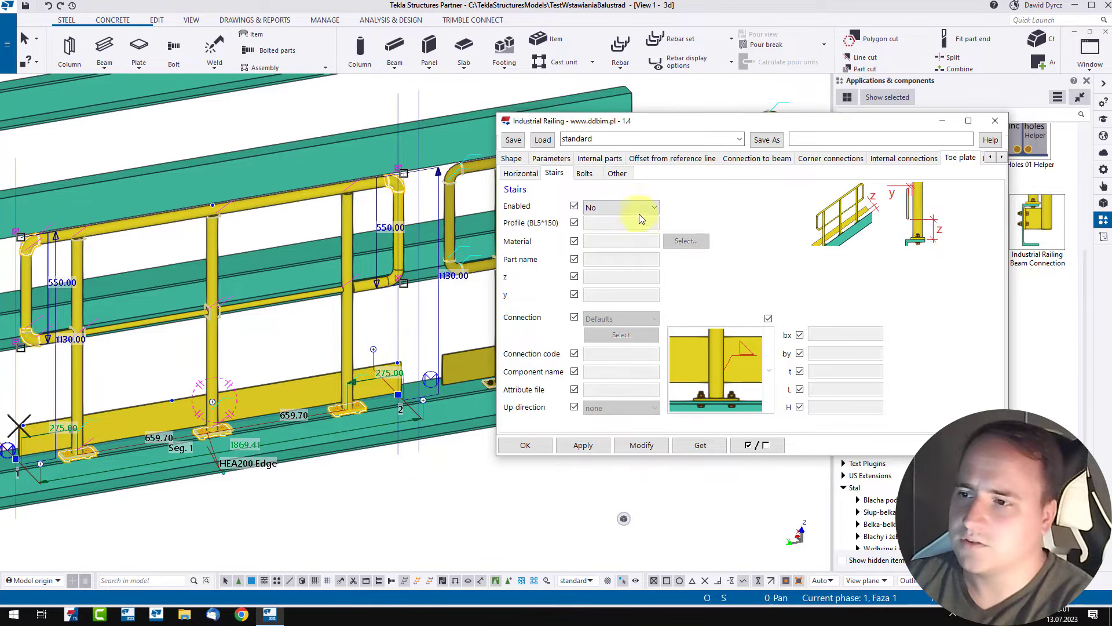
pyautogui.click(624, 229)
pyautogui.click(625, 208)
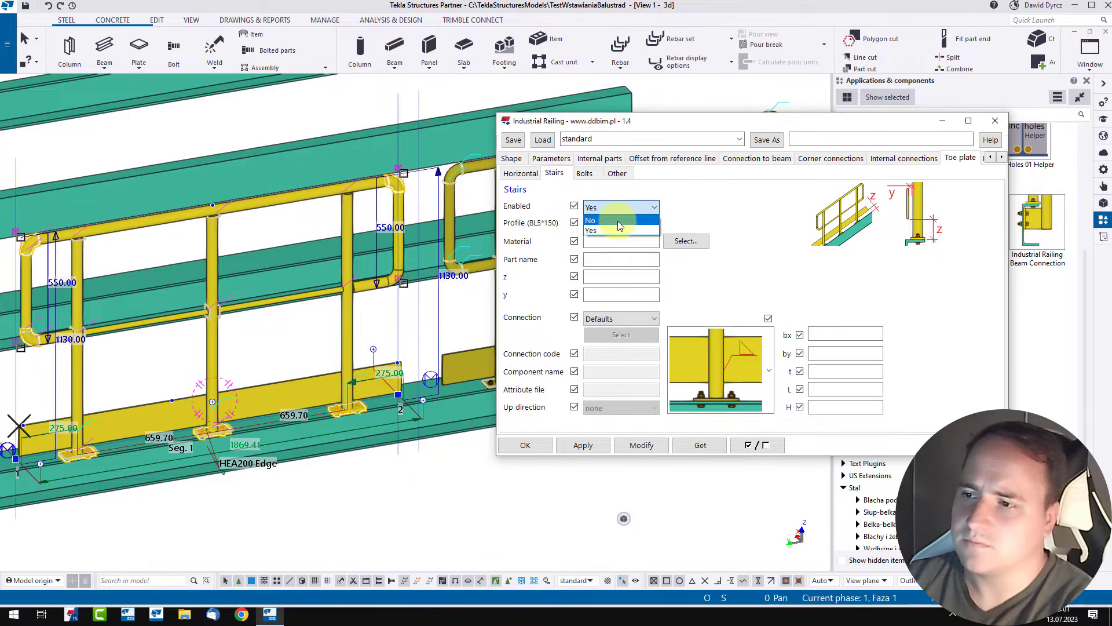
pyautogui.click(617, 220)
pyautogui.click(532, 174)
# Change the horizontal toe plate's post connection to the direct two-bolt type, modify the railing, and inspect the bolts at the posts
pyautogui.moveTo(395, 557); pyautogui.dragTo(462, 515, button='middle')
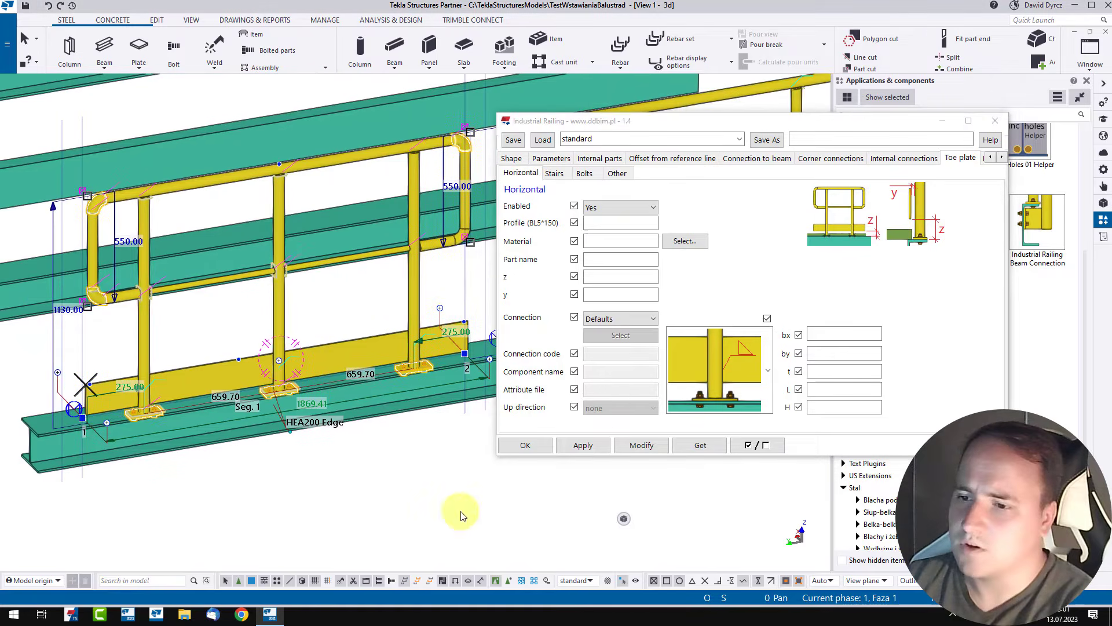
pyautogui.scroll(2, 340, 536)
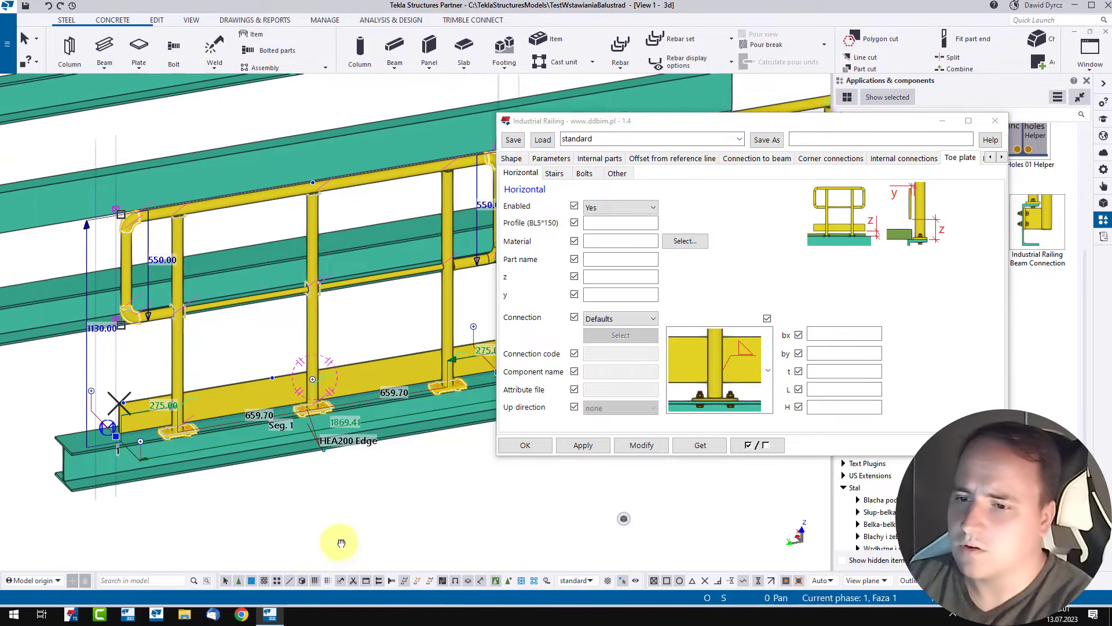
pyautogui.scroll(2, 314, 405)
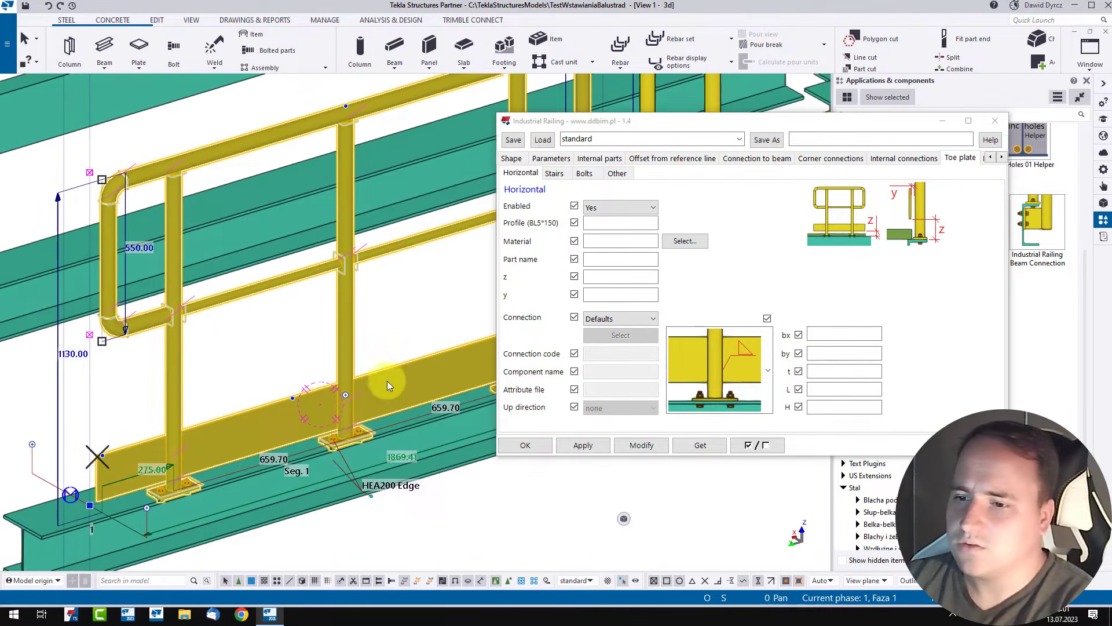
pyautogui.scroll(1, 406, 382)
pyautogui.scroll(2, 307, 409)
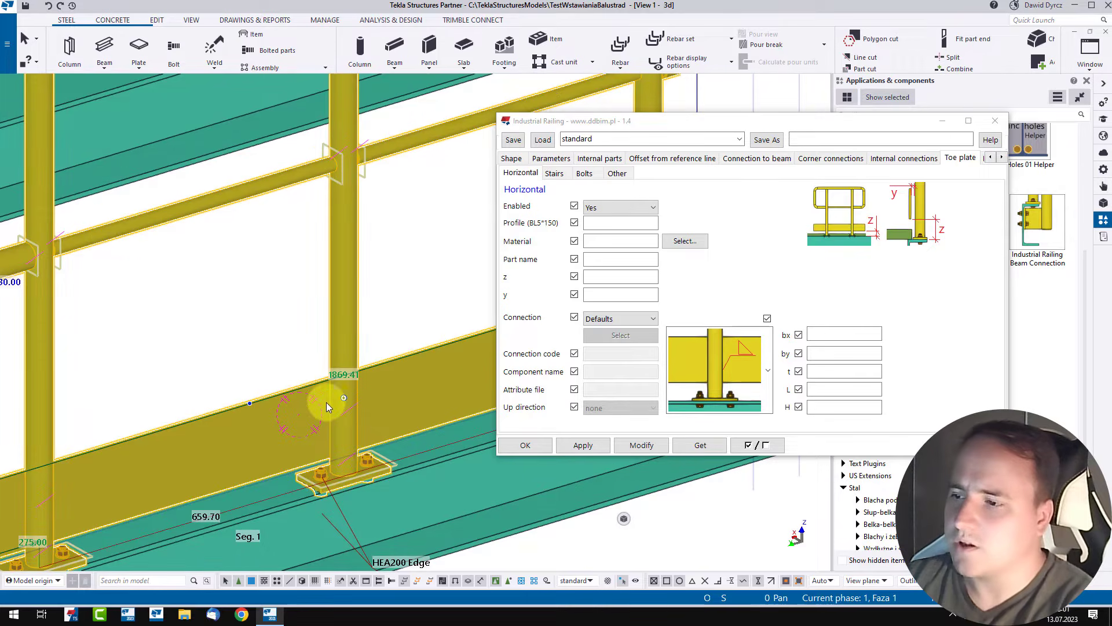
pyautogui.click(355, 424)
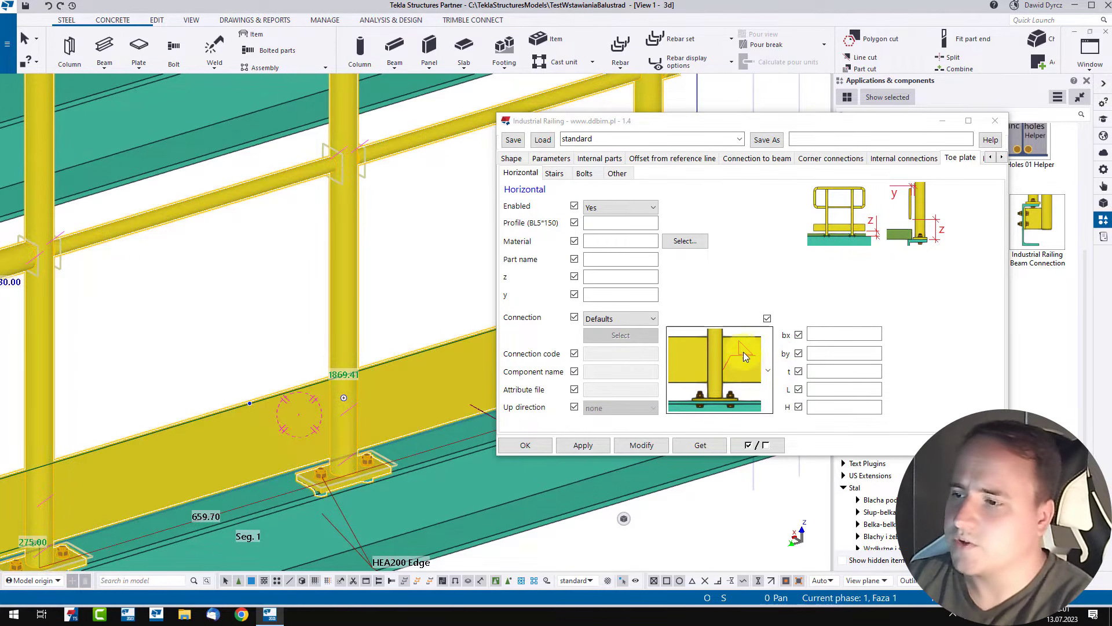
pyautogui.click(745, 359)
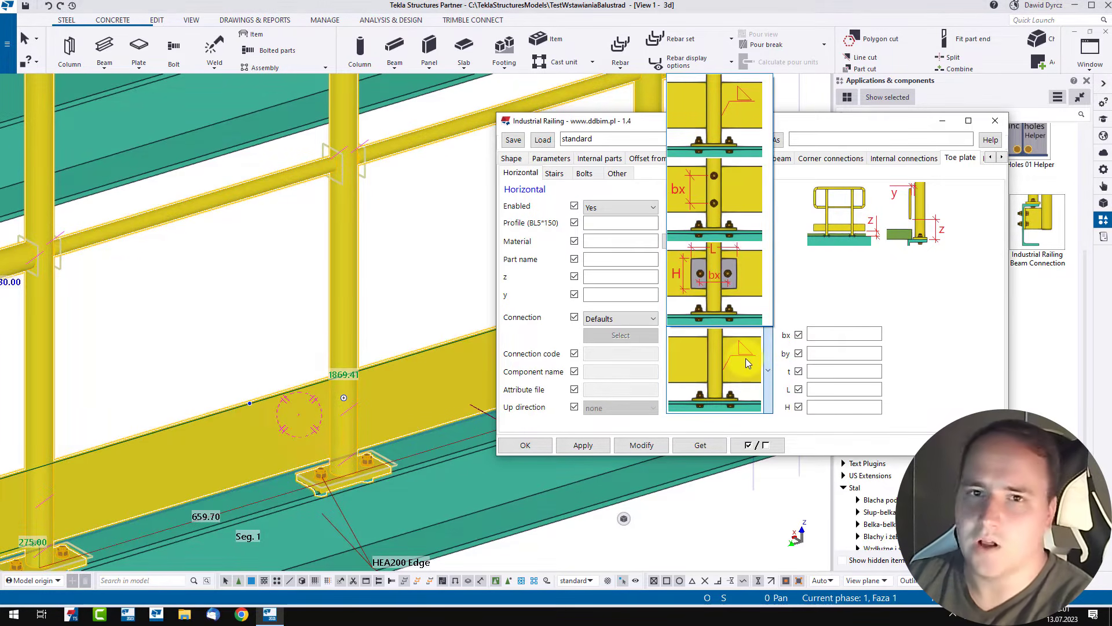
pyautogui.click(728, 189)
pyautogui.click(641, 448)
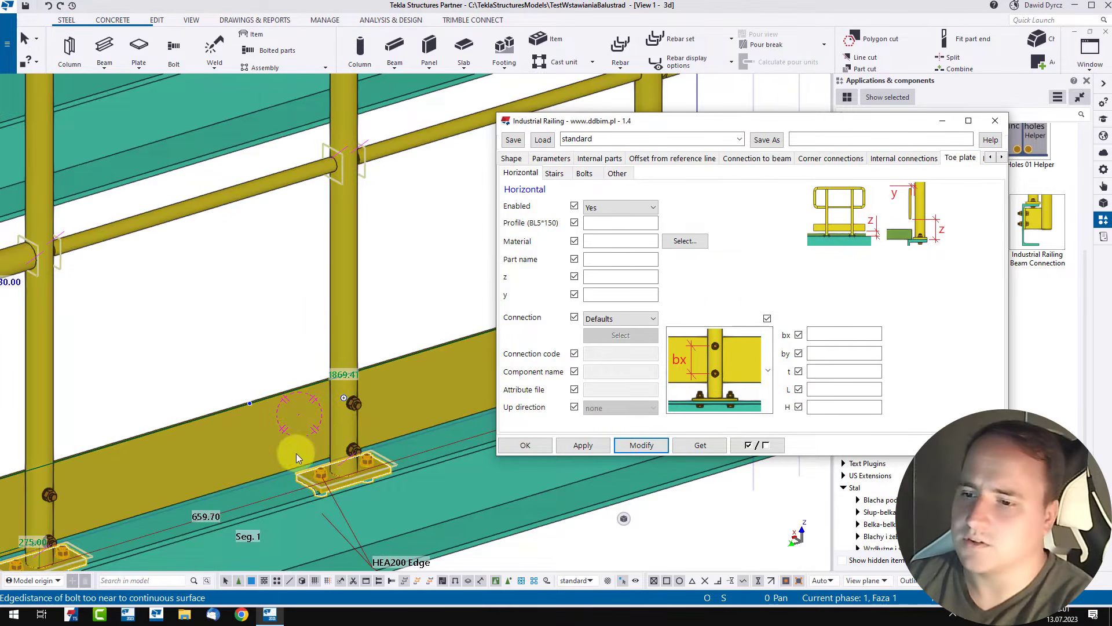
pyautogui.keyDown('ctrl'); pyautogui.moveTo(296, 452); pyautogui.dragTo(331, 468, button='middle'); pyautogui.keyUp('ctrl')
pyautogui.scroll(4, 331, 468)
pyautogui.moveTo(352, 415)
pyautogui.keyDown('ctrl'); pyautogui.mouseDown(button='middle')
pyautogui.moveTo(355, 298)
pyautogui.moveTo(524, 311)
pyautogui.moveTo(623, 397)
pyautogui.moveTo(413, 450)
pyautogui.moveTo(373, 409)
pyautogui.mouseUp(button='middle'); pyautogui.keyUp('ctrl')
pyautogui.scroll(-3, 376, 414)
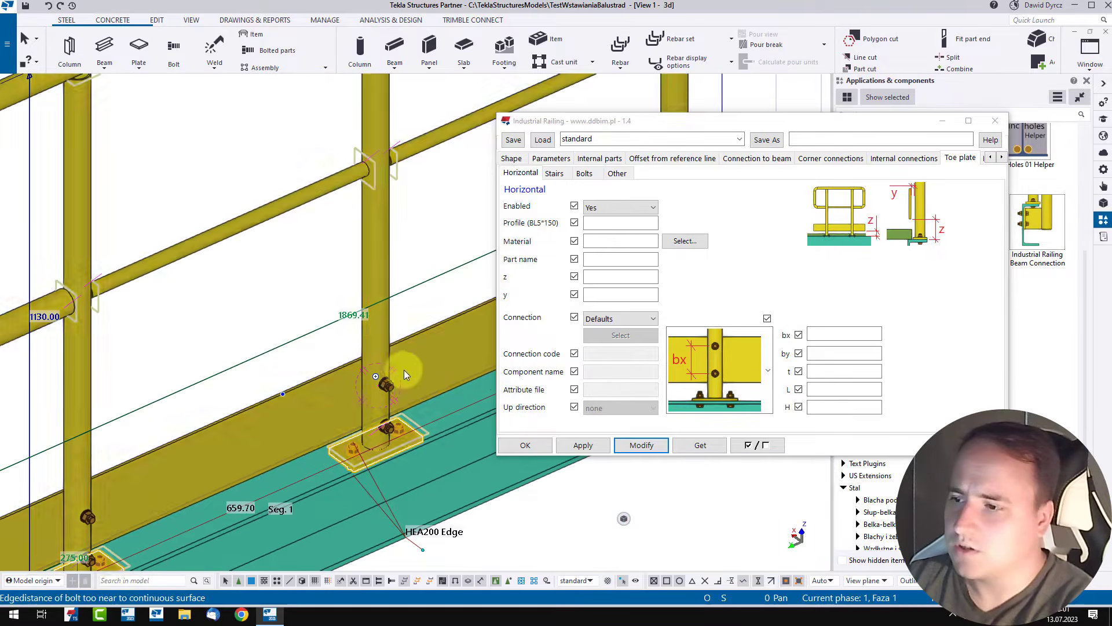
# Change the toe plate's post connection to the bolted connection plate type, modify the railing, and inspect the plates
pyautogui.click(768, 371)
pyautogui.click(739, 282)
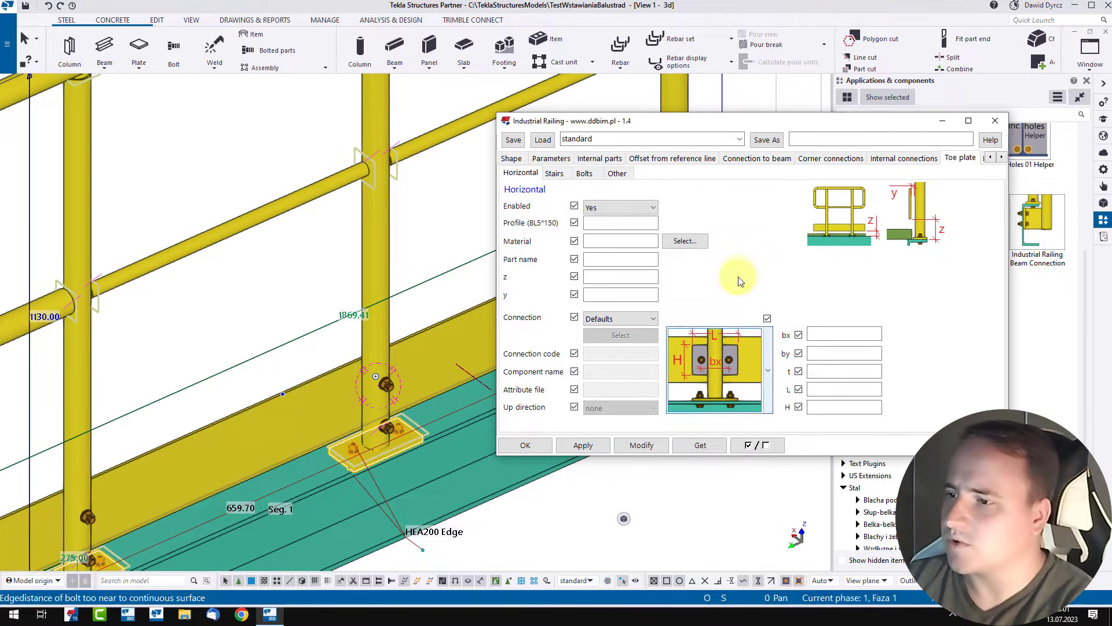
pyautogui.click(642, 445)
pyautogui.scroll(3, 432, 374)
pyautogui.keyDown('ctrl'); pyautogui.moveTo(432, 375); pyautogui.dragTo(322, 386, button='middle'); pyautogui.keyUp('ctrl')
pyautogui.scroll(-3, 322, 387)
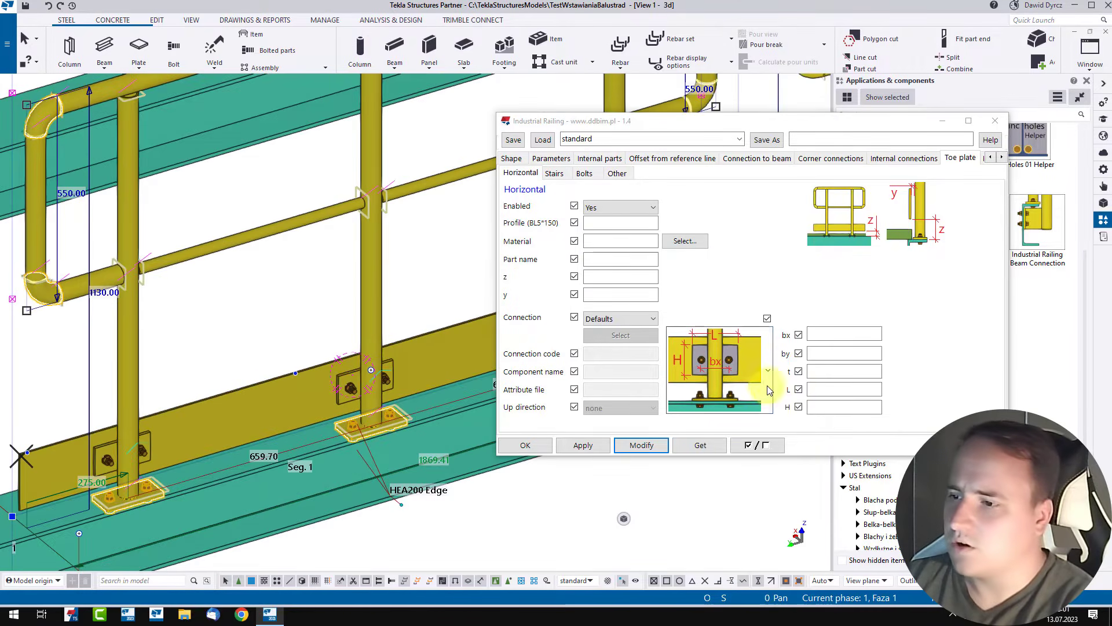
# Choose the welded toe plate connection type and set the horizontal toe plate's Connection option to Other components
pyautogui.click(768, 370)
pyautogui.click(639, 318)
pyautogui.click(637, 319)
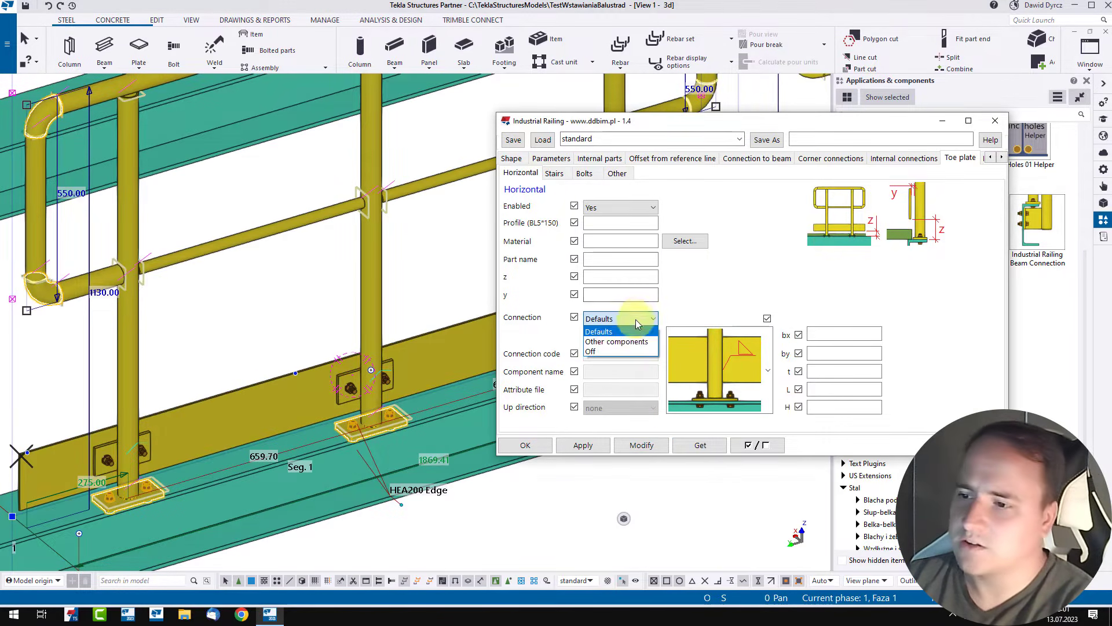
pyautogui.click(630, 343)
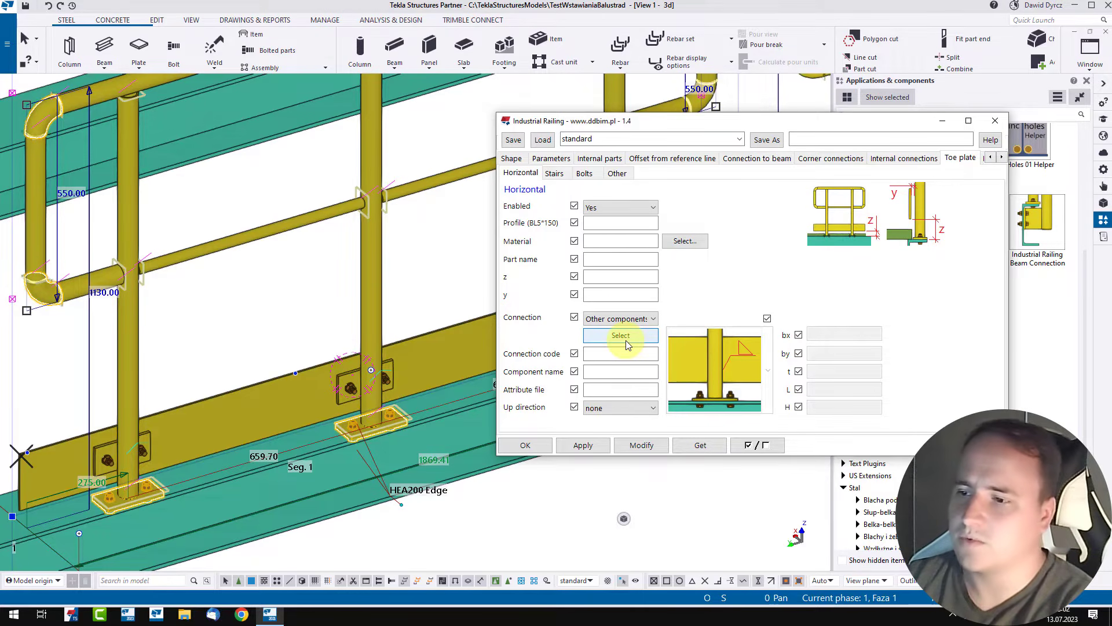
# Set the horizontal toe plate's Connection option back to Defaults and look through the stairs, bolts and other toe plate settings
pyautogui.click(619, 354)
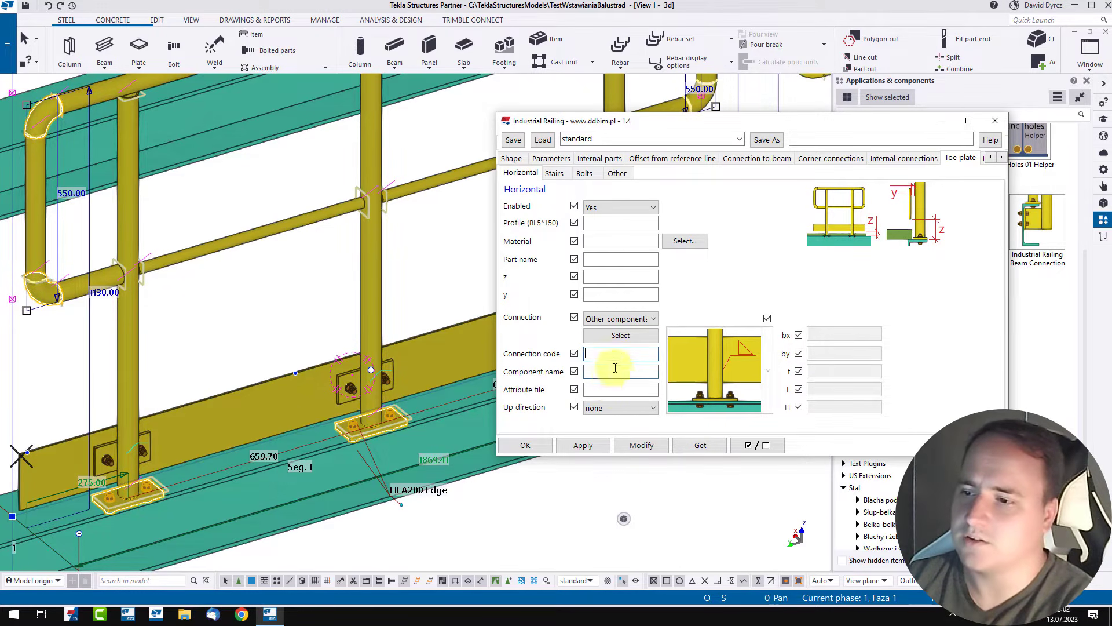
pyautogui.click(608, 394)
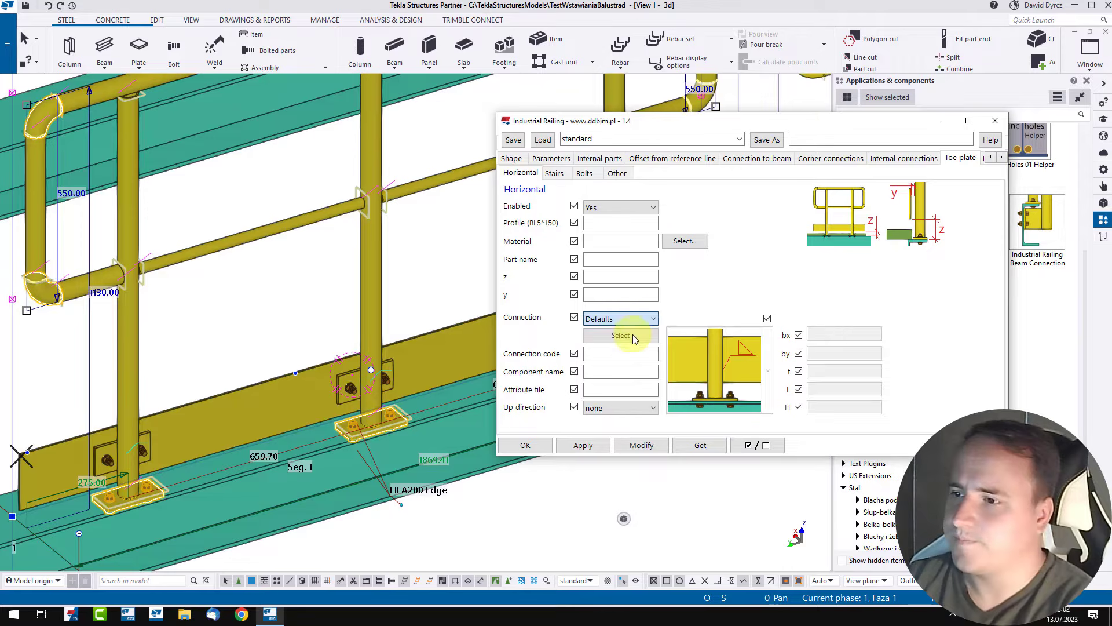
pyautogui.click(554, 173)
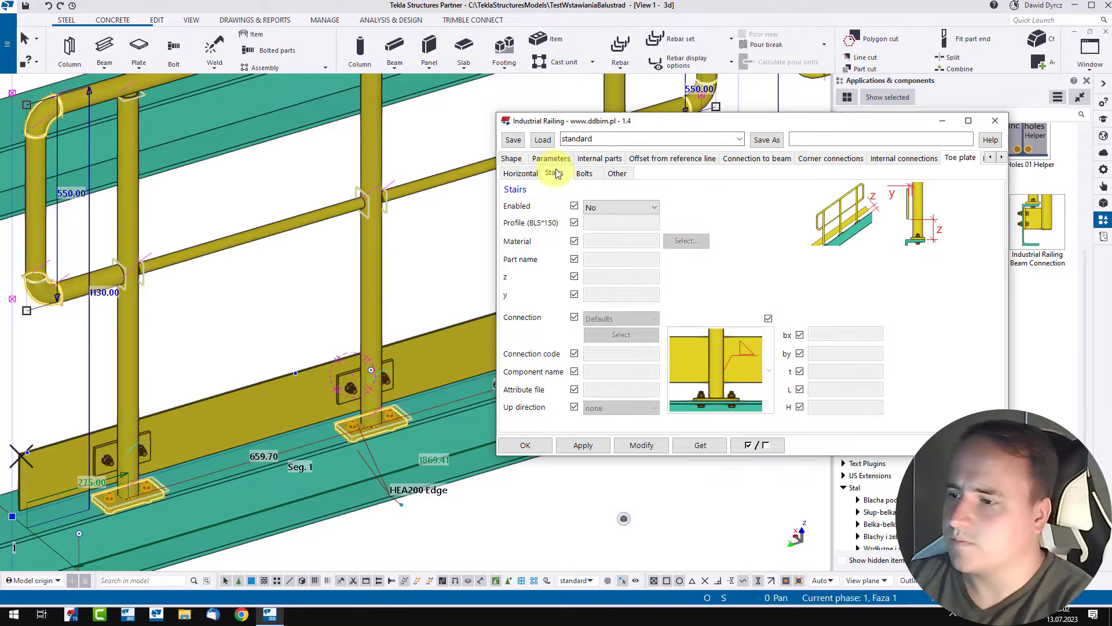
pyautogui.click(585, 173)
pyautogui.click(617, 173)
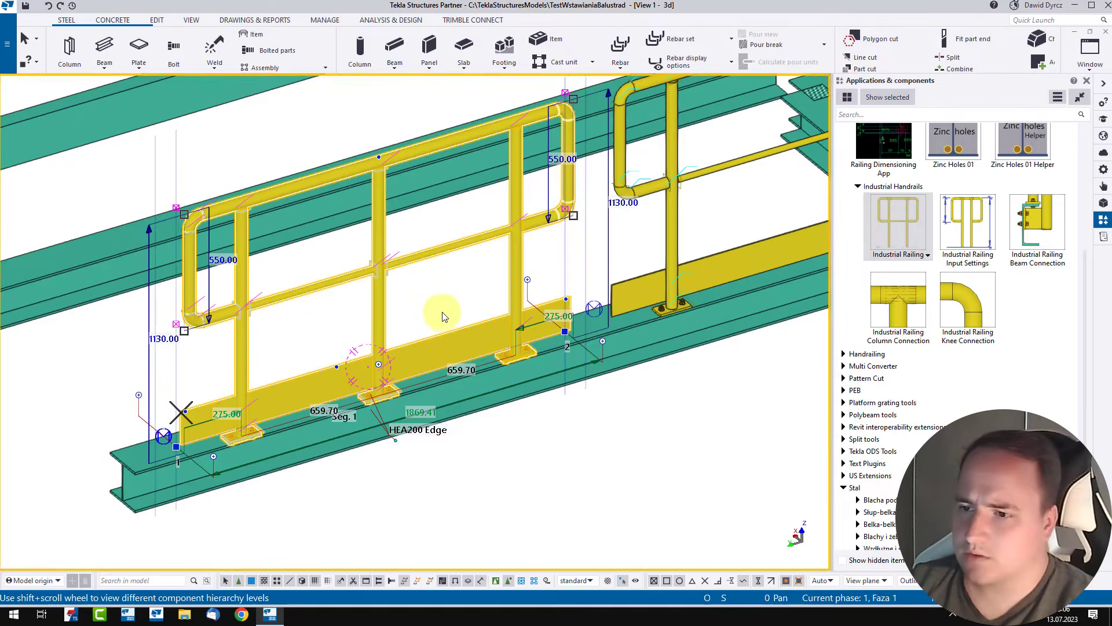
# Reopen the railing's properties, set the horizontal spacing of the internal parts to 4*200.00, and modify the railing
pyautogui.scroll(2, 420, 277)
pyautogui.keyDown('ctrl'); pyautogui.click(339, 277); pyautogui.keyUp('ctrl')
pyautogui.keyDown('ctrl'); pyautogui.moveTo(389, 313); pyautogui.dragTo(232, 324, button='middle'); pyautogui.keyUp('ctrl')
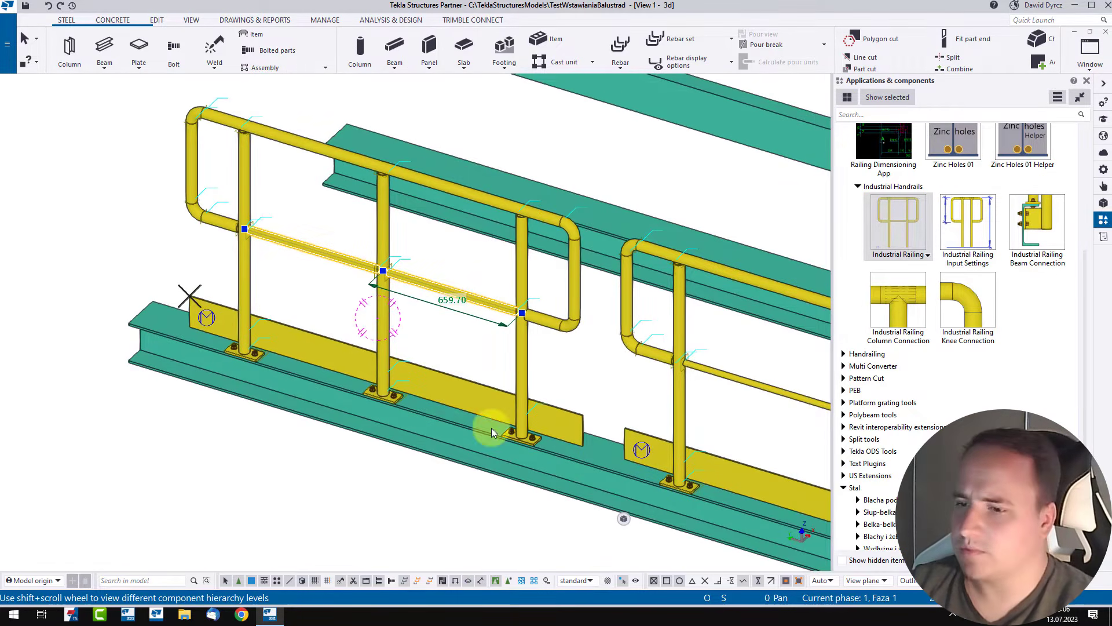
pyautogui.click(374, 321)
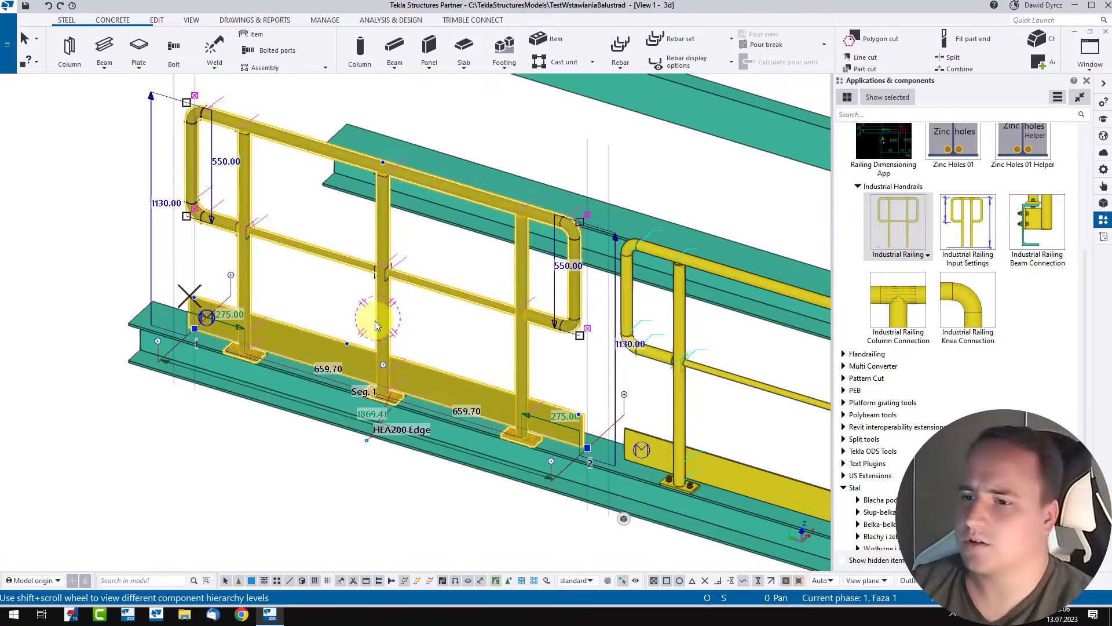
pyautogui.doubleClick(374, 321)
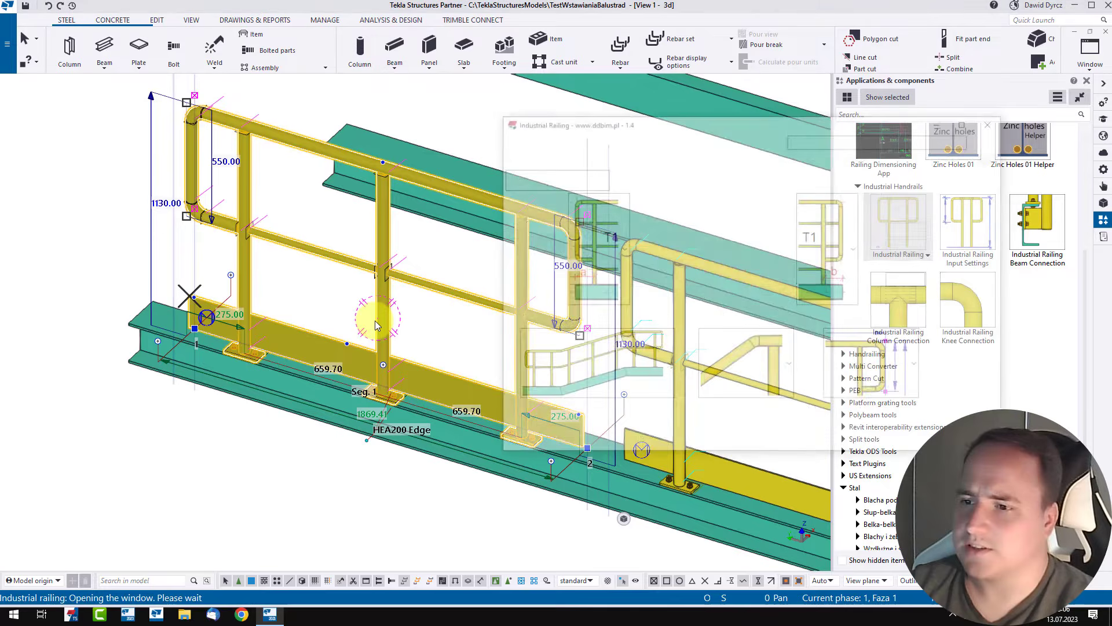
pyautogui.click(602, 160)
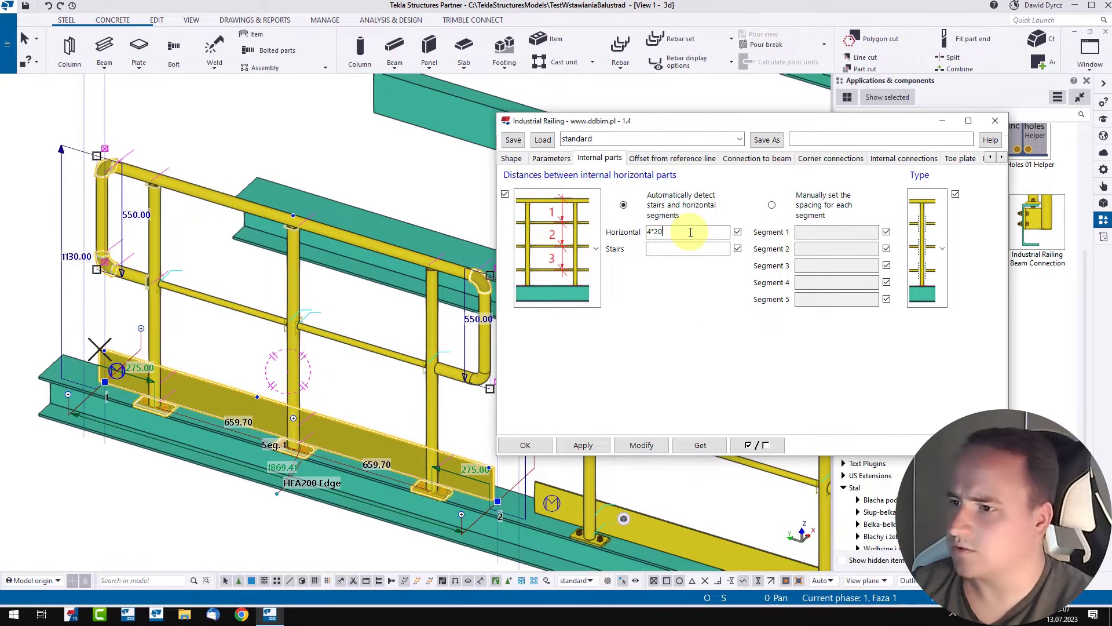
pyautogui.click(659, 446)
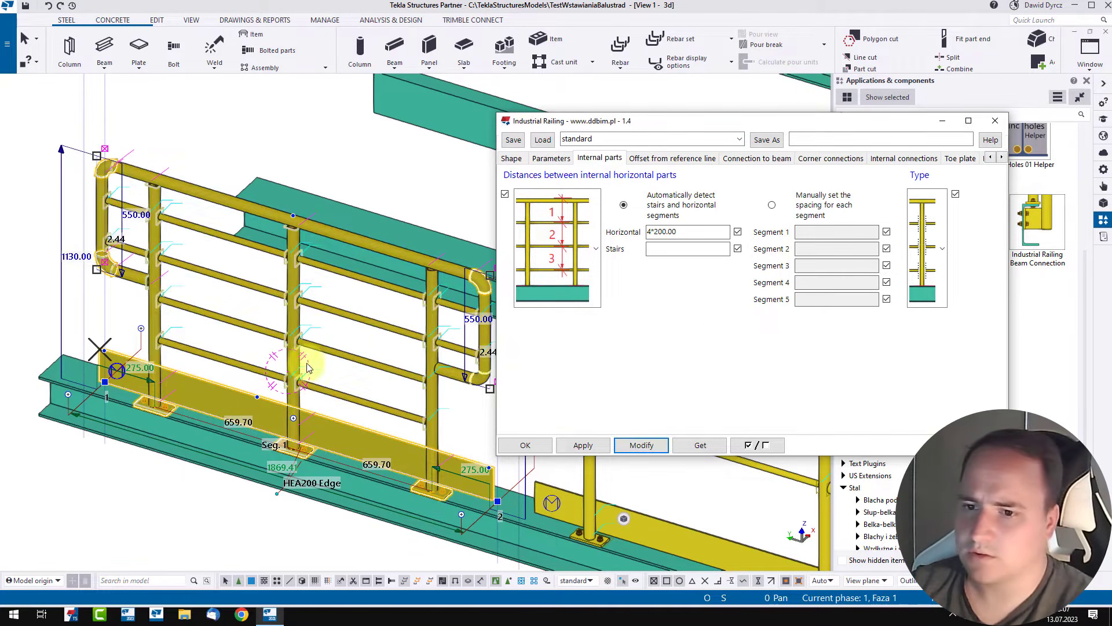
# Inspect the intermediate rails between the posts, clear the internal parts' horizontal spacing, and modify the railing
pyautogui.scroll(5, 207, 301)
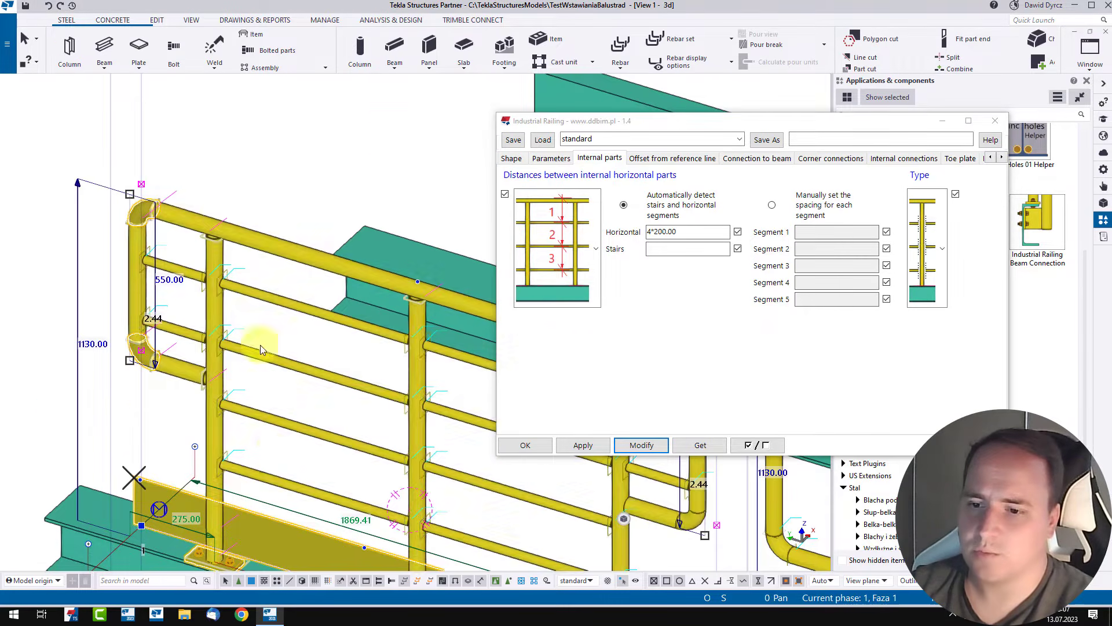
pyautogui.moveTo(314, 461); pyautogui.dragTo(229, 324, button='middle')
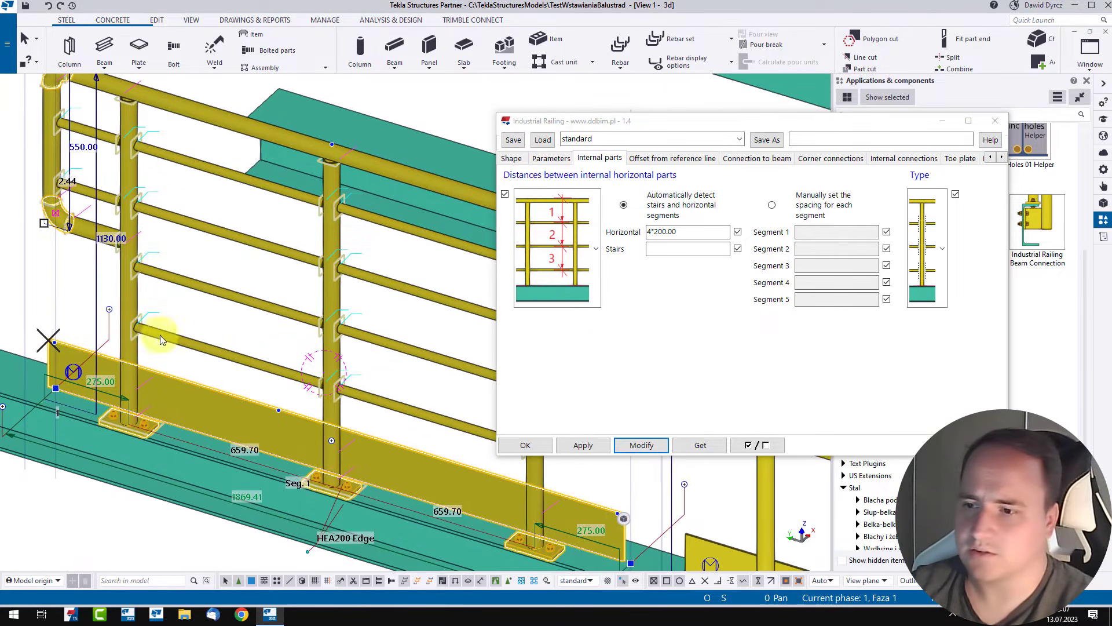
pyautogui.moveTo(160, 334); pyautogui.dragTo(232, 386, button='middle')
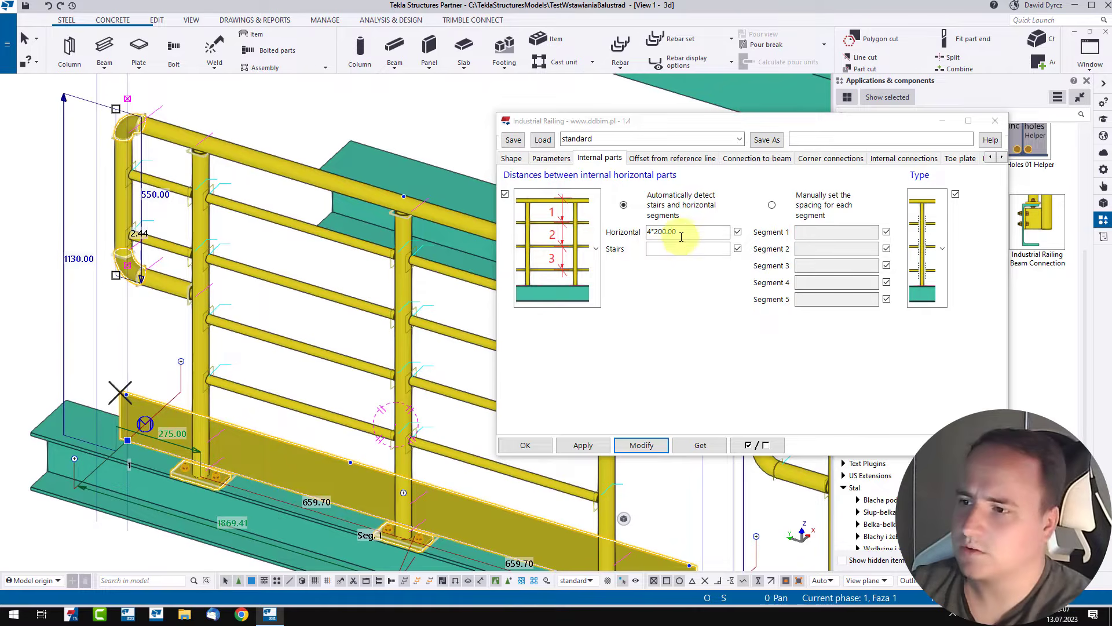
pyautogui.doubleClick(681, 236)
pyautogui.click(656, 451)
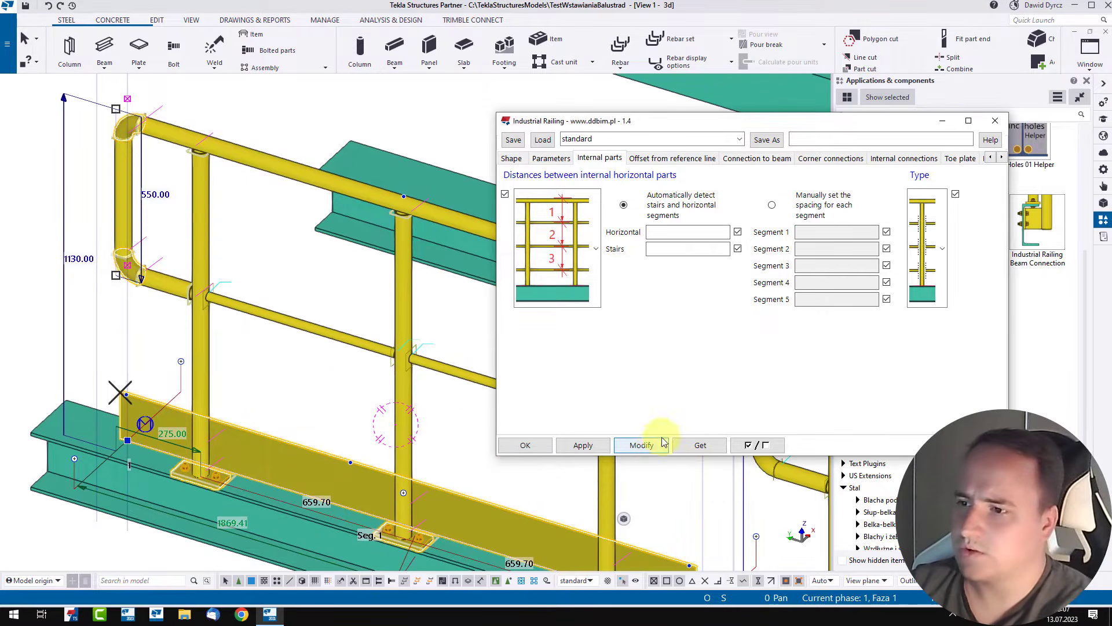
# Switch the internal parts' spacing to be measured from the bottom up, and return it to the top-down option
pyautogui.click(597, 251)
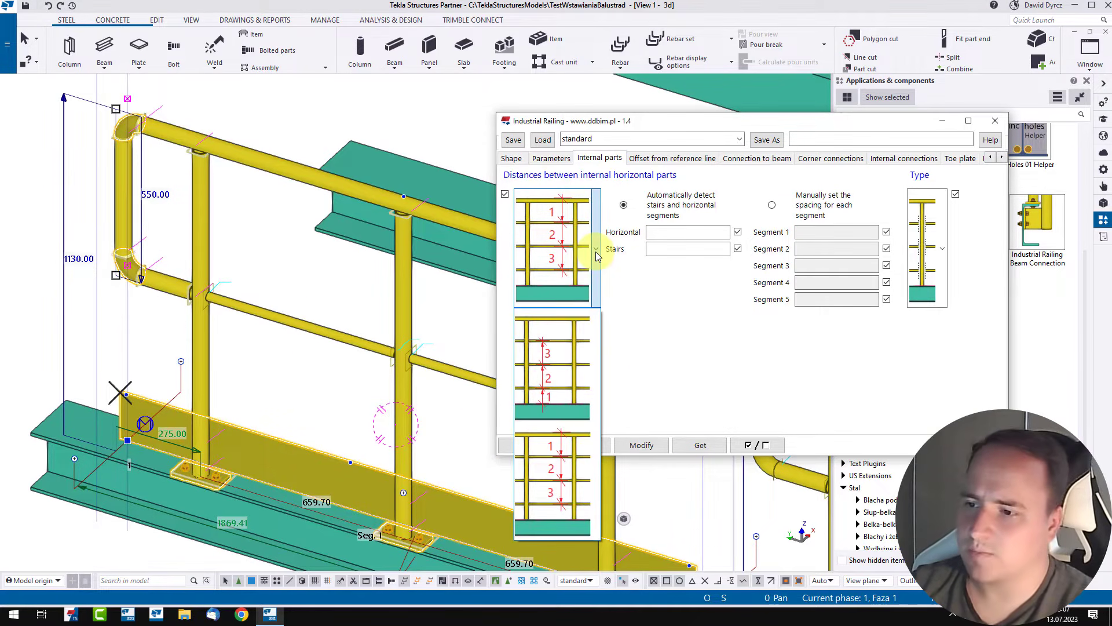
pyautogui.click(580, 389)
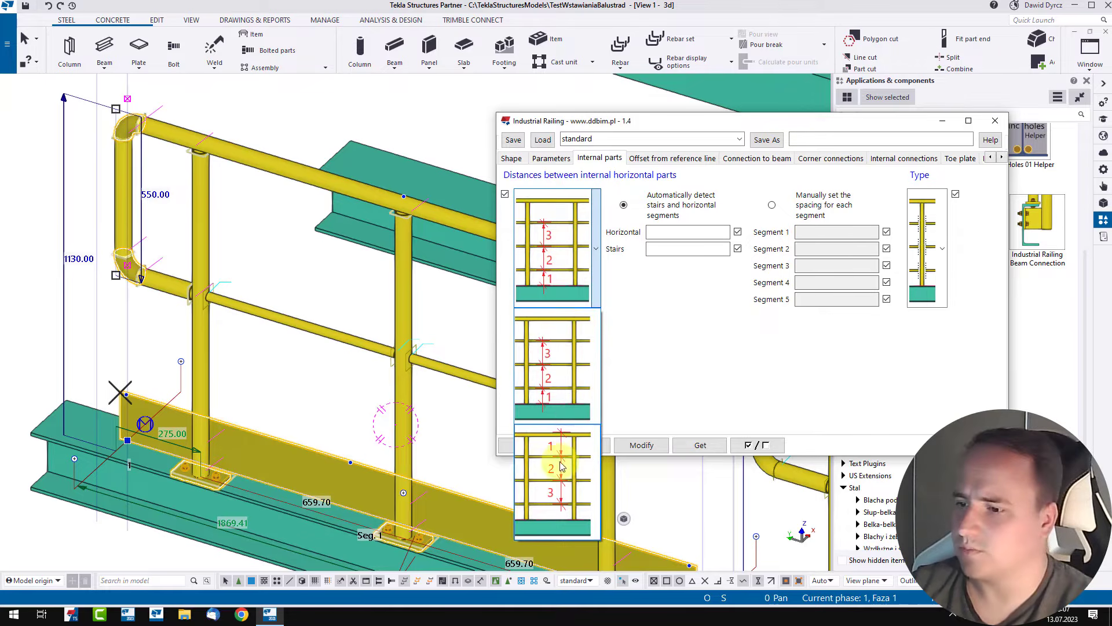
pyautogui.click(568, 384)
pyautogui.click(554, 258)
pyautogui.click(572, 461)
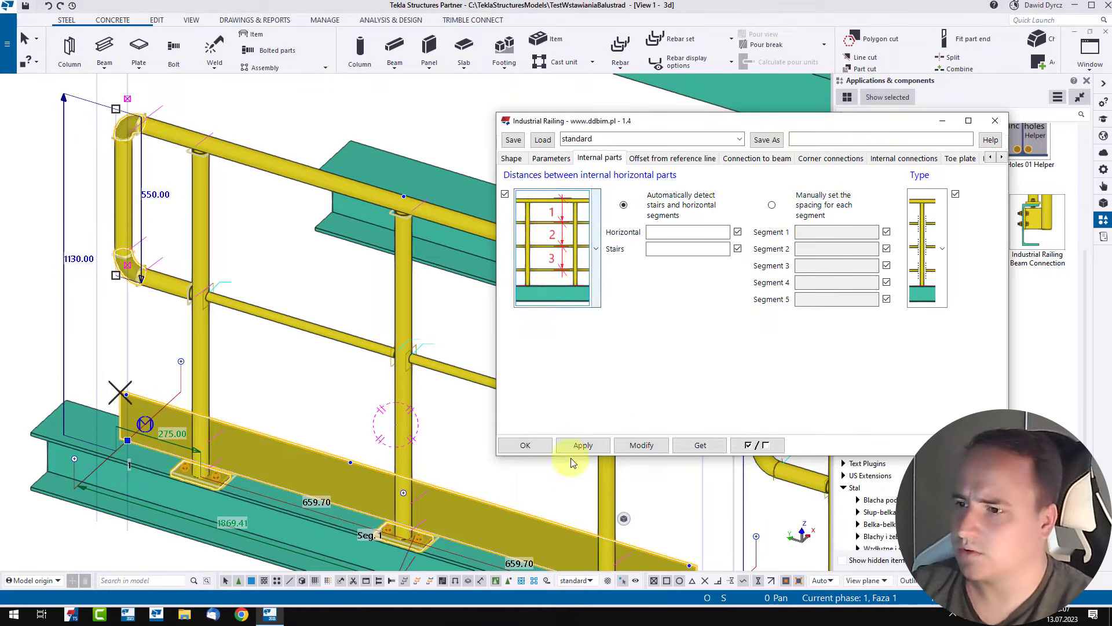
# Delete the neighbouring railing beyond the end of the three-post railing on the same beam
pyautogui.click(404, 409)
pyautogui.scroll(-3, 293, 404)
pyautogui.keyDown('ctrl'); pyautogui.moveTo(333, 406); pyautogui.dragTo(266, 421, button='middle'); pyautogui.keyUp('ctrl')
pyautogui.keyDown('ctrl'); pyautogui.moveTo(268, 379); pyautogui.dragTo(331, 377, button='middle'); pyautogui.keyUp('ctrl')
pyautogui.scroll(3, 220, 406)
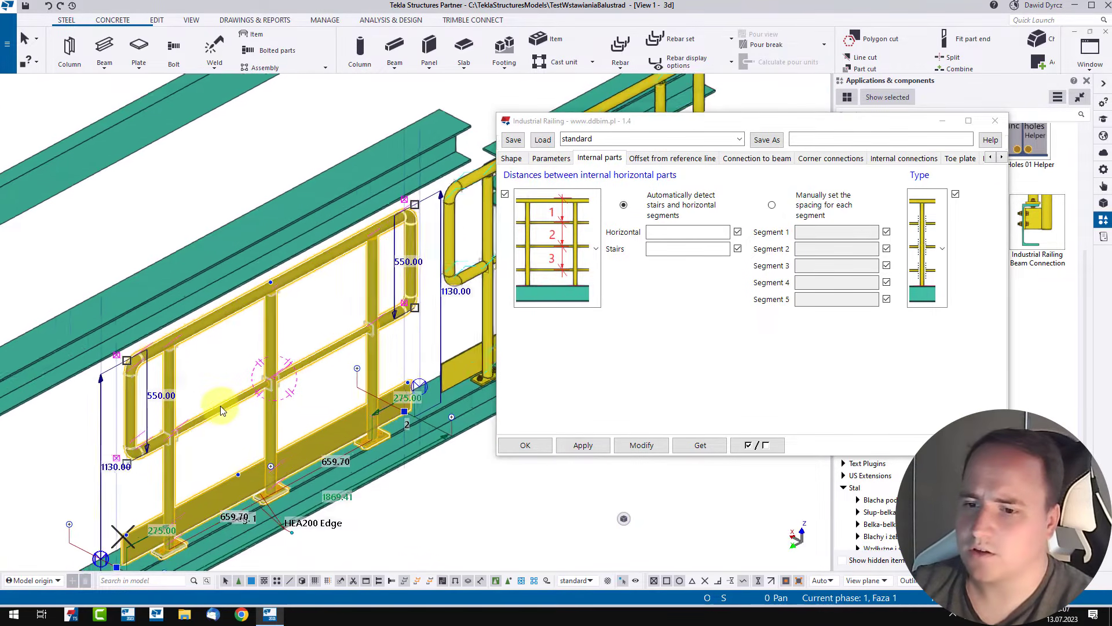
pyautogui.scroll(-3, 215, 405)
pyautogui.click(404, 276)
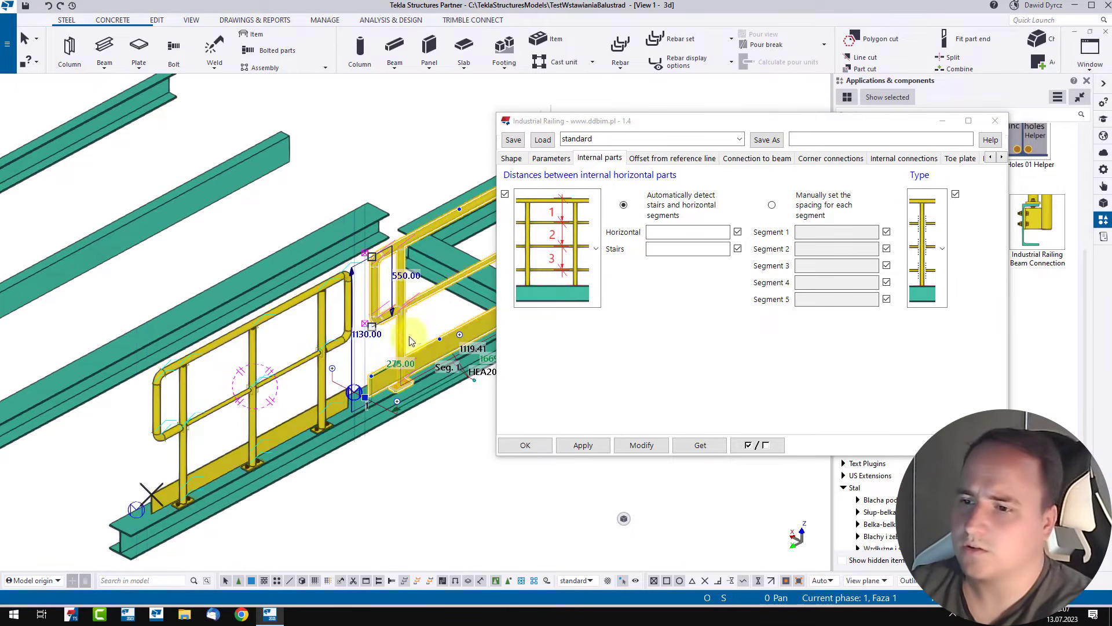
pyautogui.press('Delete')
# Extend the remaining railing along the beam by moving its far end point, to a length of about 3069 mm
pyautogui.click(347, 337)
pyautogui.hotkey('ctrl', 'c')
pyautogui.click(356, 232)
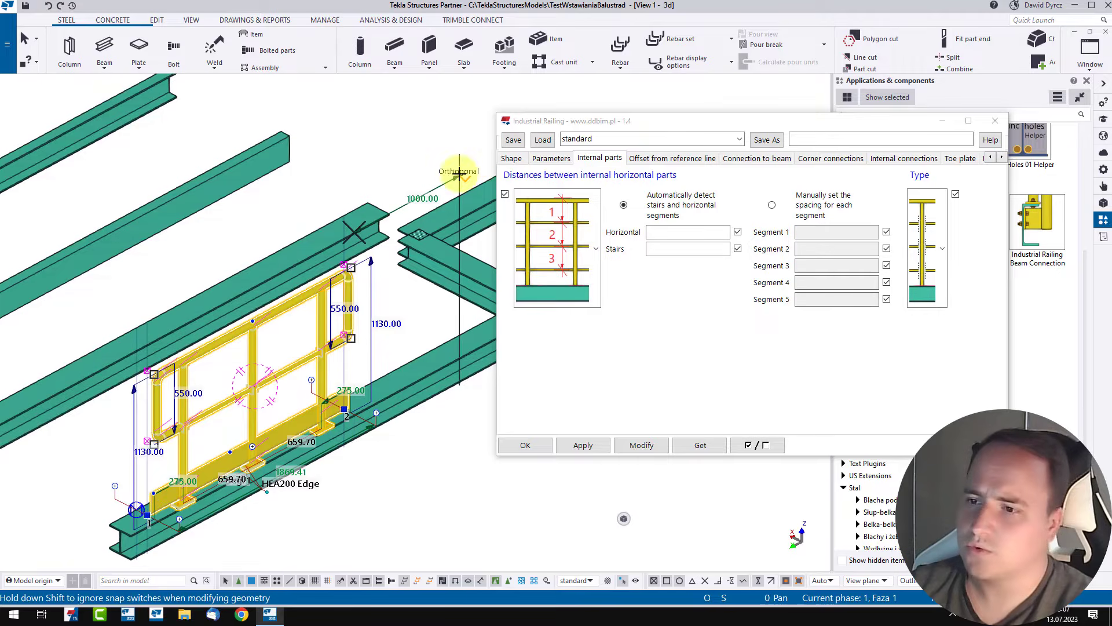
pyautogui.click(472, 165)
# Inspect the mid rail's joint at a post, set the internal parts' Type to run continuously through the posts, and modify the railing
pyautogui.scroll(6, 350, 339)
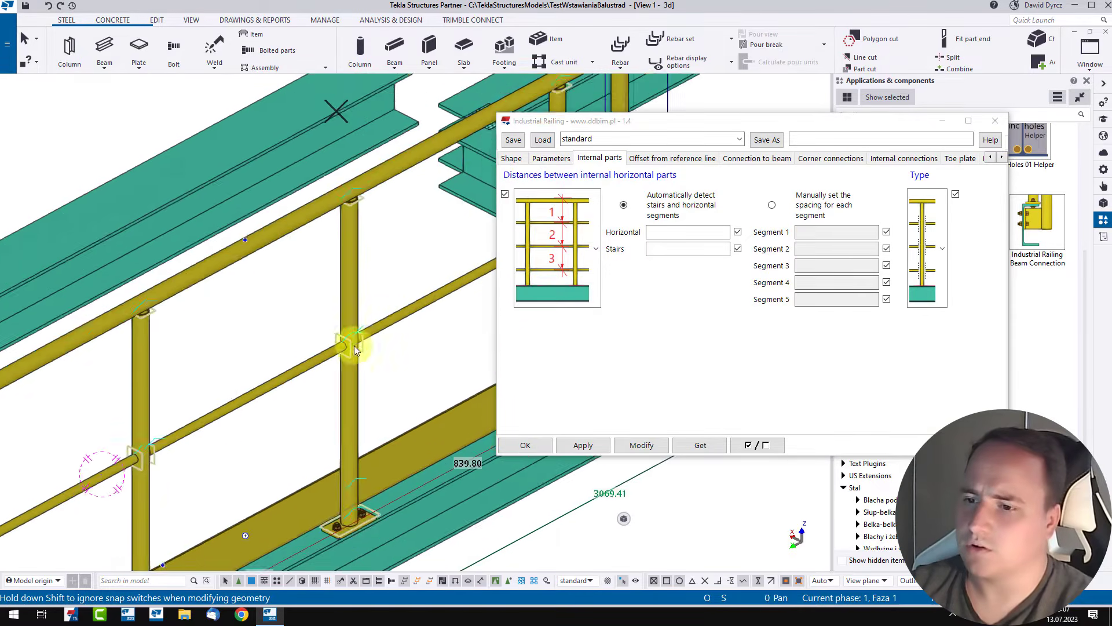
pyautogui.moveTo(346, 335)
pyautogui.keyDown('ctrl'); pyautogui.mouseDown(button='middle')
pyautogui.moveTo(330, 346)
pyautogui.moveTo(179, 323)
pyautogui.moveTo(211, 249)
pyautogui.moveTo(265, 304)
pyautogui.moveTo(292, 383)
pyautogui.moveTo(322, 380)
pyautogui.mouseUp(button='middle'); pyautogui.keyUp('ctrl')
pyautogui.scroll(-4, 401, 354)
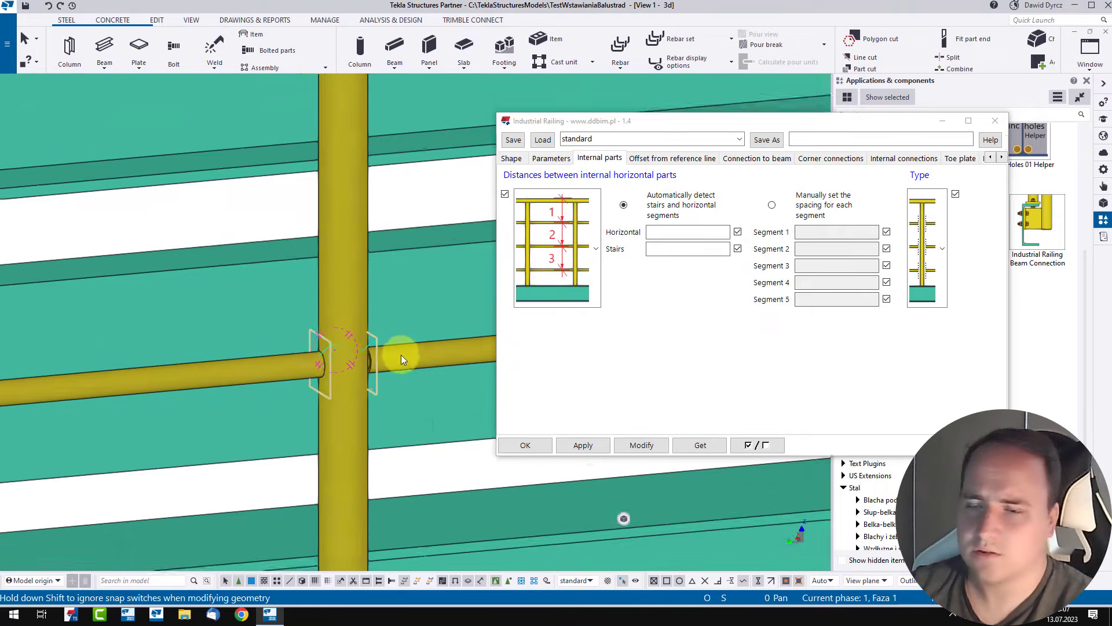
pyautogui.keyDown('ctrl'); pyautogui.moveTo(389, 352); pyautogui.dragTo(433, 364, button='middle'); pyautogui.keyUp('ctrl')
pyautogui.scroll(-2, 389, 383)
pyautogui.doubleClick(380, 404)
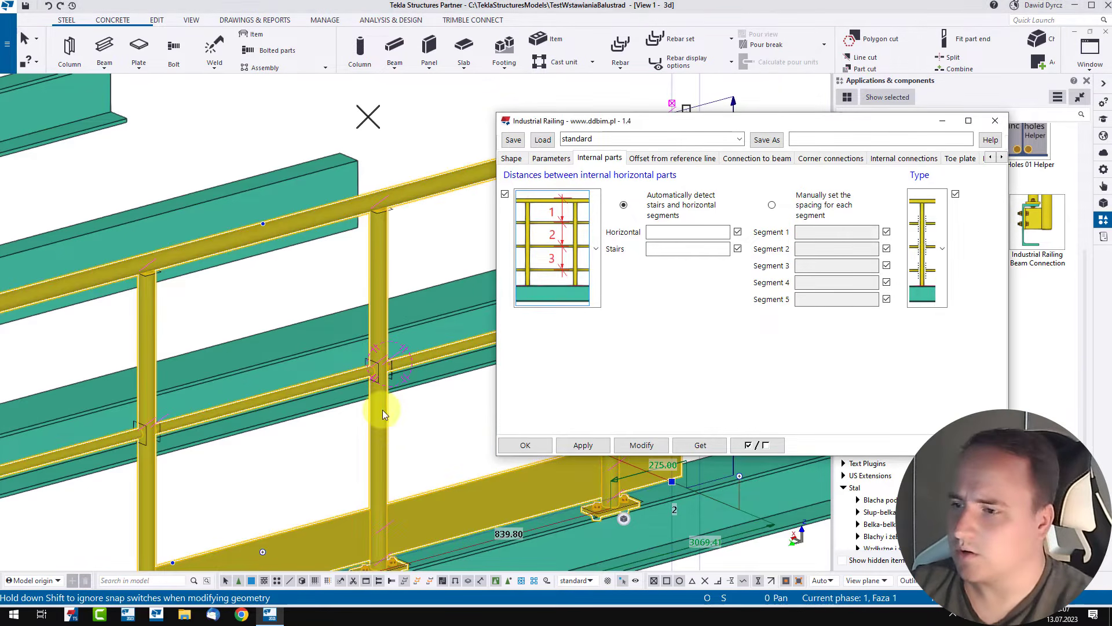
pyautogui.click(936, 261)
pyautogui.click(927, 249)
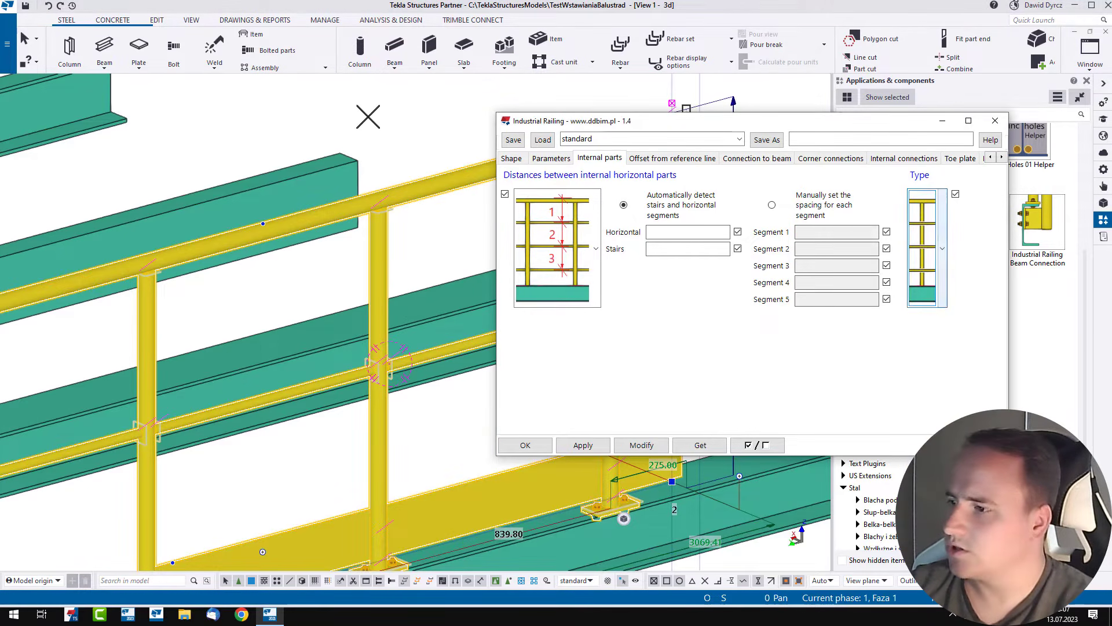
pyautogui.click(661, 446)
pyautogui.scroll(-4, 384, 373)
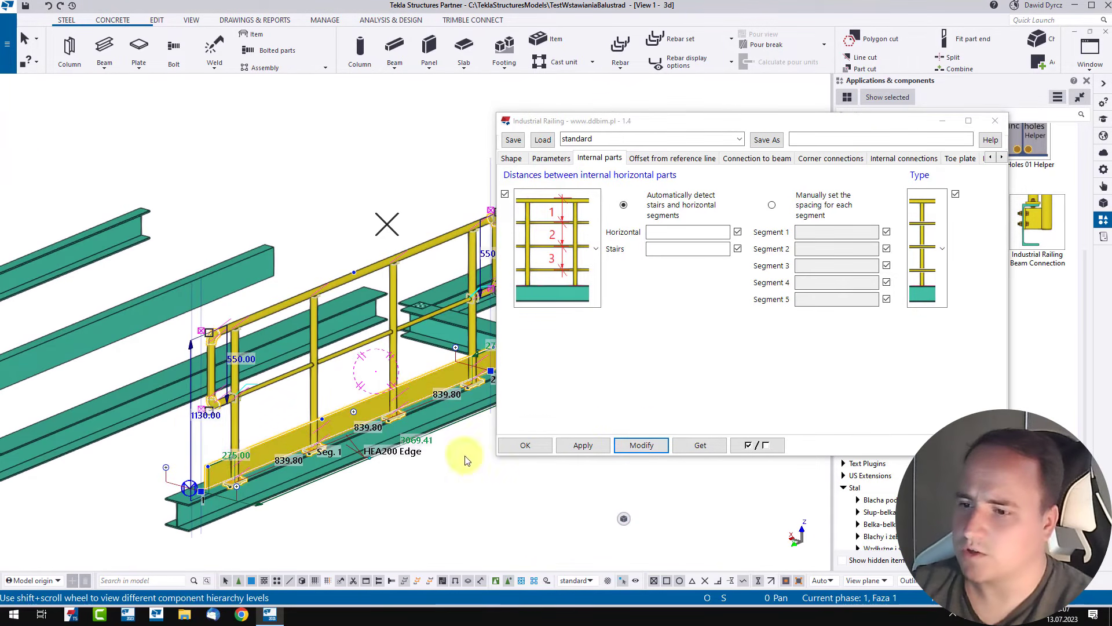
# Select the continuous mid rail and hide it from the view
pyautogui.click(425, 320)
pyautogui.moveTo(422, 322); pyautogui.dragTo(333, 324, button='middle')
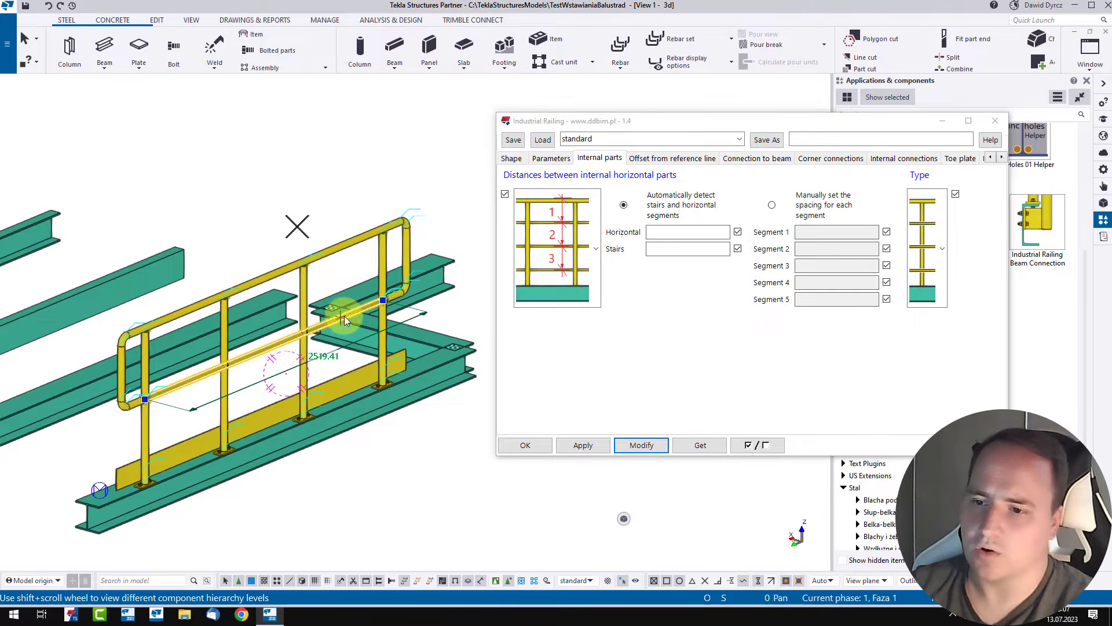
pyautogui.scroll(5, 115, 402)
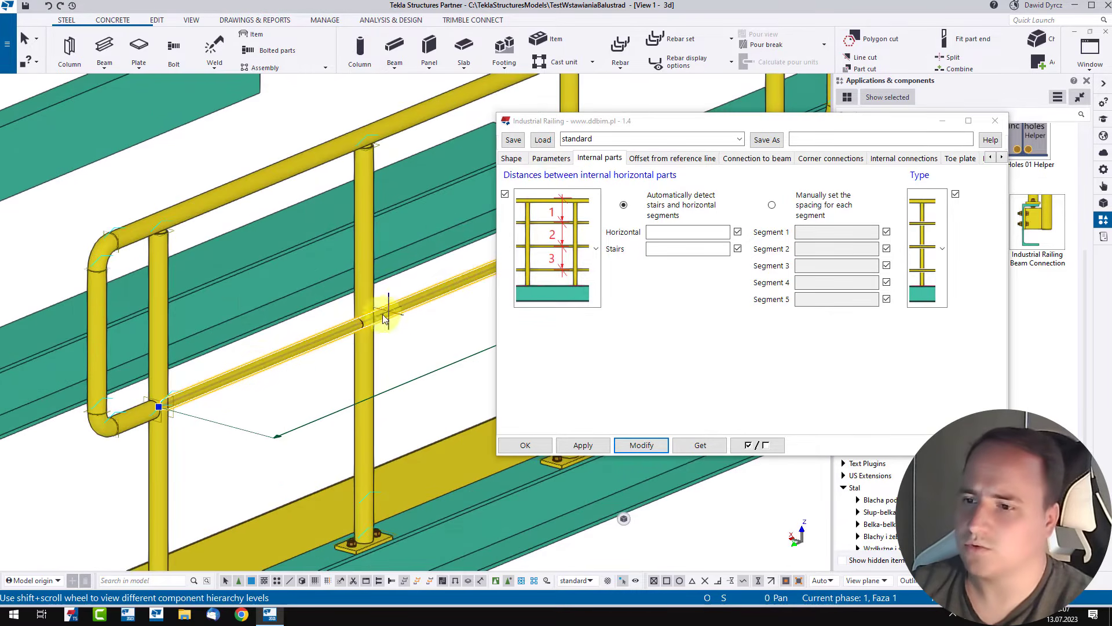
pyautogui.moveTo(388, 313); pyautogui.dragTo(167, 384, button='middle')
pyautogui.scroll(2, 393, 291)
pyautogui.rightClick(344, 312)
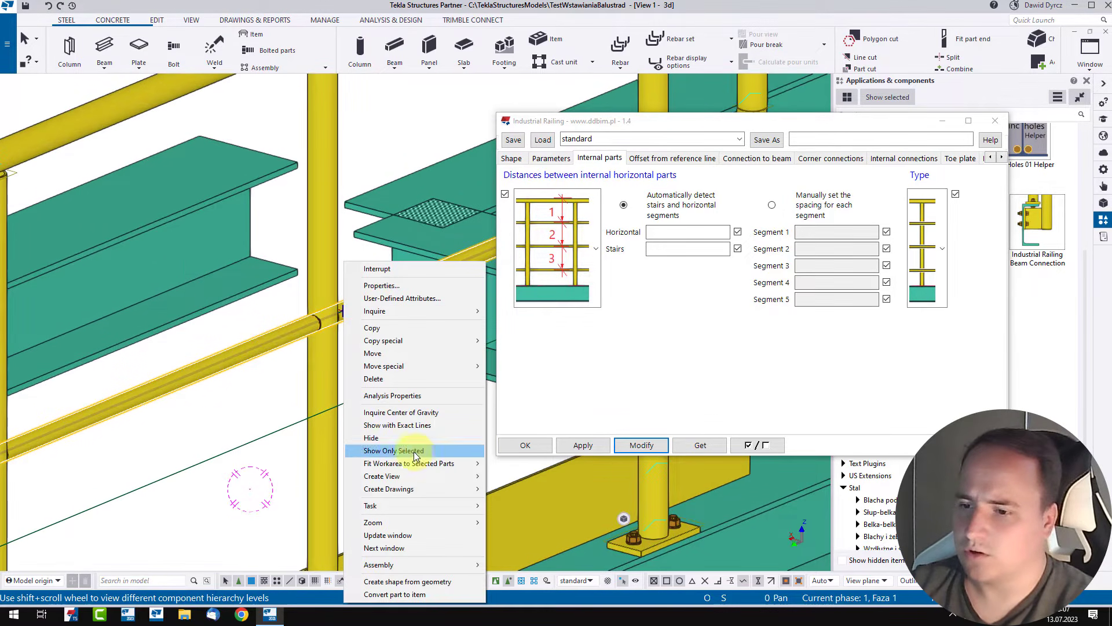
pyautogui.click(392, 440)
# Examine the holes cut through the intermediate posts where the mid rail passes
pyautogui.scroll(3, 297, 360)
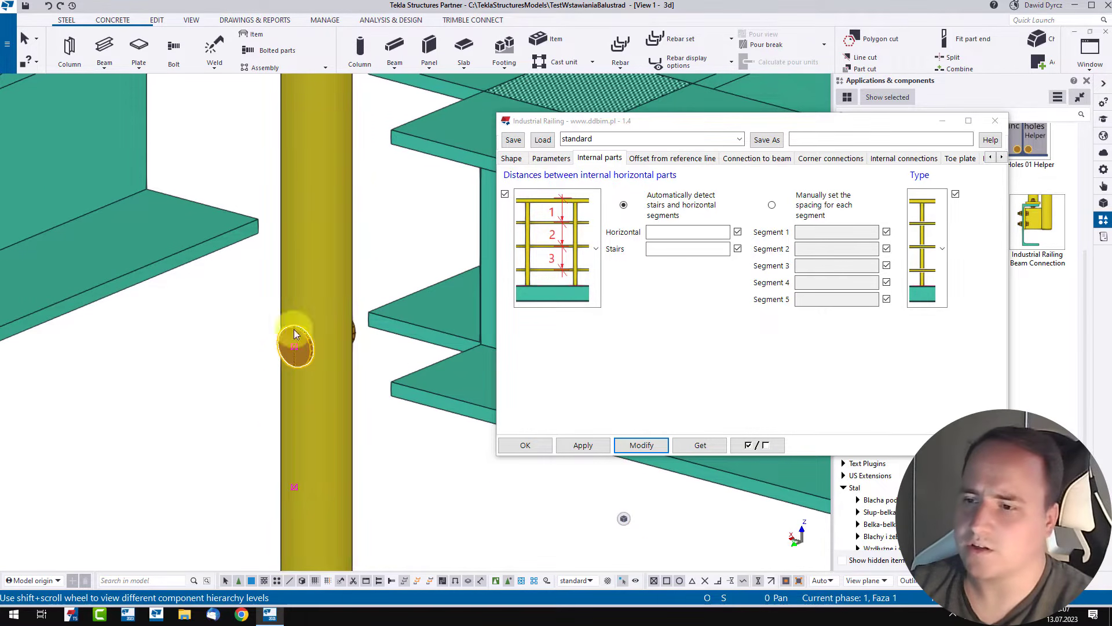
pyautogui.scroll(-6, 360, 389)
pyautogui.moveTo(360, 390)
pyautogui.keyDown('ctrl'); pyautogui.mouseDown(button='middle')
pyautogui.moveTo(106, 380)
pyautogui.moveTo(367, 384)
pyautogui.mouseUp(button='middle'); pyautogui.keyUp('ctrl')
pyautogui.scroll(5, 358, 383)
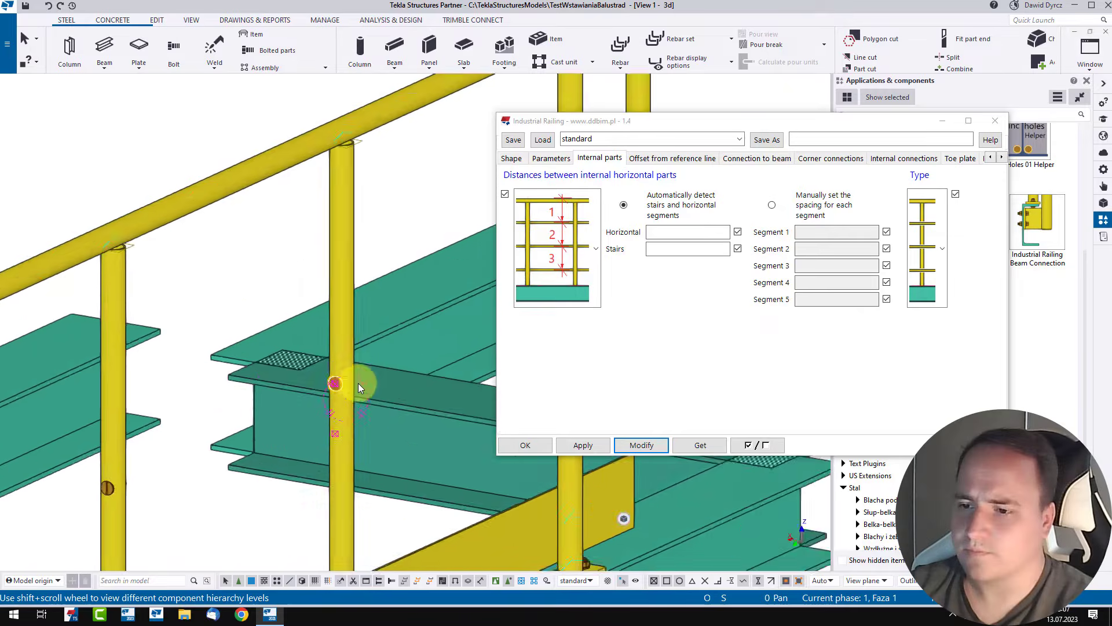
pyautogui.scroll(3, 358, 386)
pyautogui.keyDown('ctrl'); pyautogui.moveTo(358, 386); pyautogui.dragTo(342, 387); pyautogui.keyUp('ctrl')
pyautogui.keyDown('ctrl'); pyautogui.moveTo(343, 387); pyautogui.dragTo(311, 391, button='middle'); pyautogui.keyUp('ctrl')
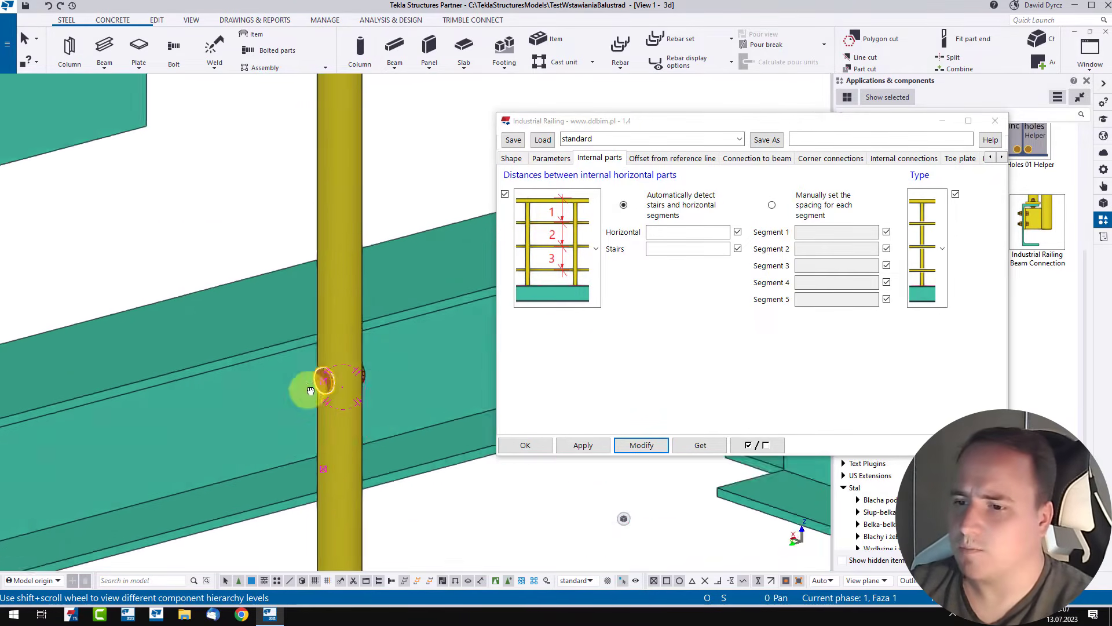
pyautogui.scroll(-3, 336, 383)
pyautogui.scroll(-3, 343, 415)
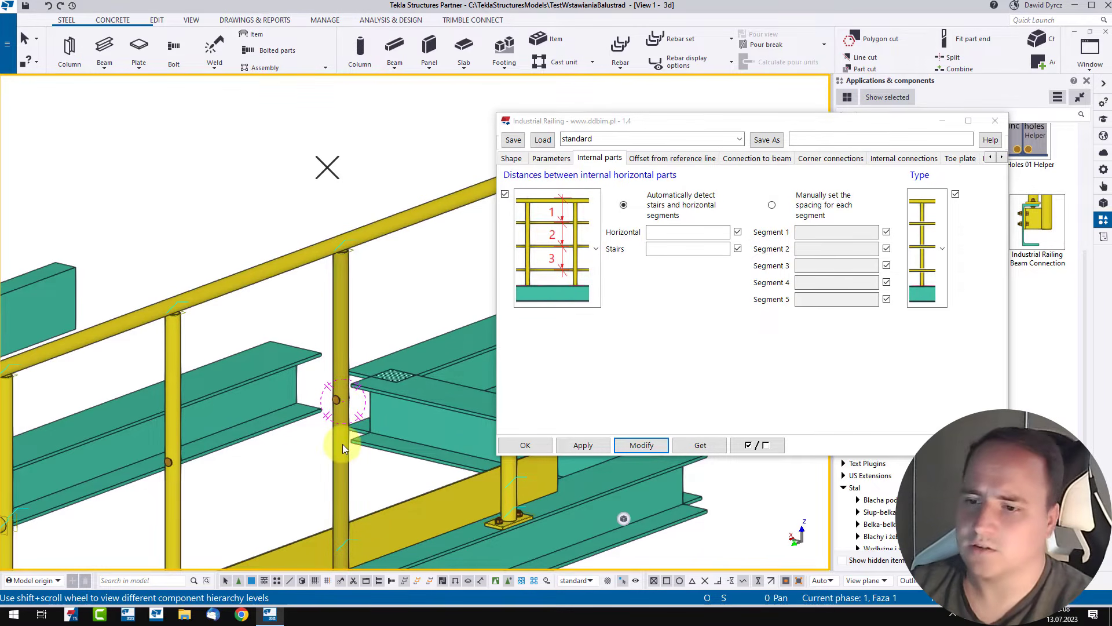
# Redraw the view to bring back the hidden mid rail and inspect its passage through the post
pyautogui.rightClick(373, 282)
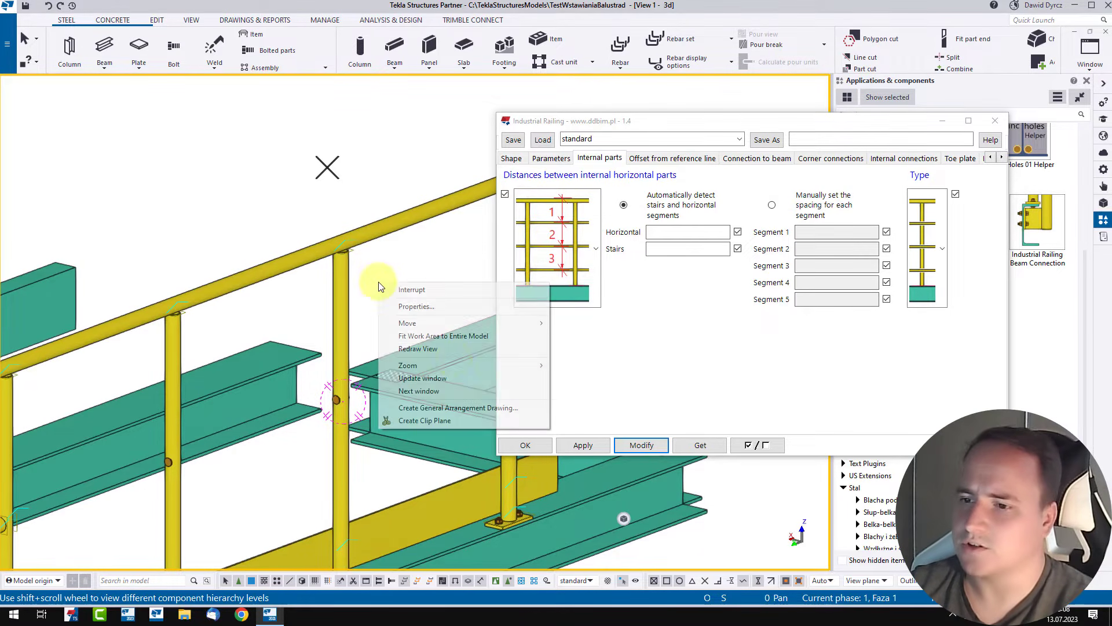
pyautogui.click(452, 351)
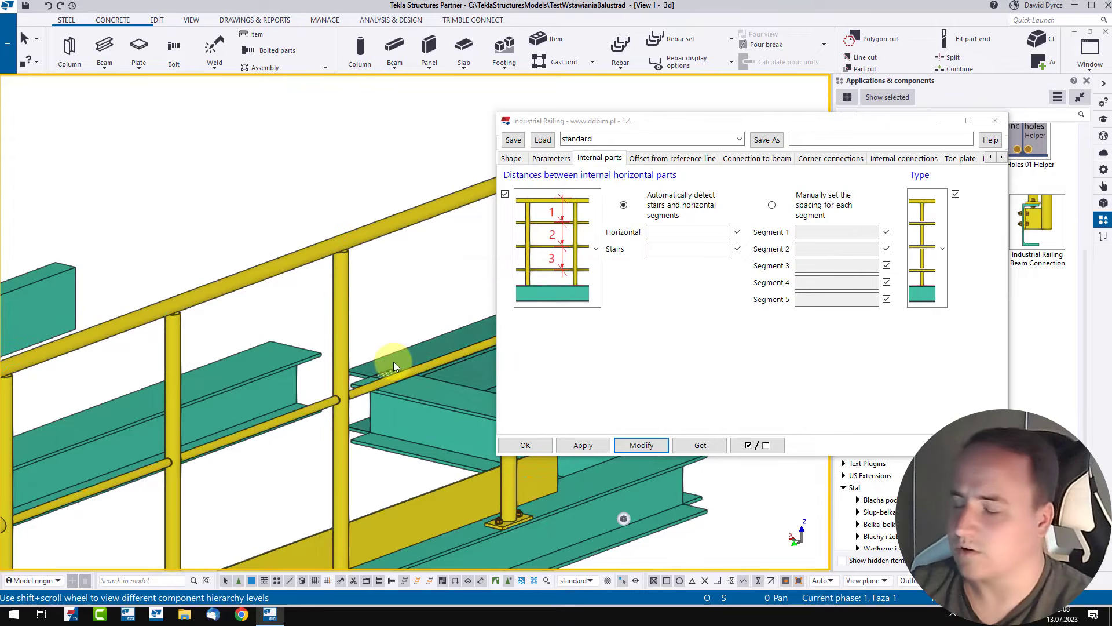
pyautogui.scroll(-2, 388, 370)
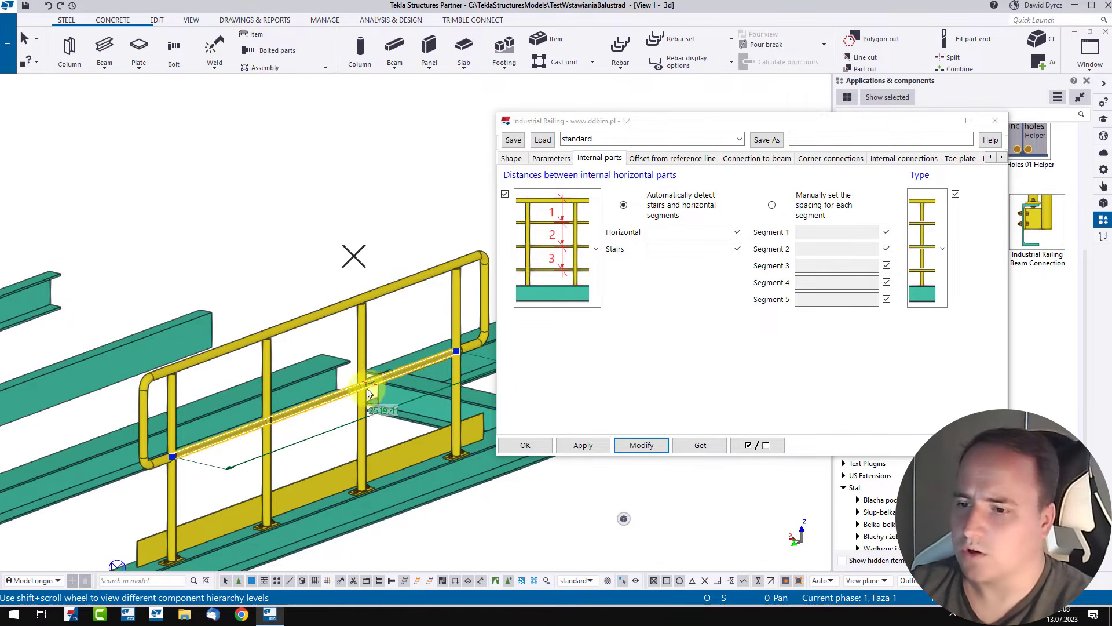
pyautogui.scroll(3, 376, 380)
pyautogui.scroll(3, 371, 381)
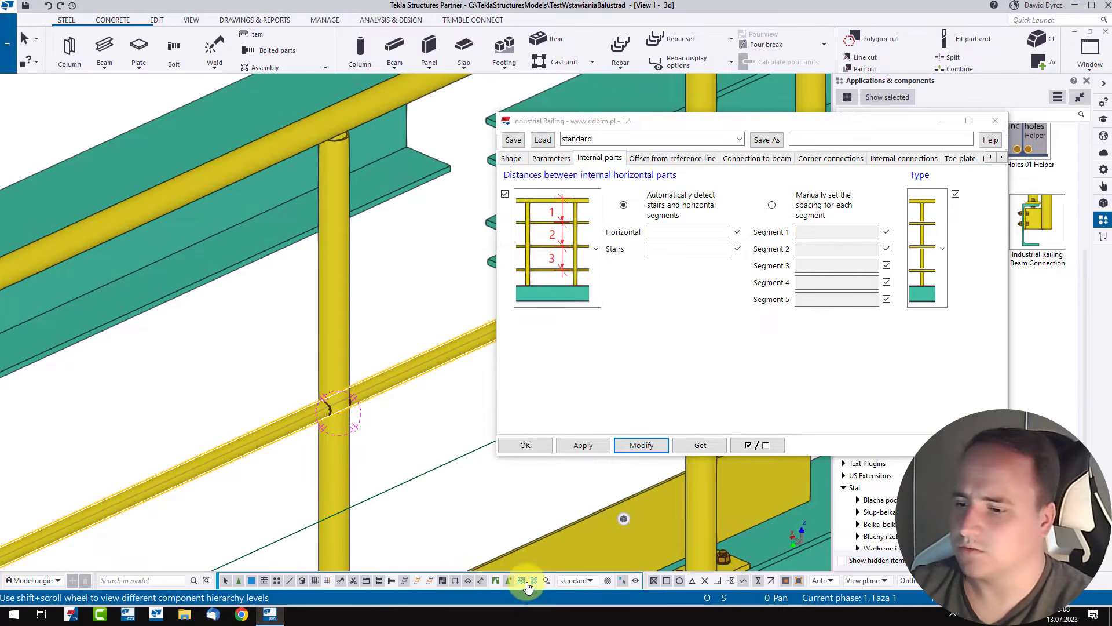
# Set the railing's internal parts Type to the option that divides the horizontal rails at the posts, and modify the railing
pyautogui.scroll(-5, 419, 427)
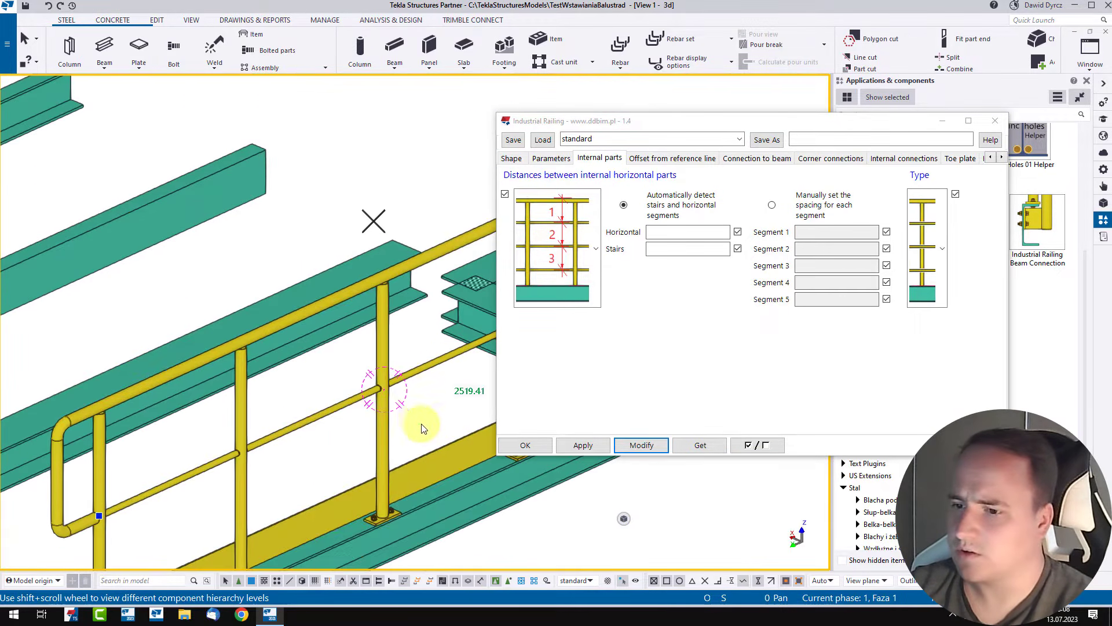
pyautogui.click(399, 408)
pyautogui.click(928, 246)
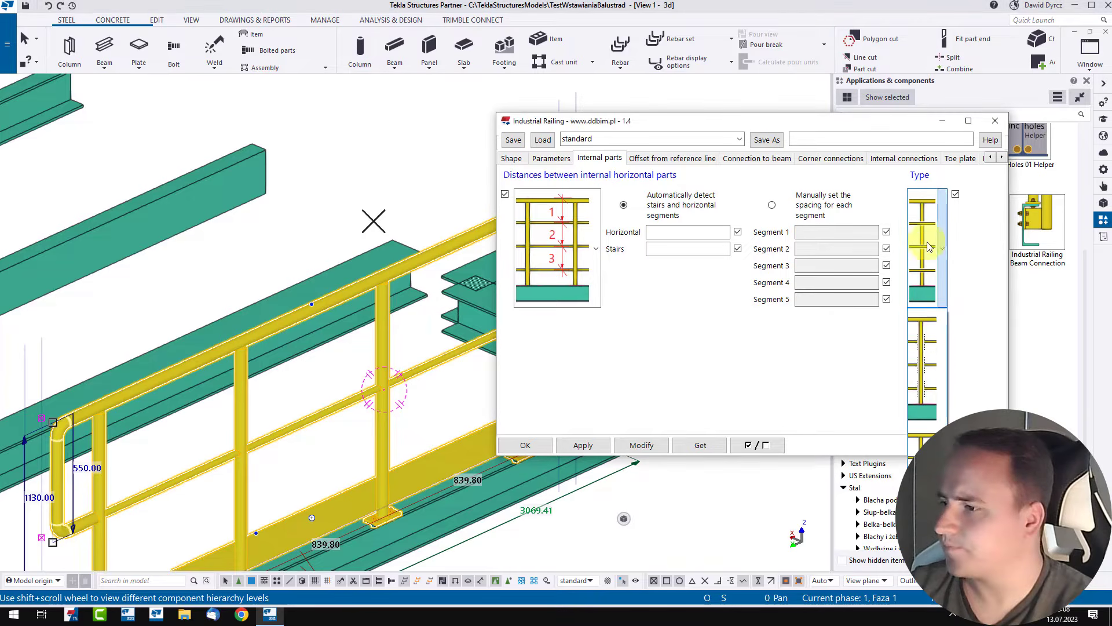
pyautogui.click(929, 374)
pyautogui.click(649, 444)
pyautogui.scroll(3, 548, 488)
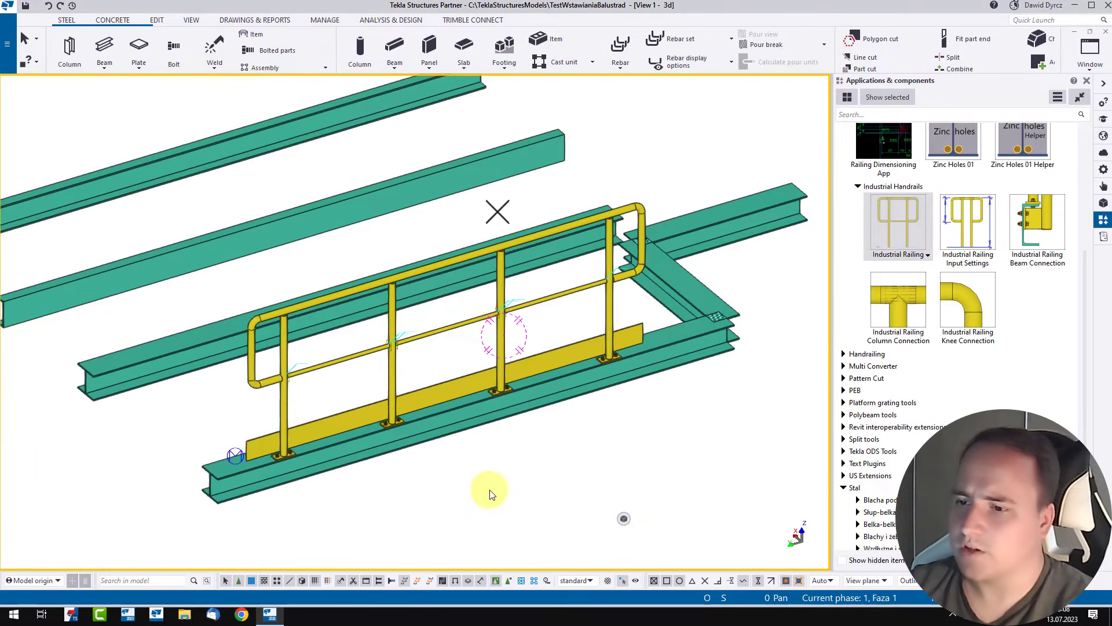
pyautogui.moveTo(590, 463); pyautogui.dragTo(583, 503, button='middle')
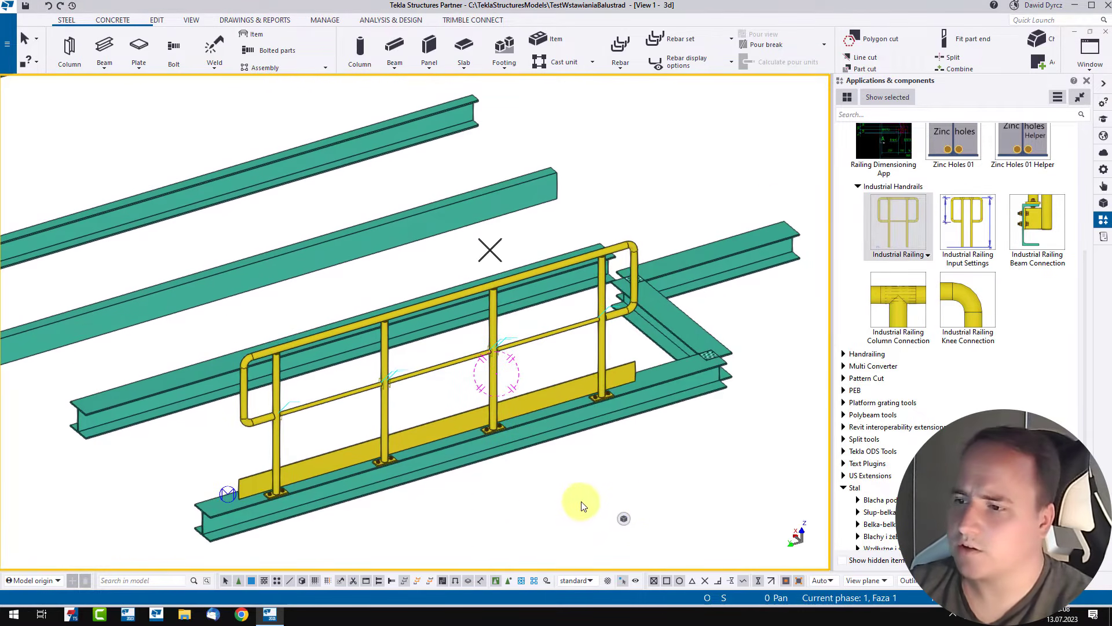
# Load the example-angle-columns preset for the same railing, modify it, and close its settings
pyautogui.click(394, 413)
pyautogui.scroll(3, 391, 417)
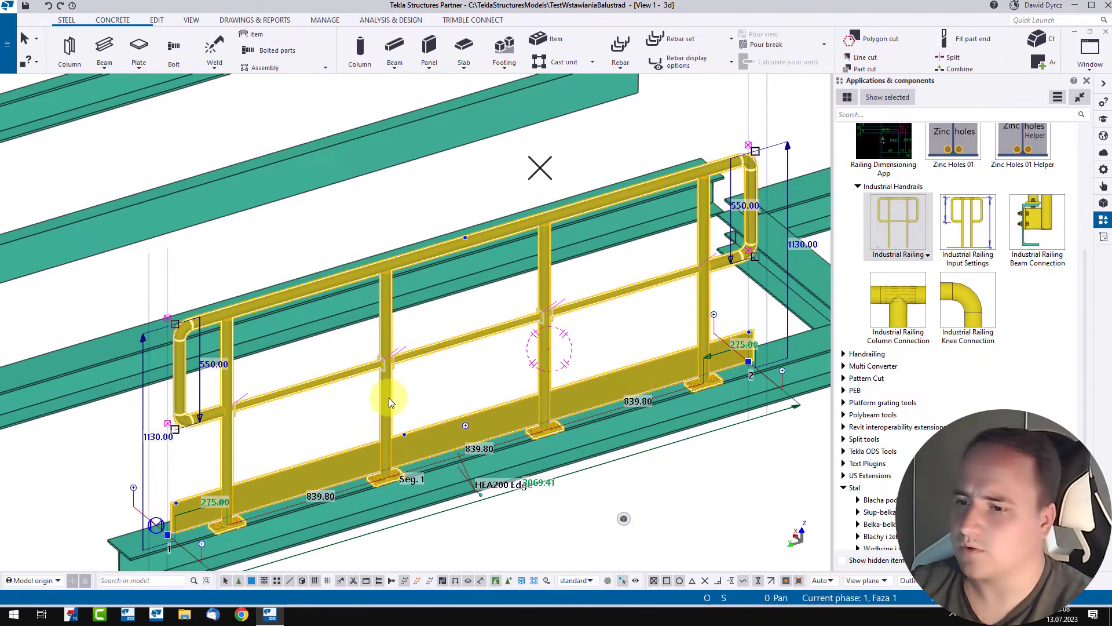
pyautogui.doubleClick(389, 397)
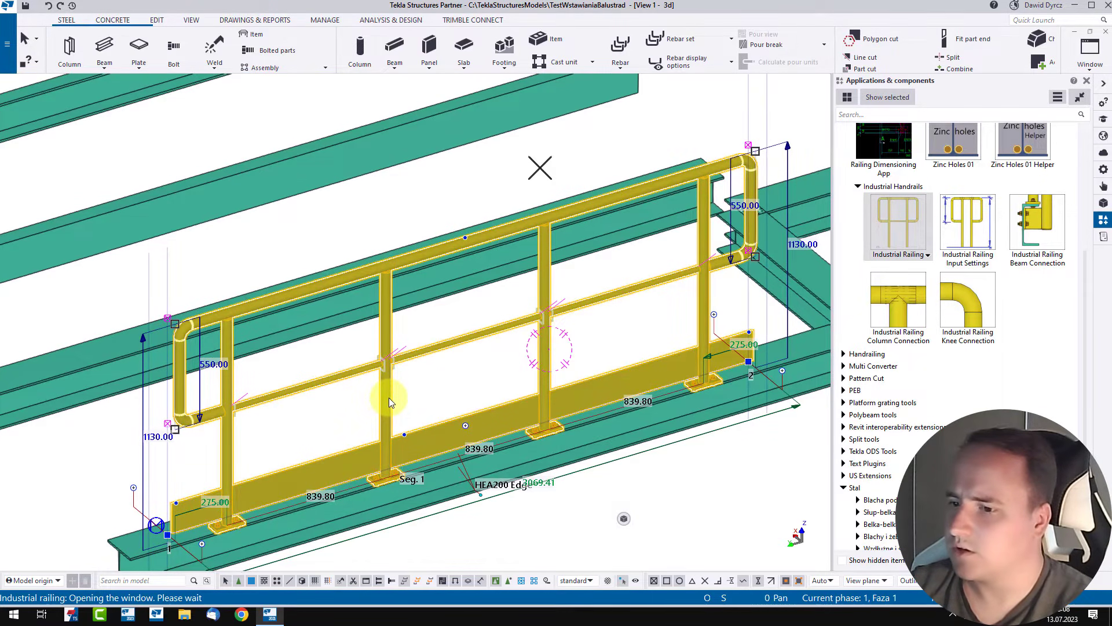
pyautogui.click(740, 140)
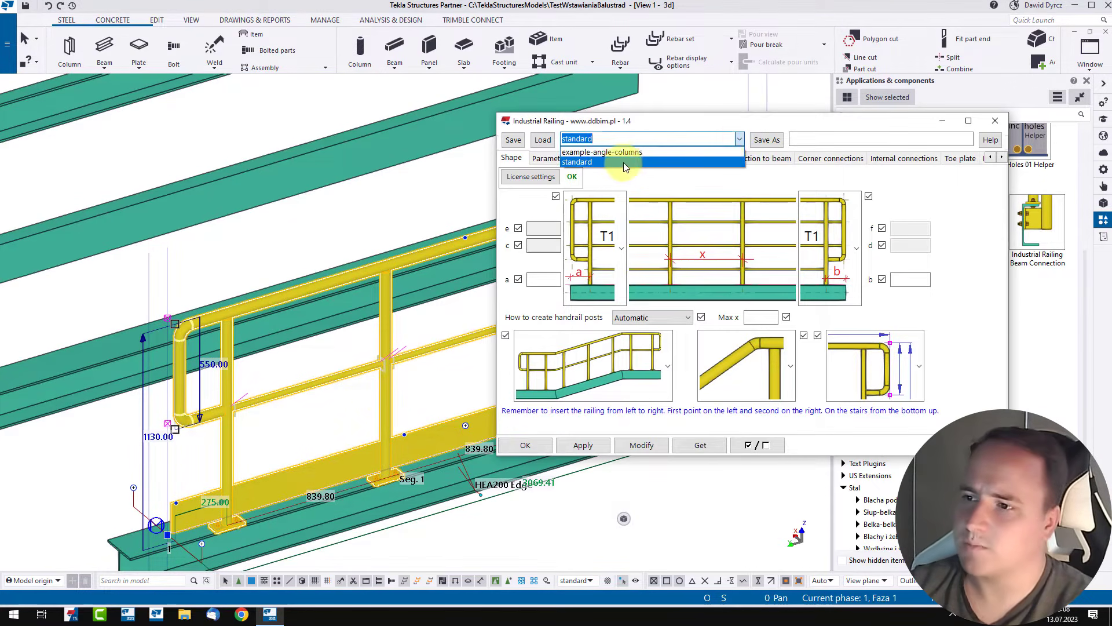
pyautogui.click(577, 153)
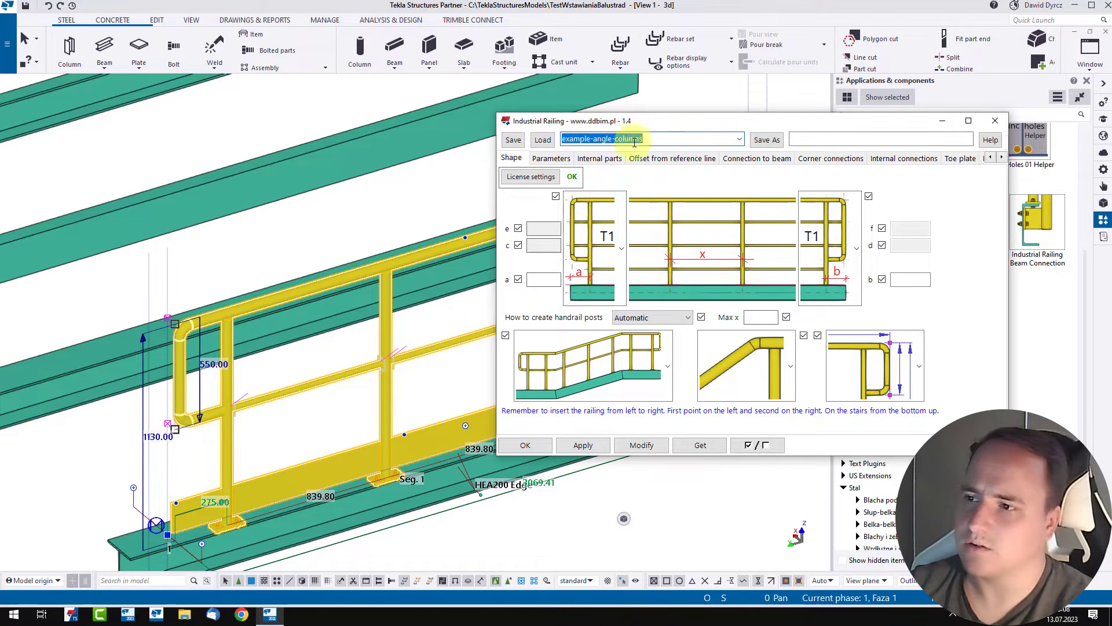
pyautogui.click(650, 446)
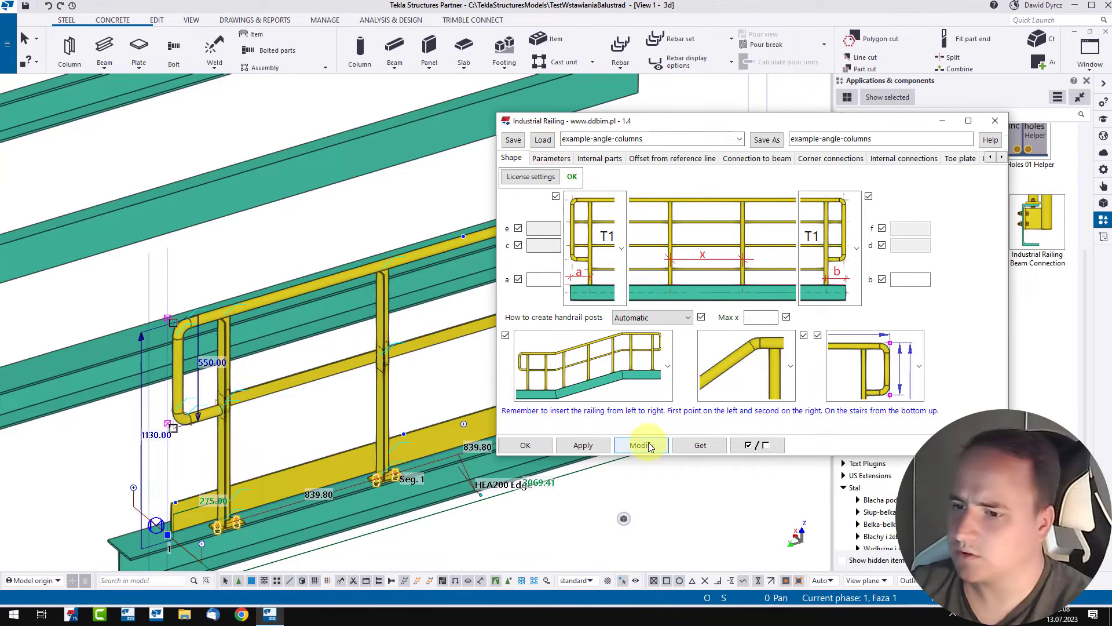
pyautogui.click(978, 445)
pyautogui.click(636, 549)
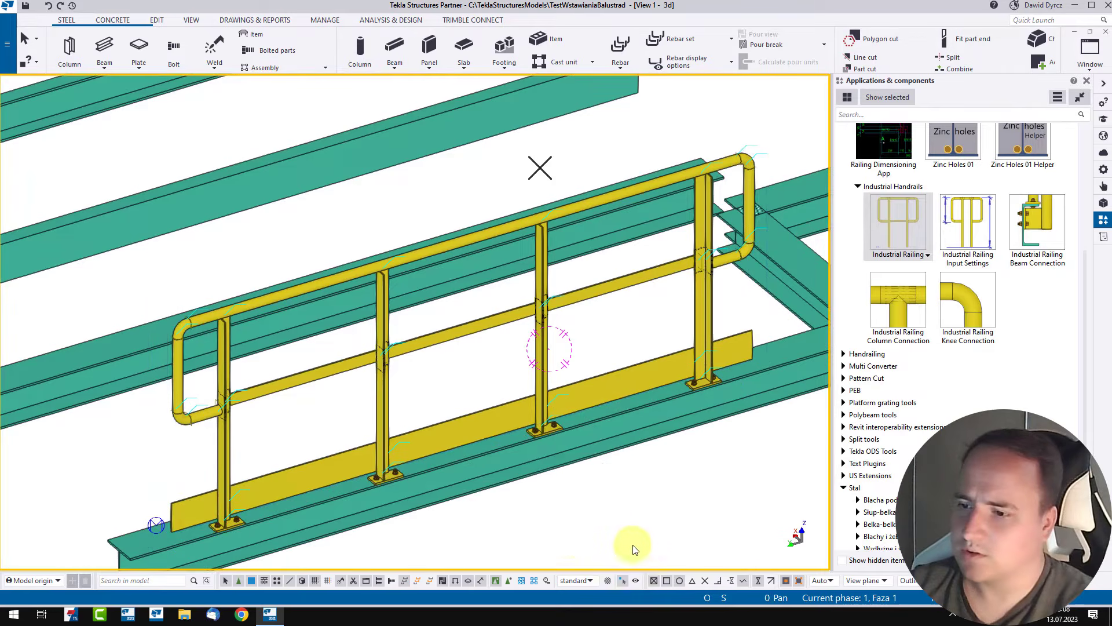
# Examine the railing with angle posts from both sides, checking the flat mid rail joints, end loops and post tops
pyautogui.moveTo(570, 537); pyautogui.dragTo(647, 487, button='middle')
pyautogui.scroll(8, 308, 504)
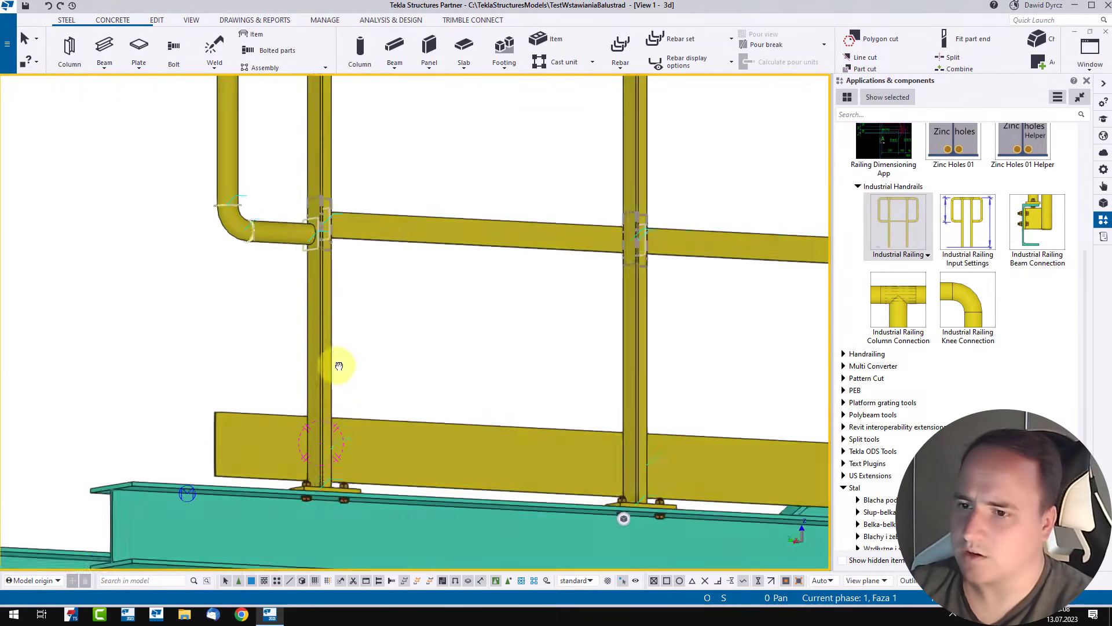
pyautogui.keyDown('ctrl'); pyautogui.moveTo(339, 365); pyautogui.dragTo(705, 412, button='middle'); pyautogui.keyUp('ctrl')
pyautogui.scroll(3, 474, 339)
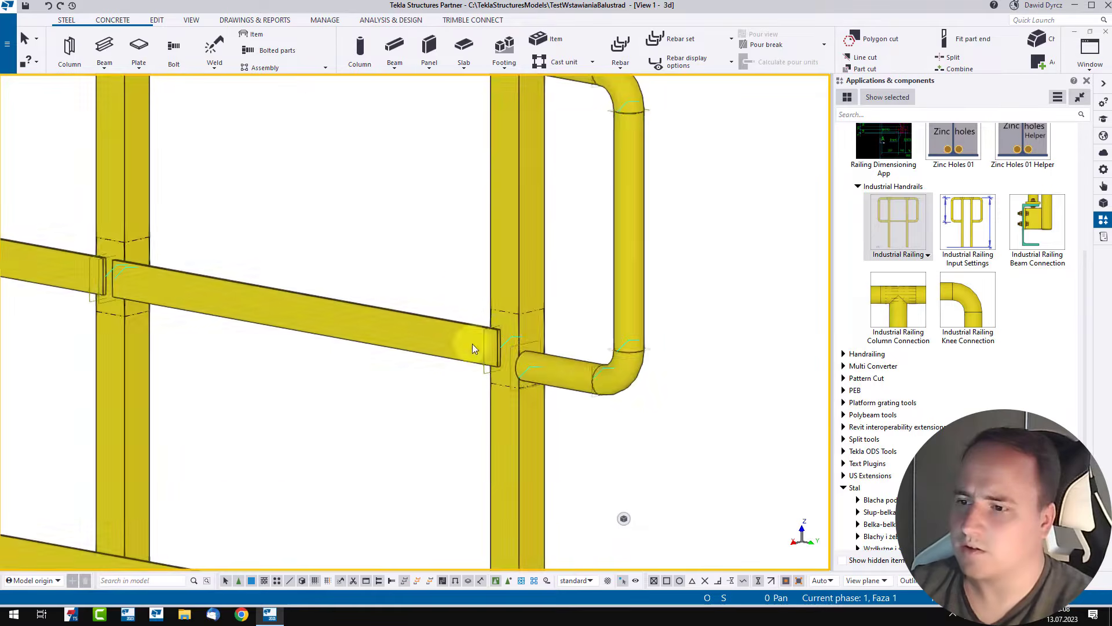
pyautogui.scroll(2, 472, 343)
pyautogui.scroll(-2, 484, 350)
pyautogui.scroll(-3, 502, 360)
pyautogui.moveTo(325, 321); pyautogui.dragTo(616, 376, button='middle')
pyautogui.scroll(-3, 147, 298)
pyautogui.keyDown('ctrl'); pyautogui.moveTo(330, 312); pyautogui.dragTo(387, 293, button='middle'); pyautogui.keyUp('ctrl')
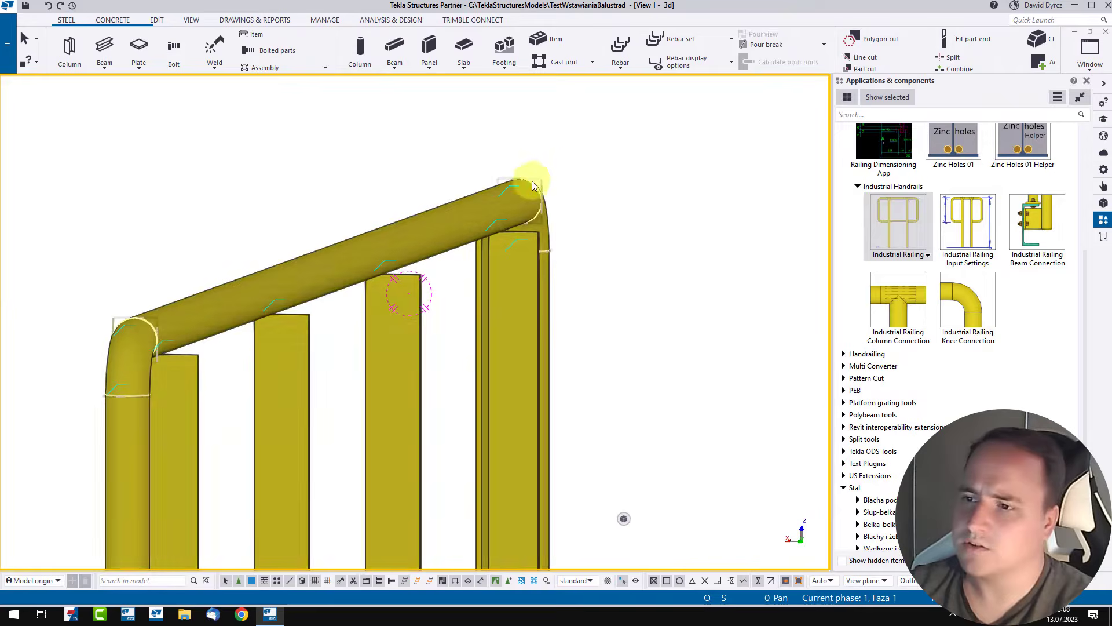
pyautogui.scroll(-5, 380, 278)
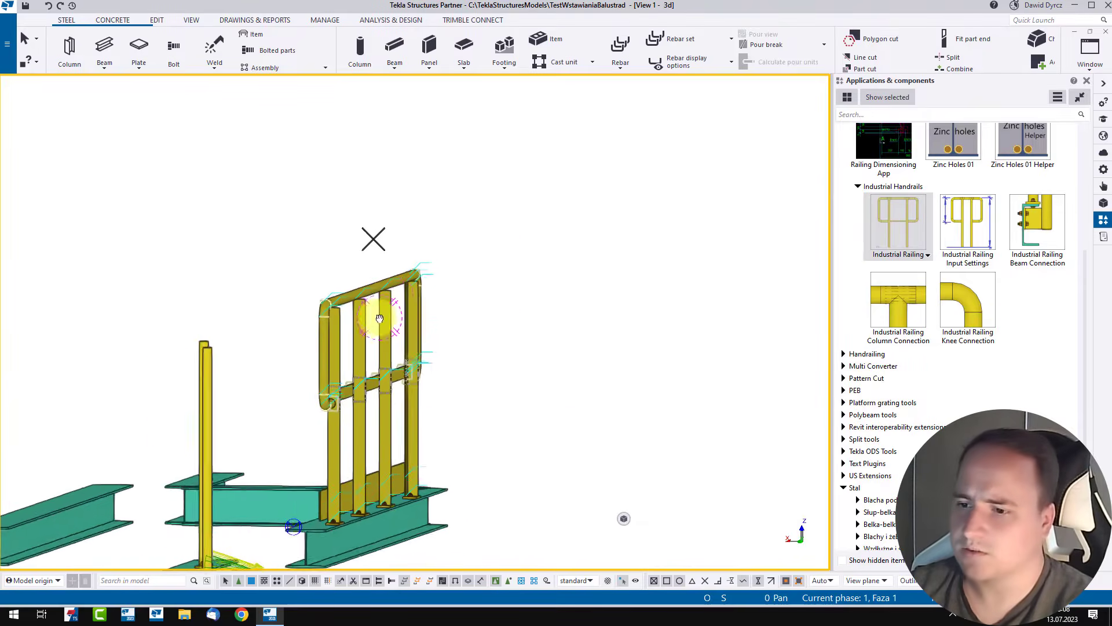
pyautogui.keyDown('ctrl'); pyautogui.moveTo(377, 318); pyautogui.dragTo(342, 394, button='middle'); pyautogui.keyUp('ctrl')
pyautogui.scroll(2, 435, 394)
pyautogui.keyDown('ctrl'); pyautogui.moveTo(528, 301); pyautogui.dragTo(313, 265, button='middle'); pyautogui.keyUp('ctrl')
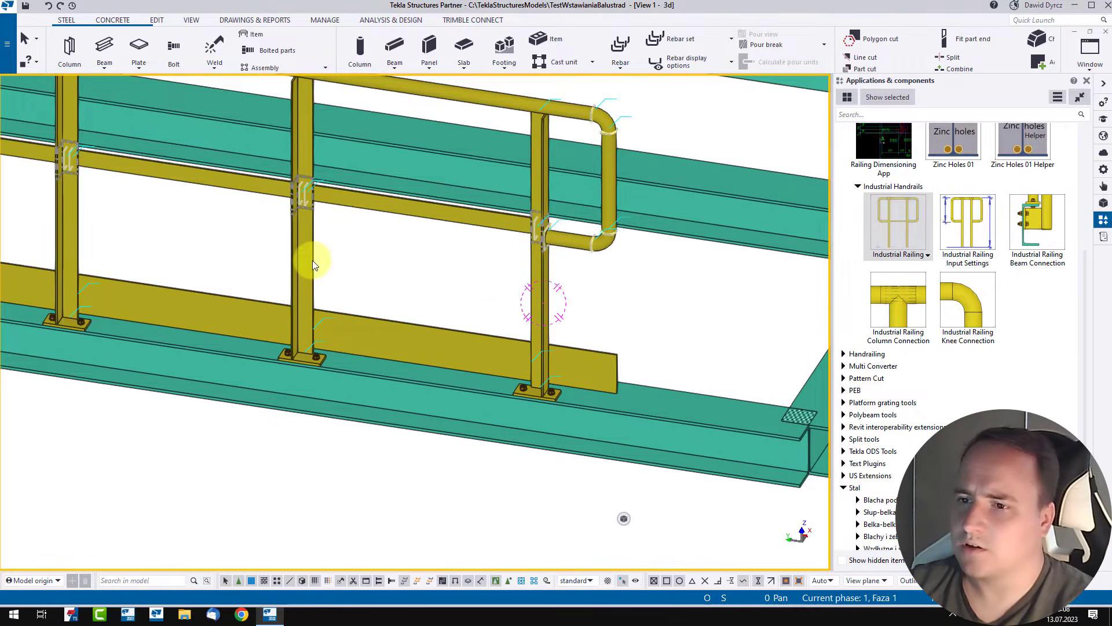
# Review the railing's profiles, column rotation and part offset parameters, comparing the offsets with the mid rail's joint at a post
pyautogui.doubleClick(311, 263)
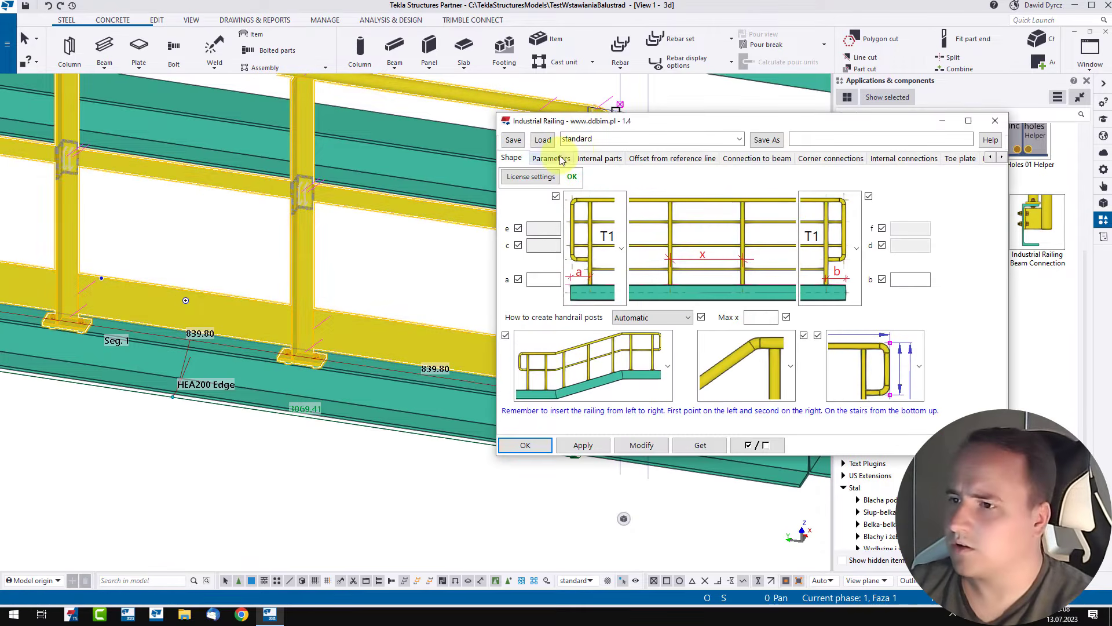
pyautogui.click(551, 158)
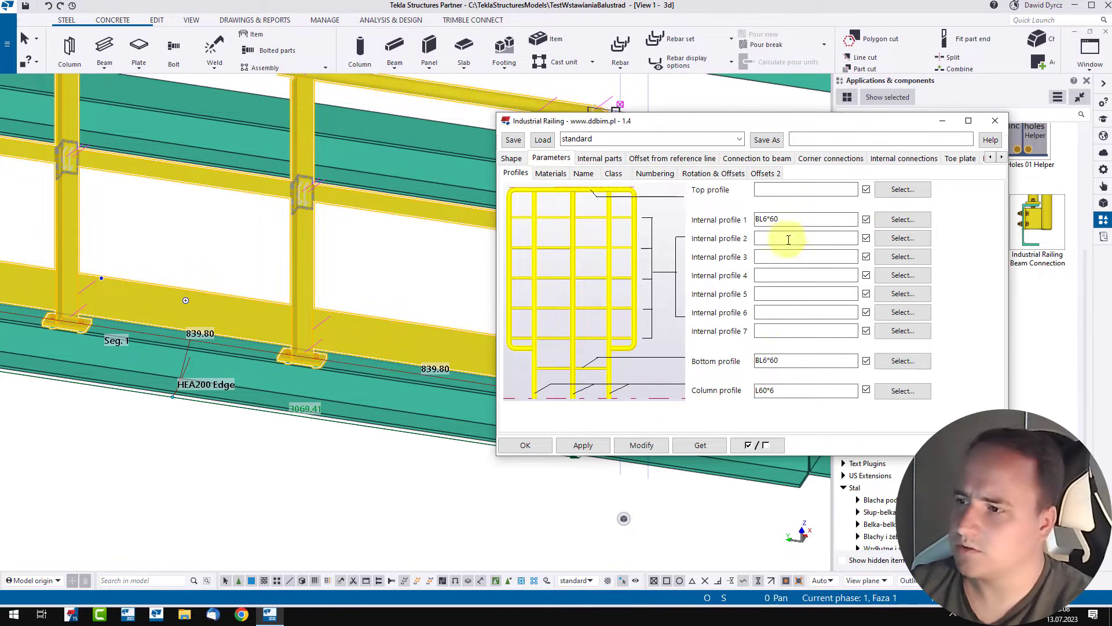
pyautogui.click(700, 173)
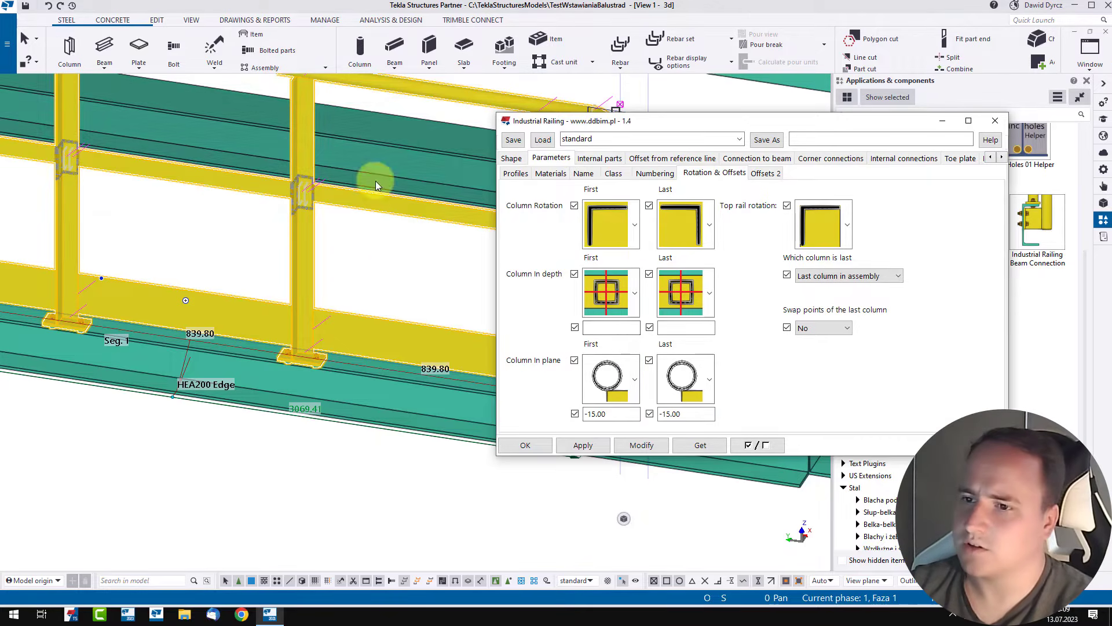
pyautogui.moveTo(303, 176); pyautogui.dragTo(308, 332, button='middle')
pyautogui.keyDown('ctrl'); pyautogui.moveTo(308, 332); pyautogui.dragTo(491, 318, button='middle'); pyautogui.keyUp('ctrl')
pyautogui.click(764, 174)
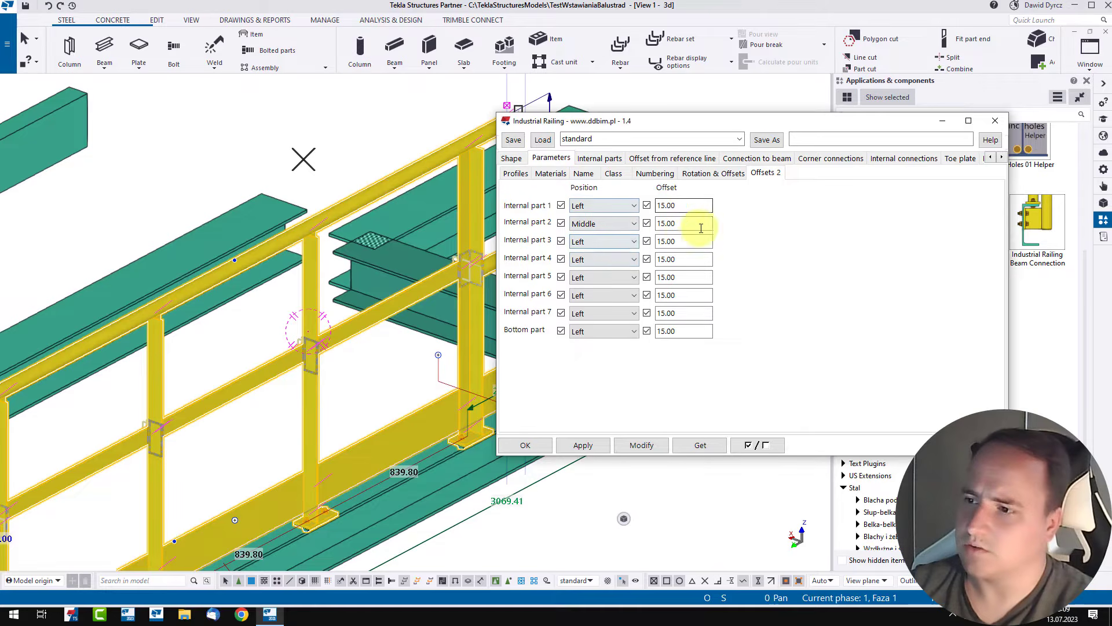
pyautogui.scroll(8, 406, 326)
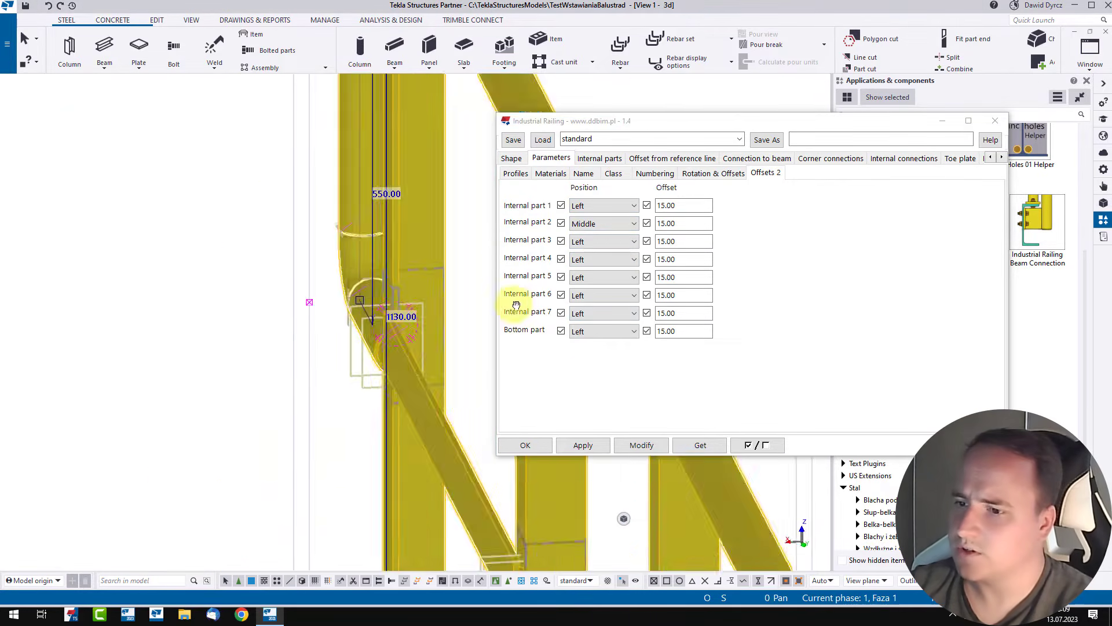
pyautogui.keyDown('ctrl'); pyautogui.moveTo(516, 304); pyautogui.dragTo(477, 491, button='middle'); pyautogui.keyUp('ctrl')
pyautogui.scroll(-2, 477, 491)
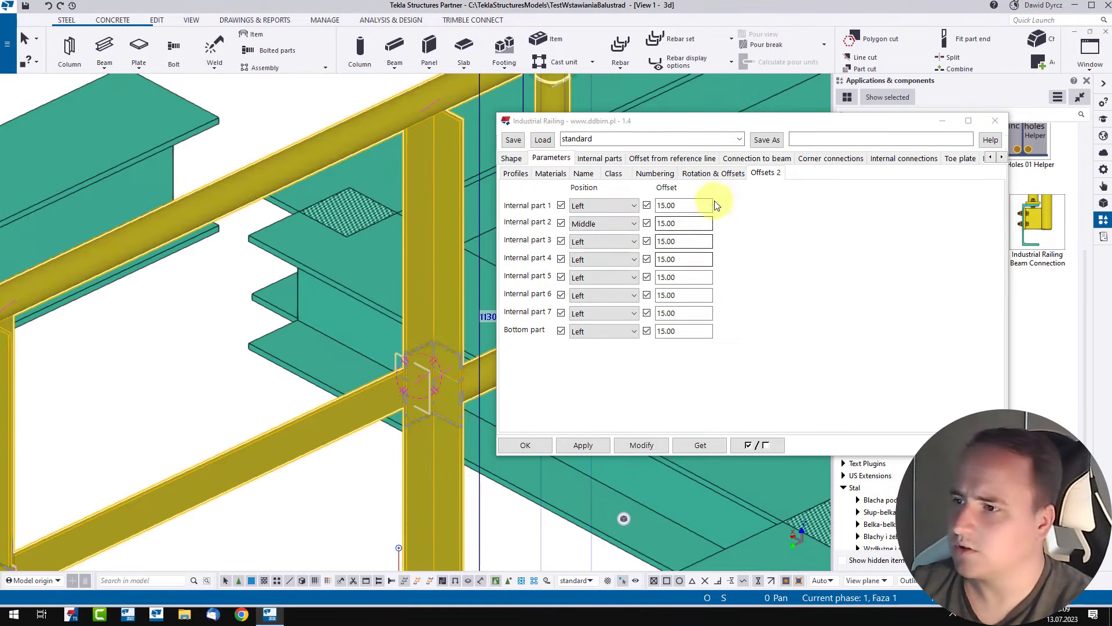
pyautogui.click(715, 174)
# Inspect the orientation of the first, intermediate and last angle posts along the railing against the column rotation settings
pyautogui.keyDown('ctrl'); pyautogui.moveTo(480, 310); pyautogui.dragTo(491, 207, button='middle'); pyautogui.keyUp('ctrl')
pyautogui.scroll(-5, 459, 350)
pyautogui.keyDown('ctrl'); pyautogui.moveTo(459, 349); pyautogui.dragTo(443, 399, button='middle'); pyautogui.keyUp('ctrl')
pyautogui.scroll(2, 242, 366)
pyautogui.moveTo(168, 326); pyautogui.dragTo(434, 452, button='middle')
pyautogui.scroll(-2, 288, 386)
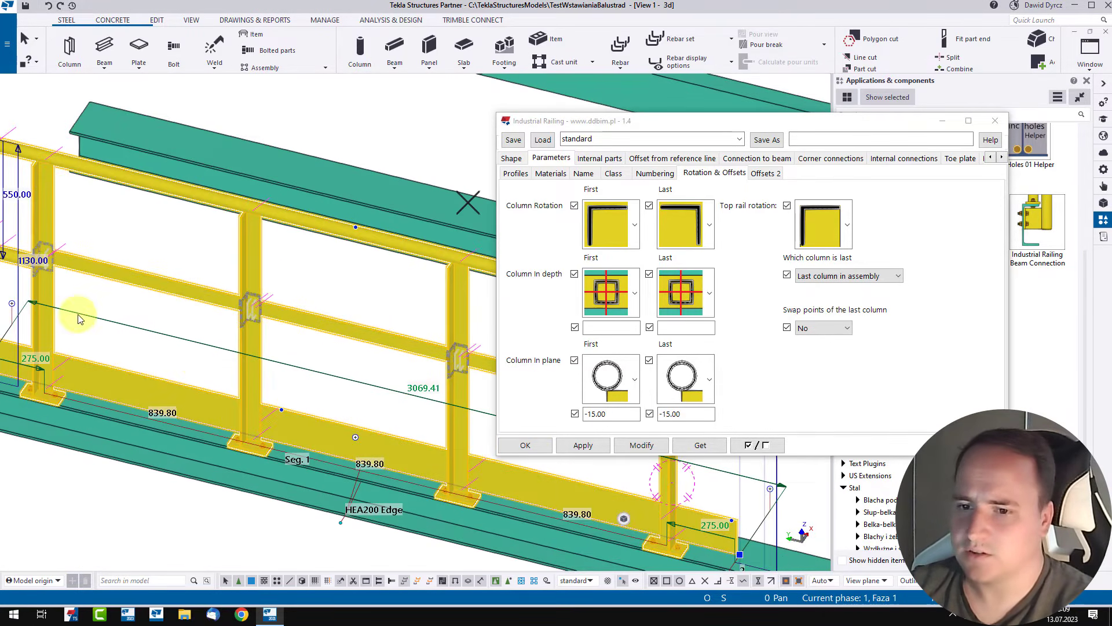
pyautogui.moveTo(380, 424); pyautogui.dragTo(181, 349, button='middle')
pyautogui.moveTo(461, 436); pyautogui.dragTo(420, 419, button='middle')
pyautogui.scroll(3, 300, 439)
pyautogui.moveTo(342, 335); pyautogui.dragTo(385, 373, button='middle')
pyautogui.scroll(-10, 385, 372)
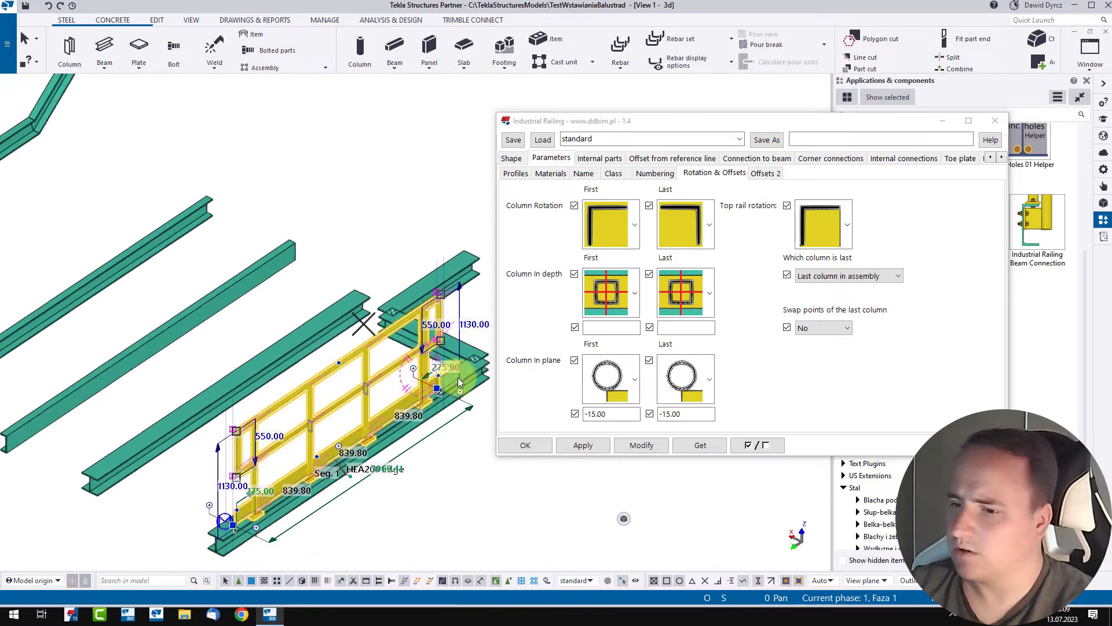
pyautogui.scroll(5, 329, 464)
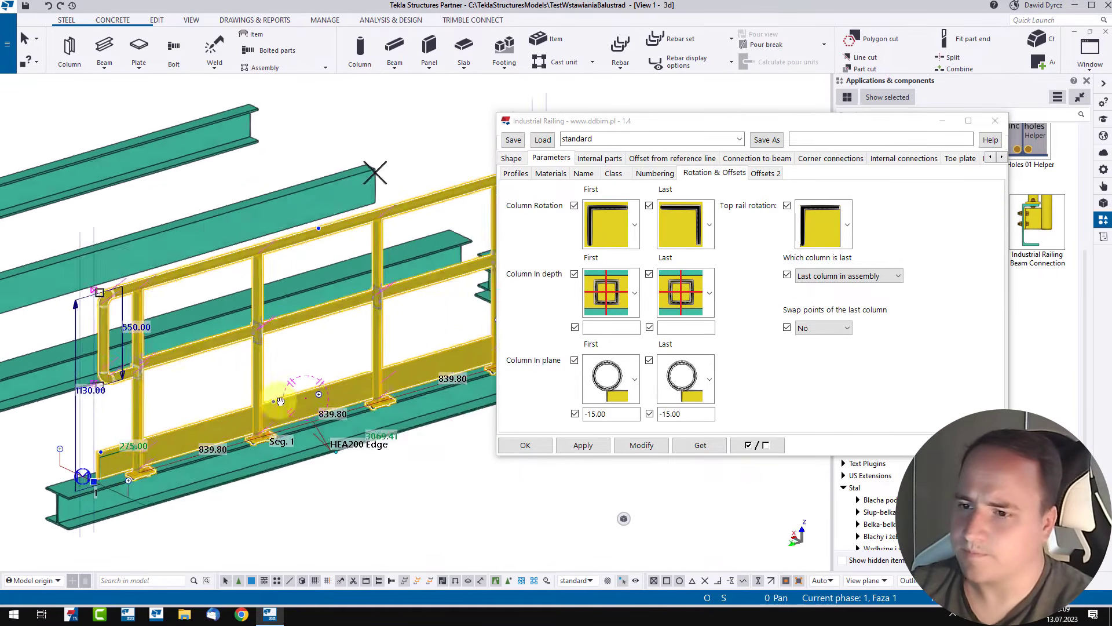
# Load the standard preset for the railing, modify it, and close its settings
pyautogui.click(740, 139)
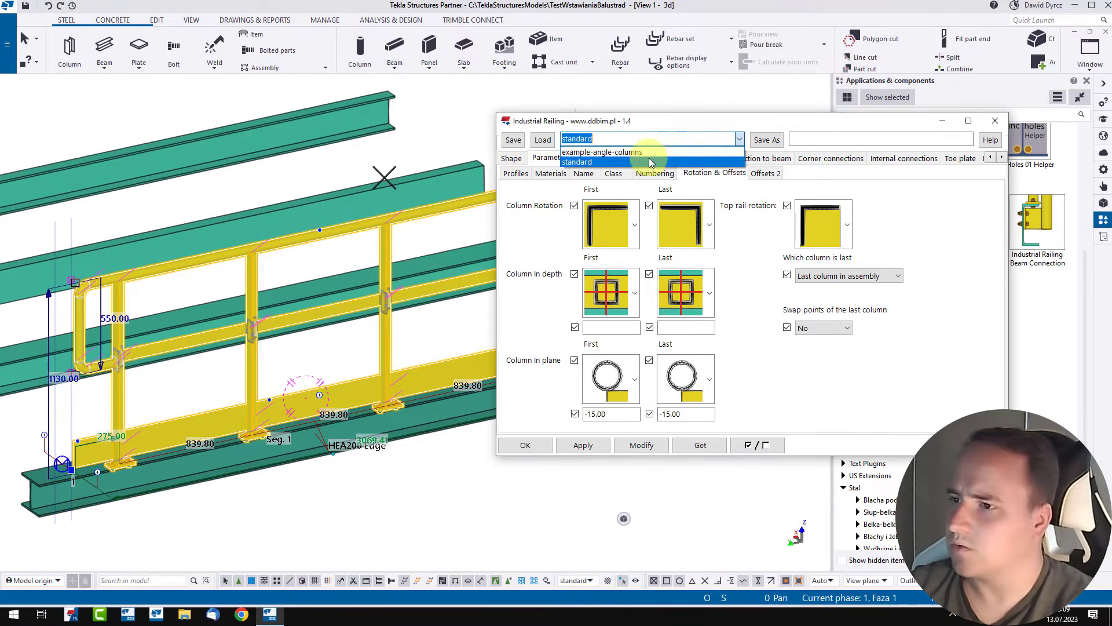
pyautogui.click(550, 142)
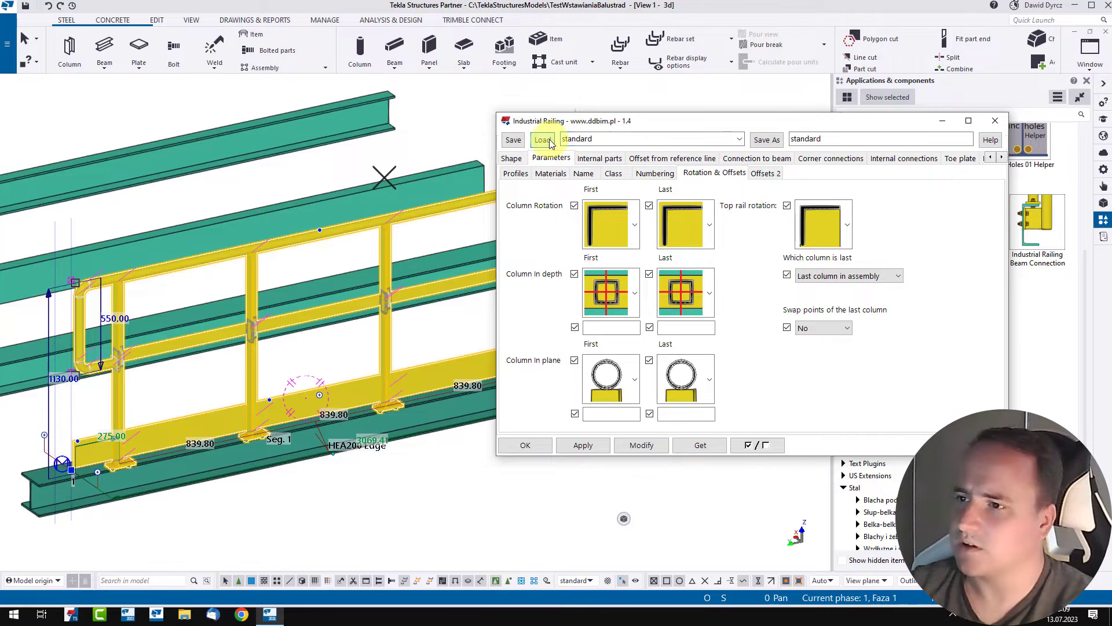
pyautogui.click(637, 445)
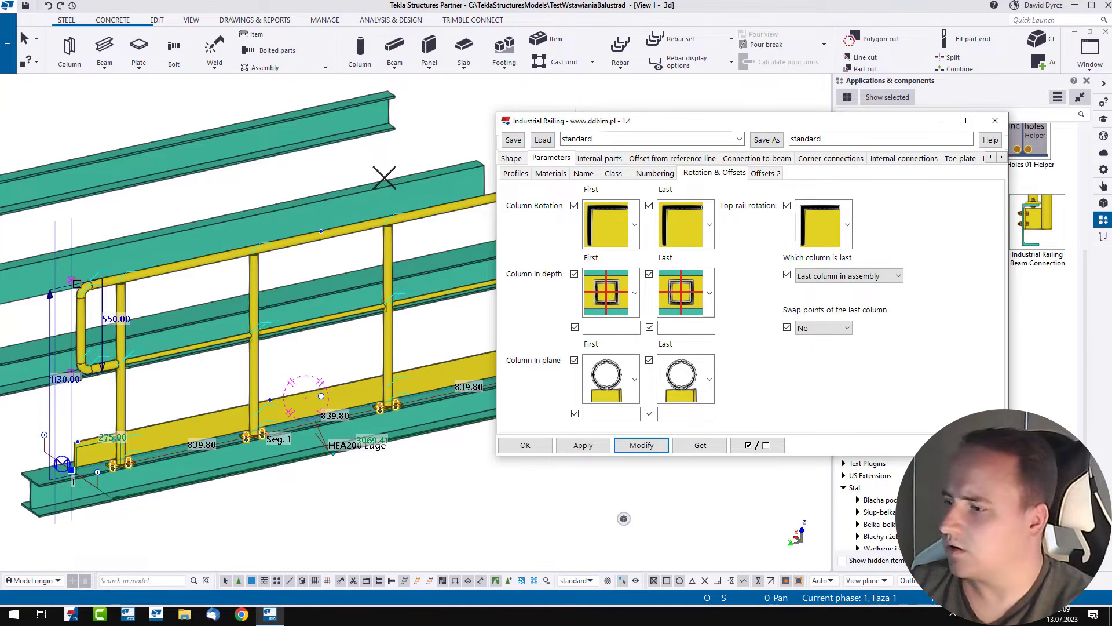
pyautogui.click(525, 445)
pyautogui.click(599, 522)
# Delete the railing from the straight beam
pyautogui.scroll(-3, 567, 388)
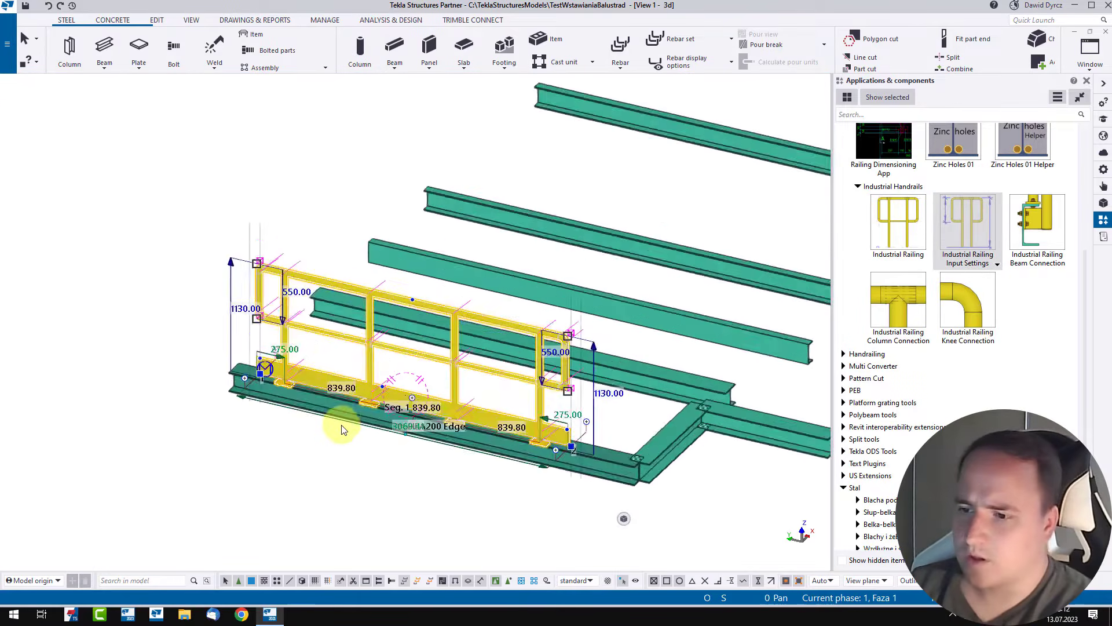
pyautogui.scroll(-4, 342, 427)
pyautogui.keyDown('ctrl'); pyautogui.moveTo(342, 427); pyautogui.dragTo(493, 404, button='middle'); pyautogui.keyUp('ctrl')
pyautogui.click(564, 293)
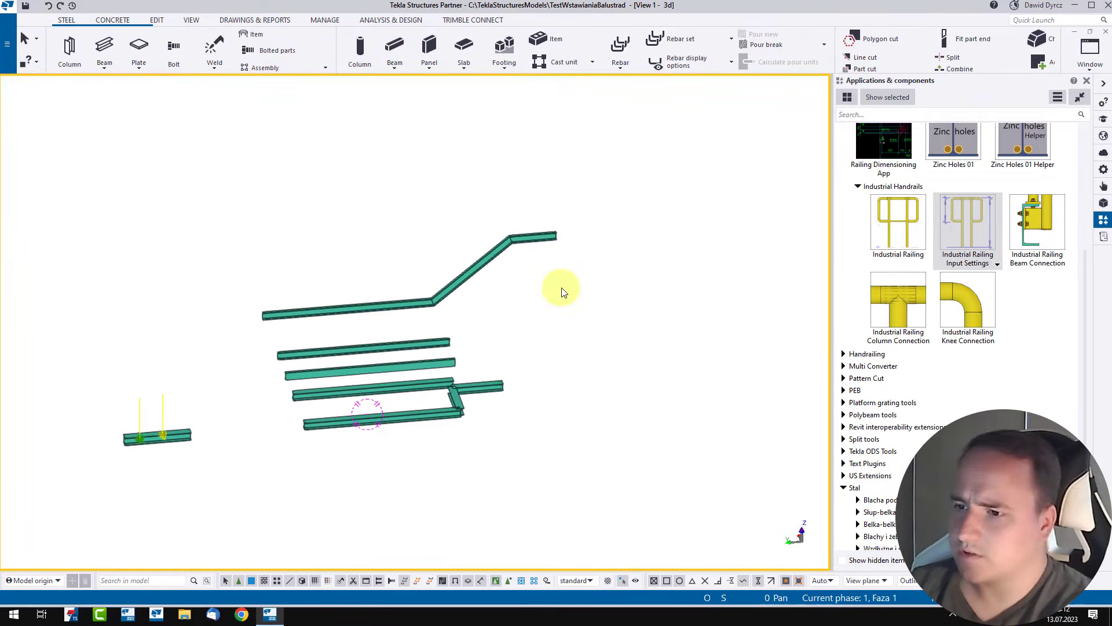
# Start a new Industrial Railing on the bent stair beam, picking a start point on the lower horizontal section and the lower bend
pyautogui.moveTo(491, 268); pyautogui.dragTo(575, 421, button='middle')
pyautogui.scroll(2, 574, 421)
pyautogui.scroll(3, 567, 464)
pyautogui.keyDown('ctrl'); pyautogui.moveTo(436, 483); pyautogui.dragTo(620, 362, button='middle'); pyautogui.keyUp('ctrl')
pyautogui.rightClick(689, 382)
pyautogui.click(757, 445)
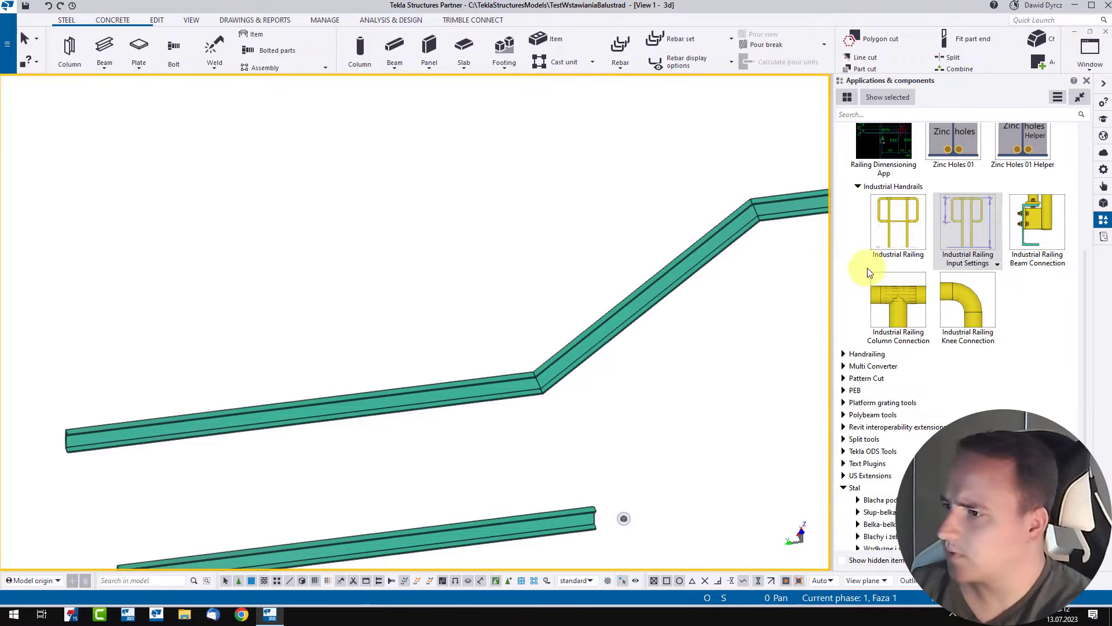
pyautogui.click(878, 249)
pyautogui.moveTo(571, 406); pyautogui.dragTo(528, 454, button='middle')
pyautogui.scroll(3, 529, 454)
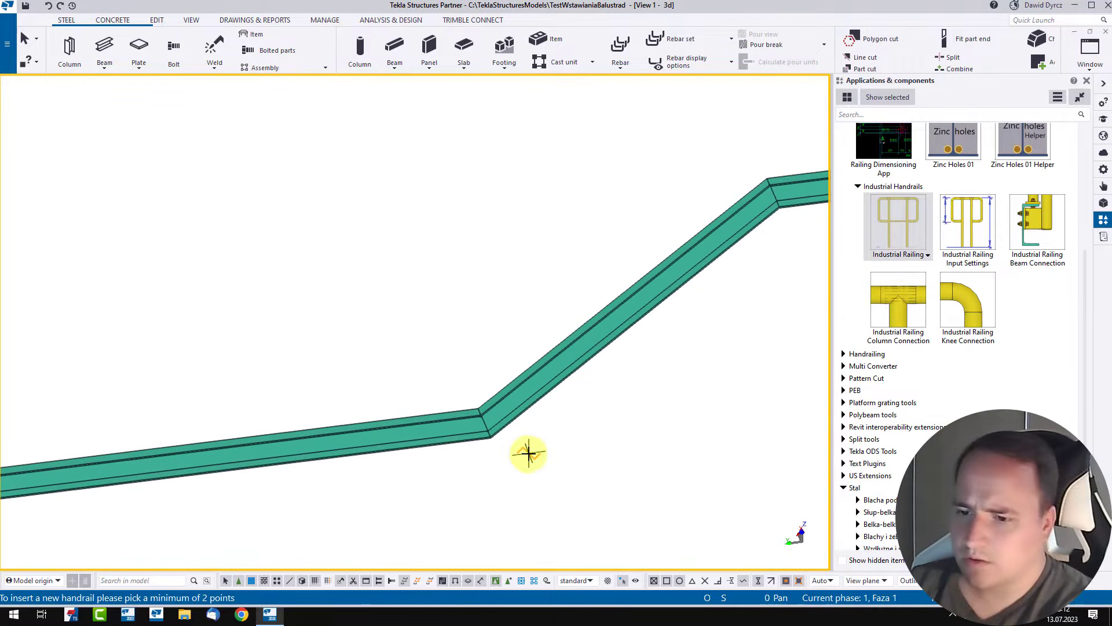
pyautogui.click(204, 446)
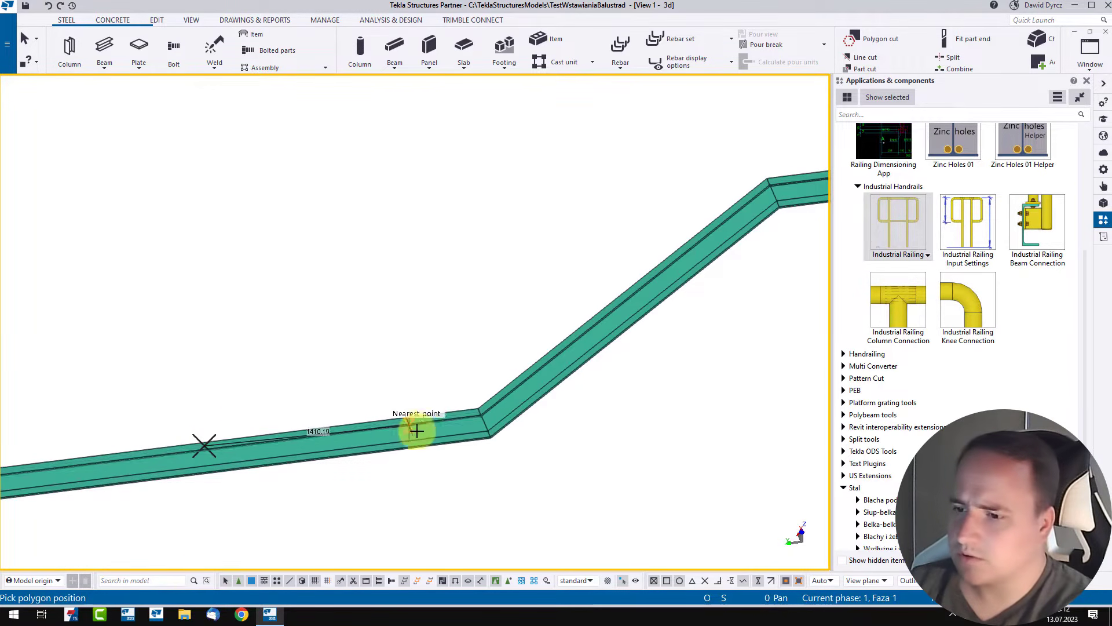
pyautogui.click(475, 410)
# Continue the railing path through the beam's upper bend to the end of the upper horizontal section and create the railing
pyautogui.scroll(-2, 476, 411)
pyautogui.scroll(2, 710, 213)
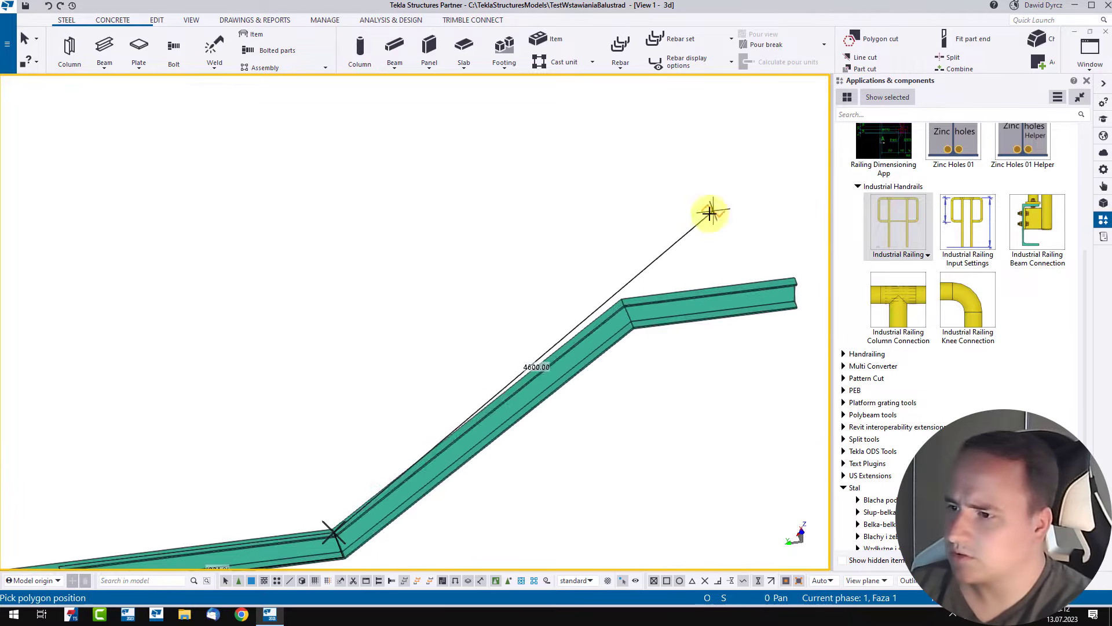
pyautogui.scroll(2, 683, 261)
pyautogui.click(599, 312)
pyautogui.scroll(-3, 526, 315)
pyautogui.scroll(2, 705, 267)
pyautogui.scroll(1, 706, 265)
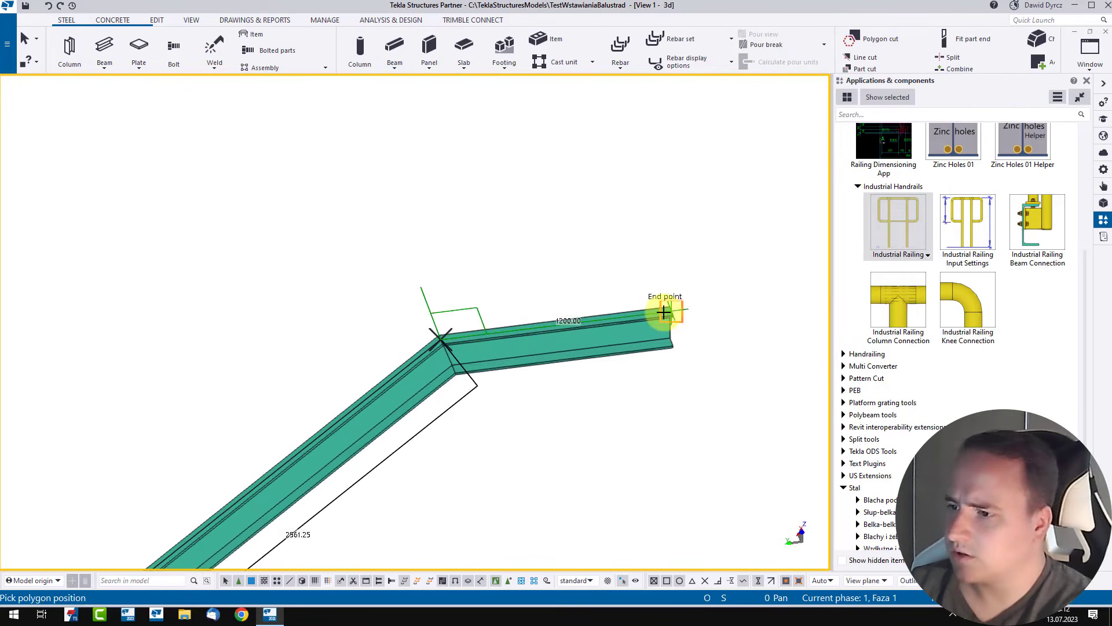
pyautogui.click(667, 318)
pyautogui.middleClick(689, 322)
pyautogui.scroll(-3, 714, 329)
pyautogui.rightClick(745, 282)
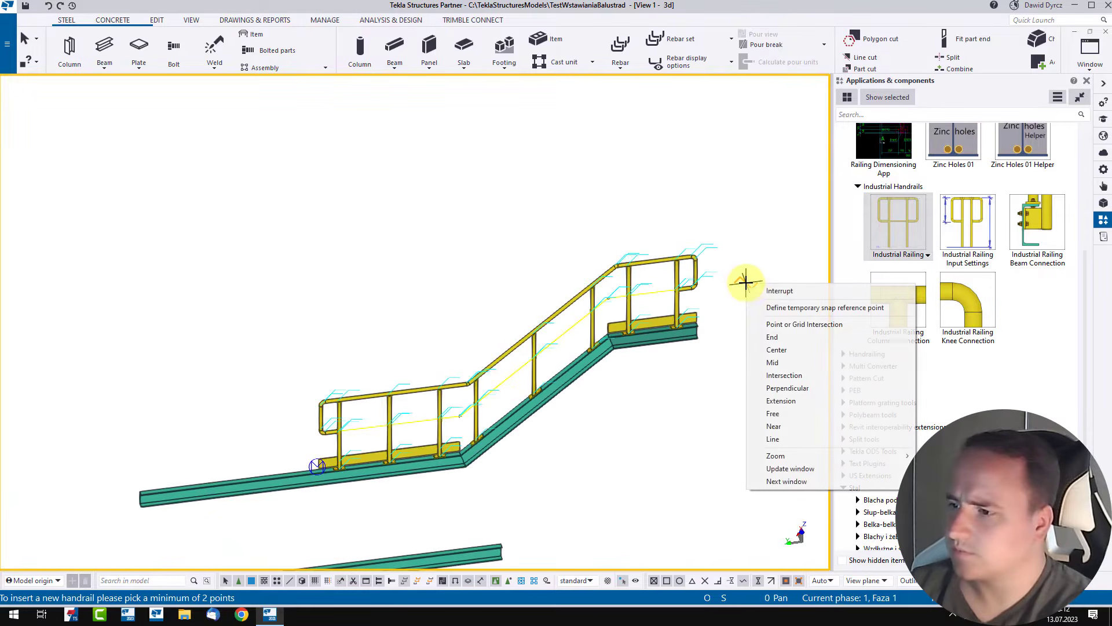
# Select the new railing on the bent stair beam and examine its height dimensions around the upper bend and end
pyautogui.click(779, 290)
pyautogui.scroll(2, 660, 449)
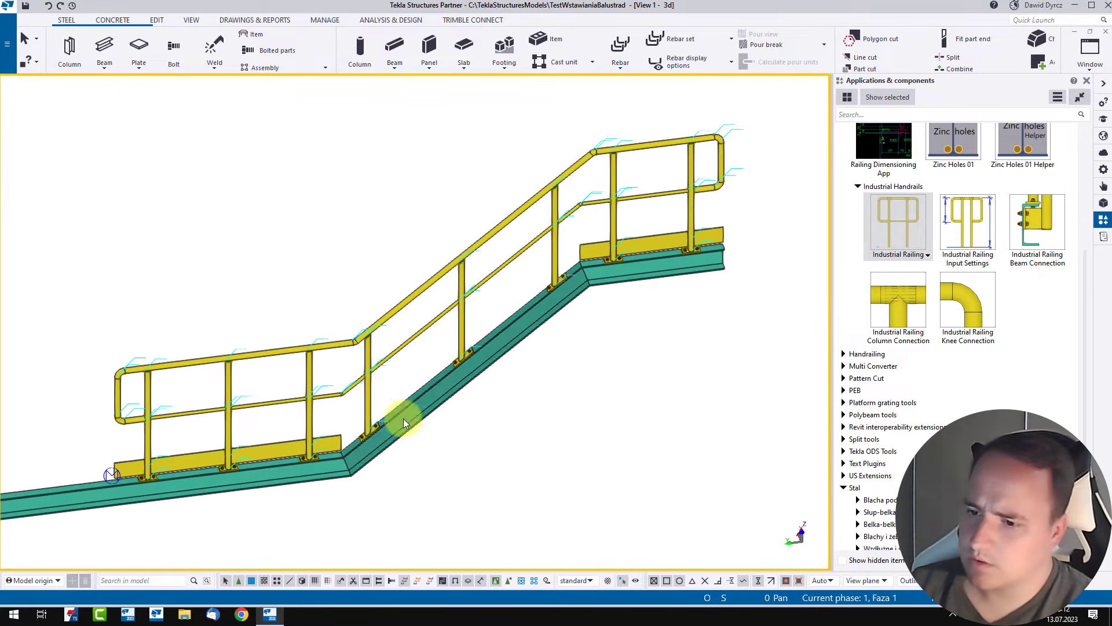
pyautogui.click(380, 395)
pyautogui.scroll(2, 380, 394)
pyautogui.keyDown('ctrl'); pyautogui.moveTo(343, 369); pyautogui.dragTo(402, 472, button='middle'); pyautogui.keyUp('ctrl')
pyautogui.scroll(-2, 409, 469)
pyautogui.scroll(2, 548, 273)
pyautogui.keyDown('ctrl'); pyautogui.moveTo(541, 297); pyautogui.dragTo(487, 290, button='middle'); pyautogui.keyUp('ctrl')
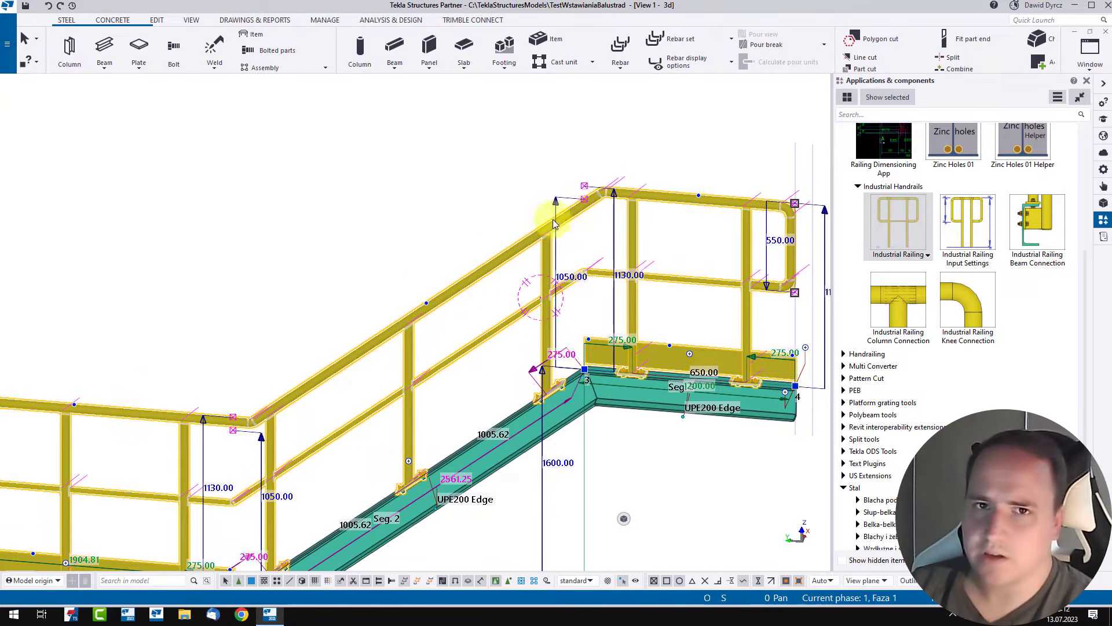
pyautogui.moveTo(568, 288); pyautogui.dragTo(364, 284, button='middle')
pyautogui.scroll(2, 414, 284)
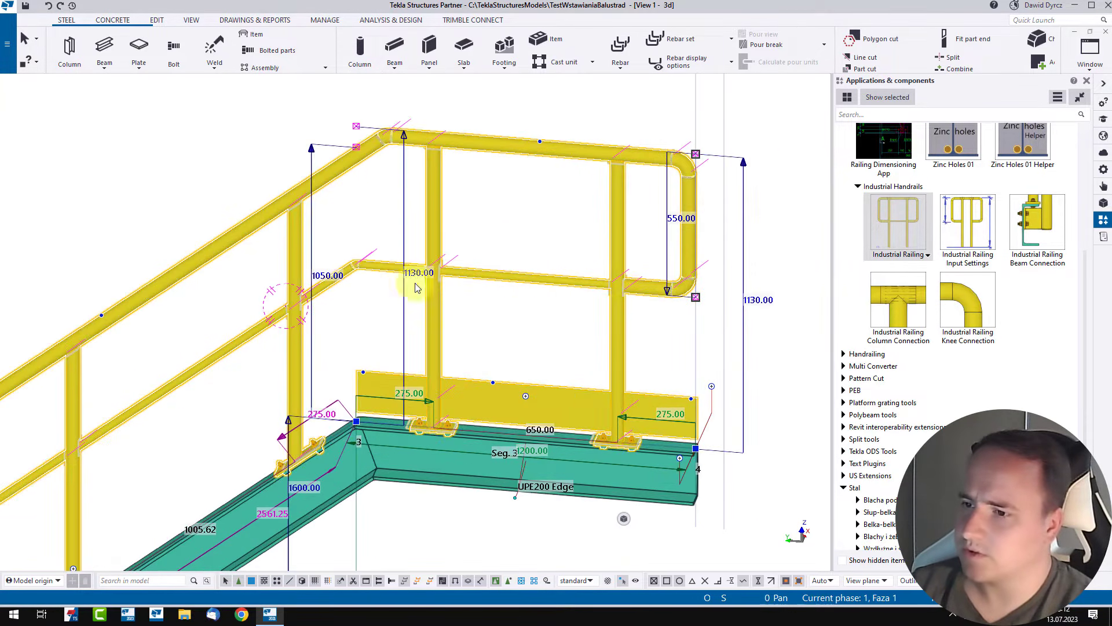
# Stretch the stair segment's railing height at the lower bend to 1500 mm
pyautogui.scroll(-4, 613, 314)
pyautogui.scroll(5, 414, 400)
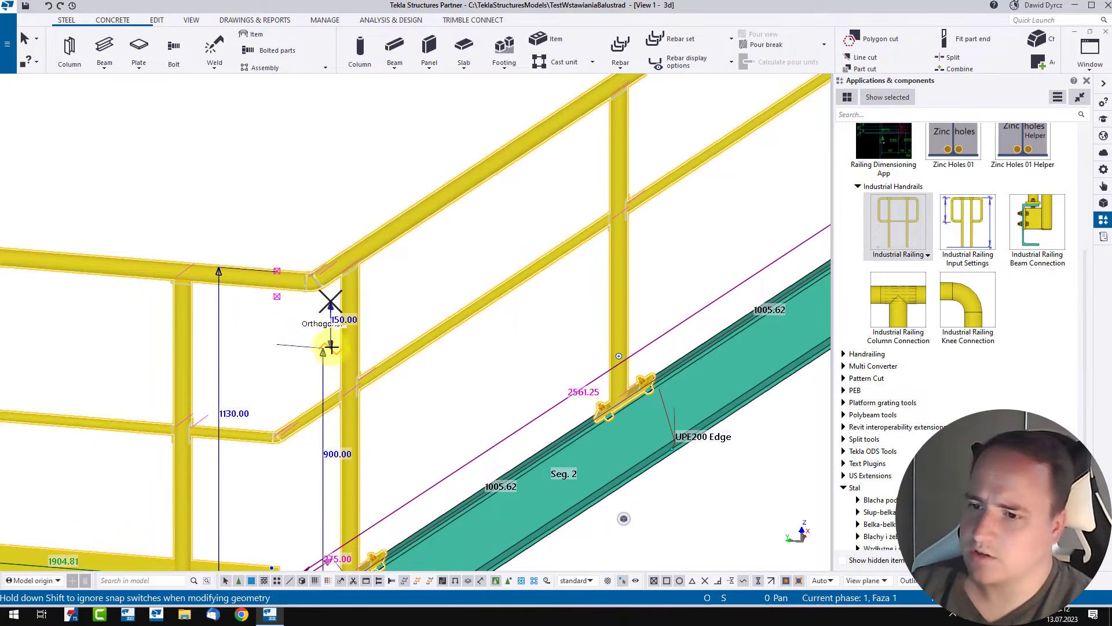
pyautogui.scroll(-4, 327, 338)
pyautogui.moveTo(342, 350); pyautogui.dragTo(340, 268)
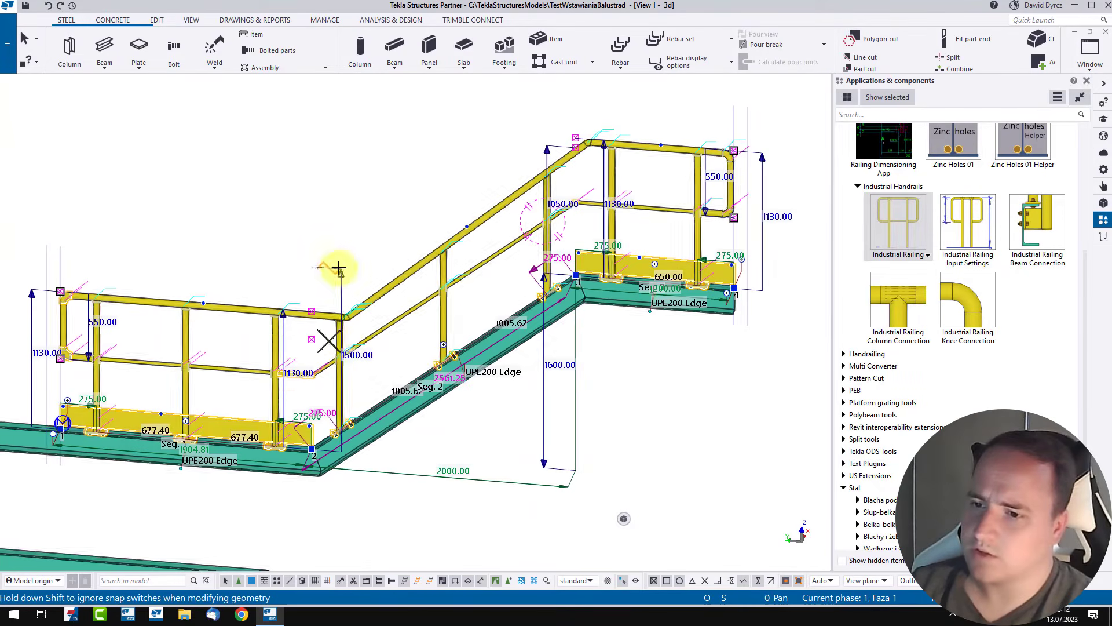
# Set the stair segment's railing height to 1130 mm at both bends, snapping it to the adjoining horizontal segments' height
pyautogui.scroll(2, 549, 155)
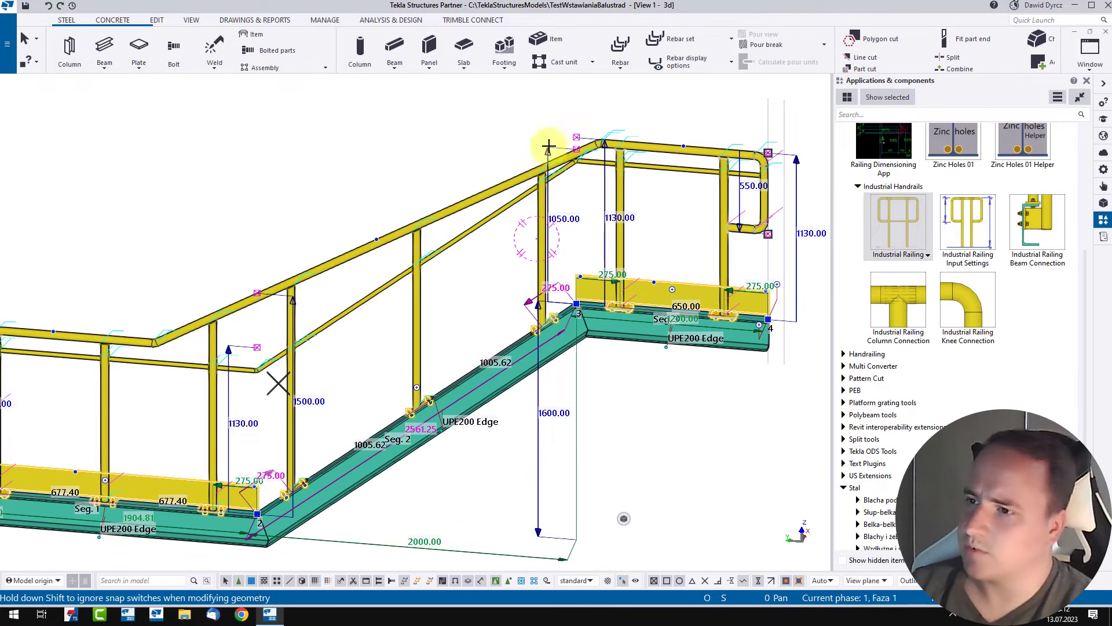
pyautogui.moveTo(548, 146)
pyautogui.mouseDown()
pyautogui.moveTo(550, 115)
pyautogui.moveTo(550, 136)
pyautogui.moveTo(588, 143)
pyautogui.mouseUp()
pyautogui.scroll(2, 539, 144)
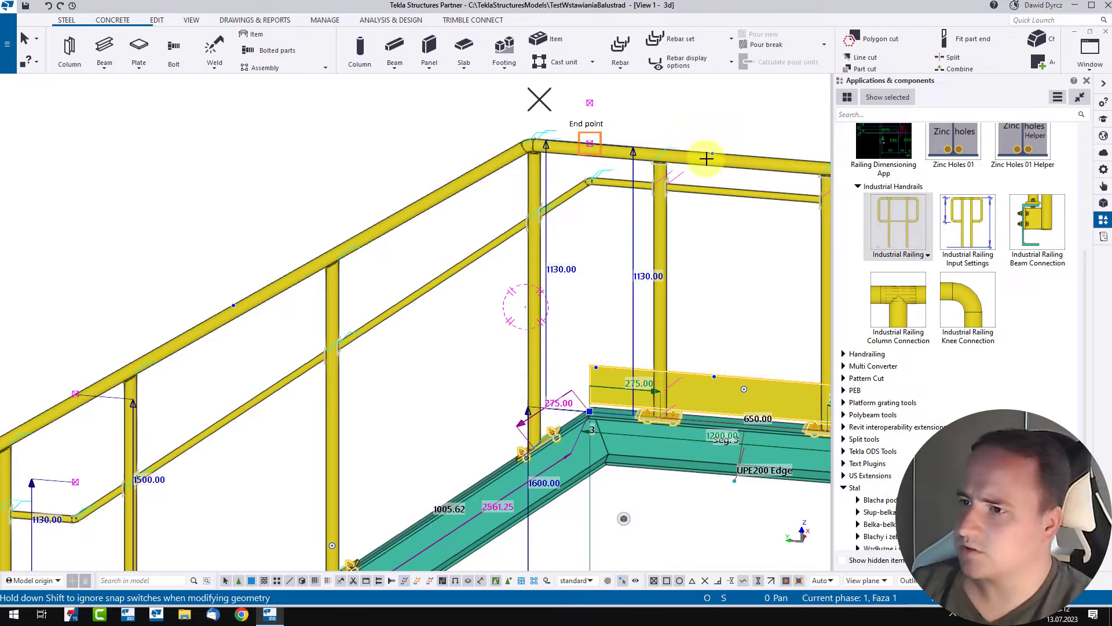
pyautogui.scroll(-3, 678, 129)
pyautogui.scroll(2, 372, 282)
pyautogui.moveTo(468, 233); pyautogui.dragTo(430, 283)
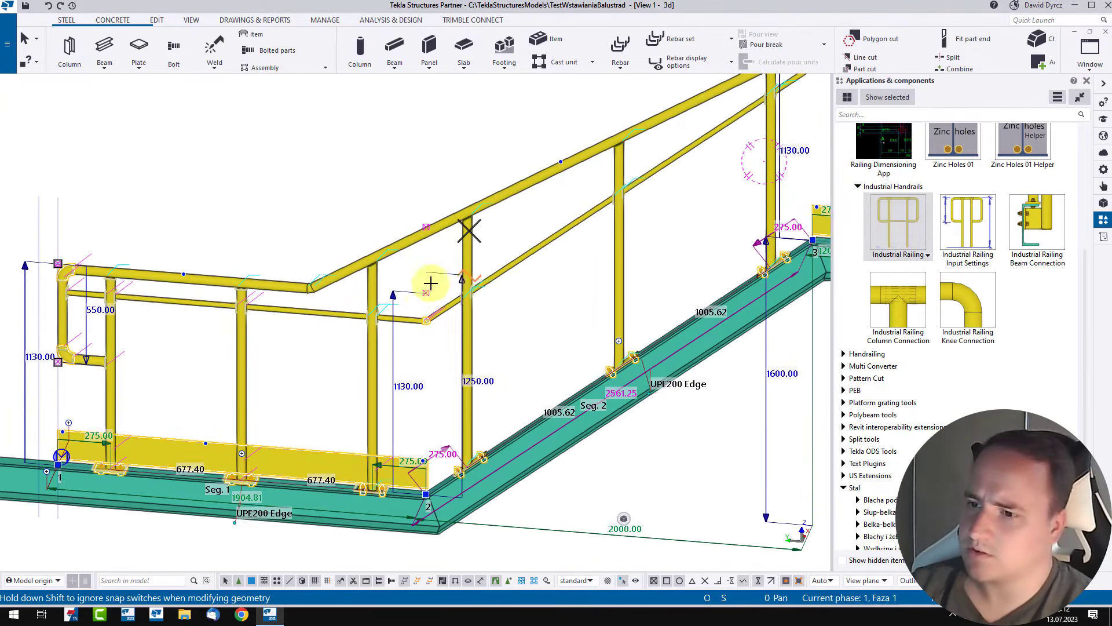
pyautogui.scroll(-4, 405, 341)
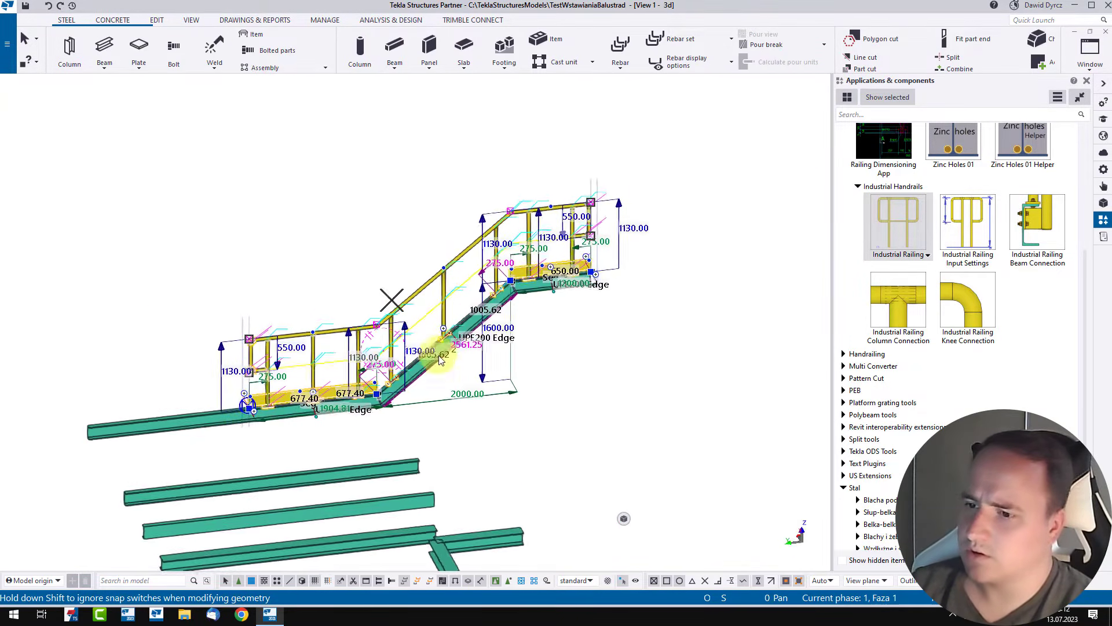
# Open the bent-beam railing's settings for the distances between internal horizontal parts
pyautogui.scroll(3, 440, 359)
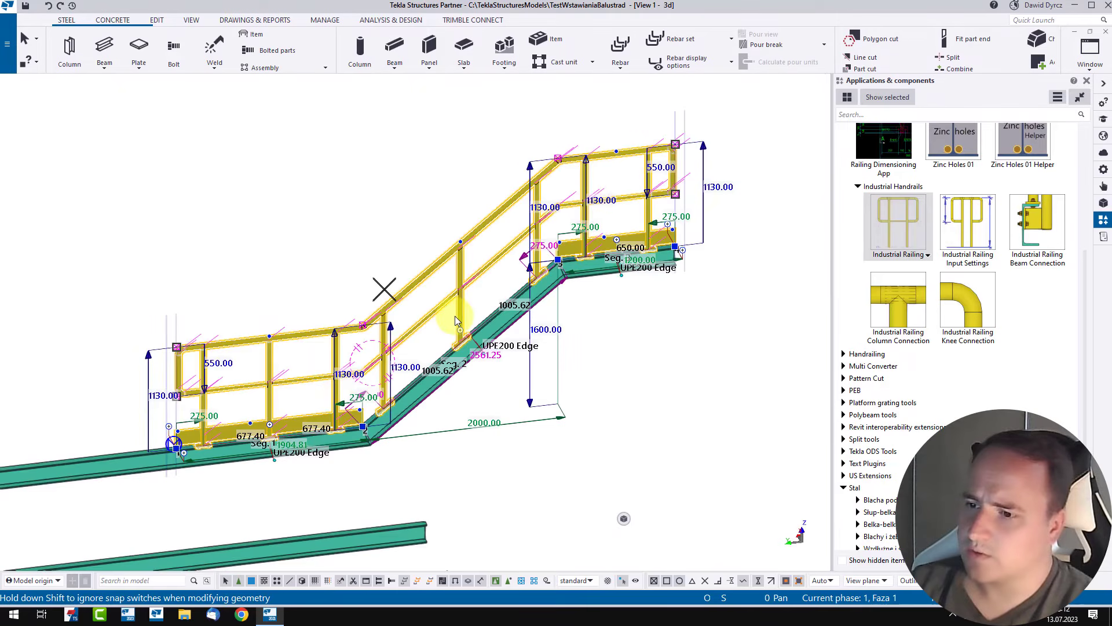
pyautogui.doubleClick(454, 315)
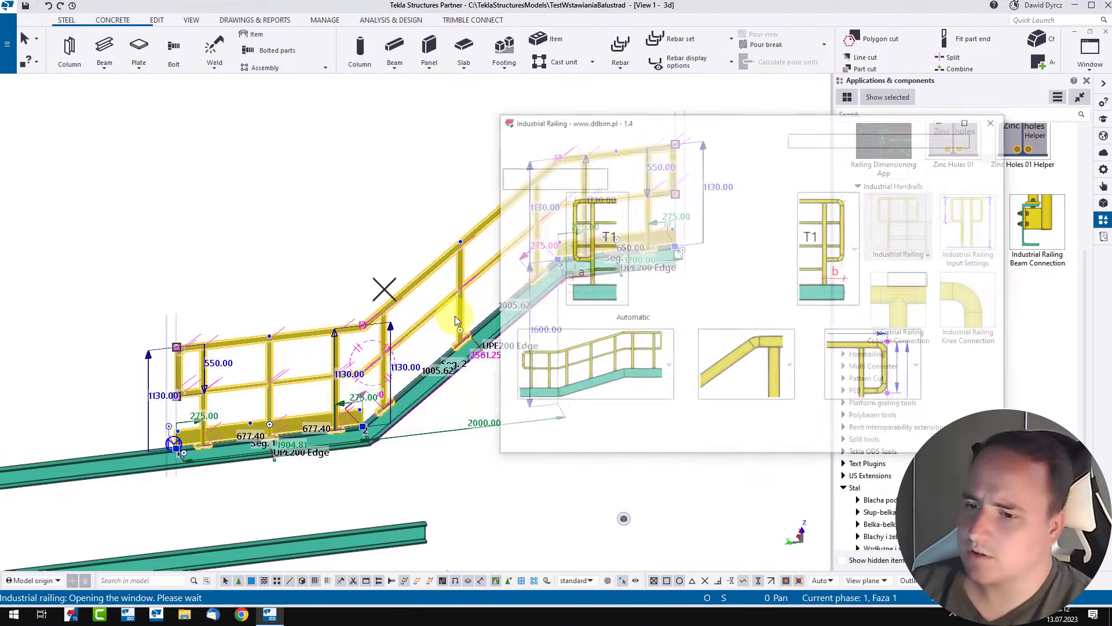
pyautogui.click(597, 158)
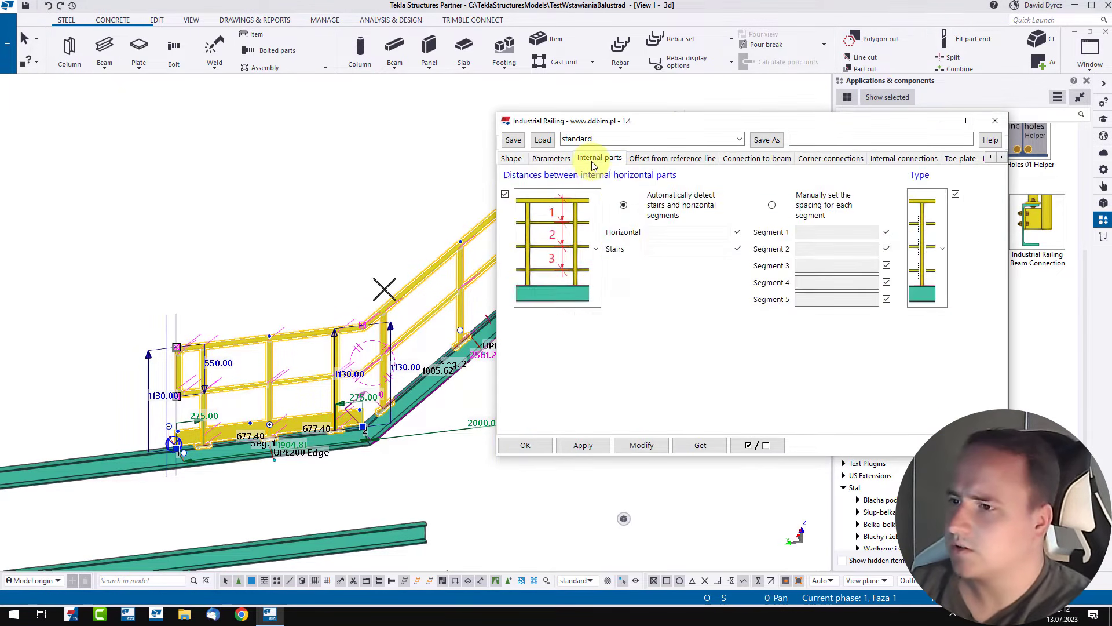
pyautogui.scroll(3, 438, 339)
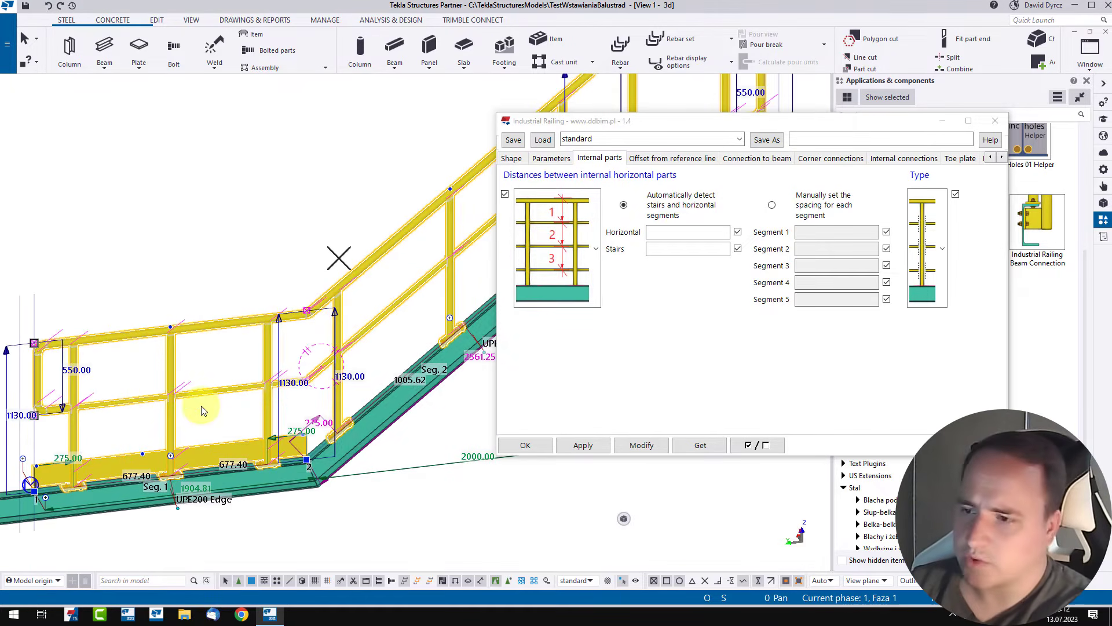
# Modify the railing with internal part distances of 600 mm for horizontal segments and 300 mm for stairs
pyautogui.click(682, 232)
pyautogui.write('600')
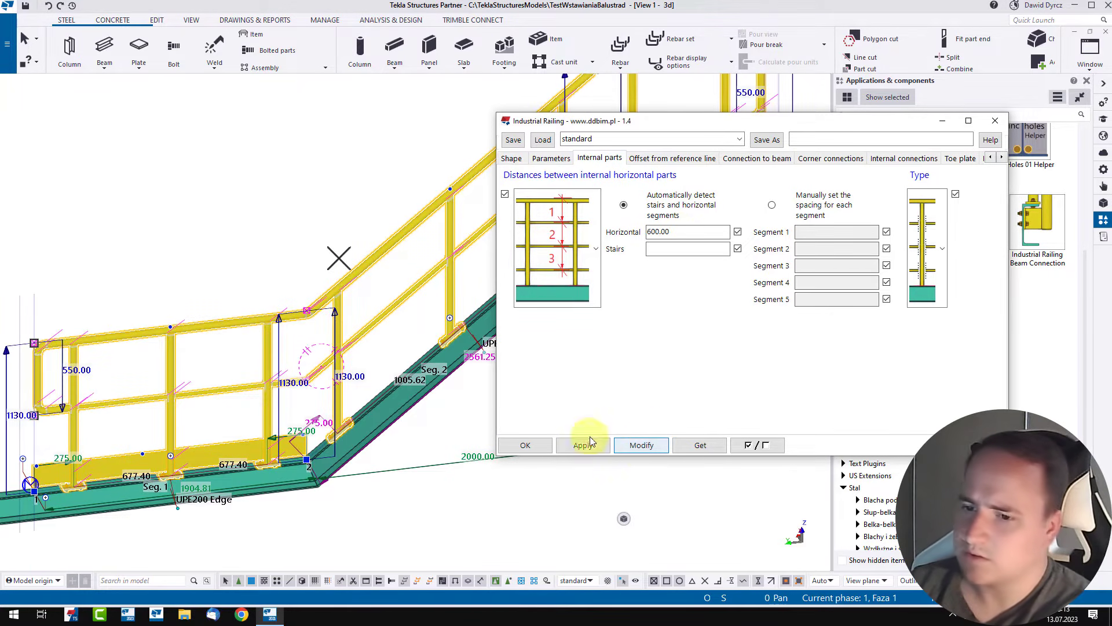
pyautogui.moveTo(104, 430); pyautogui.dragTo(146, 421, button='middle')
pyautogui.click(667, 248)
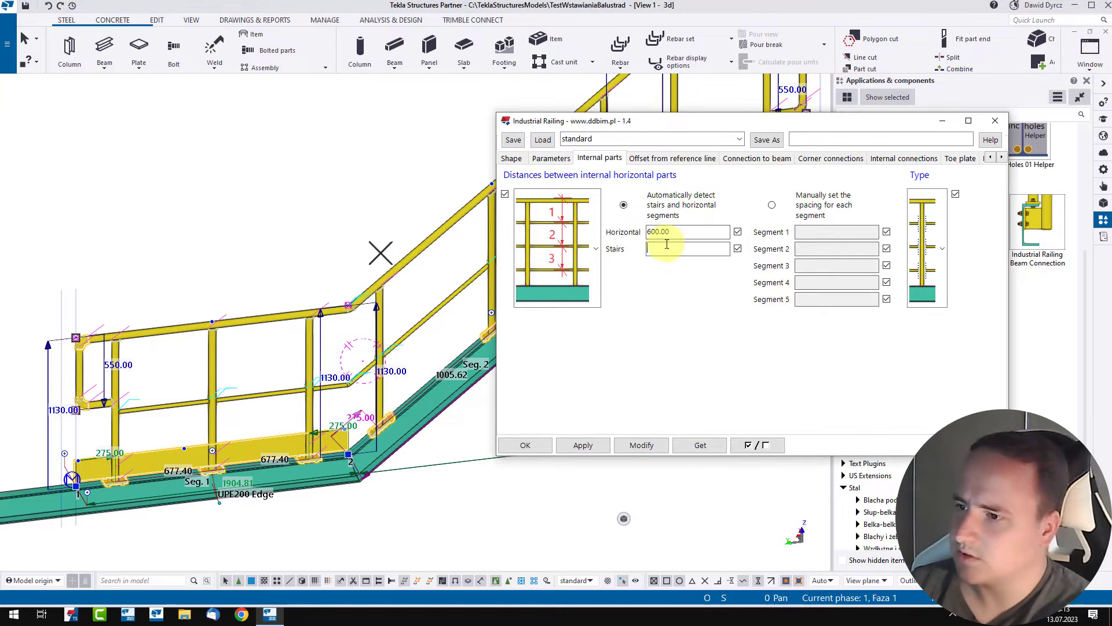
pyautogui.write('300')
pyautogui.moveTo(353, 330); pyautogui.dragTo(74, 392, button='middle')
pyautogui.scroll(-2, 249, 278)
pyautogui.moveTo(251, 289); pyautogui.dragTo(282, 302, button='middle')
# Set the internal part distance for stairs to 400 mm and modify the railing
pyautogui.doubleClick(687, 248)
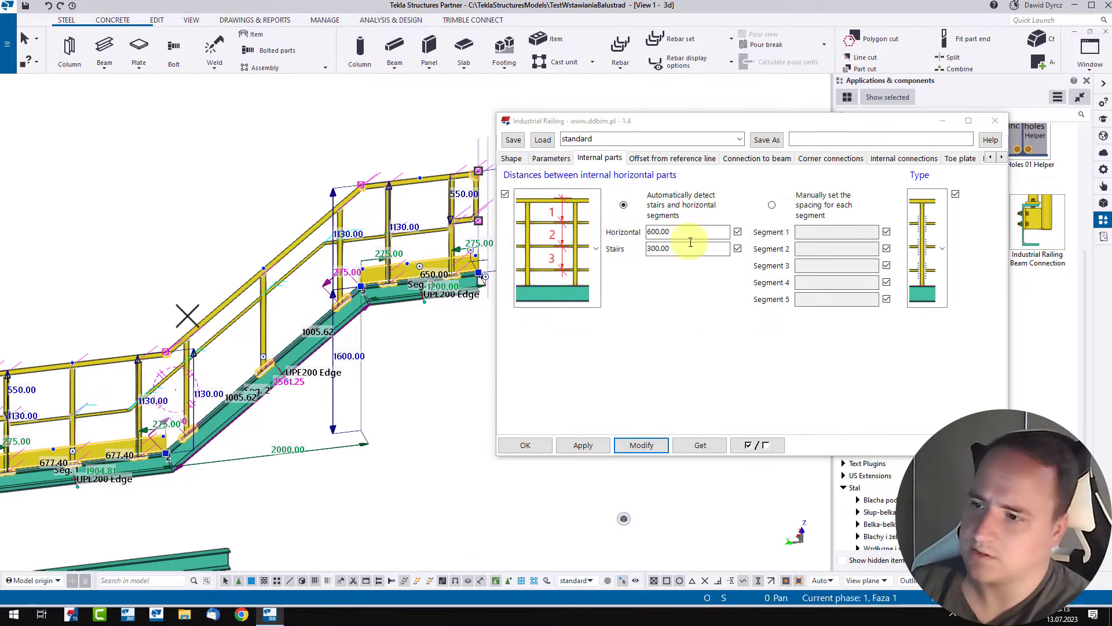
pyautogui.write('400')
pyautogui.click(636, 451)
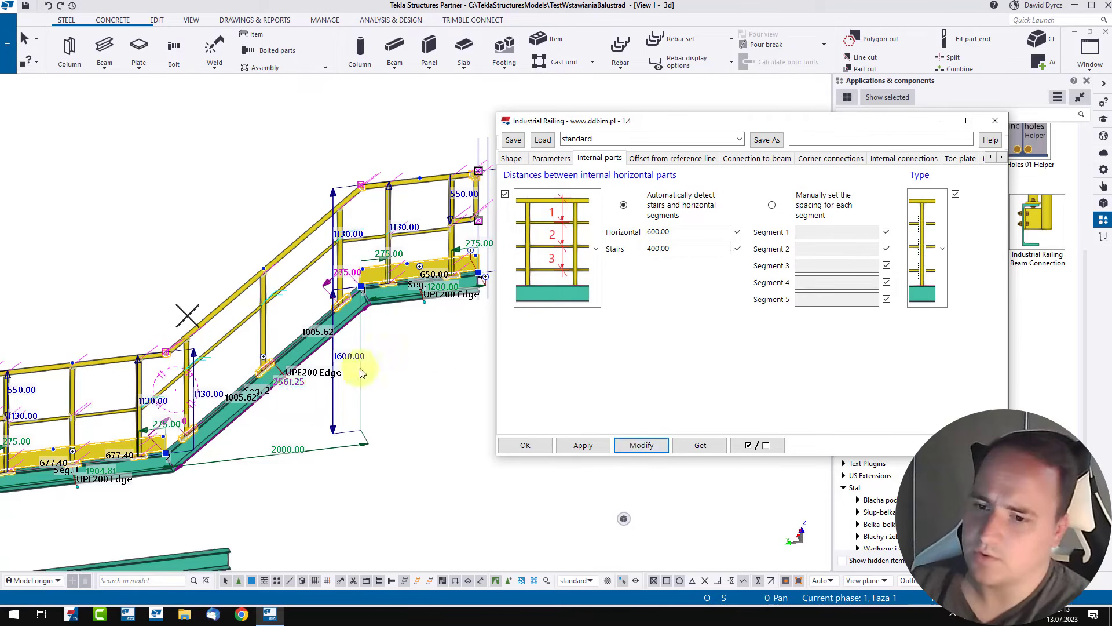
# Clear the horizontal and stairs internal part distances, modify the railing, and view the reference line offset settings
pyautogui.doubleClick(697, 248)
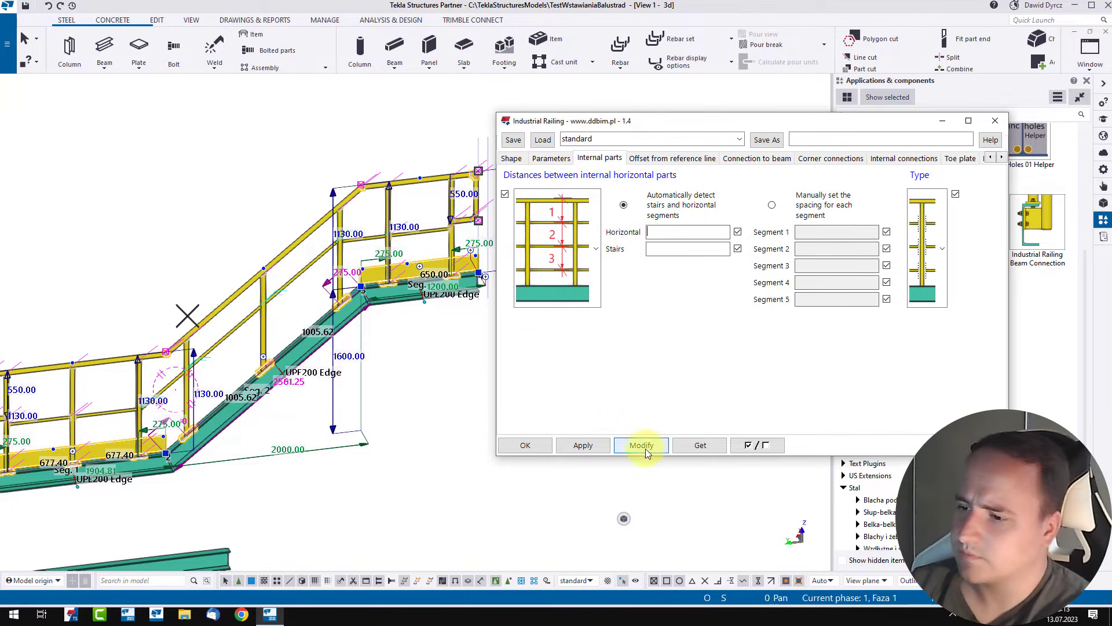
pyautogui.scroll(3, 273, 347)
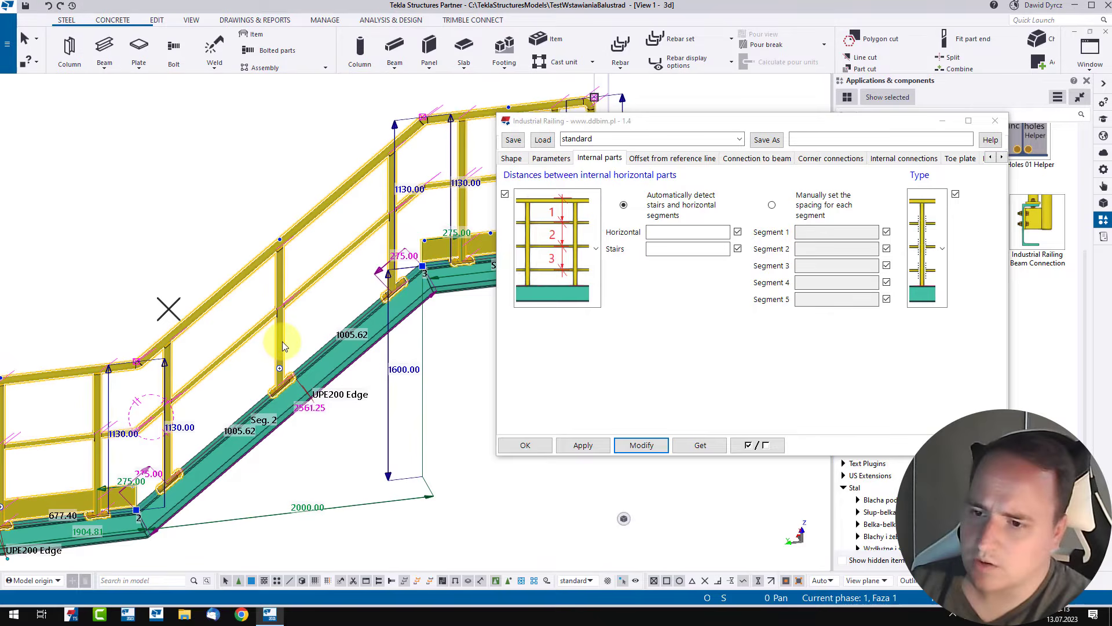
pyautogui.click(684, 160)
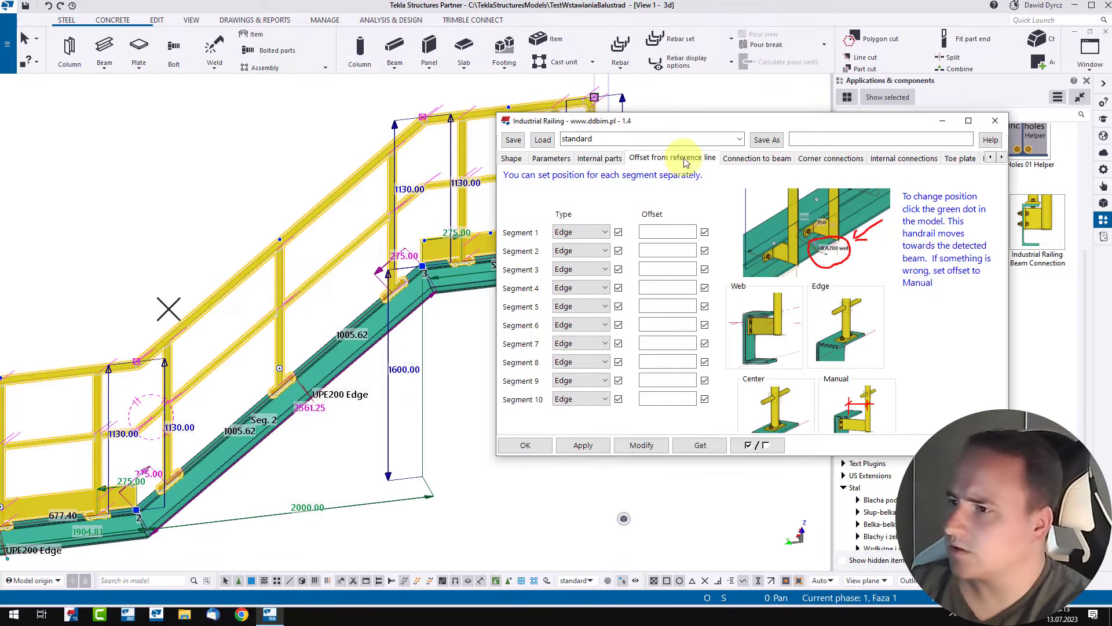
# Enable the toe plate on the railing's stair segment and modify the railing
pyautogui.click(958, 158)
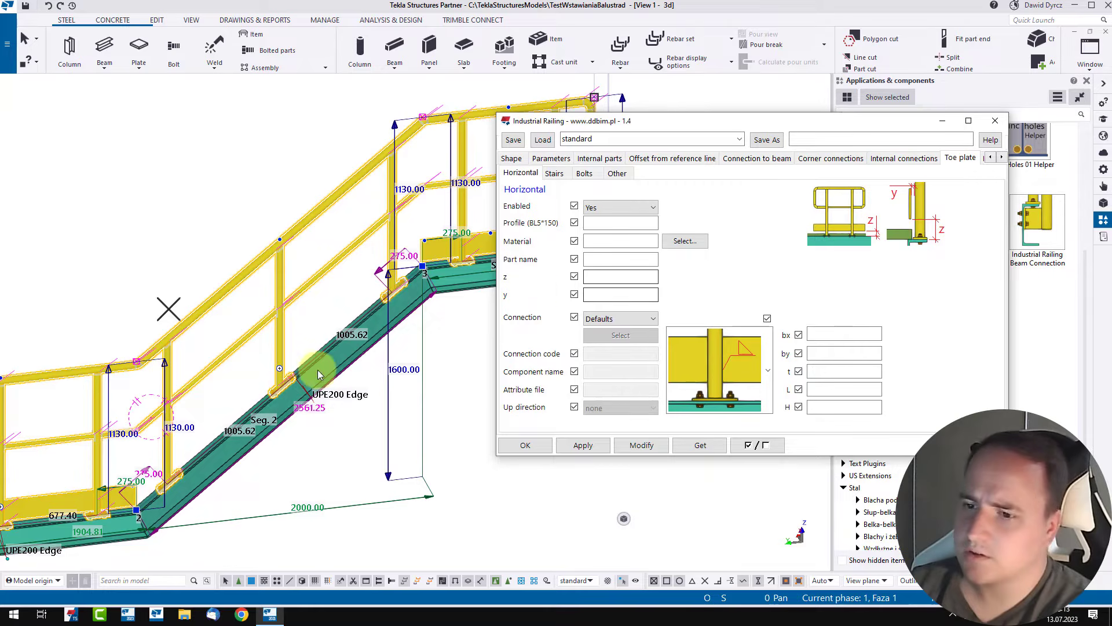
pyautogui.moveTo(200, 427); pyautogui.dragTo(223, 448, button='middle')
pyautogui.scroll(-1, 243, 383)
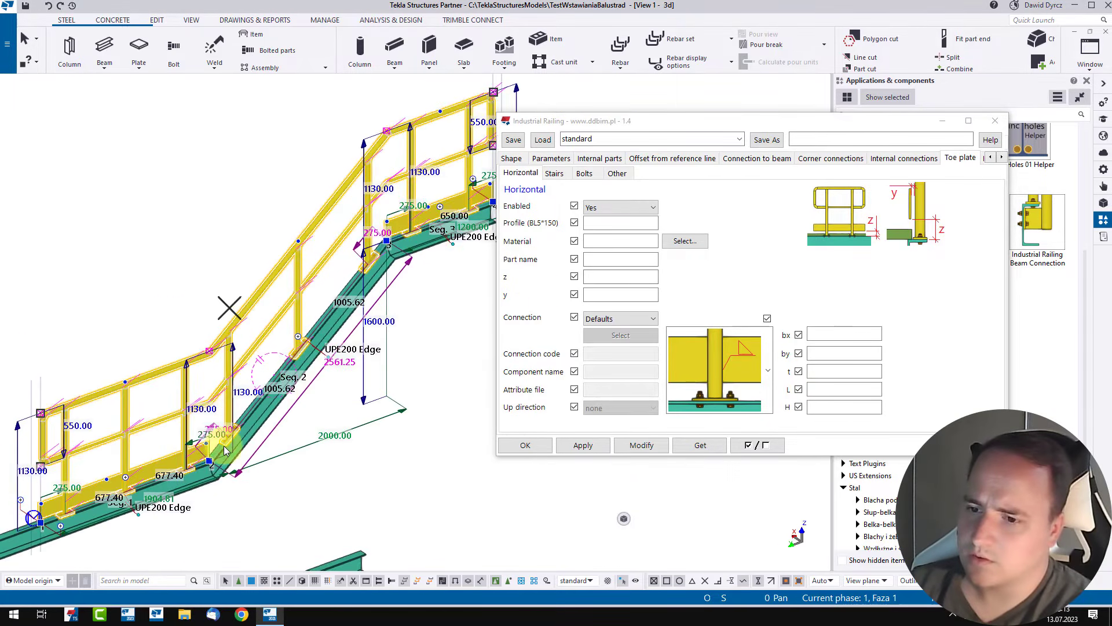
pyautogui.scroll(1, 226, 449)
pyautogui.click(554, 173)
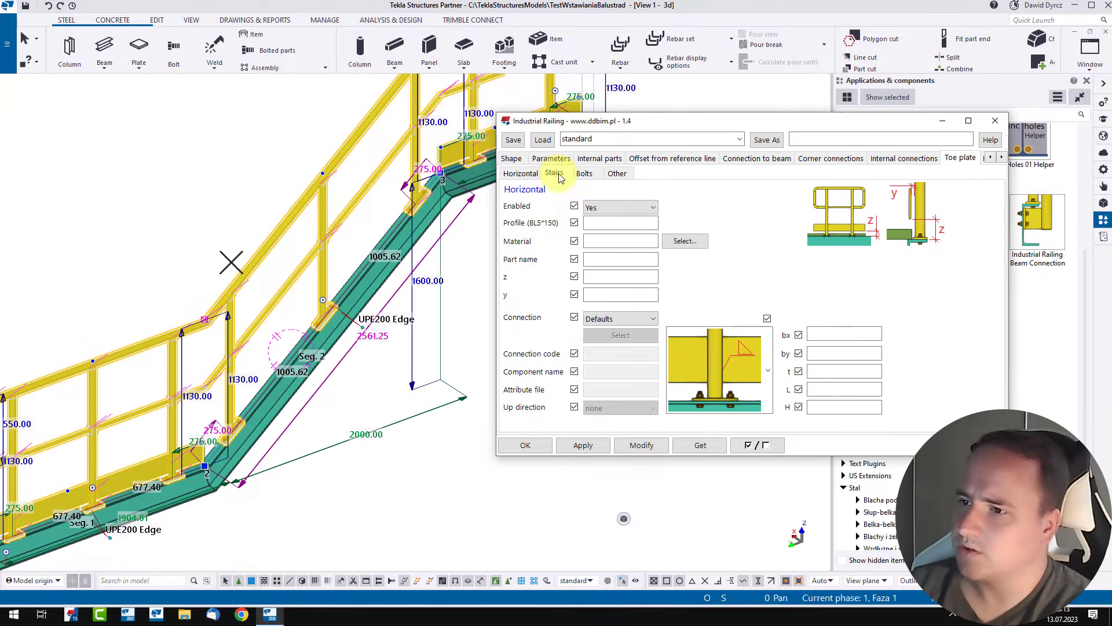
pyautogui.click(603, 208)
pyautogui.click(602, 226)
pyautogui.click(641, 445)
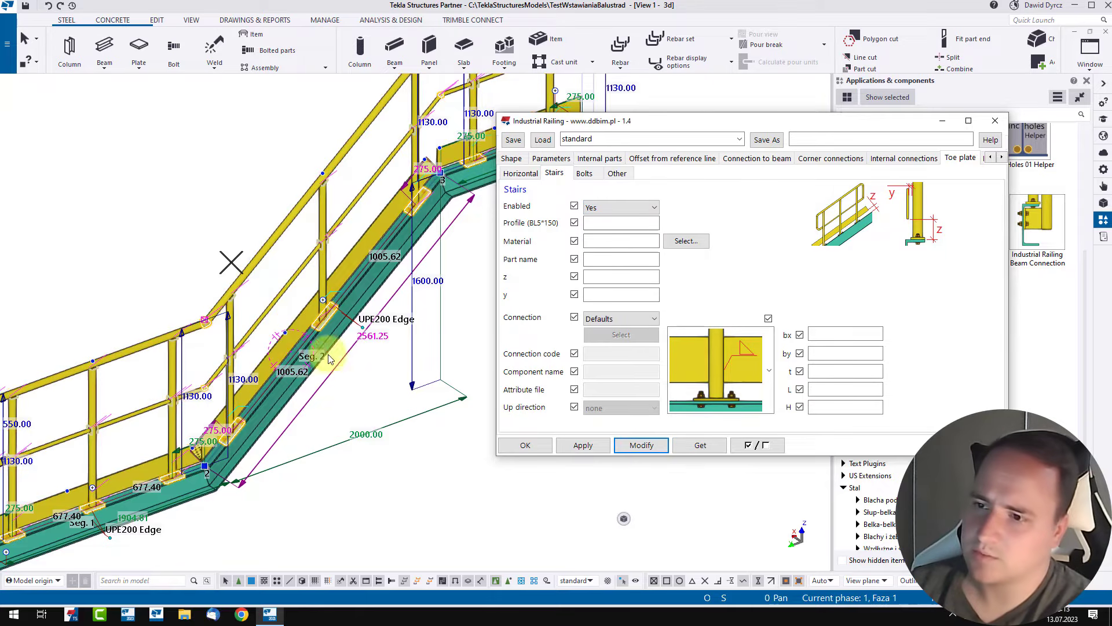
# Disable the stair segment's toe plate, modify the railing, and close its settings
pyautogui.click(648, 207)
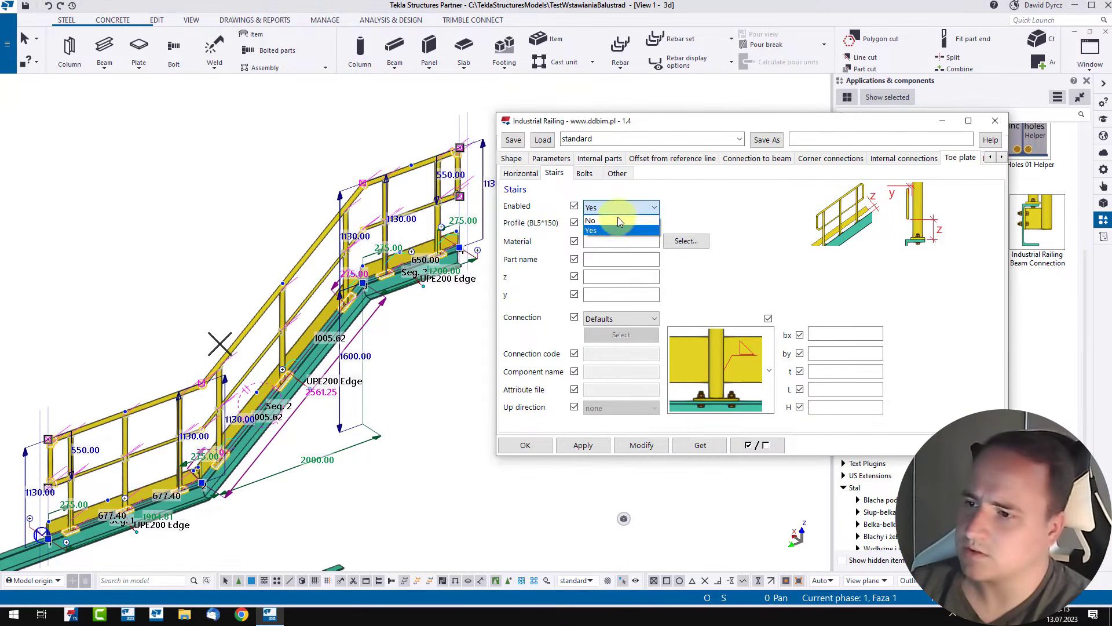
pyautogui.click(602, 226)
pyautogui.click(653, 446)
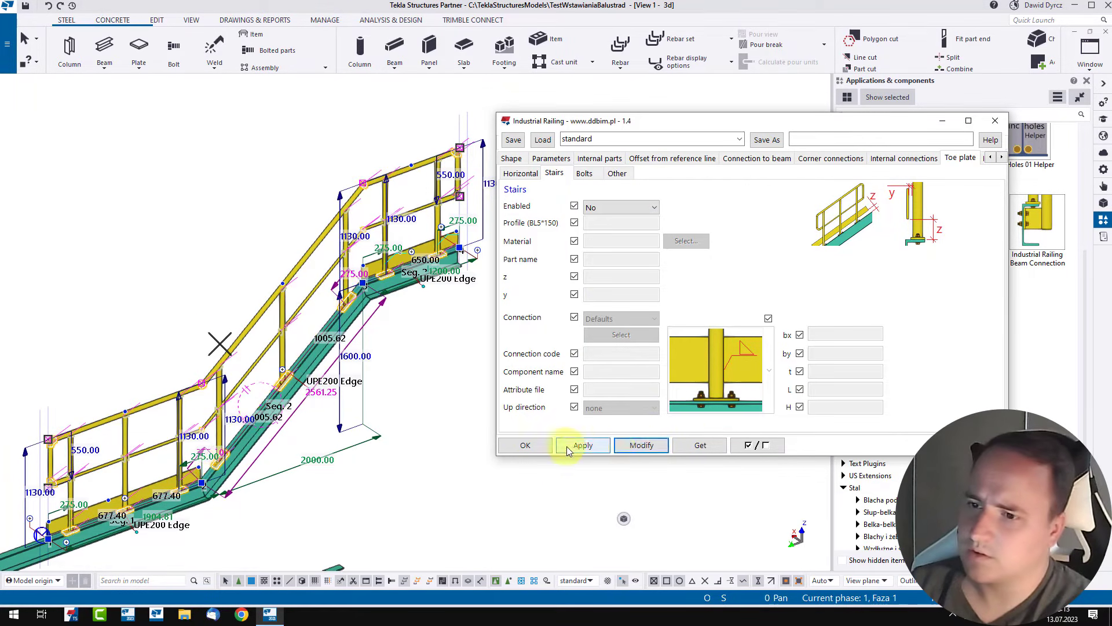
pyautogui.click(433, 373)
# Examine the post base plates and bolts along the beam's horizontal and inclined segments
pyautogui.scroll(4, 123, 522)
pyautogui.moveTo(123, 521); pyautogui.dragTo(249, 454, button='middle')
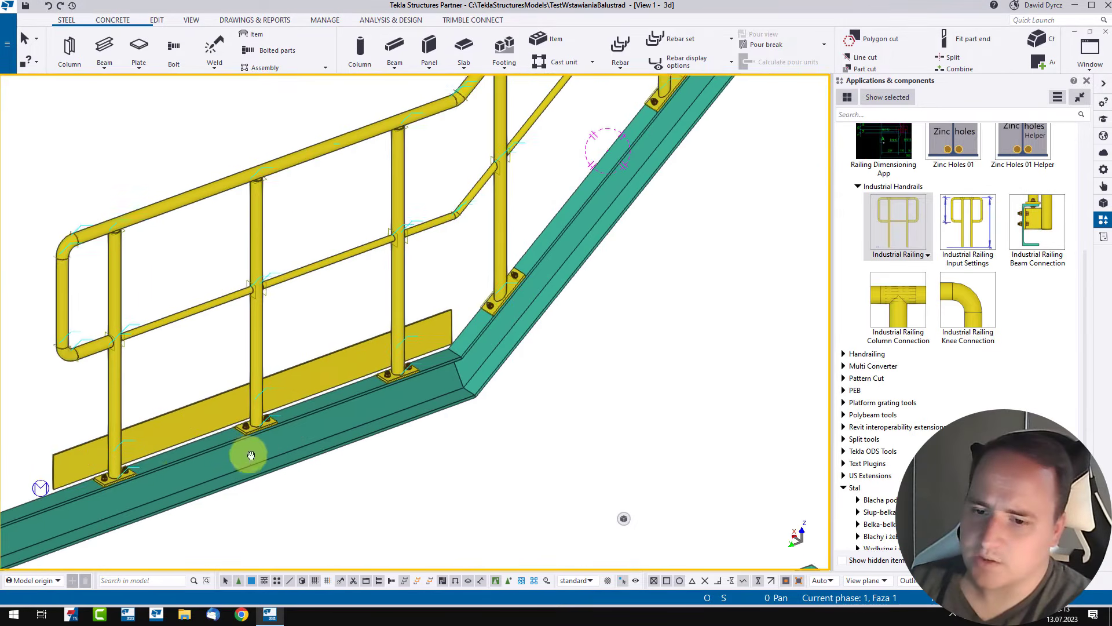
pyautogui.scroll(2, 130, 480)
pyautogui.moveTo(168, 468)
pyautogui.mouseDown(button='middle')
pyautogui.moveTo(213, 463)
pyautogui.moveTo(400, 383)
pyautogui.moveTo(308, 423)
pyautogui.moveTo(256, 417)
pyautogui.moveTo(608, 419)
pyautogui.moveTo(566, 402)
pyautogui.moveTo(398, 401)
pyautogui.mouseUp(button='middle')
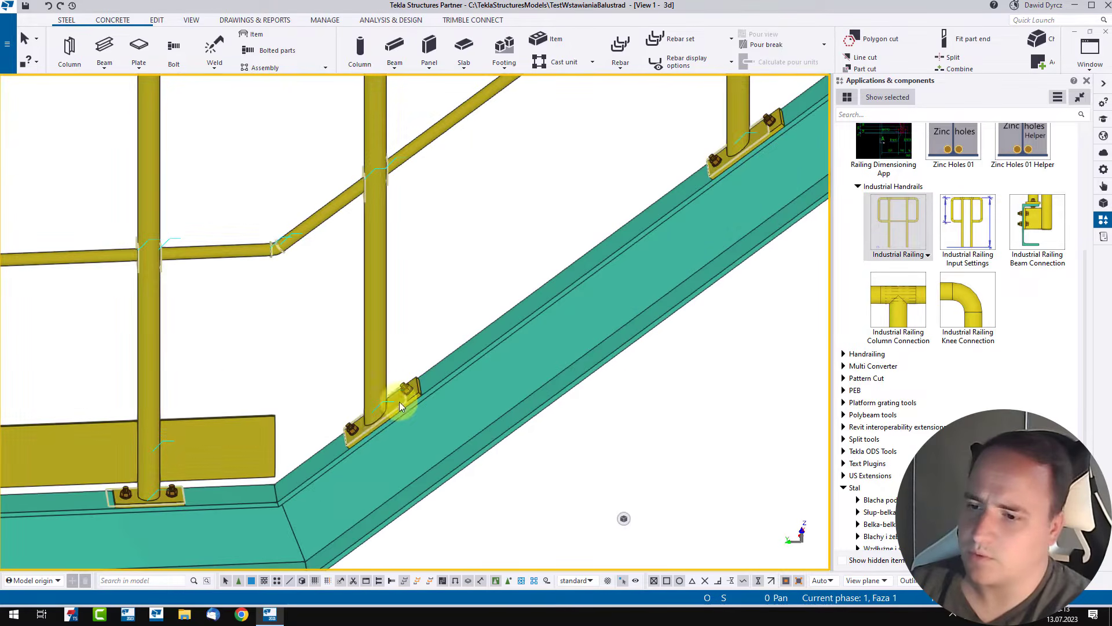
pyautogui.scroll(3, 356, 423)
pyautogui.scroll(-3, 426, 392)
pyautogui.scroll(3, 469, 347)
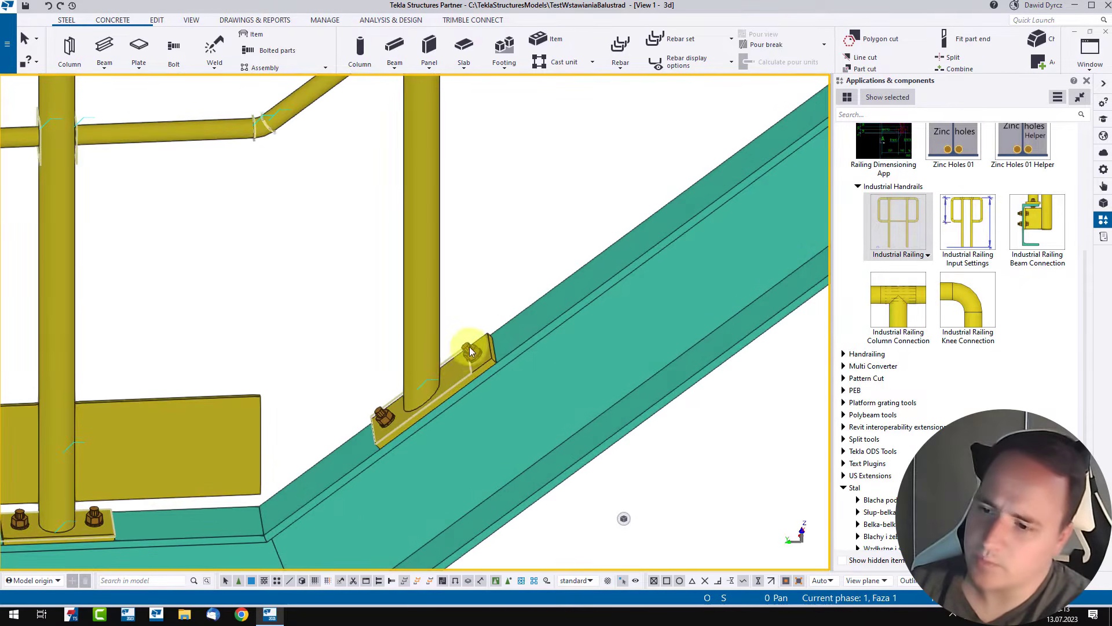
pyautogui.scroll(-5, 475, 357)
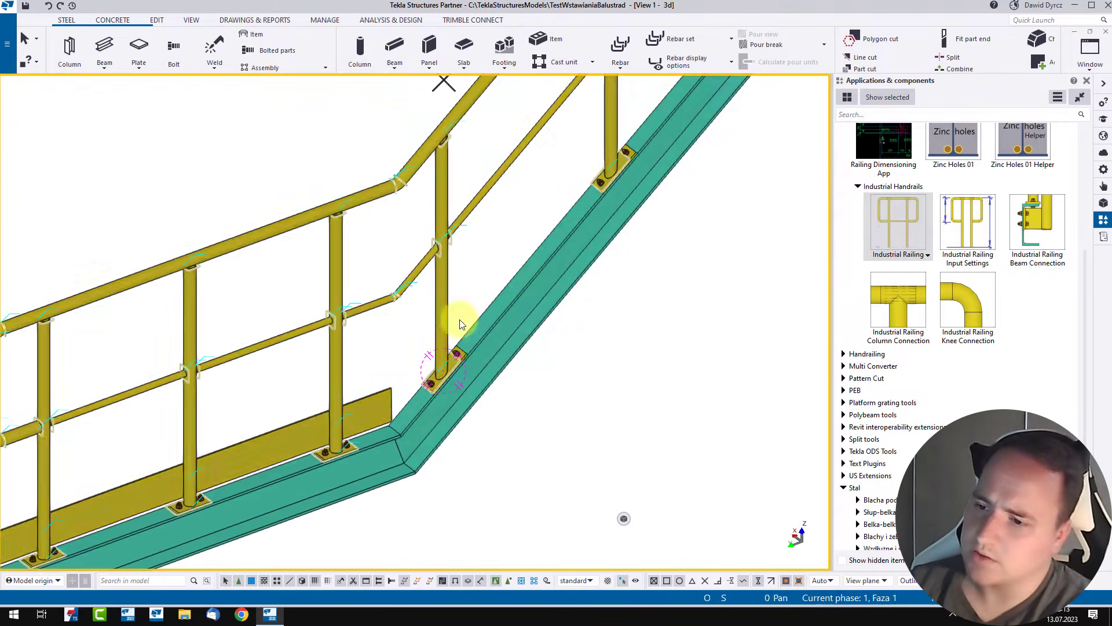
pyautogui.scroll(4, 455, 365)
pyautogui.moveTo(740, 119); pyautogui.dragTo(485, 367, button='middle')
pyautogui.moveTo(670, 211); pyautogui.dragTo(532, 316, button='middle')
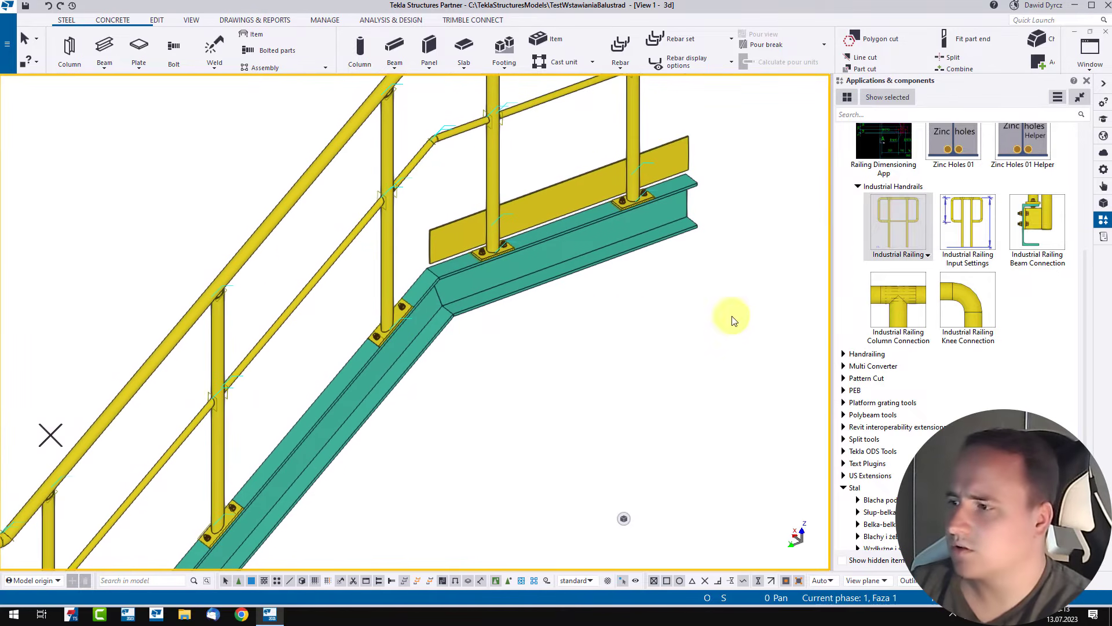
# Open the Industrial Railing Beam Connection settings and review the Type 1 plate parameters for horizontal and stairs segments
pyautogui.rightClick(1038, 225)
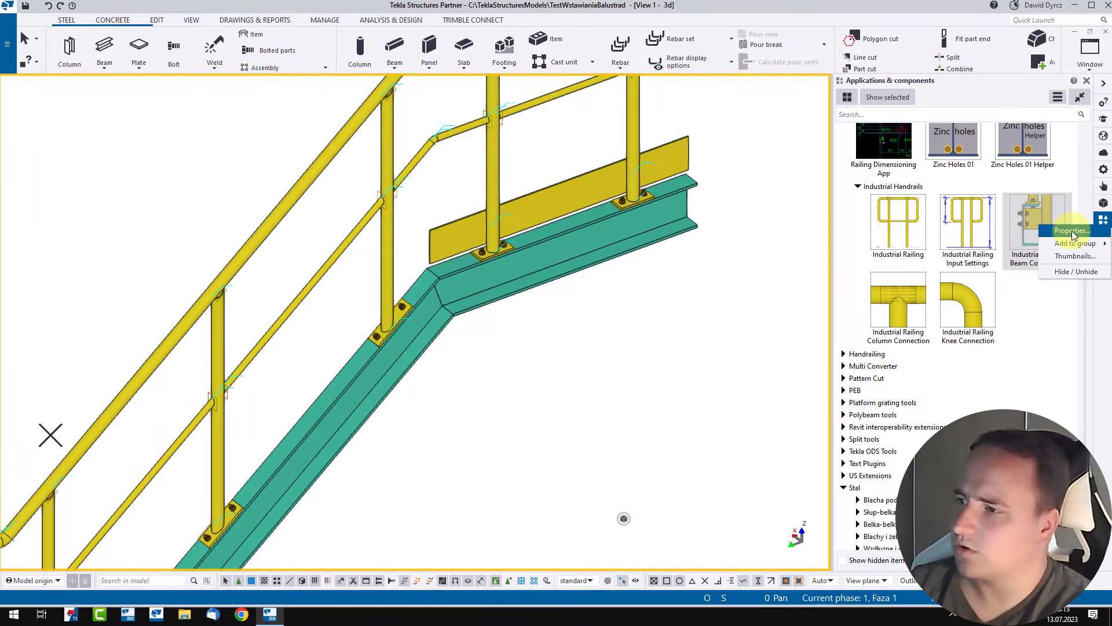
pyautogui.doubleClick(1045, 258)
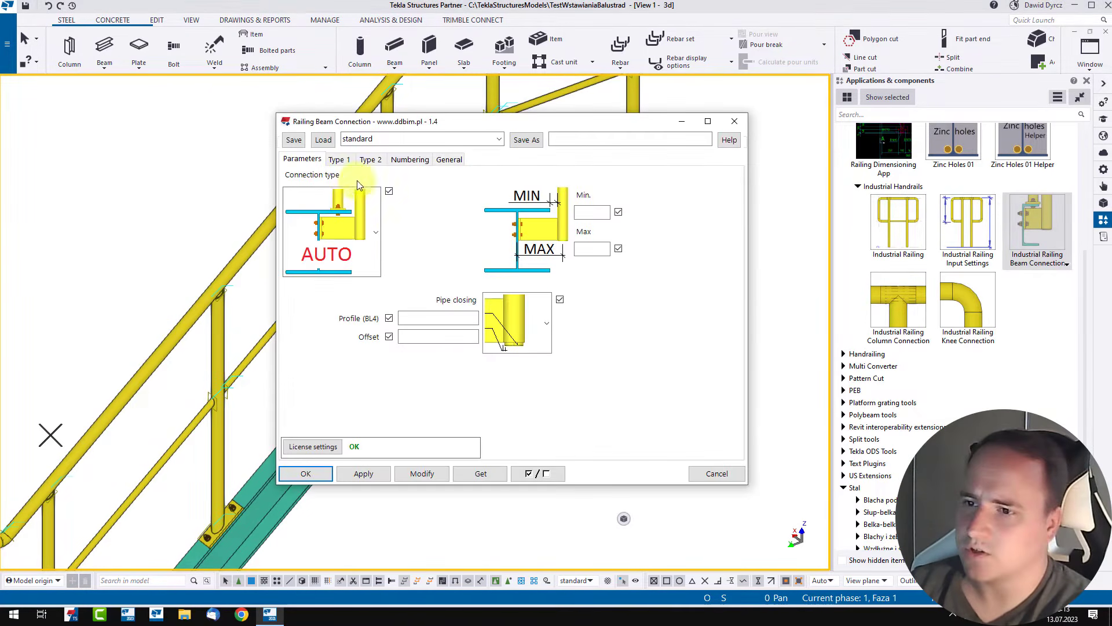
pyautogui.click(351, 177)
pyautogui.click(319, 177)
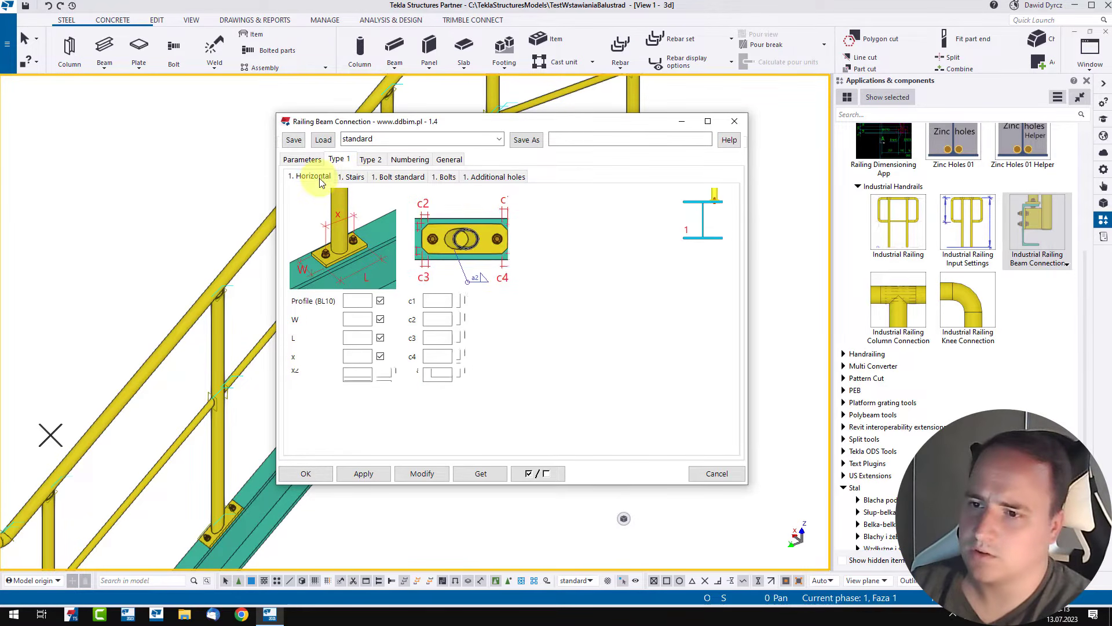
pyautogui.click(353, 177)
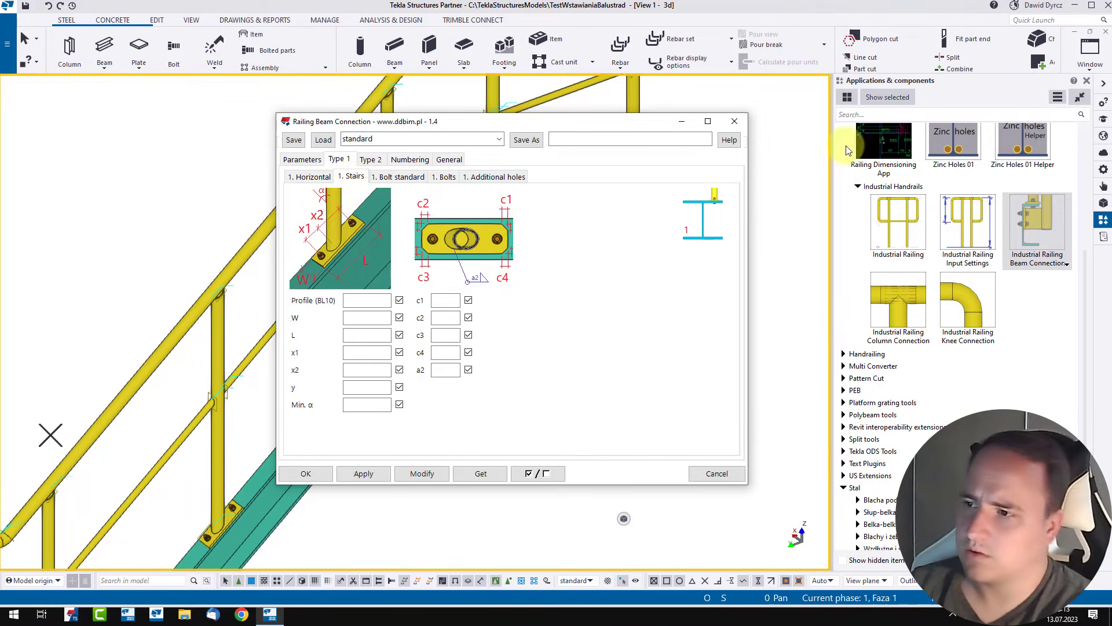
# Close the beam connection settings and insert an industrial railing with one corner, placing two points along the beam and a third off it
pyautogui.click(734, 122)
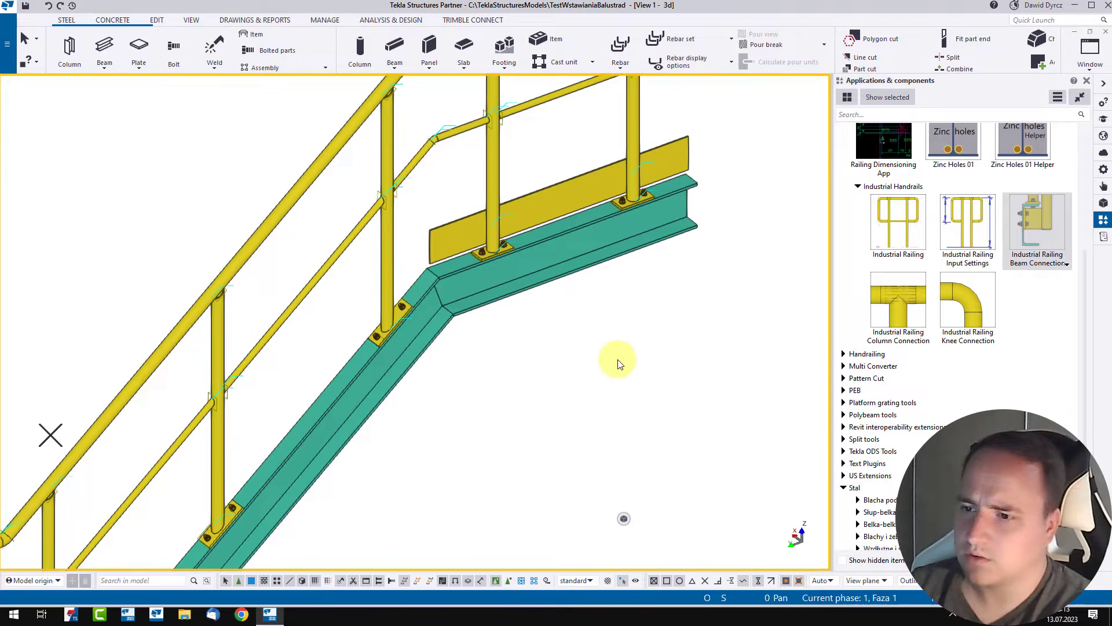
pyautogui.scroll(-5, 617, 360)
pyautogui.scroll(3, 583, 434)
pyautogui.keyDown('ctrl'); pyautogui.moveTo(551, 404); pyautogui.dragTo(727, 354, button='middle'); pyautogui.keyUp('ctrl')
pyautogui.click(877, 239)
pyautogui.moveTo(379, 294); pyautogui.dragTo(374, 368, button='middle')
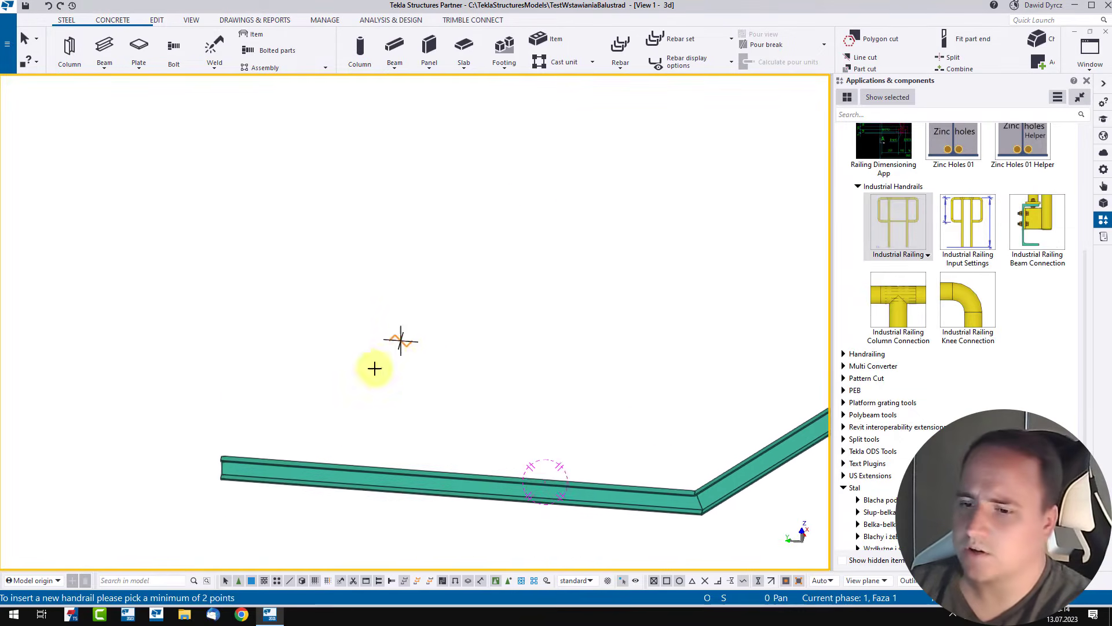
pyautogui.scroll(3, 308, 444)
pyautogui.click(214, 475)
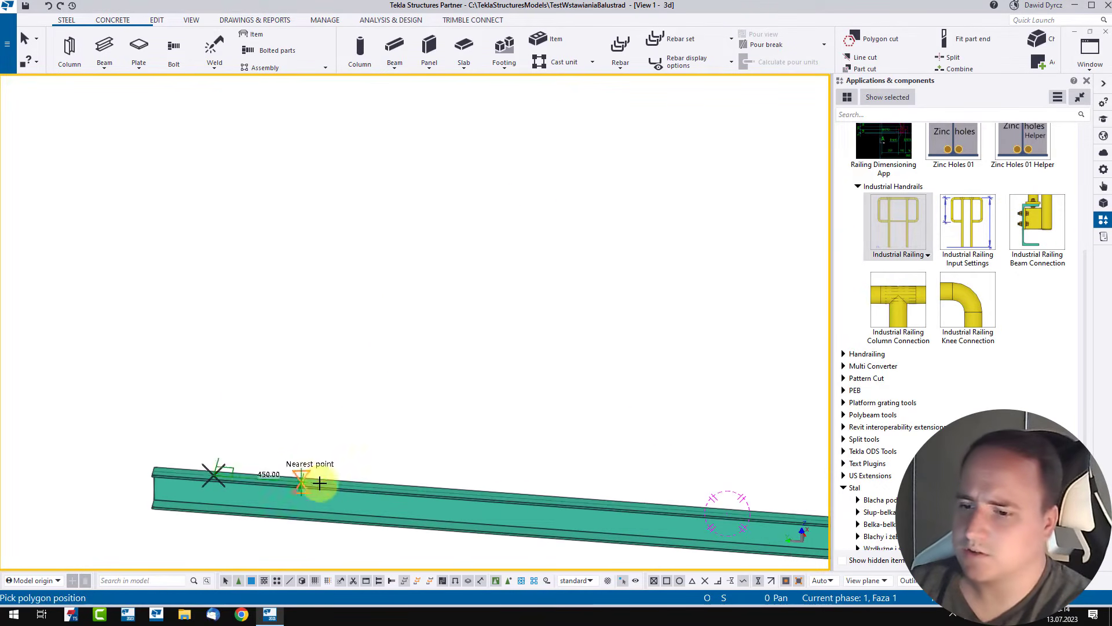
pyautogui.click(468, 495)
pyautogui.click(492, 404)
pyautogui.middleClick(491, 399)
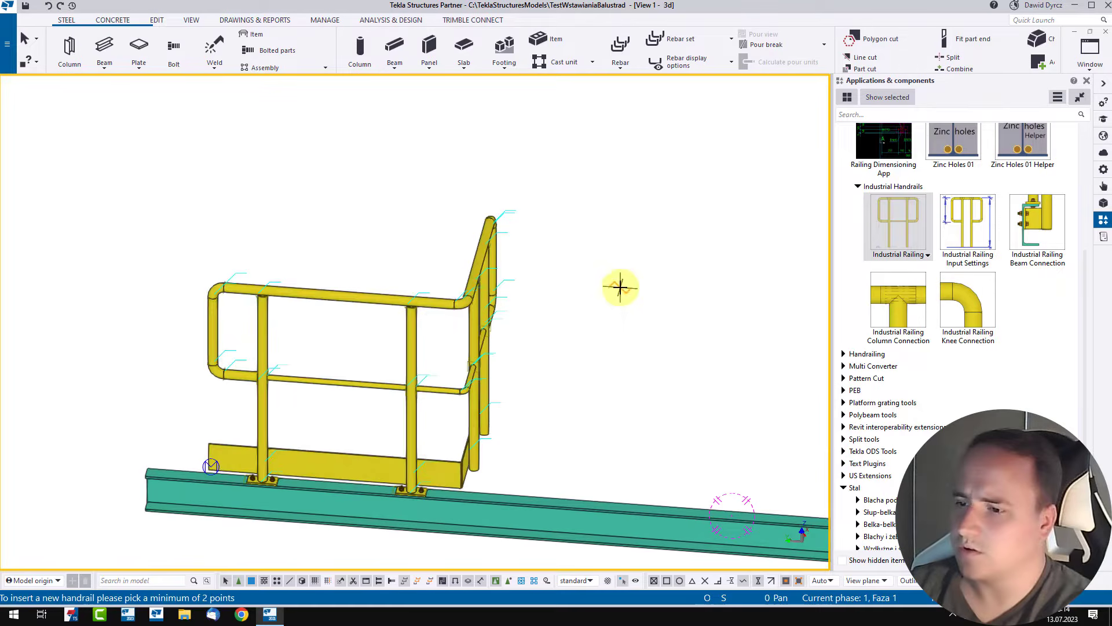
# Select the new railing and turn off direct modification so that only its component control points are shown
pyautogui.click(477, 354)
pyautogui.keyDown('ctrl'); pyautogui.moveTo(477, 353); pyautogui.dragTo(483, 301, button='middle'); pyautogui.keyUp('ctrl')
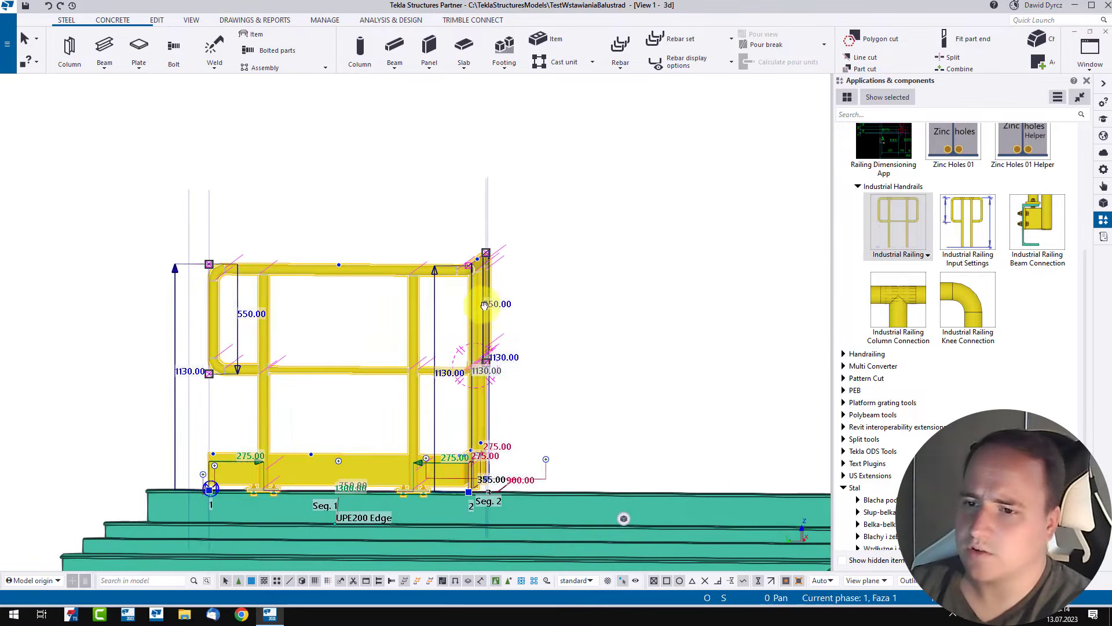
pyautogui.scroll(2, 152, 223)
pyautogui.scroll(-1, 252, 296)
pyautogui.scroll(-1, 253, 301)
pyautogui.scroll(2, 476, 298)
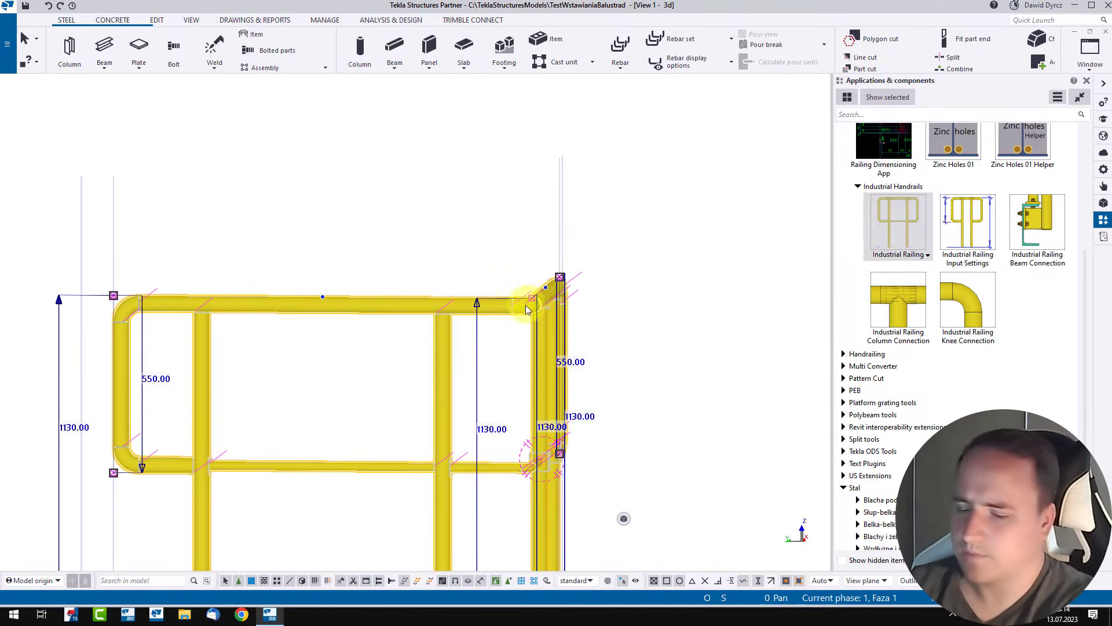
pyautogui.click(622, 581)
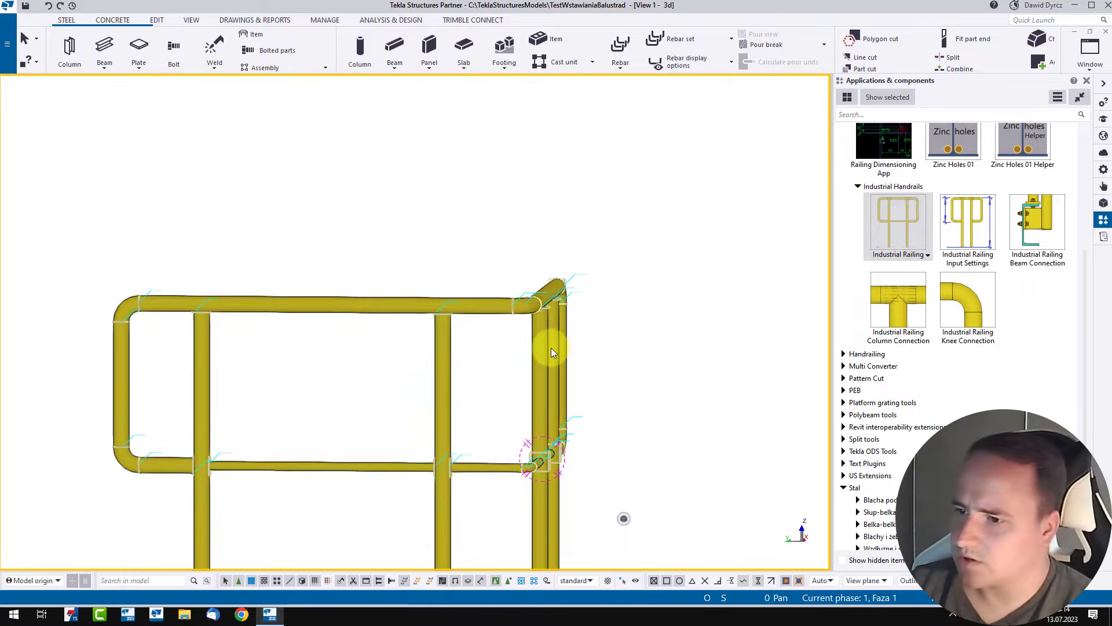
pyautogui.moveTo(550, 346)
pyautogui.mouseDown(button='middle')
pyautogui.moveTo(542, 340)
pyautogui.moveTo(570, 349)
pyautogui.mouseUp(button='middle')
pyautogui.scroll(-5, 617, 391)
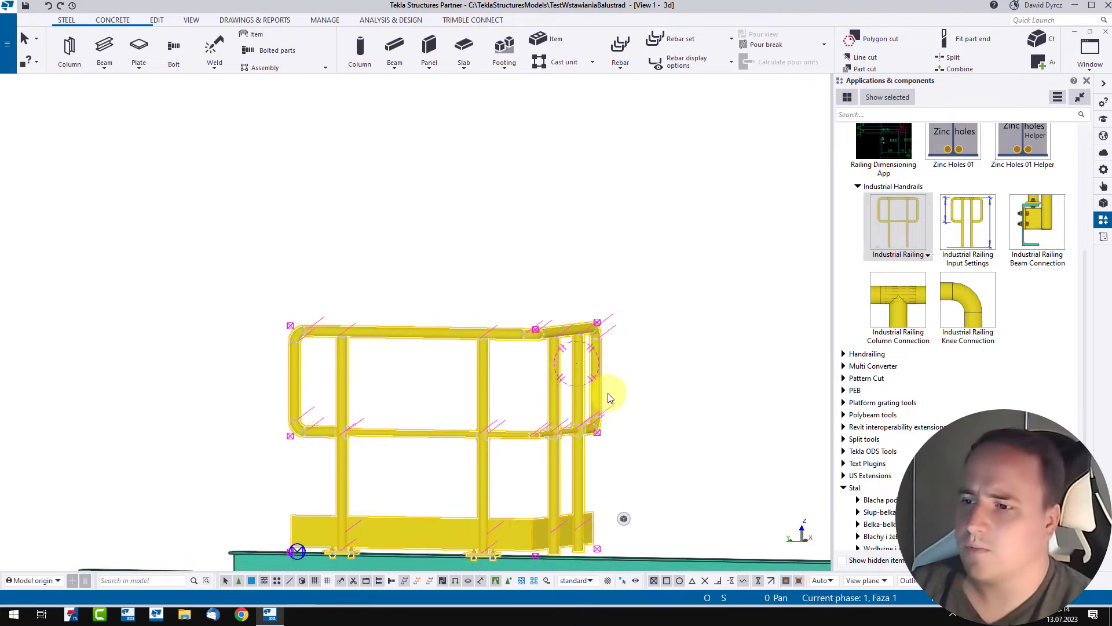
pyautogui.scroll(3, 611, 370)
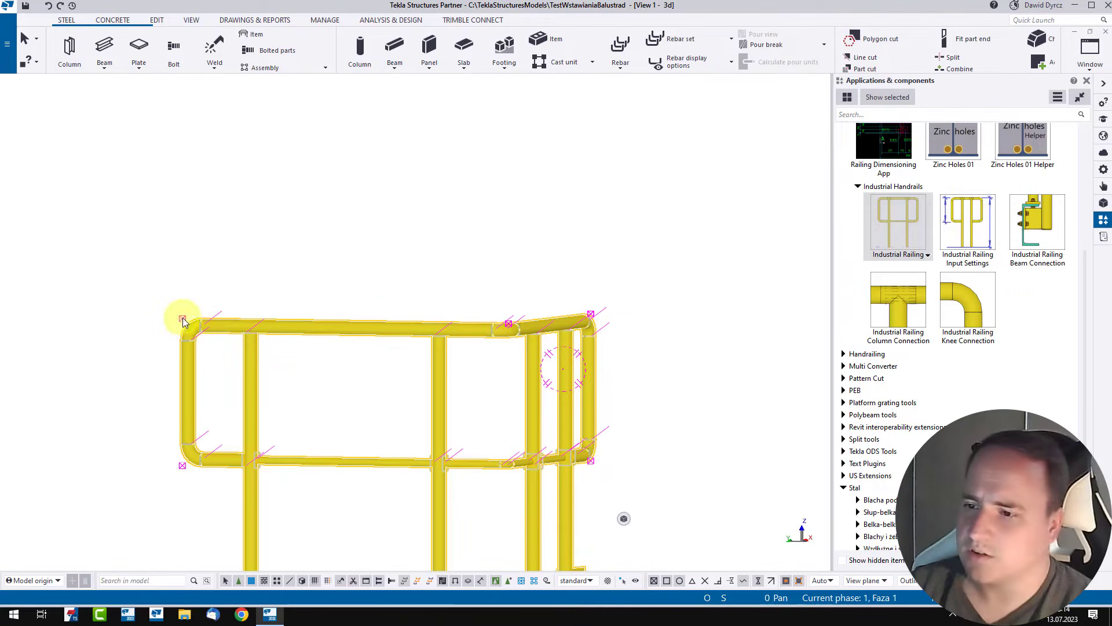
# Capture the railing area, mark its three upper control points with red arrows, and discard the capture
pyautogui.press('Print')
pyautogui.moveTo(108, 229)
pyautogui.mouseDown()
pyautogui.moveTo(701, 398)
pyautogui.moveTo(789, 549)
pyautogui.mouseUp()
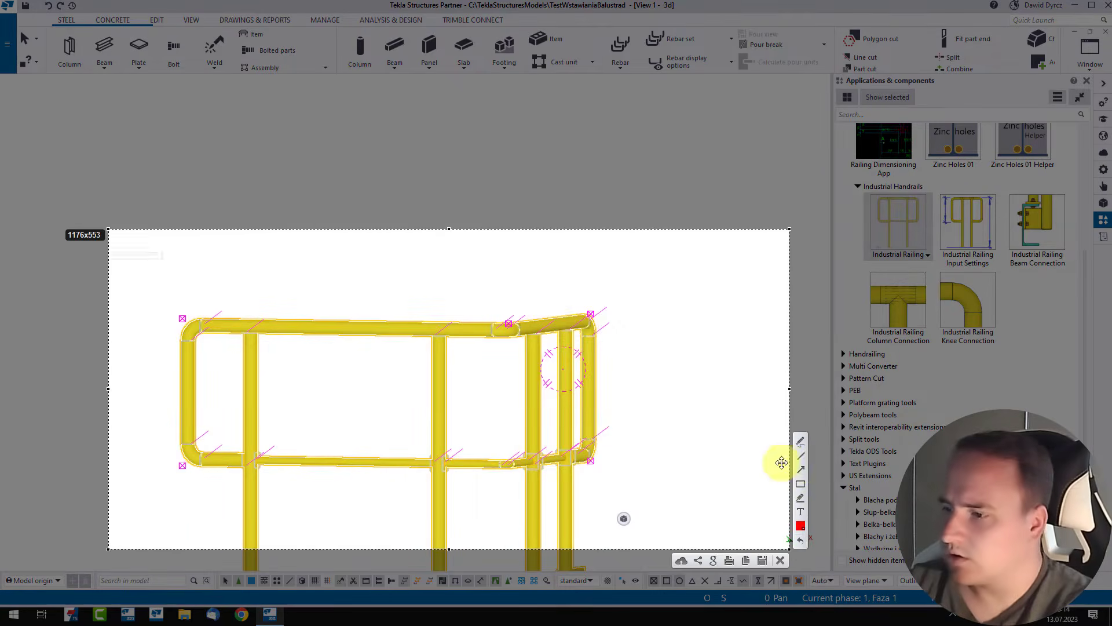
pyautogui.moveTo(694, 255); pyautogui.dragTo(597, 315)
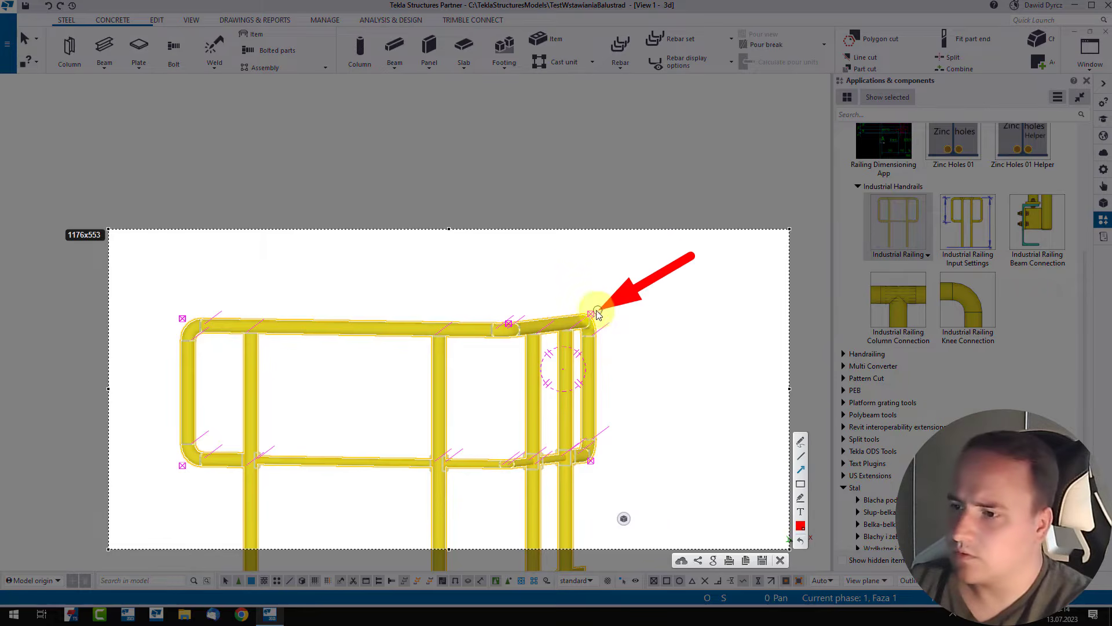
pyautogui.moveTo(617, 258); pyautogui.dragTo(517, 315)
pyautogui.moveTo(297, 256); pyautogui.dragTo(187, 303)
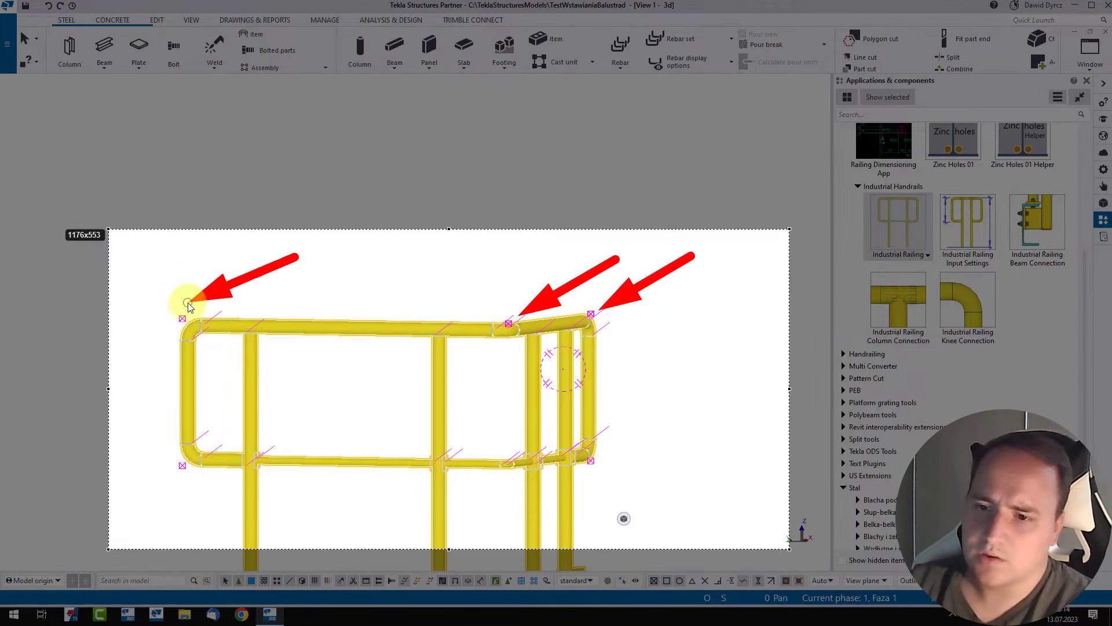
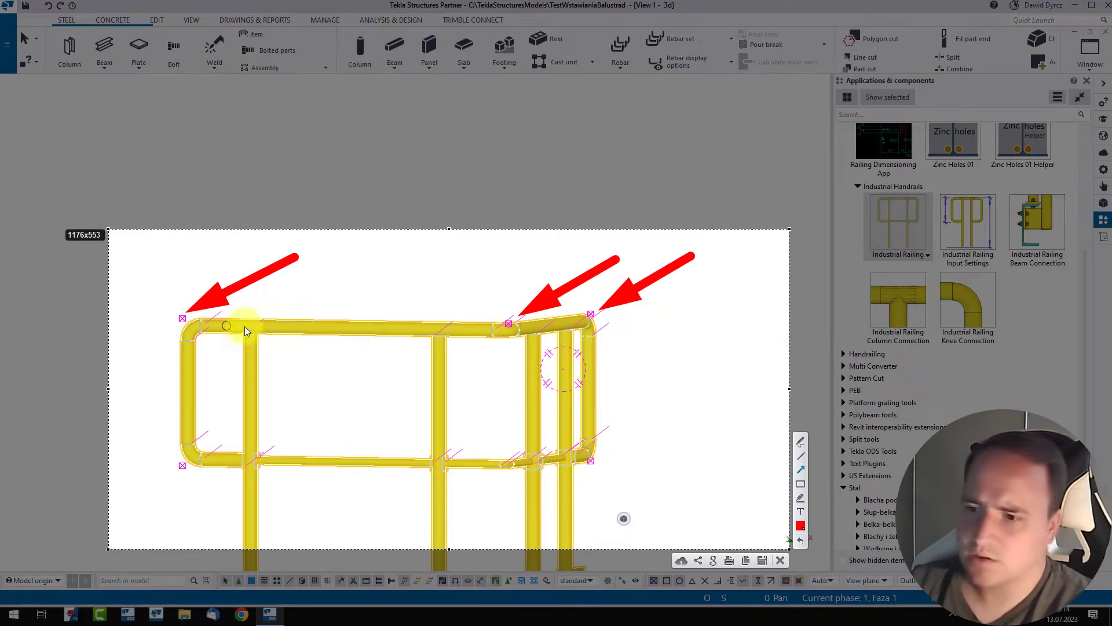
pyautogui.press('Escape')
# Select the railing's three upper control points and apply a linear move of dZ 200 twice
pyautogui.scroll(-2, 226, 305)
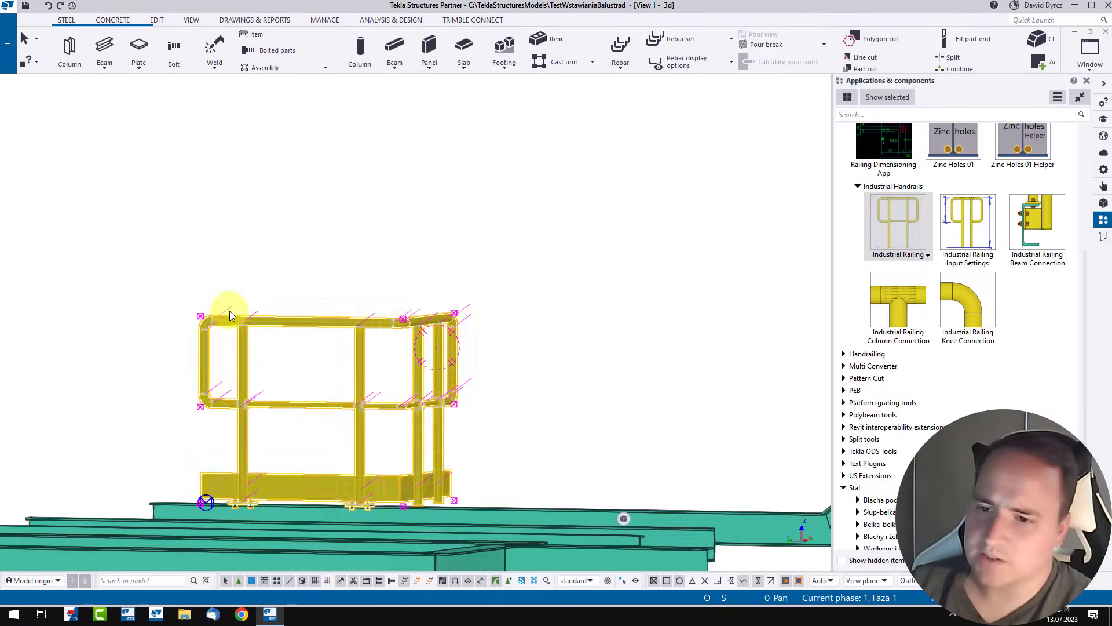
pyautogui.moveTo(137, 242); pyautogui.dragTo(635, 349)
pyautogui.rightClick(311, 195)
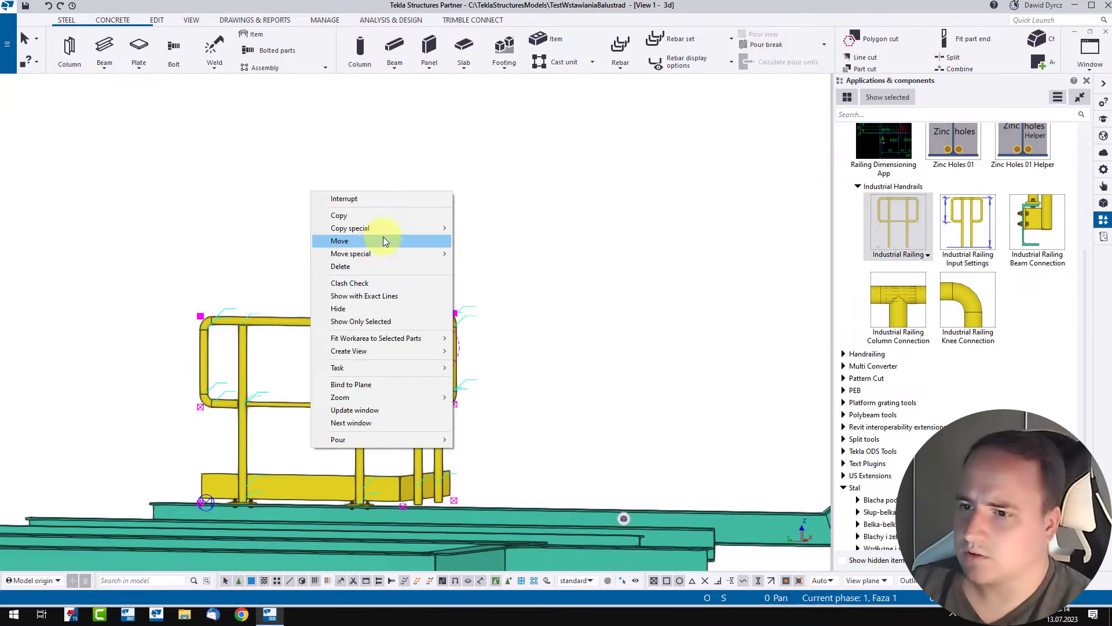
pyautogui.moveTo(370, 251)
pyautogui.click(487, 254)
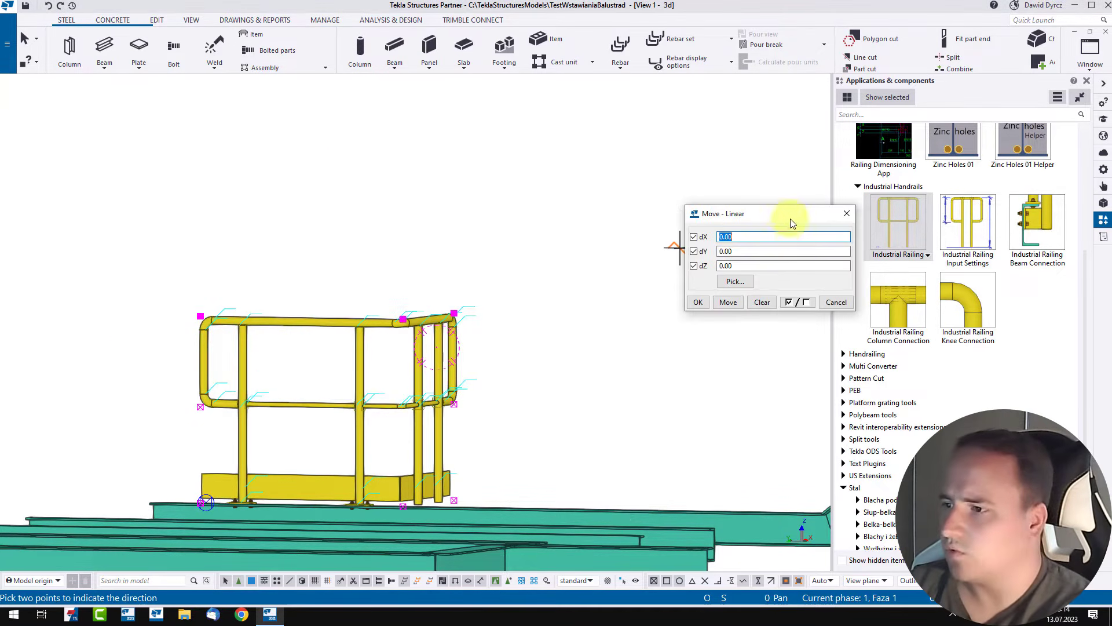
pyautogui.moveTo(790, 218); pyautogui.dragTo(420, 196)
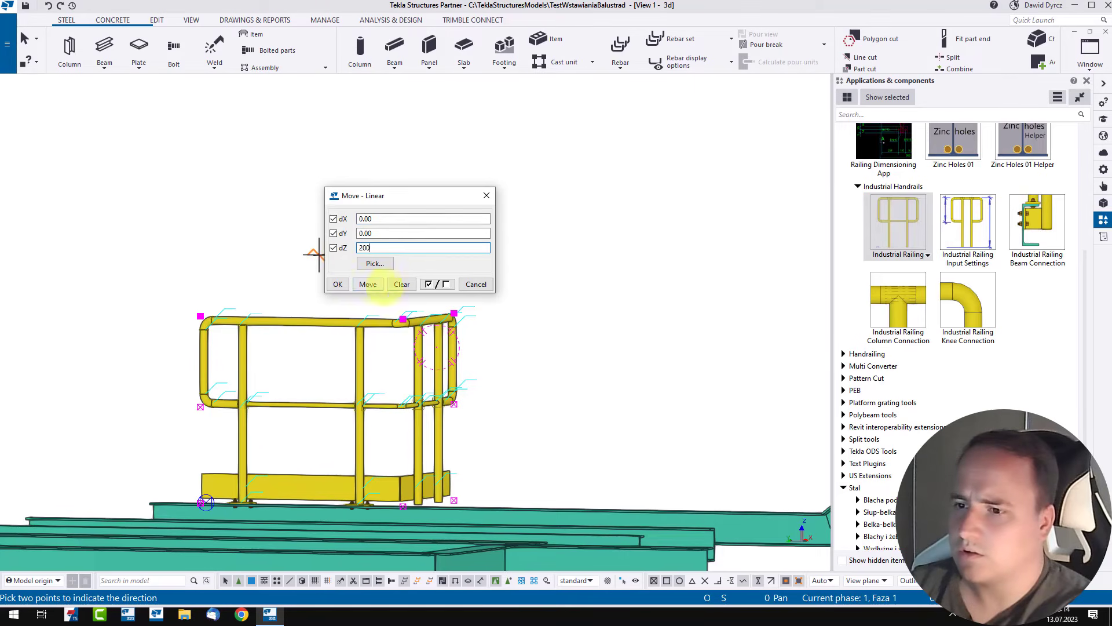
pyautogui.click(369, 284)
pyautogui.click(370, 284)
# Apply a linear move of dZ -200 twice to the same upper control points, close the move settings and deselect them
pyautogui.moveTo(422, 197); pyautogui.dragTo(602, 182)
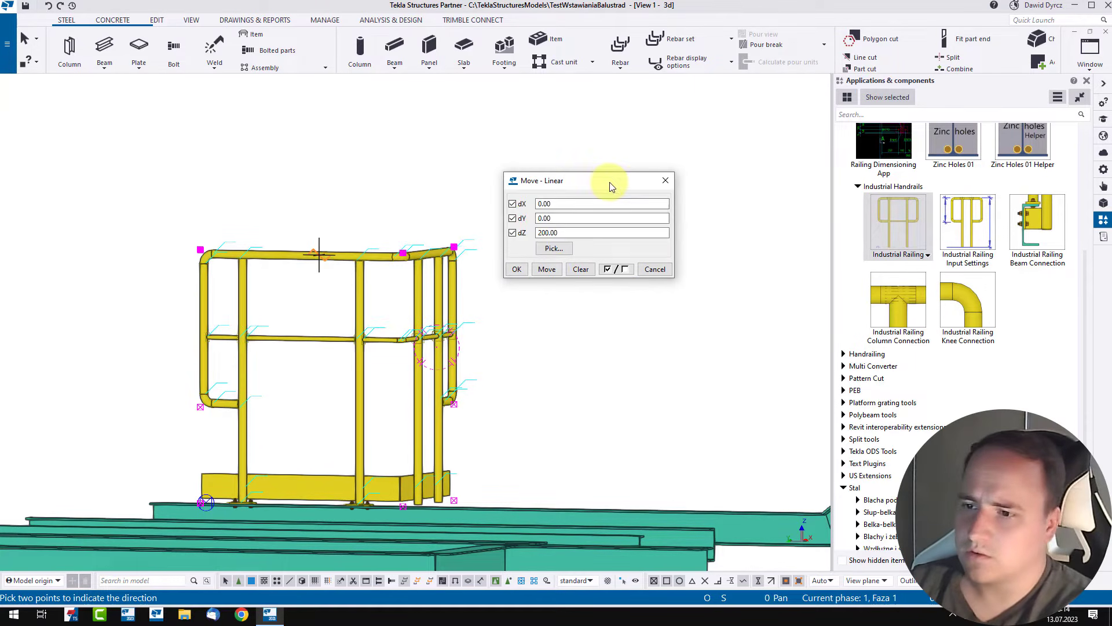
pyautogui.click(554, 268)
pyautogui.click(551, 268)
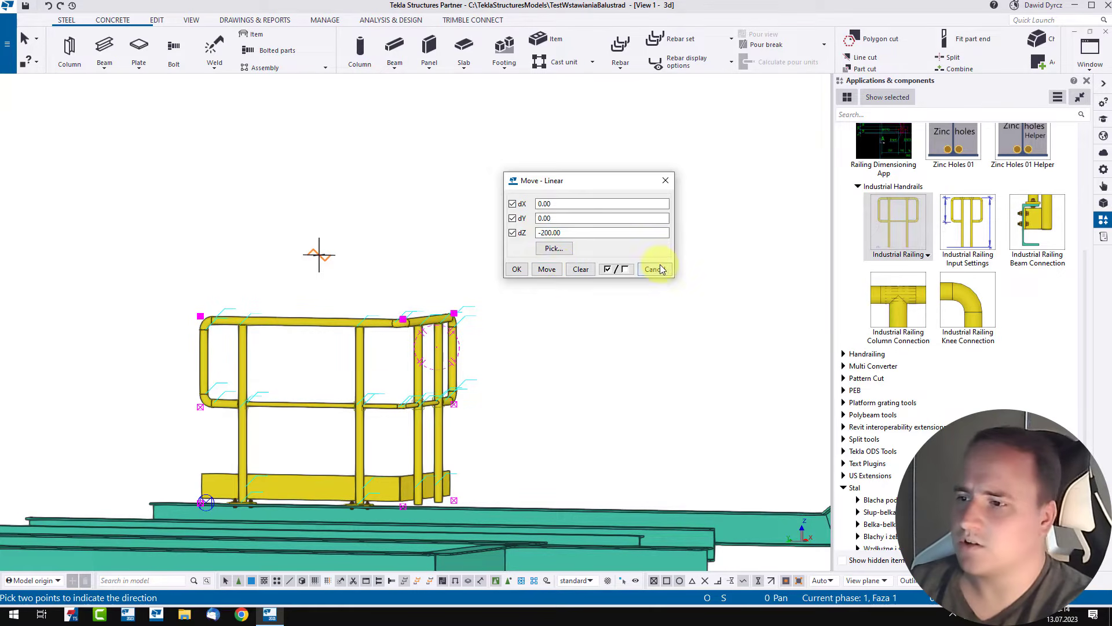
pyautogui.click(661, 269)
pyautogui.rightClick(494, 236)
pyautogui.click(601, 250)
pyautogui.click(493, 330)
pyautogui.scroll(-2, 493, 331)
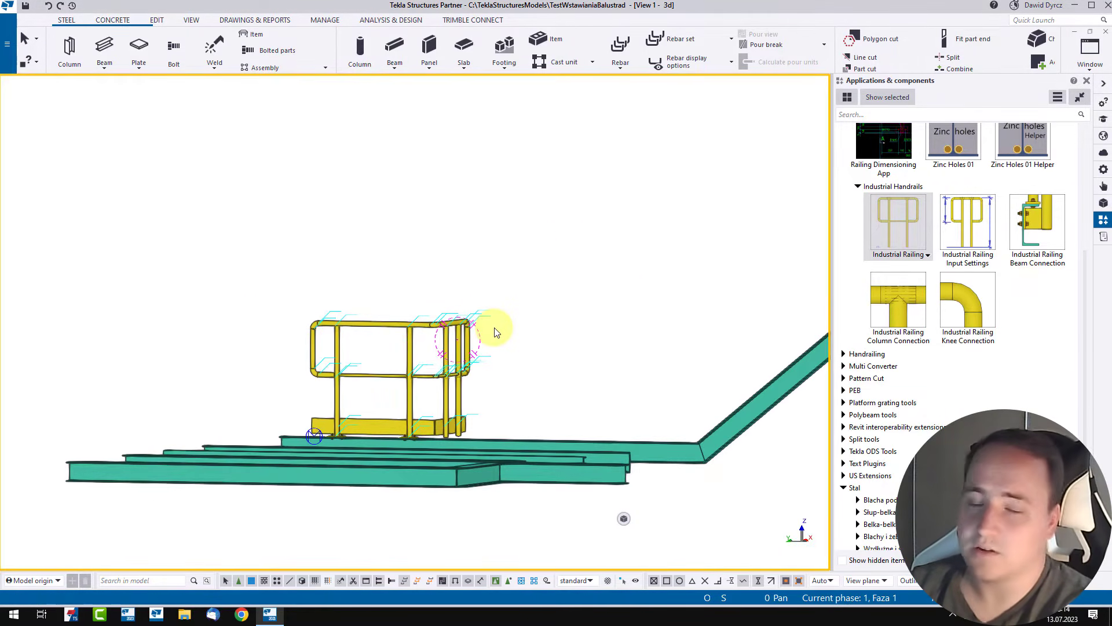
# Reselect the whole railing and turn on direct modification to show its dimensions and height handles
pyautogui.keyDown('ctrl'); pyautogui.moveTo(427, 374); pyautogui.dragTo(583, 380, button='middle'); pyautogui.keyUp('ctrl')
pyautogui.scroll(5, 397, 371)
pyautogui.scroll(-3, 432, 348)
pyautogui.click(518, 400)
pyautogui.scroll(4, 596, 427)
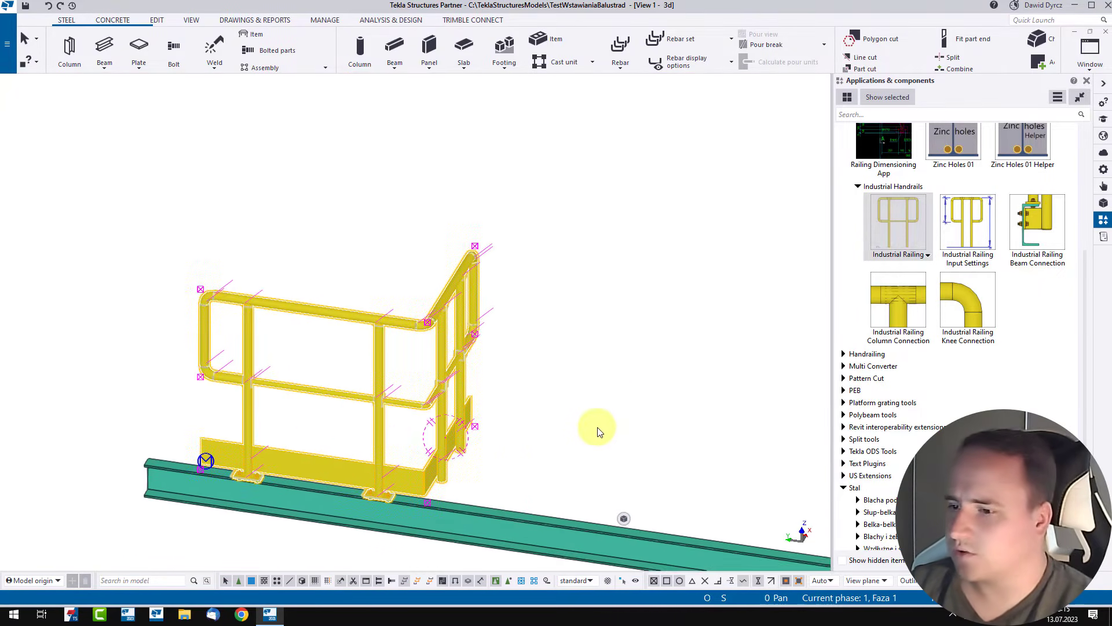
pyautogui.moveTo(483, 342); pyautogui.dragTo(644, 416, button='middle')
pyautogui.scroll(-4, 376, 413)
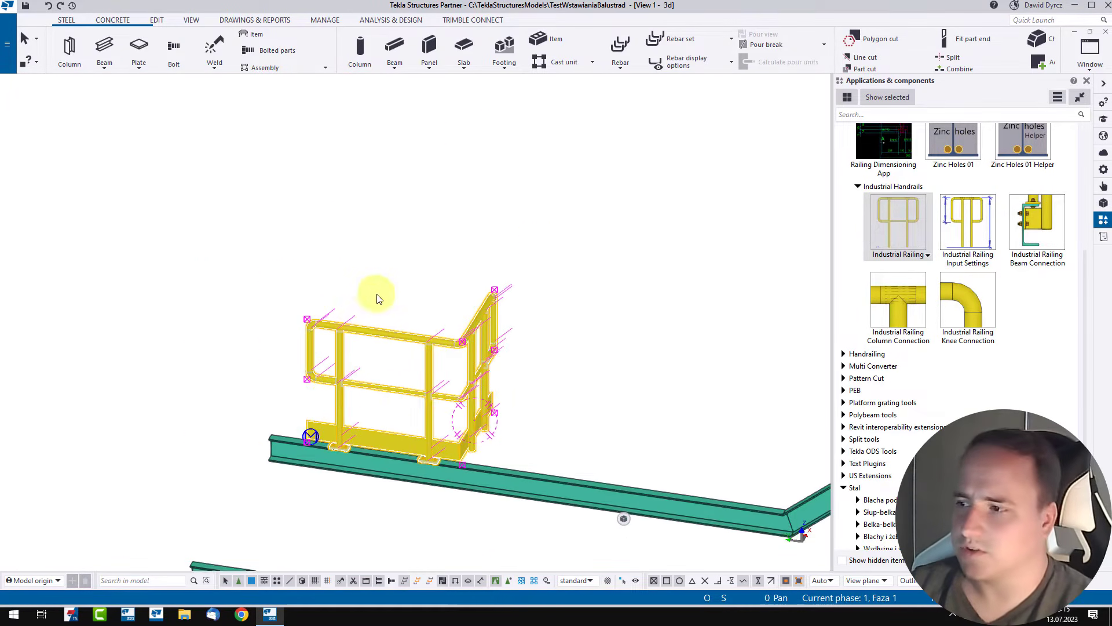
pyautogui.scroll(3, 326, 346)
pyautogui.press('d')
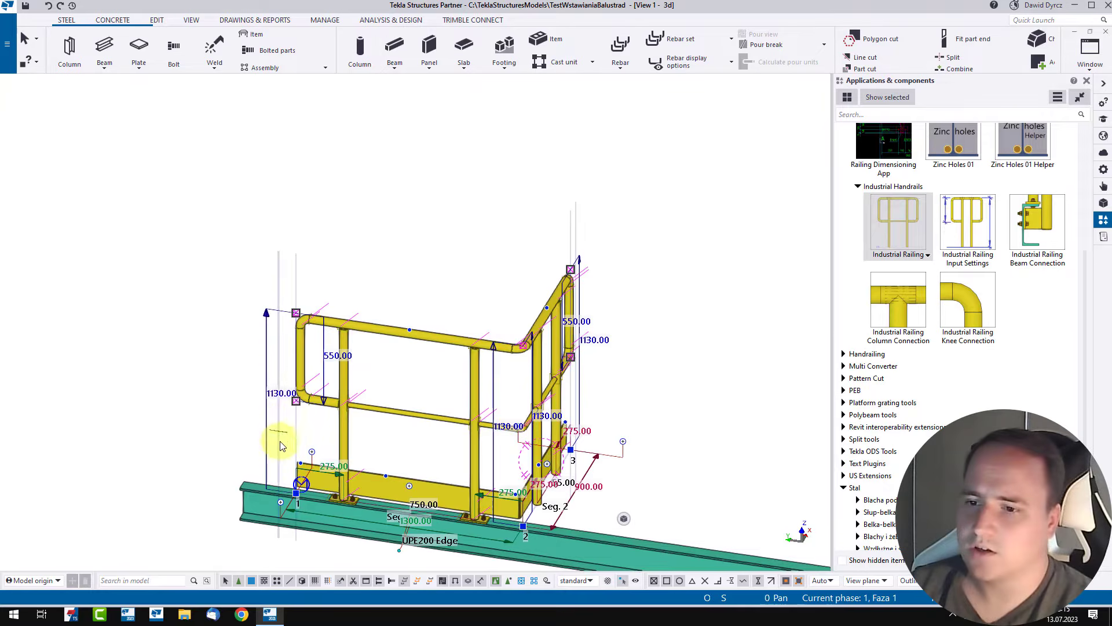
# Lower the top rail at both ends of the railing's first segment to 930 with the height handles, and redraw the view
pyautogui.scroll(3, 255, 279)
pyautogui.moveTo(258, 299); pyautogui.dragTo(270, 399)
pyautogui.moveTo(268, 354); pyautogui.dragTo(671, 334)
pyautogui.scroll(-2, 350, 271)
pyautogui.moveTo(273, 281); pyautogui.dragTo(284, 311)
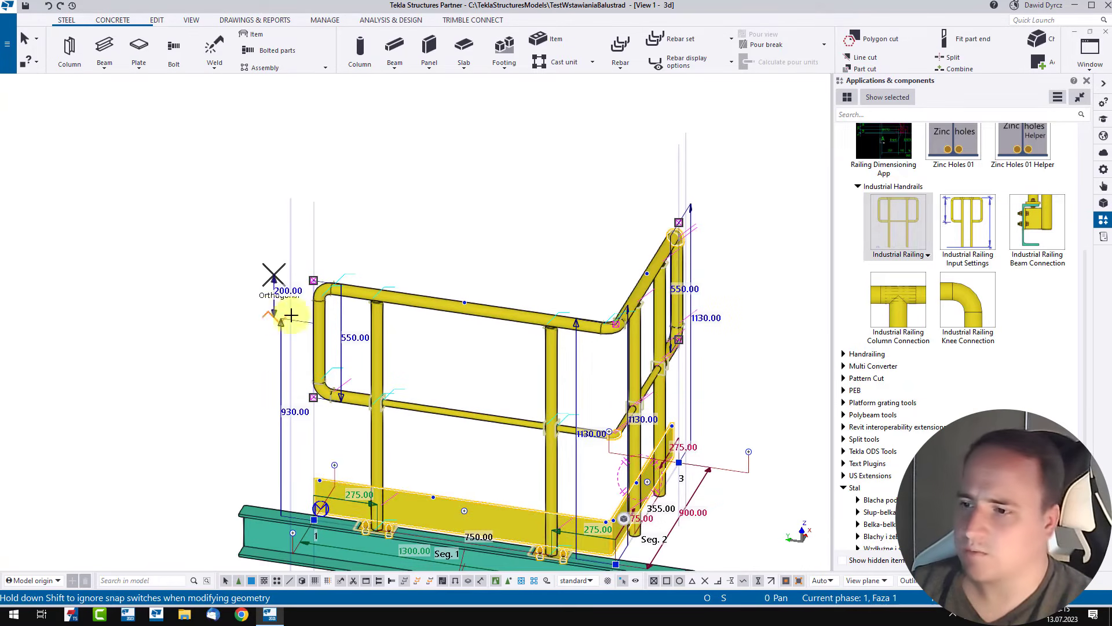
pyautogui.scroll(2, 591, 360)
pyautogui.moveTo(571, 306); pyautogui.dragTo(185, 307)
pyautogui.scroll(-2, 185, 307)
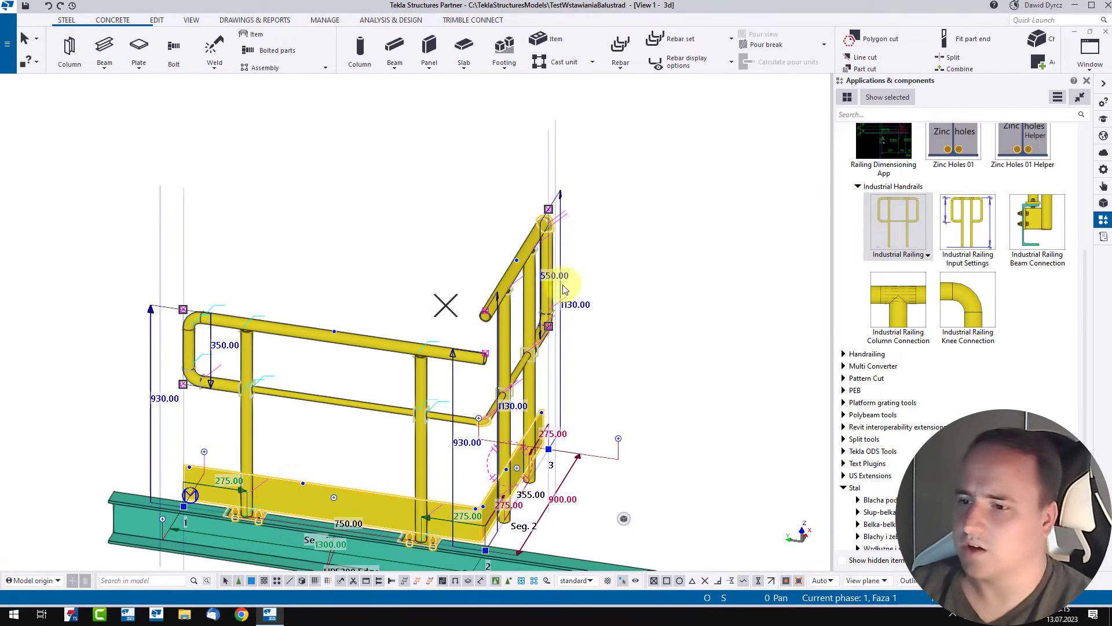
pyautogui.scroll(-3, 638, 350)
pyautogui.rightClick(640, 239)
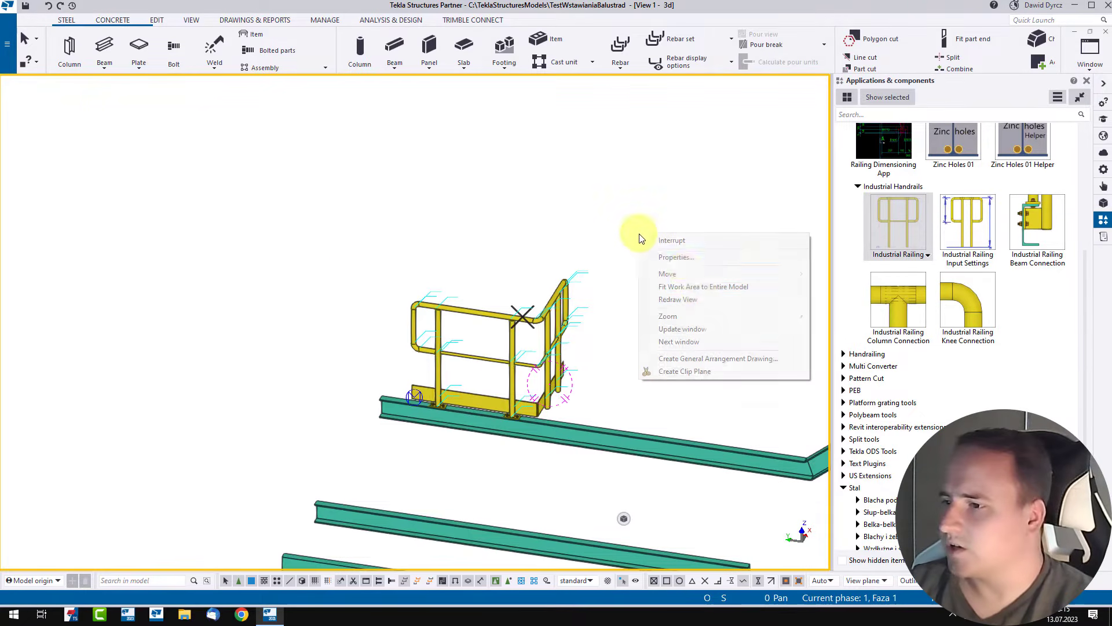
pyautogui.click(700, 299)
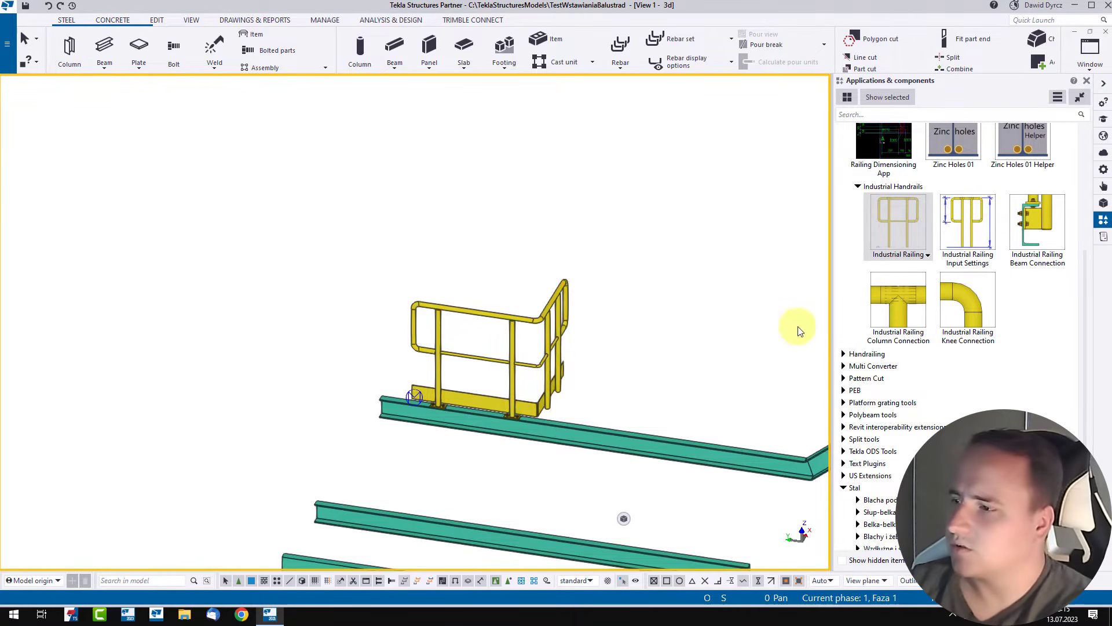
# Open the Industrial Railing Input Settings and examine the default height parameters for newly inserted horizontal and stair handrails
pyautogui.doubleClick(959, 238)
pyautogui.moveTo(730, 123); pyautogui.dragTo(655, 124)
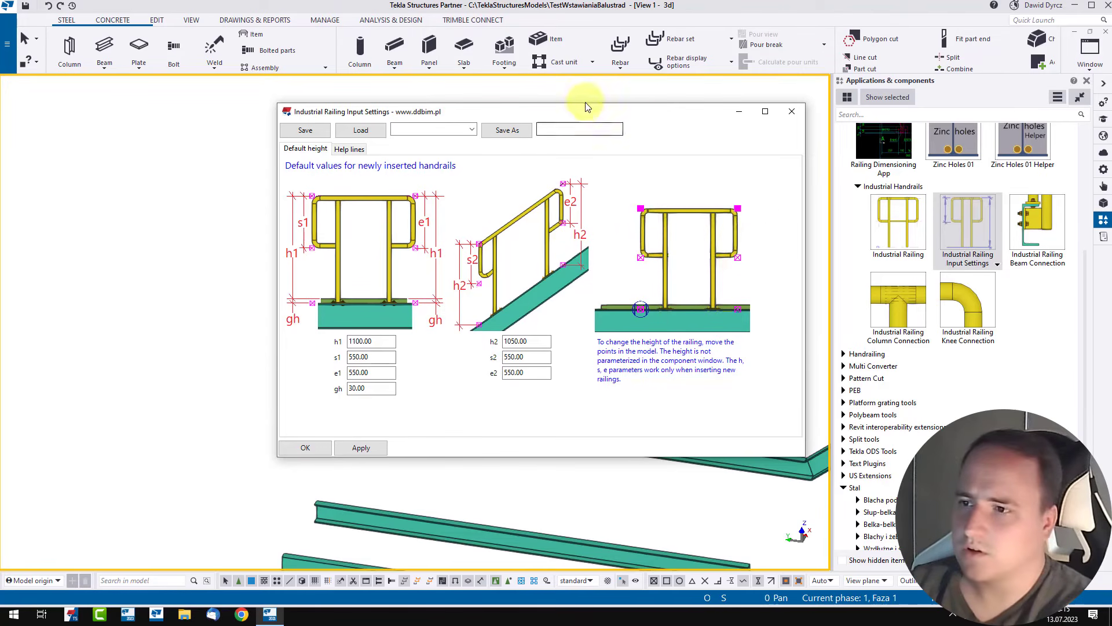
pyautogui.moveTo(585, 107); pyautogui.dragTo(678, 128)
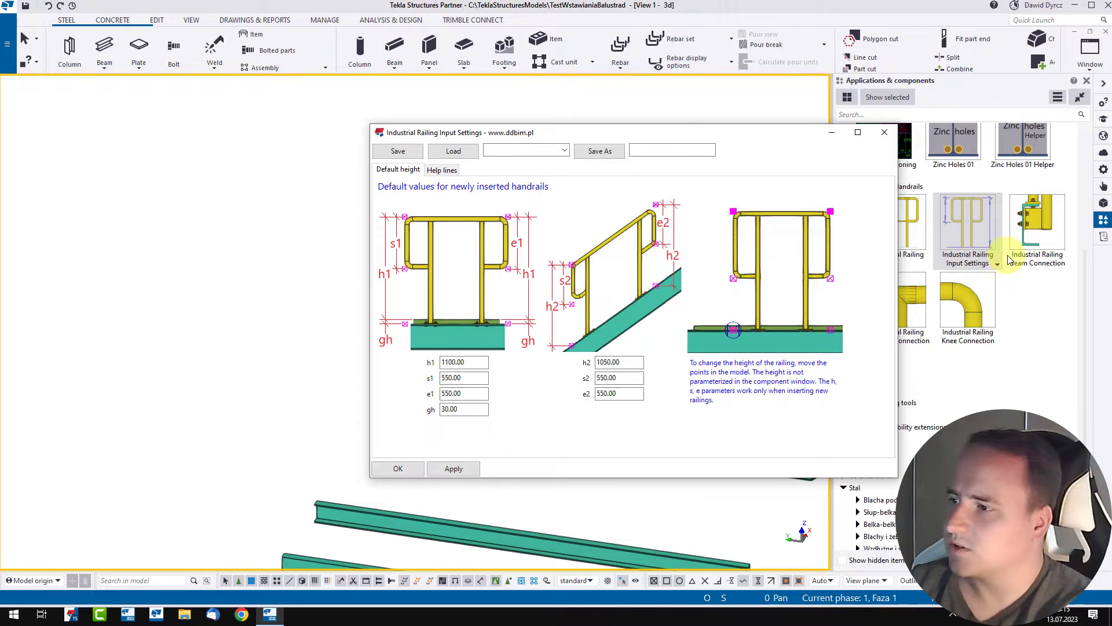
pyautogui.moveTo(730, 139); pyautogui.dragTo(638, 120)
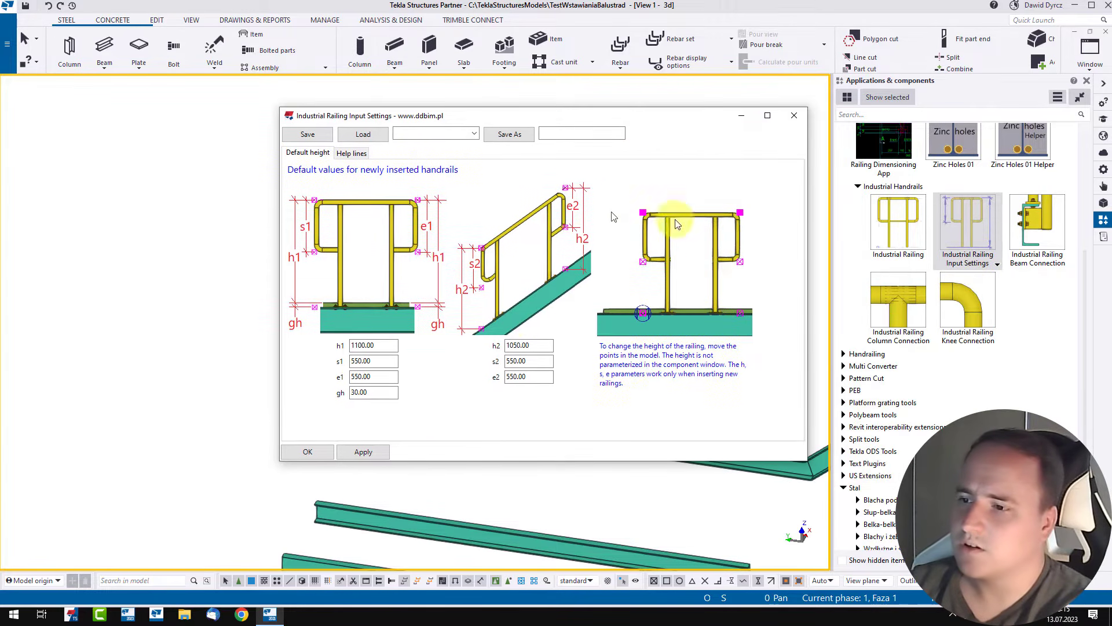
pyautogui.moveTo(544, 116); pyautogui.dragTo(720, 103)
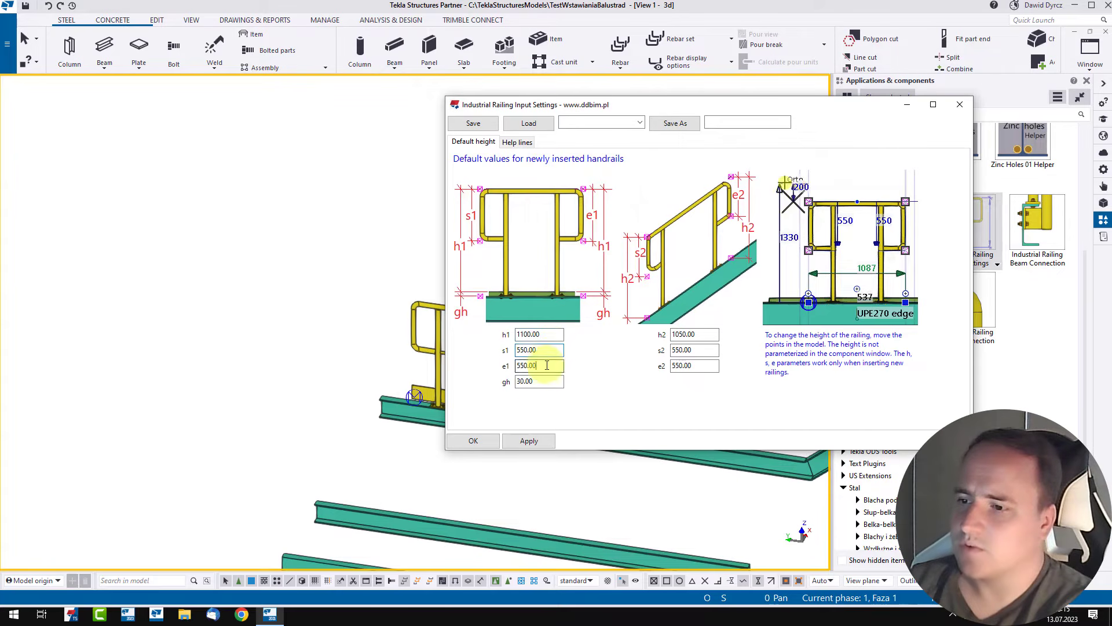
pyautogui.click(541, 381)
pyautogui.moveTo(380, 327); pyautogui.dragTo(109, 358, button='middle')
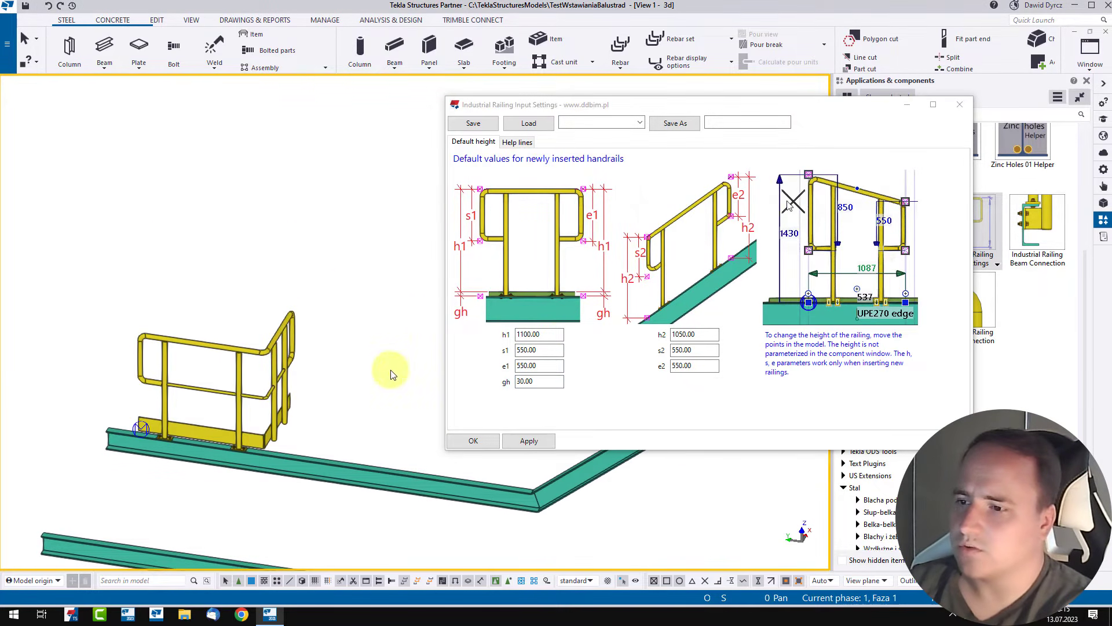
pyautogui.moveTo(666, 108); pyautogui.dragTo(560, 118)
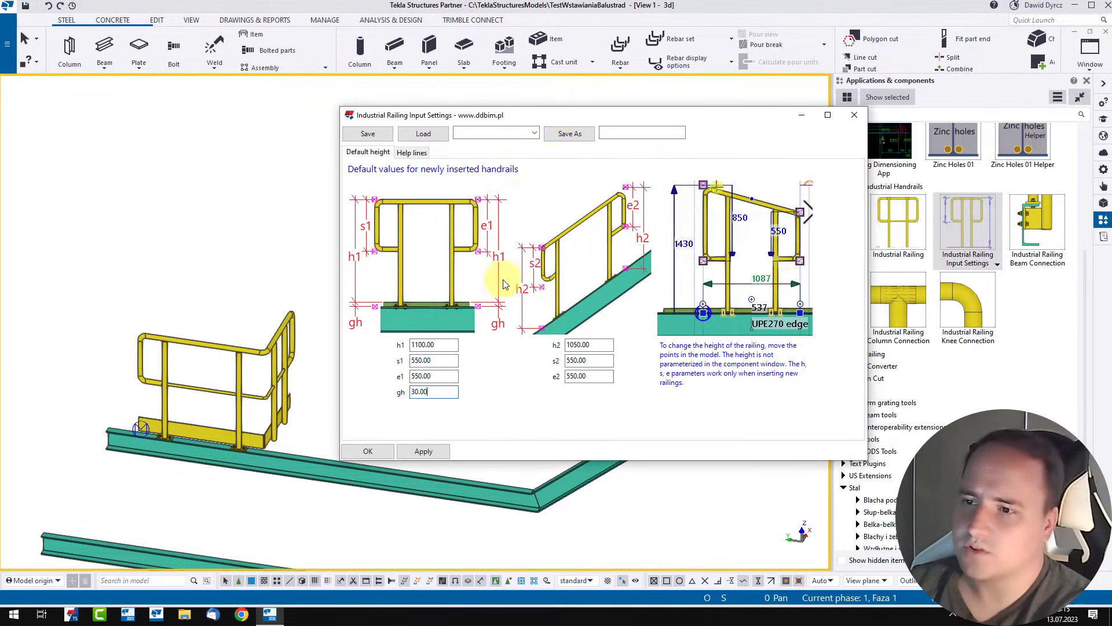
pyautogui.click(438, 376)
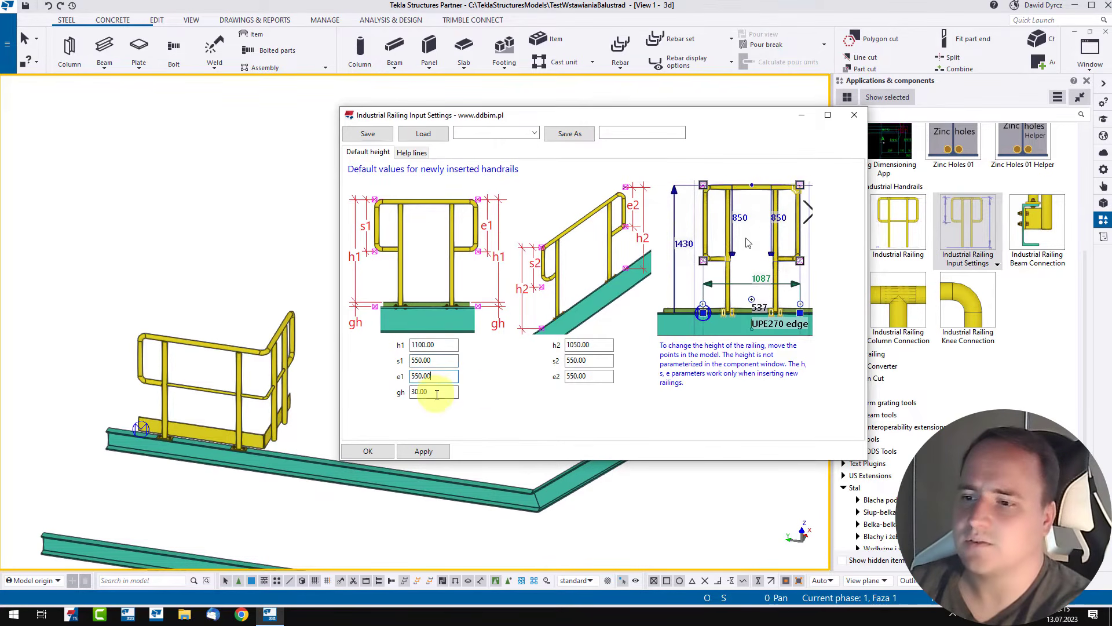
pyautogui.click(591, 362)
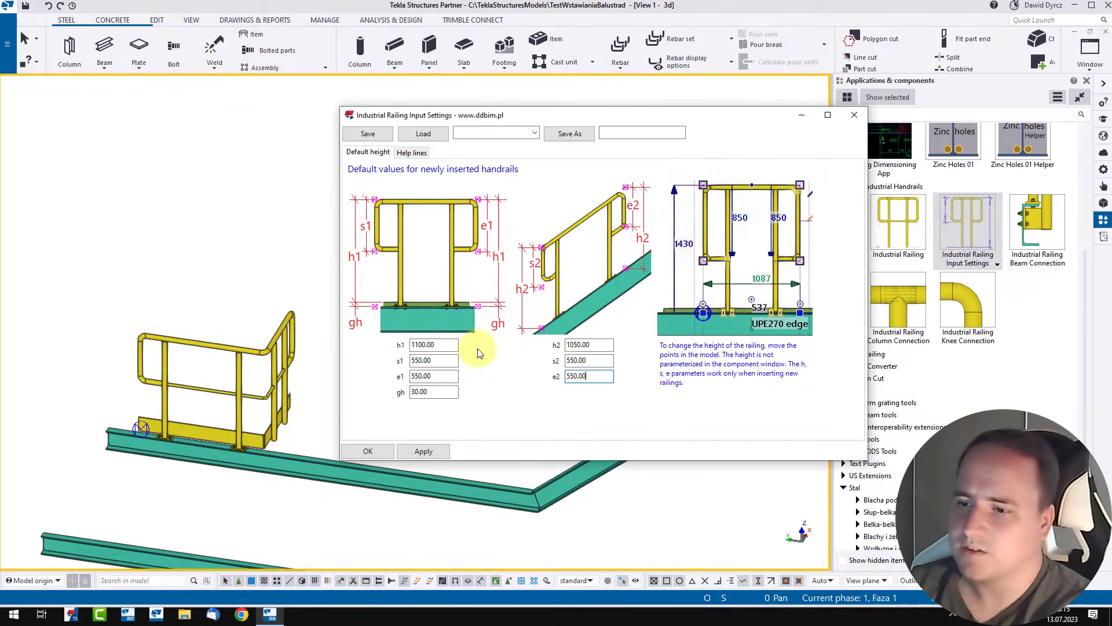
# Set the default height h1 for newly inserted horizontal handrails to 2000, apply it and close the Industrial Railing Input Settings
pyautogui.click(453, 393)
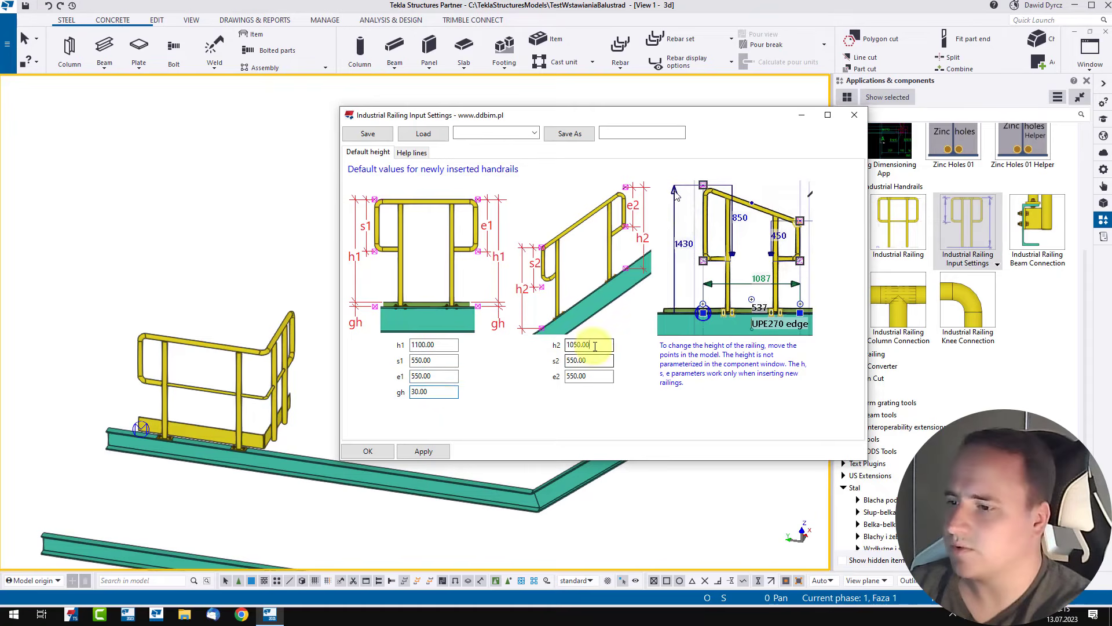
pyautogui.click(593, 376)
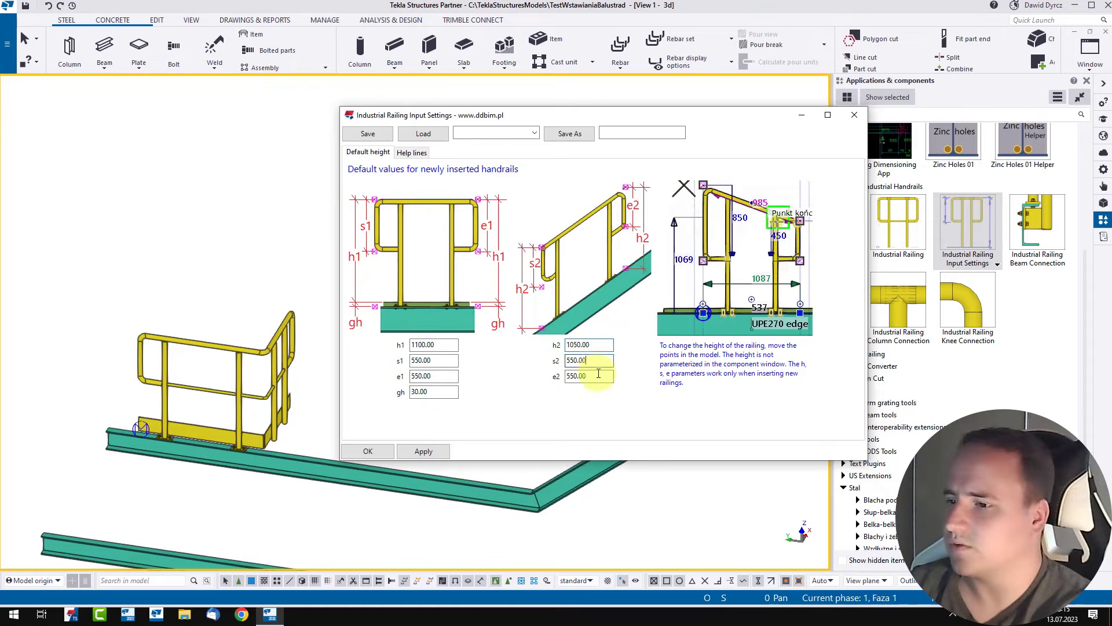
pyautogui.doubleClick(441, 344)
pyautogui.write('2')
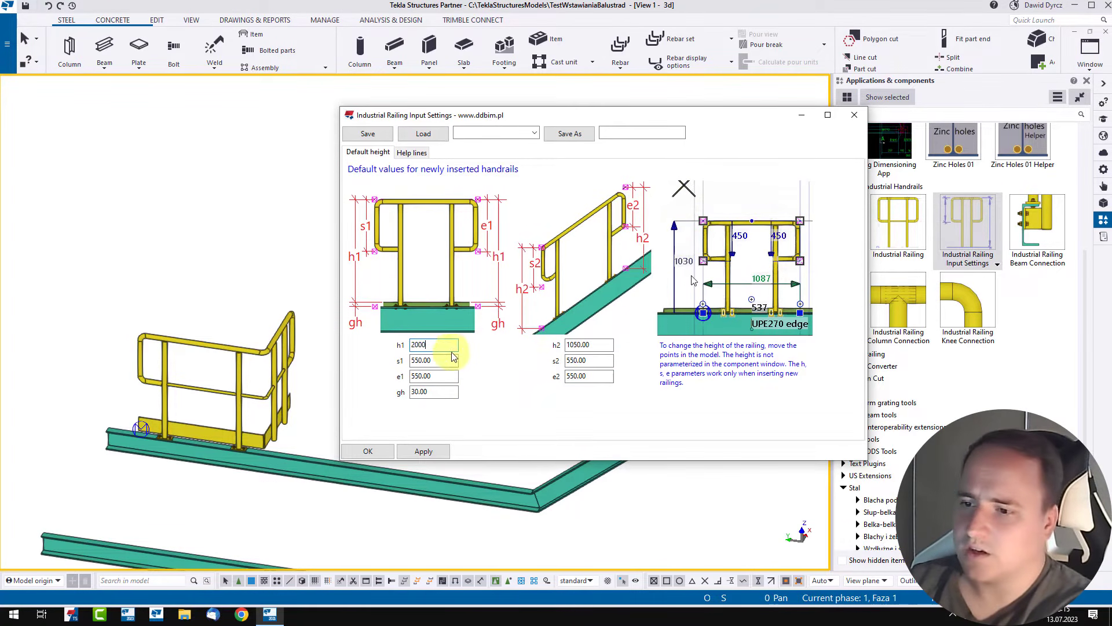
pyautogui.write('000')
pyautogui.click(453, 357)
pyautogui.click(419, 454)
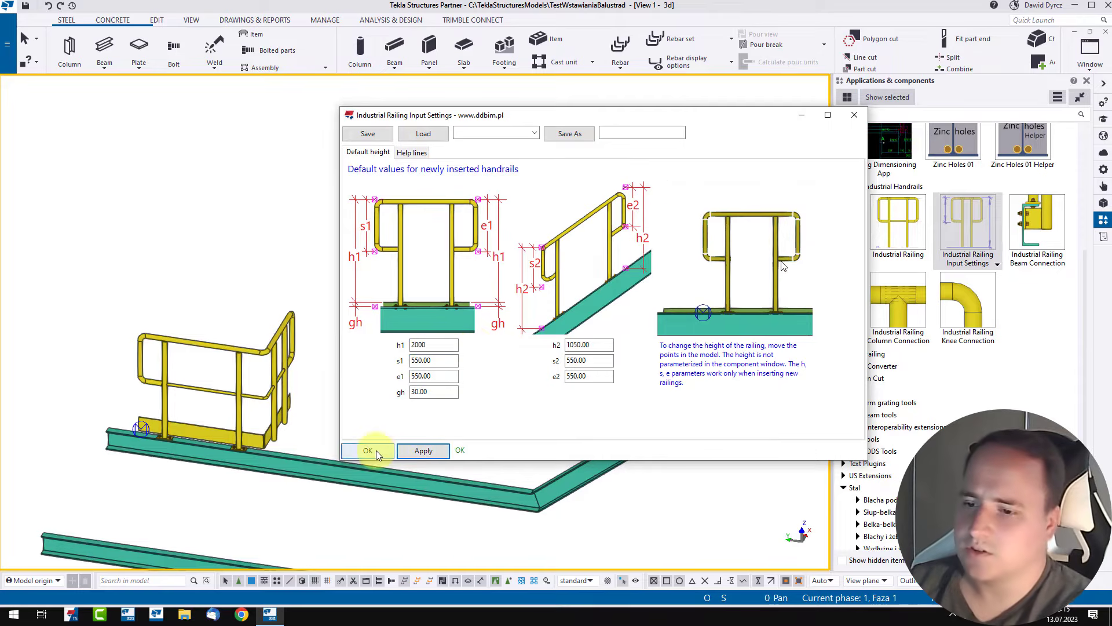
pyautogui.click(375, 451)
# Delete the existing railing and insert an Industrial Railing through three points, along the horizontal beam and up to the sloped beam's upper corner
pyautogui.click(268, 352)
pyautogui.press('Delete')
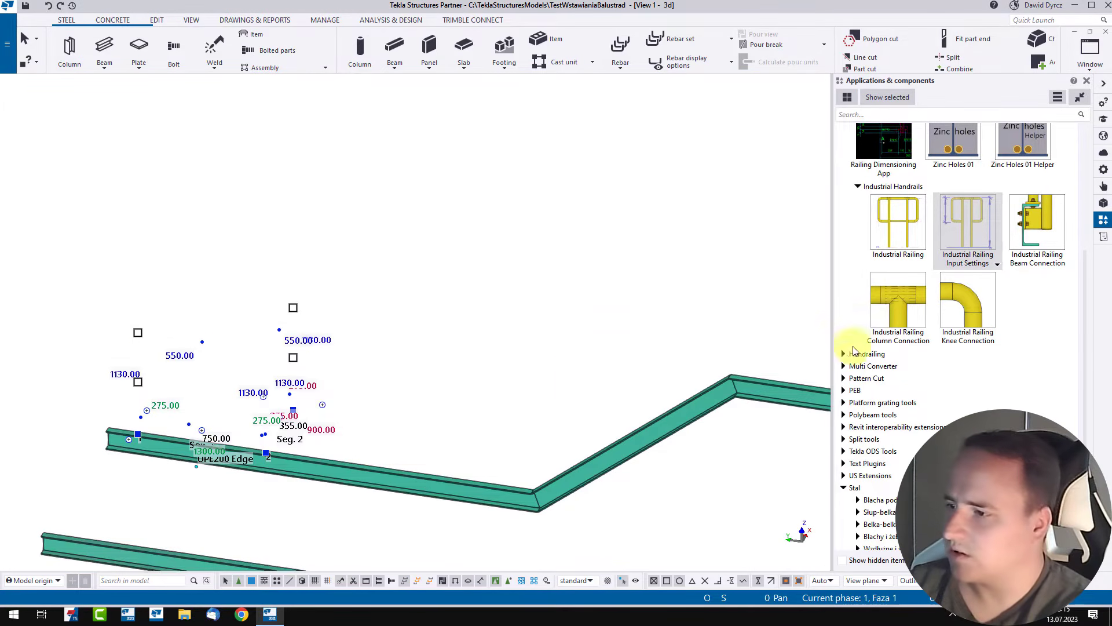
pyautogui.click(890, 239)
pyautogui.click(238, 449)
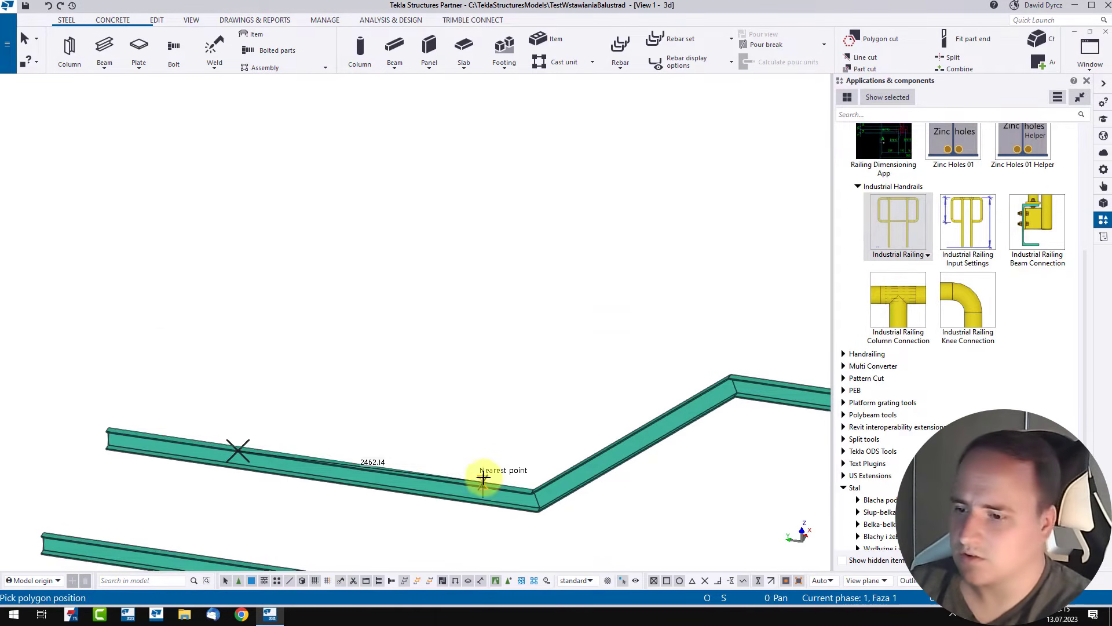
pyautogui.click(491, 486)
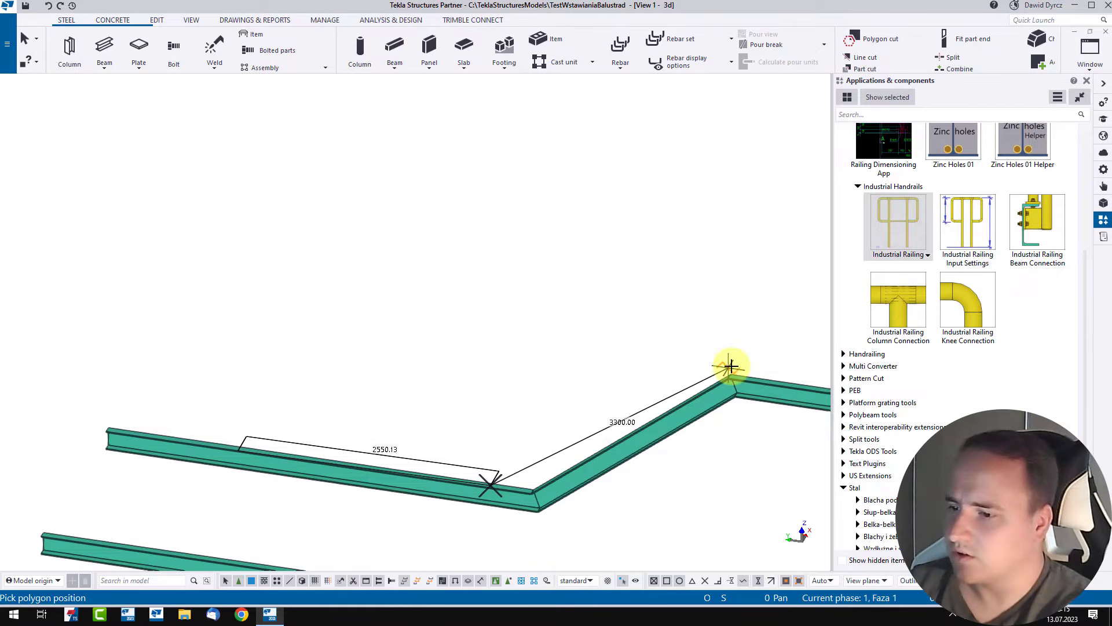
pyautogui.click(735, 370)
pyautogui.middleClick(735, 371)
pyautogui.rightClick(722, 280)
pyautogui.click(735, 288)
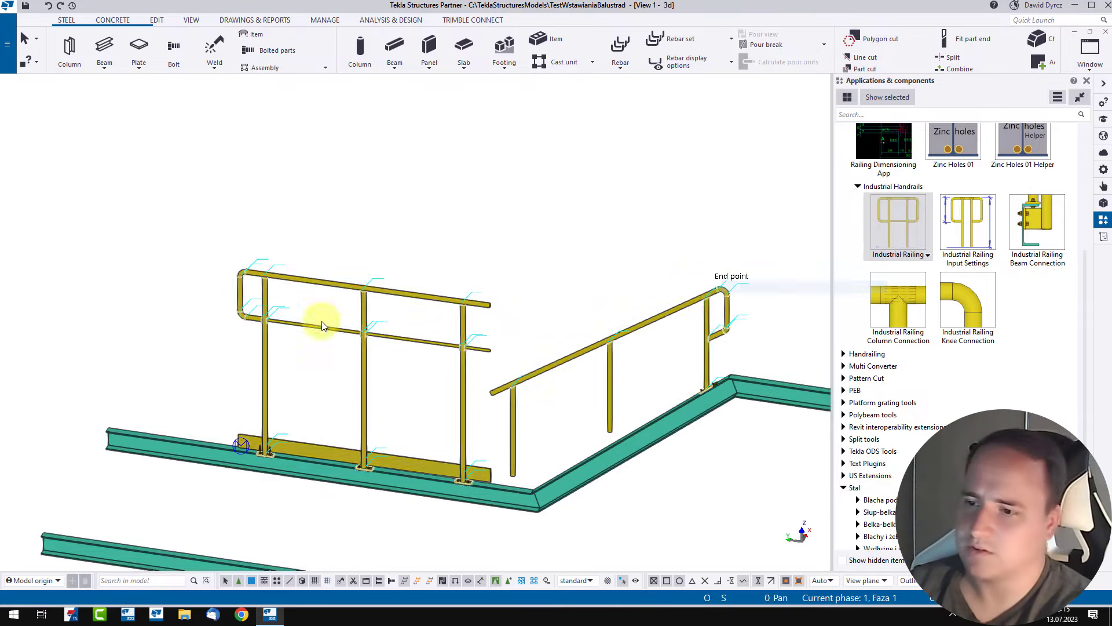
# Review the height dimensions of the newly inserted railing and delete it from the beams
pyautogui.click(268, 303)
pyautogui.scroll(5, 258, 322)
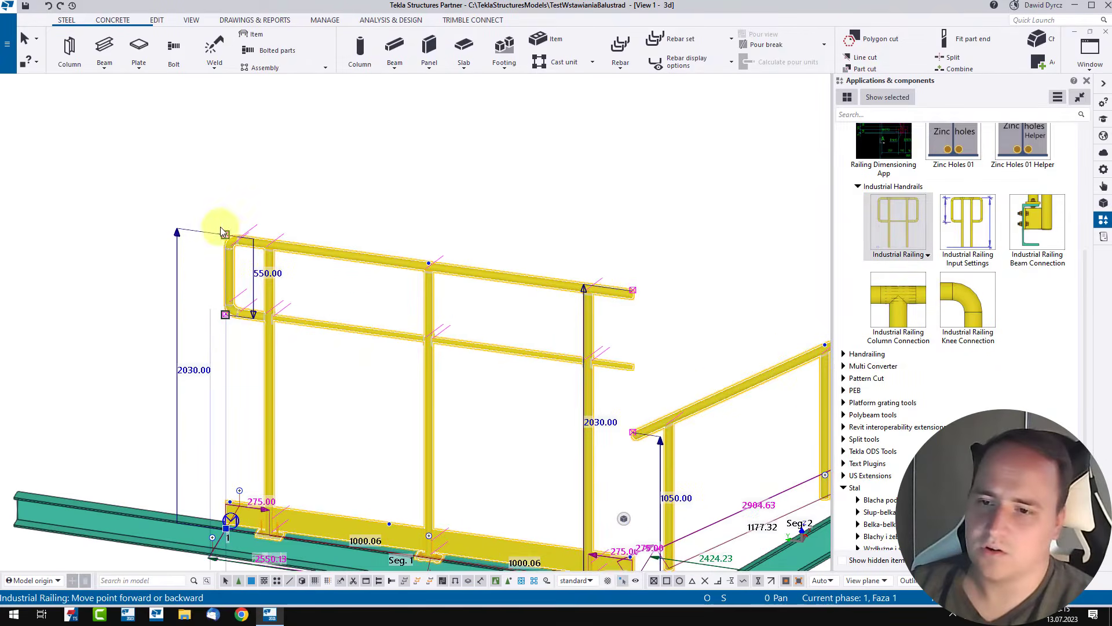
pyautogui.scroll(-4, 206, 298)
pyautogui.click(493, 222)
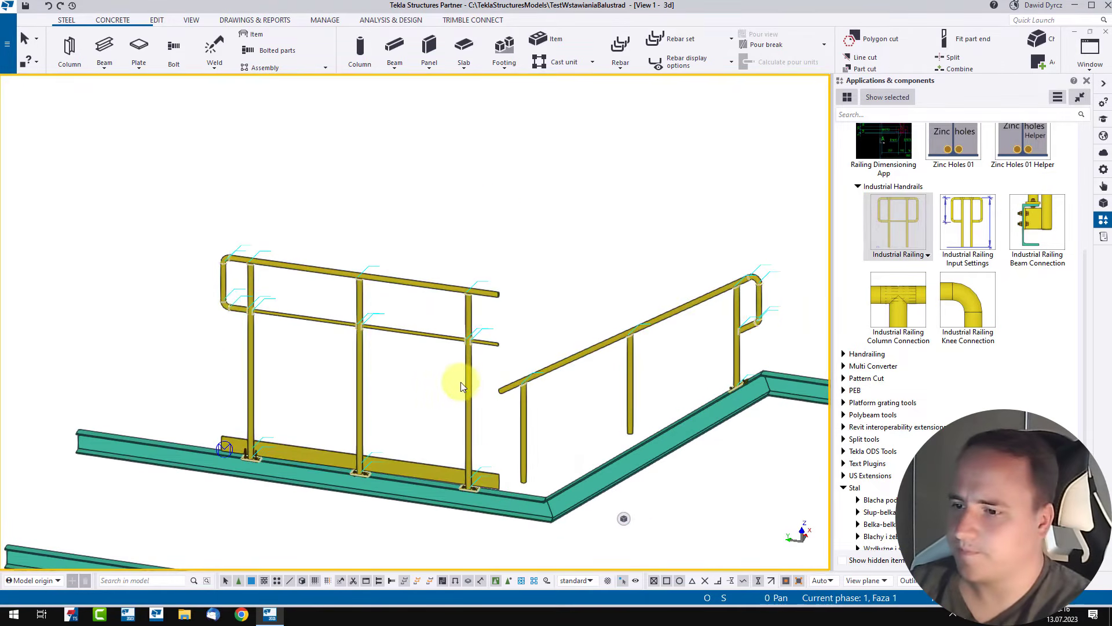
pyautogui.click(463, 381)
pyautogui.press('Delete')
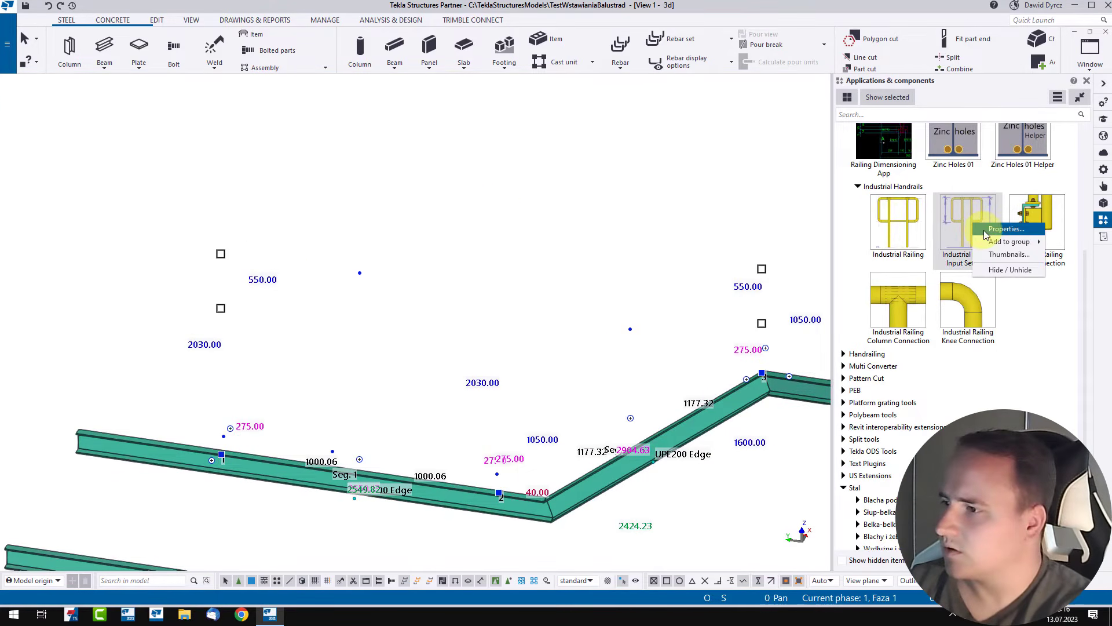
# Reopen the Industrial Railing Input Settings, set the default height h1 to 1100 and apply it
pyautogui.doubleClick(983, 231)
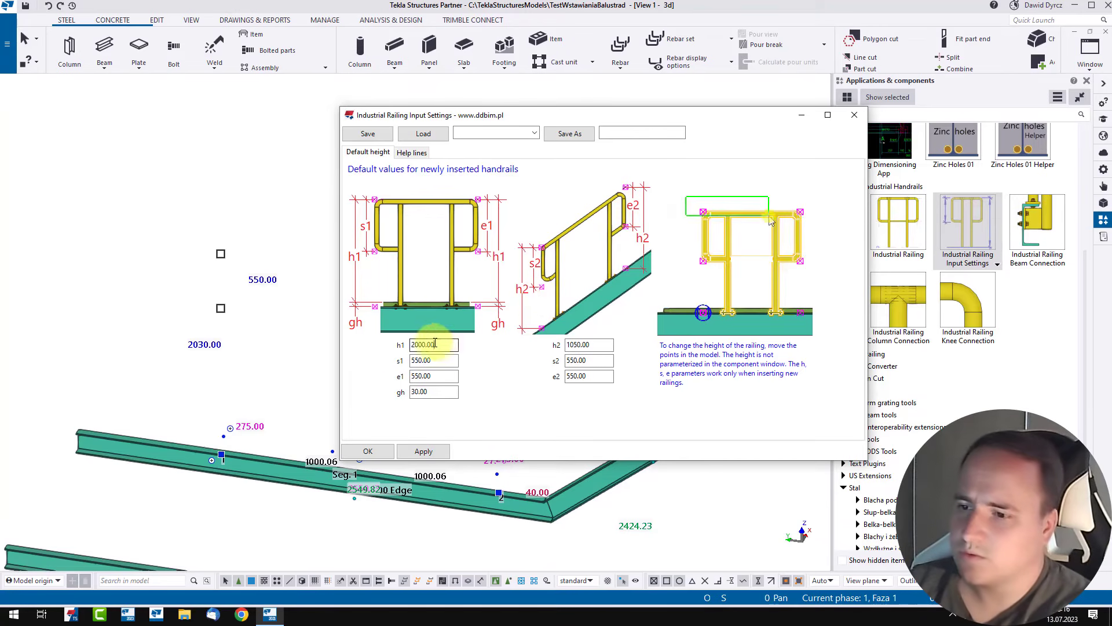
pyautogui.doubleClick(435, 344)
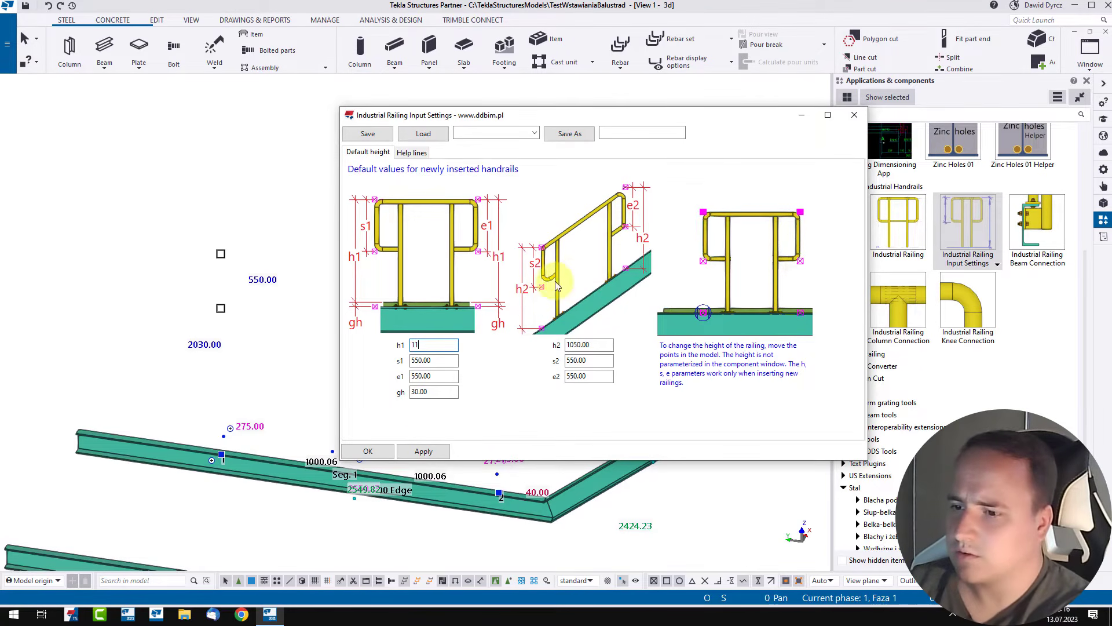
pyautogui.write('11')
pyautogui.click(423, 451)
# Examine the additional help line settings for the railing's beginning and end, compare them with the default heights, and close the settings
pyautogui.click(413, 154)
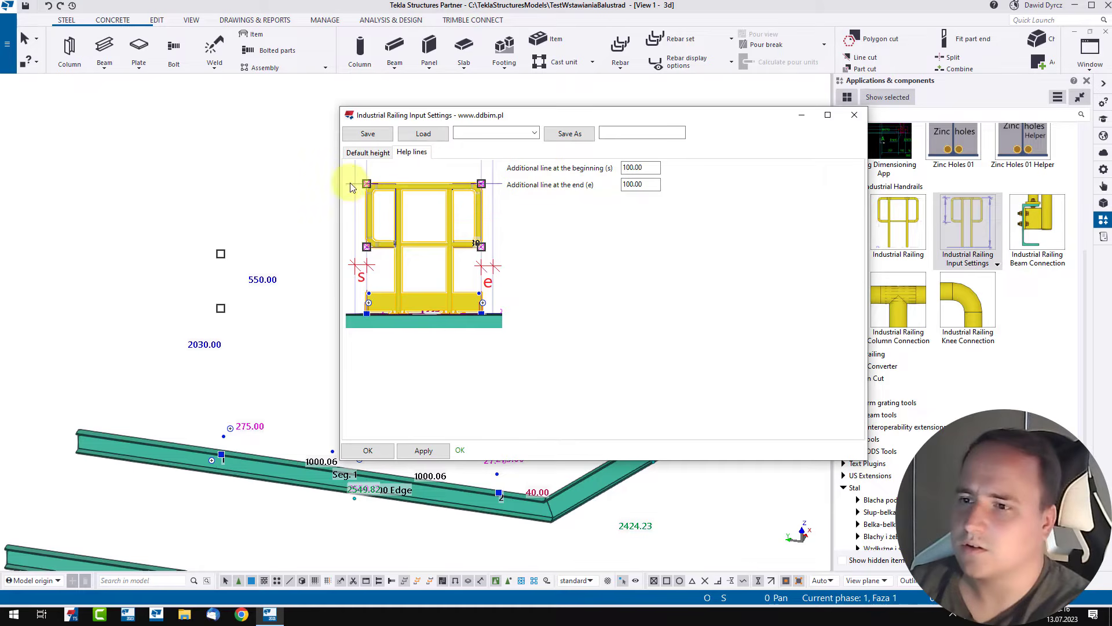
pyautogui.click(368, 153)
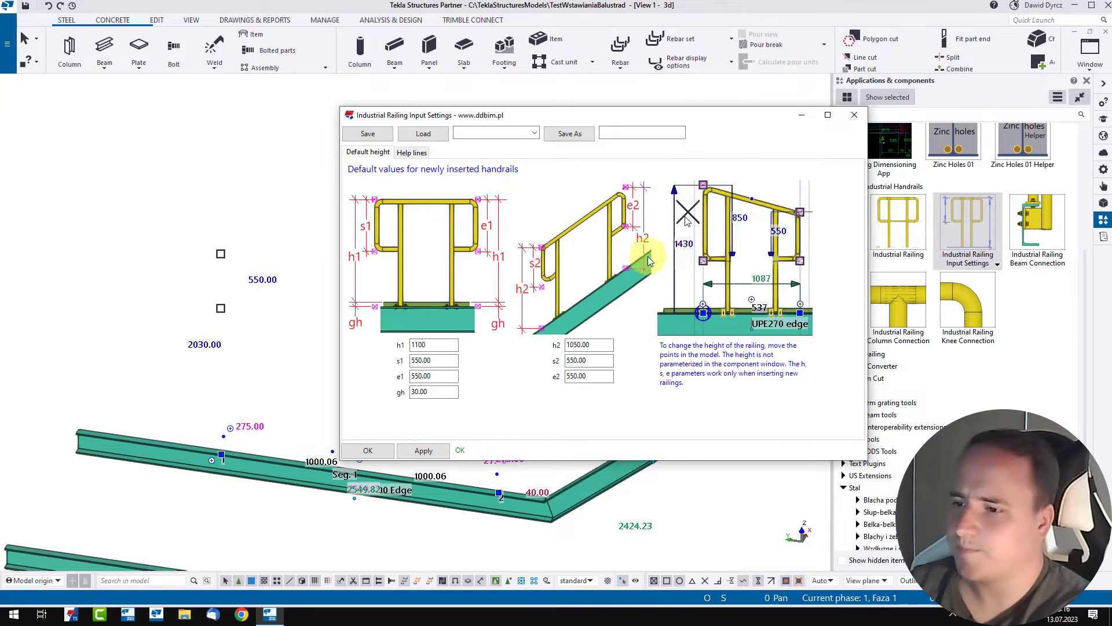
pyautogui.click(412, 153)
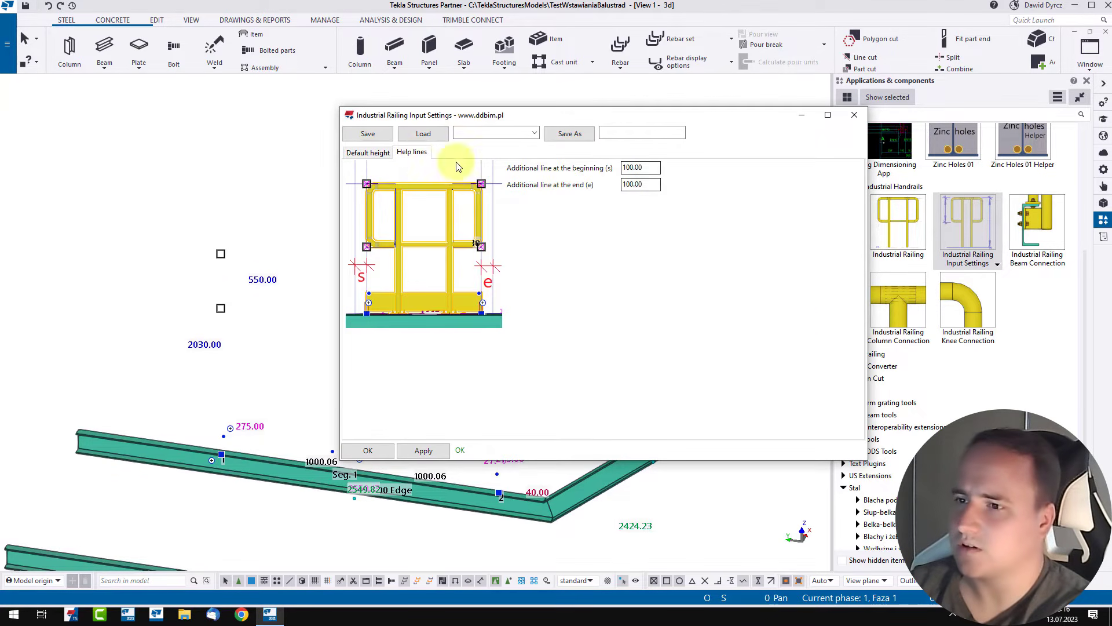
pyautogui.click(385, 154)
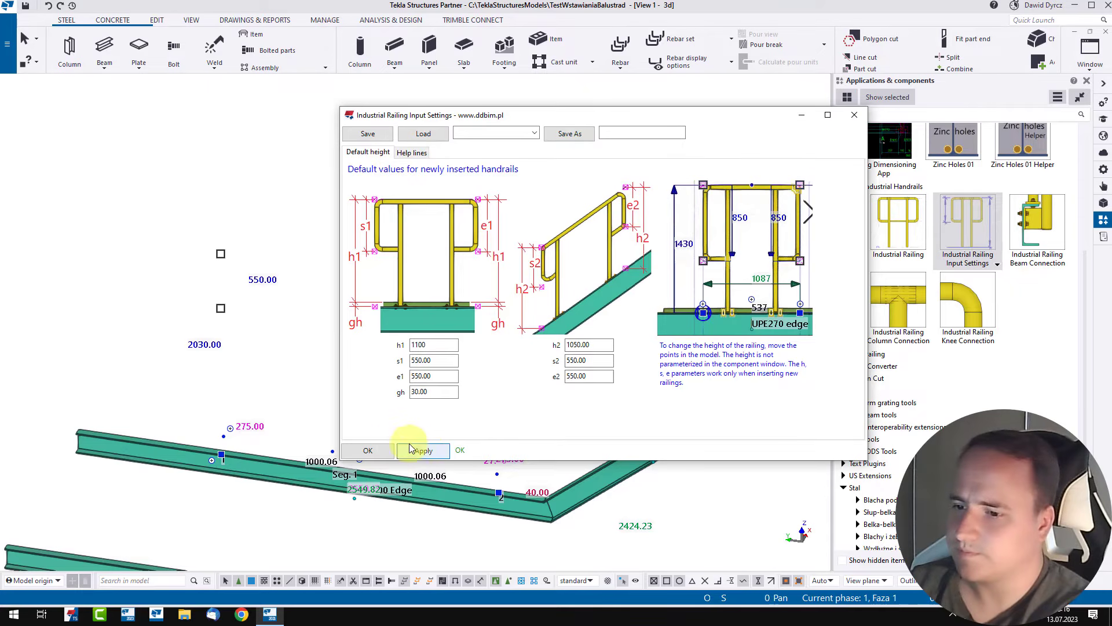
pyautogui.click(368, 451)
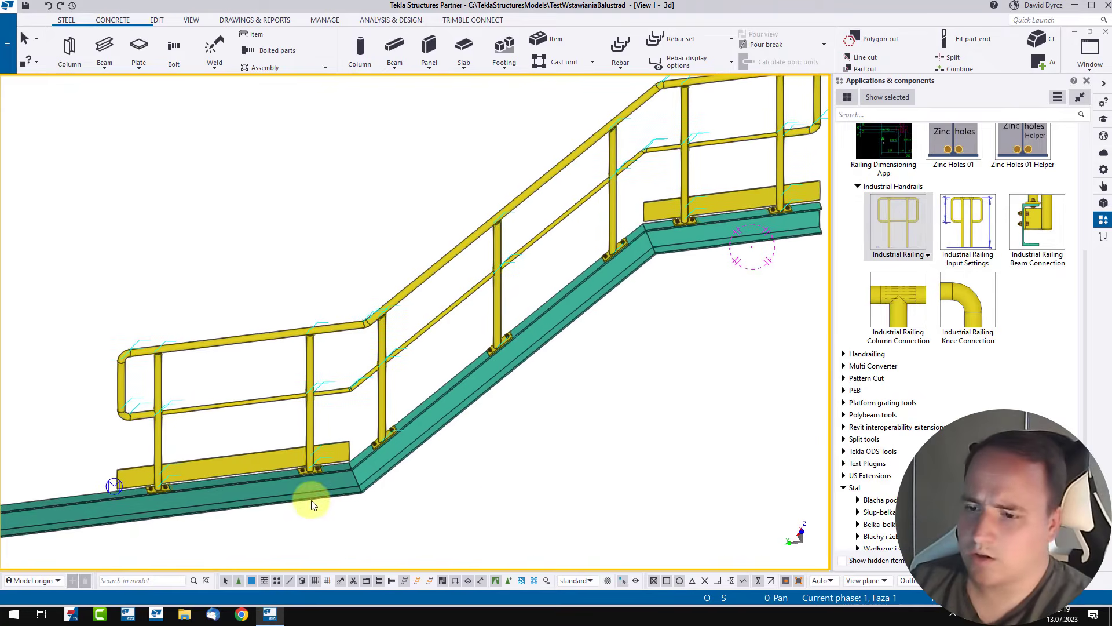
# Select the stair railing and open the beam connection settings of the Industrial Railing component
pyautogui.scroll(5, 226, 396)
pyautogui.scroll(4, 449, 400)
pyautogui.scroll(2, 491, 282)
pyautogui.scroll(-6, 378, 417)
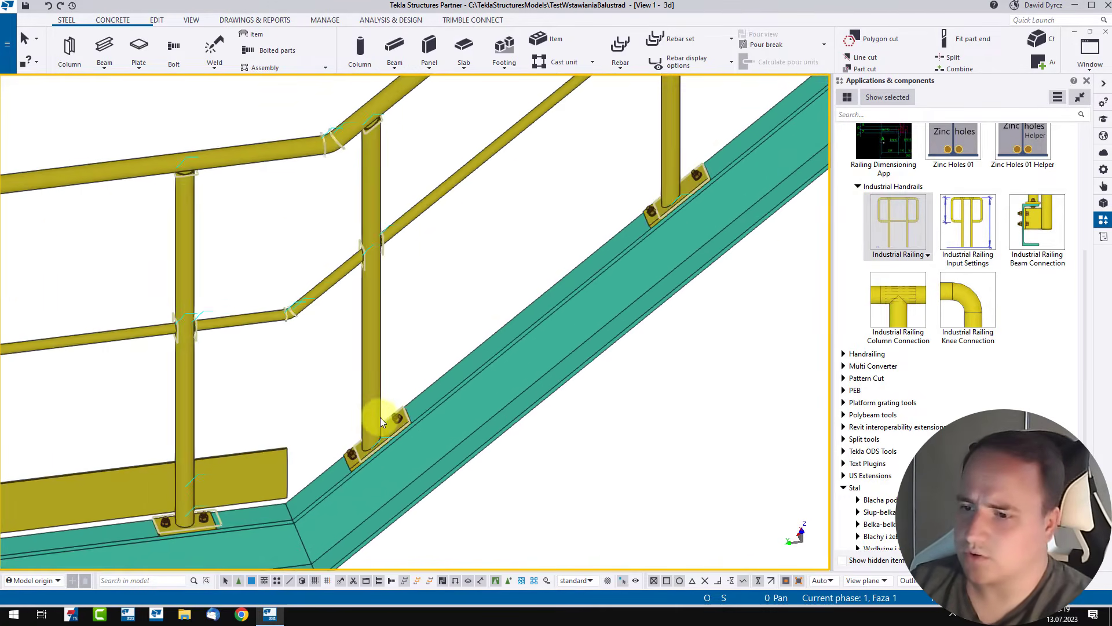
pyautogui.scroll(-5, 371, 394)
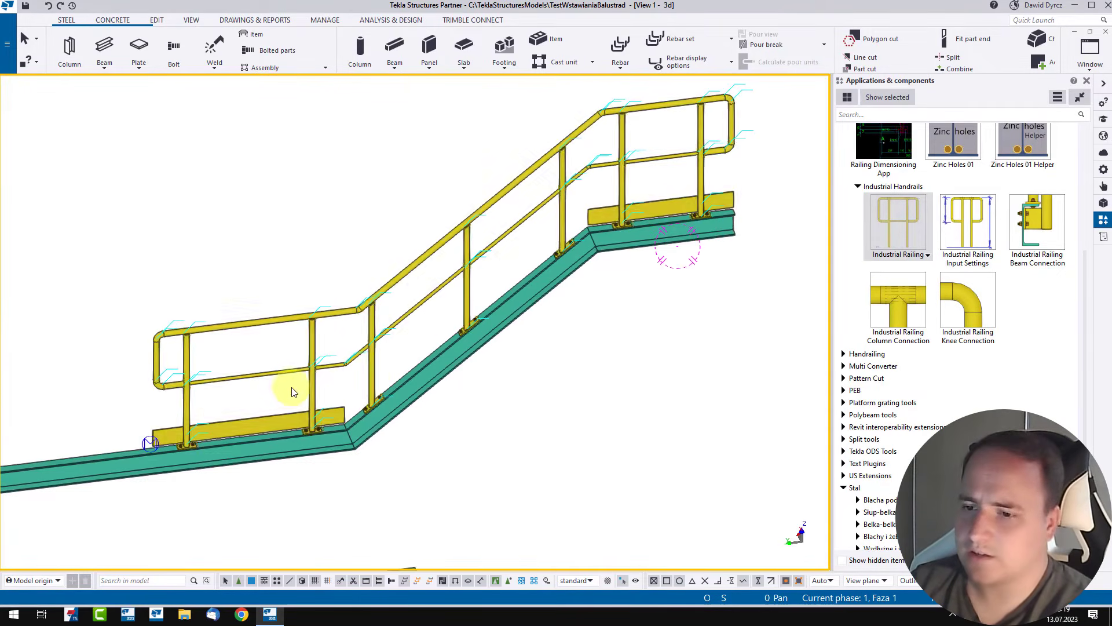
pyautogui.click(321, 435)
pyautogui.scroll(3, 322, 436)
pyautogui.scroll(5, 964, 260)
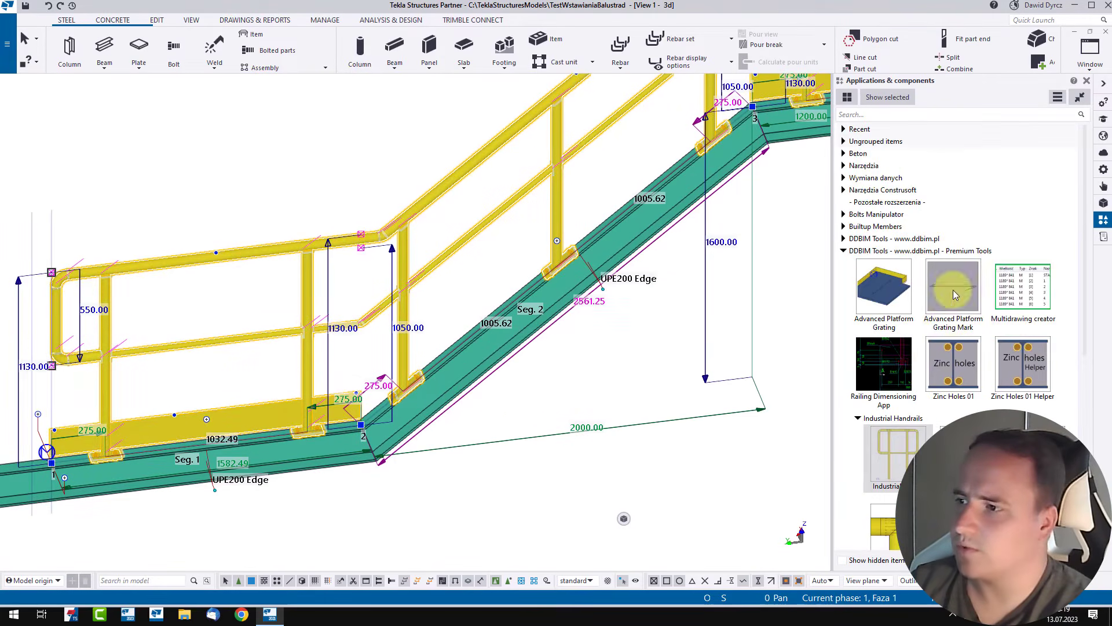
pyautogui.scroll(-5, 965, 261)
pyautogui.scroll(1, 964, 260)
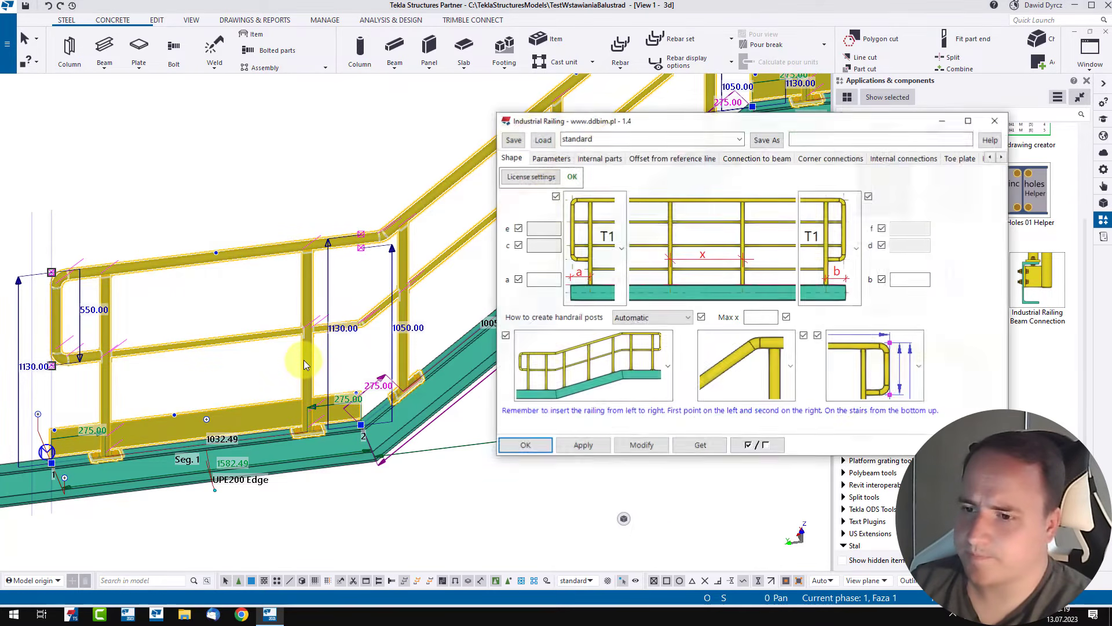
pyautogui.click(776, 165)
pyautogui.moveTo(797, 121); pyautogui.dragTo(688, 124)
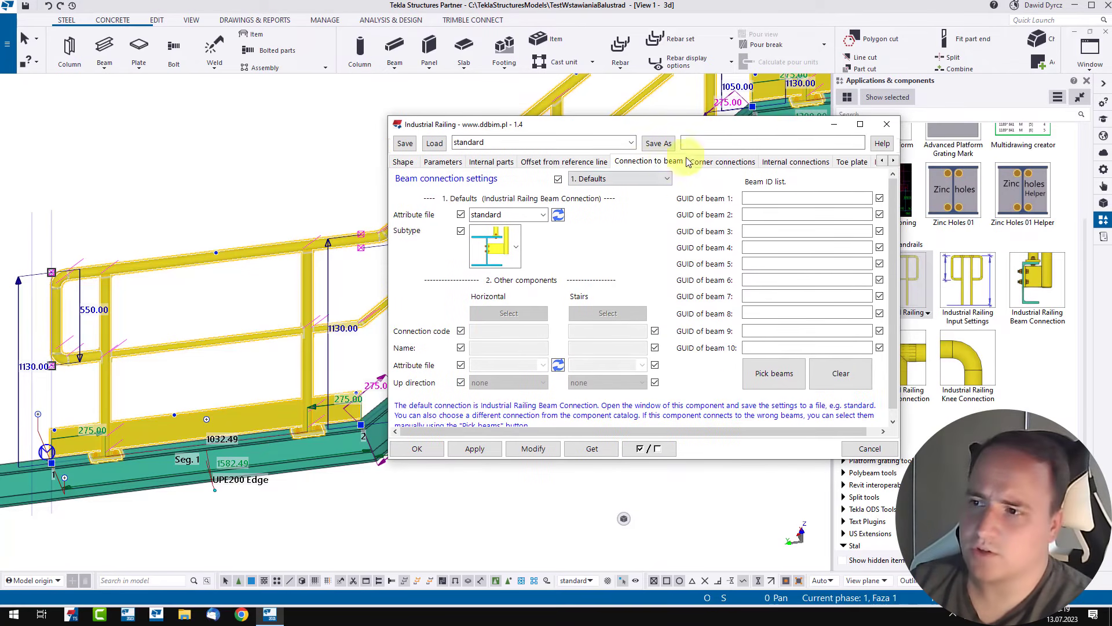
# Switch the railing's beam connection type to "2. Other components" and move the settings window clear of the railing
pyautogui.moveTo(318, 309); pyautogui.dragTo(131, 313, button='middle')
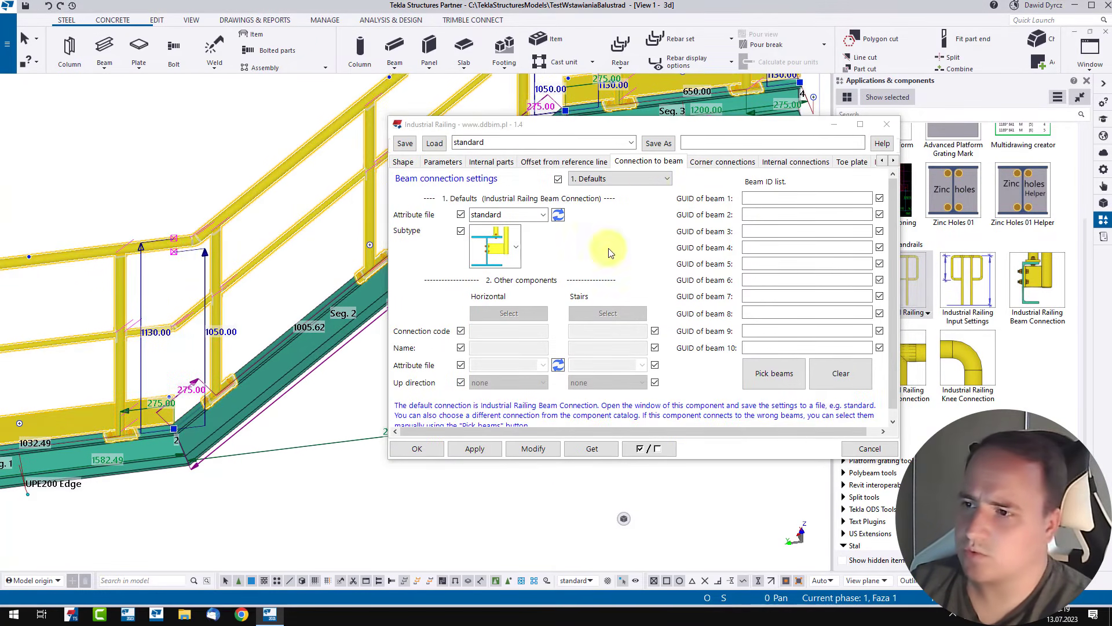
pyautogui.click(650, 180)
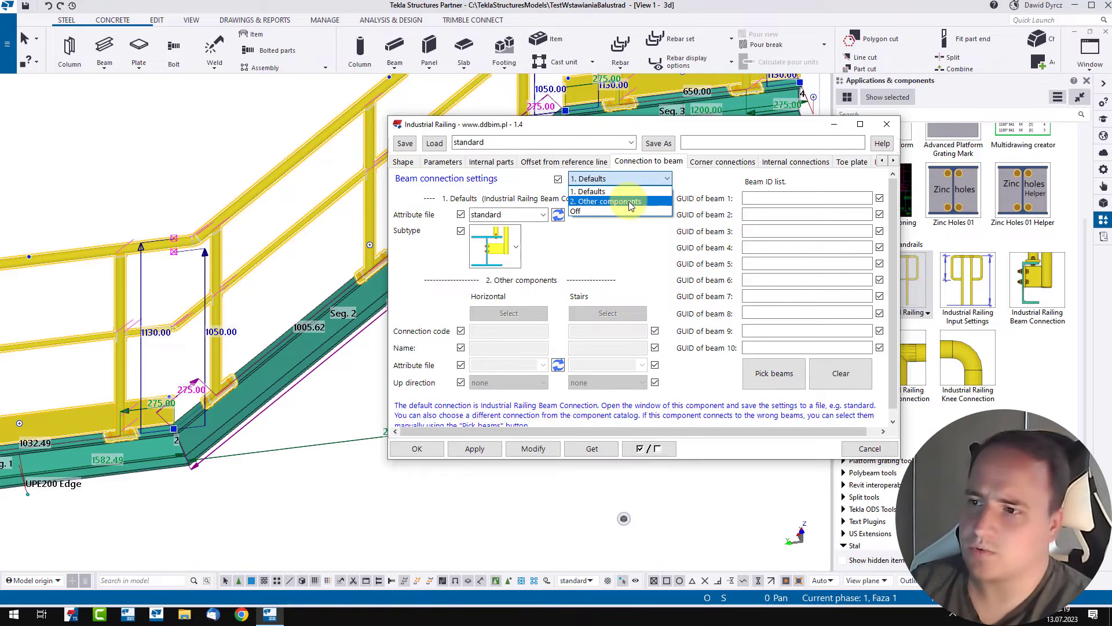
pyautogui.click(630, 202)
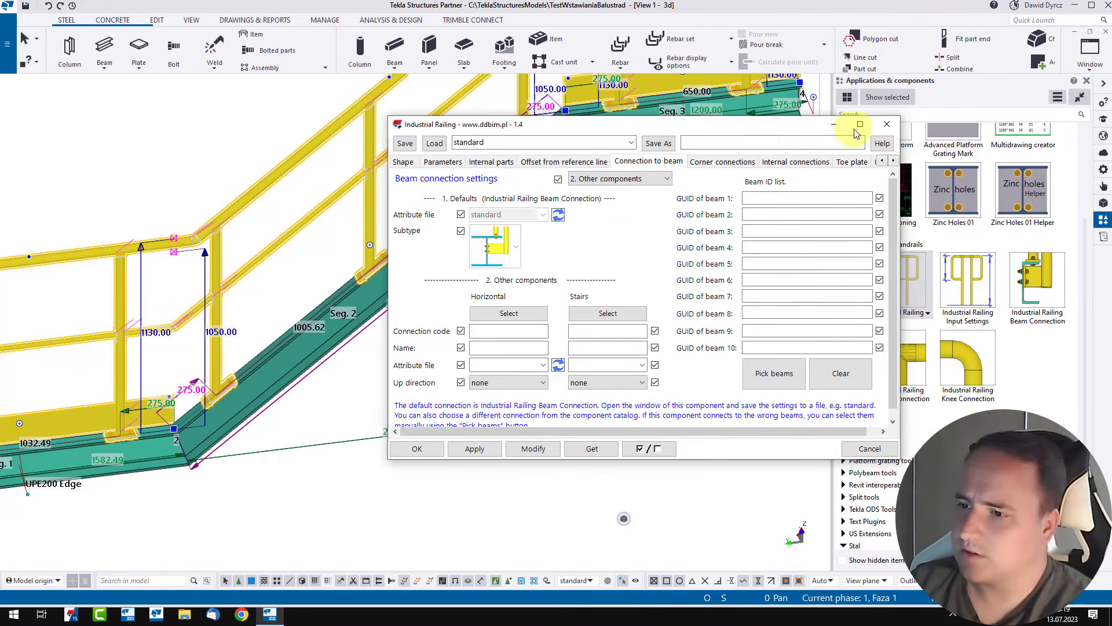
pyautogui.moveTo(775, 134); pyautogui.dragTo(897, 128)
pyautogui.scroll(-5, 372, 372)
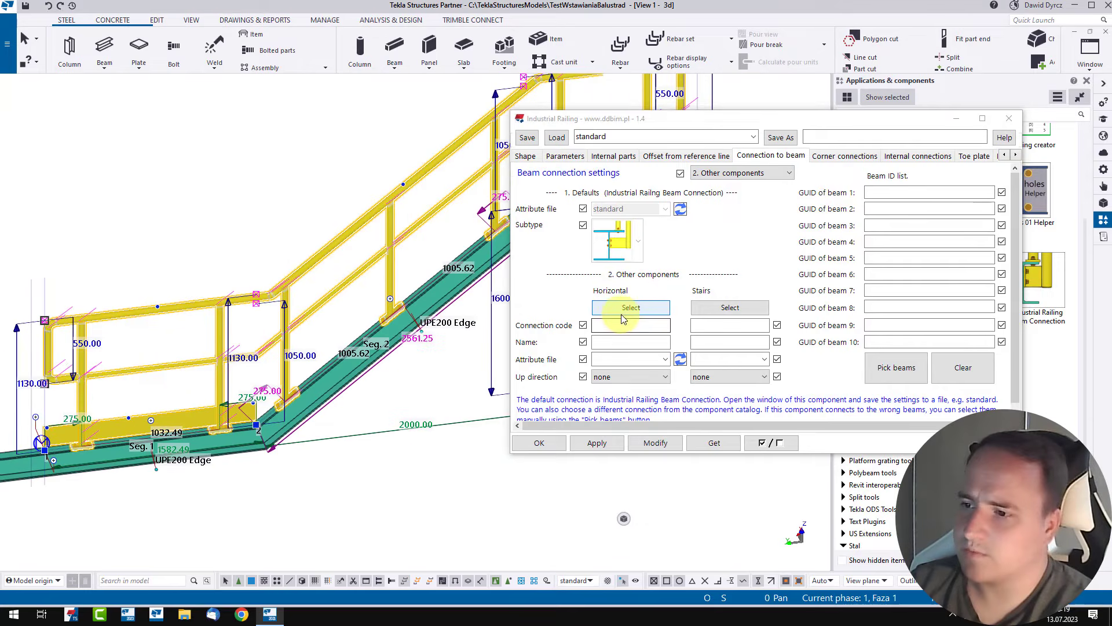
# Search the component catalog for 144 and assign End plate (144) as the beam connection for horizontal segments
pyautogui.click(630, 308)
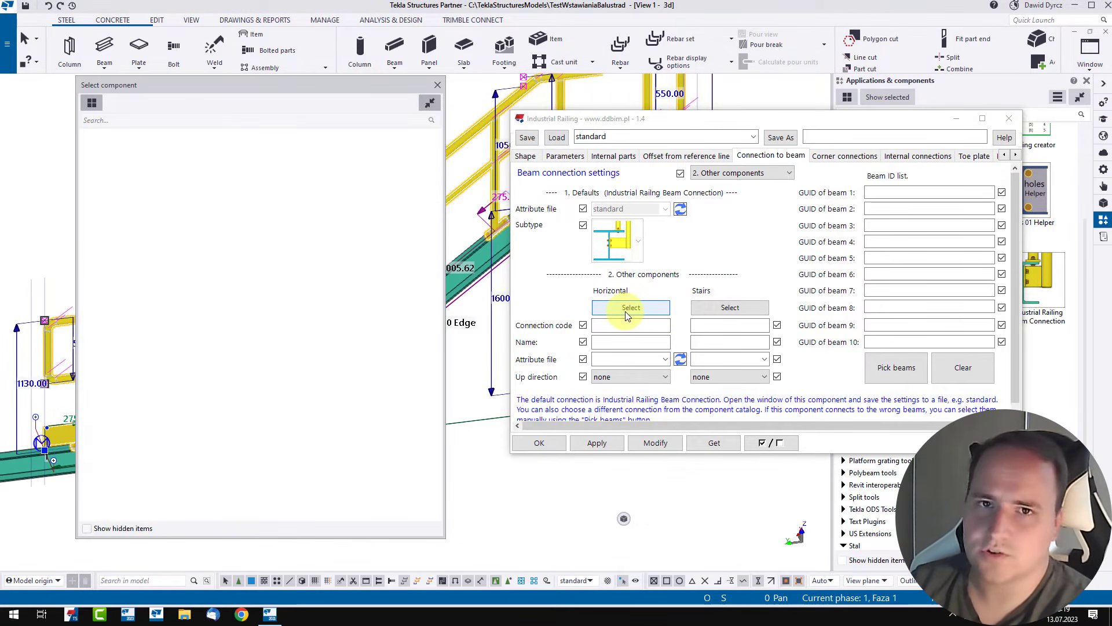
pyautogui.click(136, 121)
pyautogui.write('1')
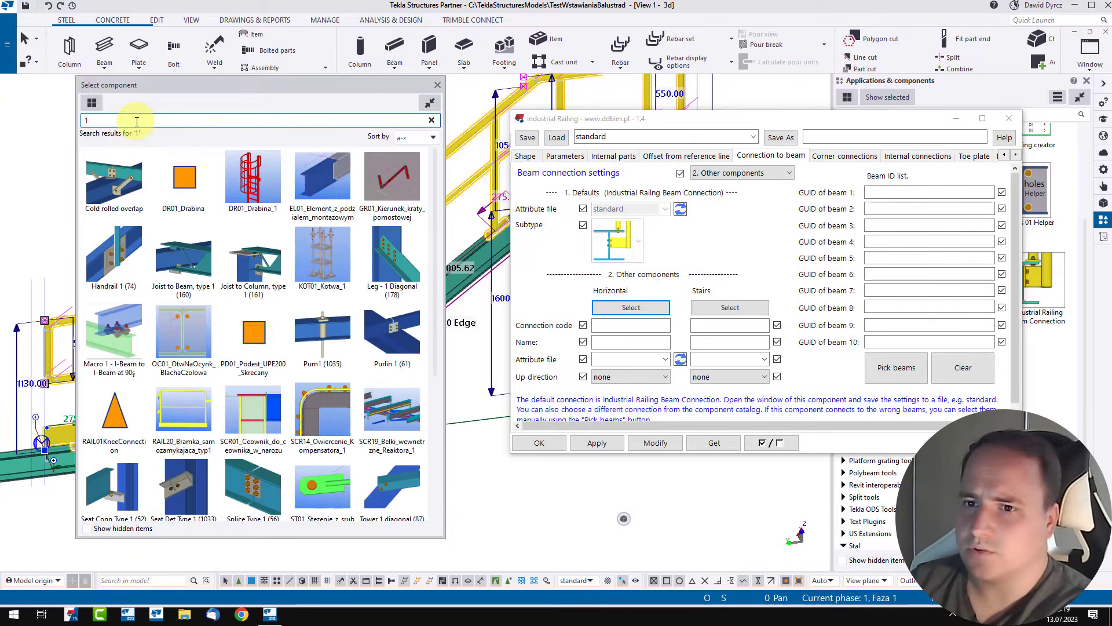
pyautogui.write('44')
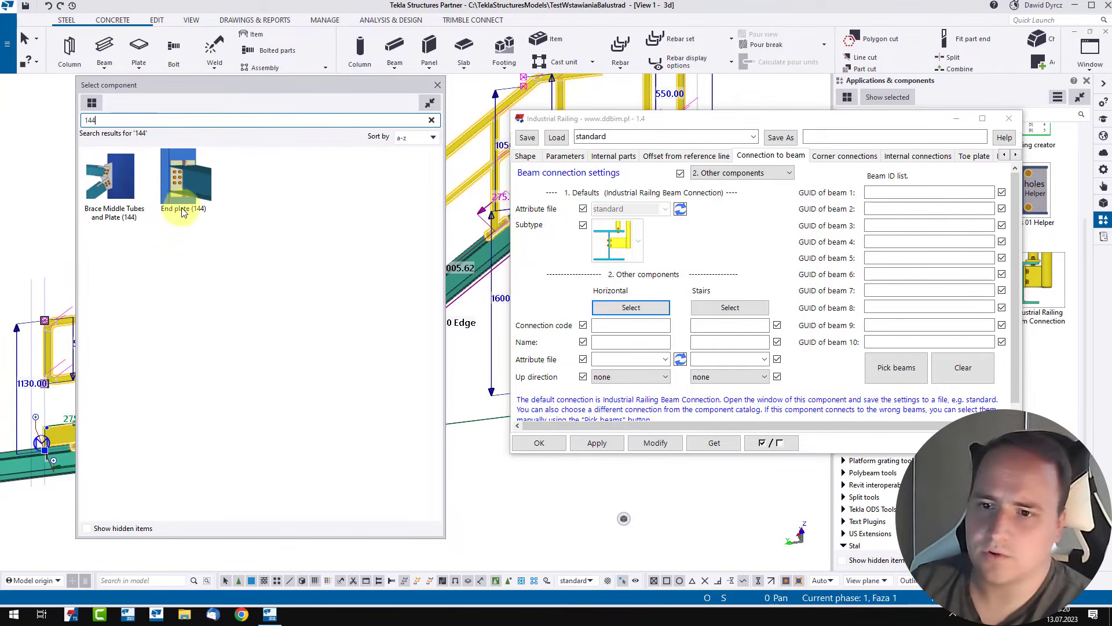
pyautogui.doubleClick(184, 190)
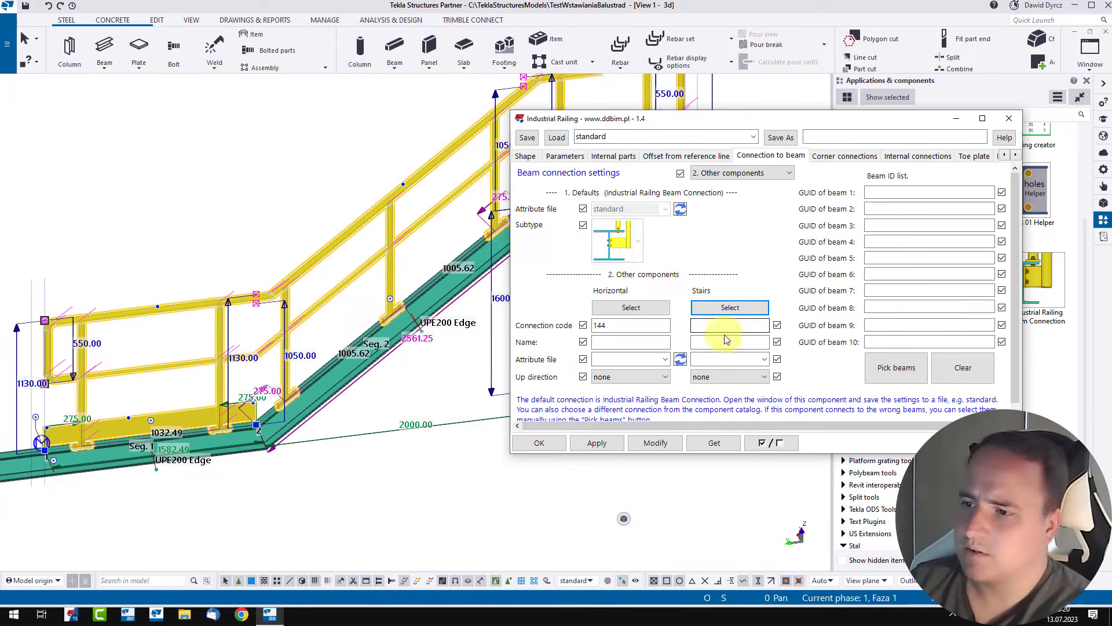
# Assign End plate (144) as the beam connection for the stair segments too, and modify the railing with these settings
pyautogui.click(730, 308)
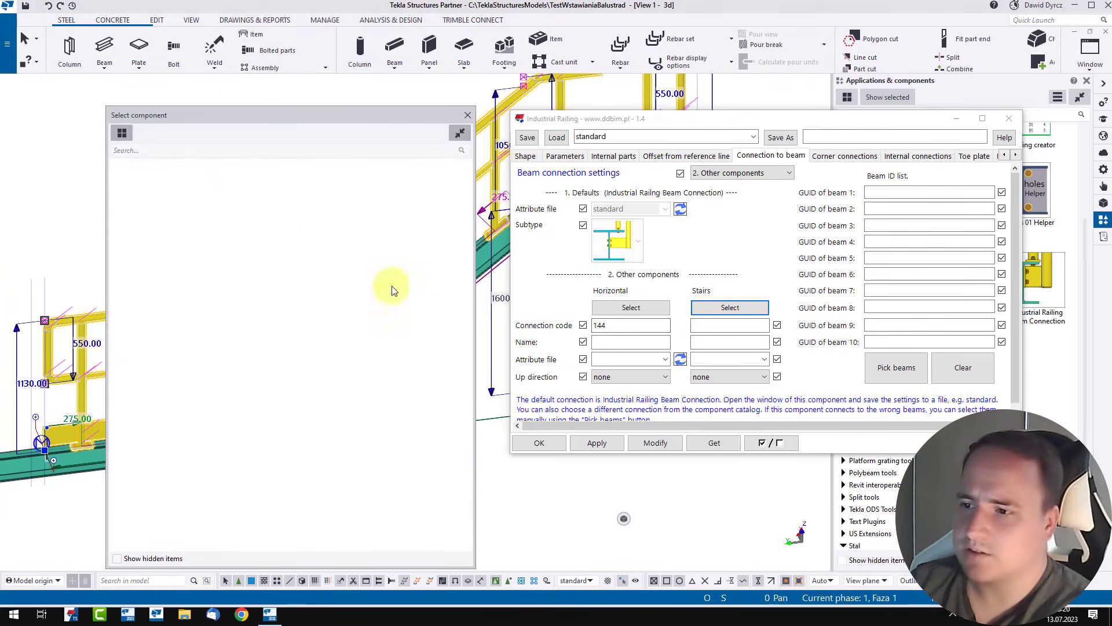
pyautogui.click(161, 151)
pyautogui.write('144')
pyautogui.doubleClick(214, 216)
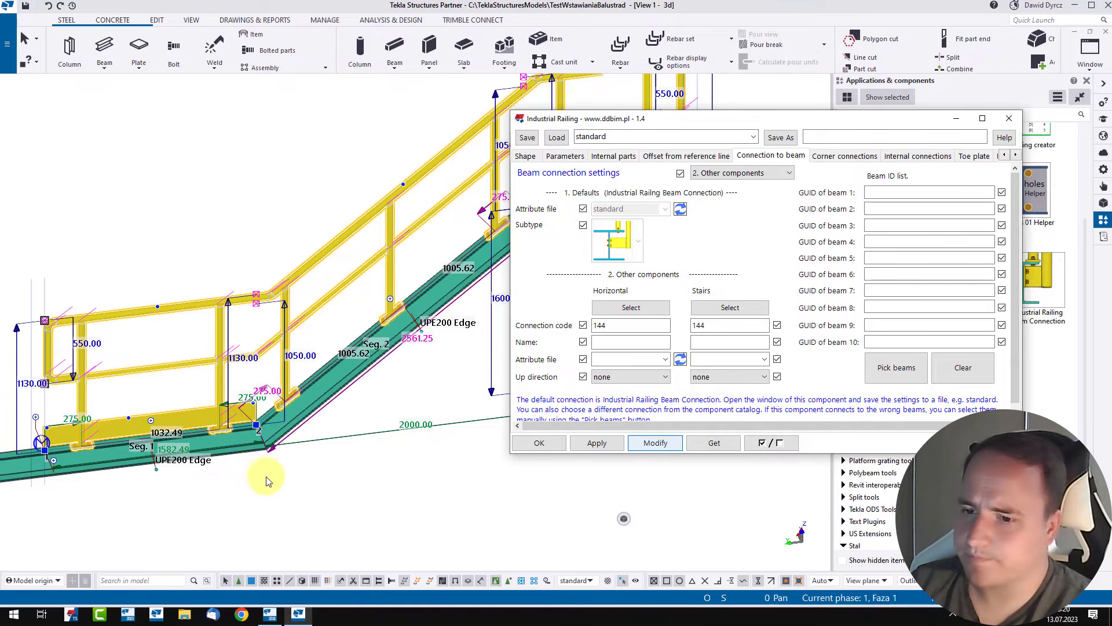
# Examine the end plate connections at the post bases on the horizontal and sloped beams
pyautogui.keyDown('ctrl'); pyautogui.moveTo(348, 477); pyautogui.dragTo(249, 509, button='middle'); pyautogui.keyUp('ctrl')
pyautogui.scroll(2, 232, 511)
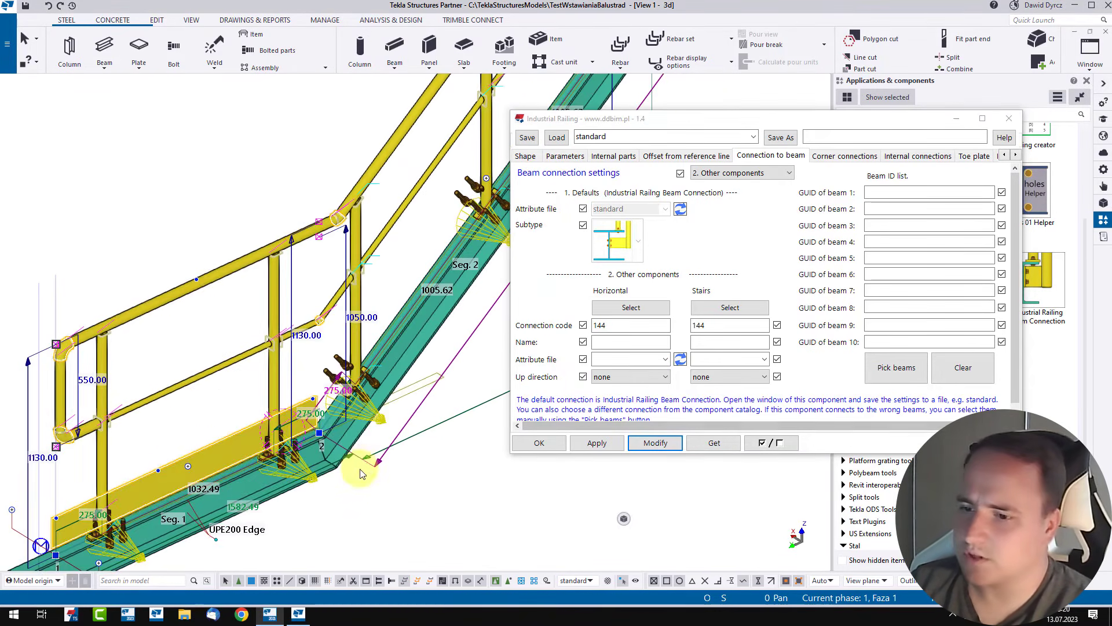
pyautogui.scroll(5, 306, 409)
pyautogui.scroll(2, 307, 367)
pyautogui.keyDown('ctrl'); pyautogui.moveTo(277, 376); pyautogui.dragTo(260, 361, button='middle'); pyautogui.keyUp('ctrl')
pyautogui.scroll(-2, 321, 380)
pyautogui.scroll(-4, 322, 384)
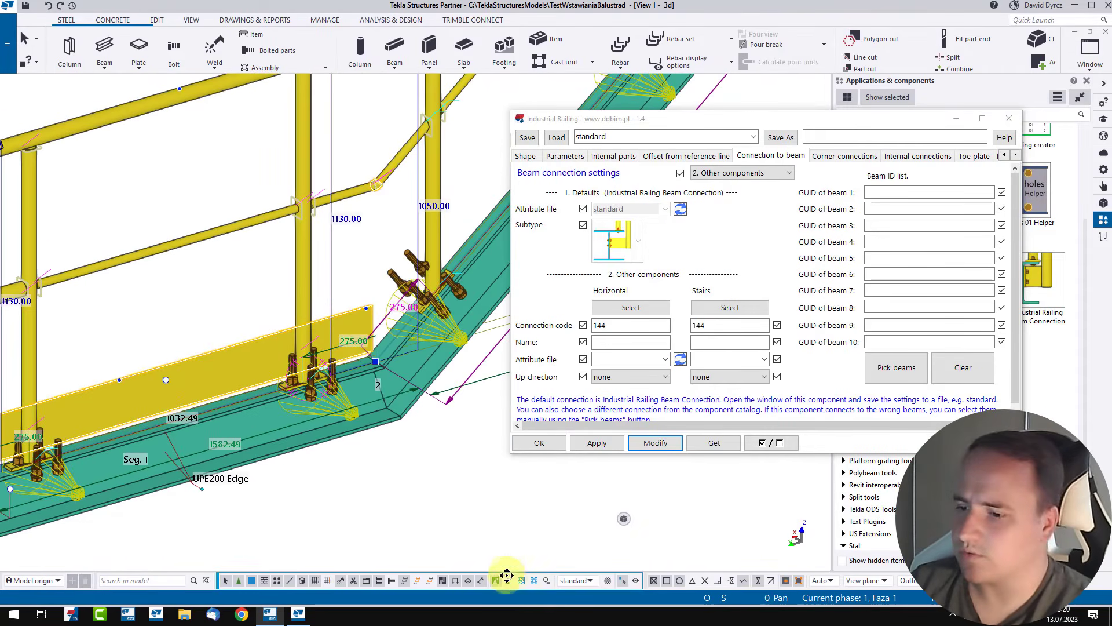
# Open the end plate connection at the lower horizontal beam's post and review its plate and stiffener settings
pyautogui.scroll(3, 348, 411)
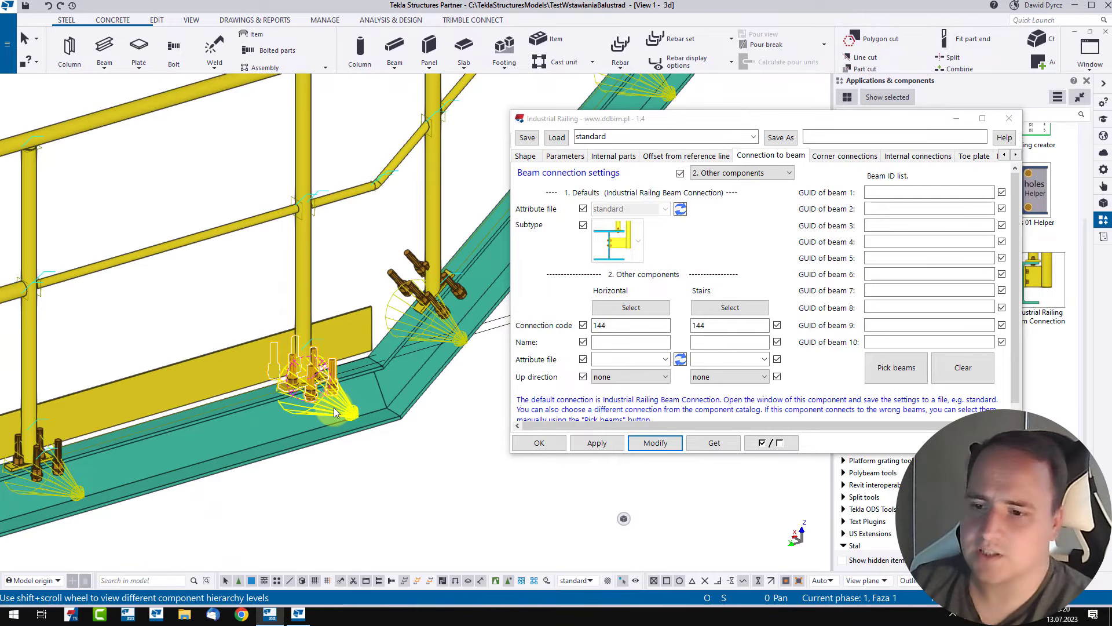
pyautogui.doubleClick(335, 412)
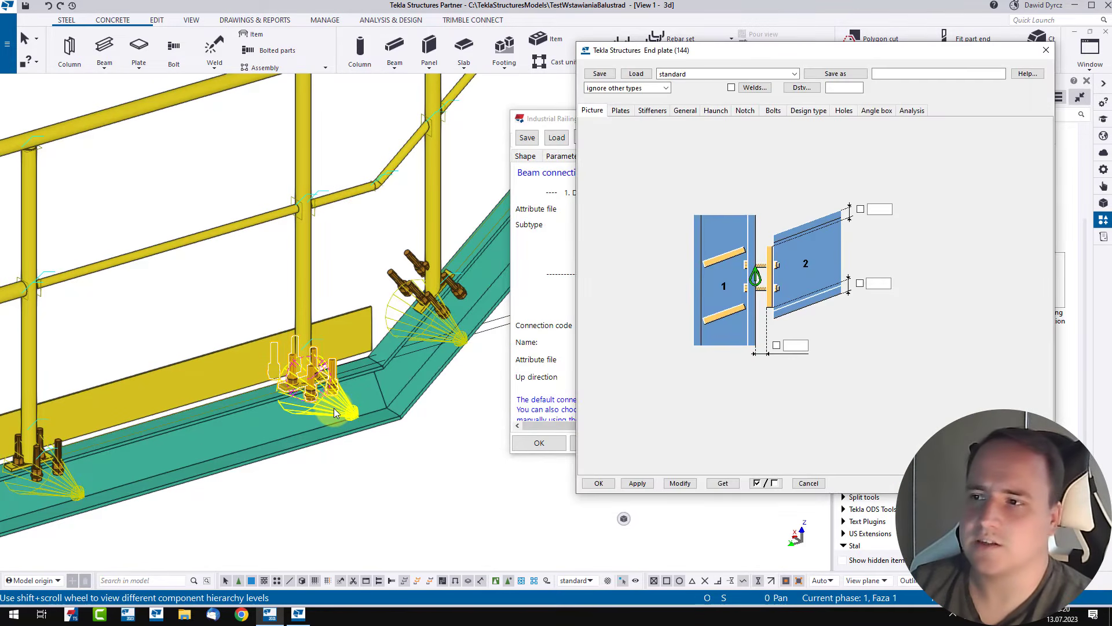
pyautogui.moveTo(809, 52); pyautogui.dragTo(688, 116)
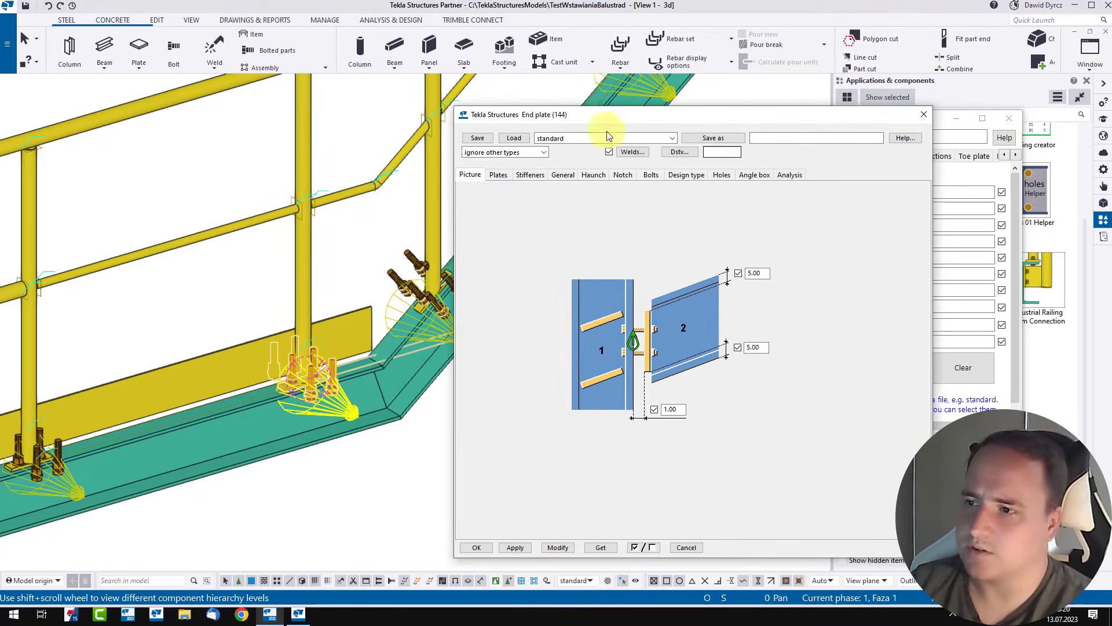
pyautogui.click(498, 176)
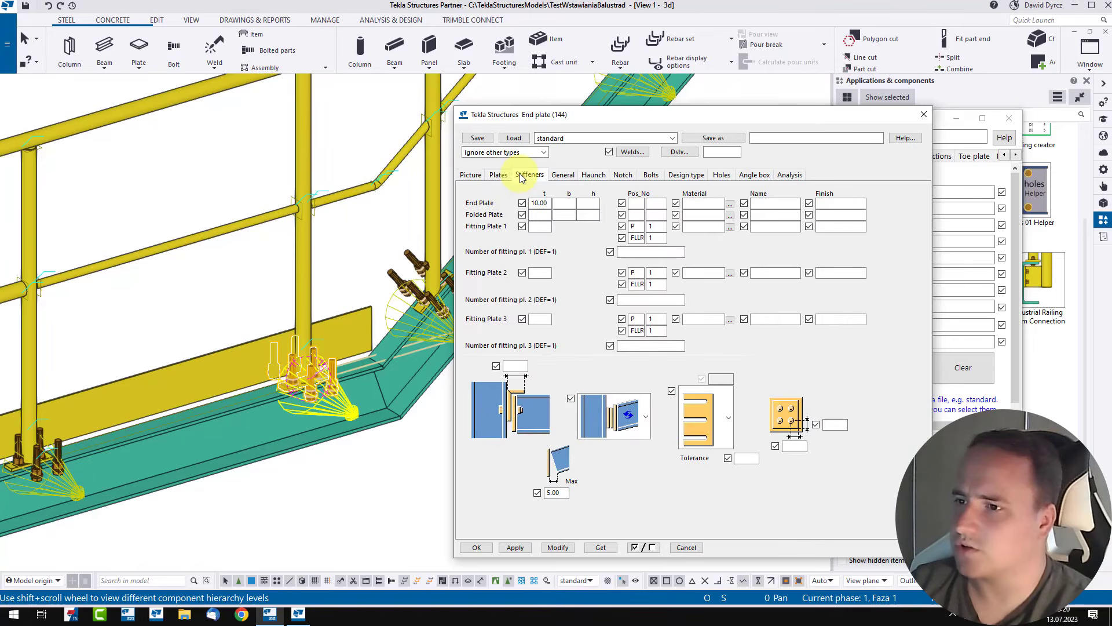
pyautogui.click(520, 176)
pyautogui.click(470, 175)
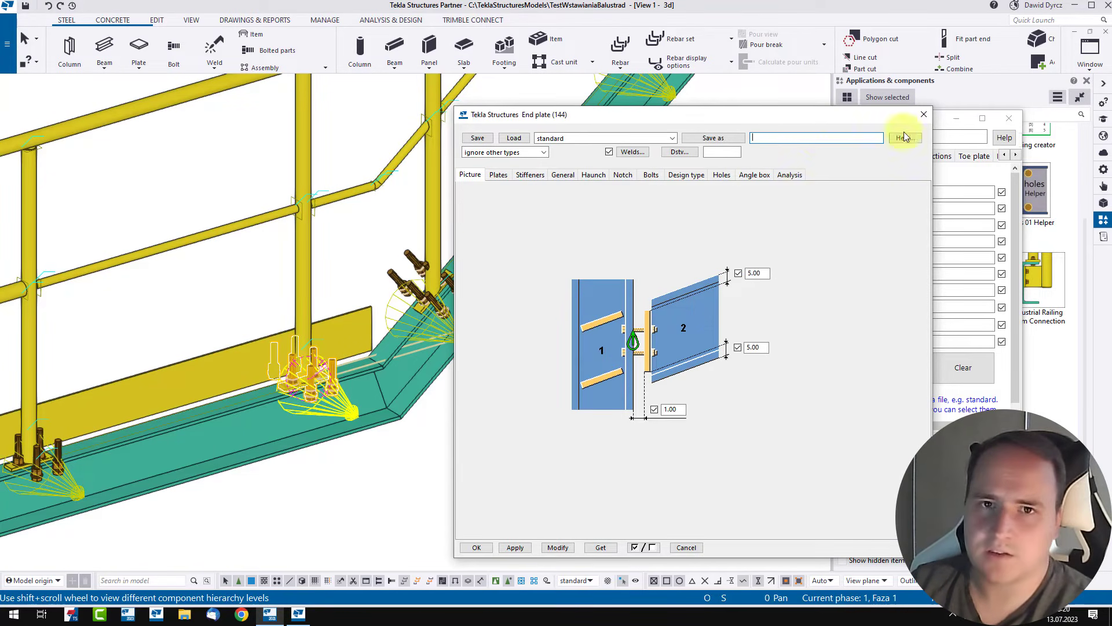
# Load the "railing" attribute file into this End plate (144) connection and modify the post base with it
pyautogui.click(672, 138)
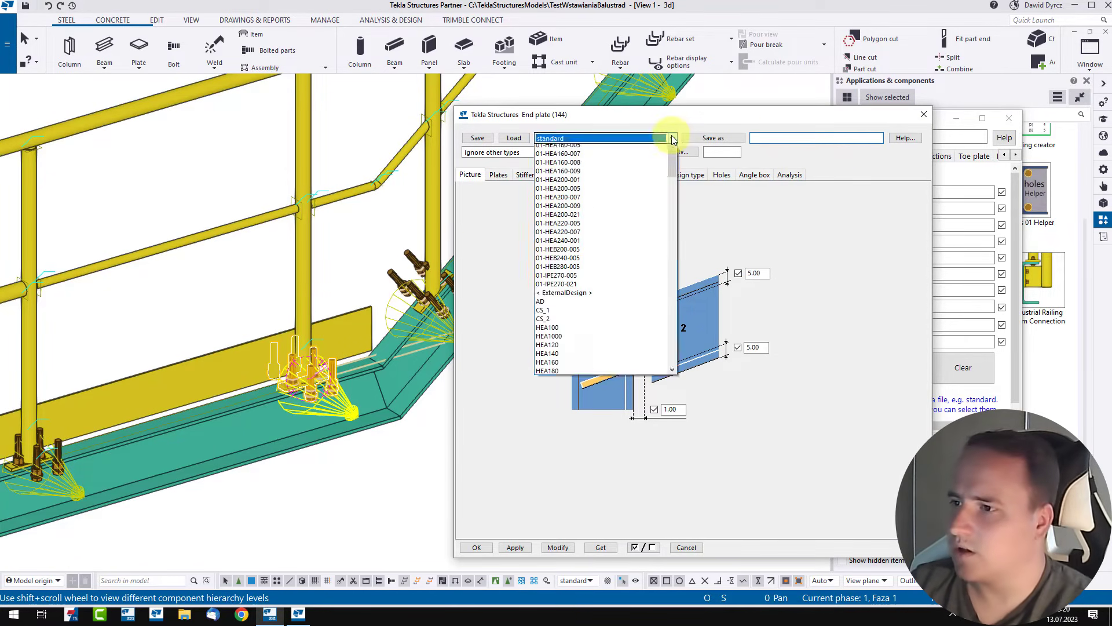
pyautogui.moveTo(672, 182); pyautogui.dragTo(672, 406)
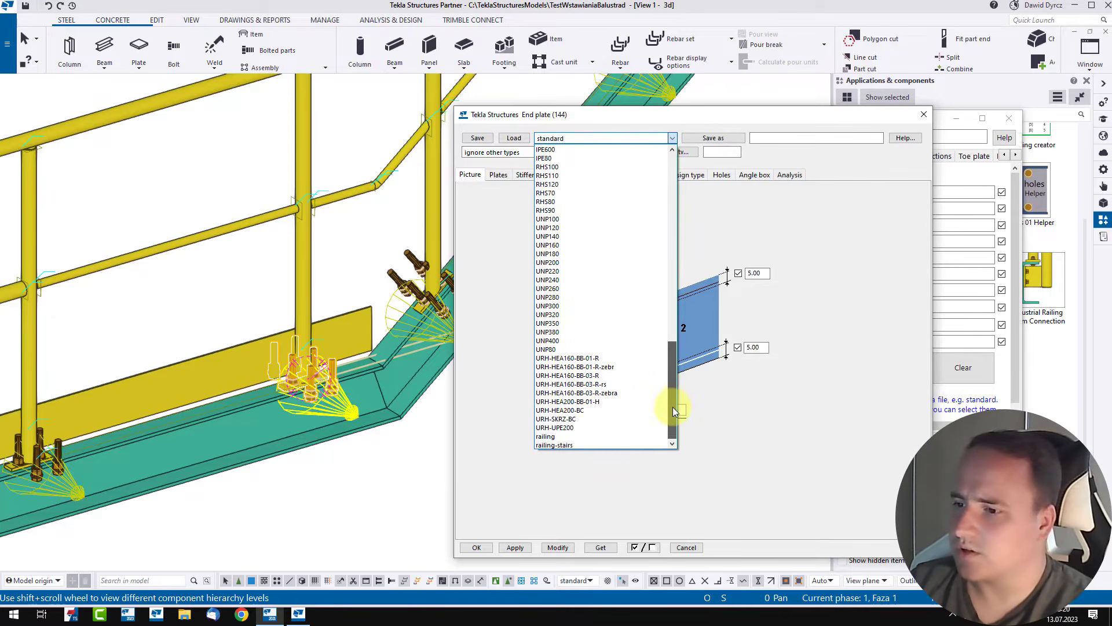
pyautogui.click(579, 436)
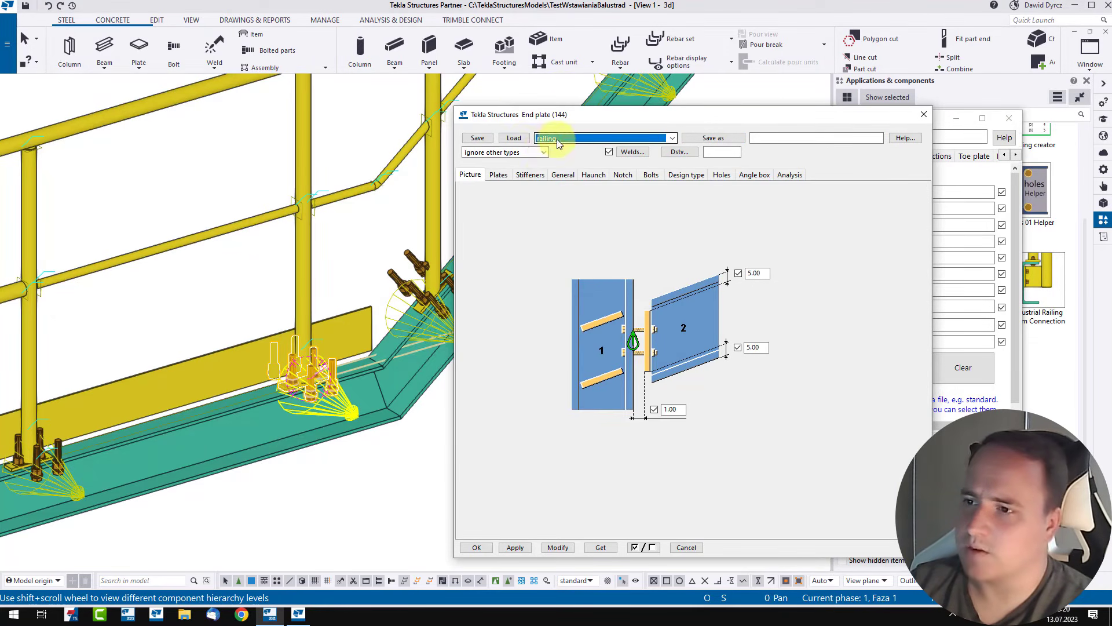
pyautogui.click(558, 548)
pyautogui.scroll(8, 324, 428)
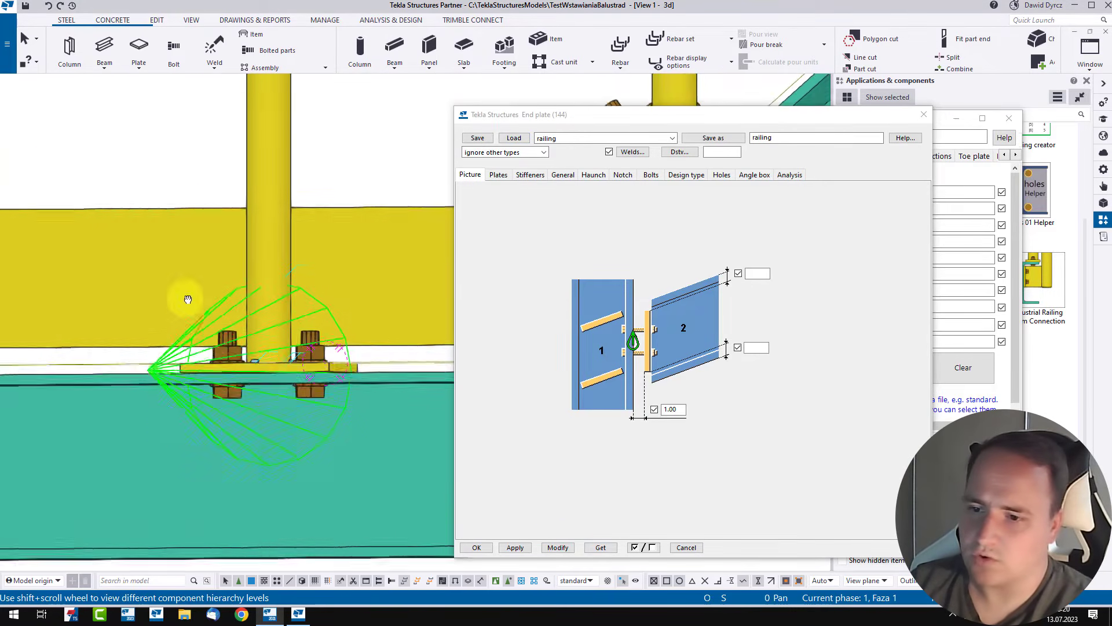
pyautogui.keyDown('ctrl'); pyautogui.moveTo(187, 299); pyautogui.dragTo(301, 348, button='middle'); pyautogui.keyUp('ctrl')
pyautogui.scroll(-4, 264, 387)
# Load the "railing-stairs" attribute file into the same end plate, modify the connection, inspect the plate and close its settings
pyautogui.click(672, 138)
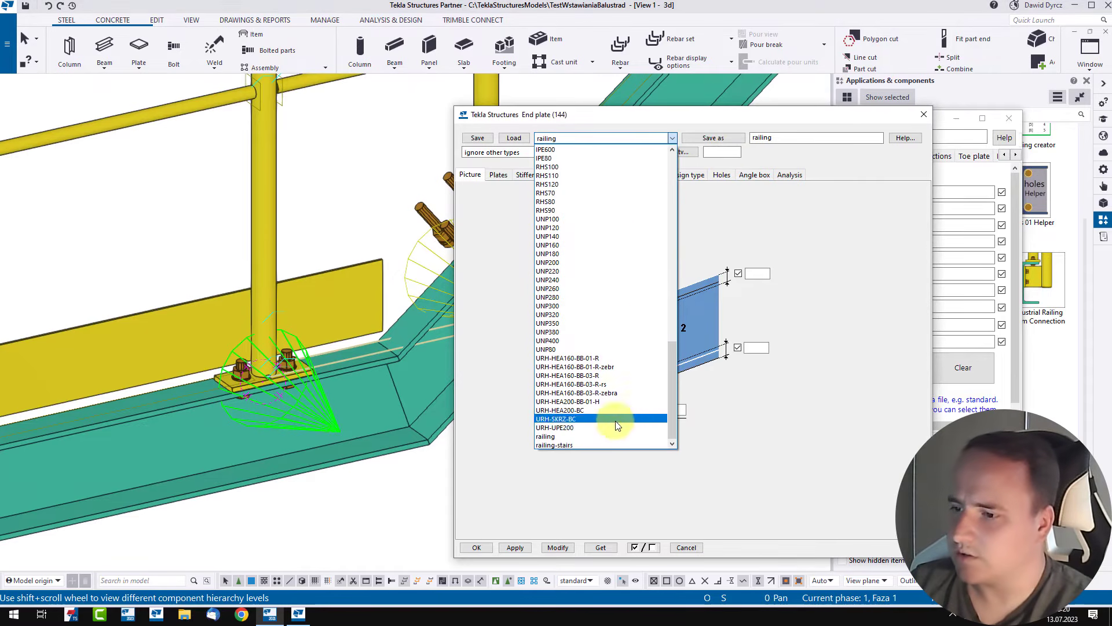
pyautogui.click(571, 441)
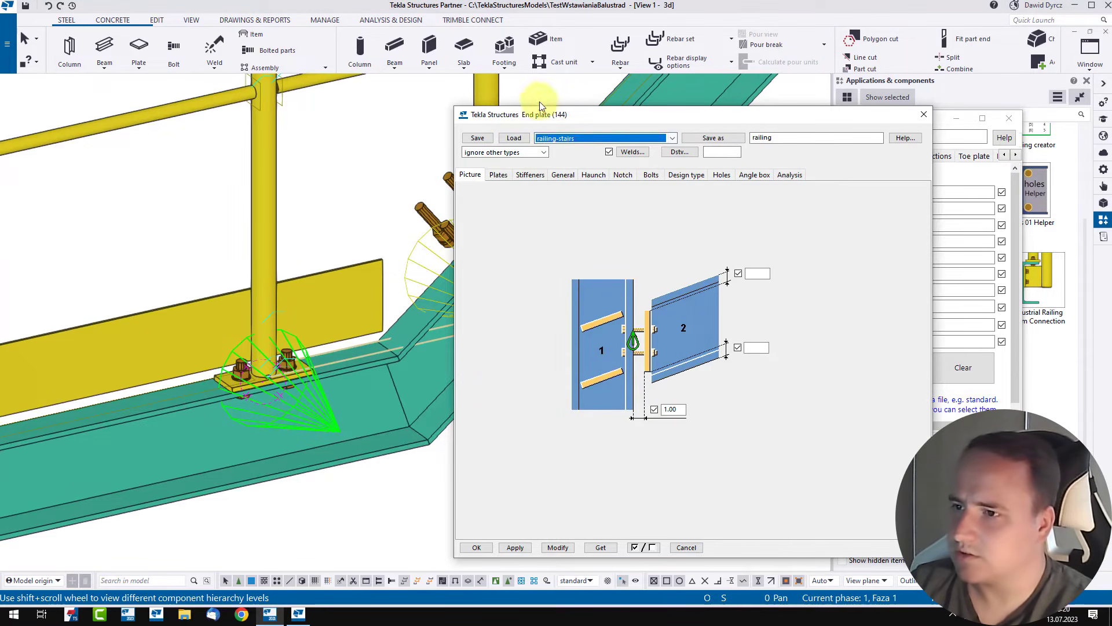
pyautogui.click(514, 139)
pyautogui.click(562, 547)
pyautogui.scroll(2, 276, 385)
pyautogui.keyDown('ctrl'); pyautogui.moveTo(277, 384); pyautogui.dragTo(349, 352, button='middle'); pyautogui.keyUp('ctrl')
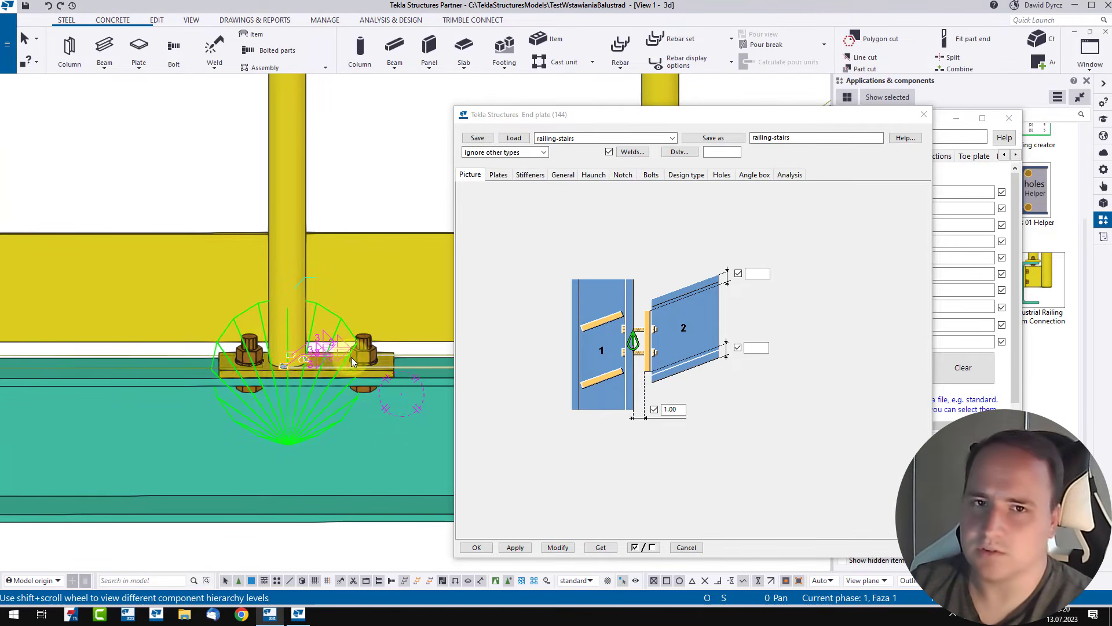
pyautogui.moveTo(268, 376); pyautogui.dragTo(275, 449, button='middle')
pyautogui.scroll(-3, 267, 380)
pyautogui.keyDown('ctrl'); pyautogui.moveTo(266, 380); pyautogui.dragTo(307, 398, button='middle'); pyautogui.keyUp('ctrl')
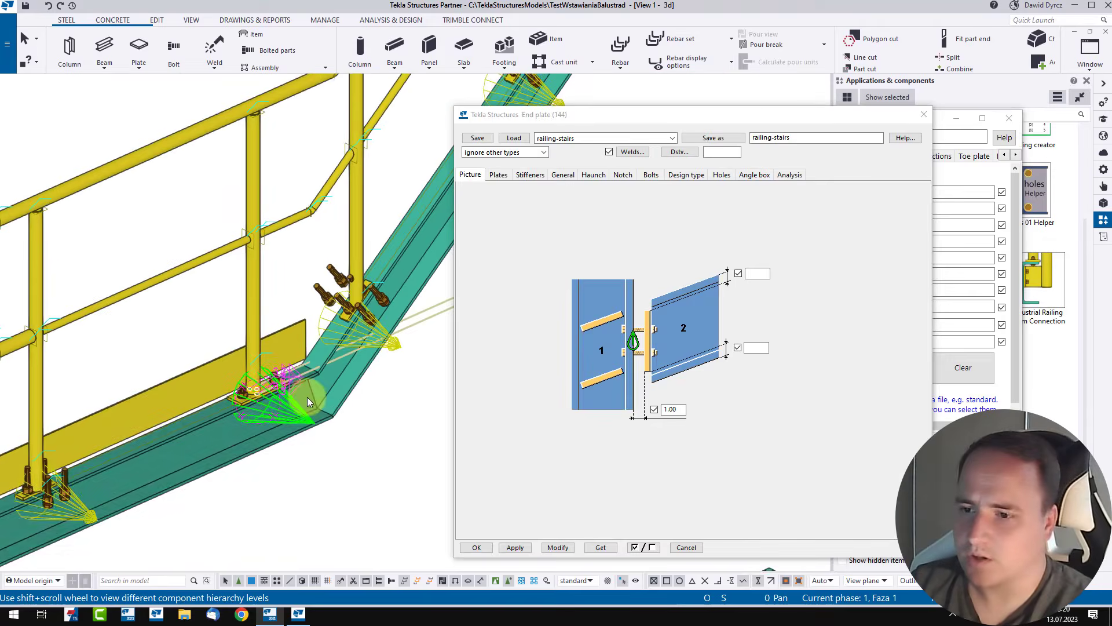
pyautogui.scroll(-2, 307, 398)
pyautogui.click(925, 116)
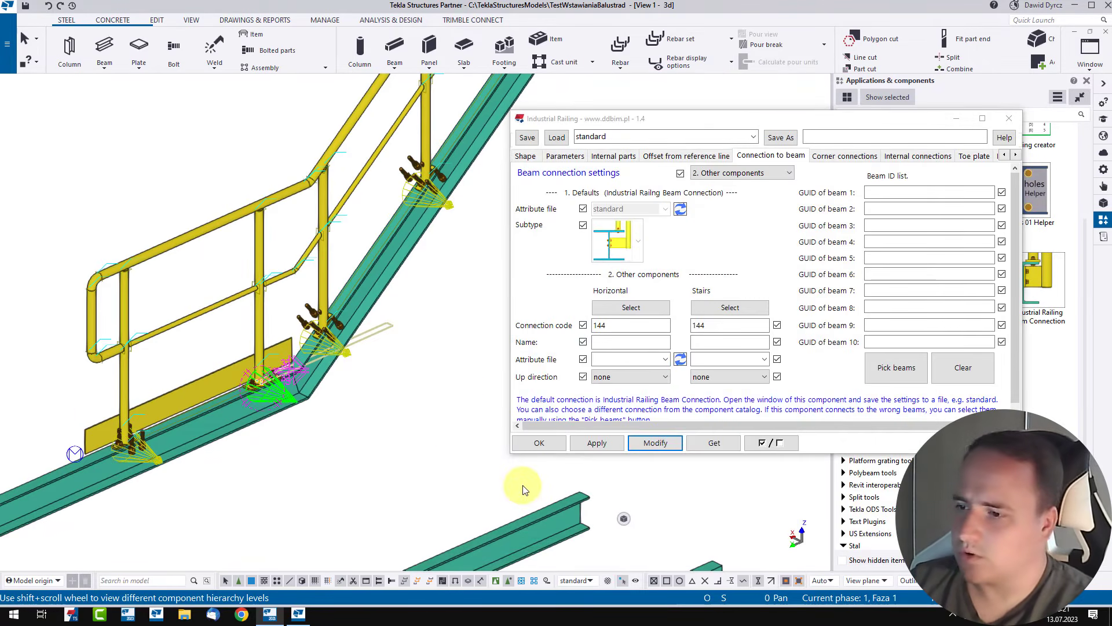
# Select the whole railing, refresh the attribute files and assign "railing" to the end plates on horizontal segments
pyautogui.click(496, 580)
pyautogui.click(324, 284)
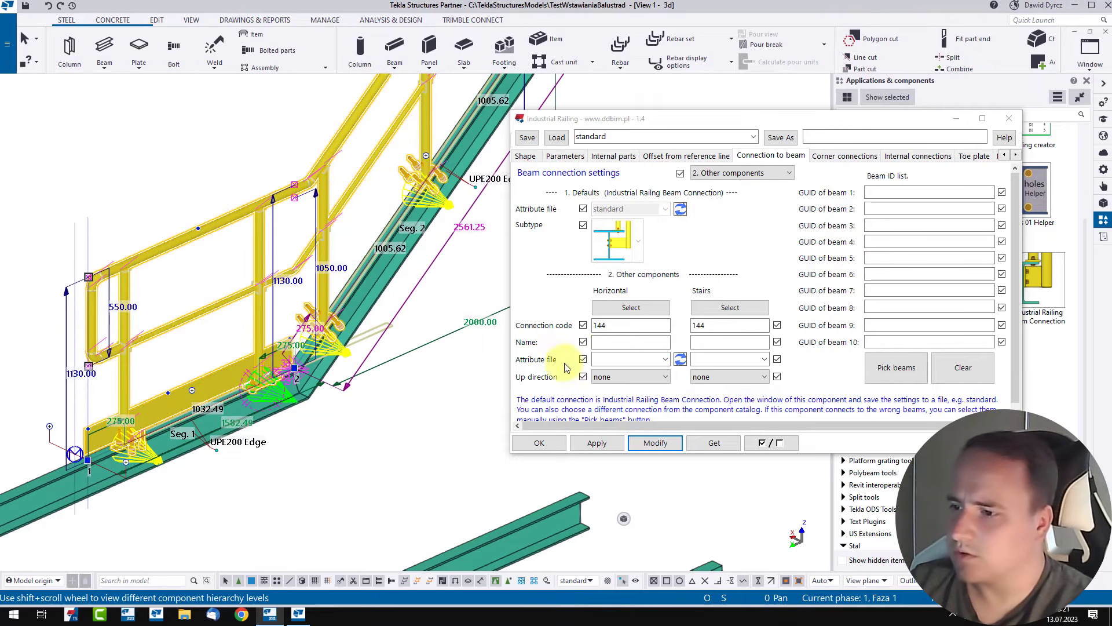
pyautogui.click(685, 360)
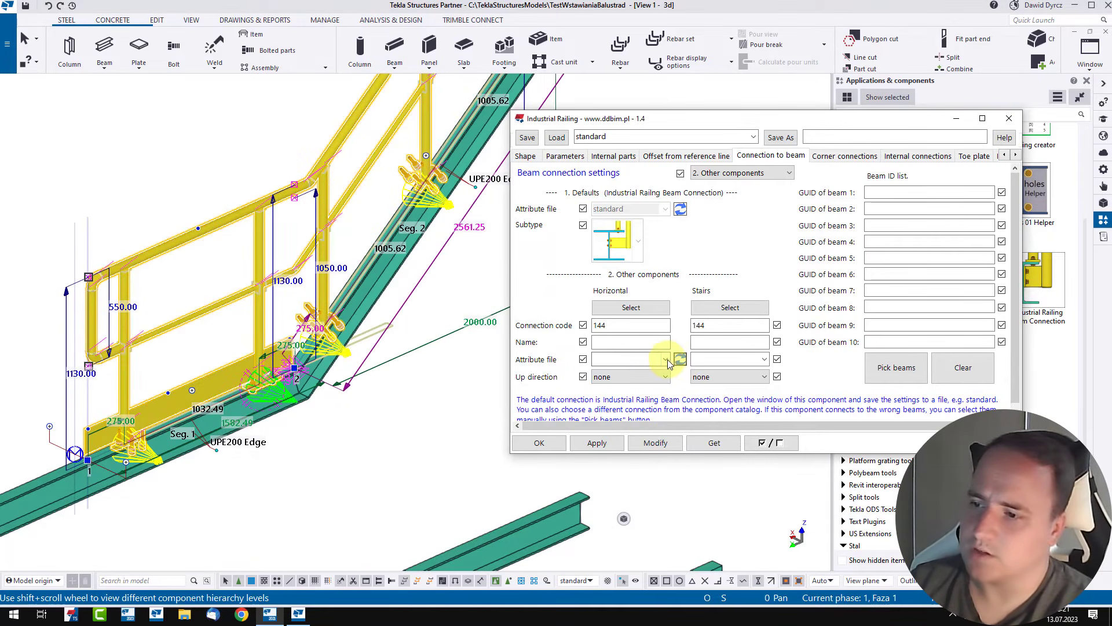
pyautogui.click(667, 360)
pyautogui.moveTo(666, 134); pyautogui.dragTo(685, 265)
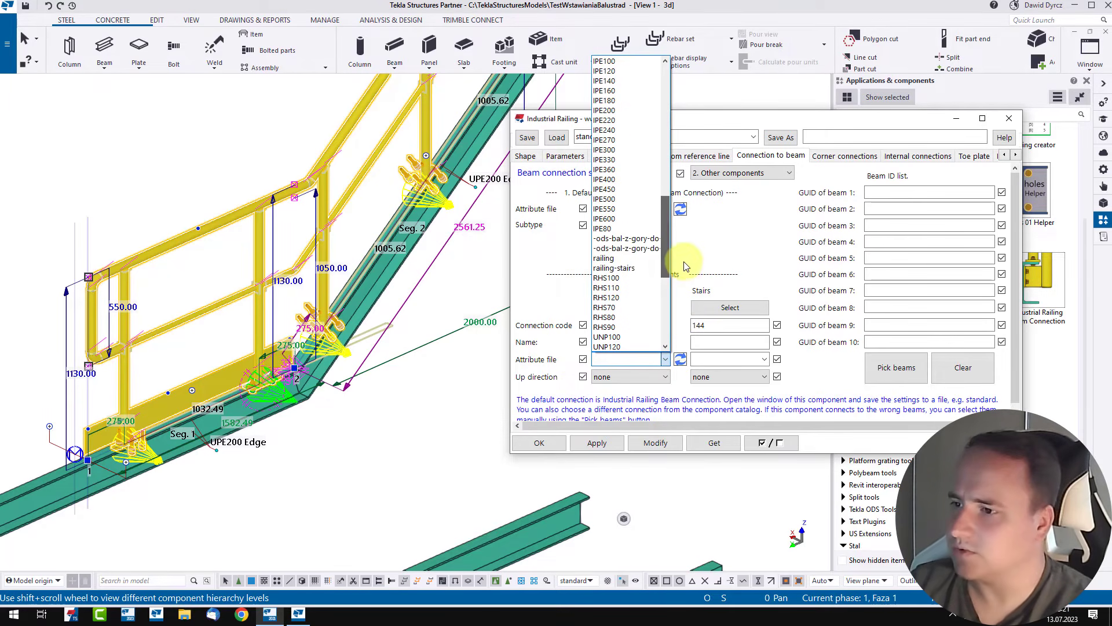
pyautogui.click(605, 258)
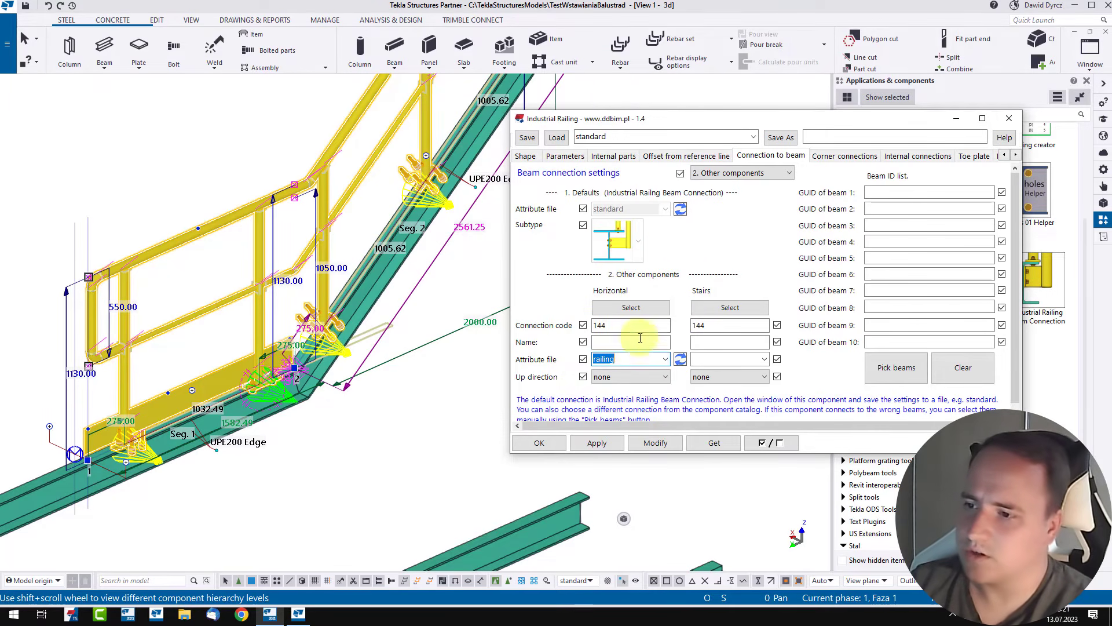
# Assign the "railing-stairs" attribute file to the stair segments' end plates, modify the railing and close its settings
pyautogui.click(762, 360)
pyautogui.moveTo(766, 139); pyautogui.dragTo(790, 276)
pyautogui.click(733, 249)
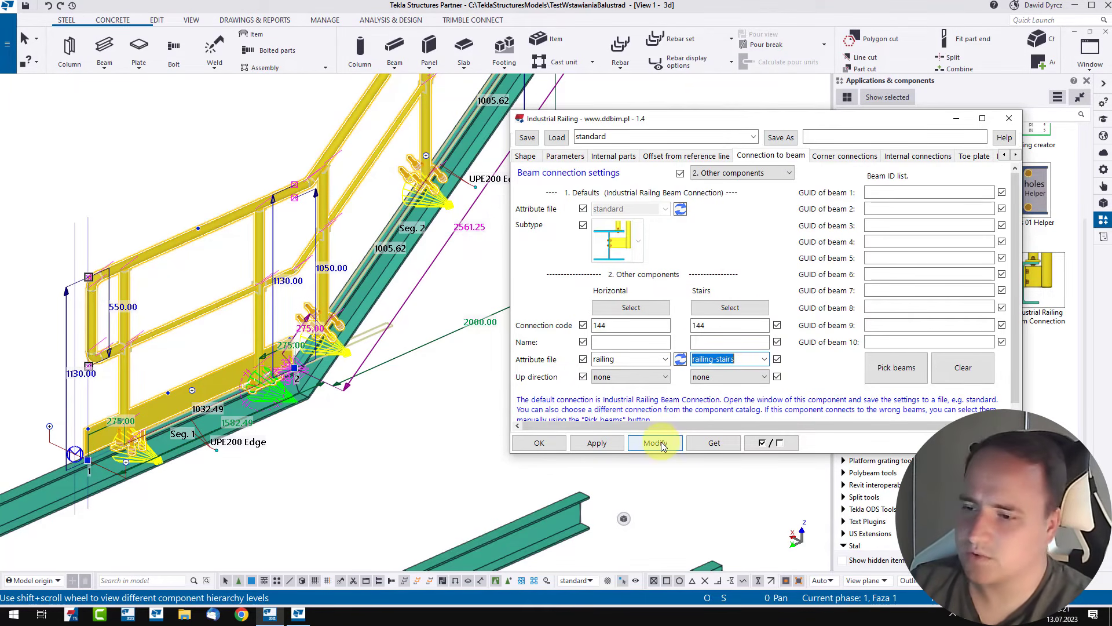
pyautogui.moveTo(425, 406); pyautogui.dragTo(302, 510, button='middle')
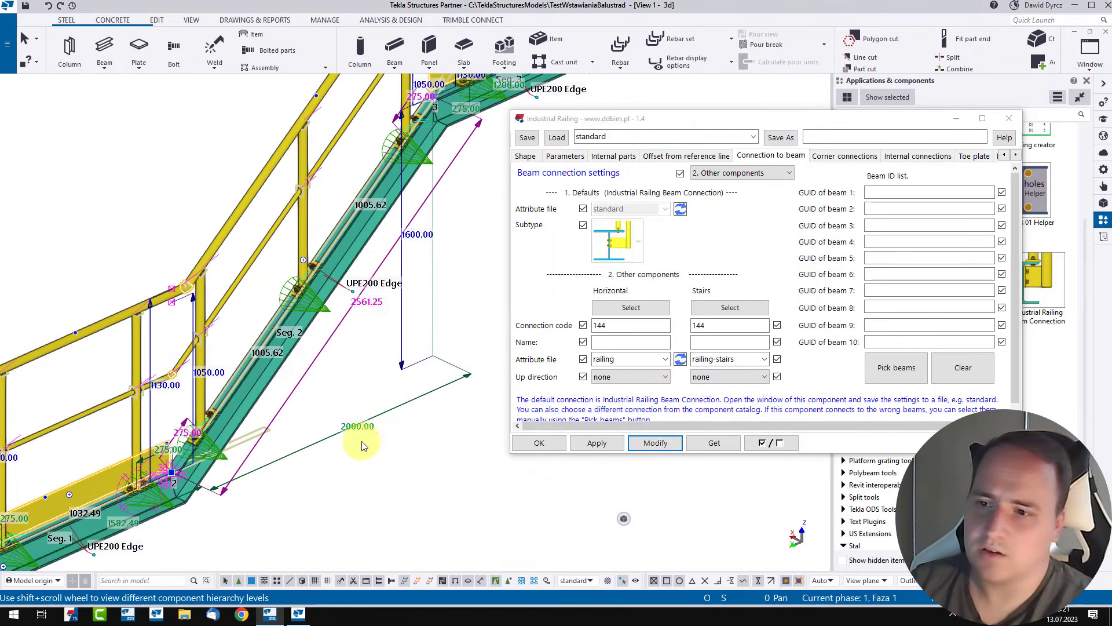
pyautogui.click(465, 259)
pyautogui.moveTo(482, 232); pyautogui.dragTo(427, 470, button='middle')
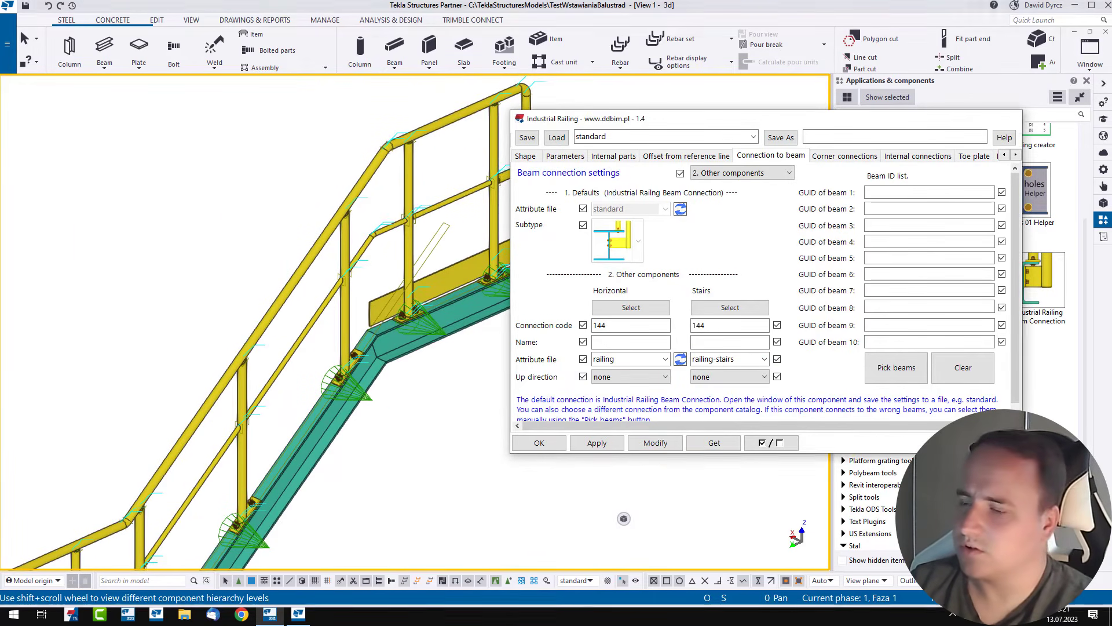
pyautogui.click(539, 442)
# Examine the end plates and bolts at the post bases along the upper horizontal and sloped beams
pyautogui.scroll(4, 427, 380)
pyautogui.keyDown('ctrl'); pyautogui.moveTo(428, 380); pyautogui.dragTo(340, 372, button='middle'); pyautogui.keyUp('ctrl')
pyautogui.scroll(2, 429, 373)
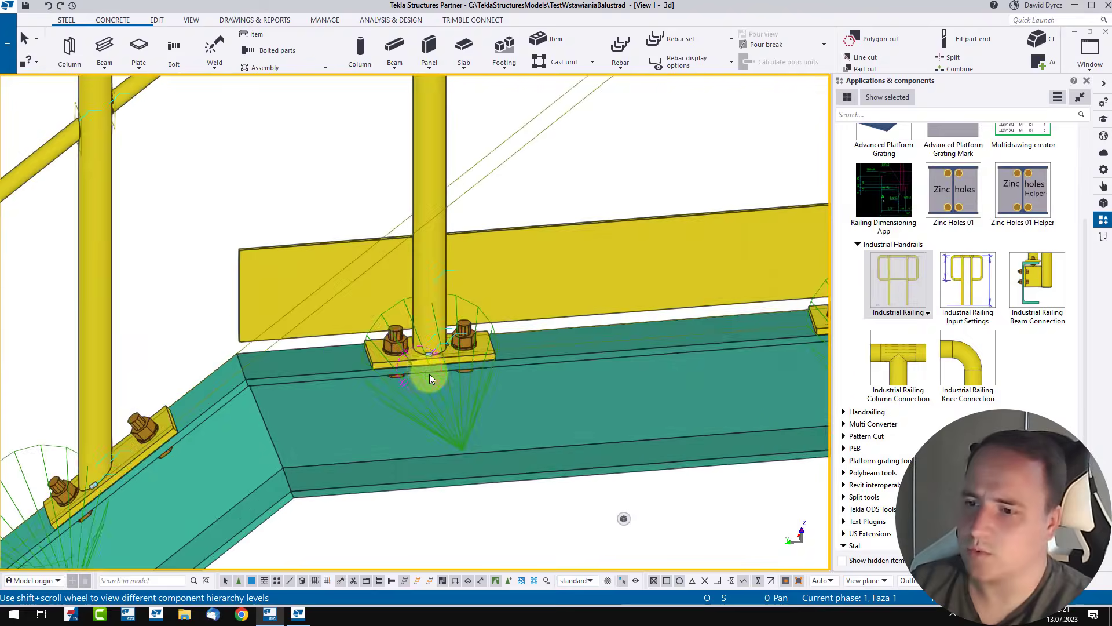
pyautogui.keyDown('ctrl'); pyautogui.moveTo(439, 328); pyautogui.dragTo(476, 350, button='middle'); pyautogui.keyUp('ctrl')
pyautogui.scroll(-3, 476, 351)
pyautogui.moveTo(348, 463); pyautogui.dragTo(521, 249, button='middle')
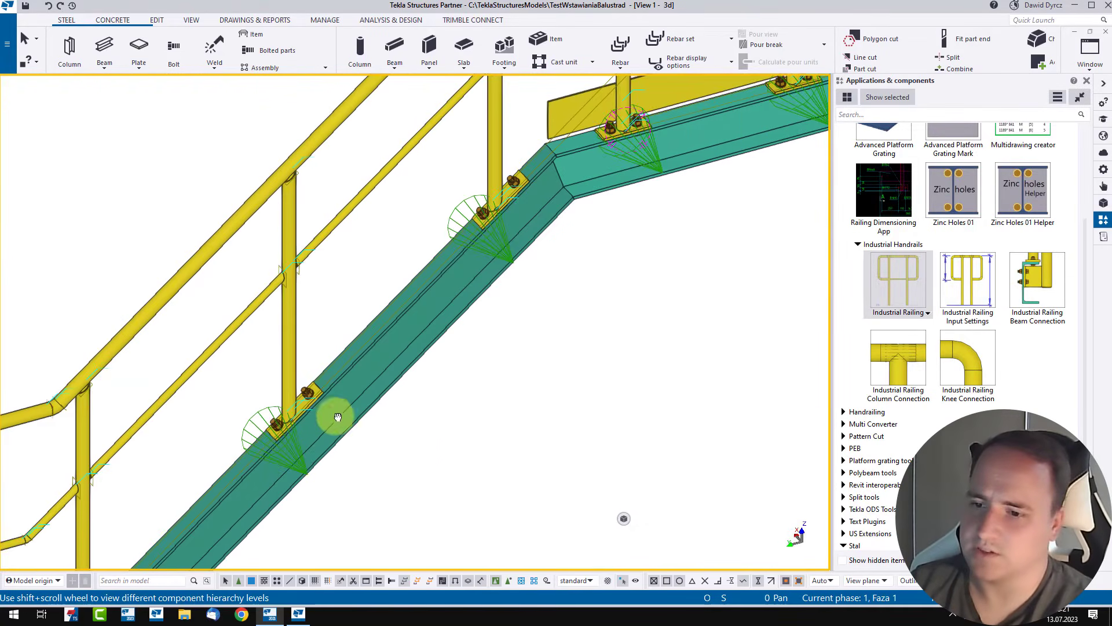
pyautogui.moveTo(338, 417); pyautogui.dragTo(521, 238, button='middle')
pyautogui.moveTo(423, 397); pyautogui.dragTo(759, 237, button='middle')
pyautogui.scroll(3, 452, 371)
pyautogui.keyDown('ctrl'); pyautogui.moveTo(491, 354); pyautogui.dragTo(290, 435, button='middle'); pyautogui.keyUp('ctrl')
pyautogui.scroll(-4, 289, 434)
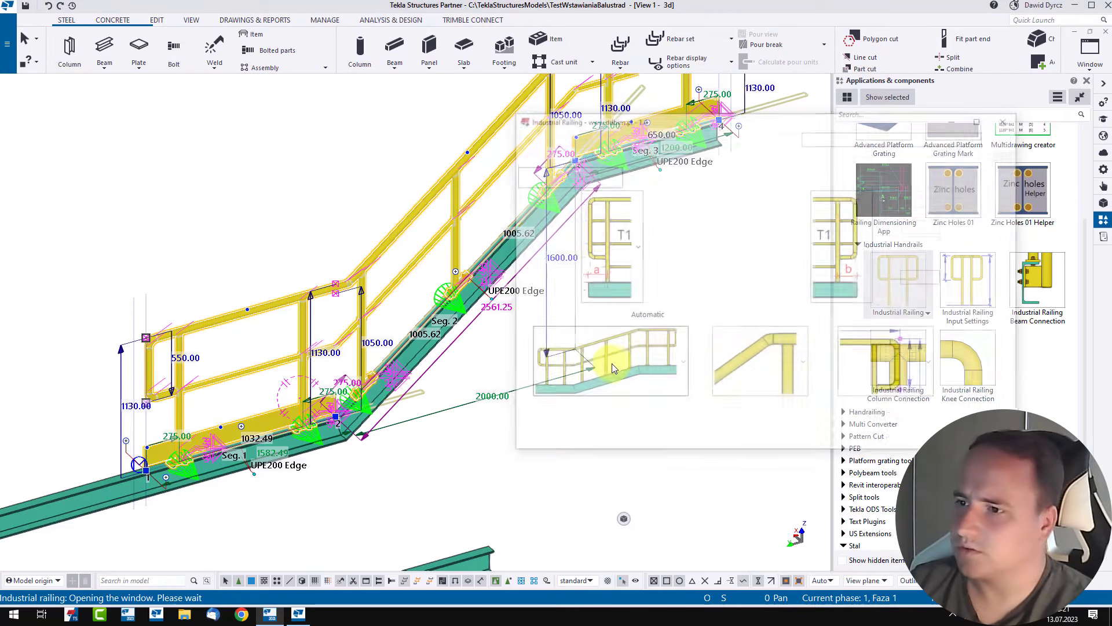
# Switch the railing's beam connection type back to "1. Defaults", modify the railing and close its settings
pyautogui.click(758, 155)
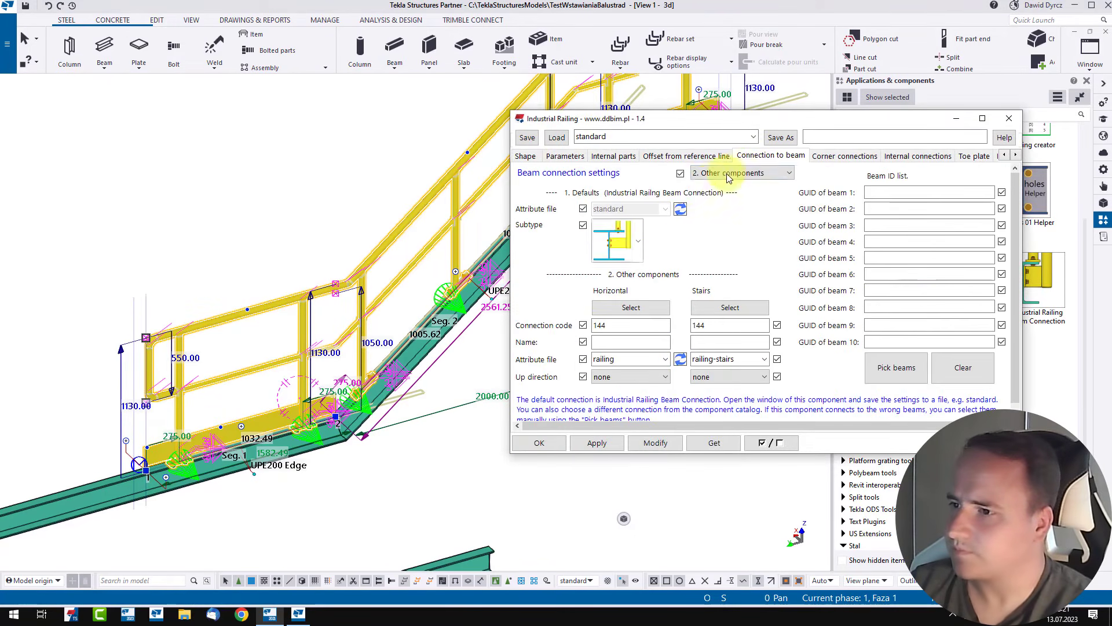
pyautogui.click(746, 173)
pyautogui.click(750, 186)
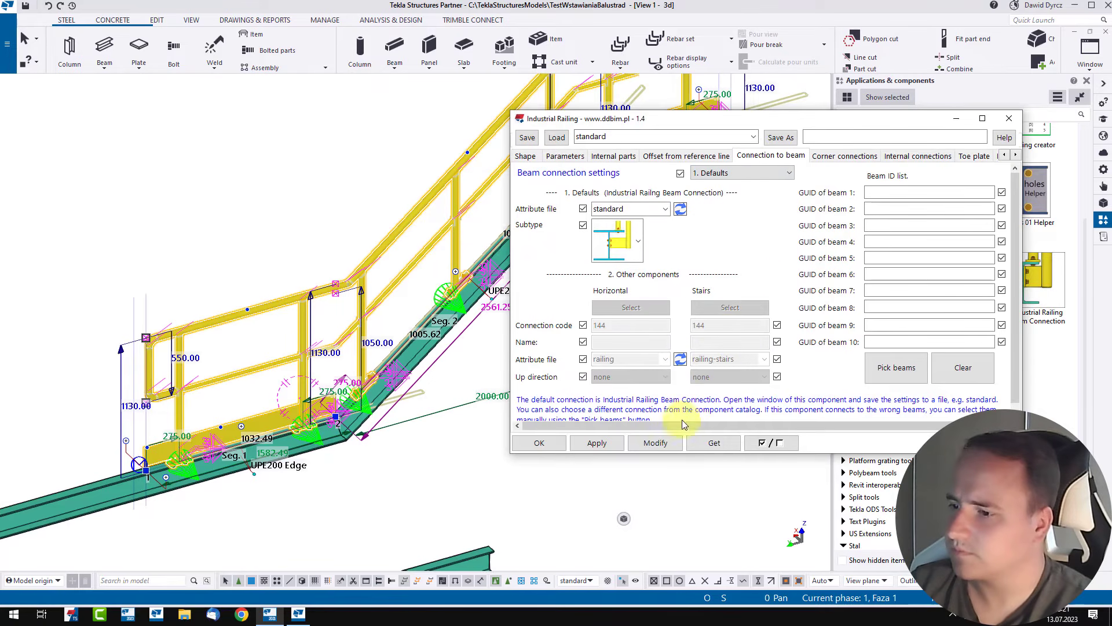
pyautogui.click(654, 442)
pyautogui.click(446, 473)
pyautogui.moveTo(429, 391); pyautogui.dragTo(313, 446, button='middle')
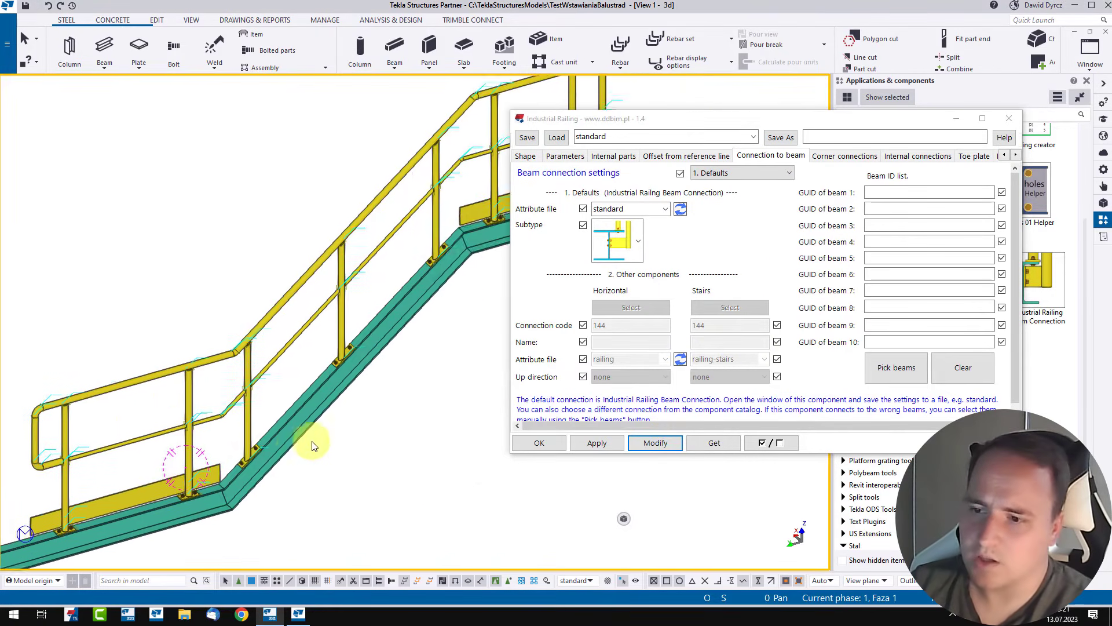
pyautogui.scroll(-2, 312, 445)
pyautogui.keyDown('ctrl'); pyautogui.moveTo(345, 304); pyautogui.dragTo(492, 270, button='middle'); pyautogui.keyUp('ctrl')
pyautogui.scroll(2, 494, 267)
pyautogui.click(992, 442)
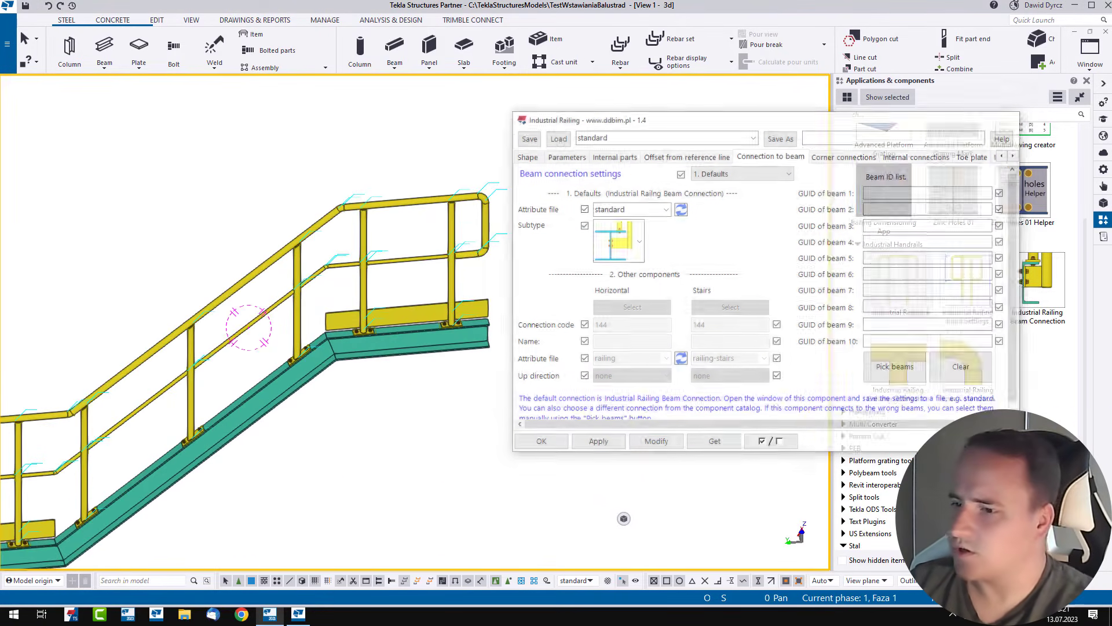
# Copy the upper horizontal UPE200 beam 130 mm sideways to create a parallel beam behind the railing
pyautogui.scroll(2, 375, 296)
pyautogui.click(401, 329)
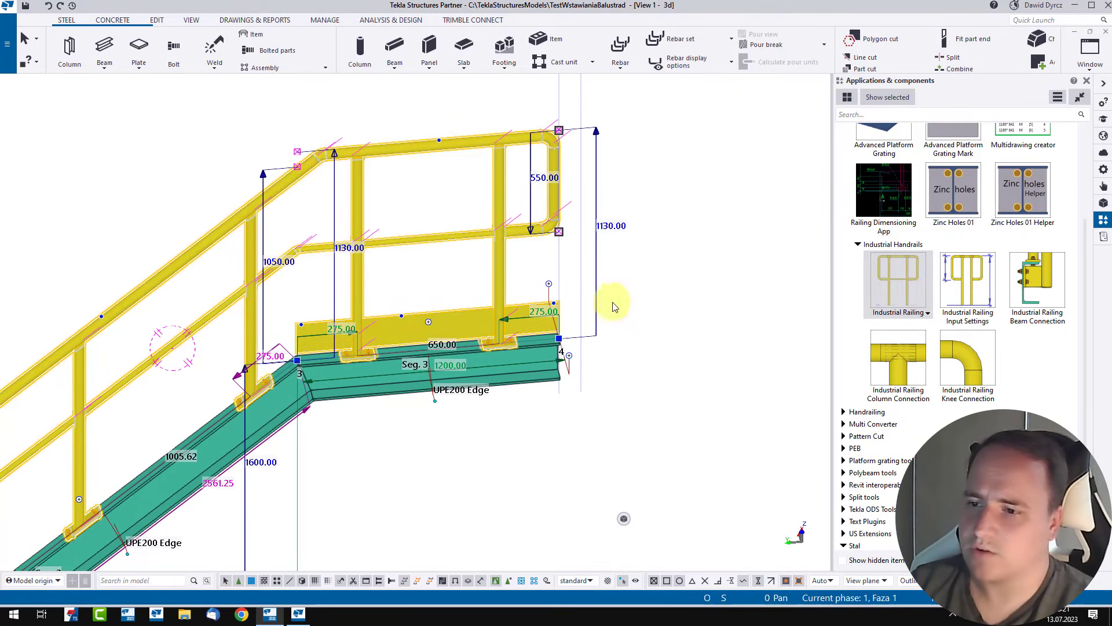
pyautogui.keyDown('ctrl'); pyautogui.moveTo(410, 329); pyautogui.dragTo(307, 341, button='middle'); pyautogui.keyUp('ctrl')
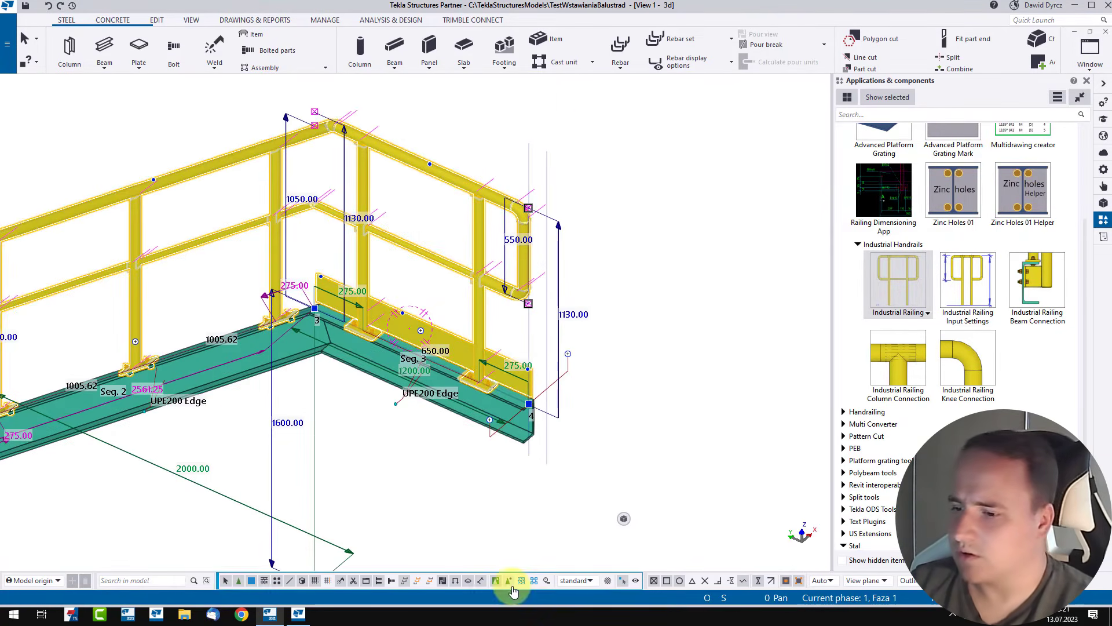
pyautogui.click(602, 442)
pyautogui.scroll(5, 530, 426)
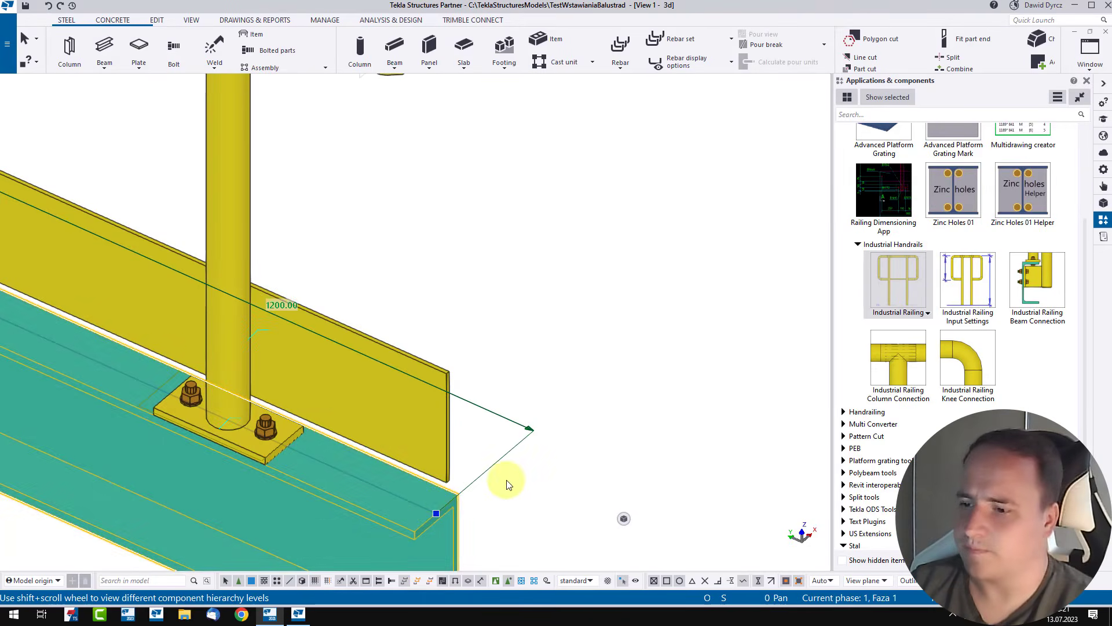
pyautogui.hotkey('ctrl', 'c')
pyautogui.click(439, 516)
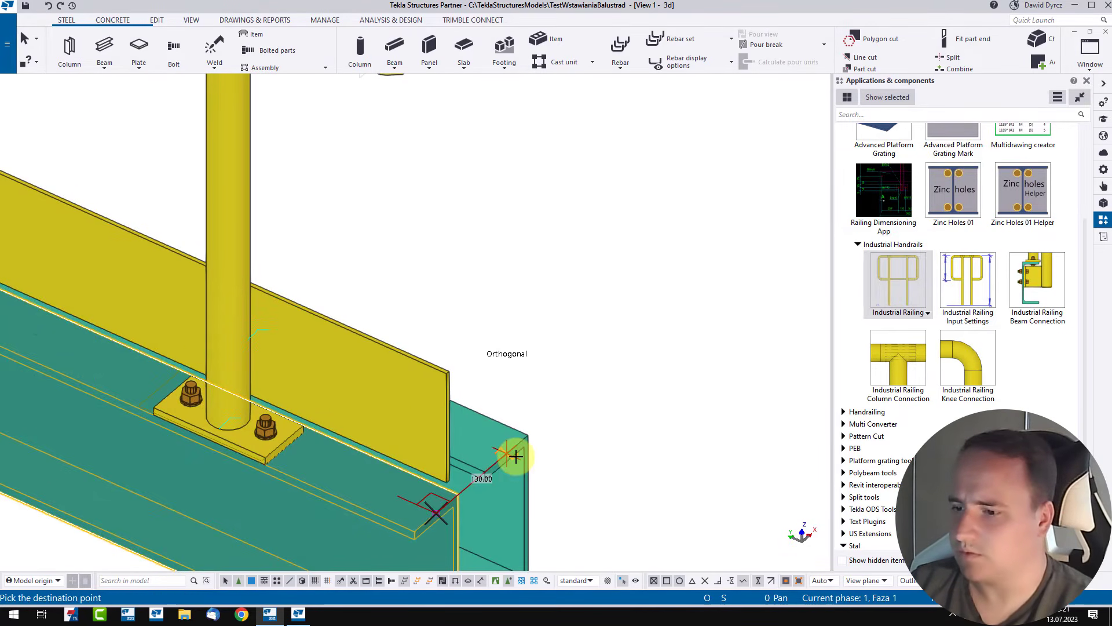
pyautogui.click(515, 456)
pyautogui.scroll(-2, 651, 364)
pyautogui.rightClick(675, 318)
pyautogui.click(687, 325)
pyautogui.scroll(-3, 664, 330)
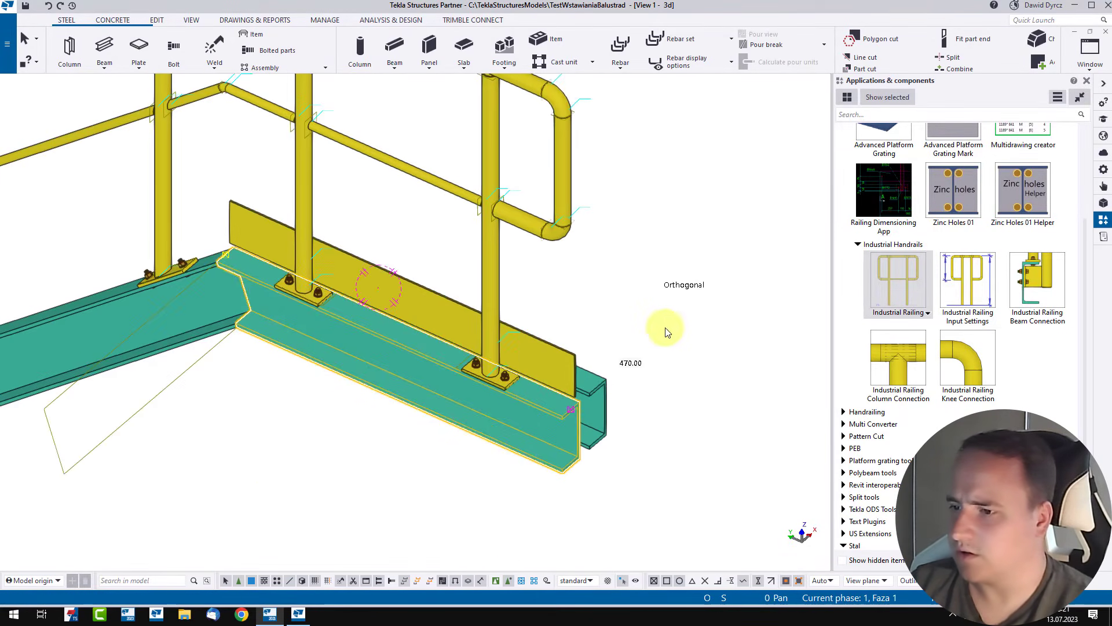
# Move the railing's upper horizontal segment 90 mm sideways toward the parallel UPE200 beam
pyautogui.click(497, 584)
pyautogui.click(517, 371)
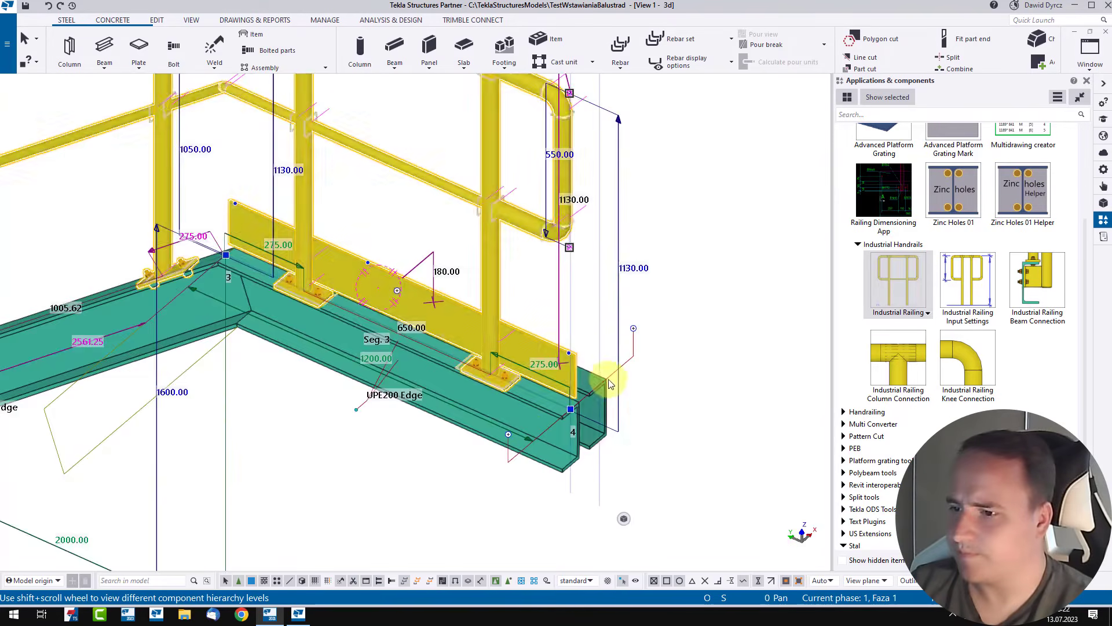
pyautogui.scroll(4, 599, 383)
pyautogui.scroll(-5, 519, 430)
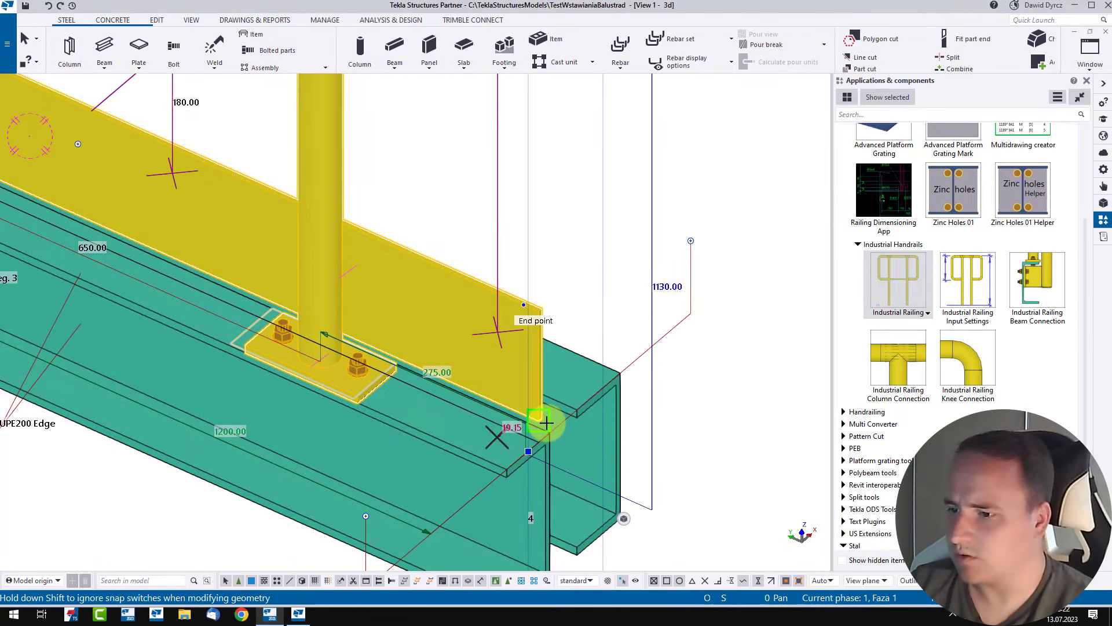
pyautogui.keyDown('ctrl'); pyautogui.moveTo(492, 377); pyautogui.dragTo(668, 404, button='middle'); pyautogui.keyUp('ctrl')
pyautogui.scroll(-10, 668, 404)
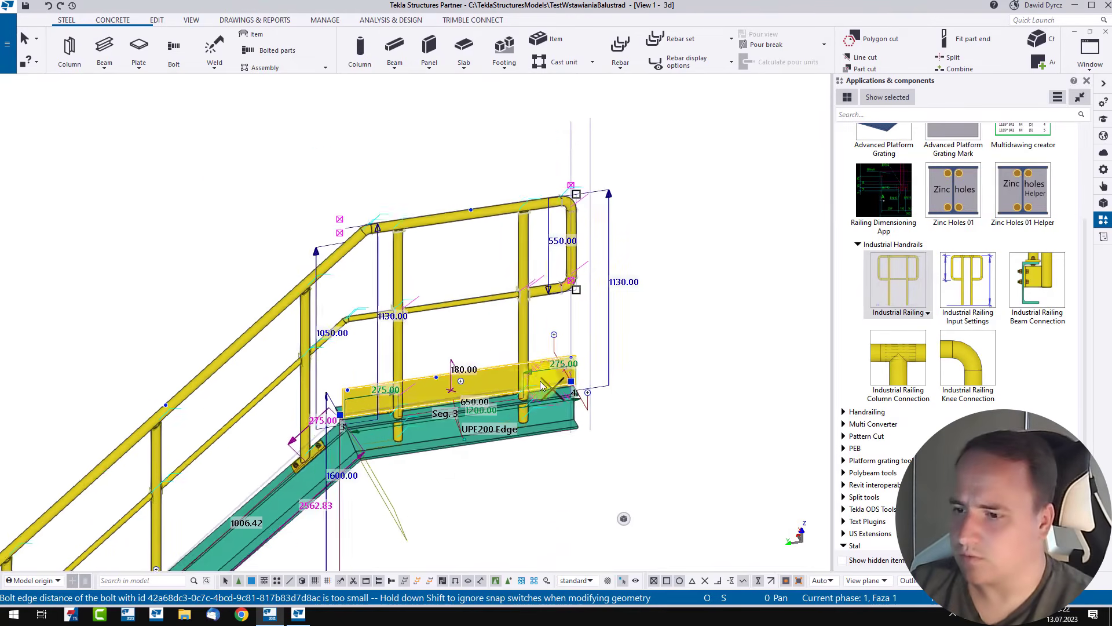
# Examine from both sides how the upper segment's posts and end plates meet the two parallel beams
pyautogui.scroll(5, 584, 391)
pyautogui.moveTo(523, 407)
pyautogui.keyDown('ctrl'); pyautogui.mouseDown(button='middle')
pyautogui.moveTo(715, 387)
pyautogui.moveTo(519, 409)
pyautogui.mouseUp(button='middle'); pyautogui.keyUp('ctrl')
pyautogui.scroll(3, 477, 464)
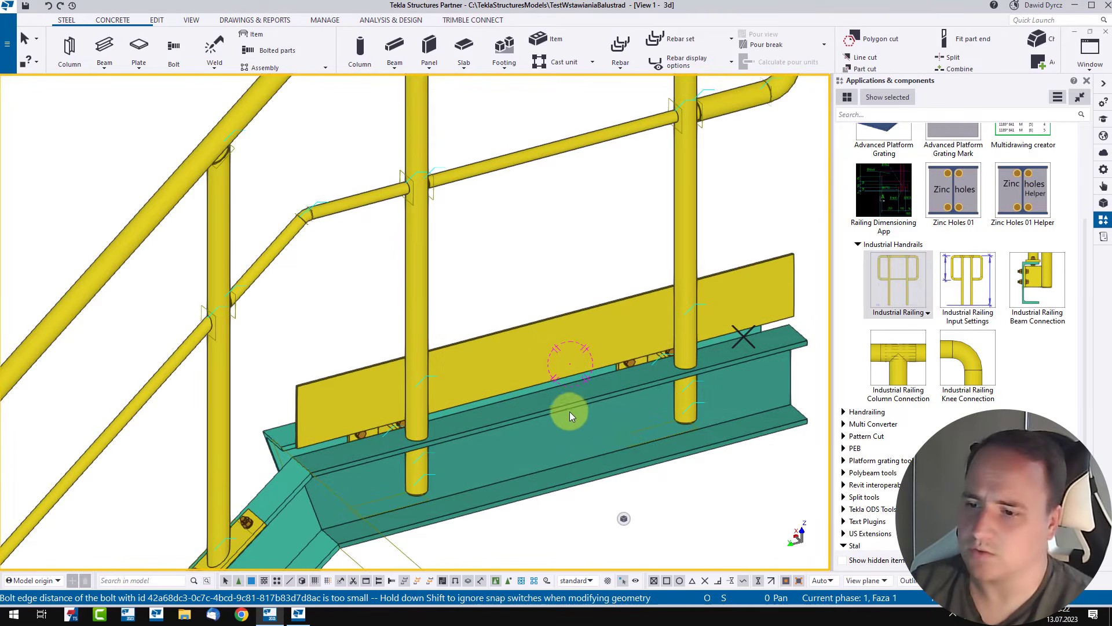
pyautogui.scroll(-5, 589, 413)
pyautogui.keyDown('ctrl'); pyautogui.moveTo(528, 404); pyautogui.dragTo(691, 433, button='middle'); pyautogui.keyUp('ctrl')
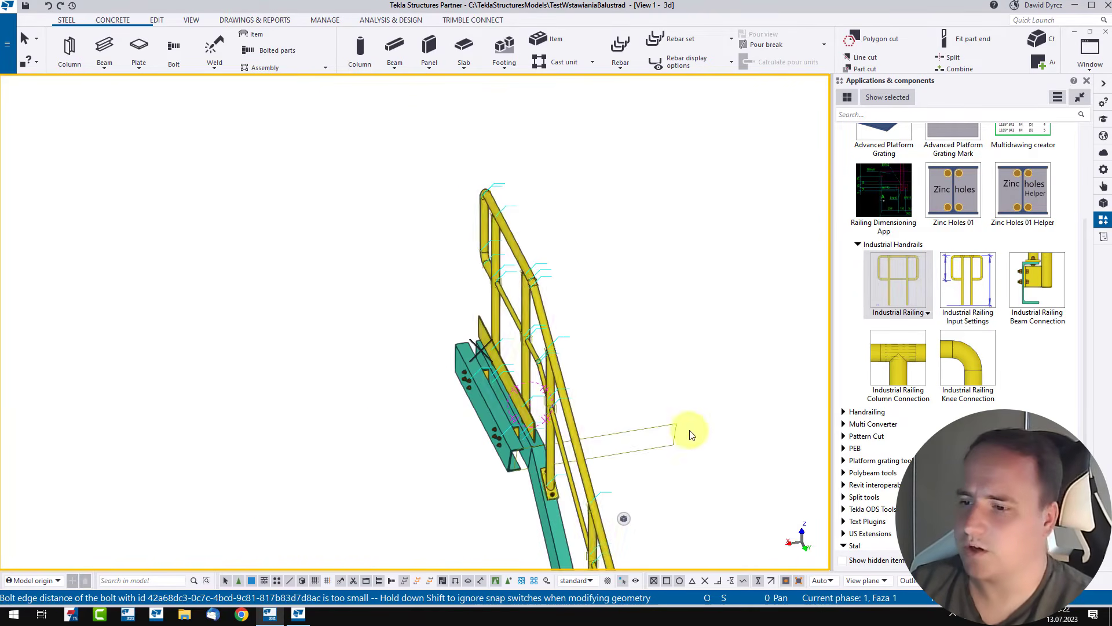
pyautogui.scroll(3, 568, 428)
pyautogui.keyDown('ctrl'); pyautogui.moveTo(416, 433); pyautogui.dragTo(533, 325, button='middle'); pyautogui.keyUp('ctrl')
pyautogui.scroll(-3, 567, 349)
pyautogui.scroll(-2, 678, 336)
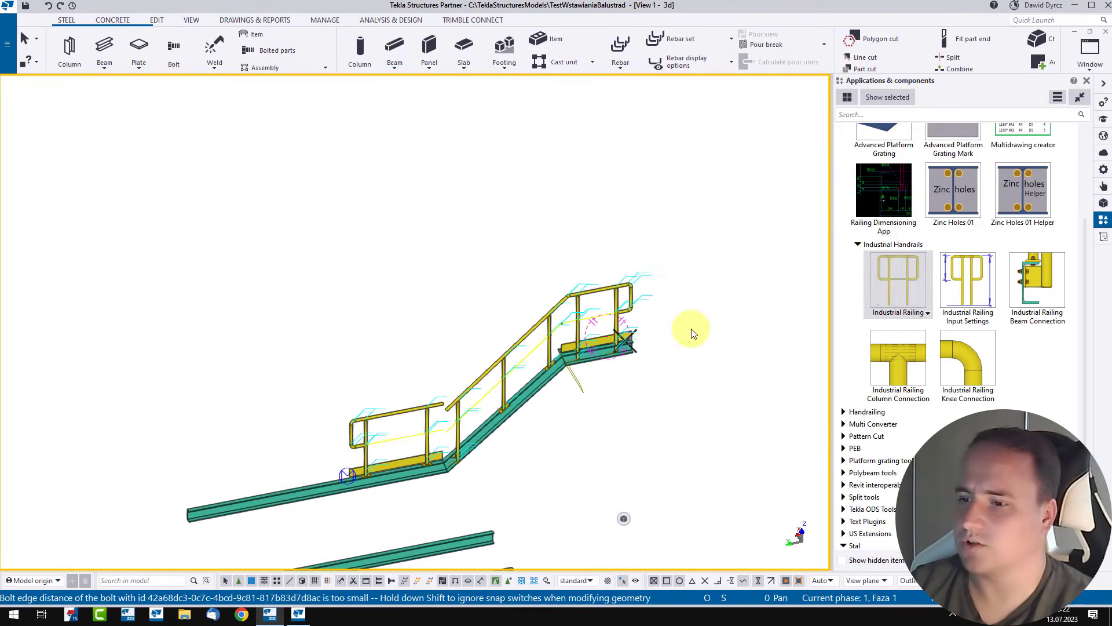
pyautogui.scroll(2, 683, 424)
pyautogui.scroll(1, 683, 429)
# Open the stair railing's Industrial Railing settings at the beam connection options
pyautogui.click(532, 272)
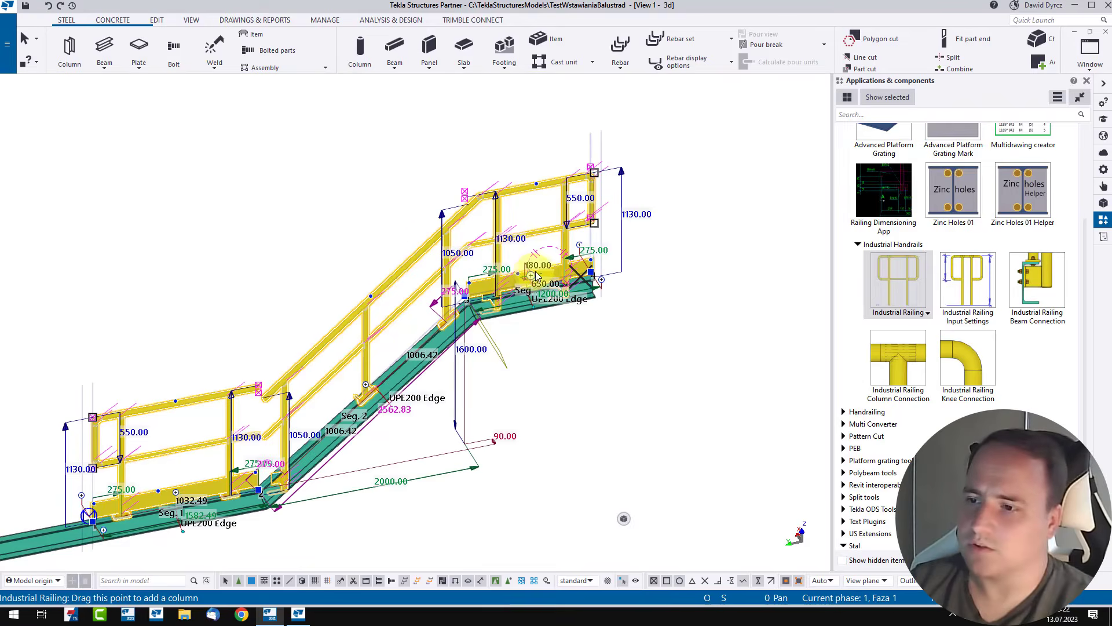
pyautogui.doubleClick(553, 232)
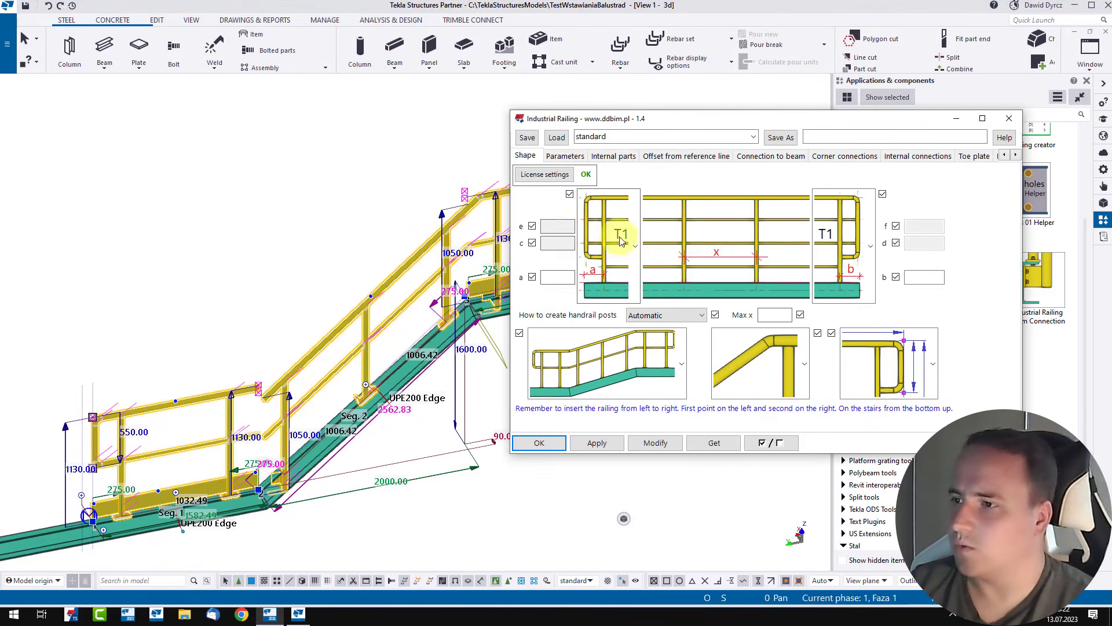
pyautogui.moveTo(479, 315); pyautogui.dragTo(423, 383, button='middle')
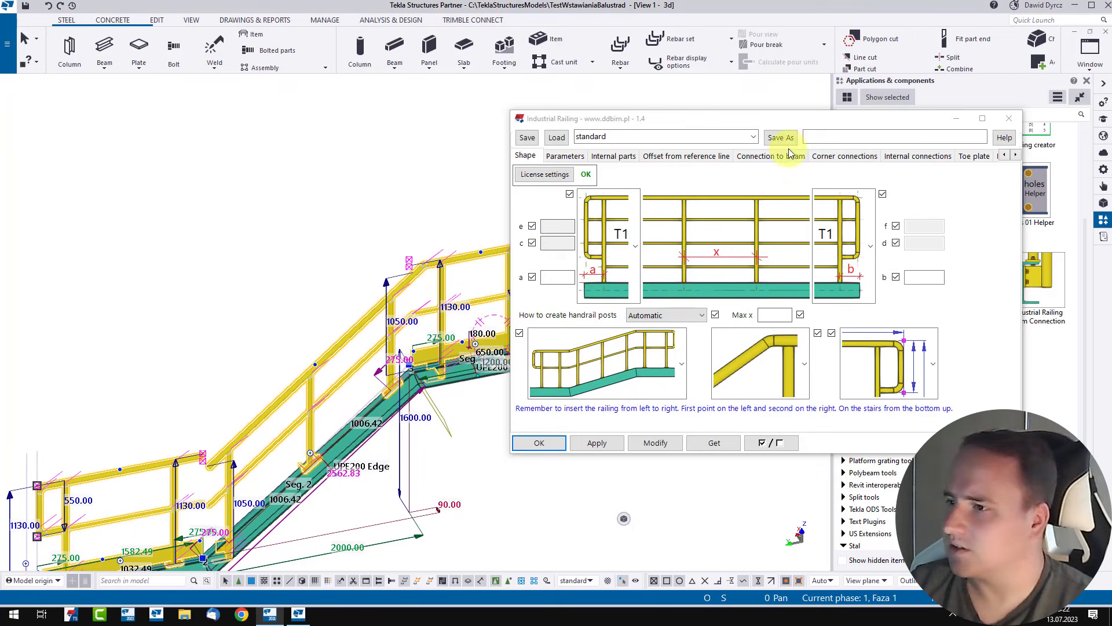
pyautogui.click(771, 157)
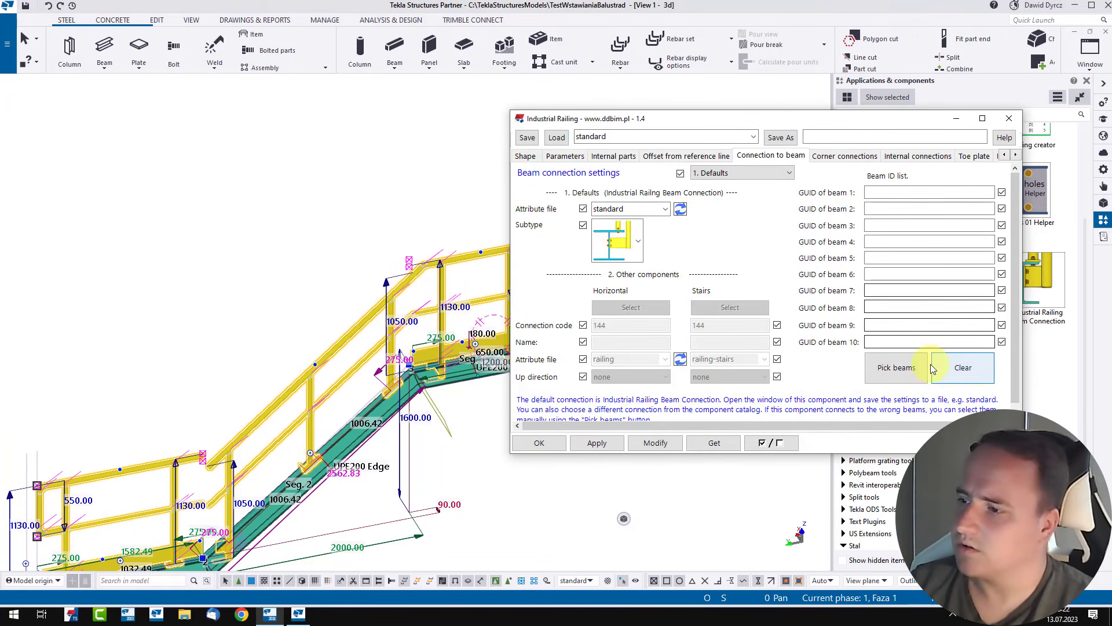
# Pick the lower, sloped and upper UPE200 beams as the railing's connection beams, modify the railing and inspect the upper post bases
pyautogui.click(898, 371)
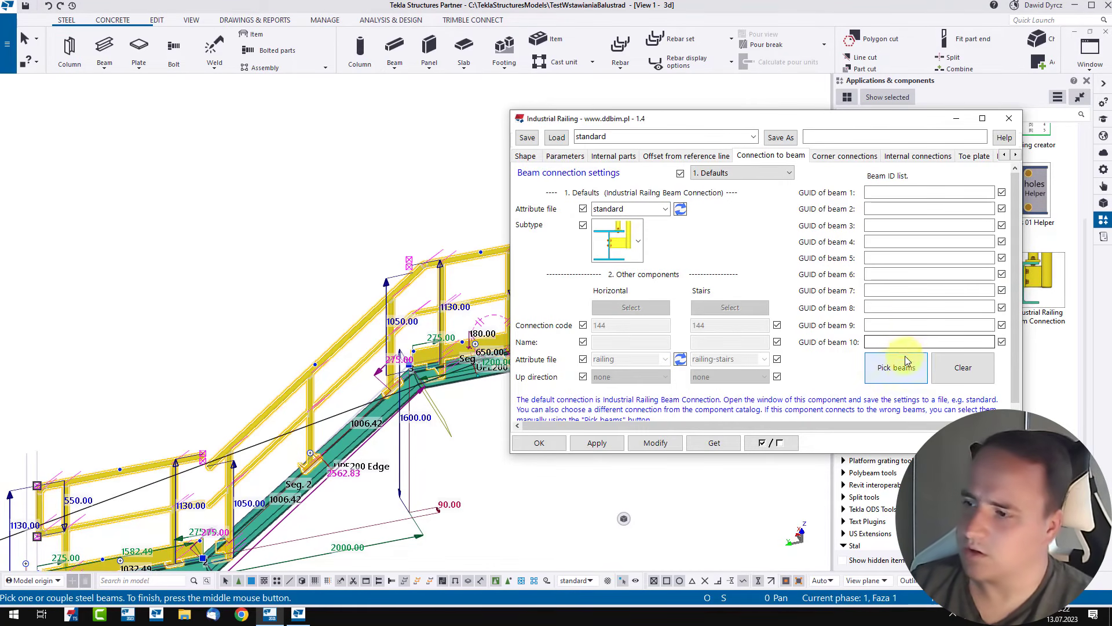
pyautogui.moveTo(463, 445); pyautogui.dragTo(459, 354, button='middle')
pyautogui.scroll(1, 127, 534)
pyautogui.scroll(3, 126, 534)
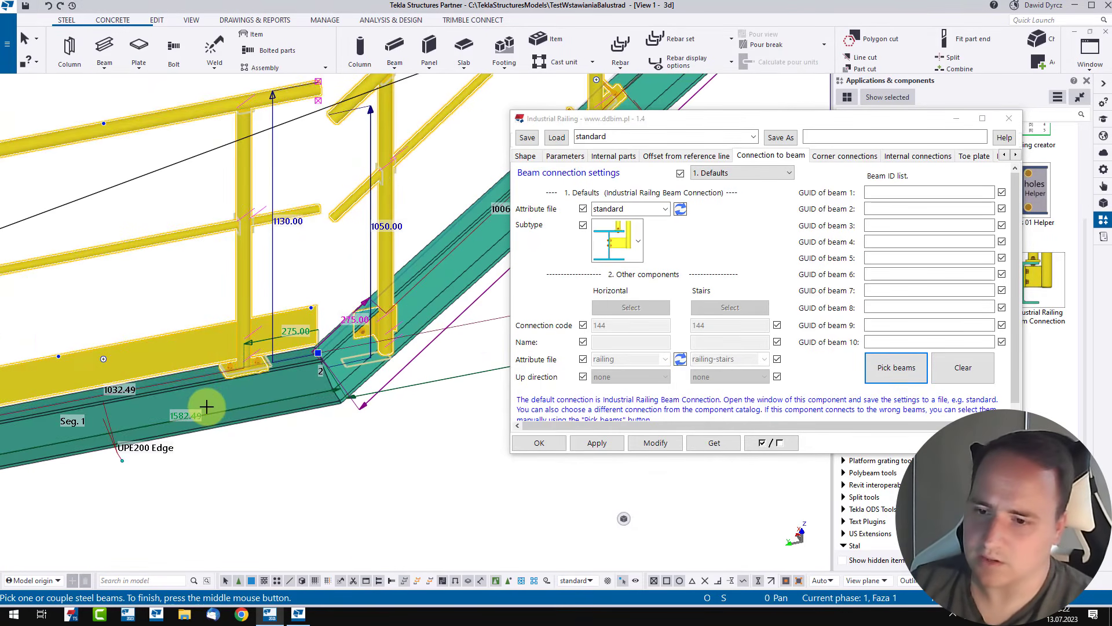
pyautogui.scroll(-4, 207, 454)
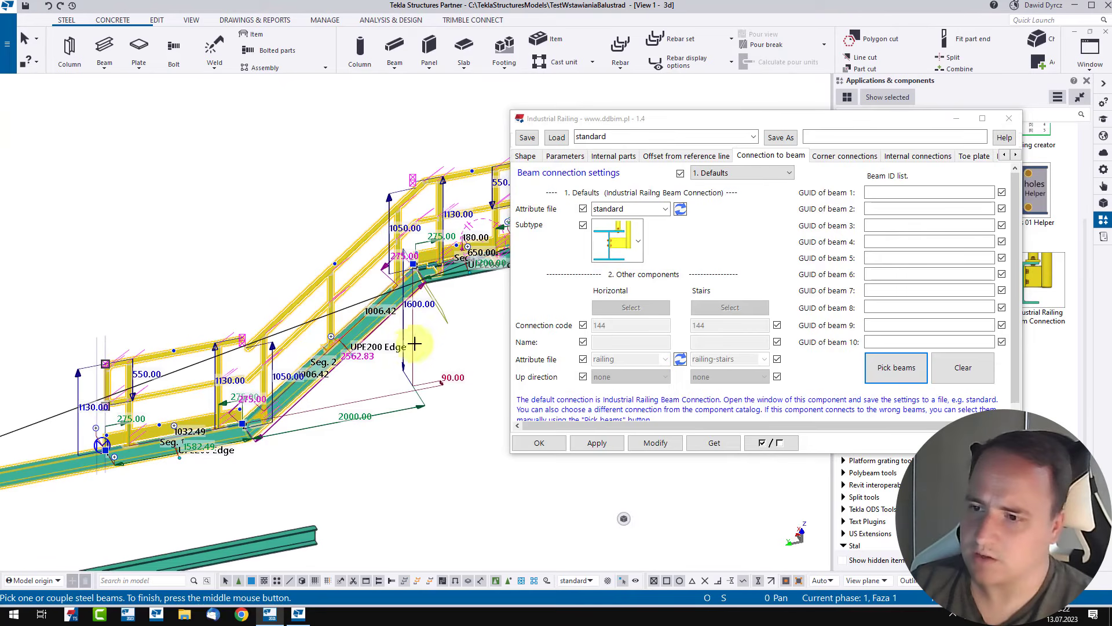
pyautogui.scroll(3, 432, 347)
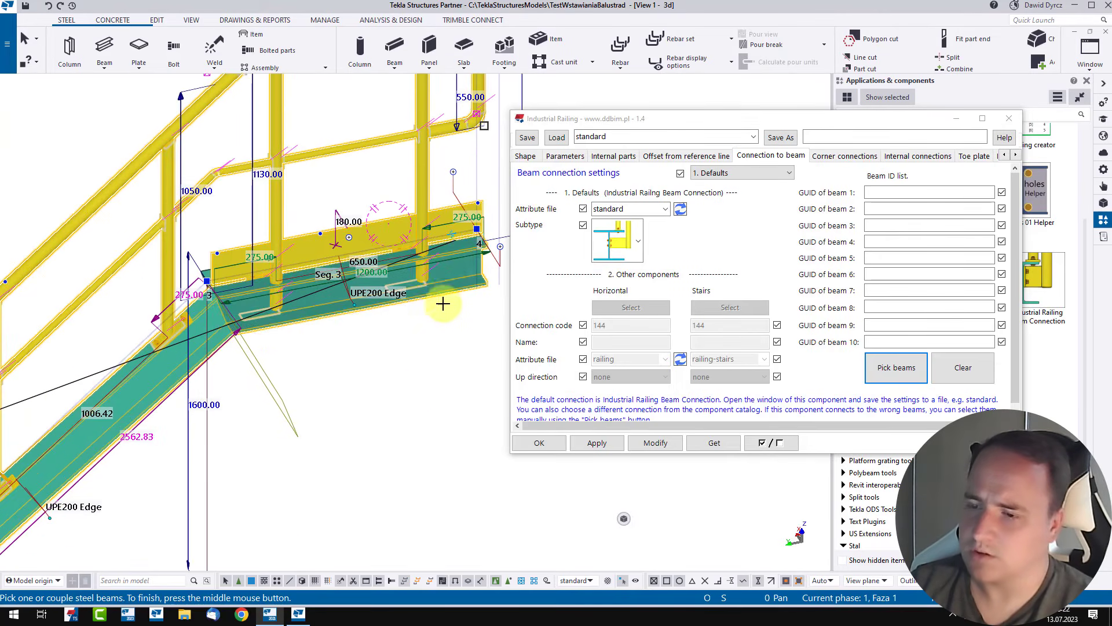
pyautogui.scroll(-2, 403, 413)
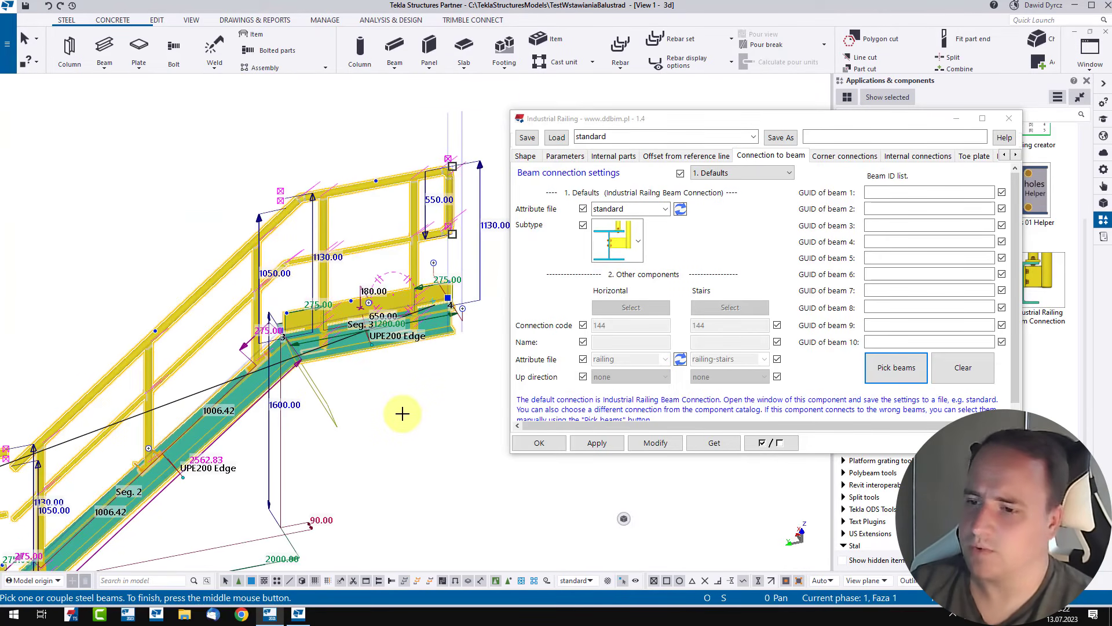
pyautogui.middleClick(432, 410)
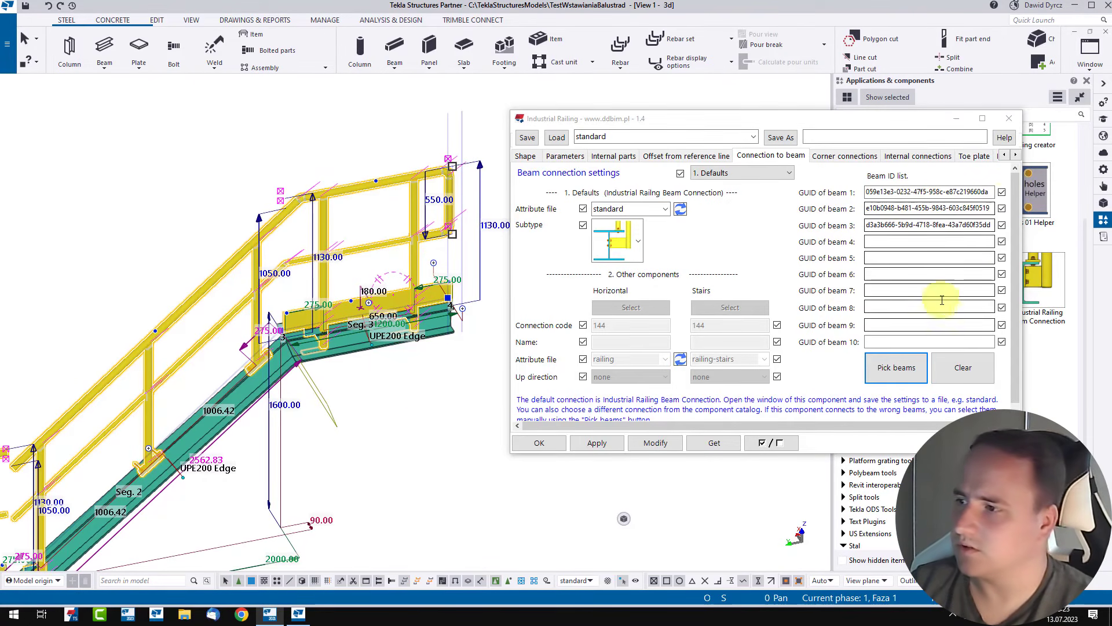
pyautogui.click(660, 443)
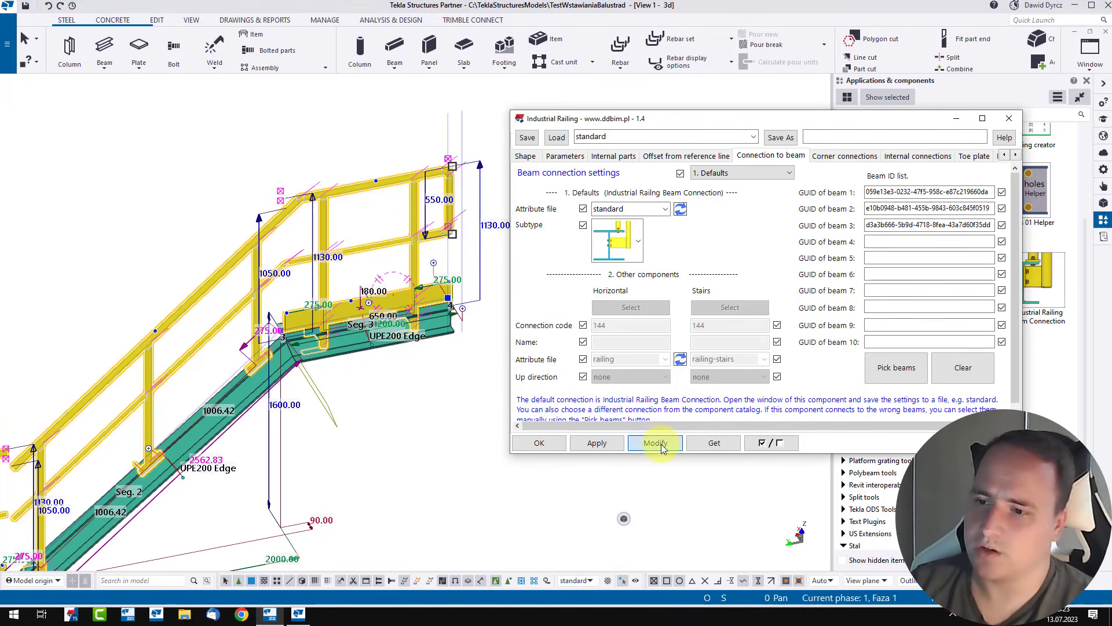
pyautogui.scroll(8, 290, 419)
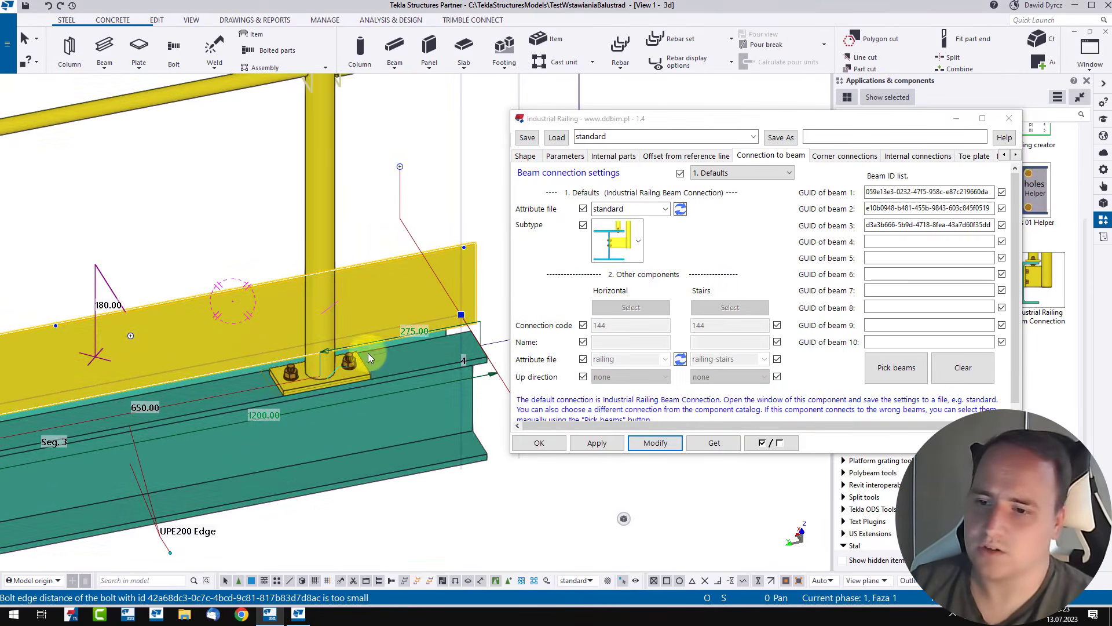
pyautogui.scroll(-10, 365, 377)
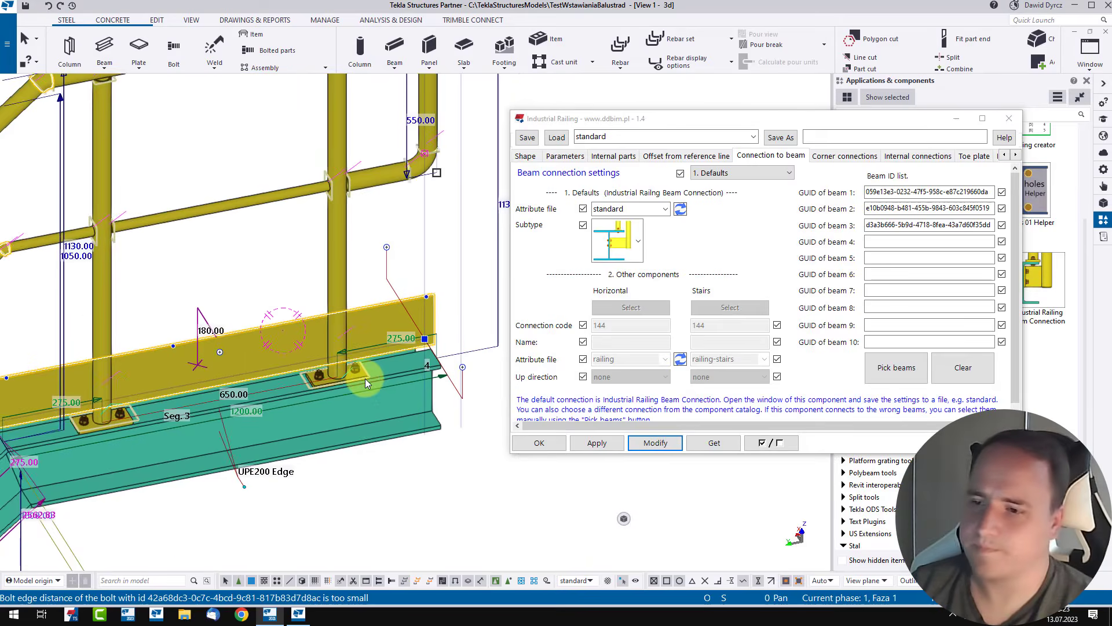
# Reselect the stair railing, clear its list of picked beams and modify the railing
pyautogui.click(475, 491)
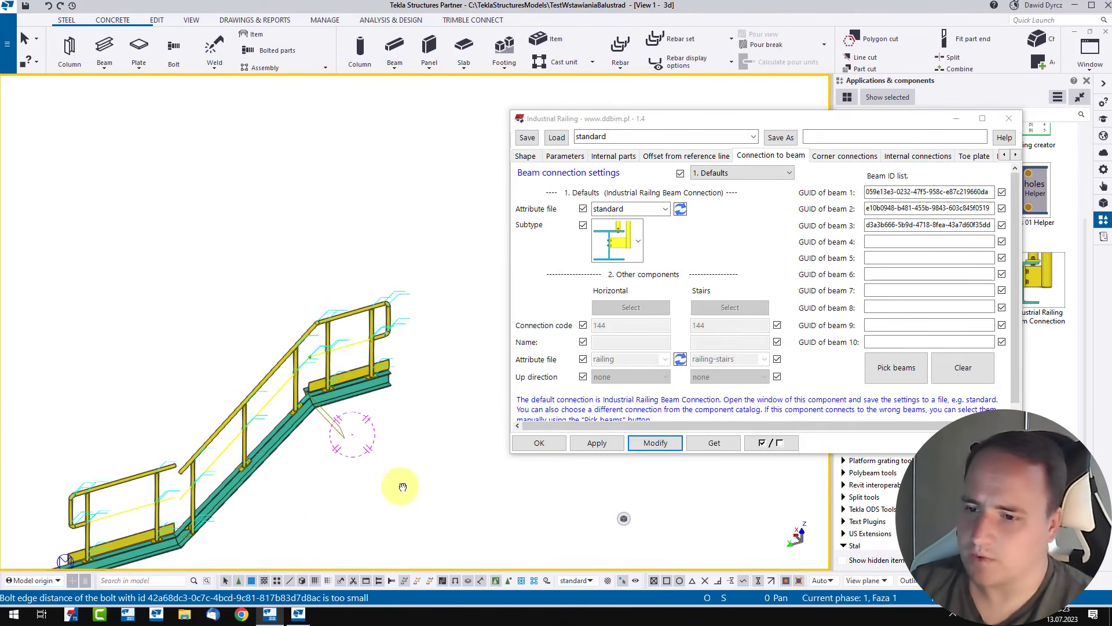
pyautogui.scroll(2, 178, 522)
pyautogui.moveTo(187, 516); pyautogui.dragTo(276, 411, button='middle')
pyautogui.click(233, 411)
pyautogui.click(941, 373)
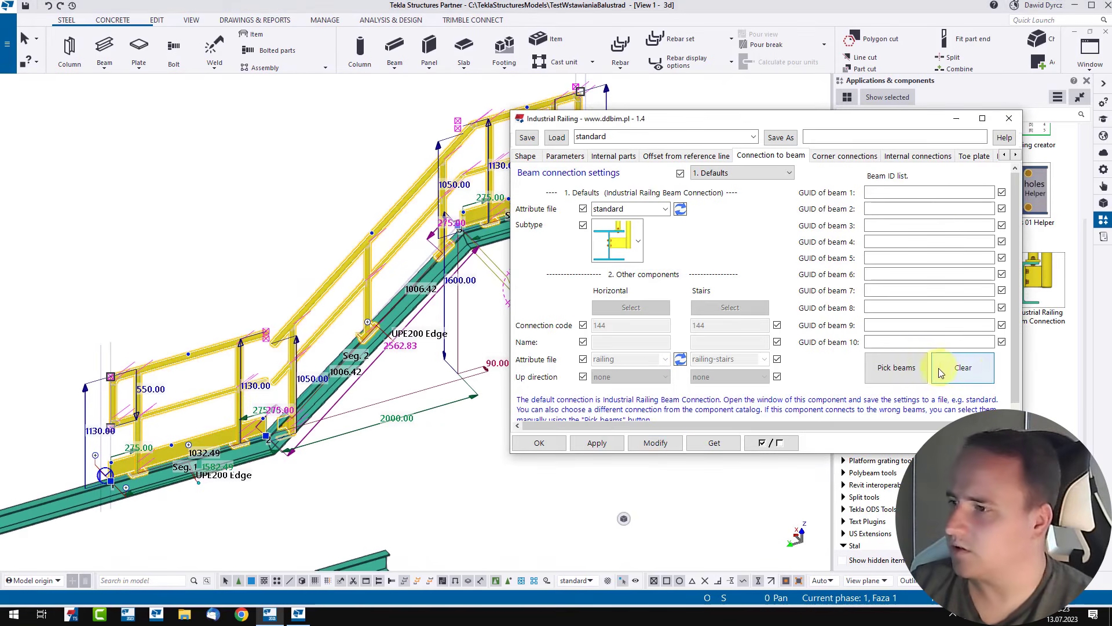
pyautogui.click(665, 444)
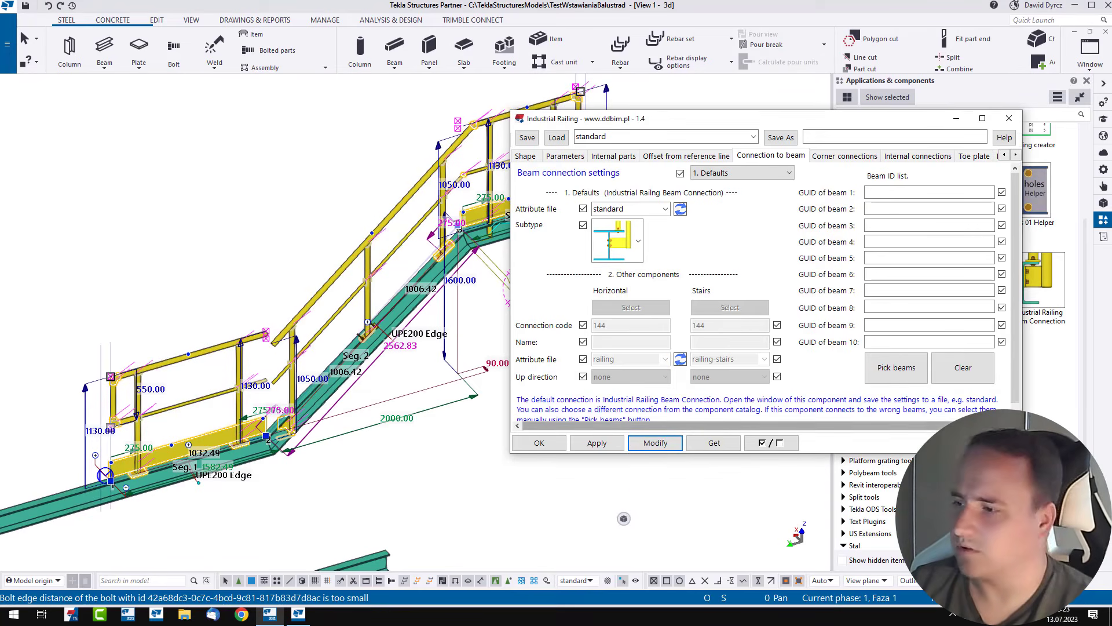
# Insert an Industrial Railing between the two corners of the platform grating's edge along the UPE200 beam and end the command
pyautogui.click(992, 442)
pyautogui.click(719, 388)
pyautogui.moveTo(725, 281); pyautogui.dragTo(626, 385, button='middle')
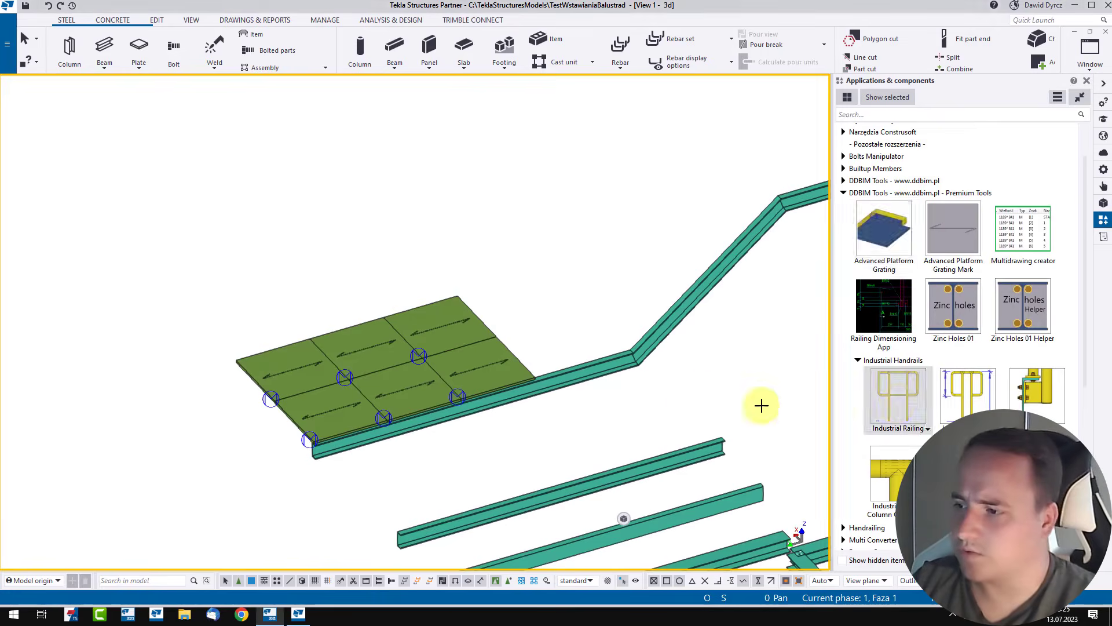
pyautogui.scroll(5, 235, 469)
pyautogui.scroll(1, 237, 466)
pyautogui.click(236, 467)
pyautogui.scroll(-4, 241, 462)
pyautogui.scroll(4, 650, 310)
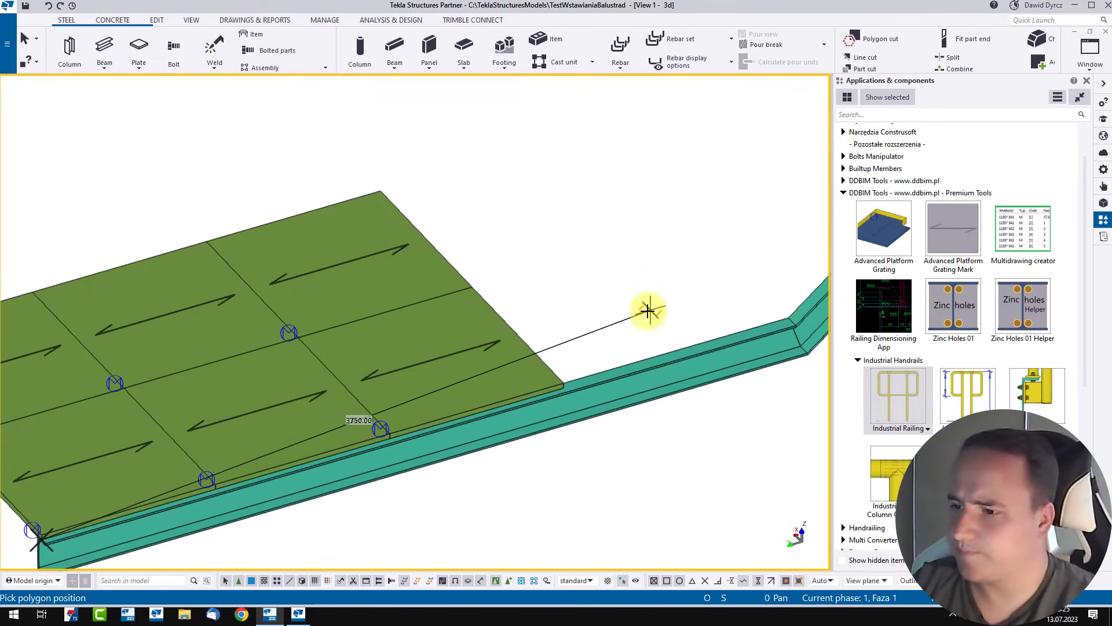
pyautogui.scroll(-2, 563, 386)
pyautogui.click(563, 386)
pyautogui.middleClick(563, 387)
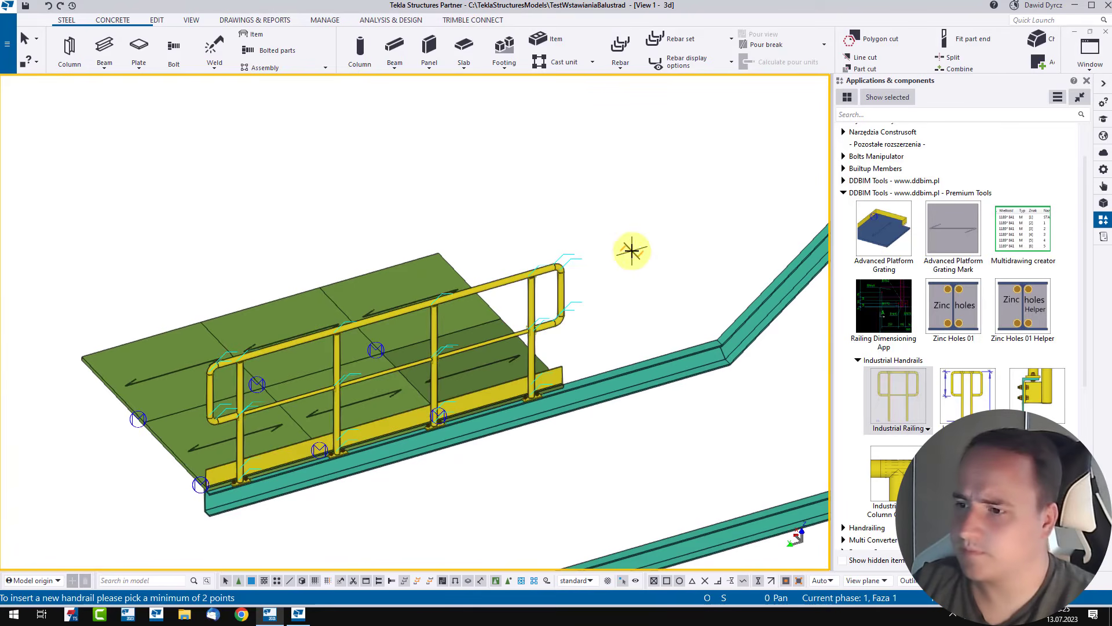
pyautogui.rightClick(630, 250)
pyautogui.click(641, 256)
# Select the new platform railing and examine its posts, toe plate and dimensions from the grating side
pyautogui.scroll(-2, 609, 307)
pyautogui.click(581, 294)
pyautogui.scroll(2, 469, 348)
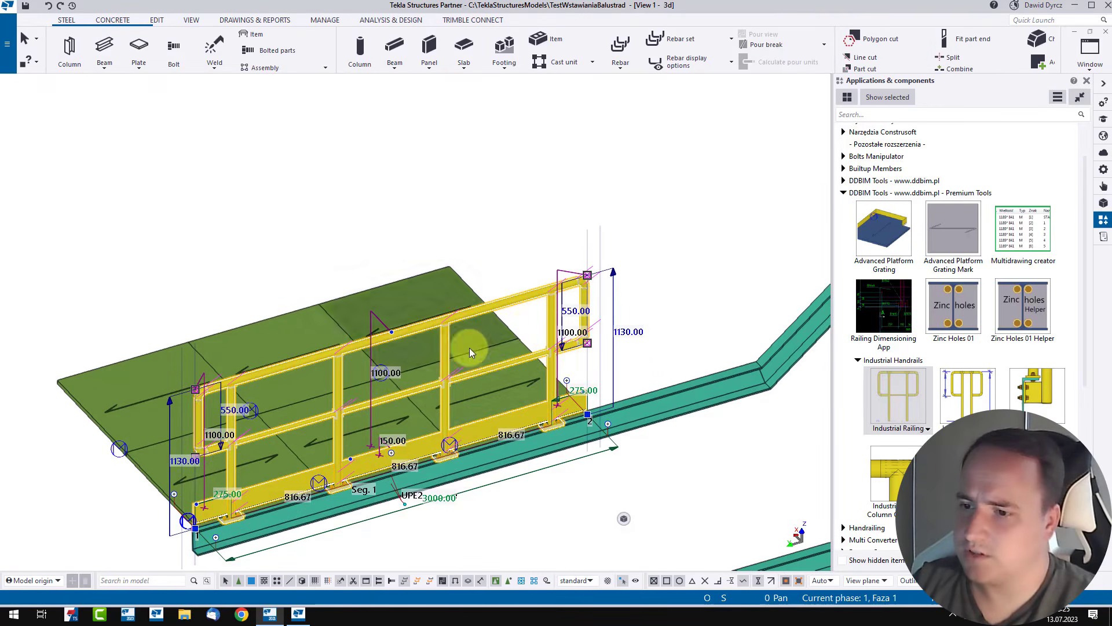
pyautogui.scroll(2, 345, 404)
pyautogui.keyDown('ctrl'); pyautogui.moveTo(394, 306); pyautogui.dragTo(566, 266, button='middle'); pyautogui.keyUp('ctrl')
pyautogui.scroll(-2, 566, 265)
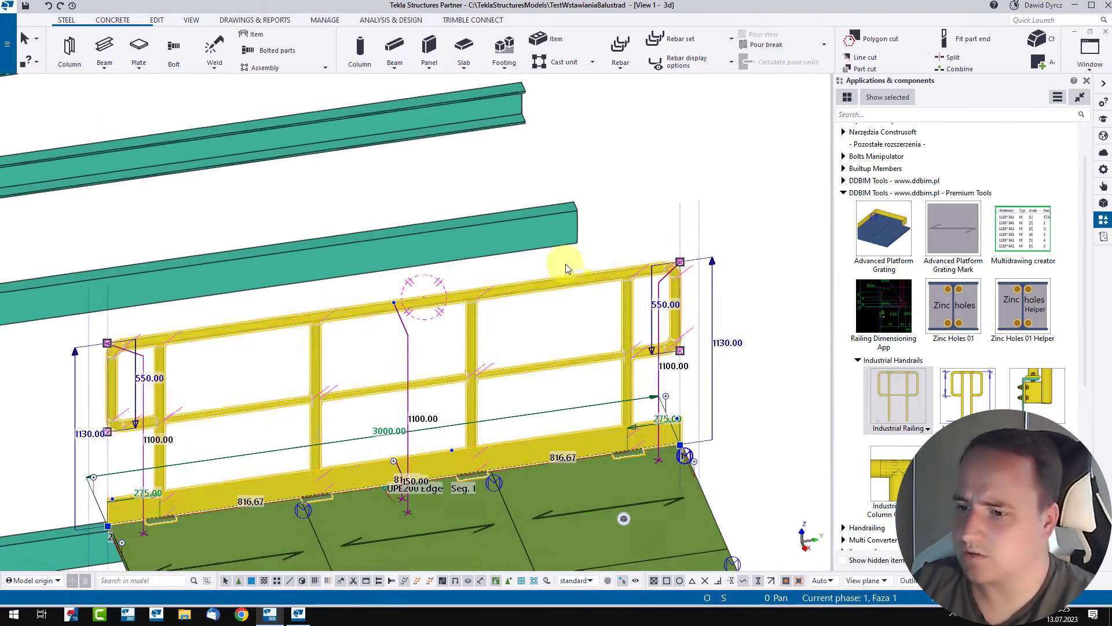
pyautogui.keyDown('ctrl'); pyautogui.moveTo(452, 352); pyautogui.dragTo(562, 317, button='middle'); pyautogui.keyUp('ctrl')
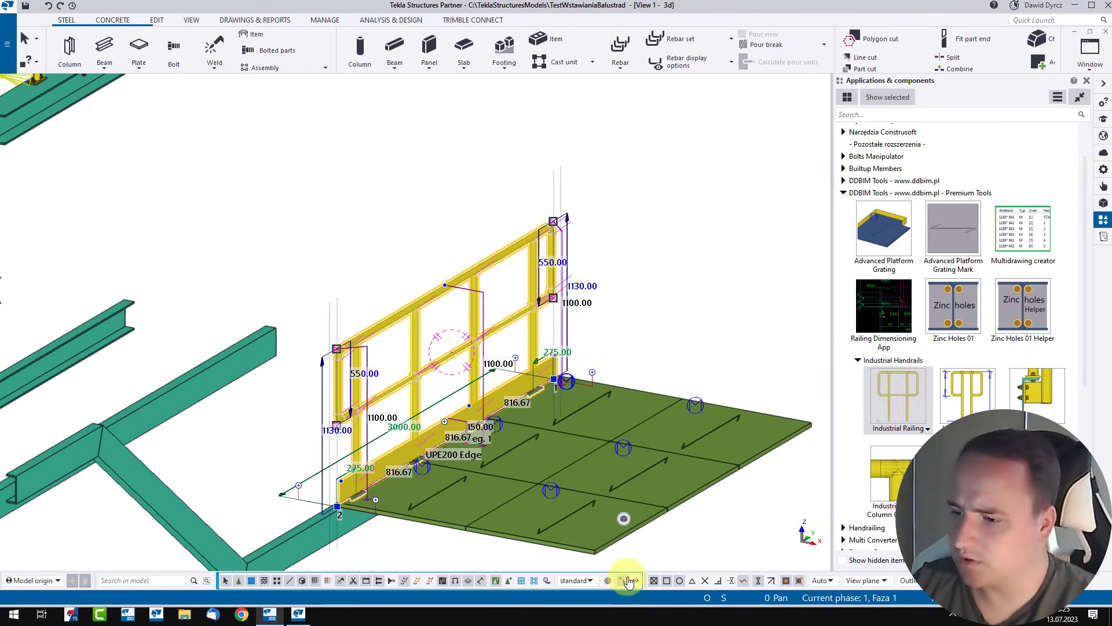
# Turn off direct modification, reselect the platform railing and examine its height dimensions and post bases
pyautogui.click(623, 581)
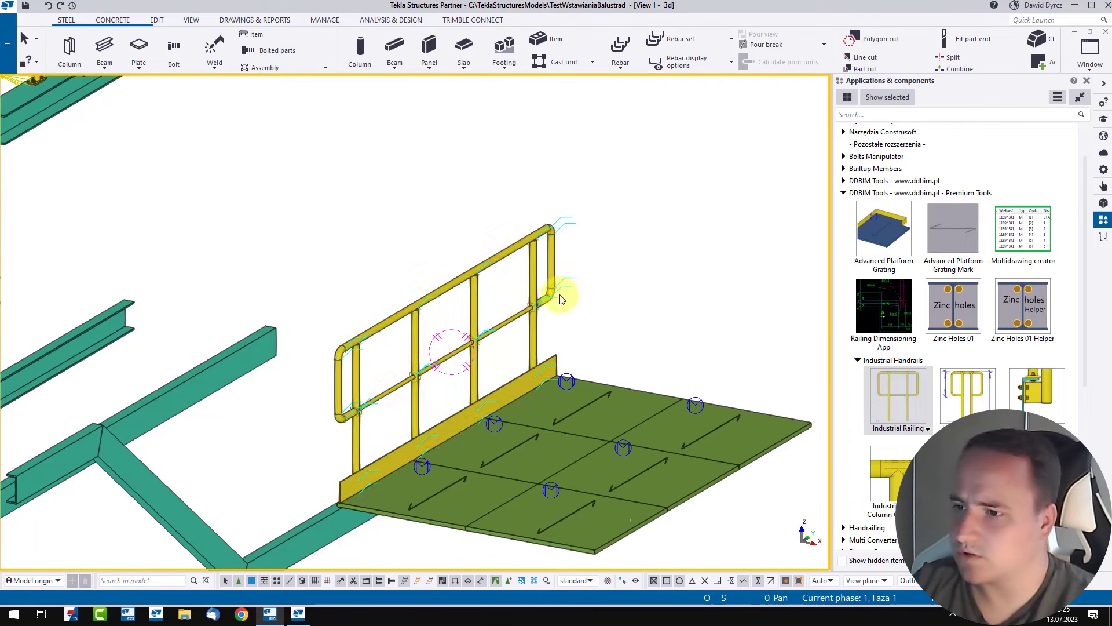
pyautogui.click(528, 303)
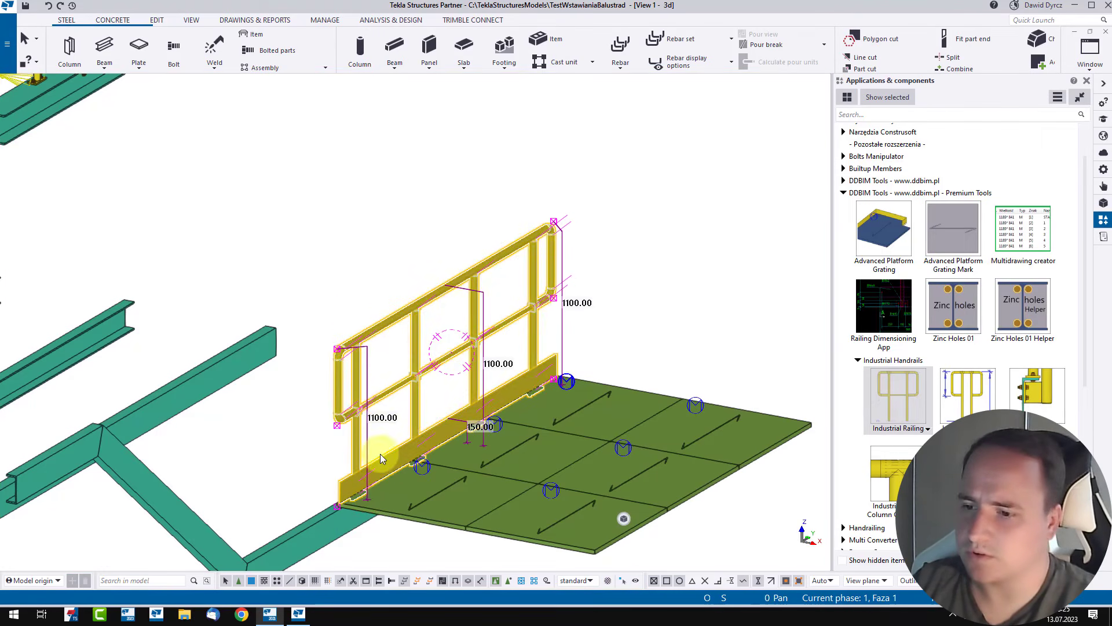
pyautogui.scroll(2, 374, 420)
pyautogui.keyDown('ctrl'); pyautogui.moveTo(371, 421); pyautogui.dragTo(575, 256, button='middle'); pyautogui.keyUp('ctrl')
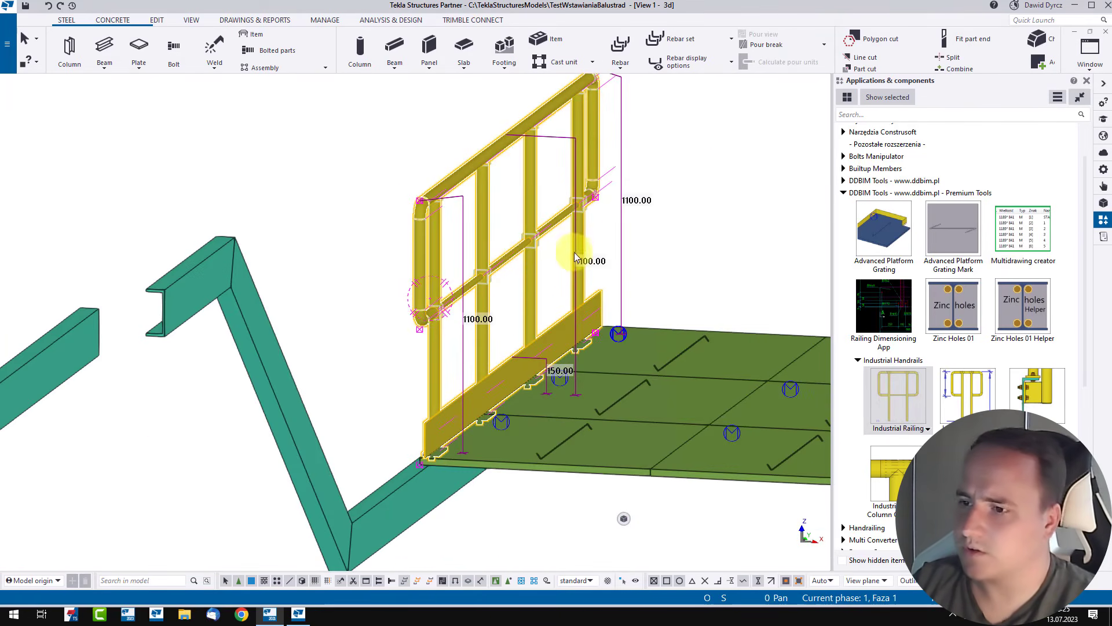
pyautogui.keyDown('ctrl'); pyautogui.moveTo(508, 267); pyautogui.dragTo(665, 223, button='middle'); pyautogui.keyUp('ctrl')
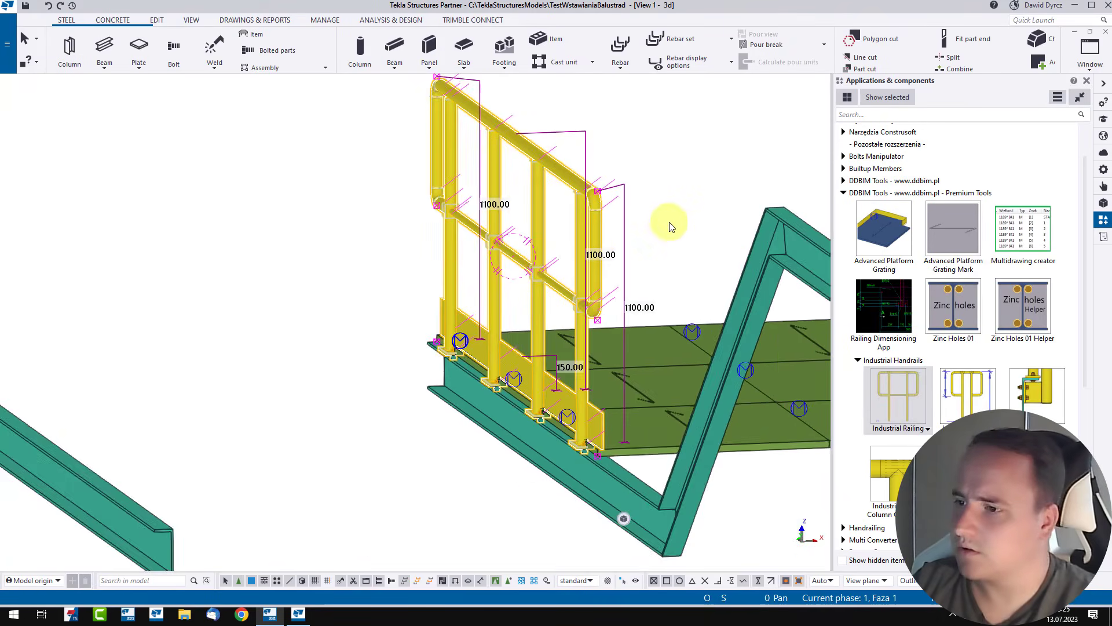
pyautogui.scroll(3, 595, 163)
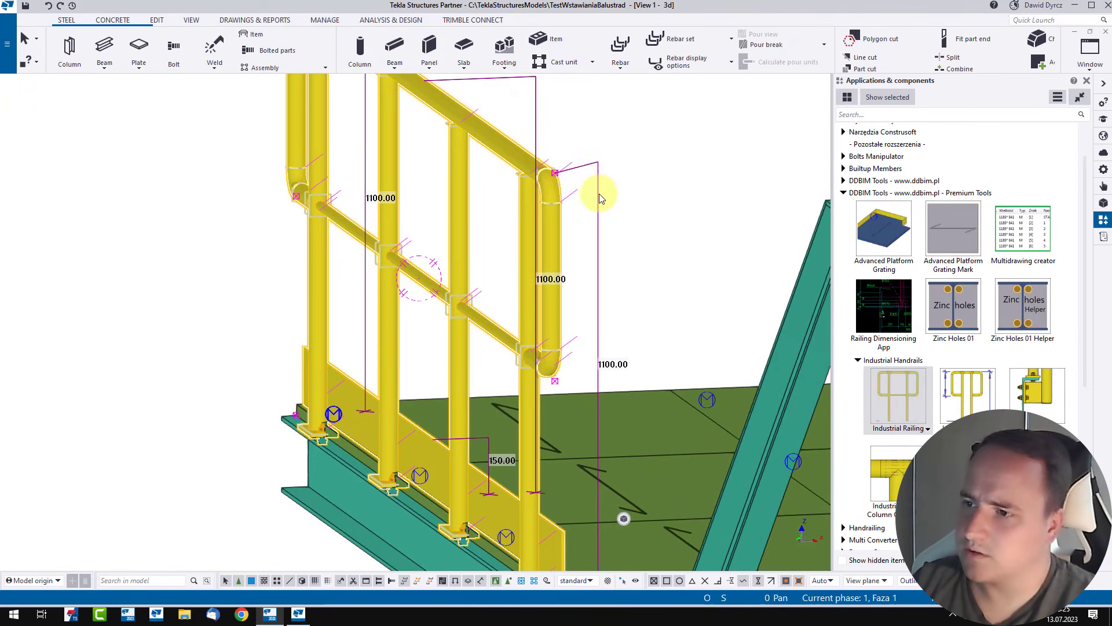
pyautogui.moveTo(599, 194); pyautogui.dragTo(597, 113, button='middle')
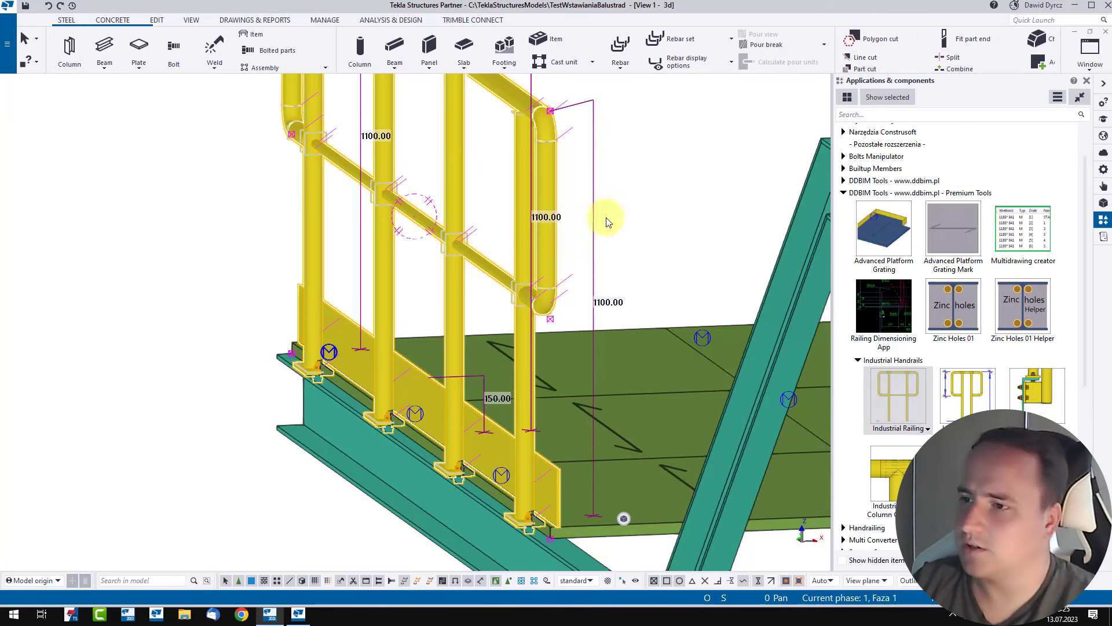
# Use direct modification to raise the handrail at one end of the platform railing to a height of 1450 mm
pyautogui.moveTo(451, 230); pyautogui.dragTo(372, 386, button='middle')
pyautogui.scroll(-4, 474, 249)
pyautogui.moveTo(575, 363); pyautogui.dragTo(606, 230, button='middle')
pyautogui.moveTo(578, 219); pyautogui.dragTo(586, 169)
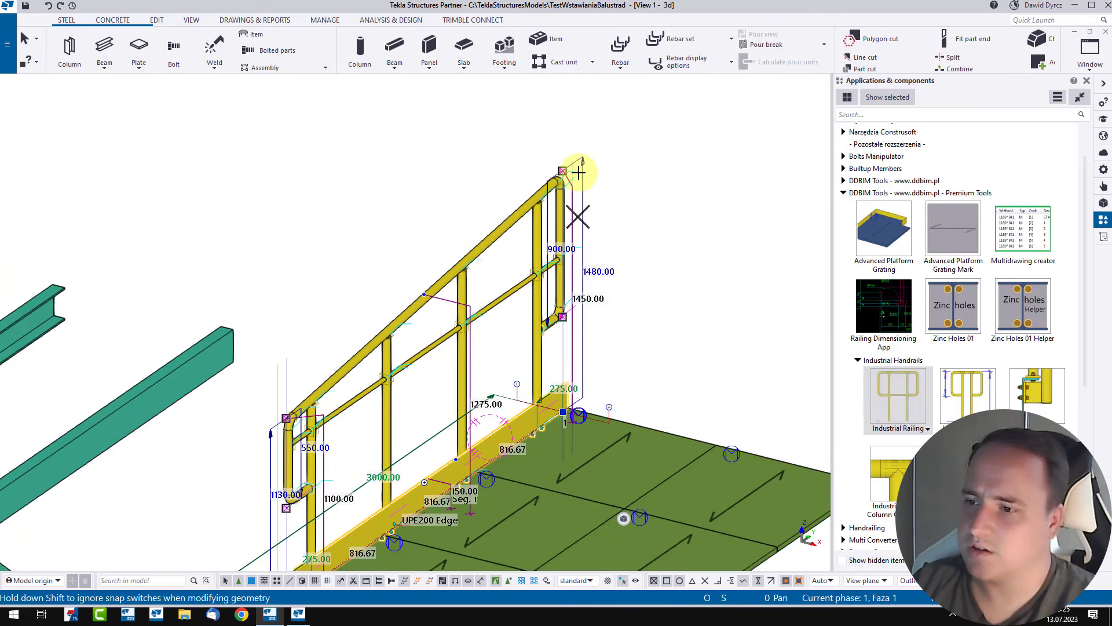
# Undo the raised handrail end on the platform railing and clear the selection
pyautogui.click(272, 417)
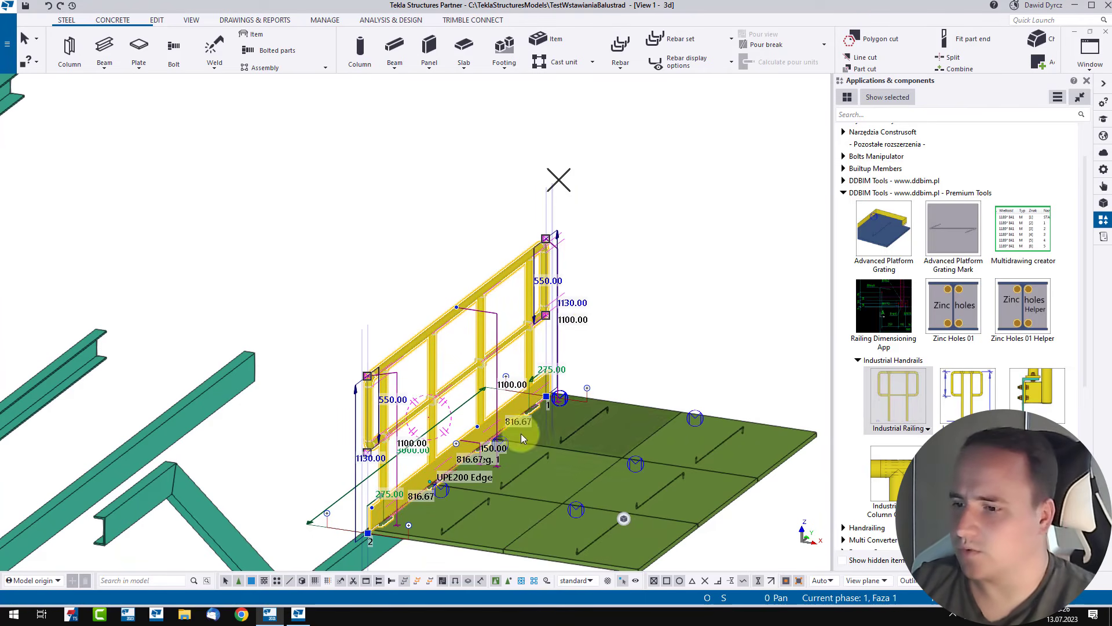
pyautogui.keyDown('ctrl'); pyautogui.moveTo(521, 422); pyautogui.dragTo(793, 509, button='middle'); pyautogui.keyUp('ctrl')
pyautogui.click(793, 508)
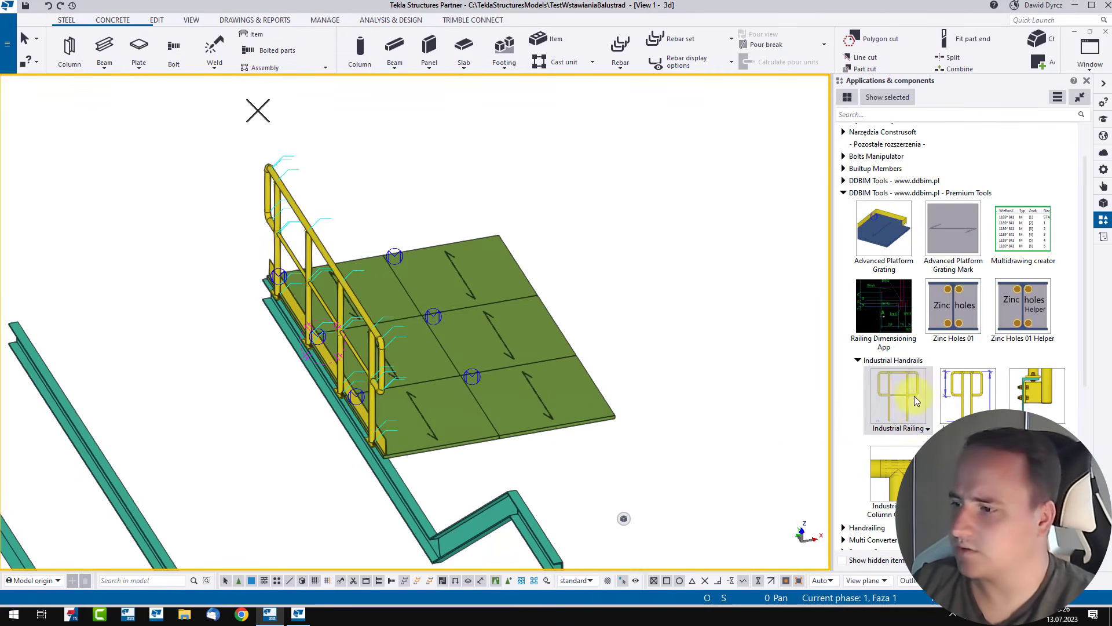
# Insert Industrial Railings corner to corner along the platform grating's 2000 mm edge and along the long edge opposite the existing railing
pyautogui.click(393, 459)
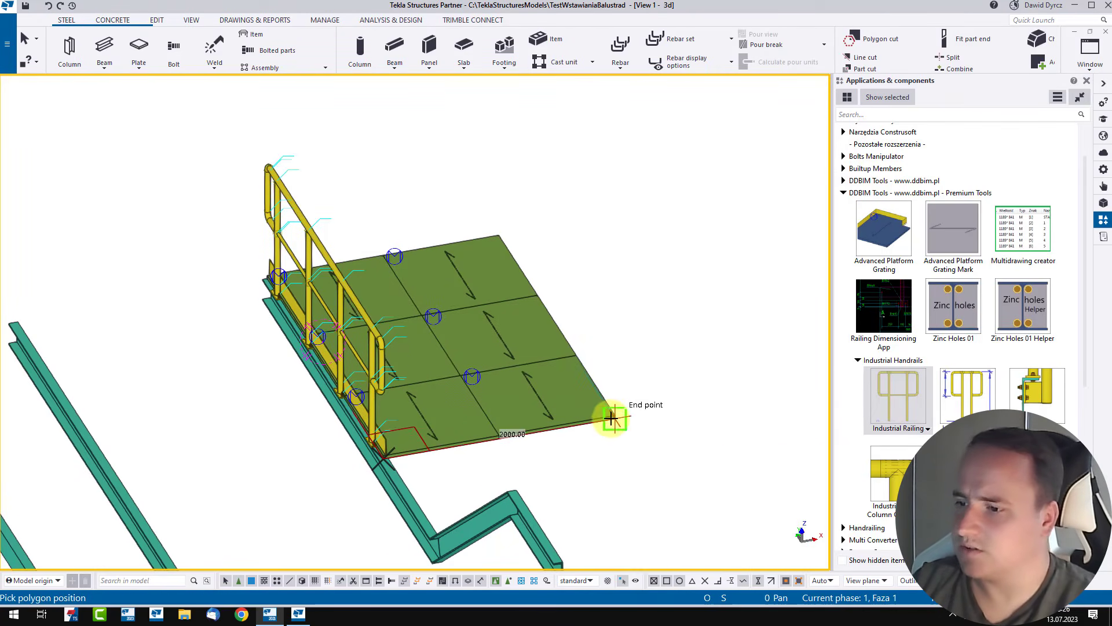
pyautogui.click(613, 422)
pyautogui.middleClick(637, 431)
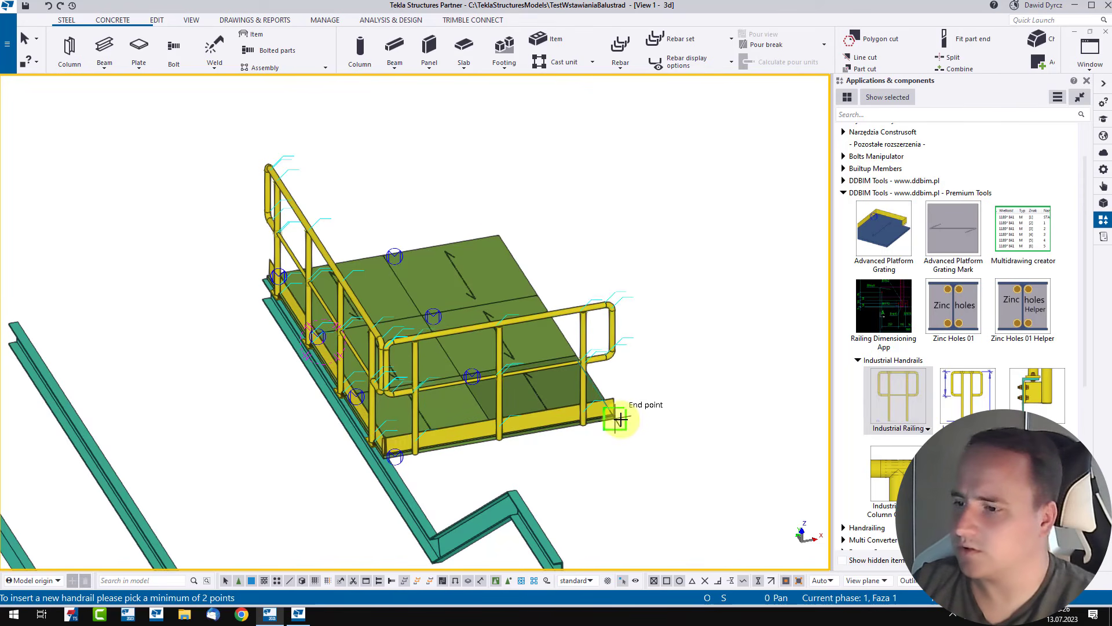
pyautogui.click(619, 419)
pyautogui.click(504, 238)
pyautogui.middleClick(608, 241)
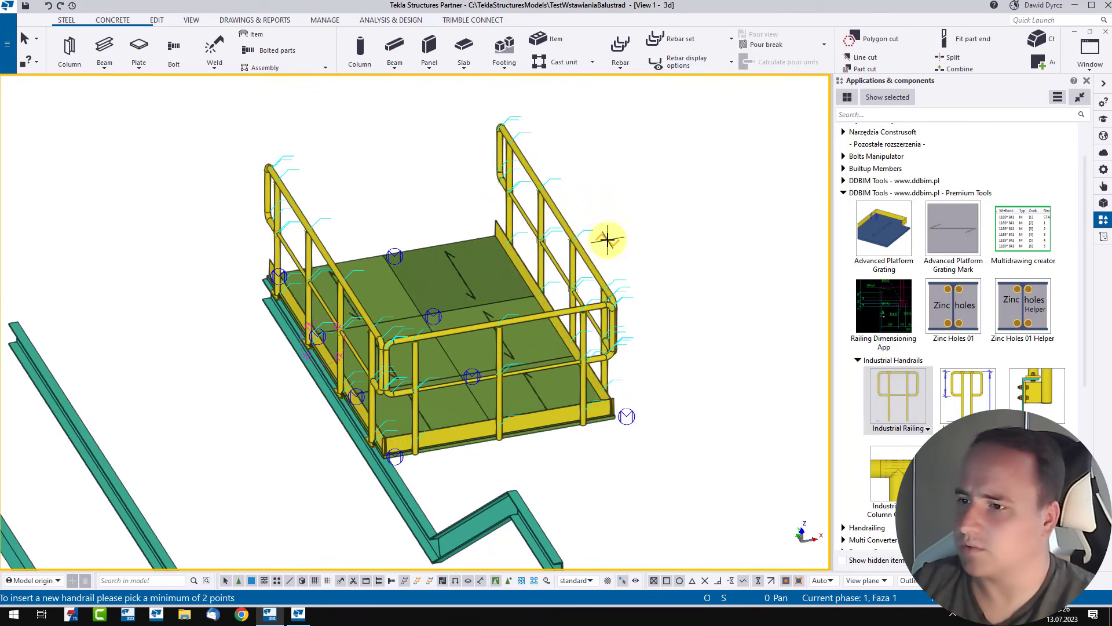
# Select the platform railings together and examine their height dimensions and the post base plates on the supporting beam
pyautogui.click(621, 248)
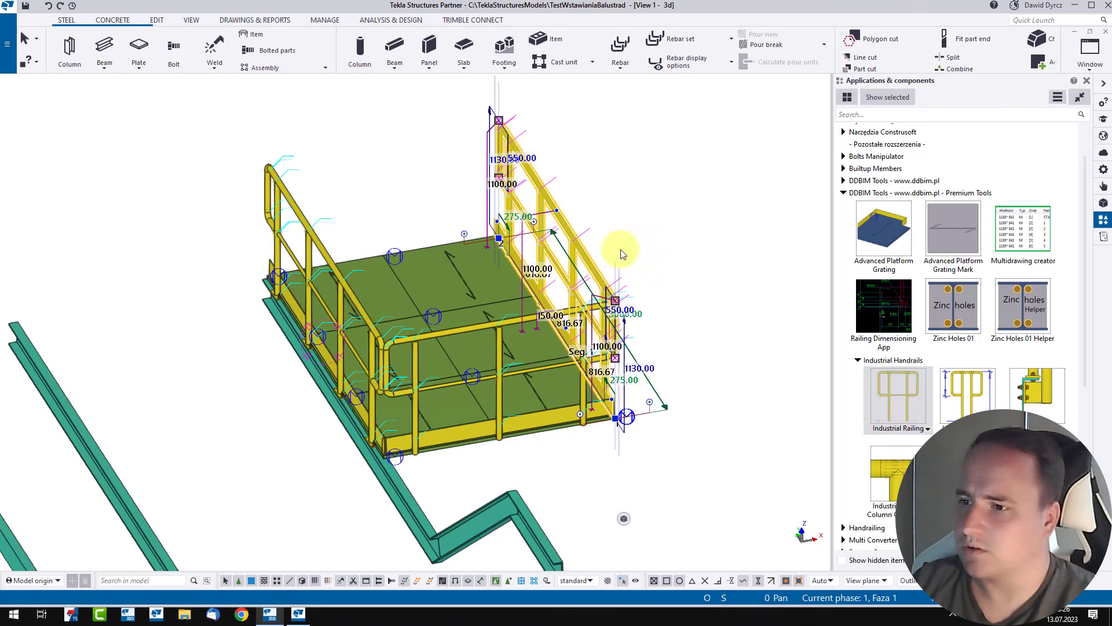
pyautogui.click(378, 290)
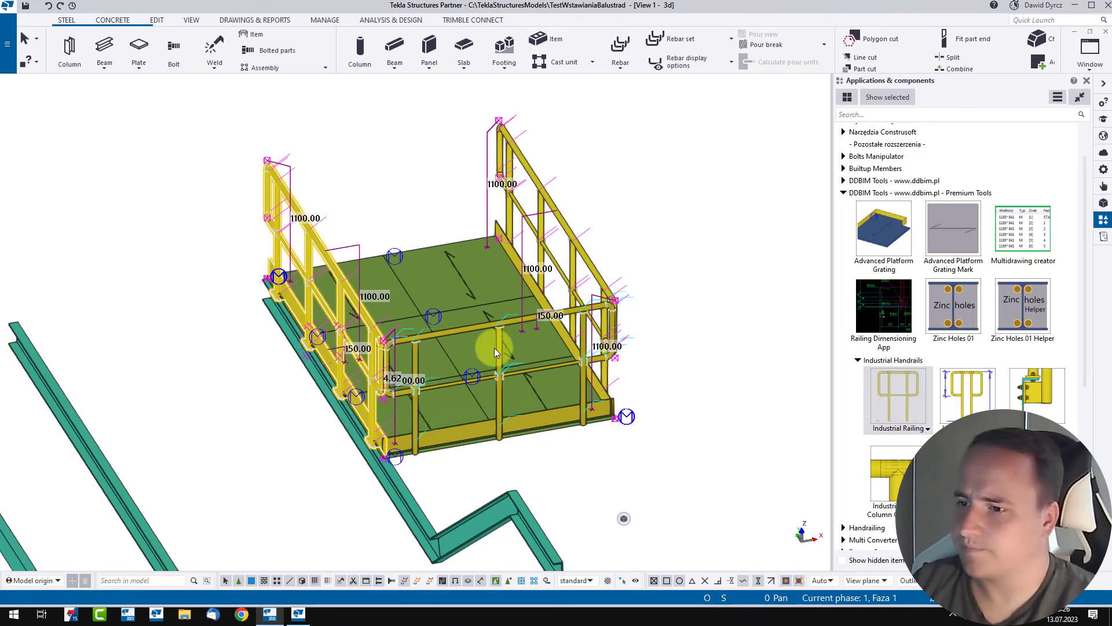
pyautogui.keyDown('ctrl'); pyautogui.moveTo(495, 347); pyautogui.dragTo(5, 315, button='middle'); pyautogui.keyUp('ctrl')
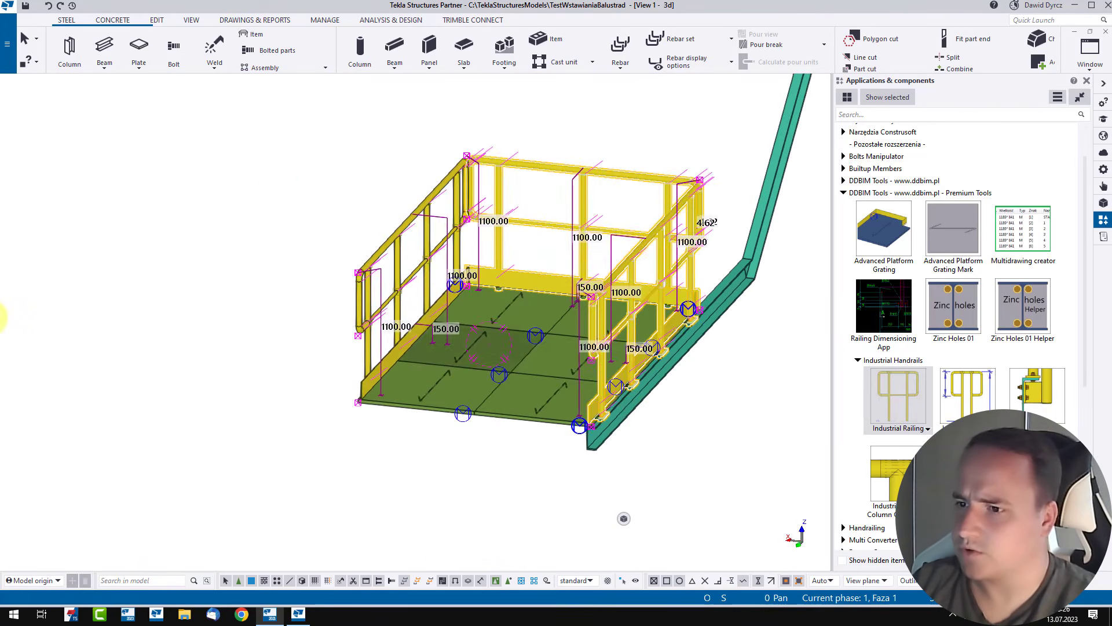
pyautogui.scroll(6, 513, 322)
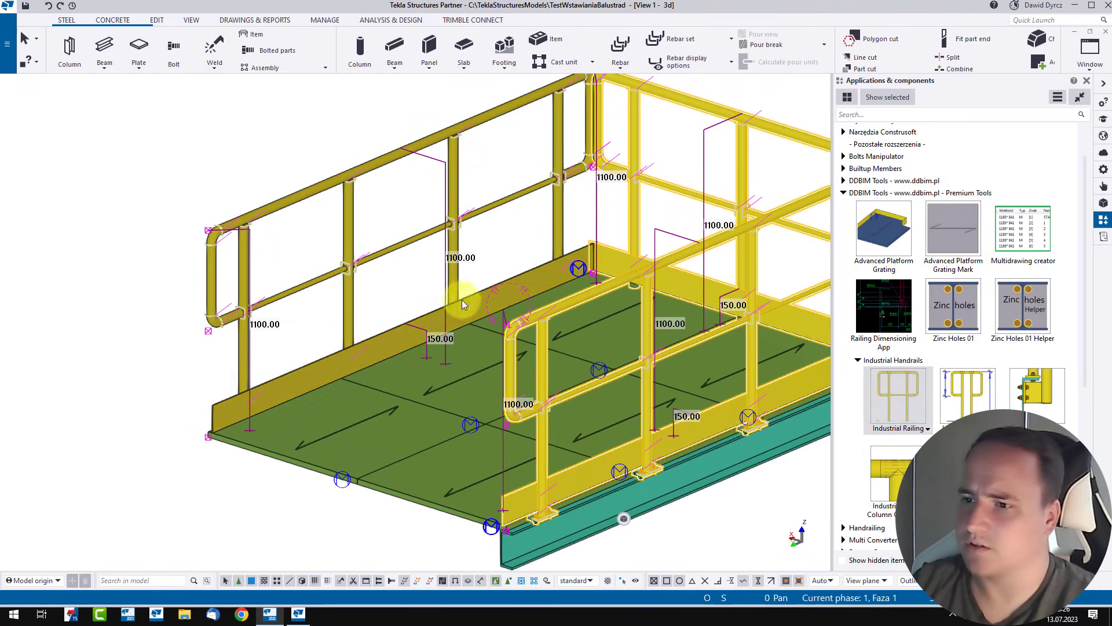
pyautogui.moveTo(455, 170); pyautogui.dragTo(385, 108, button='middle')
pyautogui.scroll(3, 498, 473)
pyautogui.keyDown('ctrl'); pyautogui.moveTo(489, 407); pyautogui.dragTo(484, 381, button='middle'); pyautogui.keyUp('ctrl')
pyautogui.scroll(2, 485, 382)
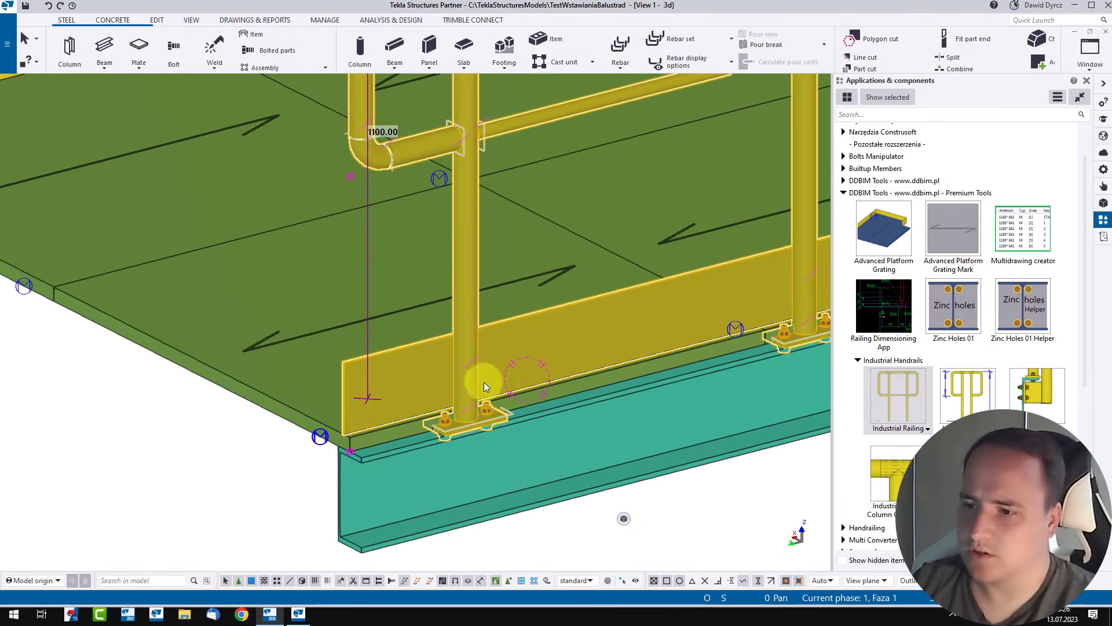
# Select only the railing above the supporting beam and examine its end height dimensions and the reference point at its post base
pyautogui.scroll(-6, 504, 445)
pyautogui.click(484, 362)
pyautogui.scroll(4, 416, 367)
pyautogui.scroll(1, 421, 361)
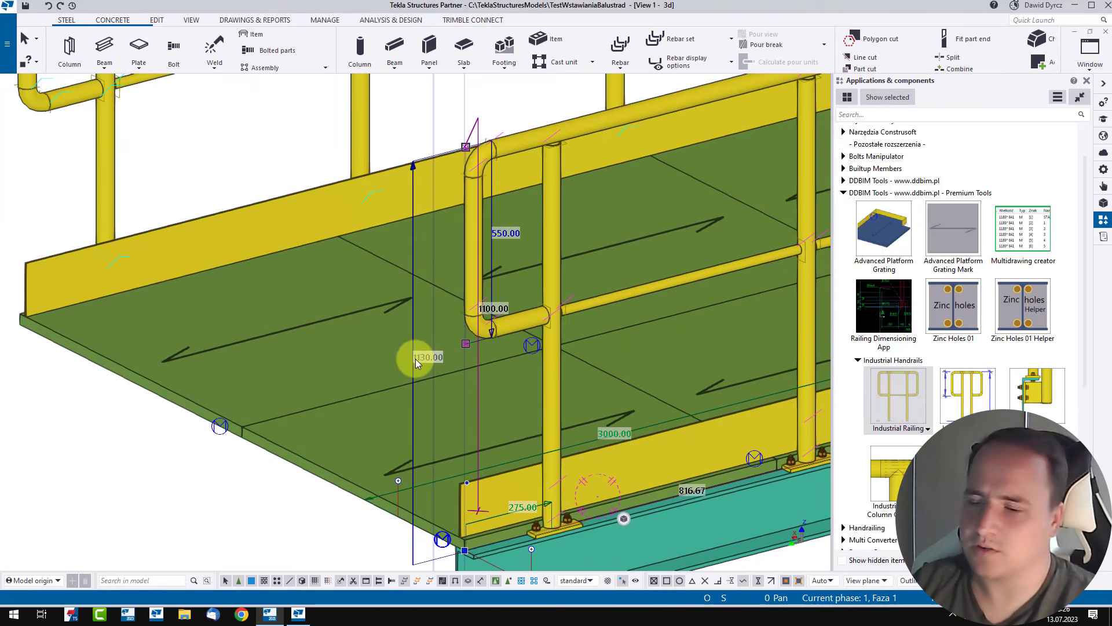
pyautogui.scroll(5, 457, 450)
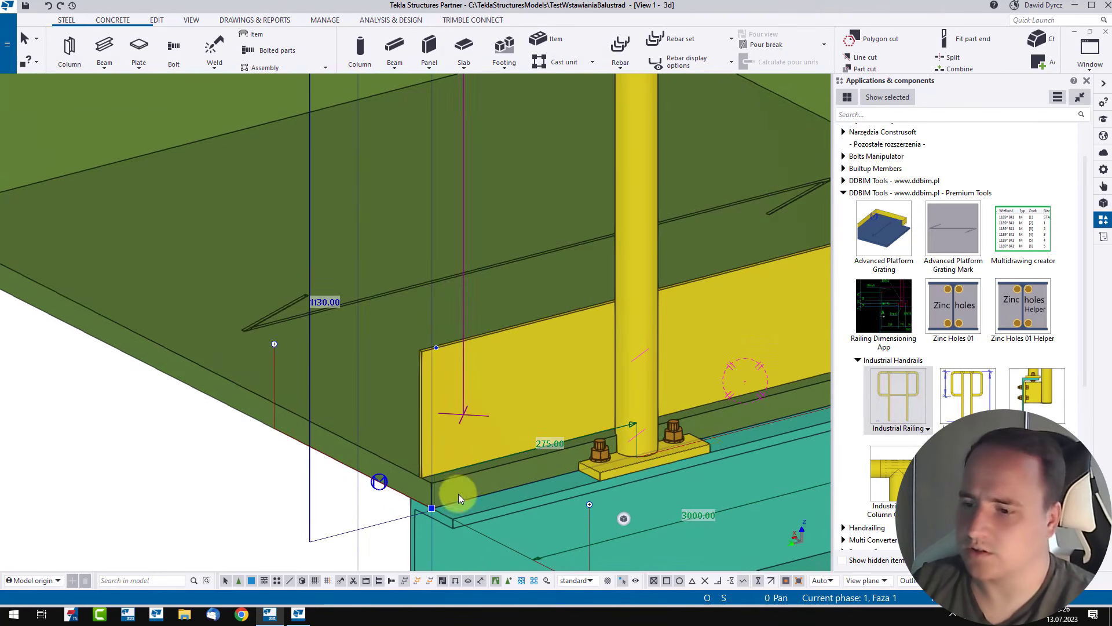
# Examine the beam-side railing's height and toe plate dimensions from the grating side, then view the whole platform with its railings
pyautogui.scroll(-5, 459, 471)
pyautogui.keyDown('ctrl'); pyautogui.moveTo(488, 464); pyautogui.dragTo(727, 461, button='middle'); pyautogui.keyUp('ctrl')
pyautogui.keyDown('ctrl'); pyautogui.moveTo(478, 488); pyautogui.dragTo(459, 468, button='middle'); pyautogui.keyUp('ctrl')
pyautogui.scroll(3, 498, 365)
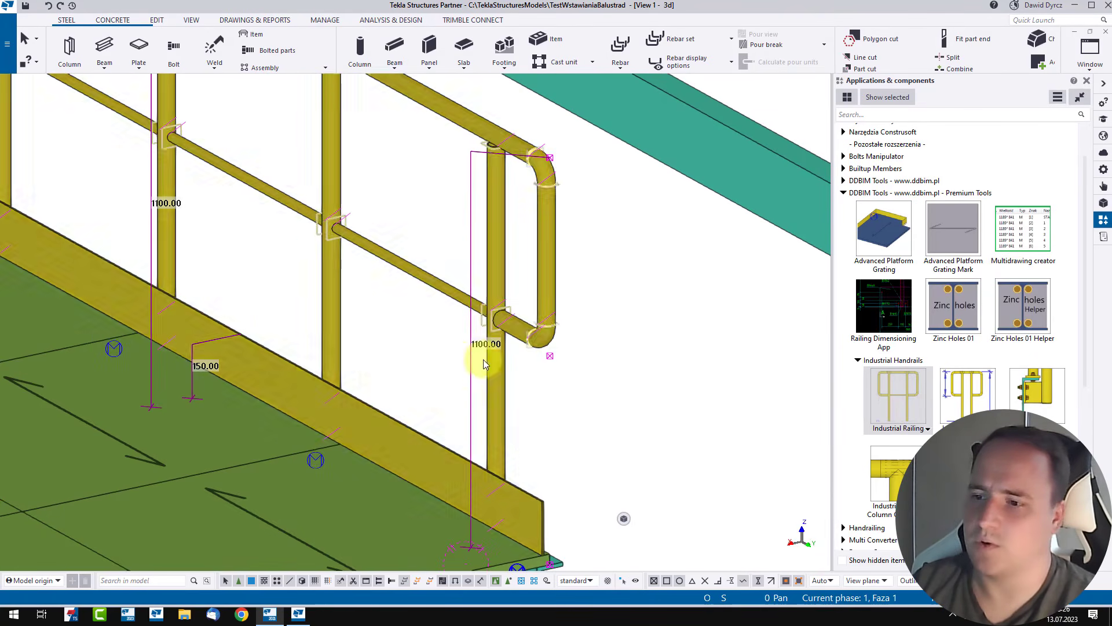
pyautogui.scroll(-5, 521, 368)
pyautogui.scroll(5, 520, 369)
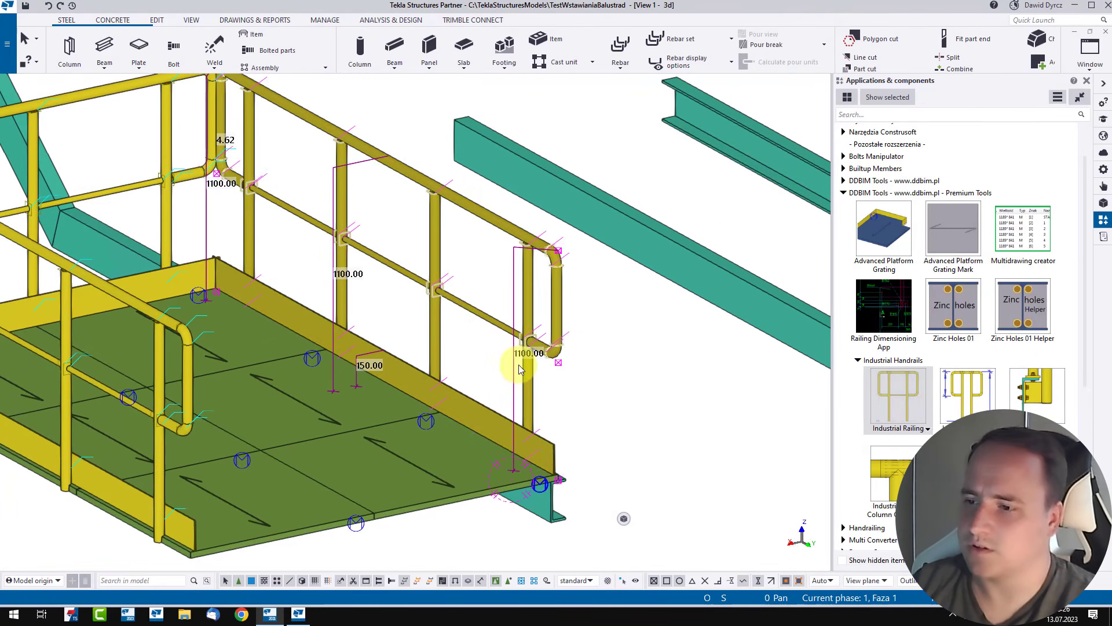
pyautogui.scroll(-5, 378, 303)
pyautogui.keyDown('ctrl'); pyautogui.moveTo(377, 303); pyautogui.dragTo(203, 387, button='middle'); pyautogui.keyUp('ctrl')
pyautogui.scroll(-3, 407, 497)
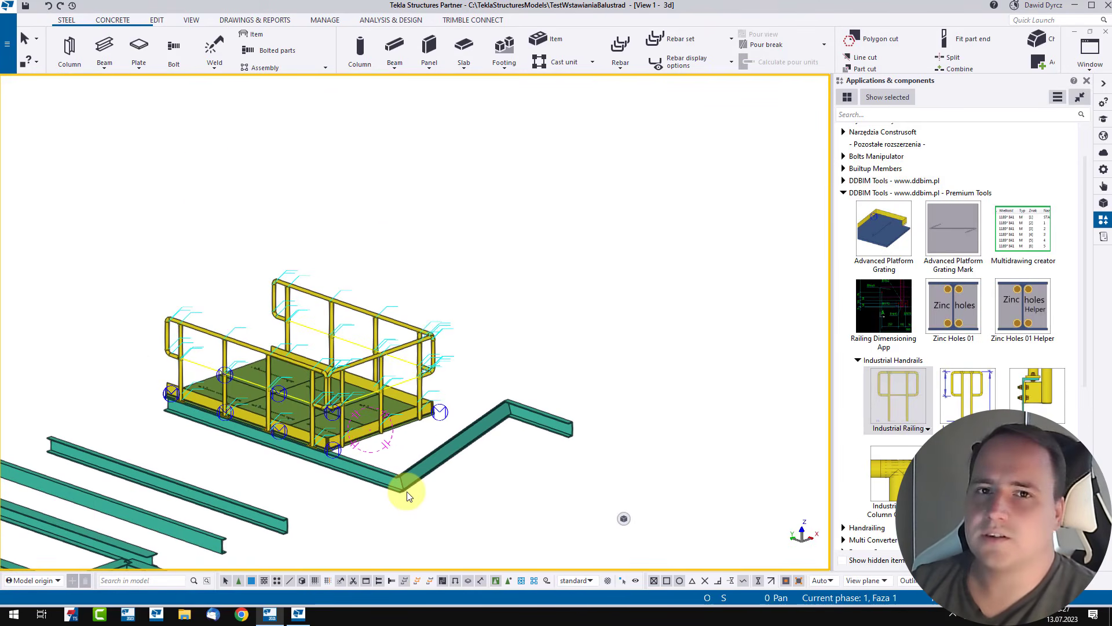